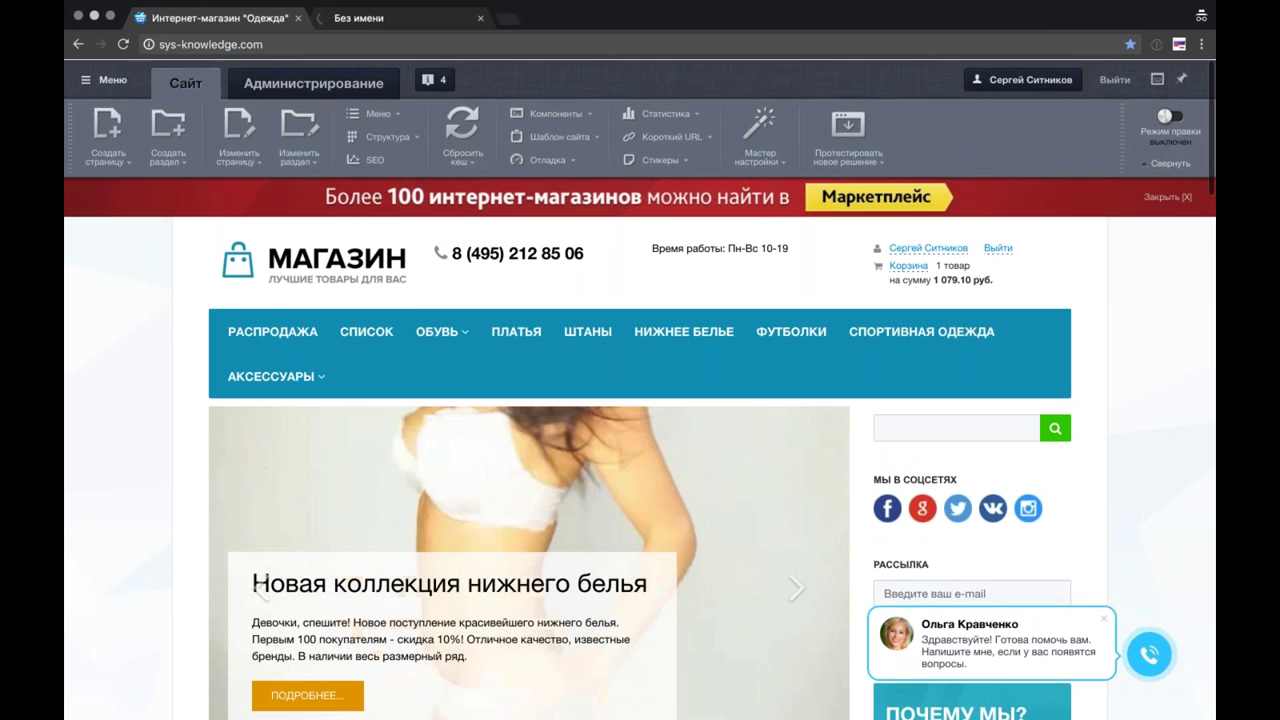
scroll(640, 400, "down", 2)
scroll(640, 400, "down", 2)
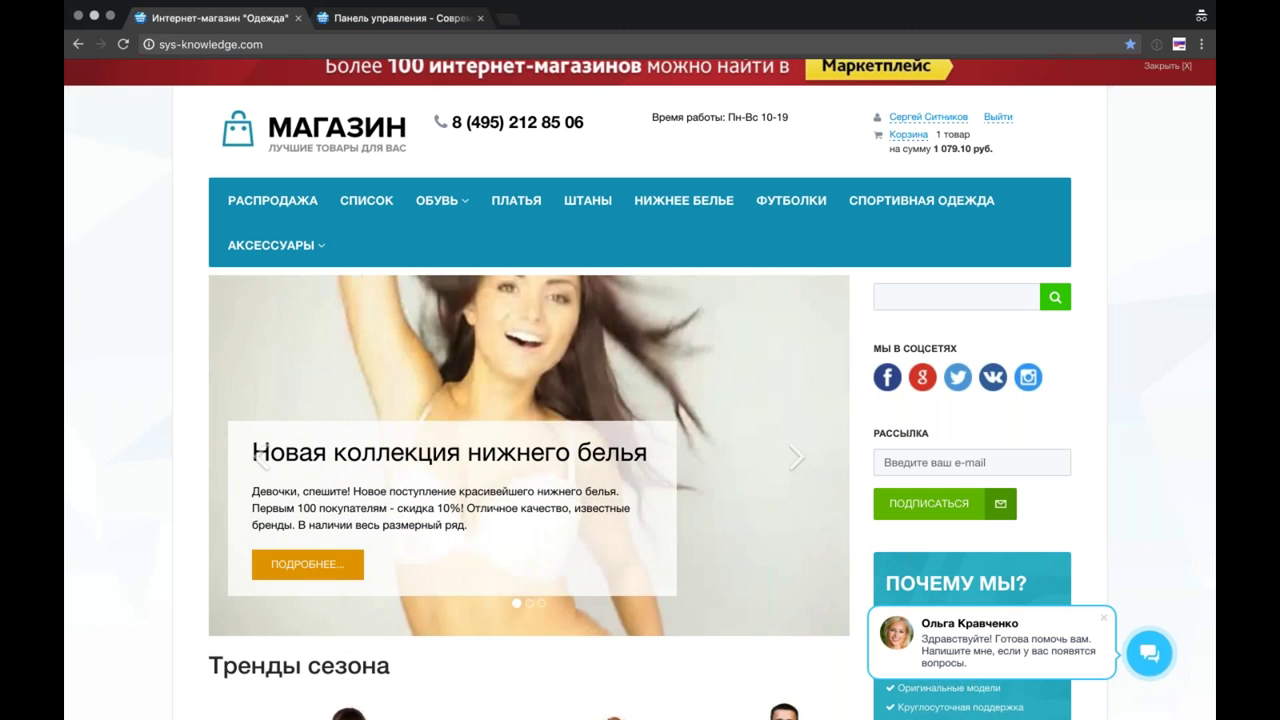
scroll(640, 389, "down", 2)
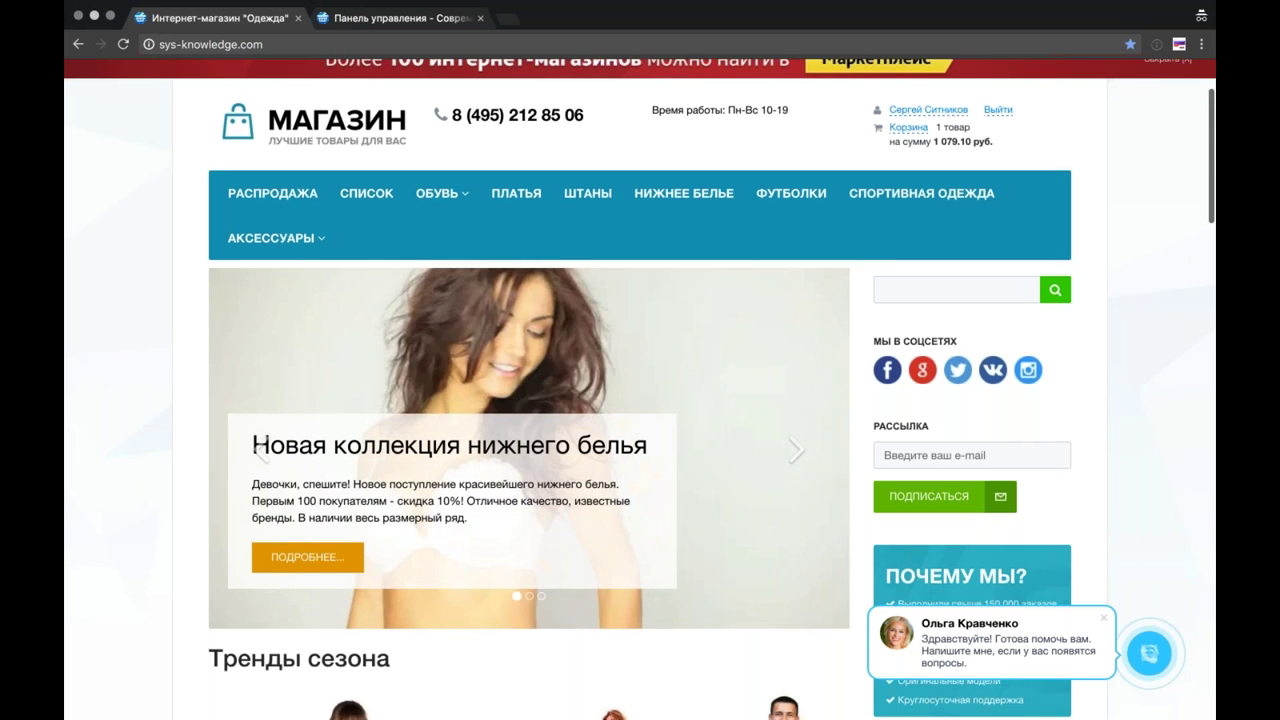
scroll(640, 389, "up", 2)
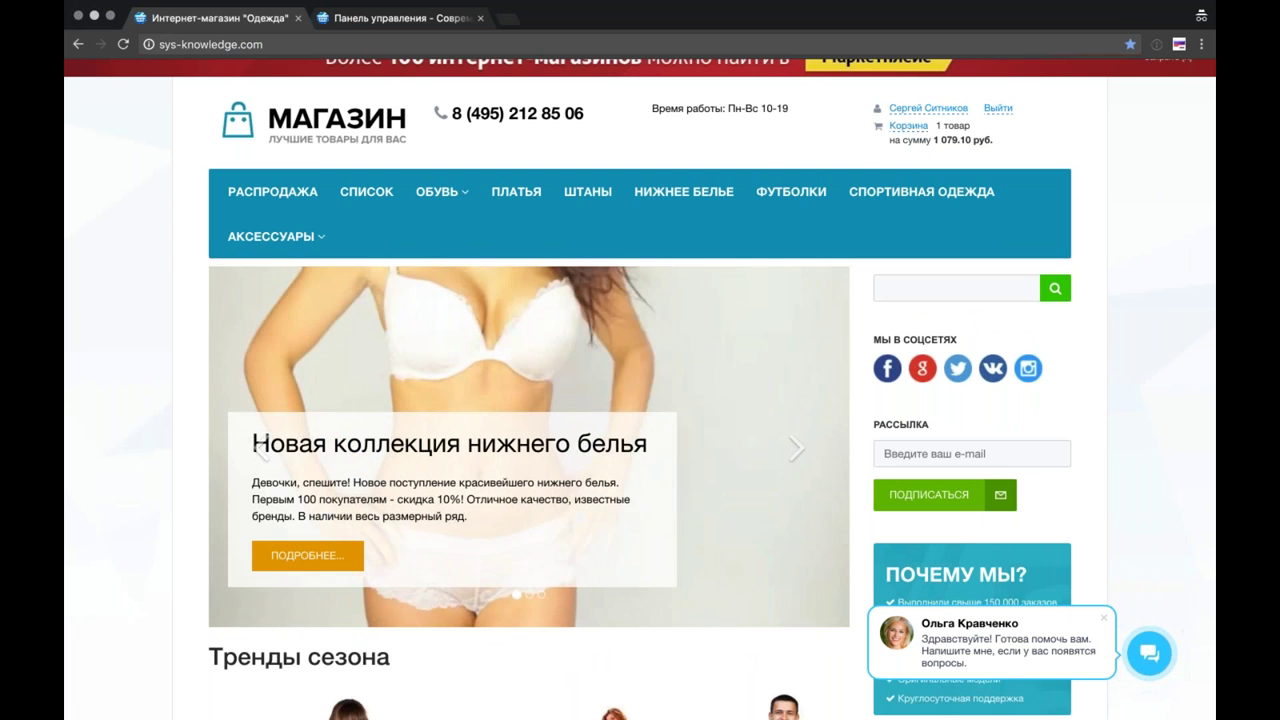
scroll(157, 349, "down", 1)
scroll(157, 349, "up", 5)
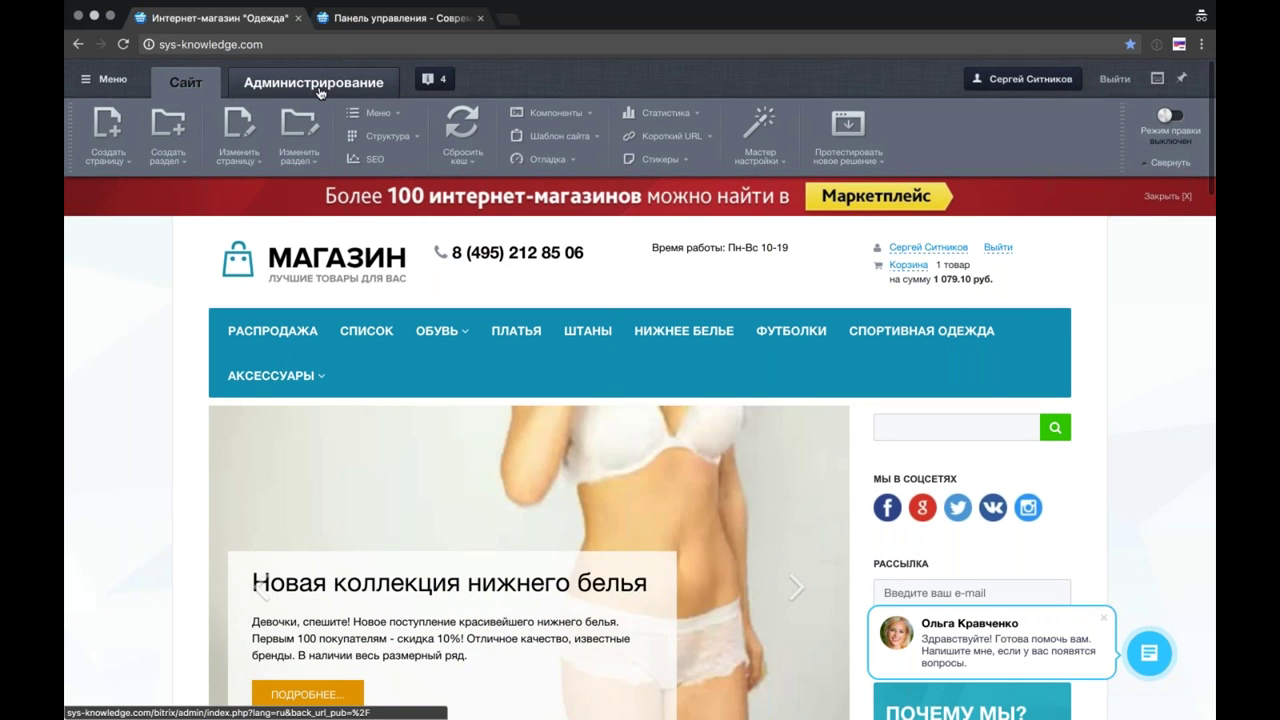
Step: Switch to the site's administration panel and open the Одежда catalog in the content section
left_click(403, 20)
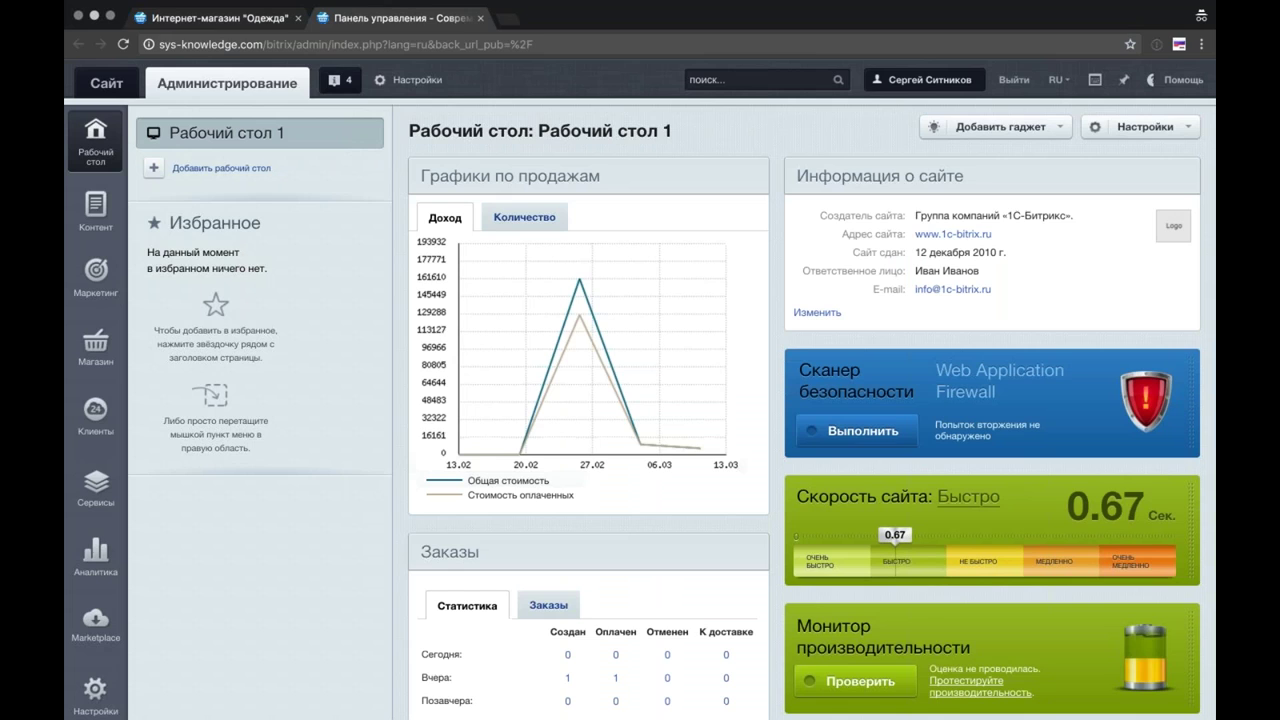
left_click(95, 208)
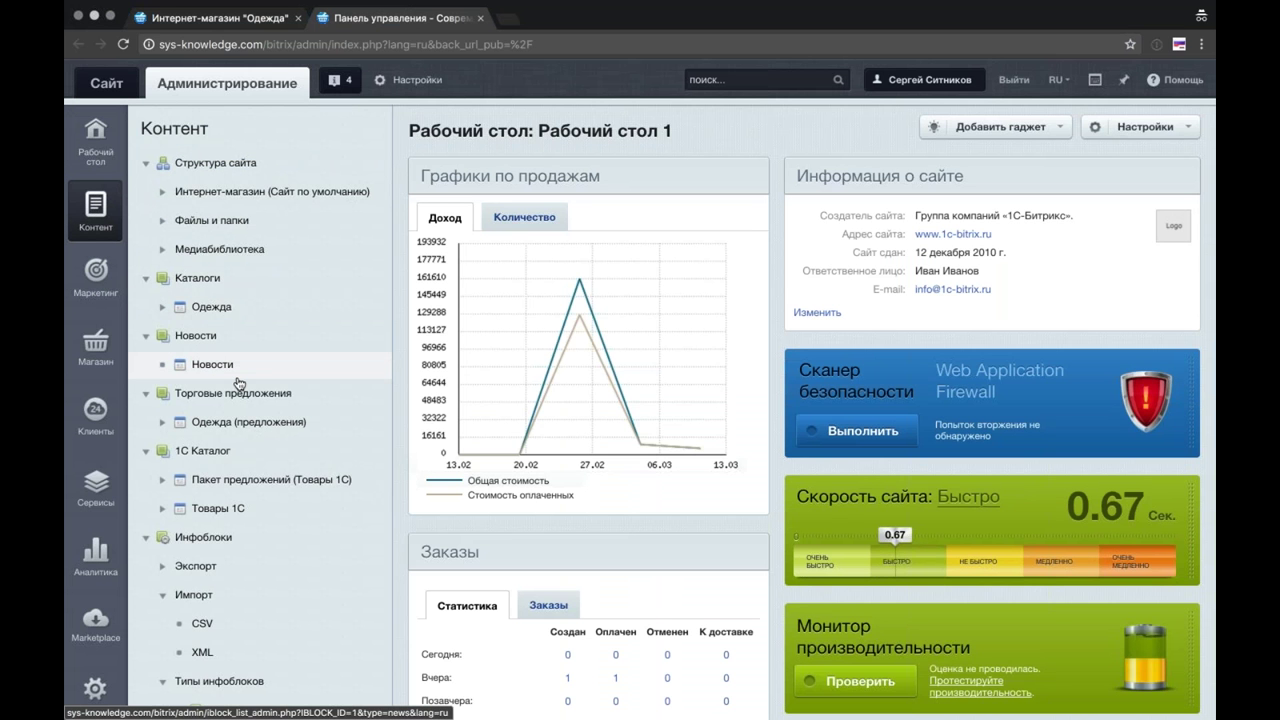
scroll(238, 384, "down", 1)
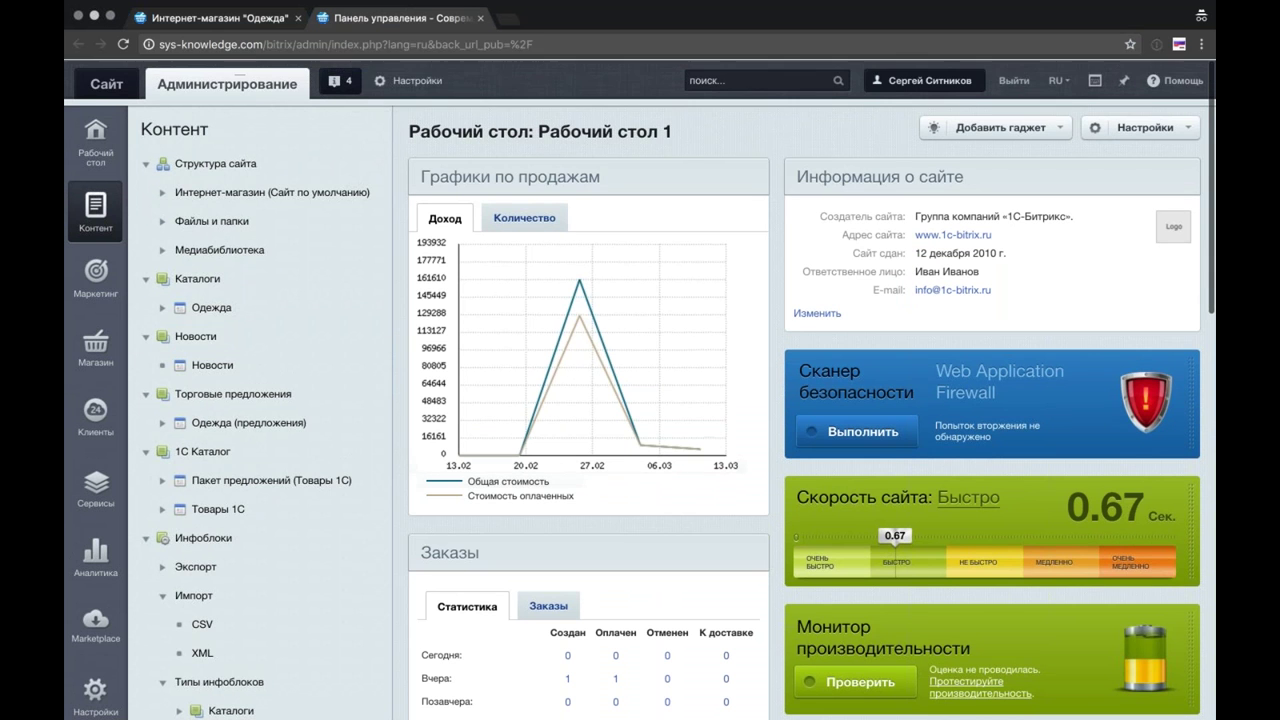
left_click(260, 299)
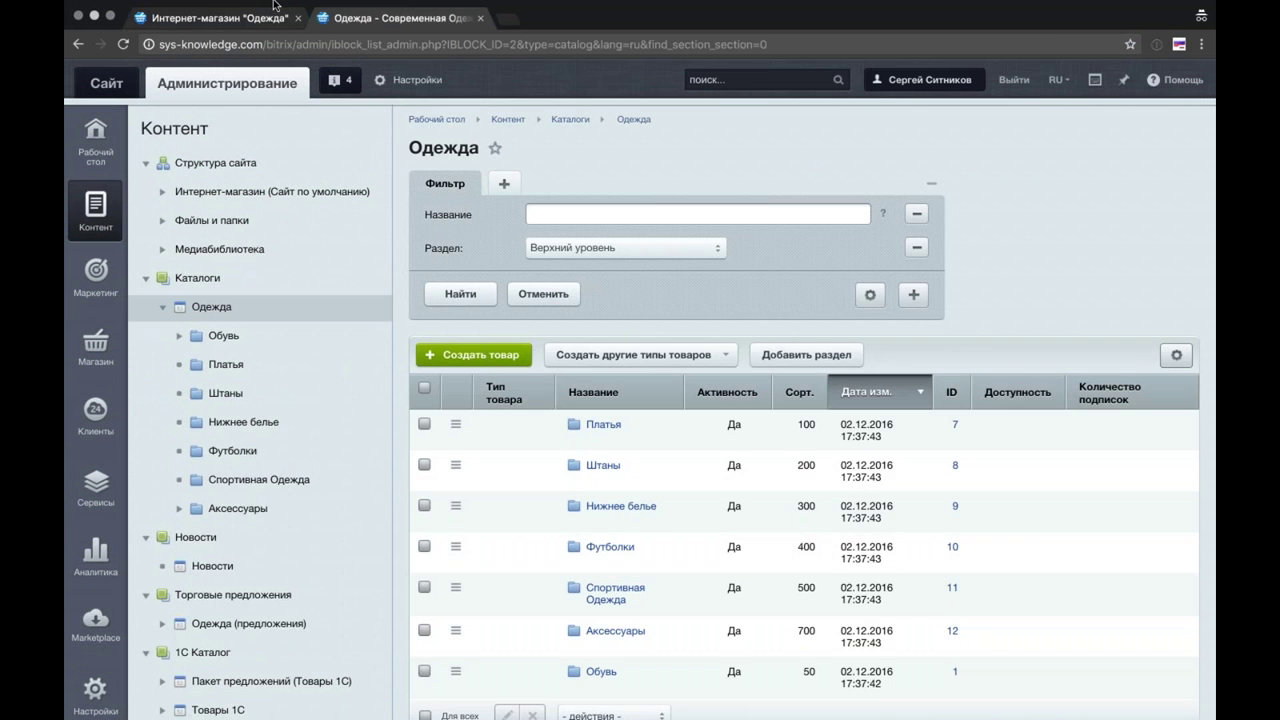
Step: Return to the storefront, open the Распродажа page and look over its listed products
mouse_move(265, 10)
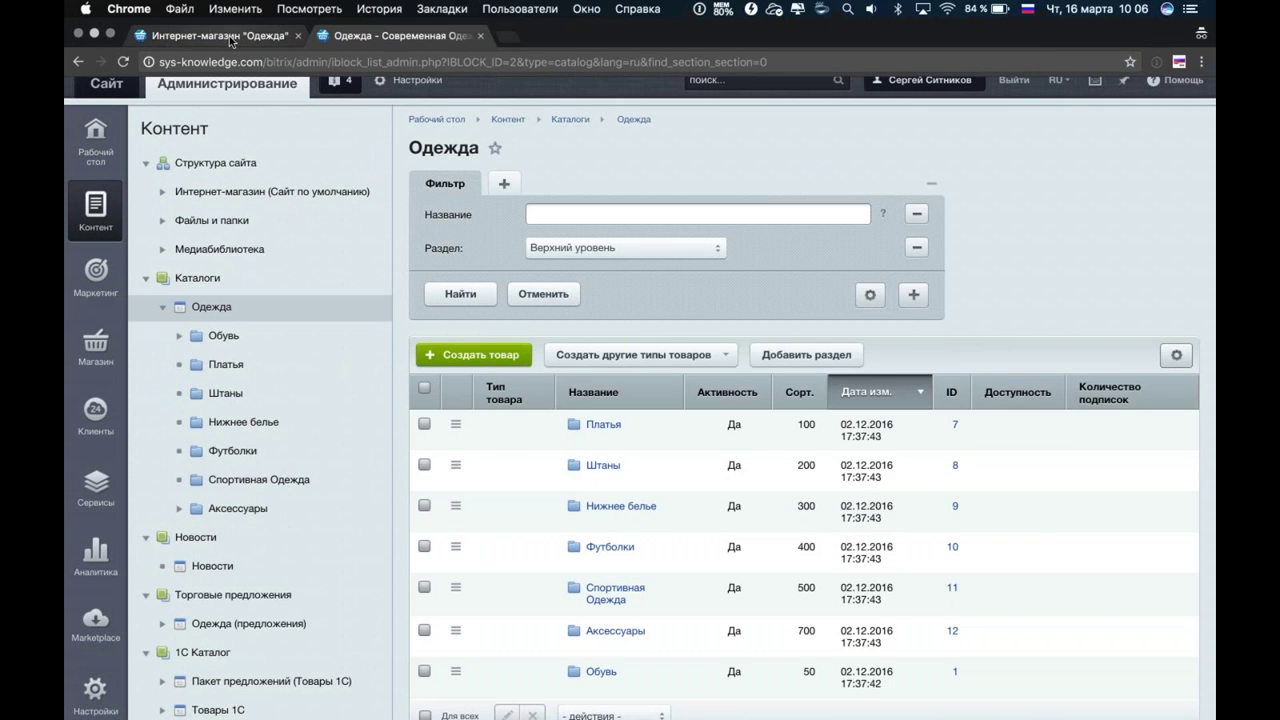
left_click(229, 36)
left_click(300, 333)
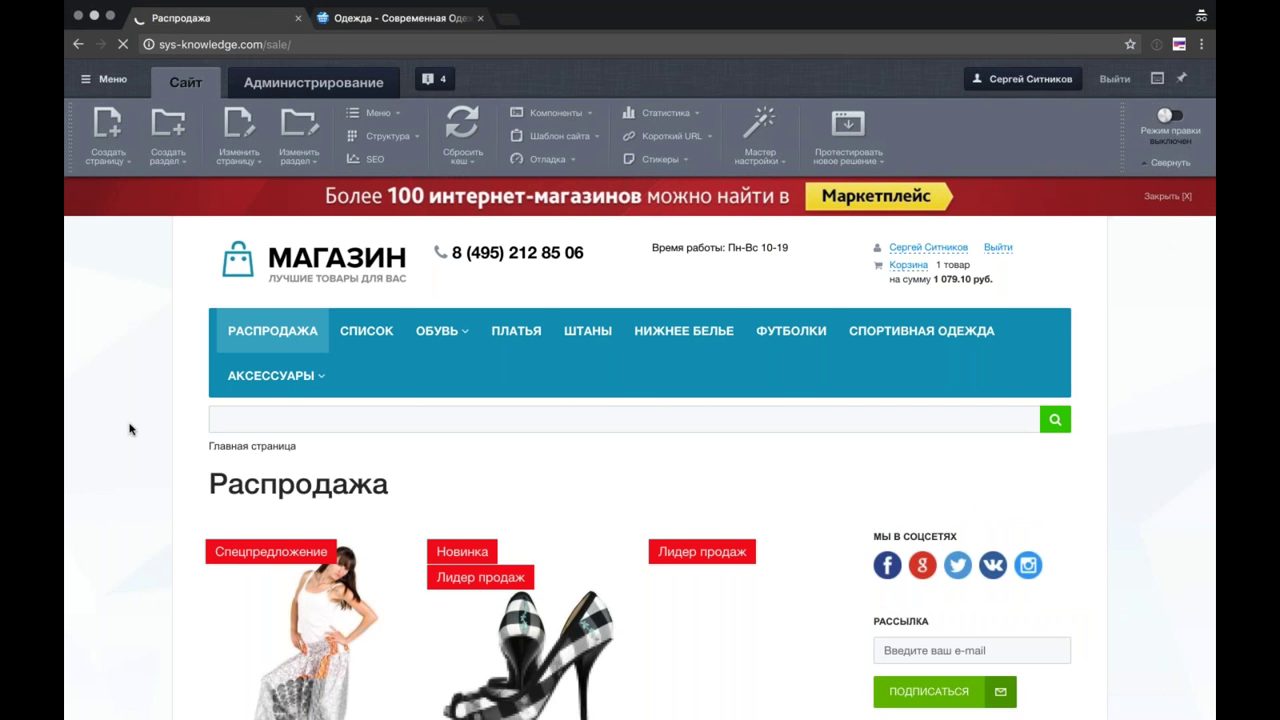
scroll(129, 430, "down", 5)
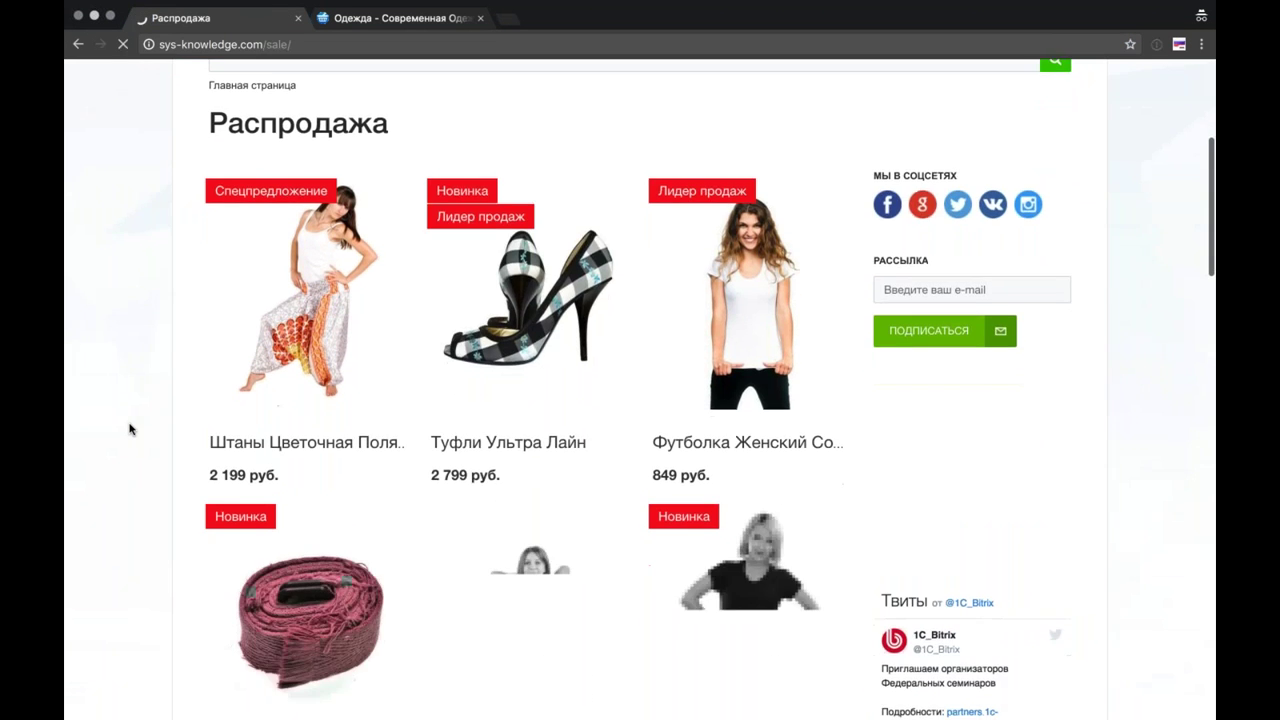
scroll(129, 430, "up", 4)
scroll(129, 430, "up", 1)
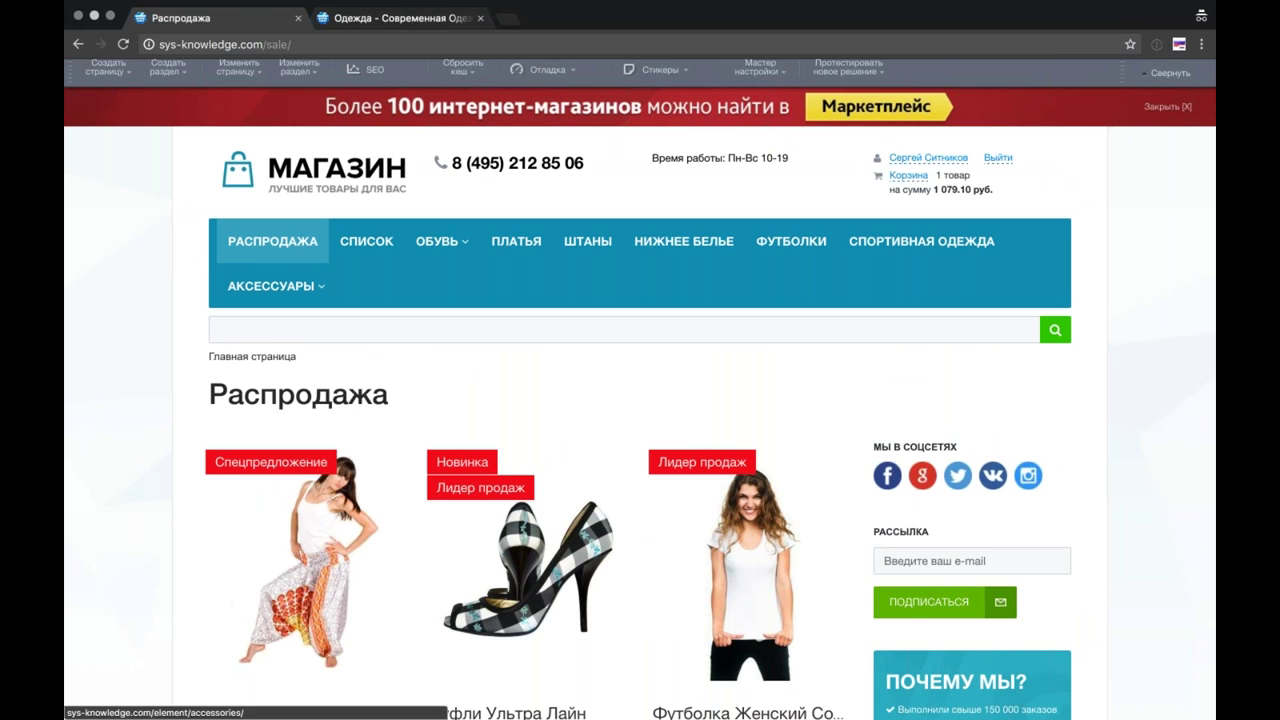
scroll(203, 280, "down", 2)
scroll(203, 280, "up", 3)
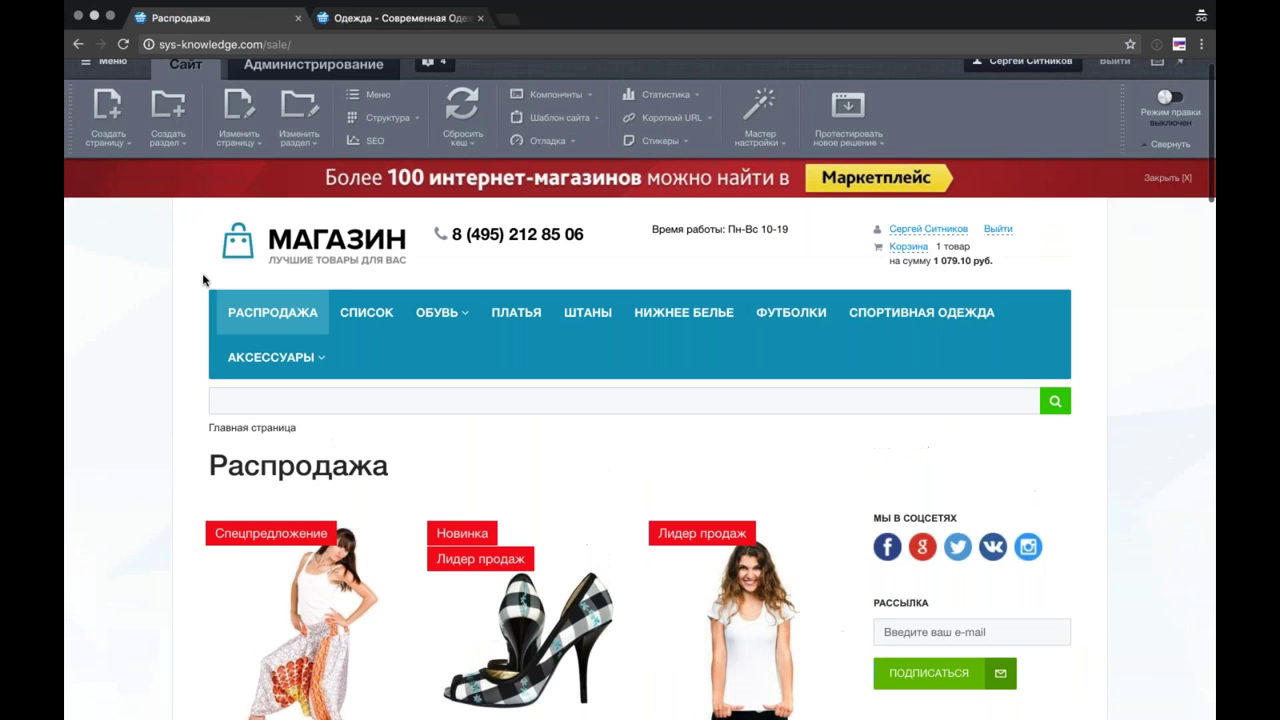
Step: Open the Распродажа page for editing and show the parameters of its Элементы раздела component in a maximized window
left_click(238, 108)
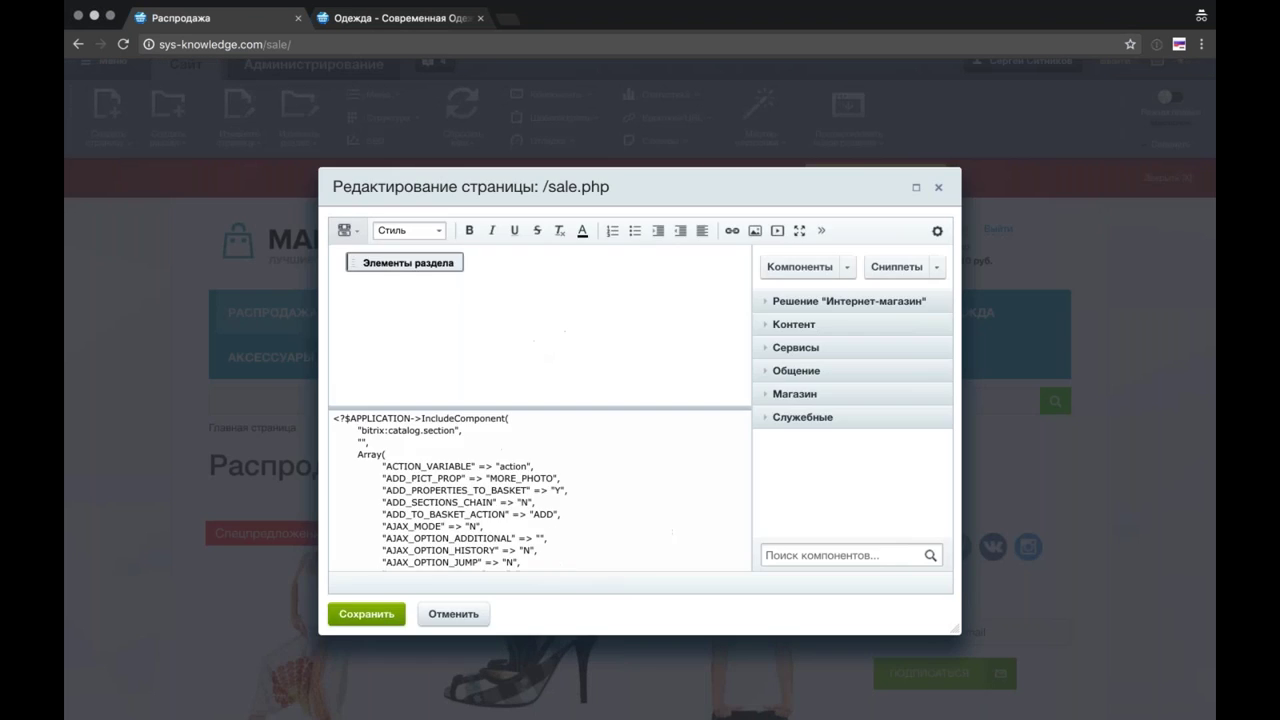
left_click(430, 264)
double_click(430, 264)
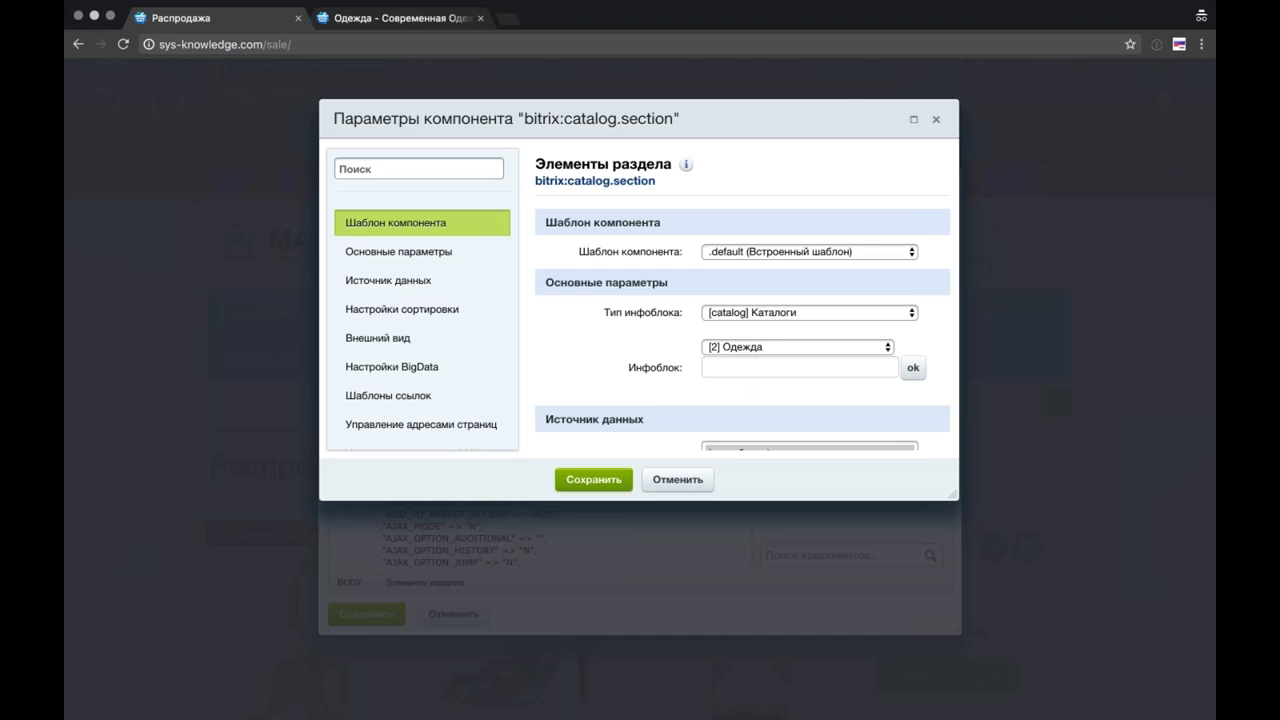
left_click(912, 119)
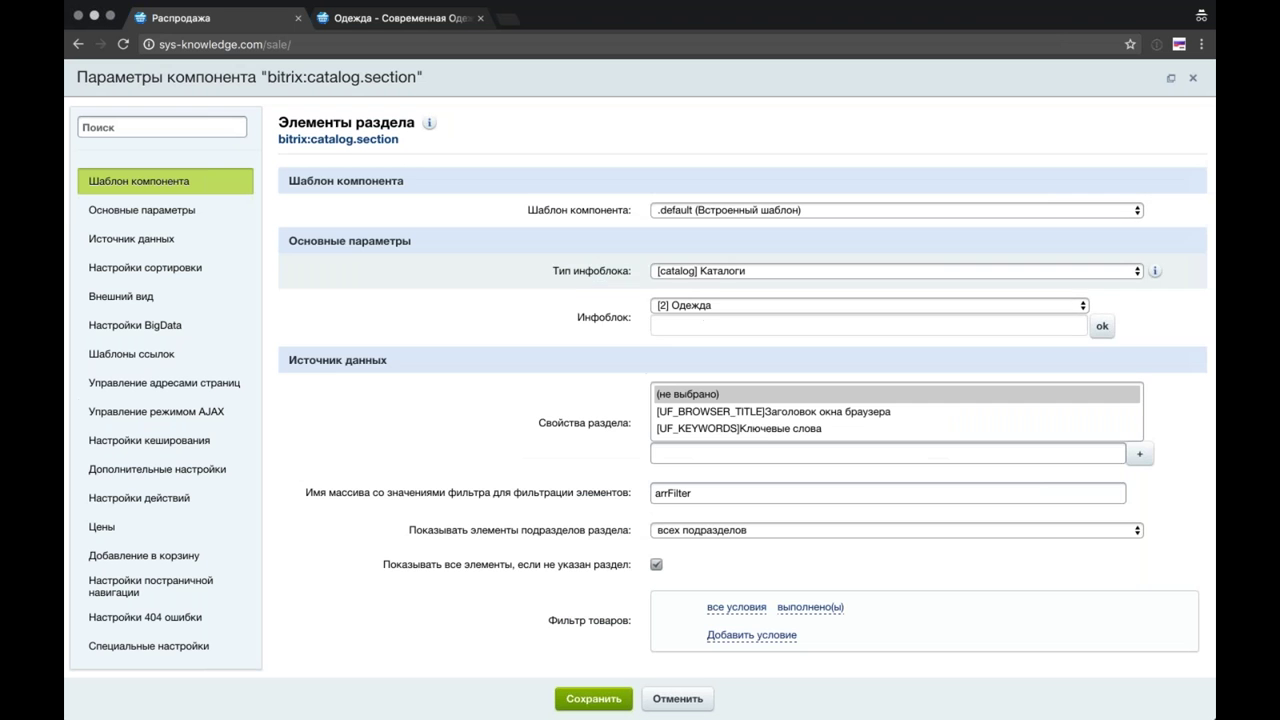
Step: Add a condition on the Распродажа property of the Одежда catalog to the component's product filter
scroll(562, 323, "down", 3)
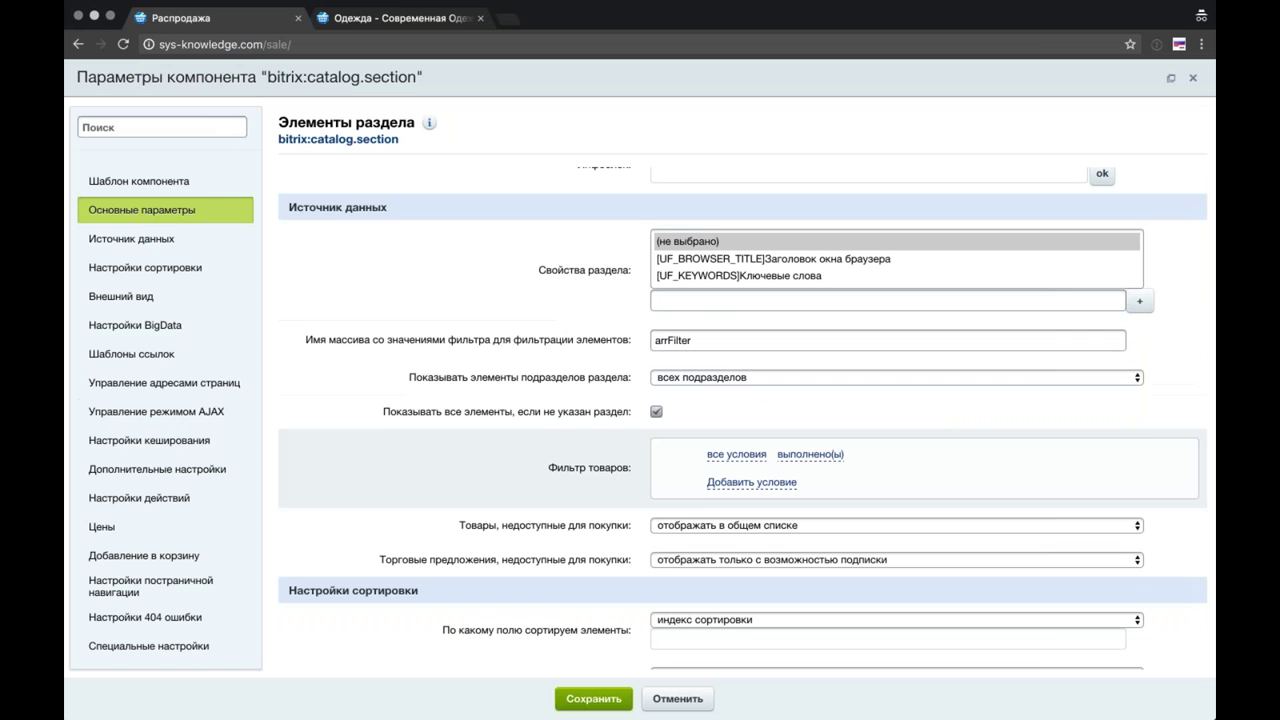
scroll(1151, 443, "down", 1)
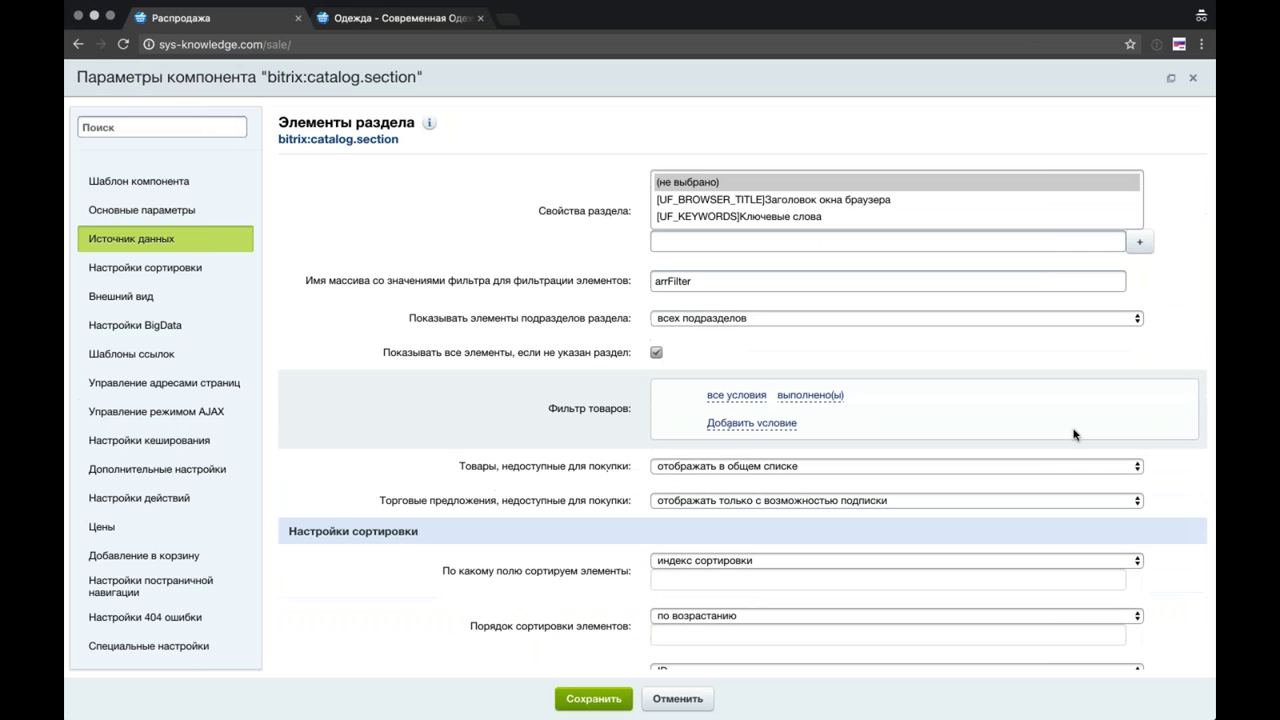
left_click(735, 424)
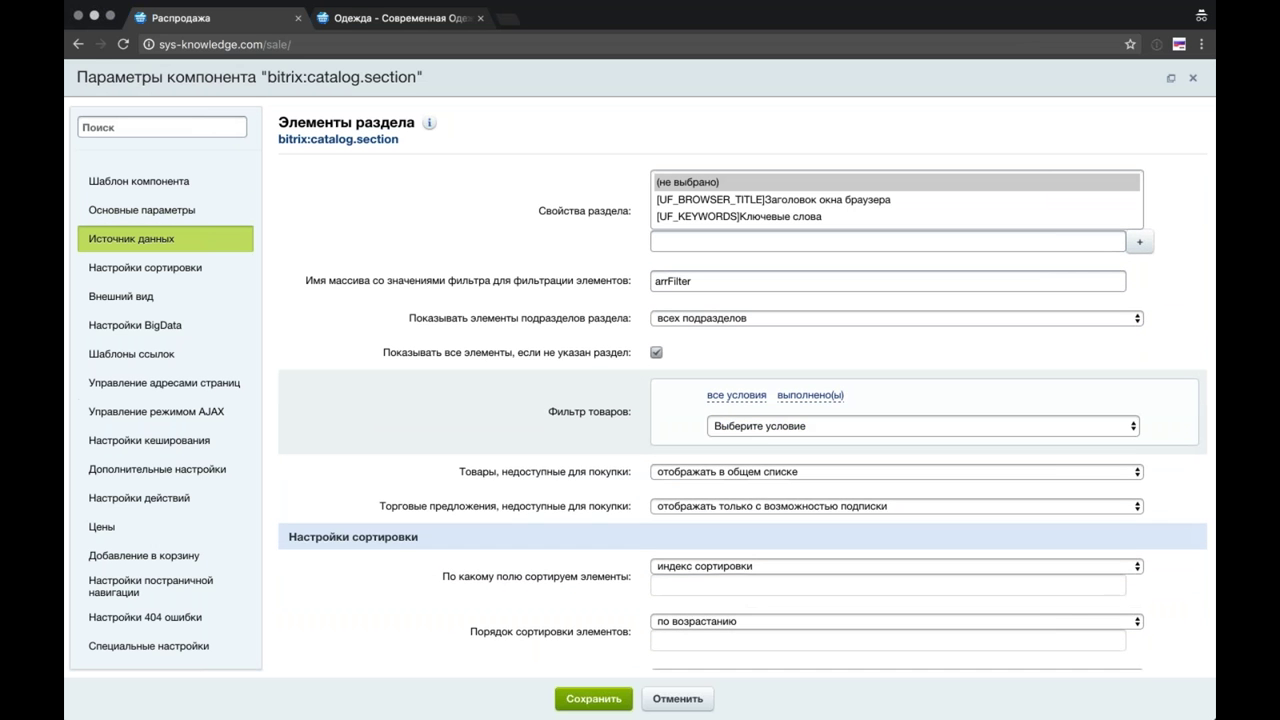
left_click(784, 434)
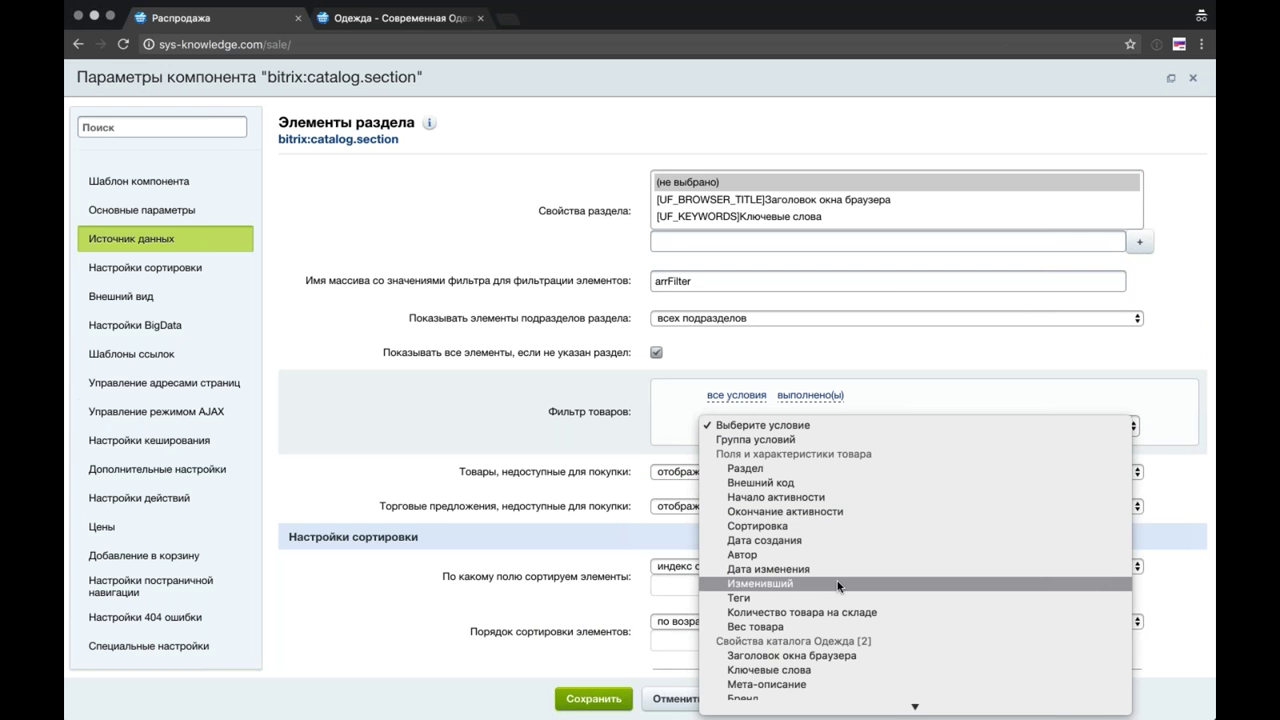
scroll(838, 586, "down", 5)
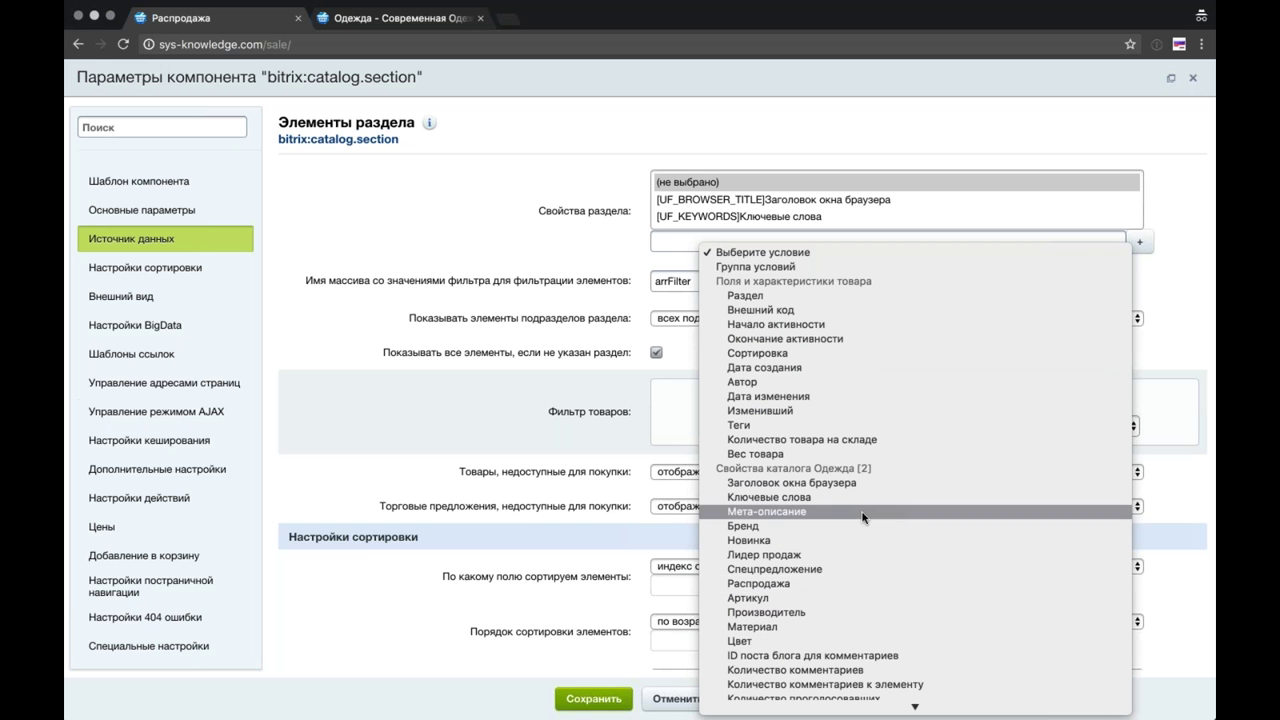
scroll(826, 608, "down", 3)
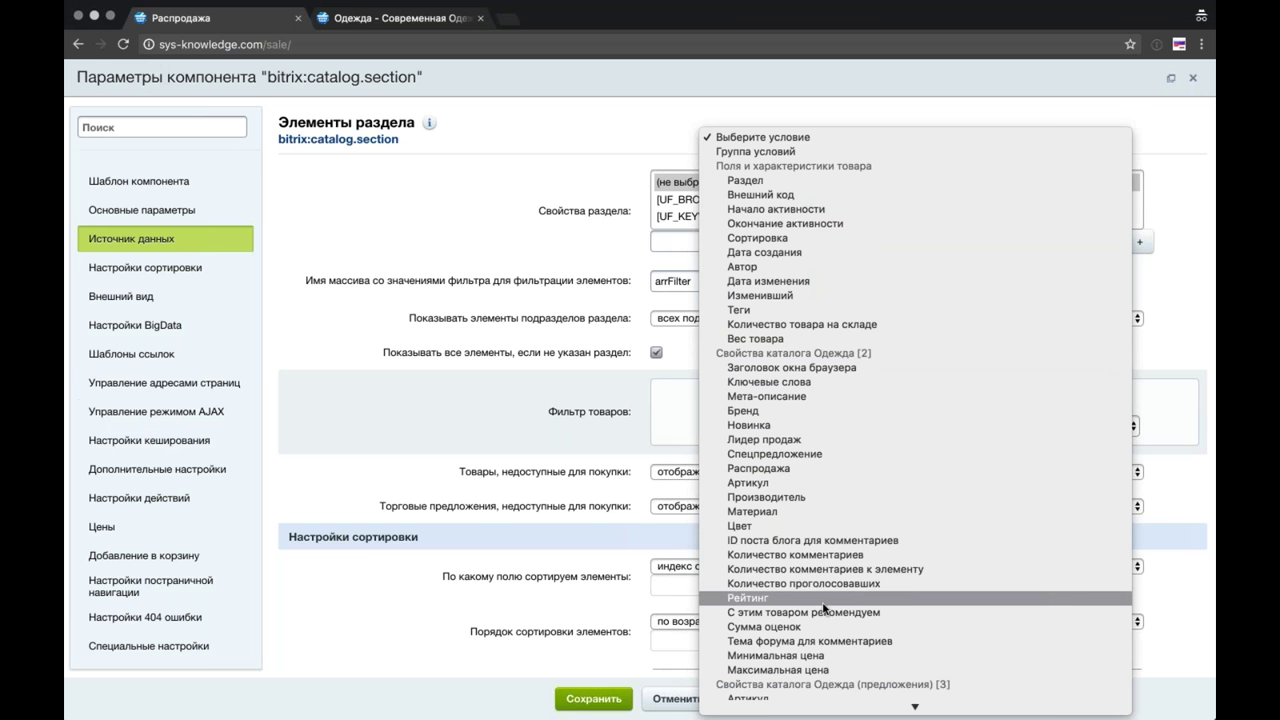
scroll(824, 609, "down", 1)
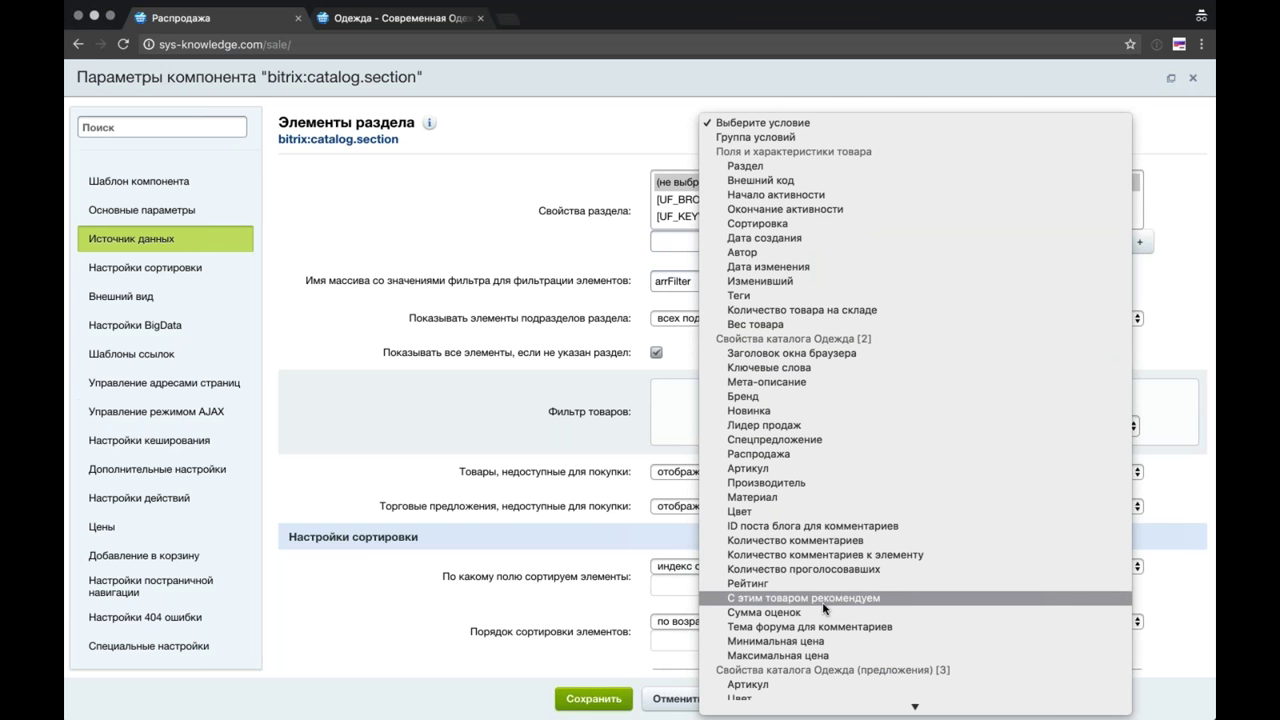
left_click(841, 456)
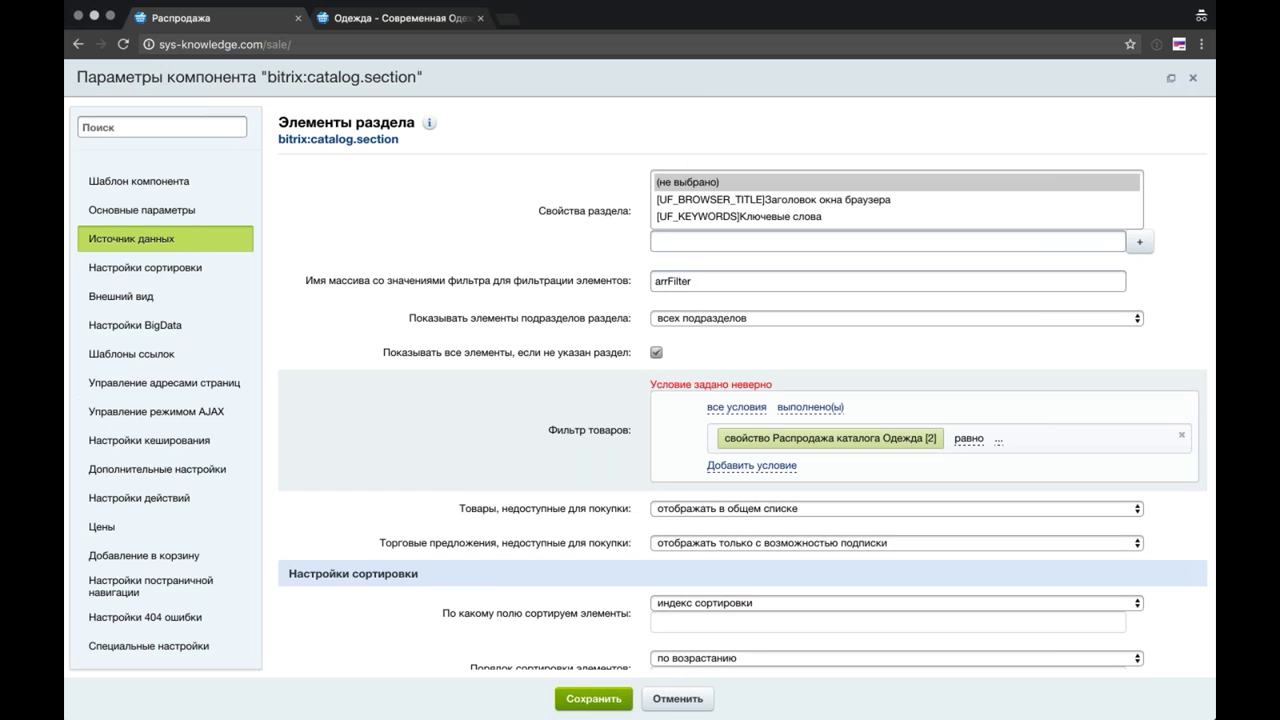
Step: Set the Распродажа filter condition to equal «да», save the changes and review the resulting page
left_click(999, 441)
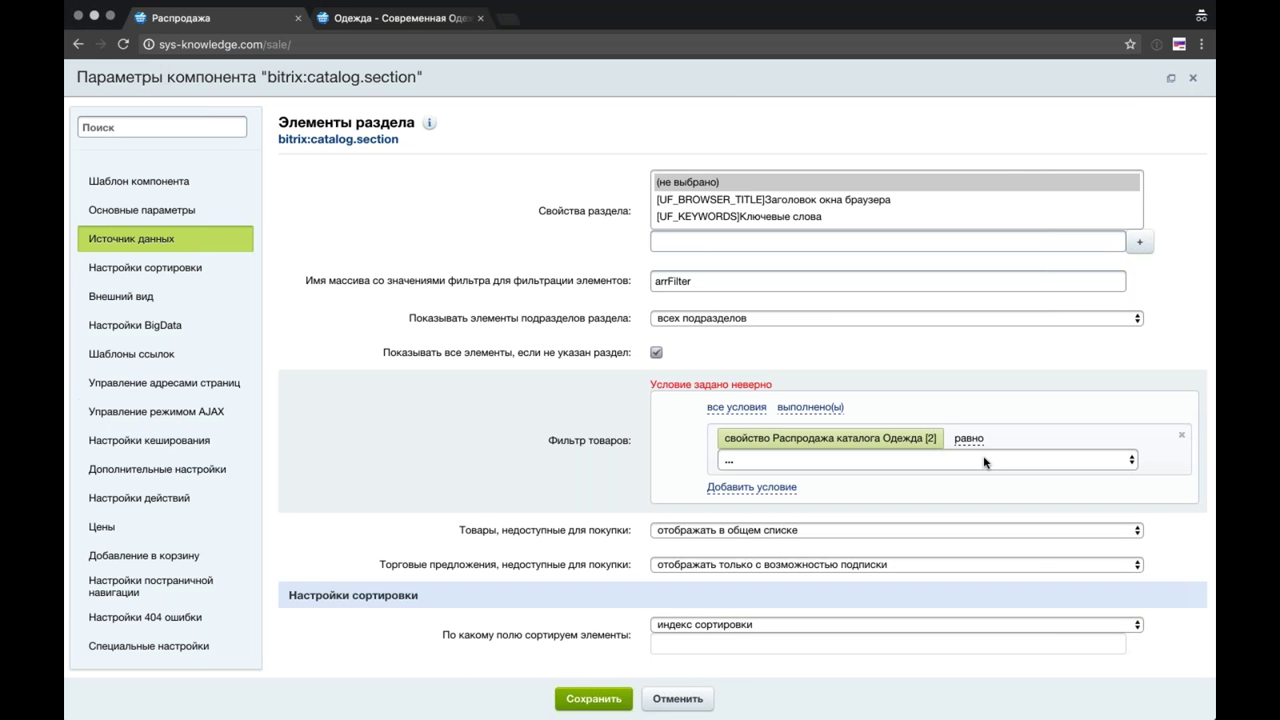
left_click(998, 460)
left_click(912, 476)
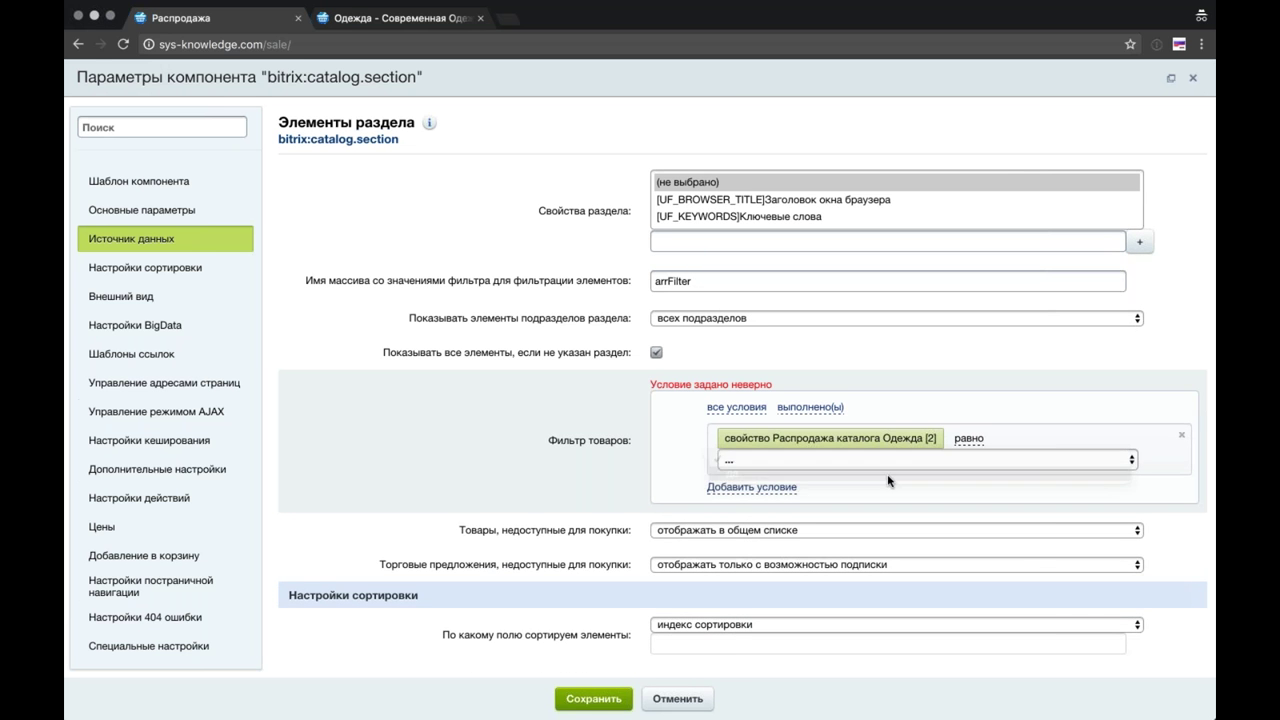
left_click(681, 467)
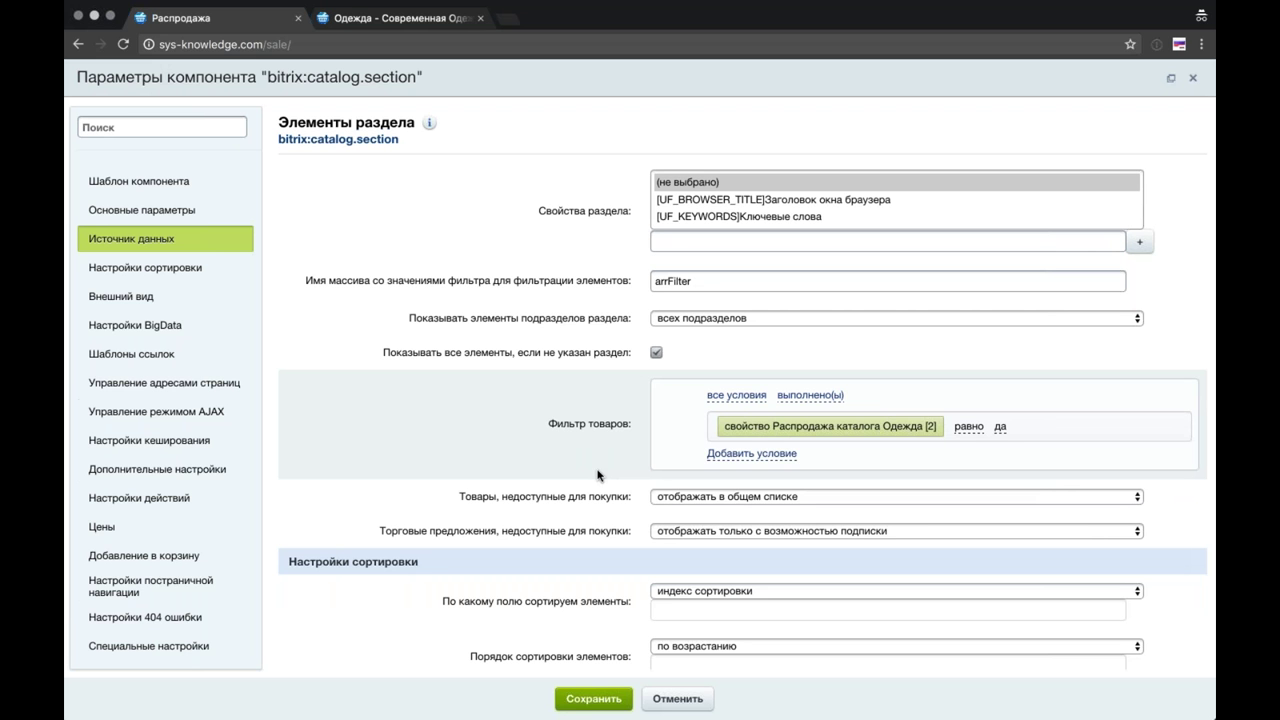
left_click(590, 699)
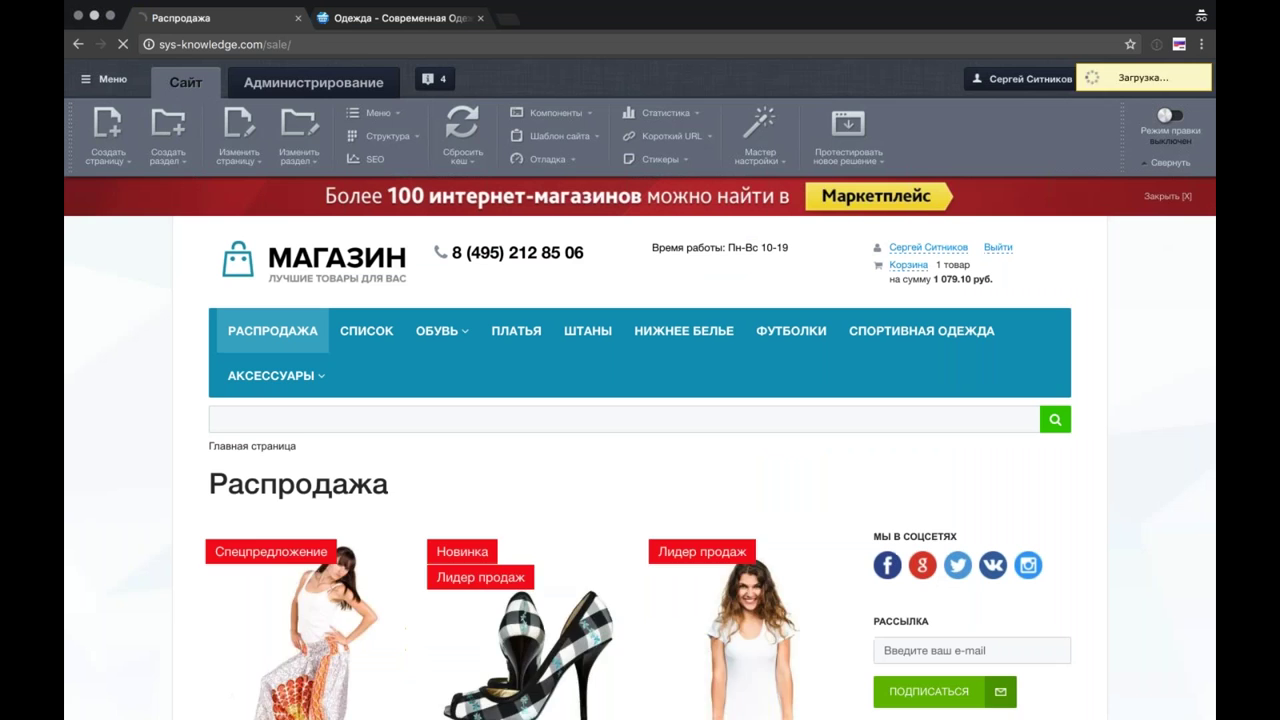
scroll(640, 400, "down", 4)
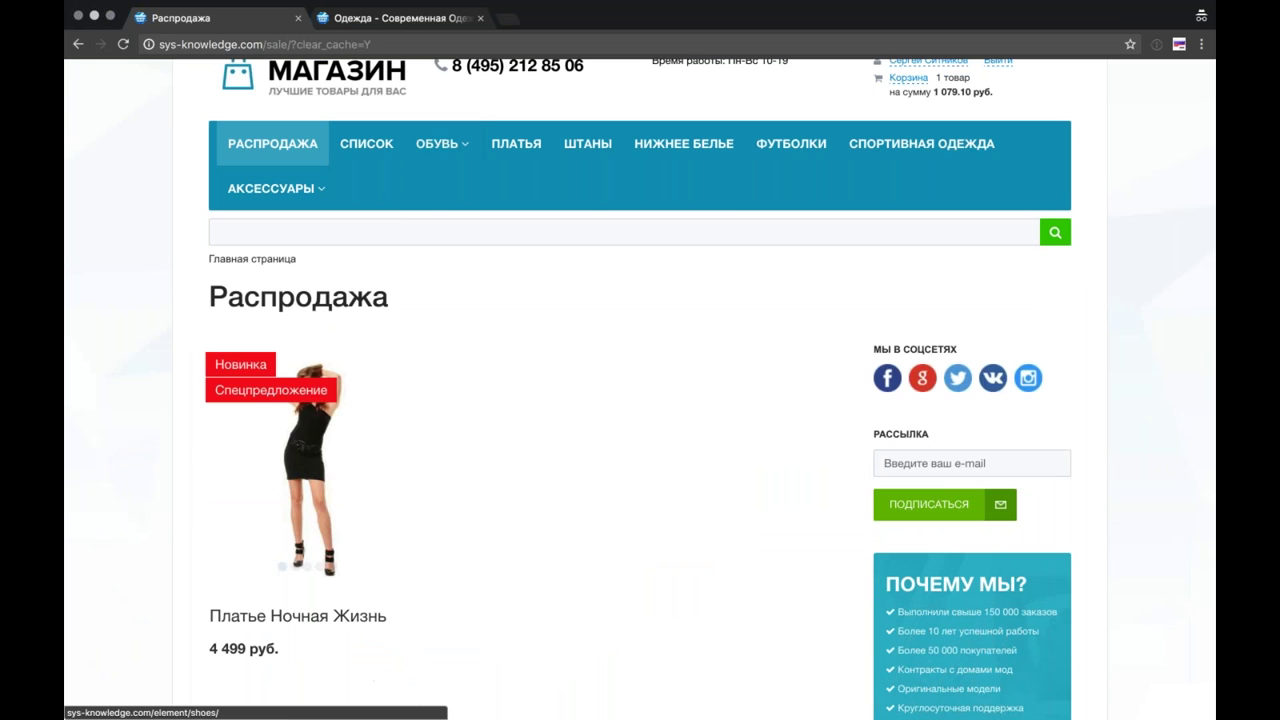
Step: In the administration panel, open the product Футболка Женская Ночь from the Футболки section for editing and go to its property values
left_click(452, 16)
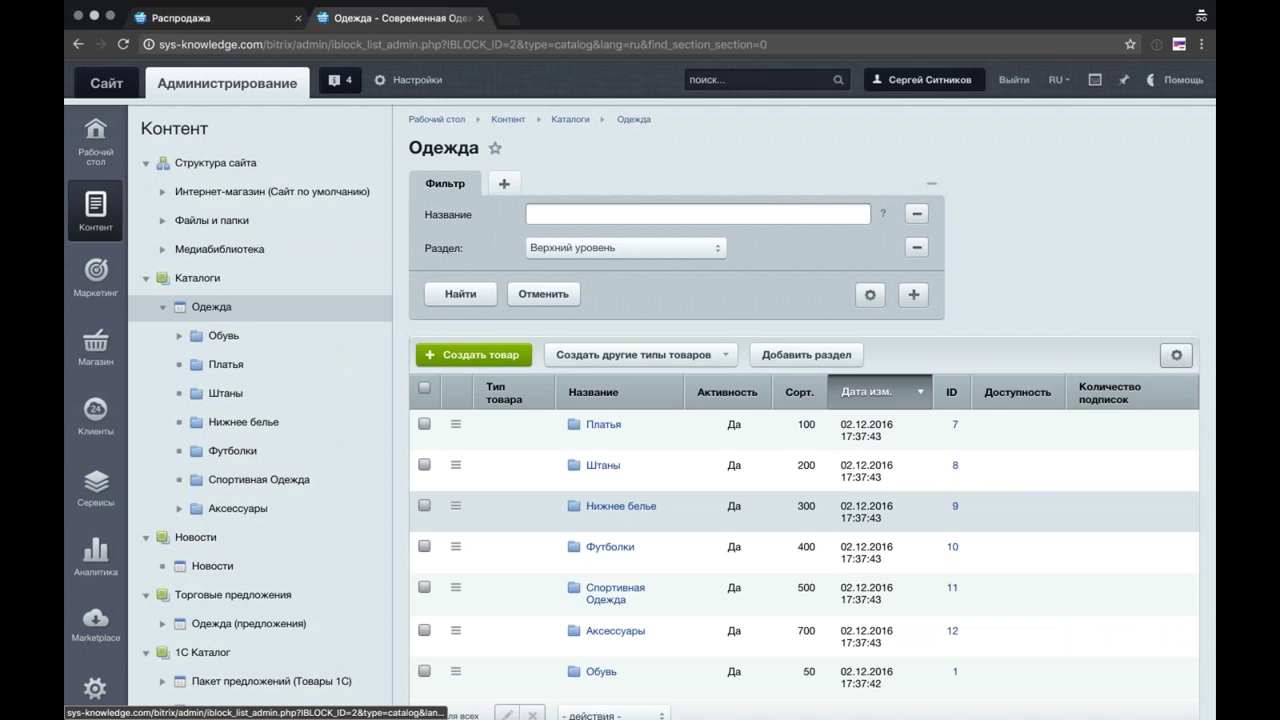
left_click(621, 506)
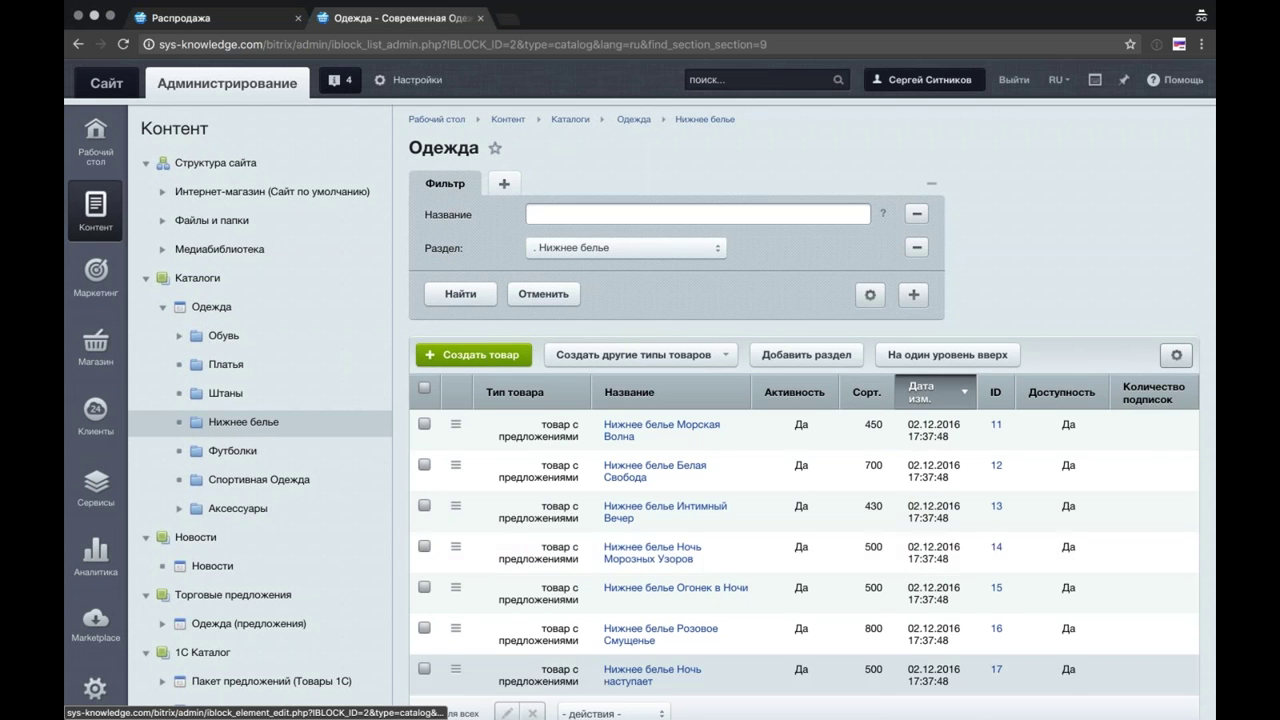
left_click(240, 450)
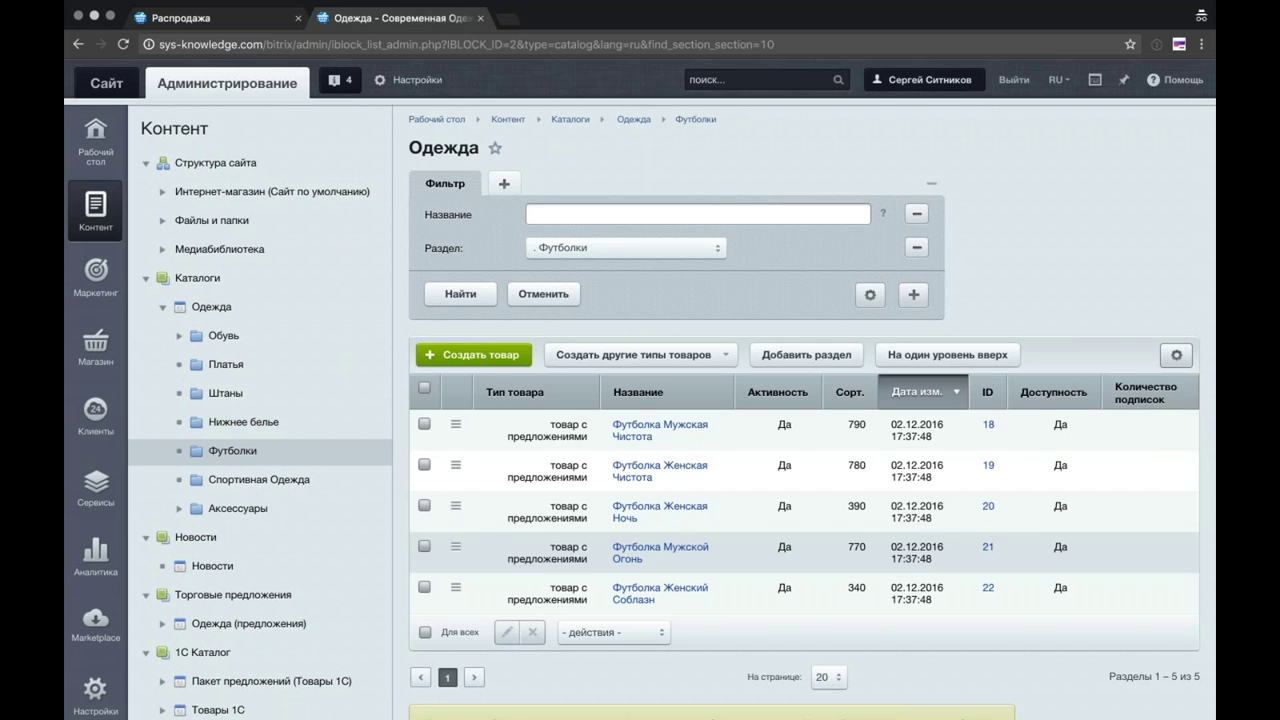
left_click(646, 528)
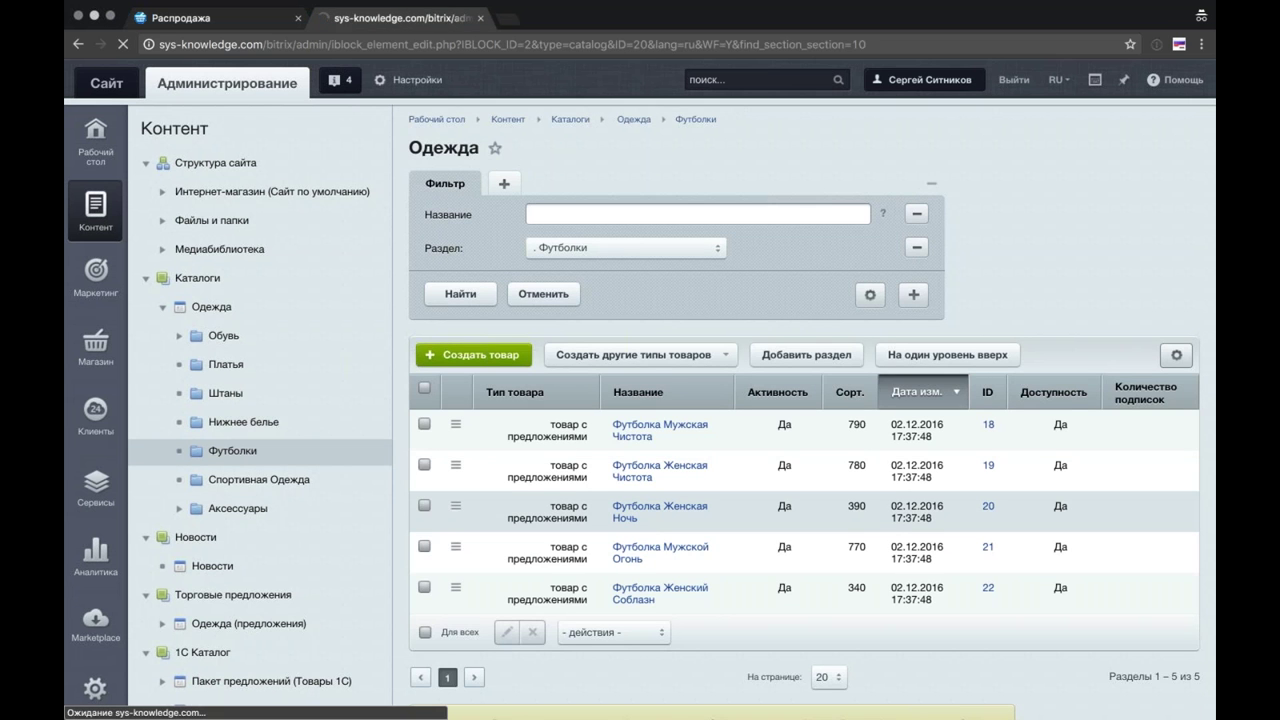
scroll(640, 400, "down", 5)
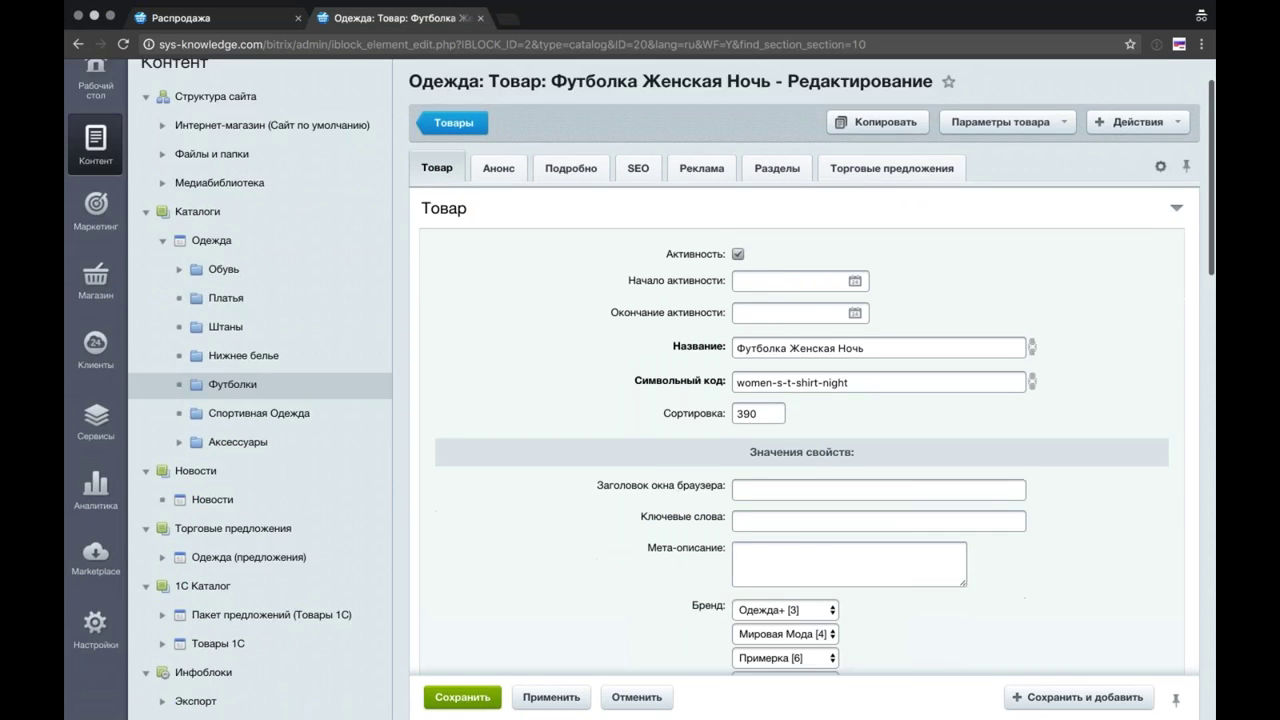
scroll(640, 400, "down", 5)
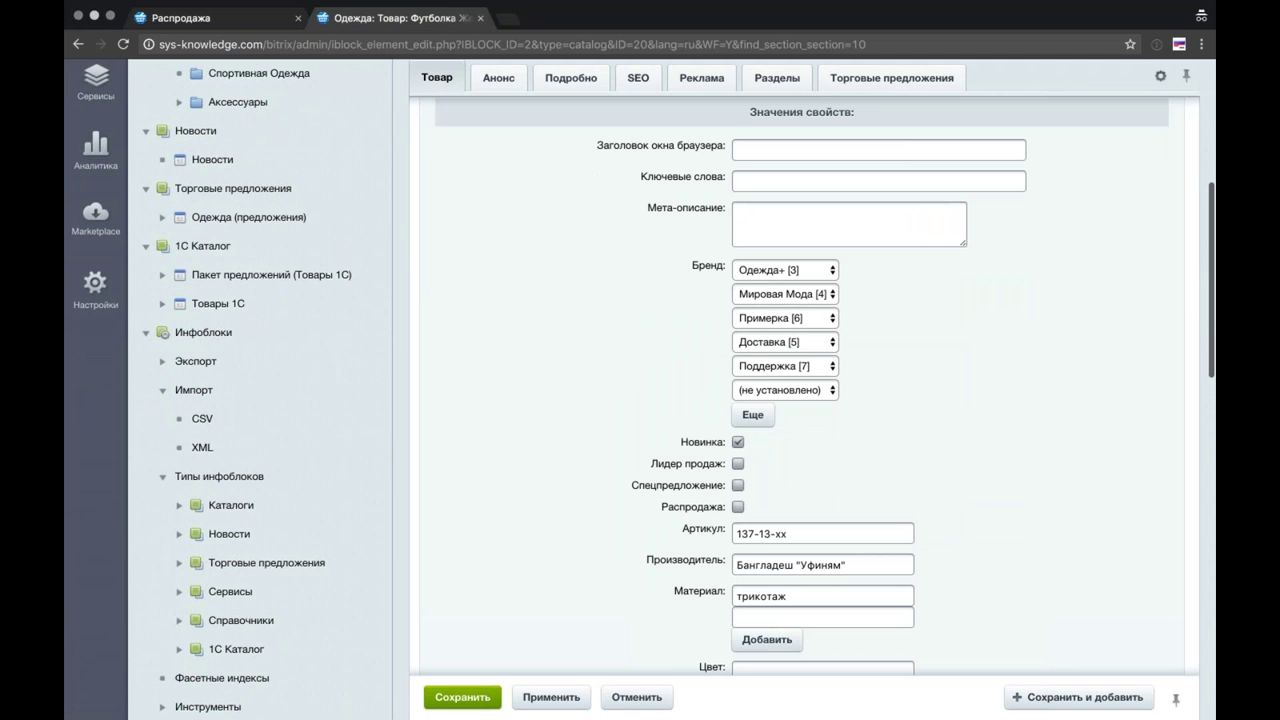
Step: Set the Распродажа property for Футболка Женская Ночь, save the product and reload the store's Распродажа page
left_click(738, 507)
left_click(462, 697)
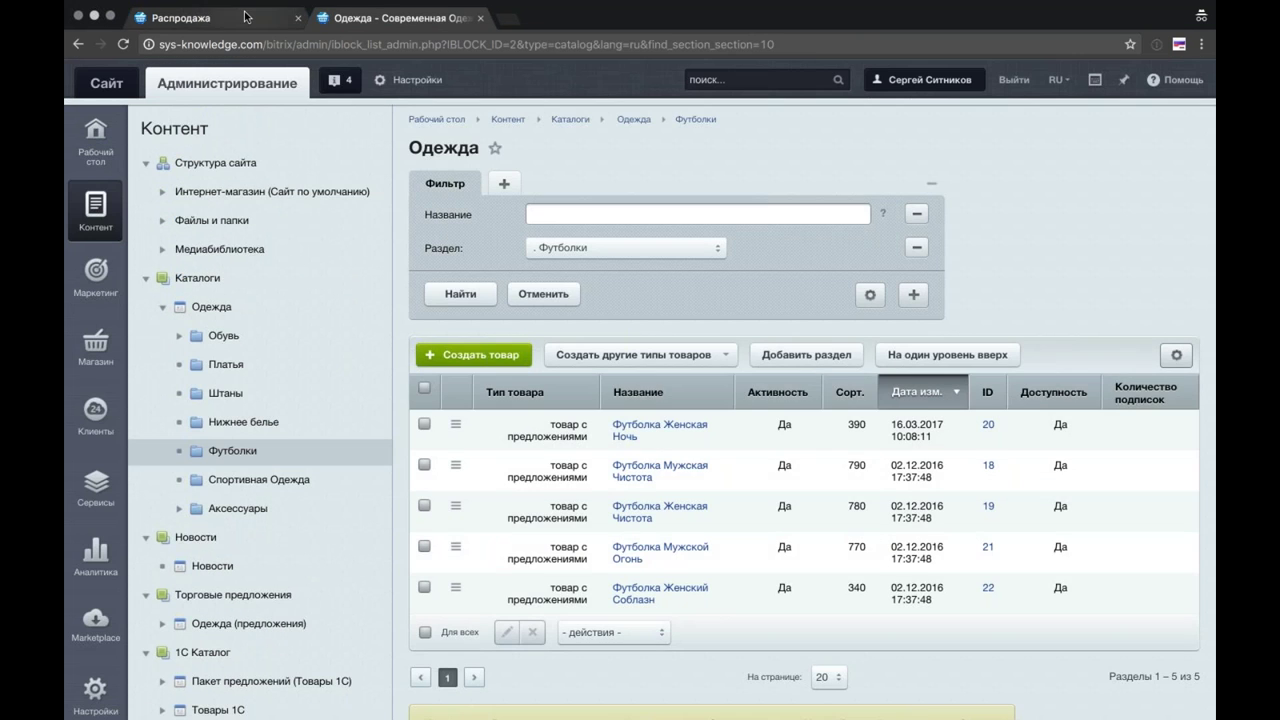
left_click(245, 17)
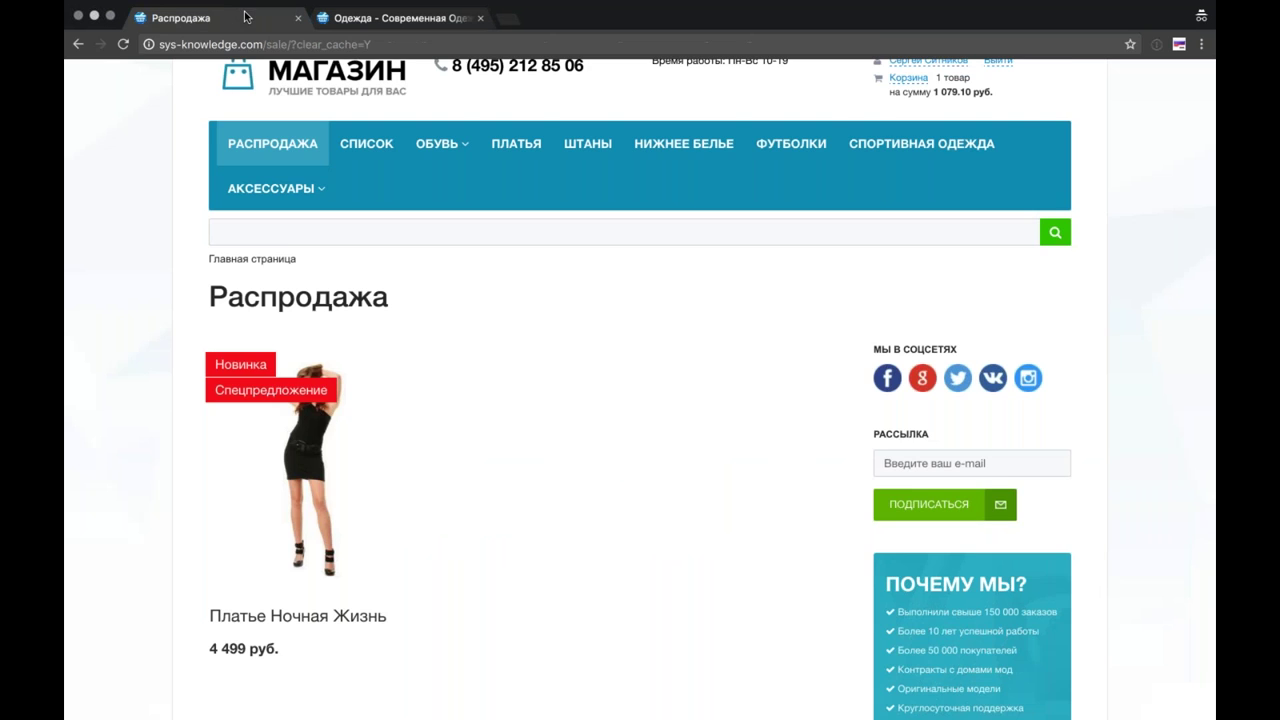
scroll(143, 163, "down", 3)
scroll(143, 163, "up", 2)
left_click(123, 44)
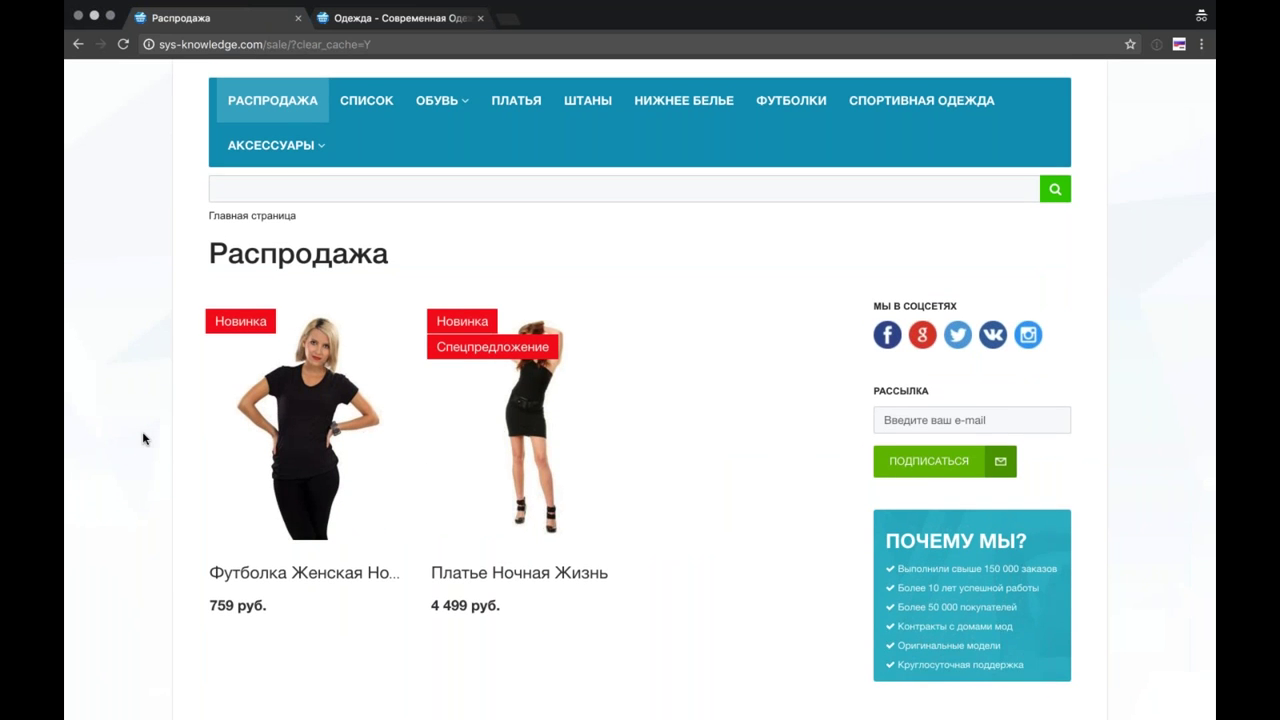
Step: Examine the product list on the Распродажа page
scroll(143, 438, "down", 2)
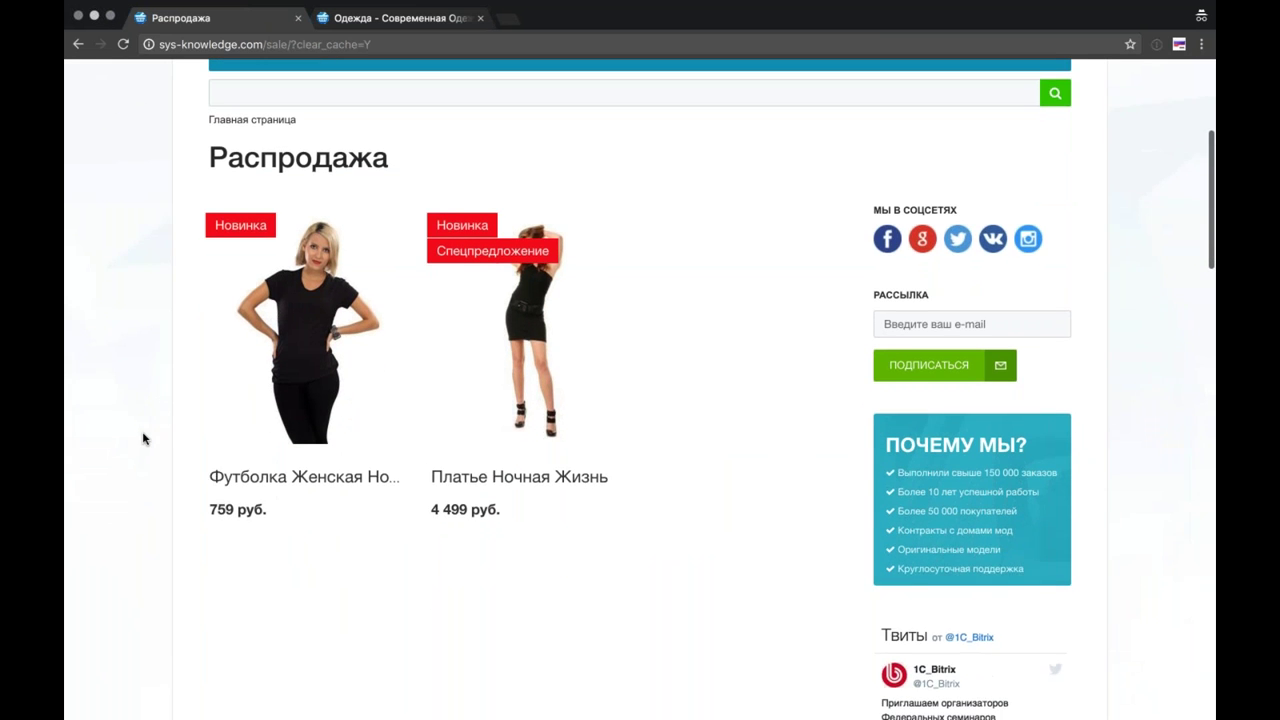
scroll(143, 438, "up", 1)
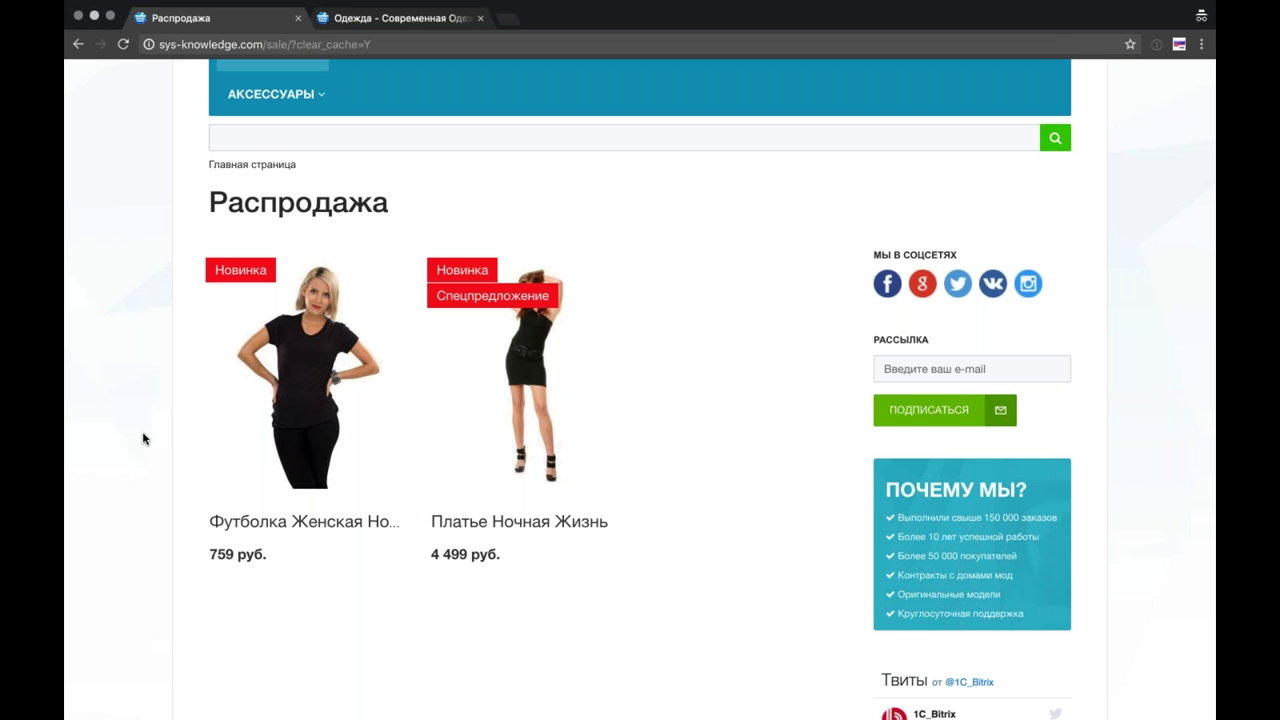
scroll(143, 438, "down", 2)
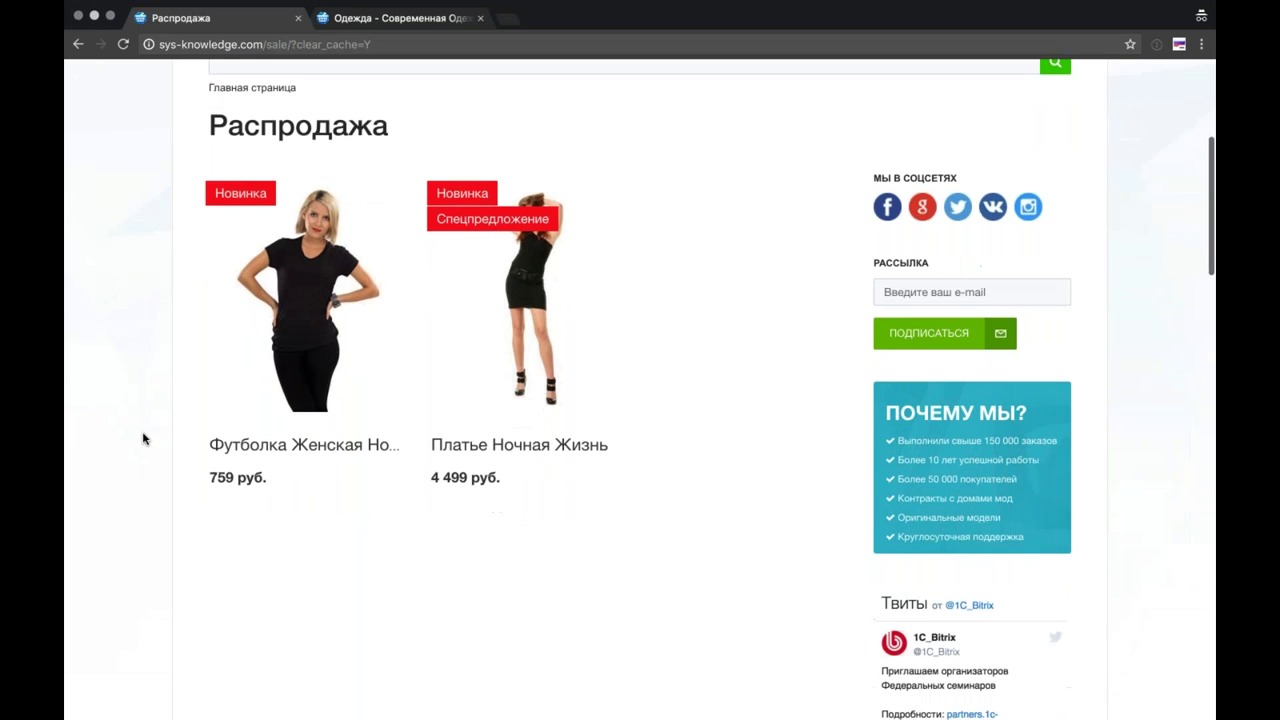
scroll(143, 438, "up", 3)
scroll(143, 438, "up", 4)
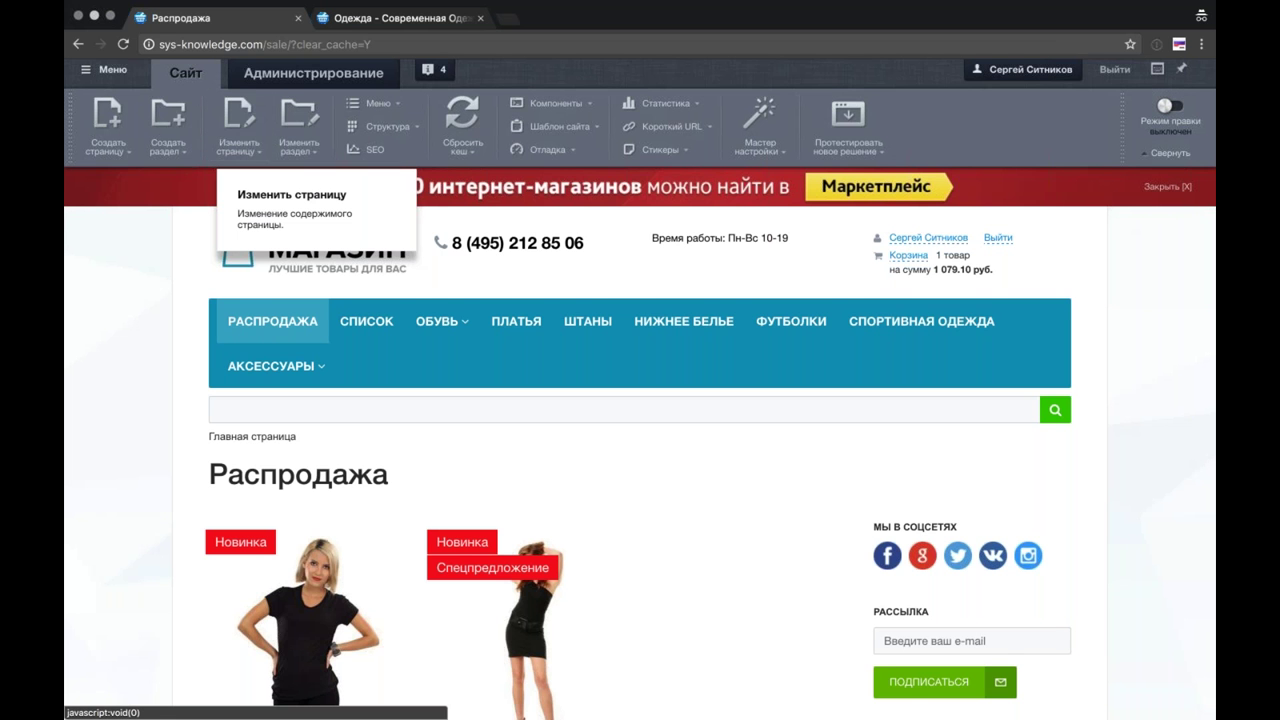
scroll(166, 298, "down", 1)
scroll(166, 298, "down", 2)
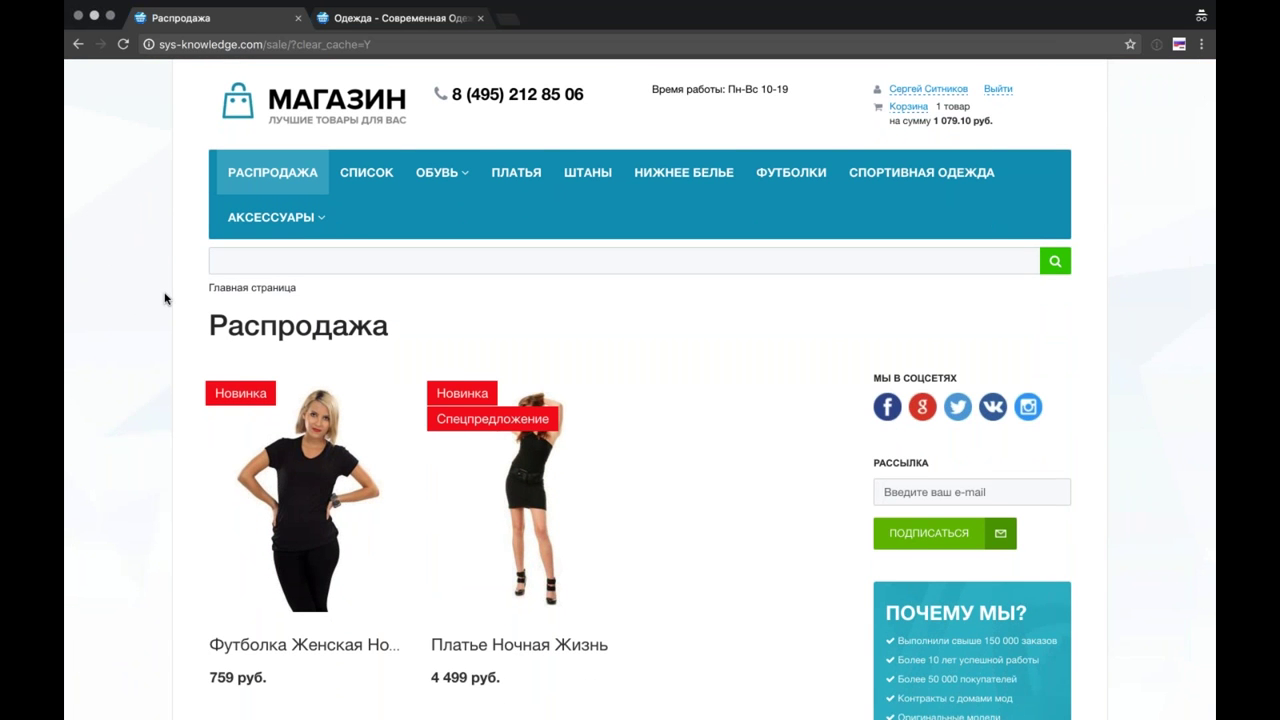
scroll(166, 298, "up", 2)
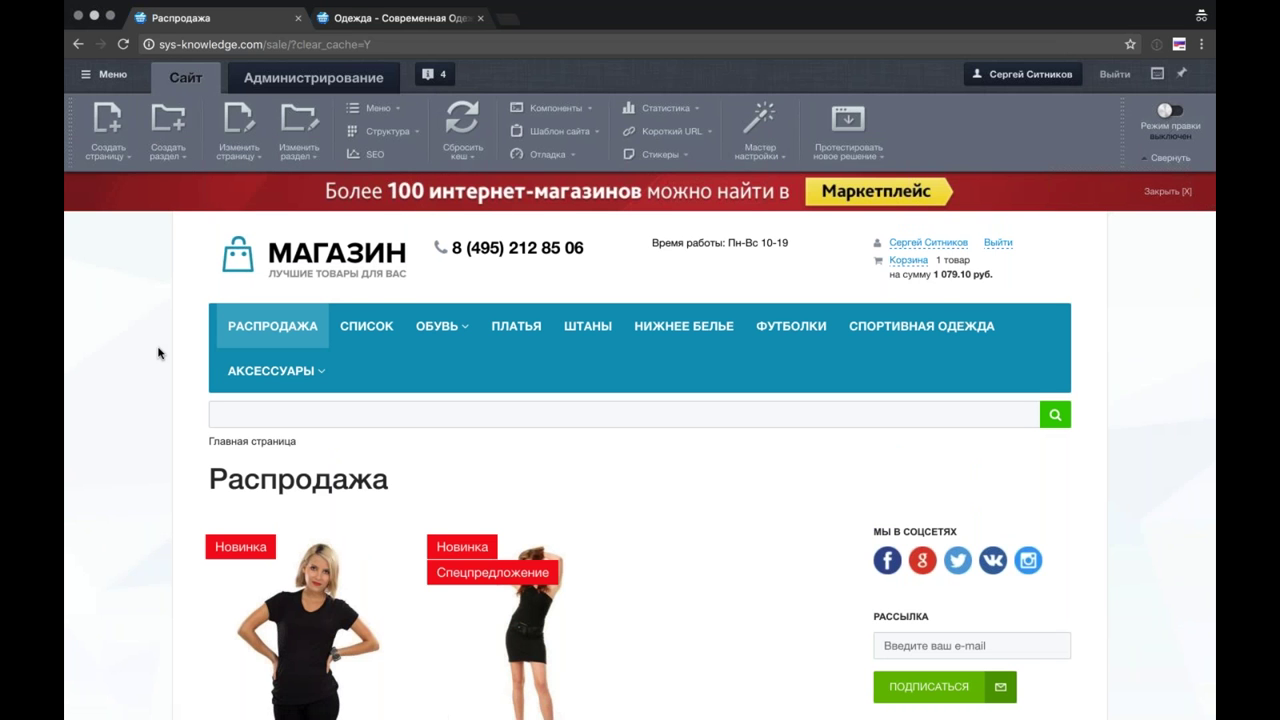
scroll(158, 353, "down", 3)
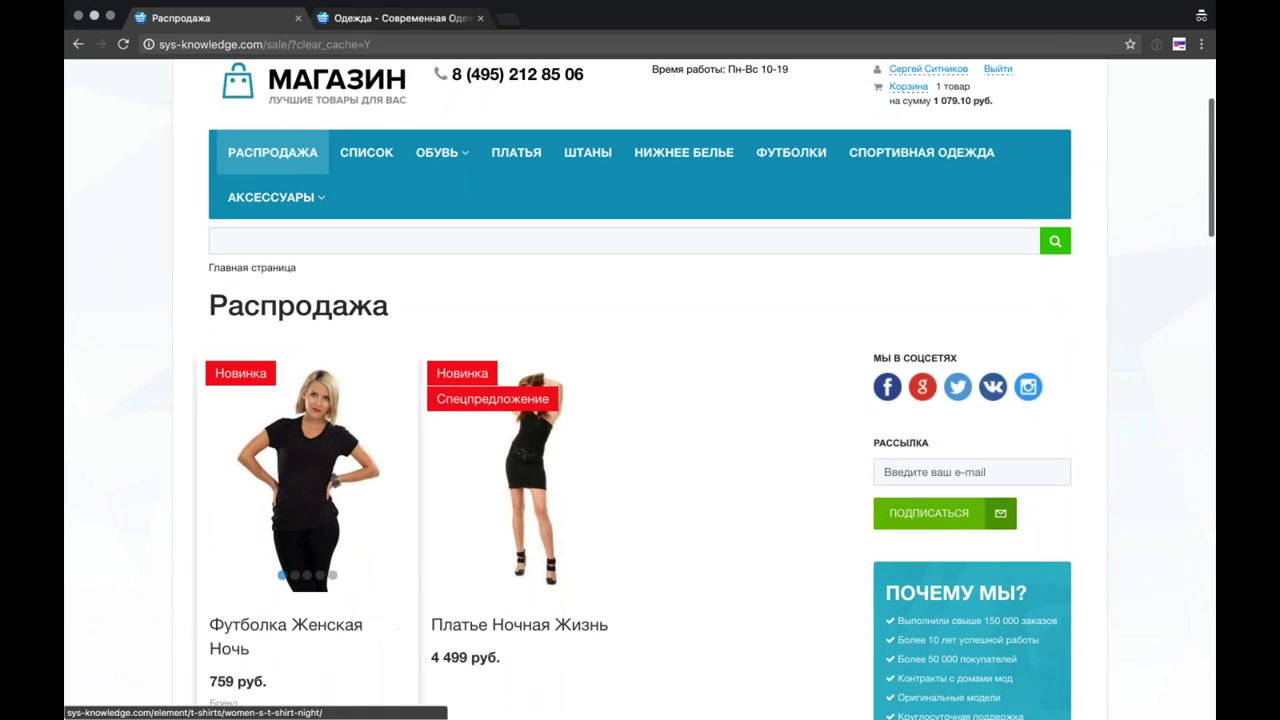
scroll(300, 450, "down", 2)
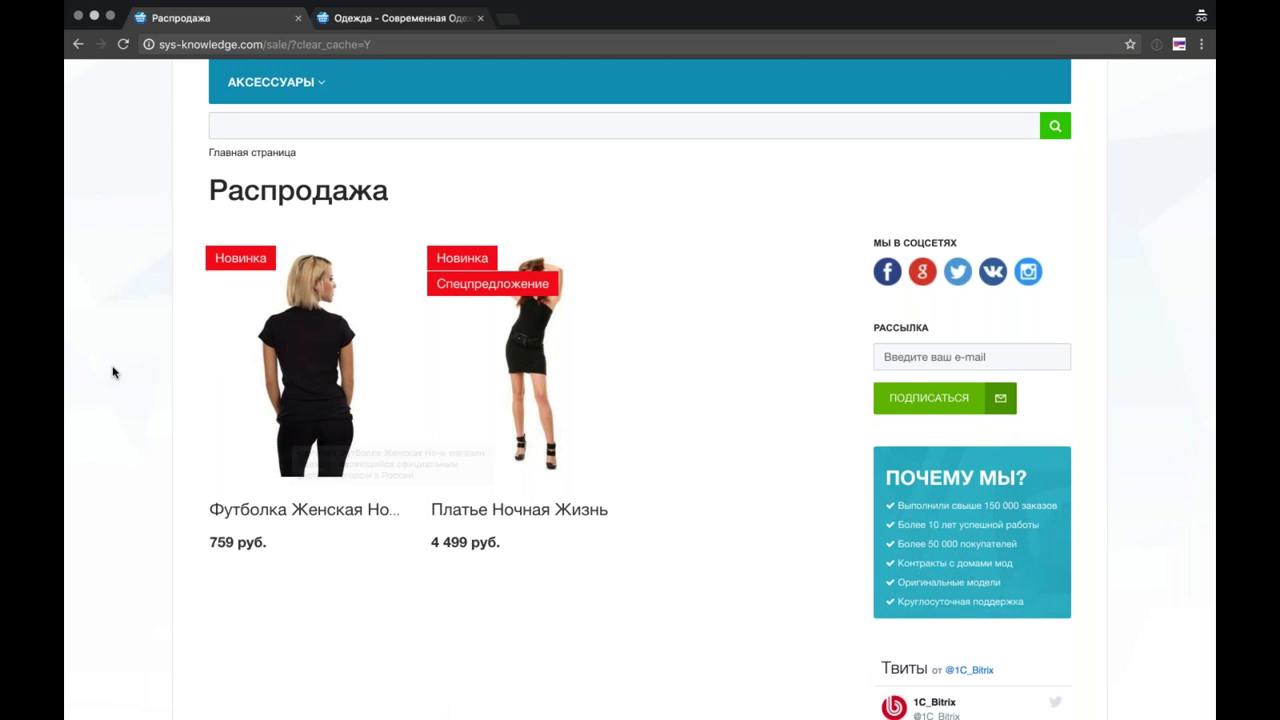
scroll(113, 372, "up", 2)
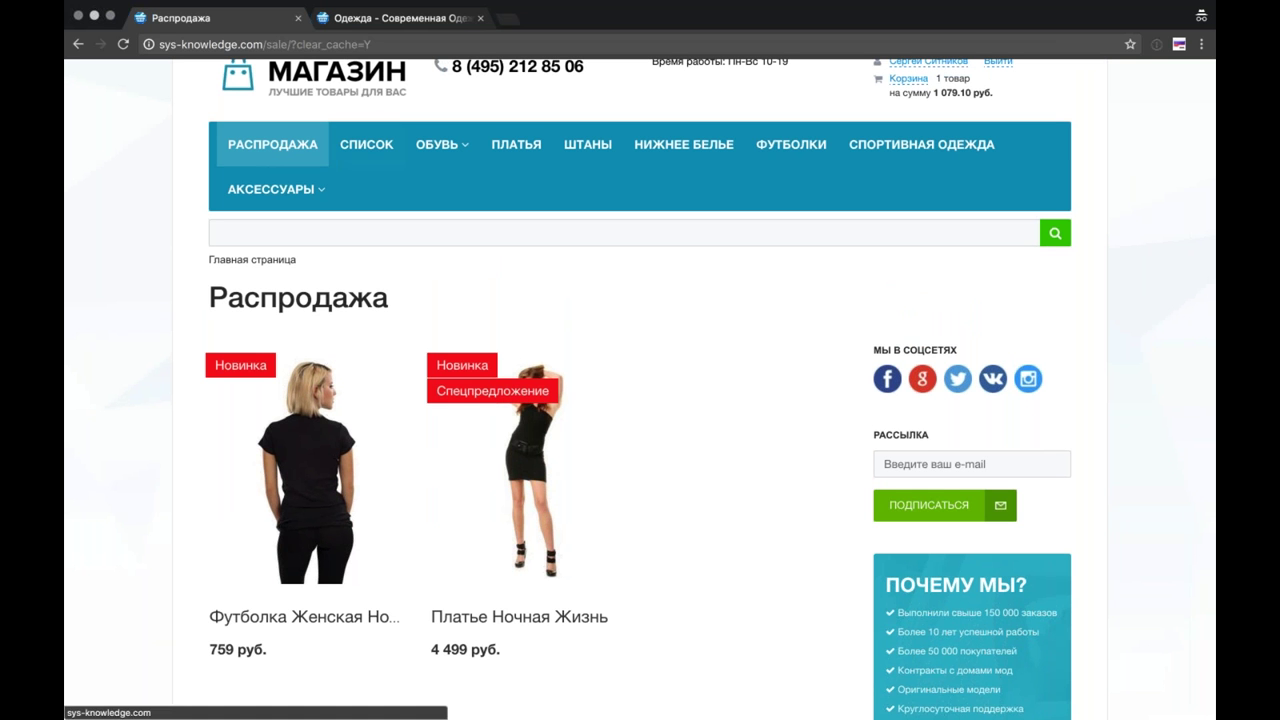
Step: In the administration panel, start a new rule under Правила работы с корзиной in the Товарный маркетинг section
left_click(395, 18)
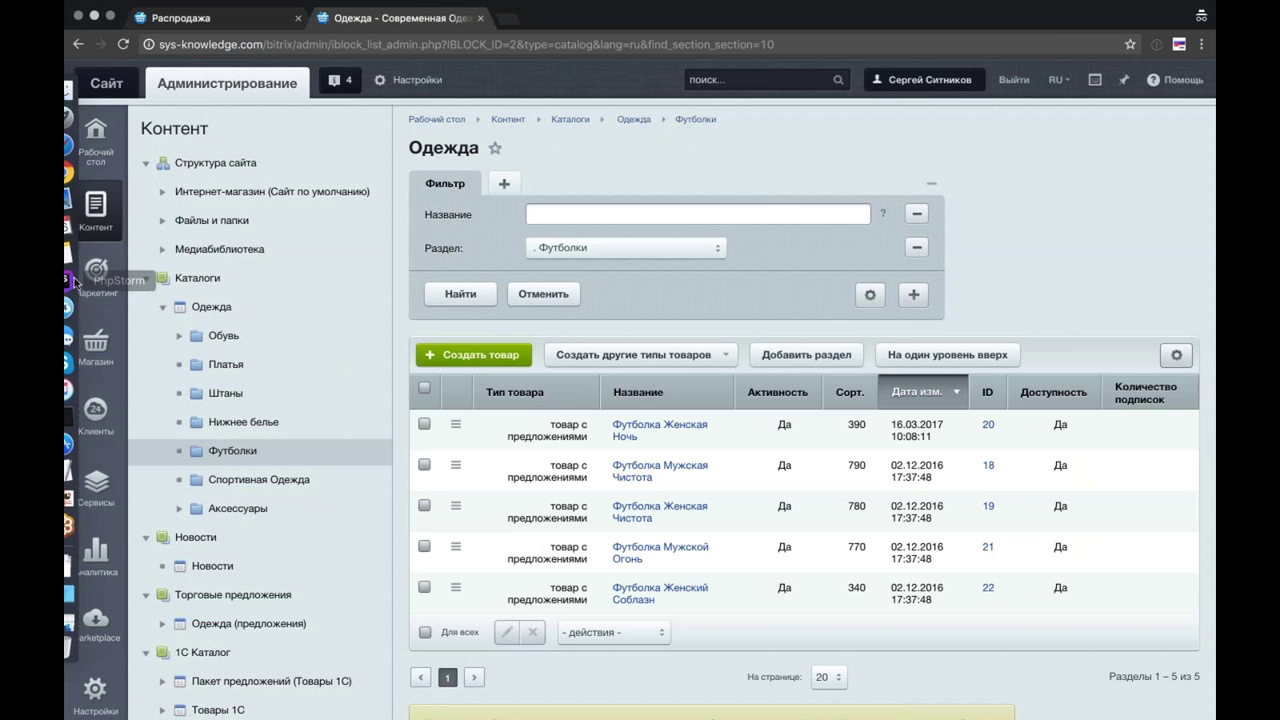
left_click(117, 279)
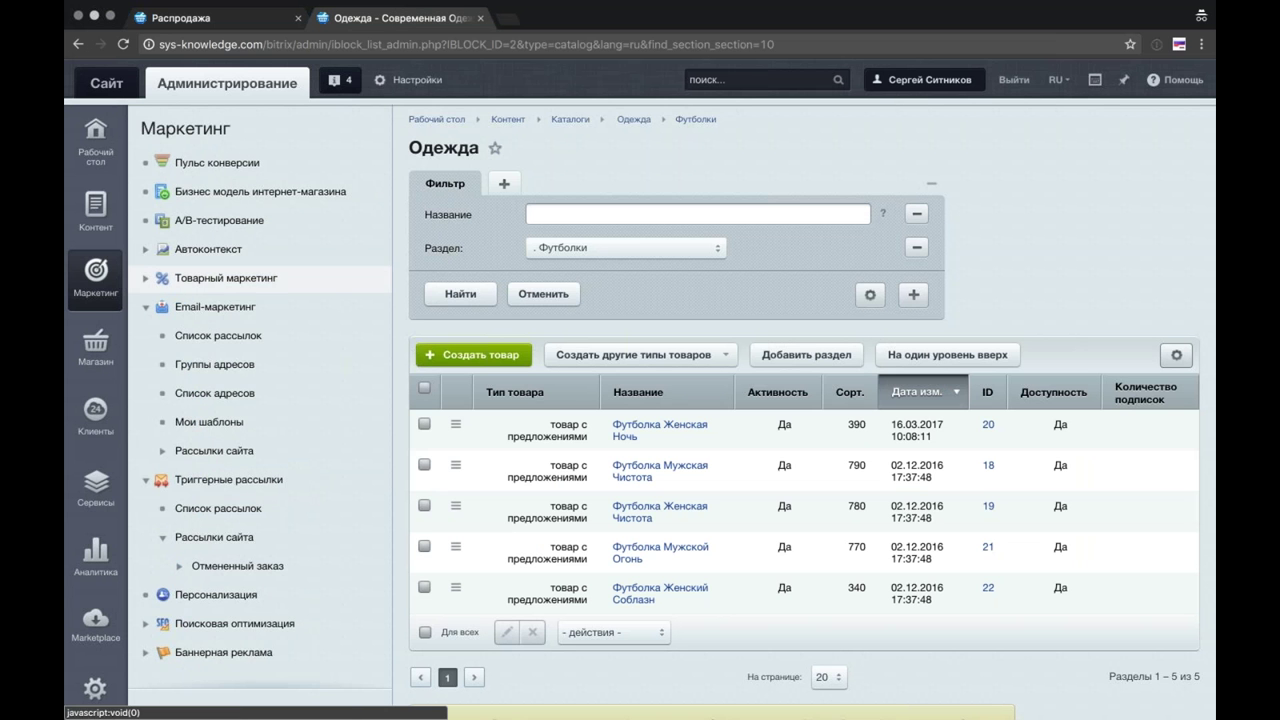
left_click(285, 280)
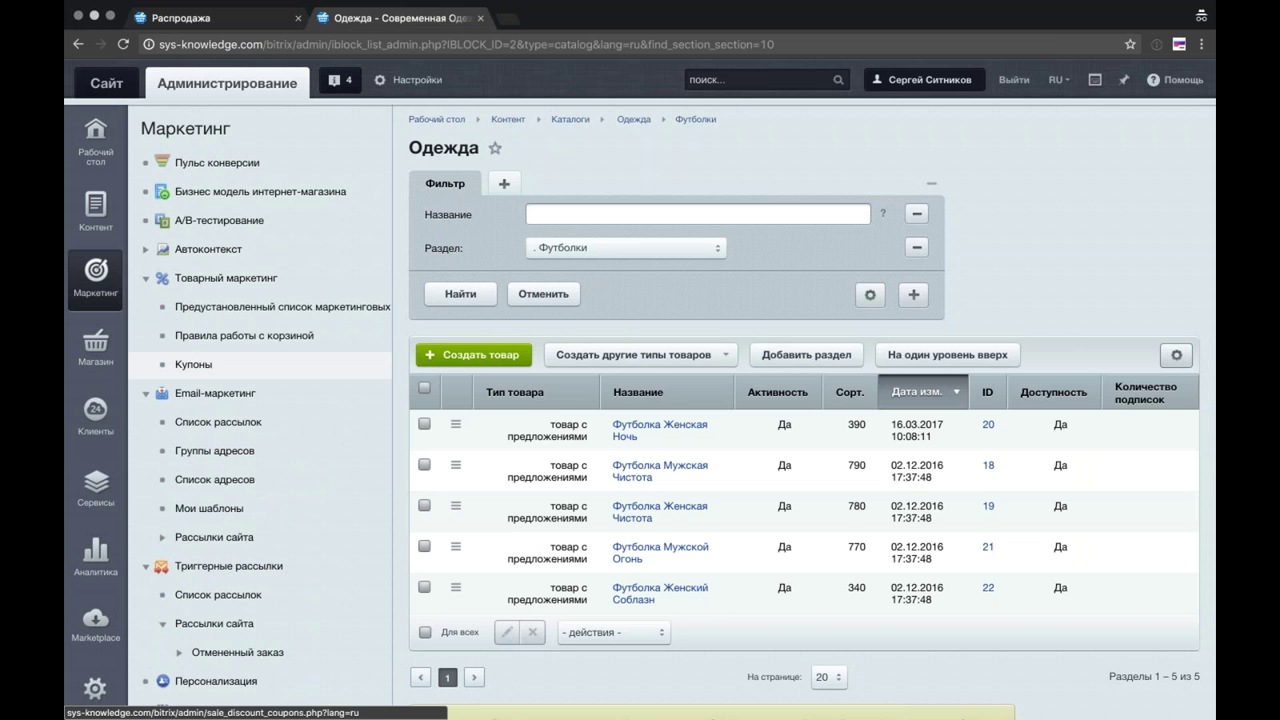
left_click(267, 338)
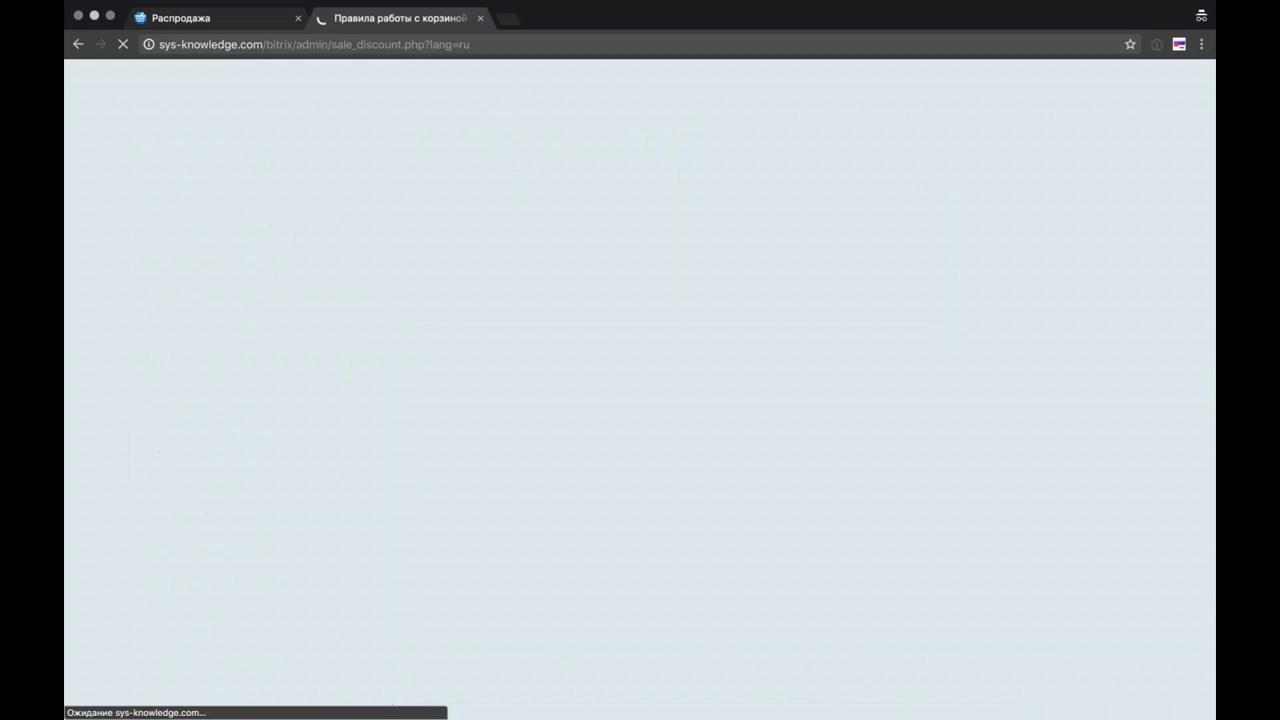
left_click(517, 336)
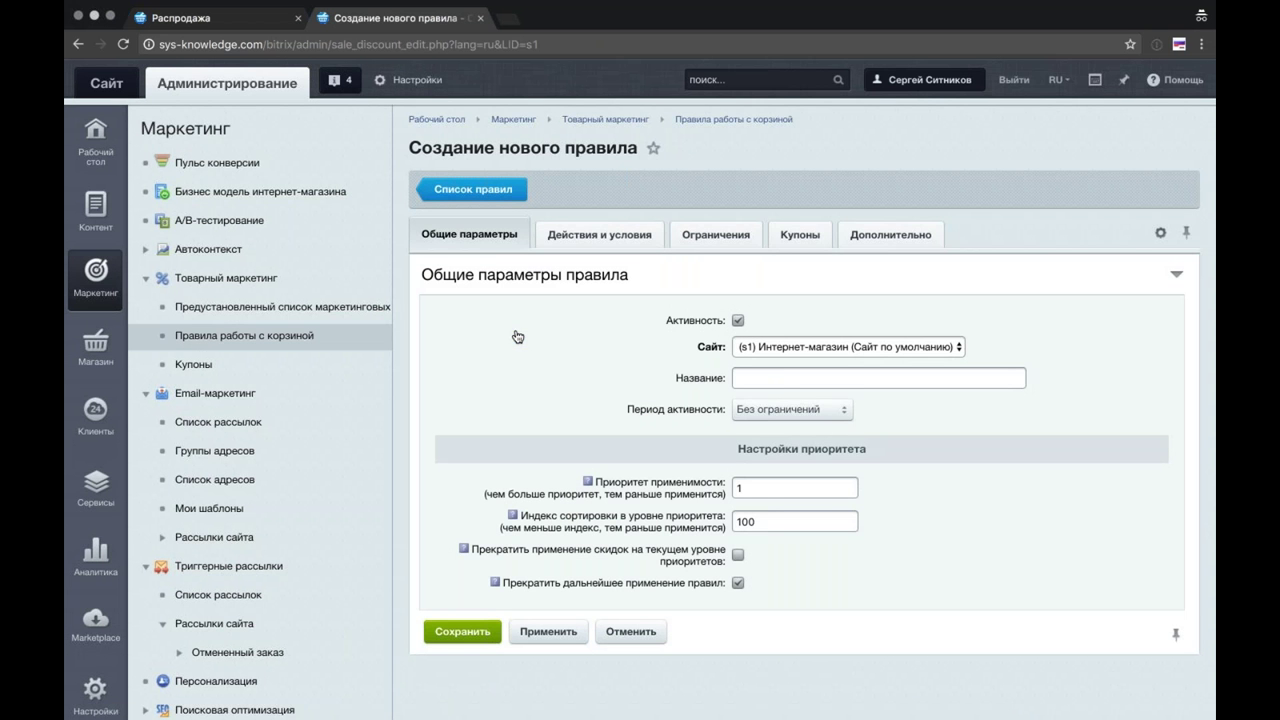
Step: Name the new rule Распродажа and apply it to all user groups
left_click(767, 383)
type("н")
key("BackSpace")
type("Hf")
key("BackSpace")
key("BackSpace")
type("Н")
key("BackSpace")
type("Распродажа")
left_click(715, 234)
left_click(802, 395)
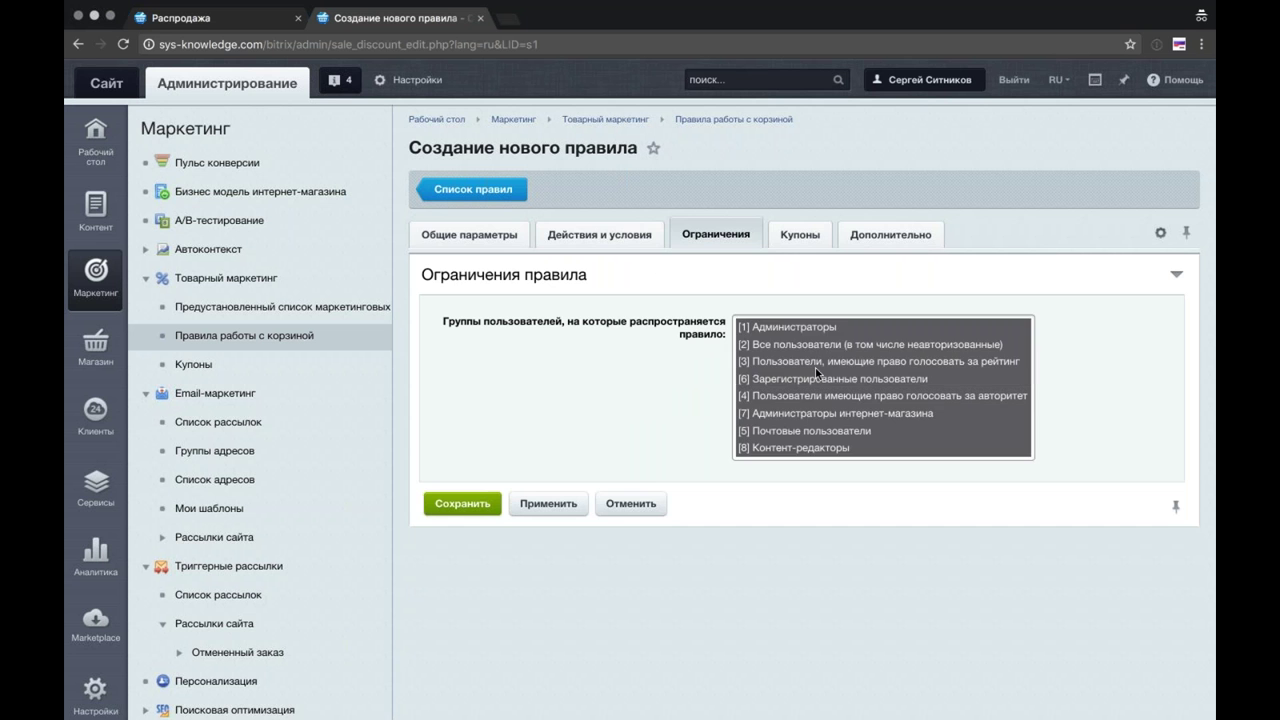
Step: Add an action to the rule that changes the price of products in the basket with a 30 % discount
left_click(599, 234)
left_click(542, 390)
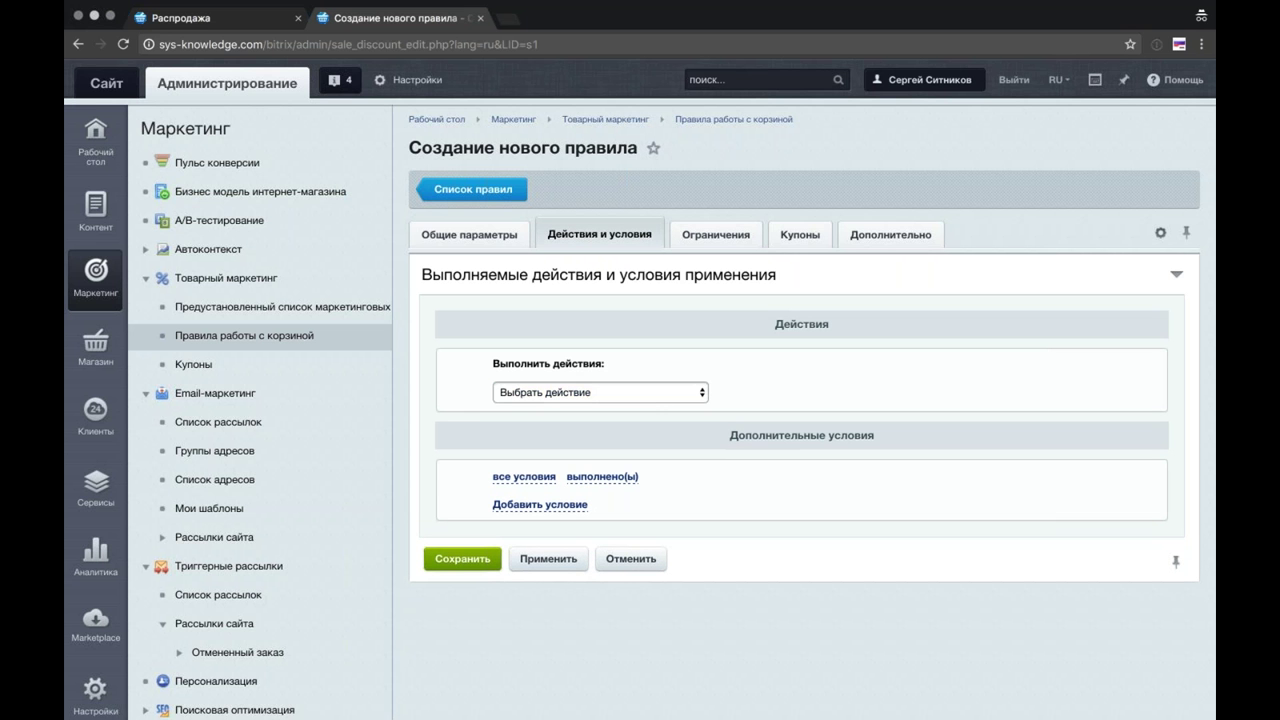
left_click(652, 394)
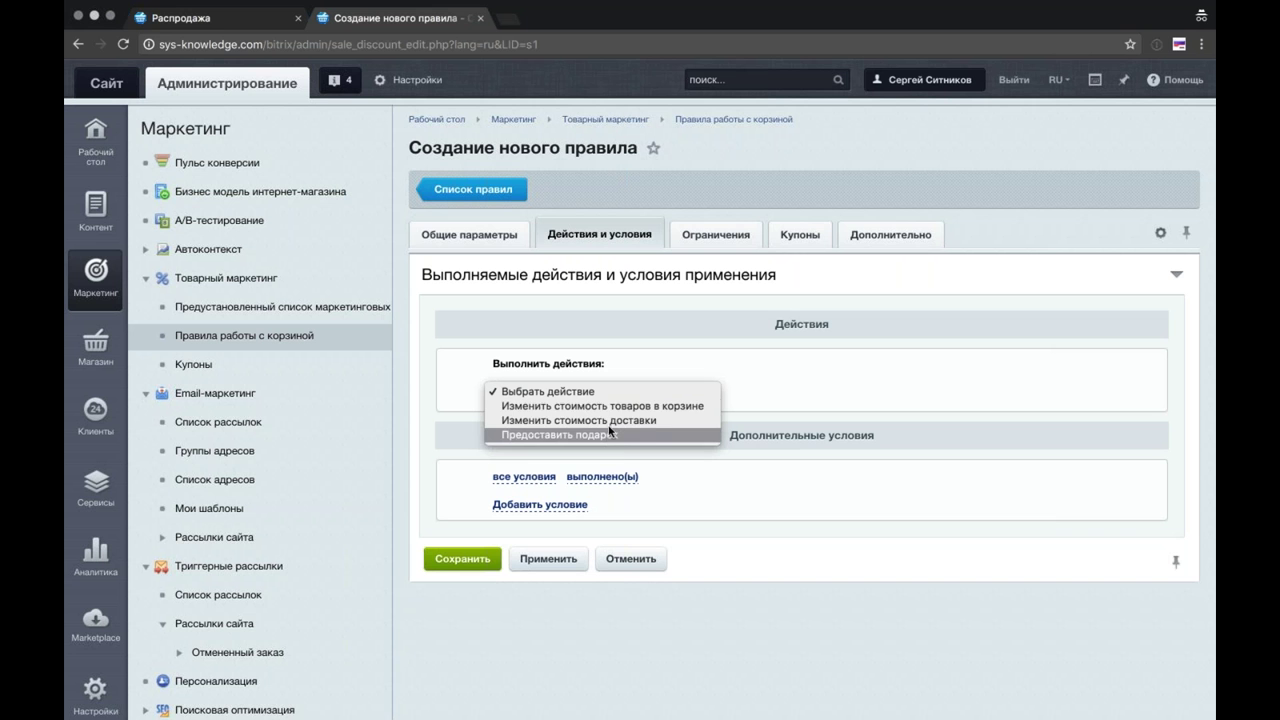
left_click(610, 406)
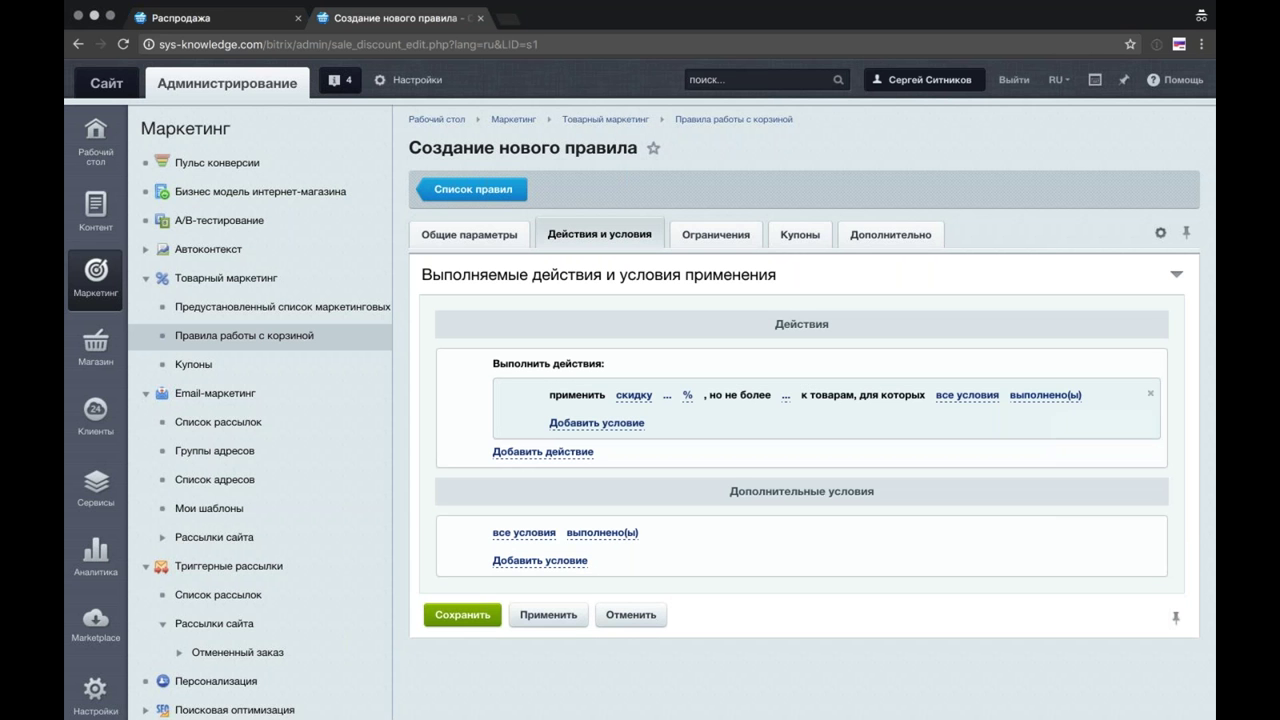
left_click(667, 395)
type("30")
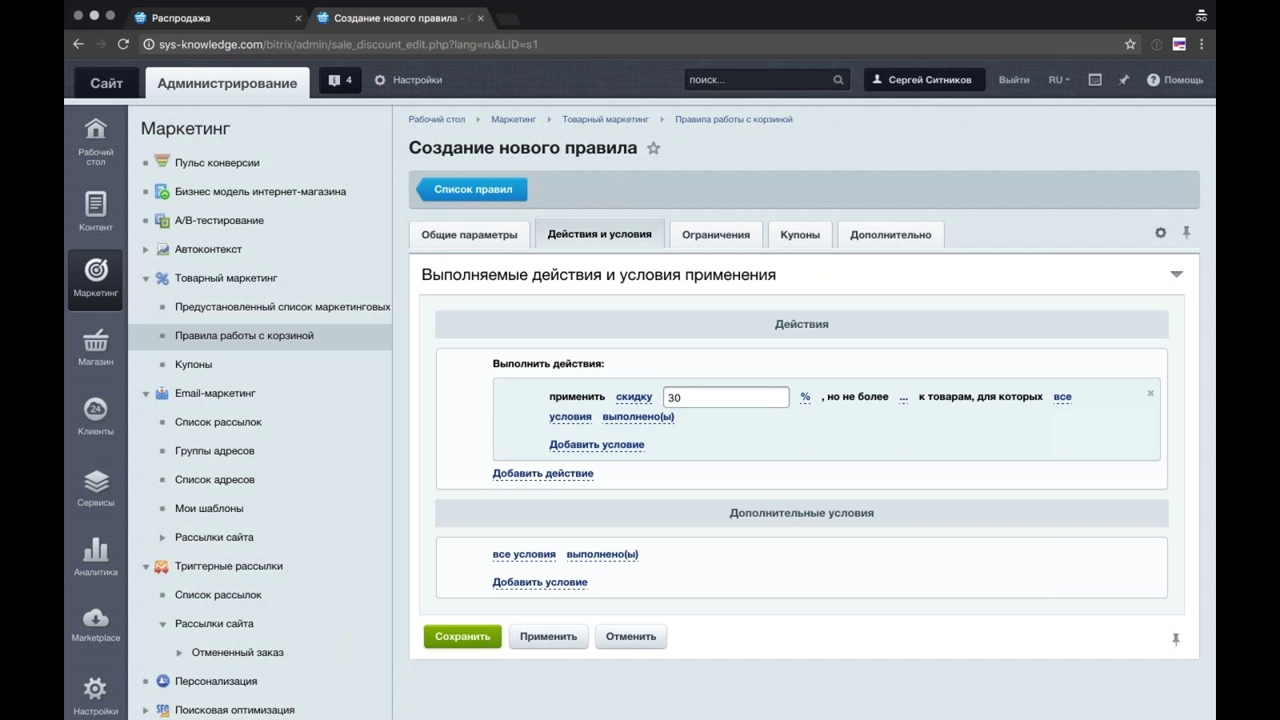
key("Return")
left_click(540, 561)
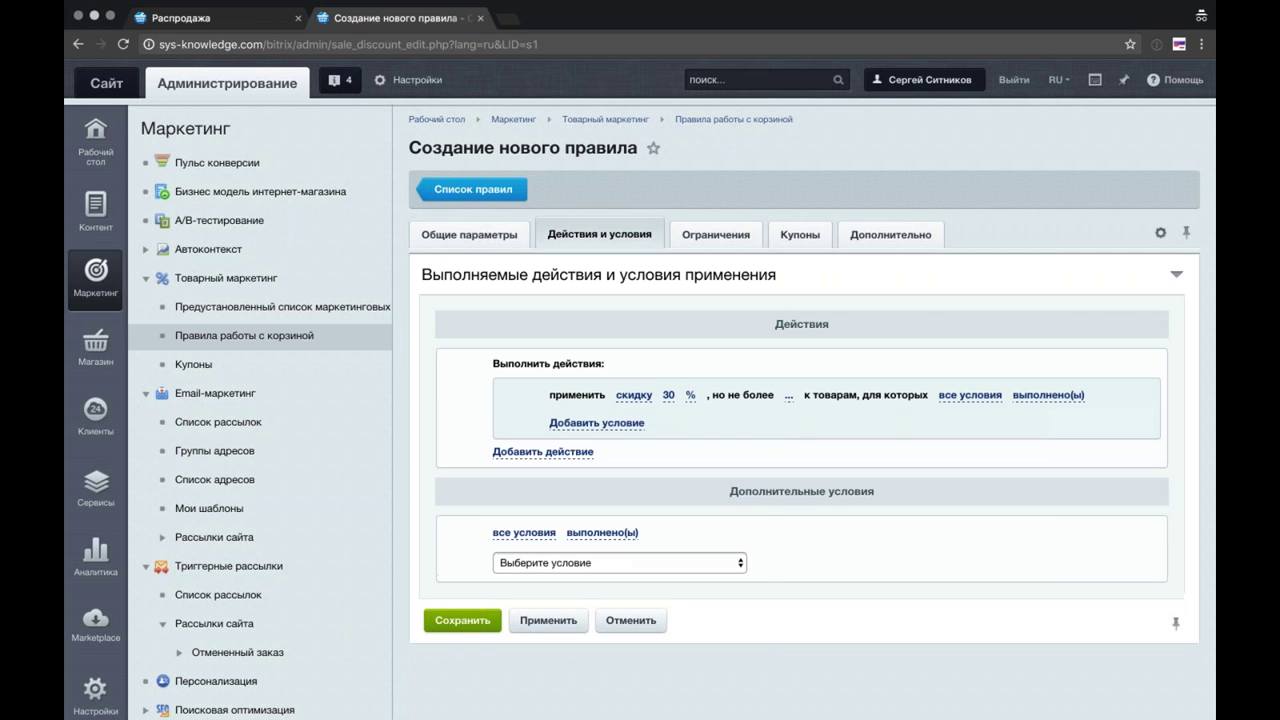
left_click(568, 563)
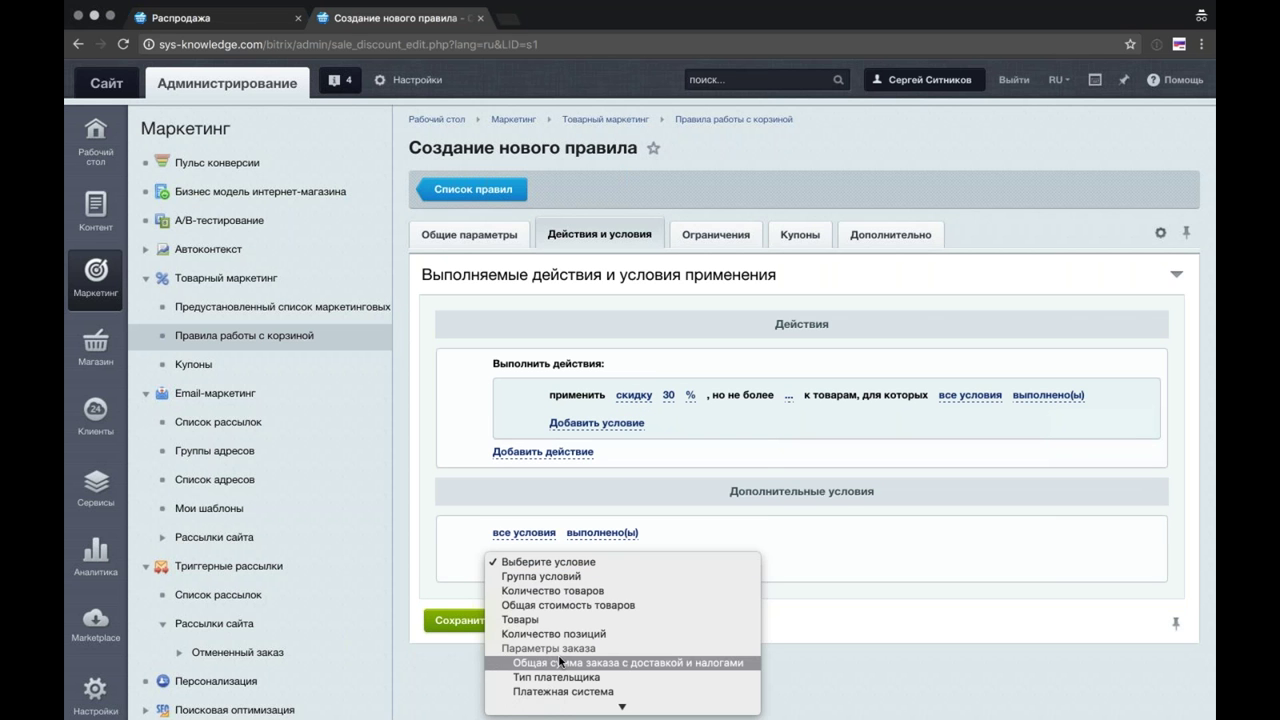
scroll(560, 662, "down", 4)
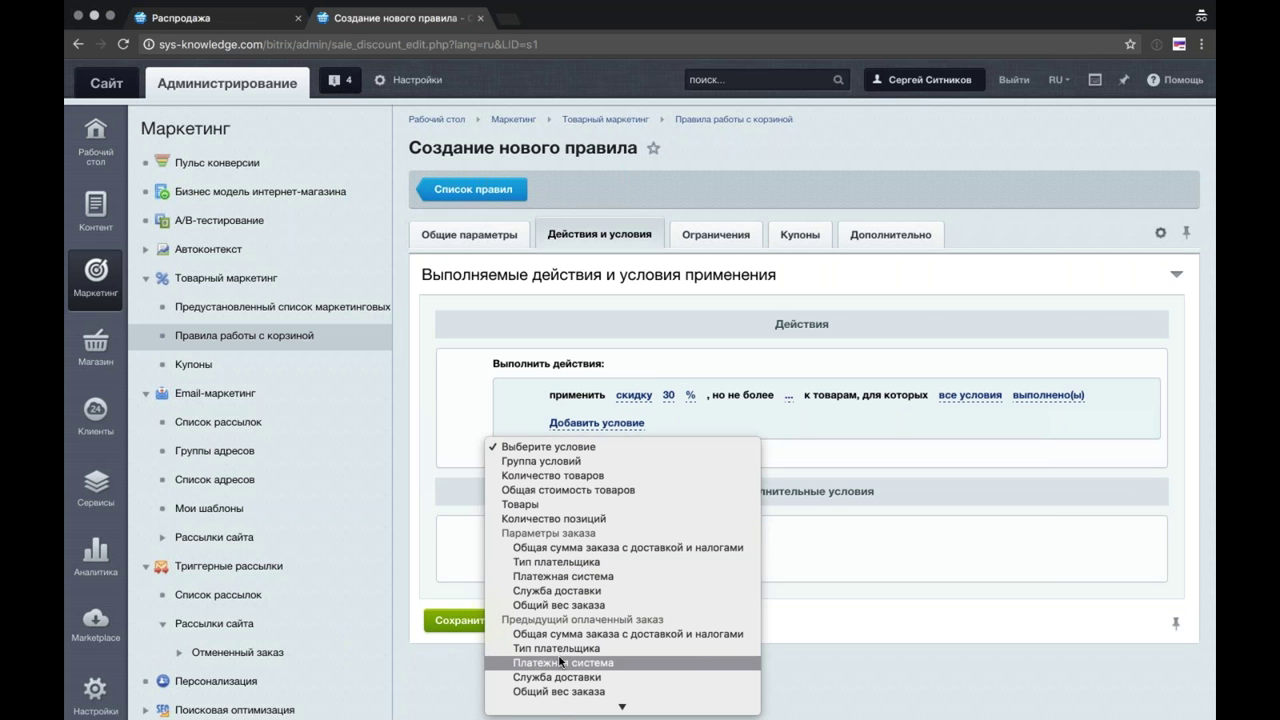
scroll(561, 662, "down", 2)
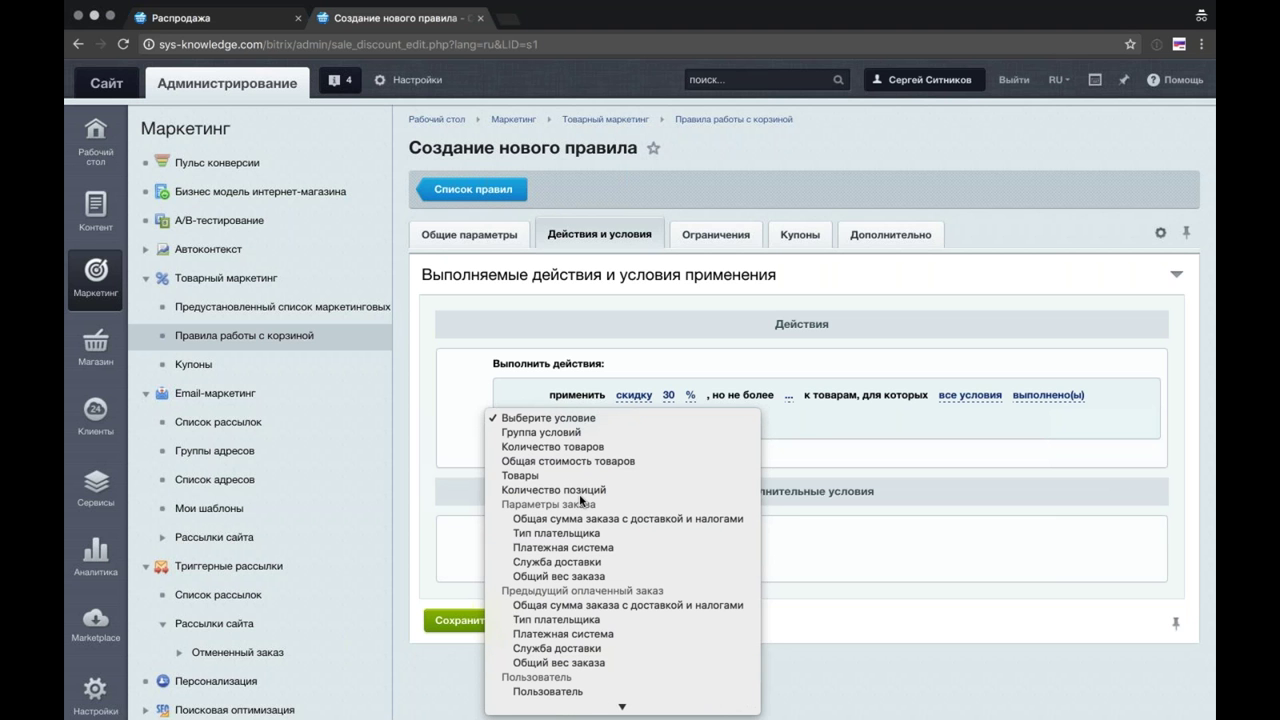
scroll(581, 500, "down", 1)
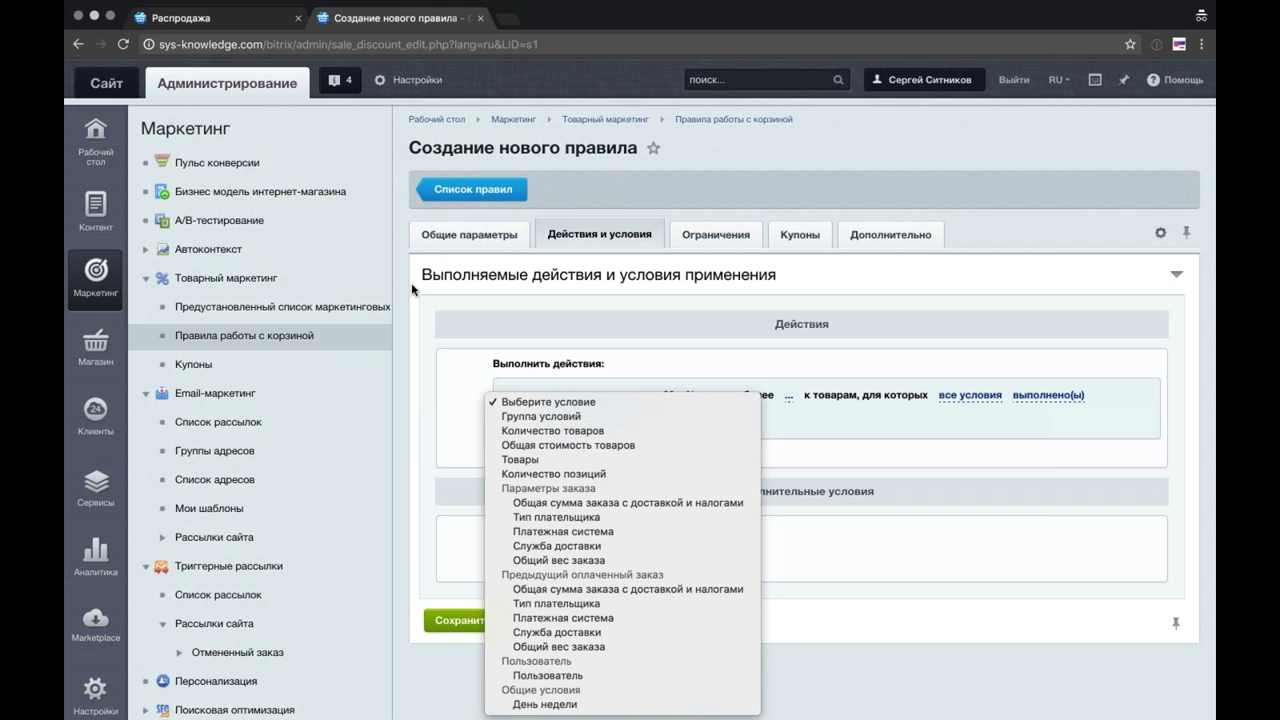
Step: Open the Предустановленный список page of Товарный маркетинг in a separate browser tab
right_click(256, 307)
left_click(320, 315)
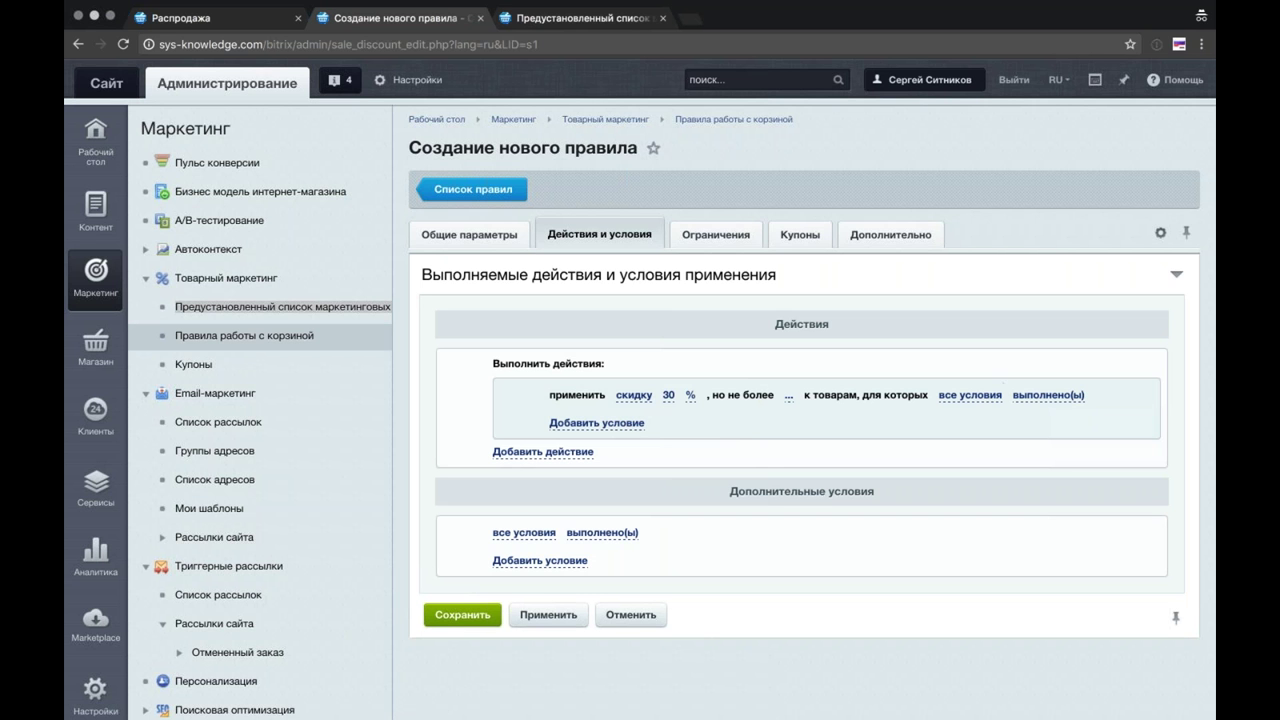
Step: Add a Товары condition to the rule's additional conditions, requiring matching products in the basket or order
left_click(548, 562)
left_click(630, 566)
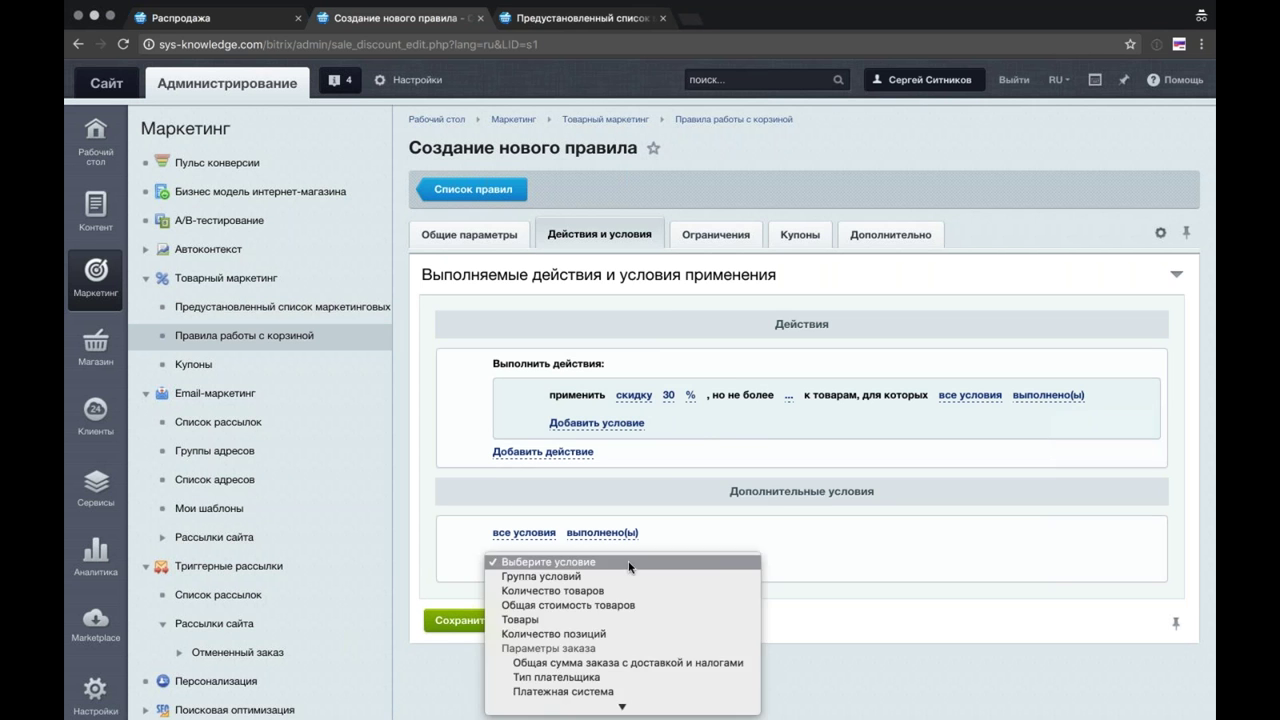
scroll(630, 566, "down", 5)
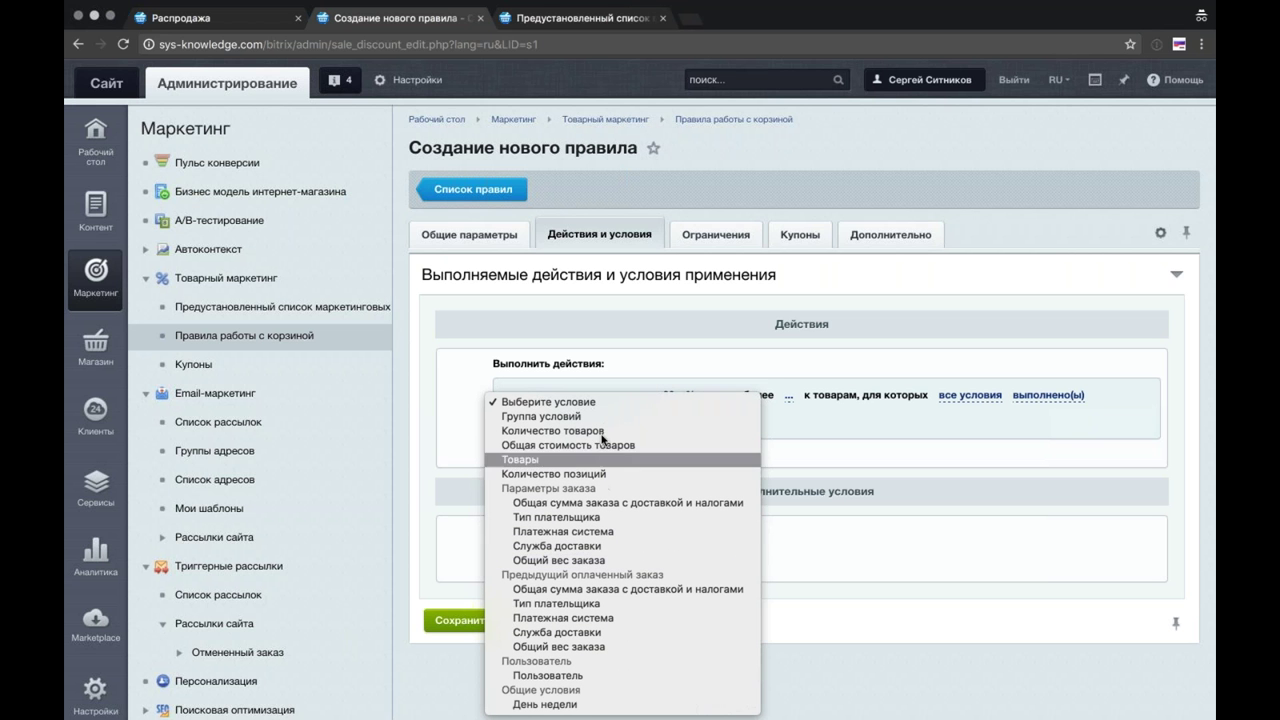
left_click(581, 474)
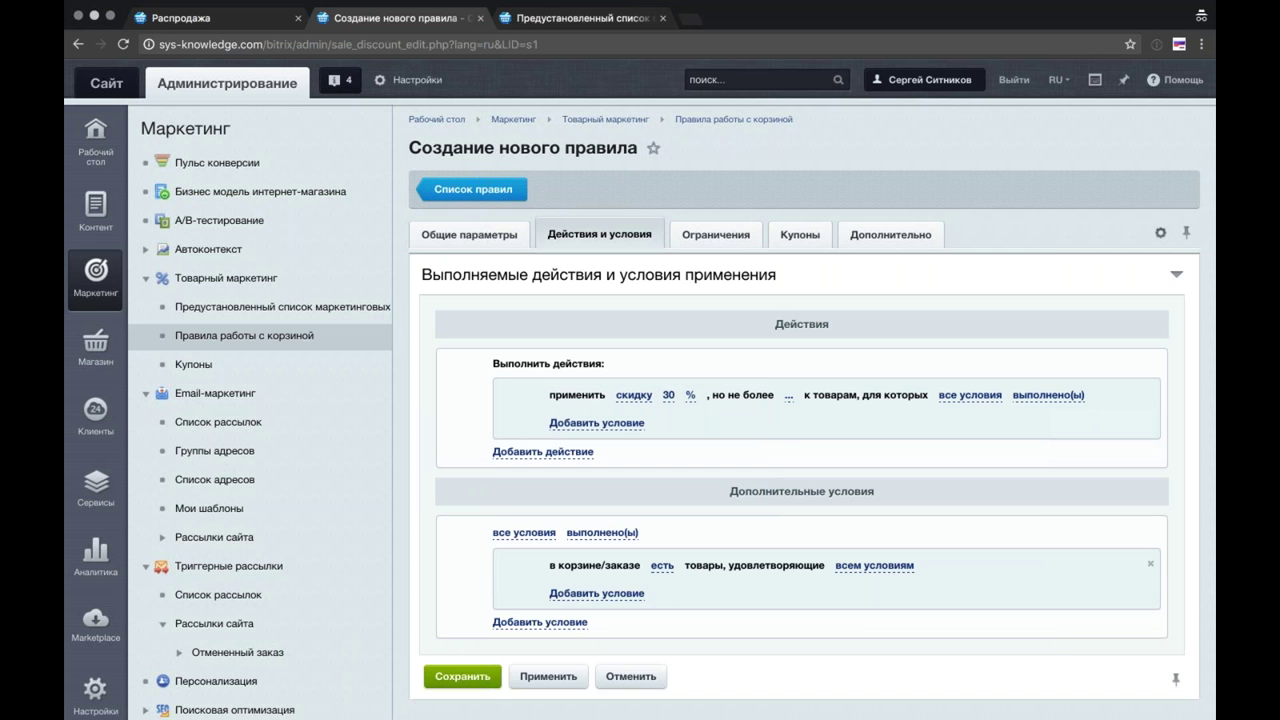
left_click(594, 593)
left_click(600, 595)
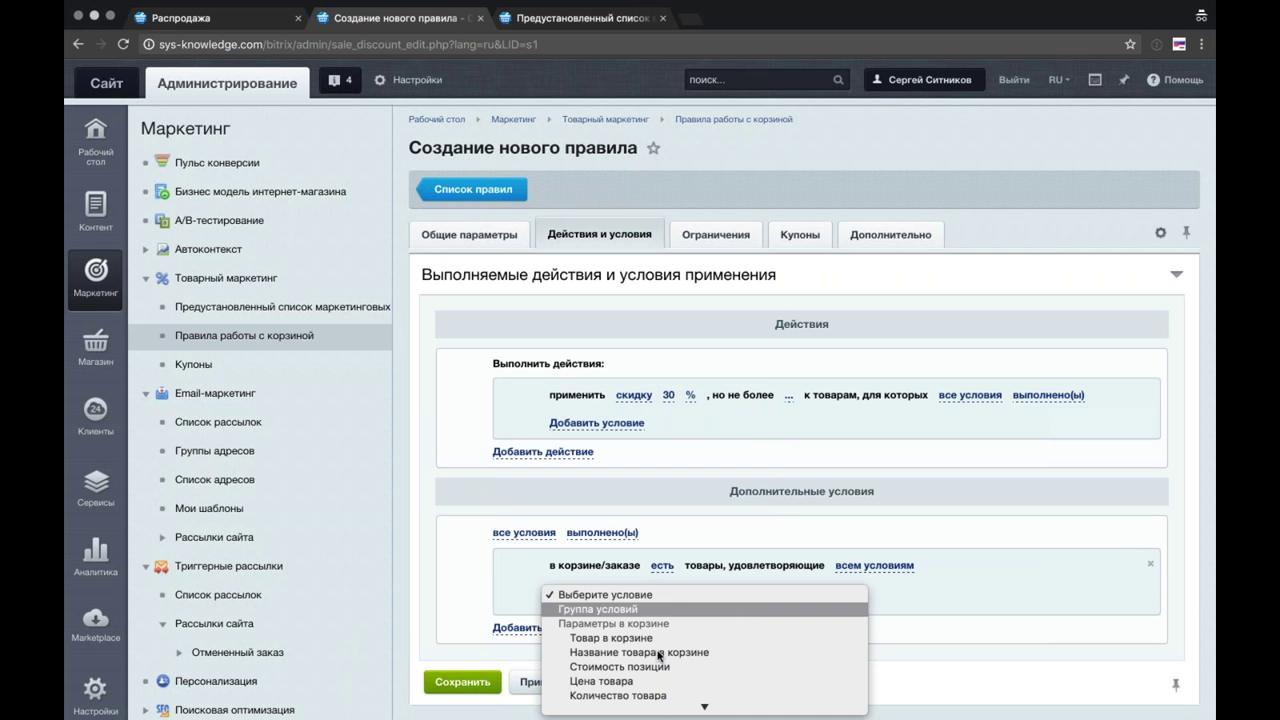
left_click(870, 568)
left_click(870, 566)
left_click(845, 565)
left_click(935, 523)
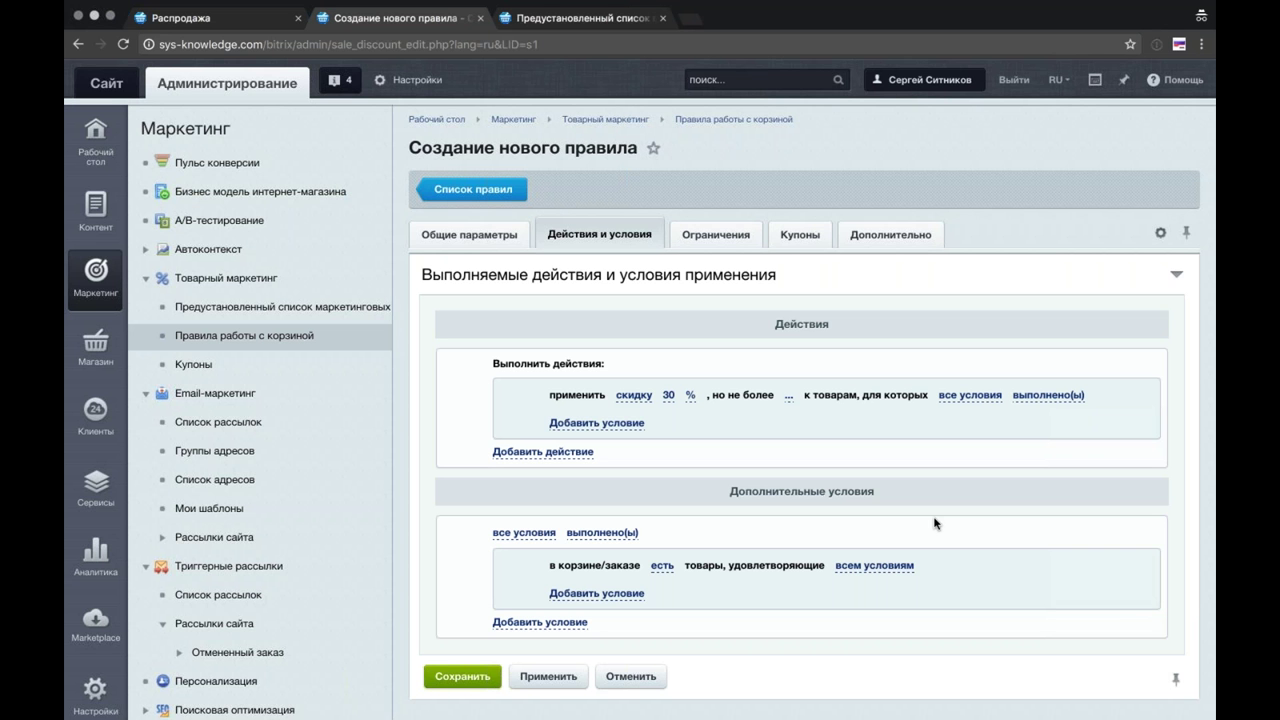
Step: Check the products on the Распродажа page and return to the new rule
left_click(247, 21)
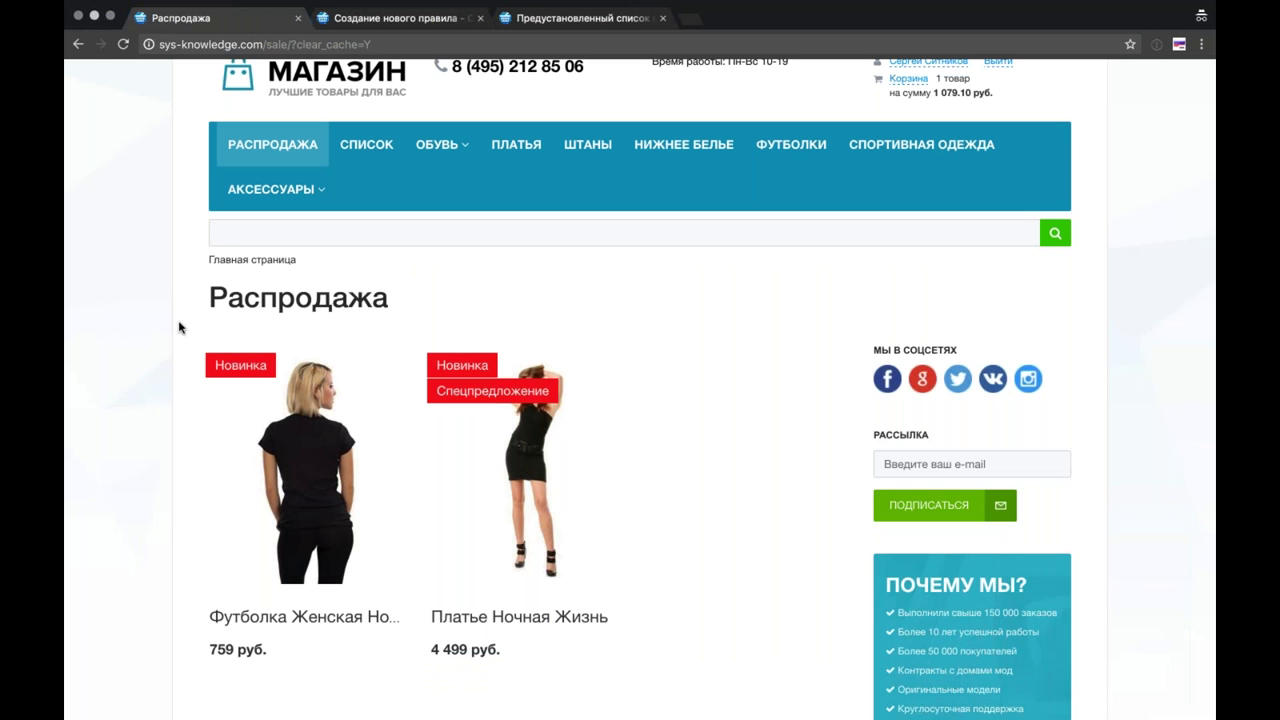
left_click(399, 20)
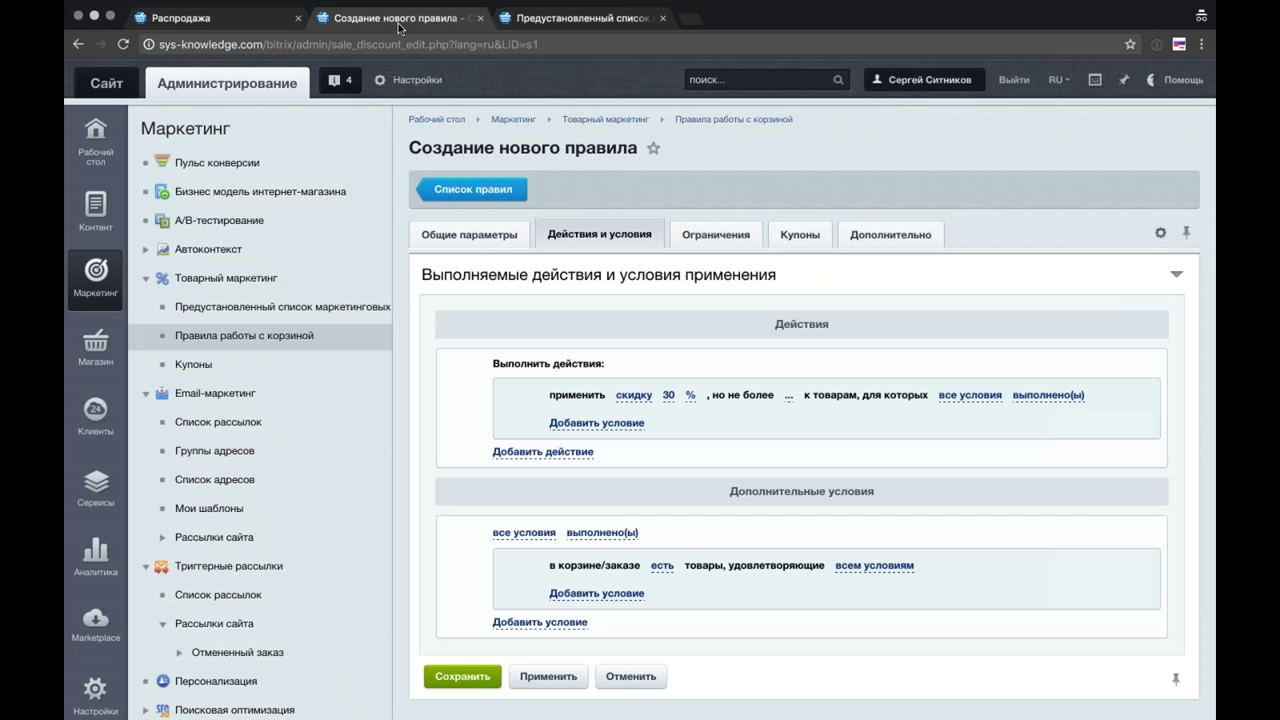
Step: Open the Обувь section of the Одежда catalog in the browser tab showing the preset promotions
mouse_move(257, 3)
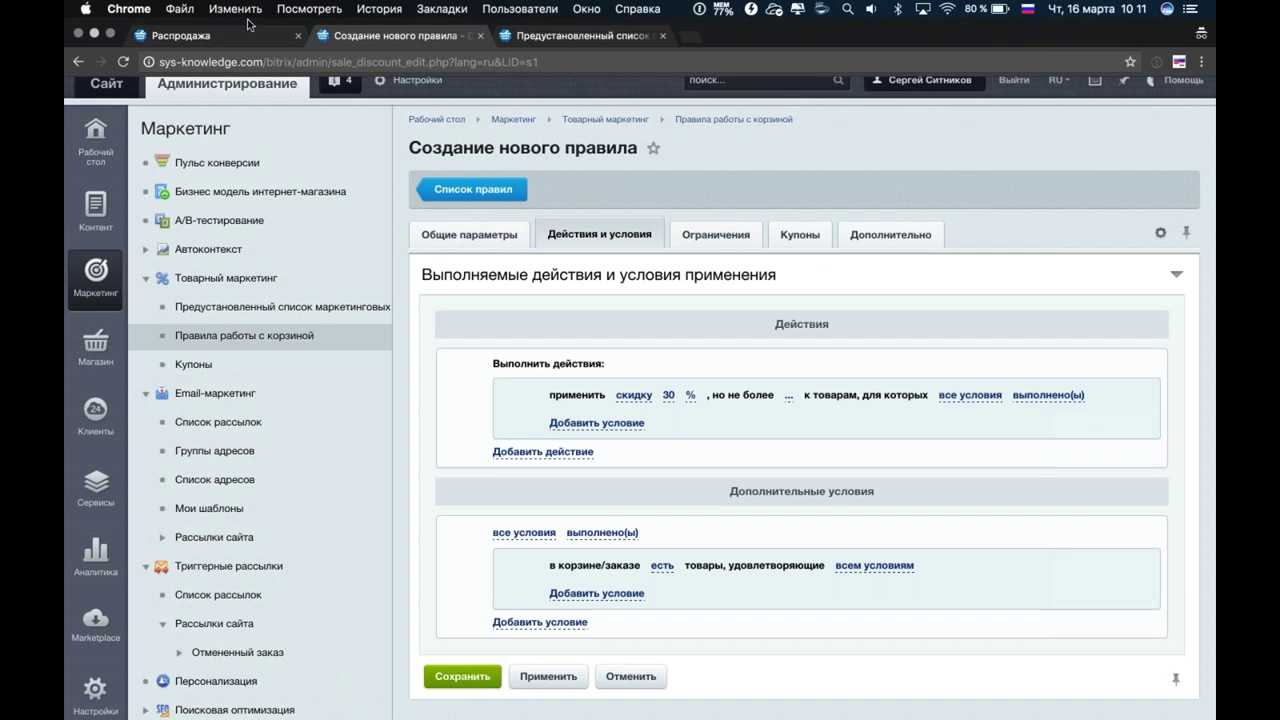
left_click(572, 36)
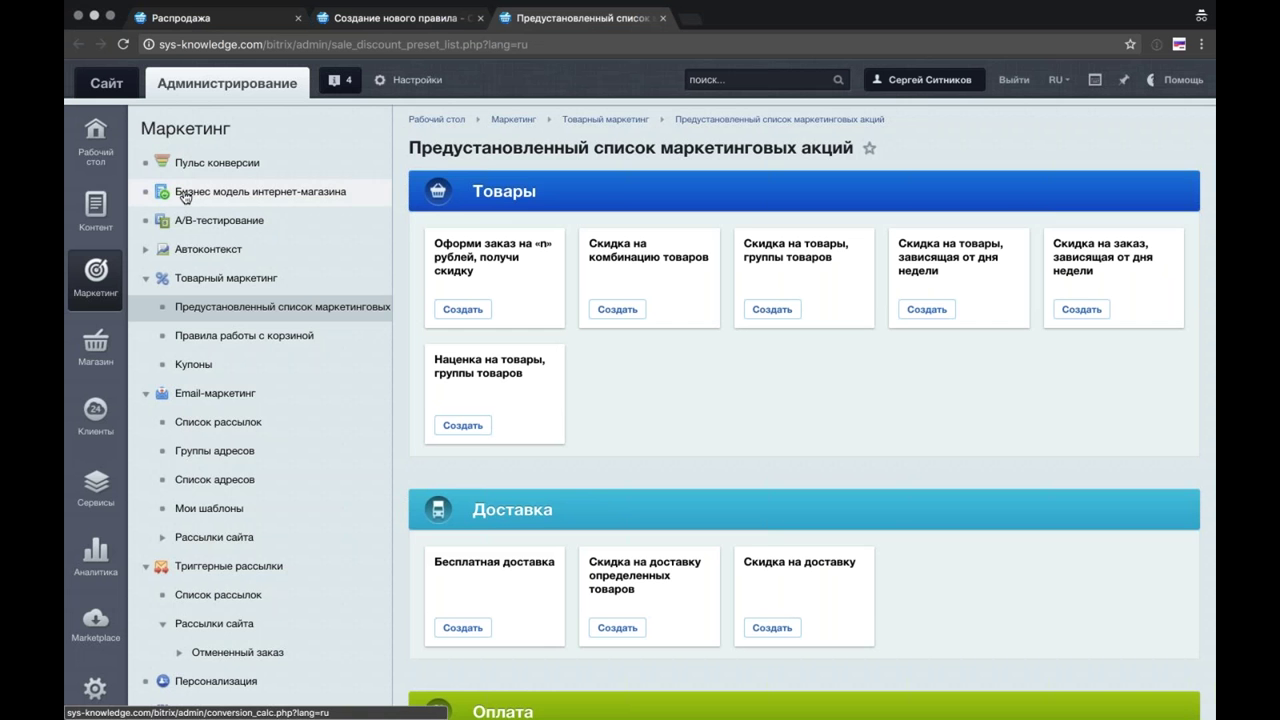
mouse_move(96, 207)
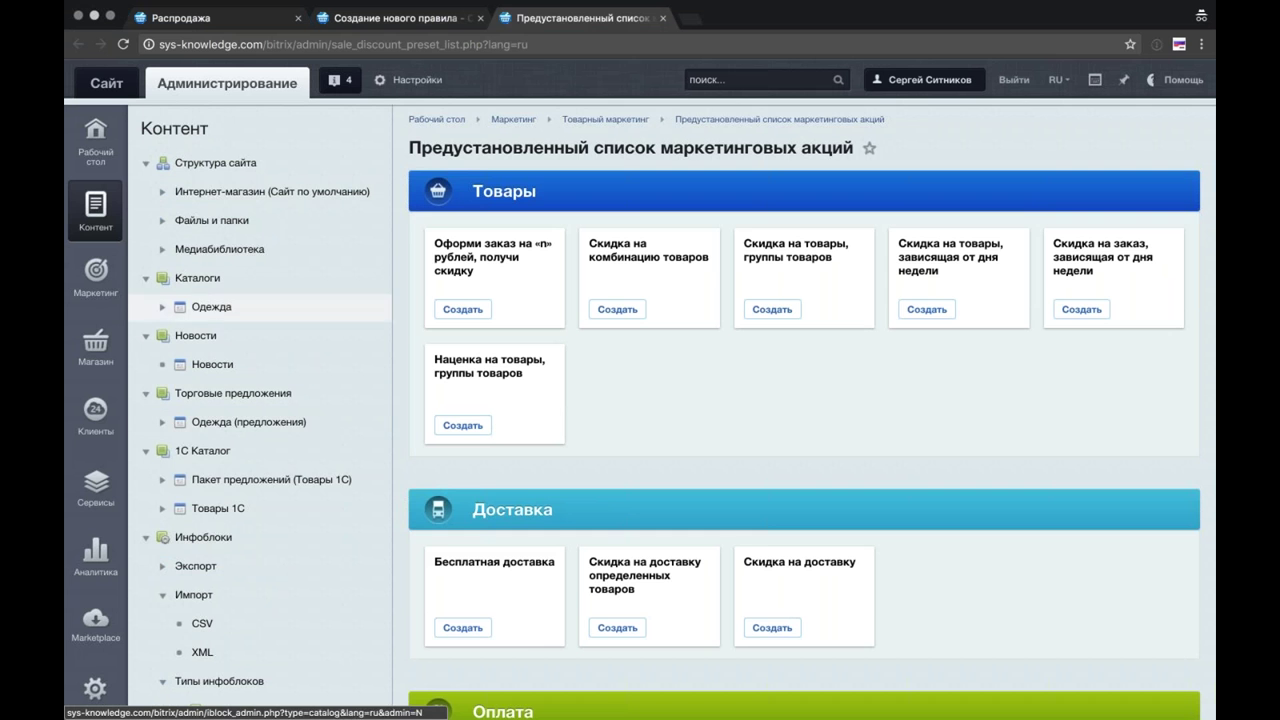
left_click(223, 311)
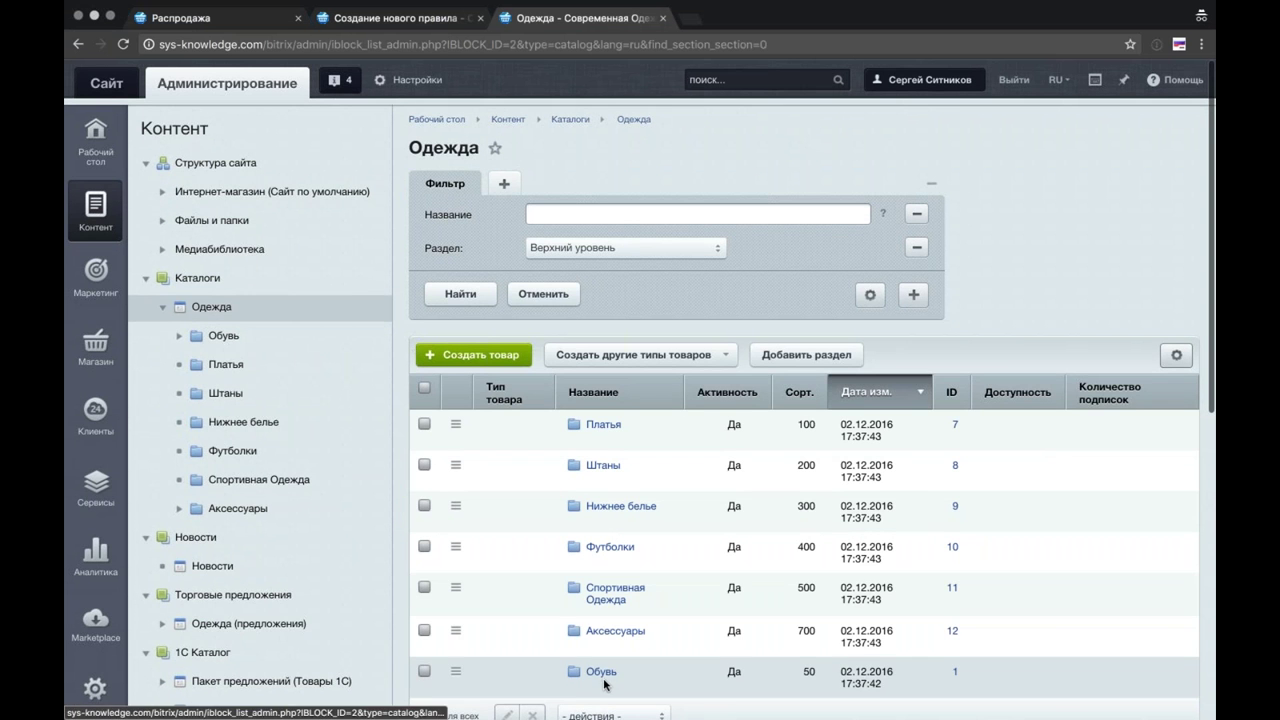
left_click(620, 600)
scroll(620, 600, "down", 1)
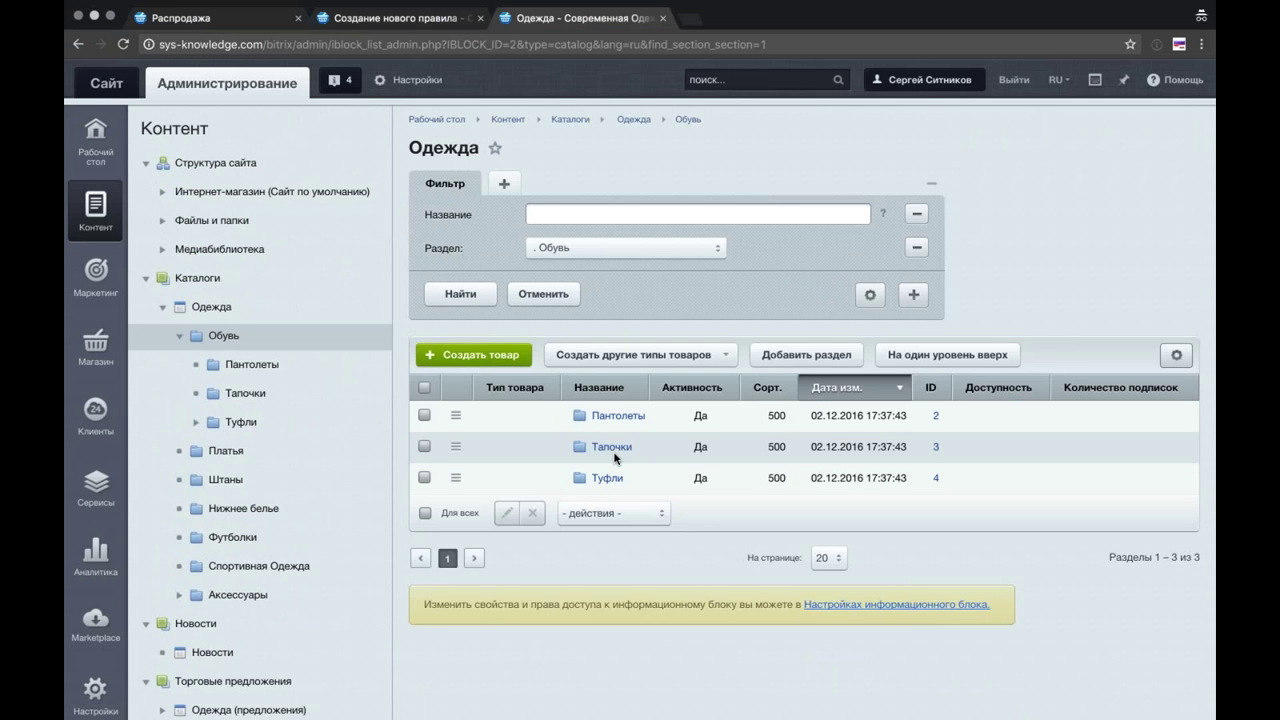
Step: Mark the product Домашние Тапочки Розовый Рай in the Тапочки section as Распродажа and save it
left_click(613, 449)
scroll(630, 420, "down", 1)
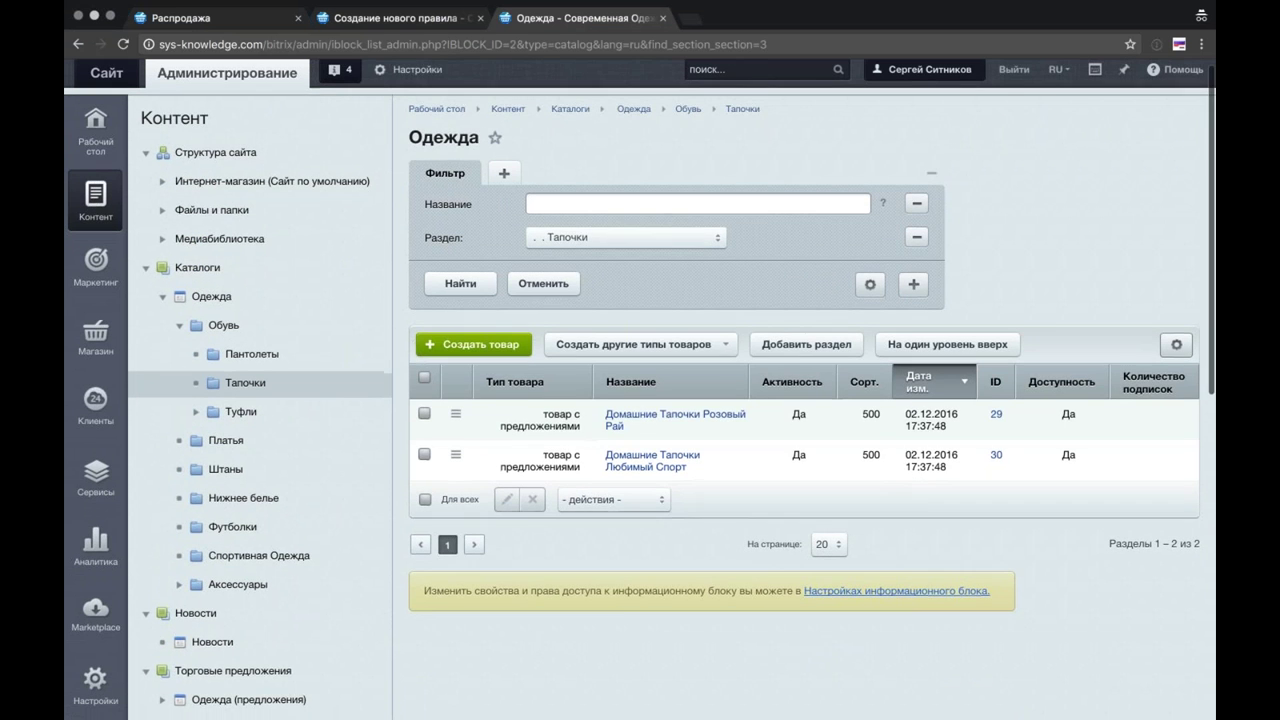
left_click(635, 415)
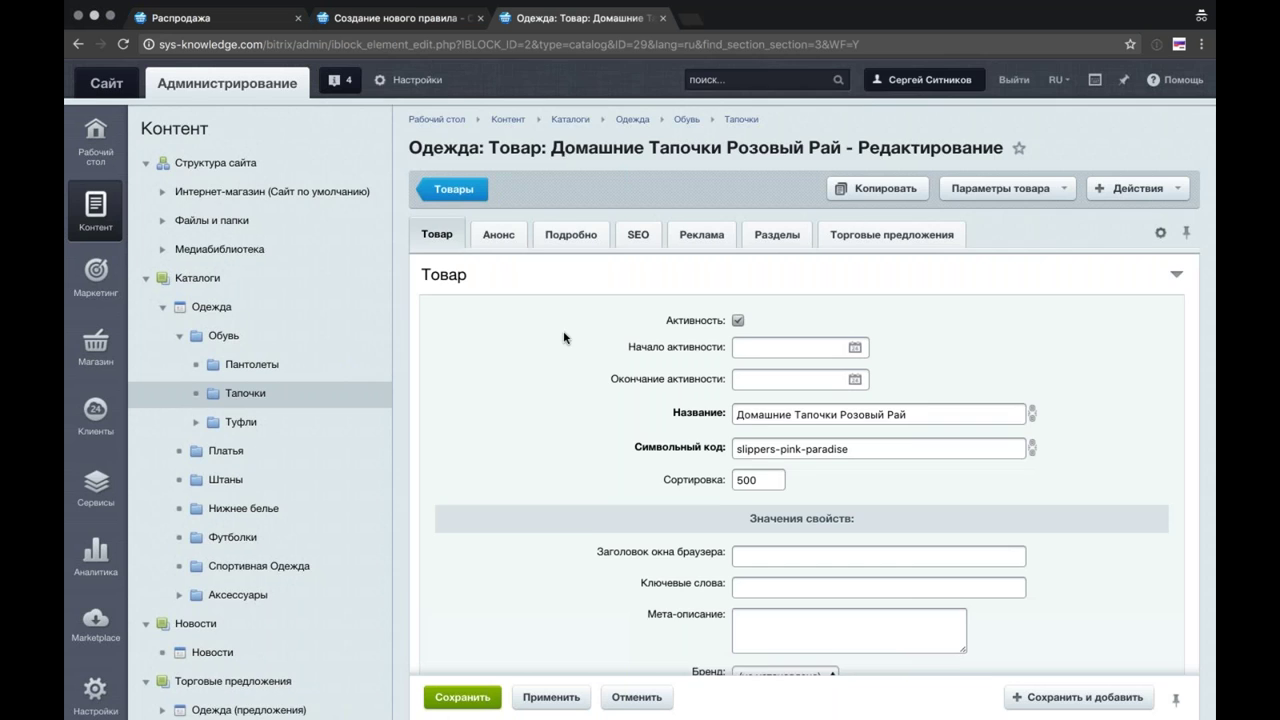
scroll(640, 400, "down", 3)
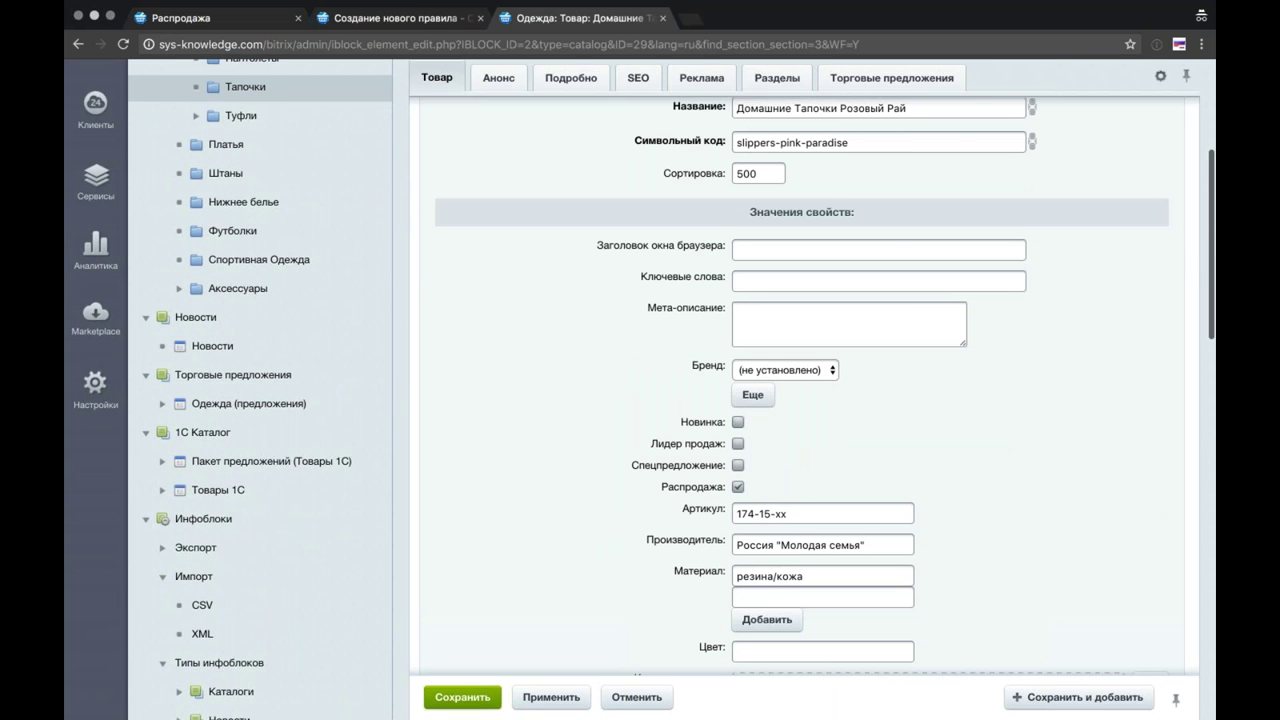
left_click(462, 697)
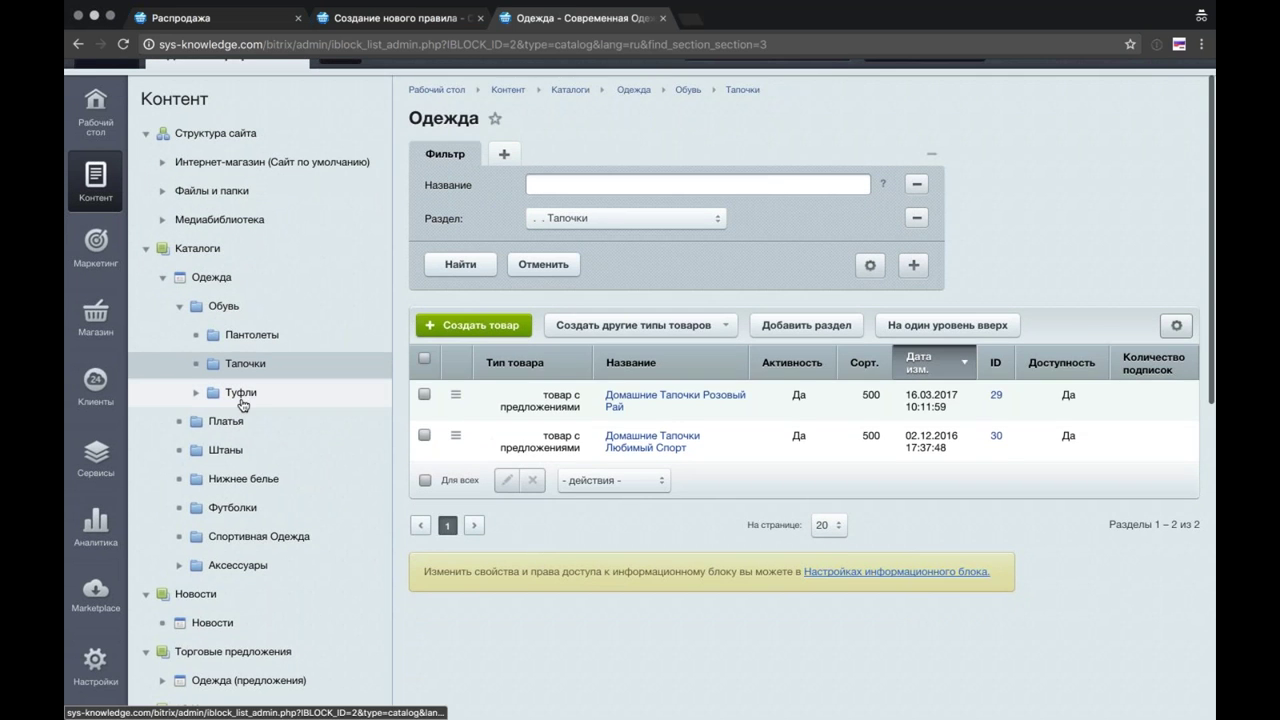
Step: Mark the product Туфли Полет Валькирии in the Туфли Женские section as Распродажа and save it
left_click(241, 398)
left_click(574, 405)
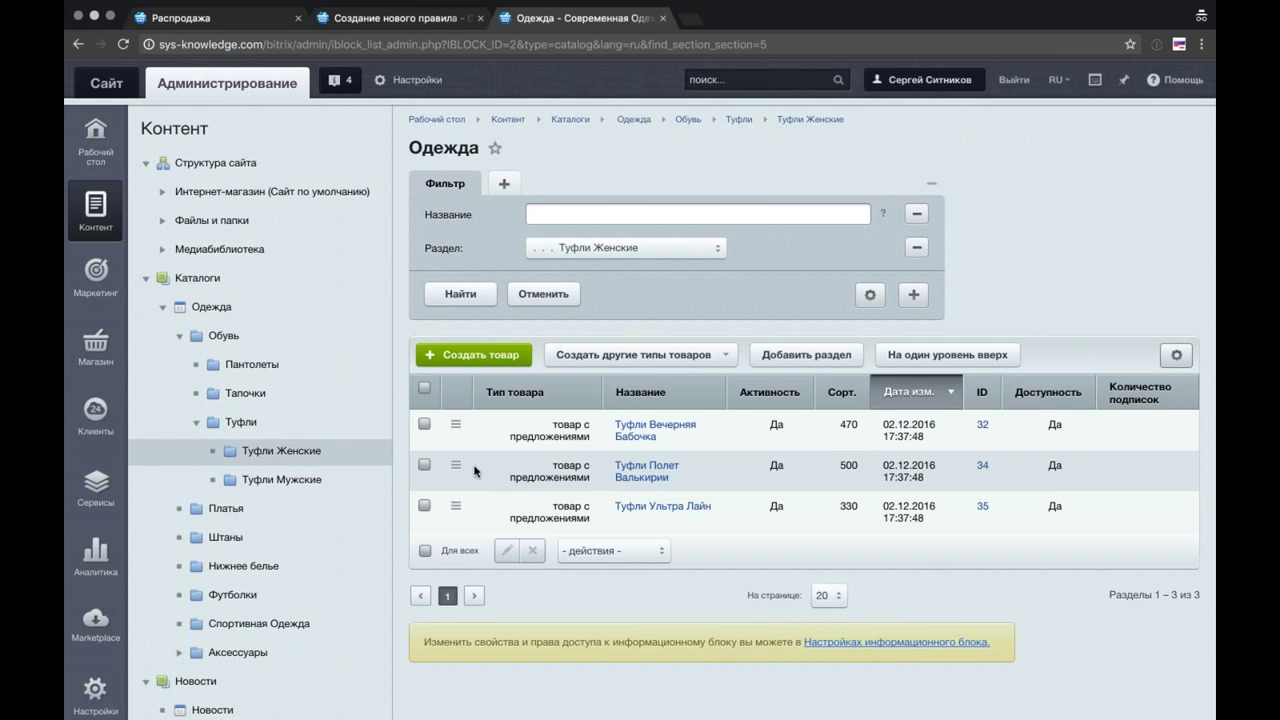
left_click(632, 466)
scroll(626, 495, "down", 4)
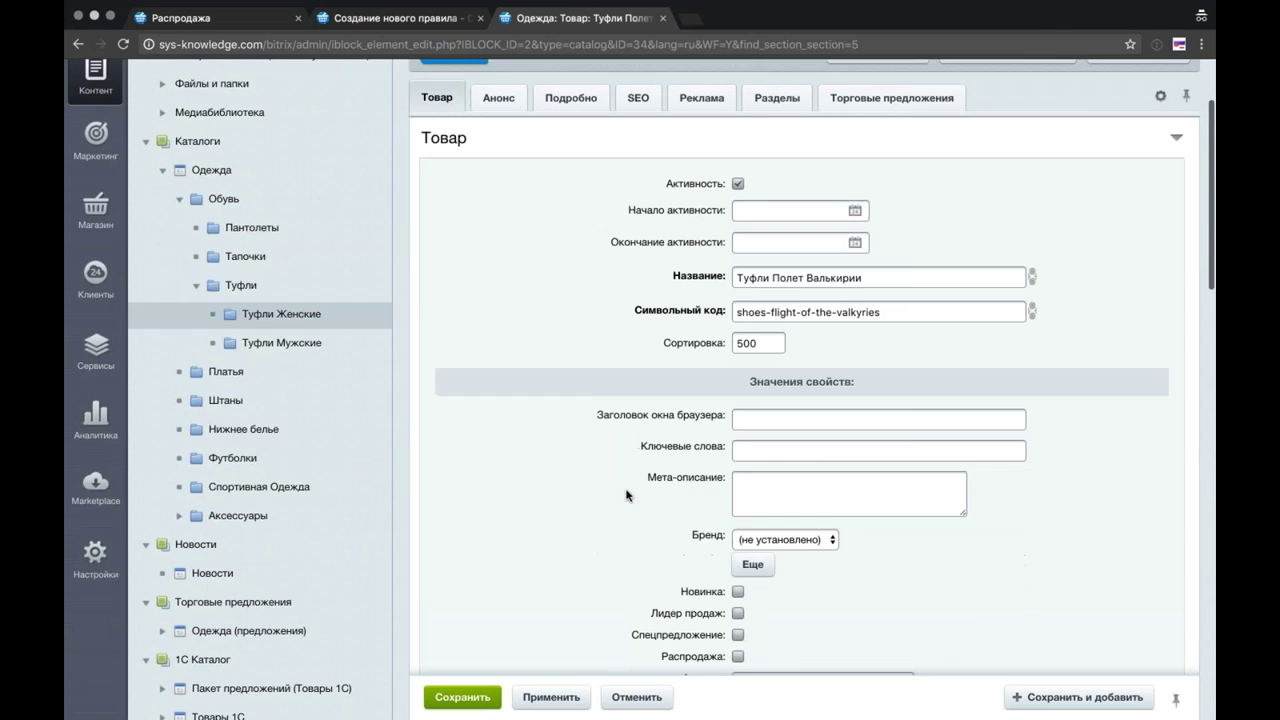
left_click(462, 697)
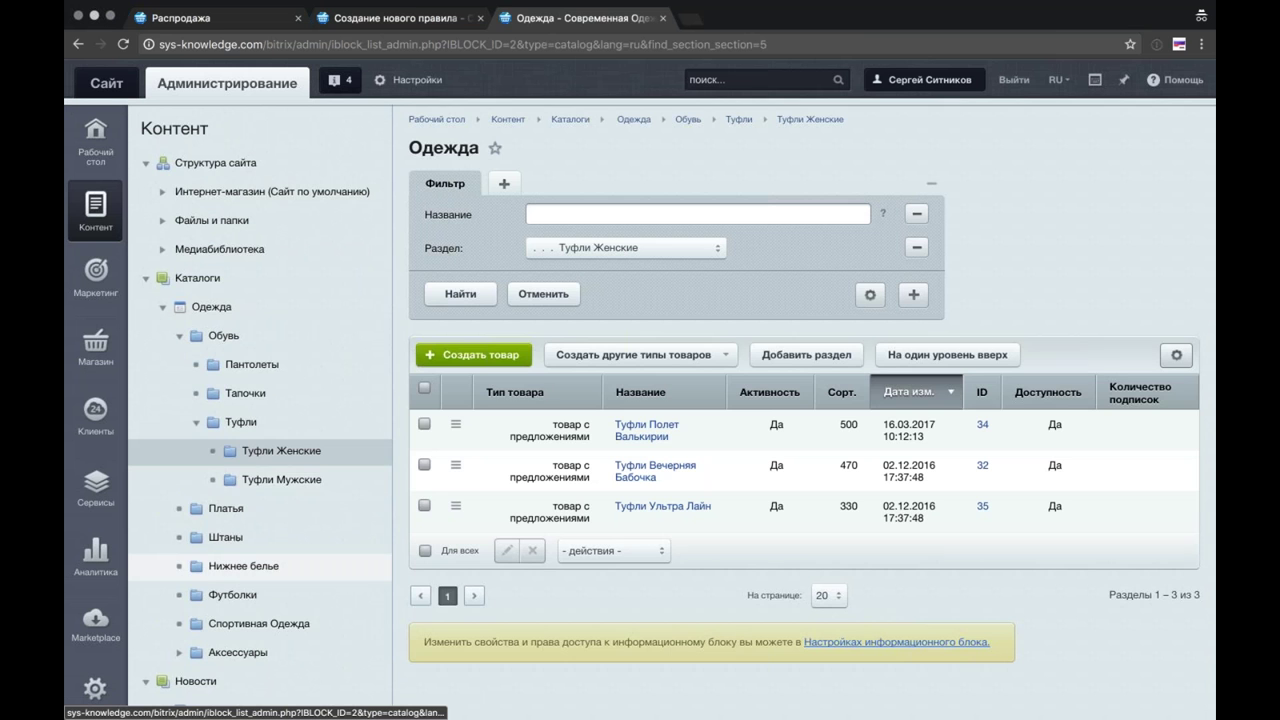
Step: Mark the product Платье Модница на Прогулке in the Платья section as Распродажа and save it
left_click(249, 509)
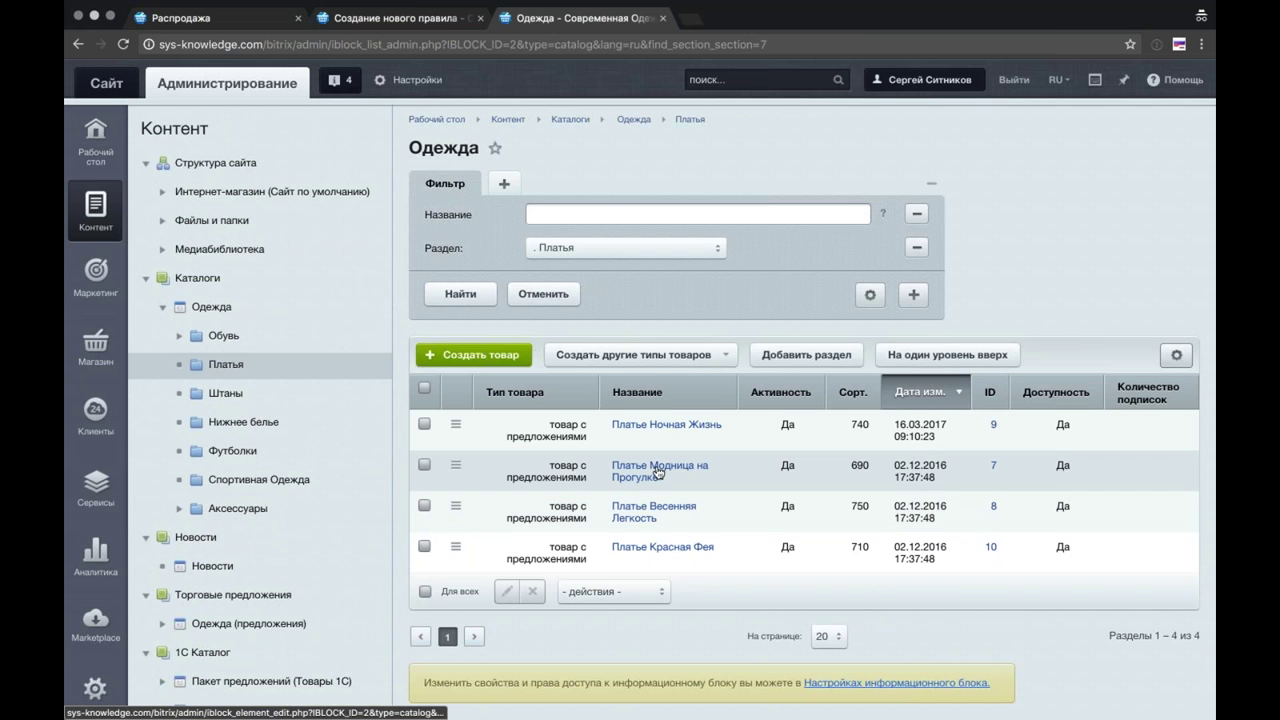
left_click(657, 470)
scroll(657, 472, "down", 5)
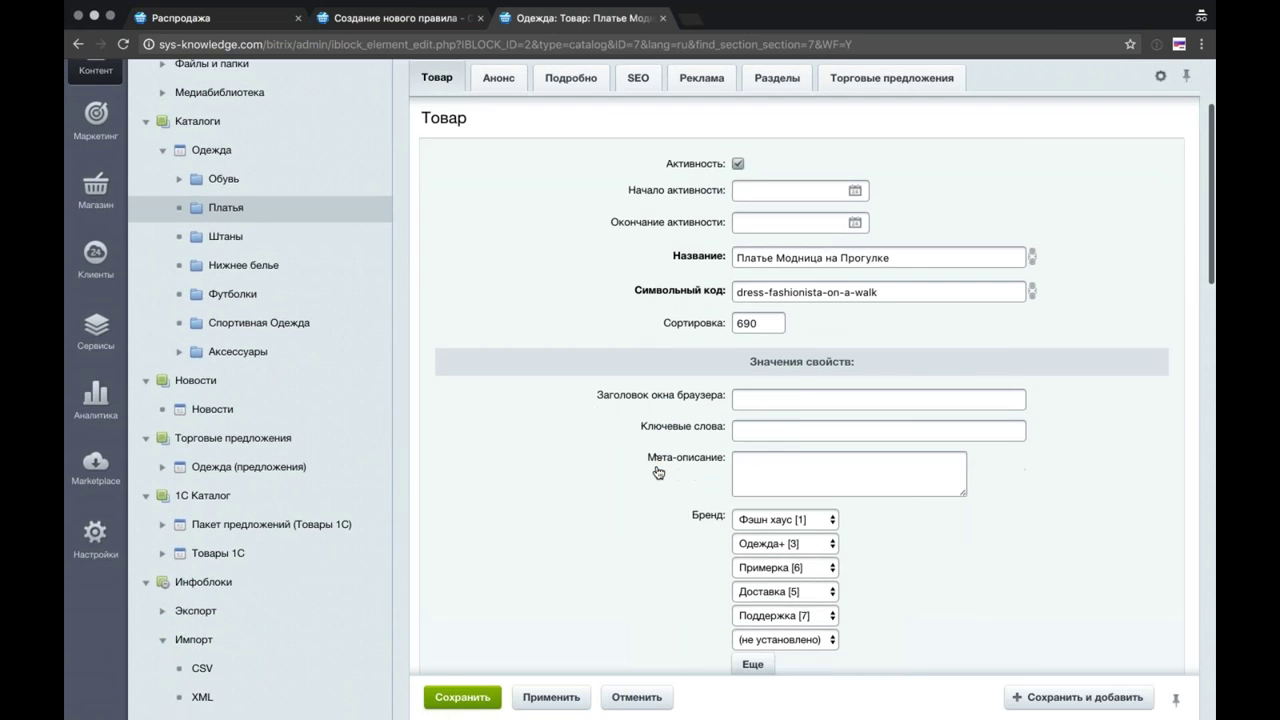
left_click(738, 566)
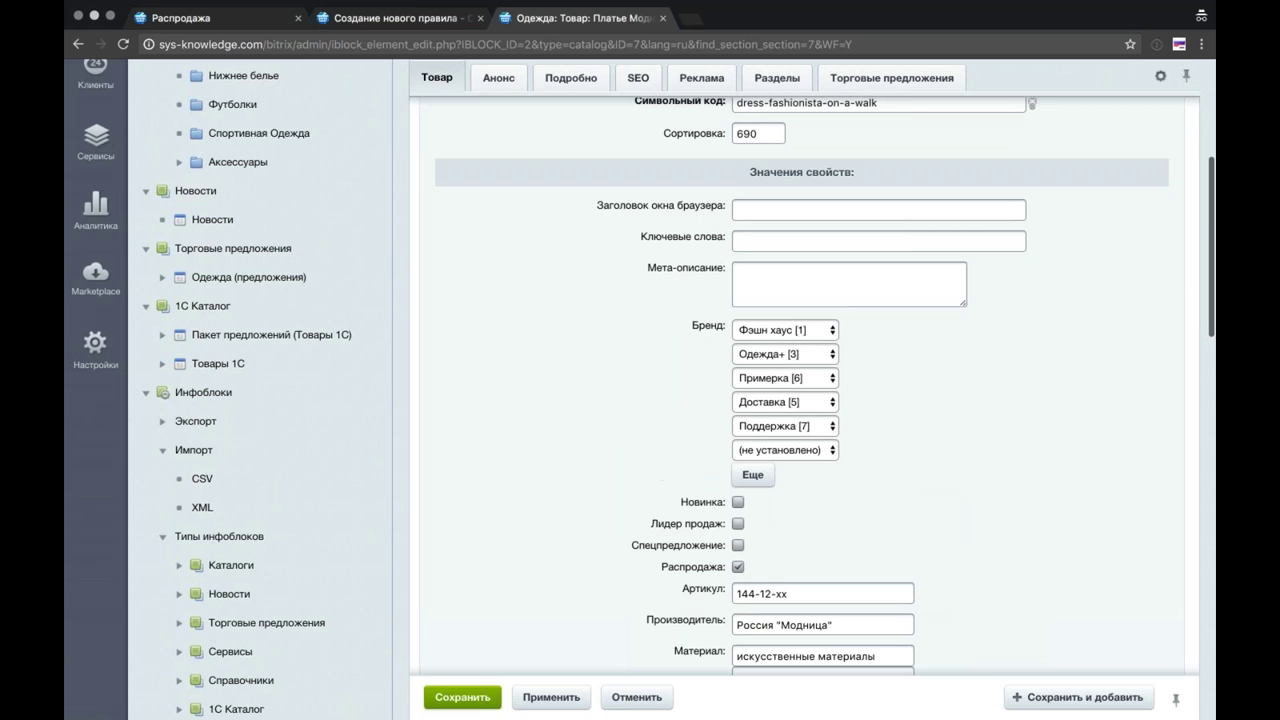
left_click(462, 697)
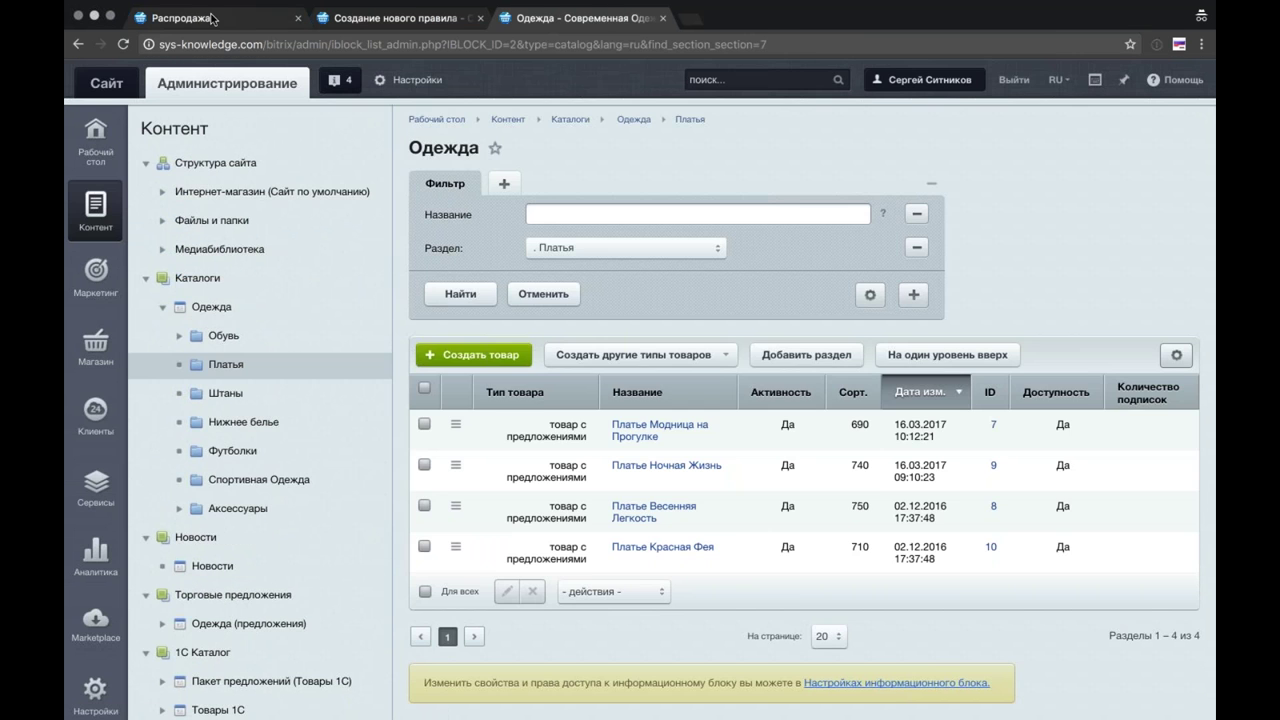
Step: Reload the store's Распродажа page and check which products are listed
left_click(180, 17)
left_click(122, 44)
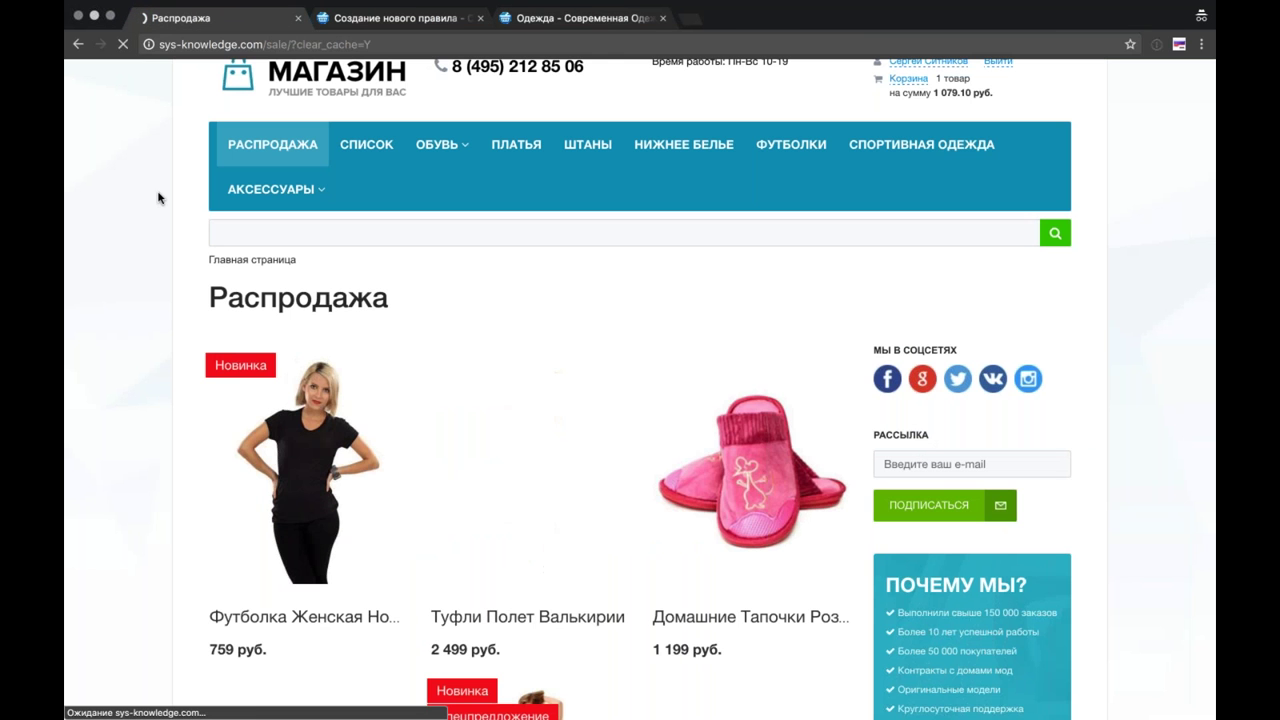
scroll(150, 320, "down", 1)
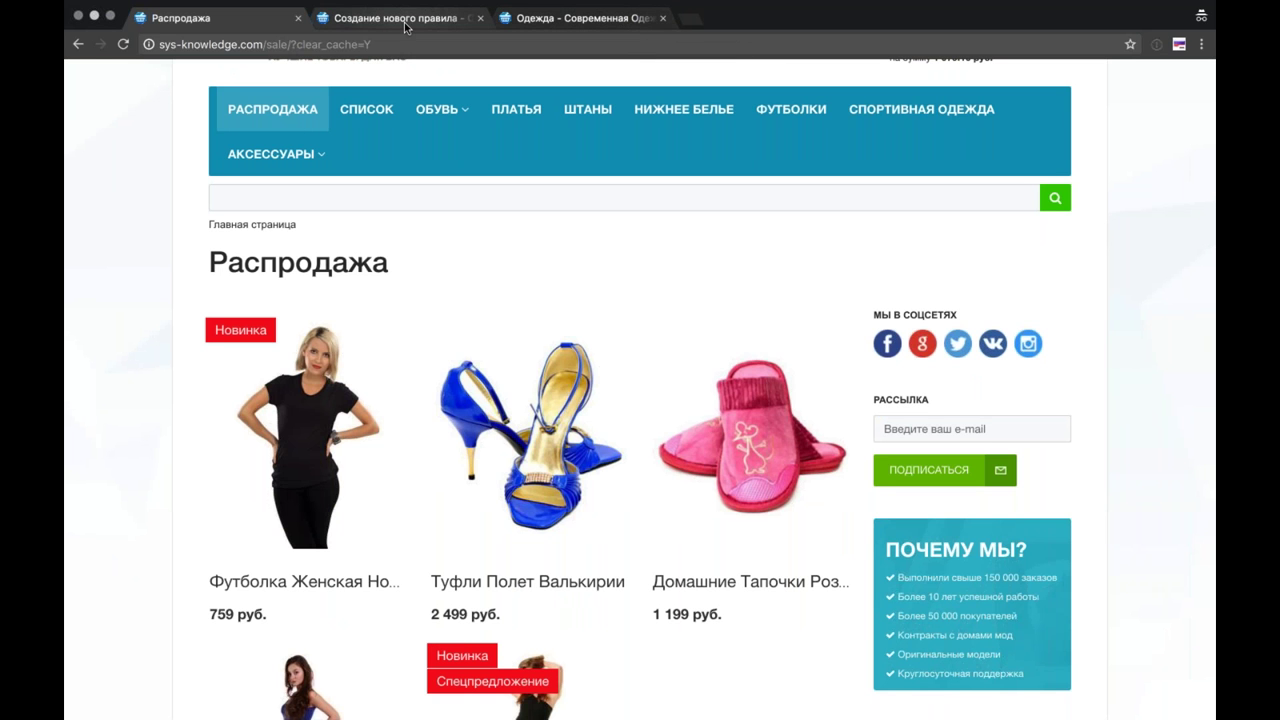
mouse_move(348, 5)
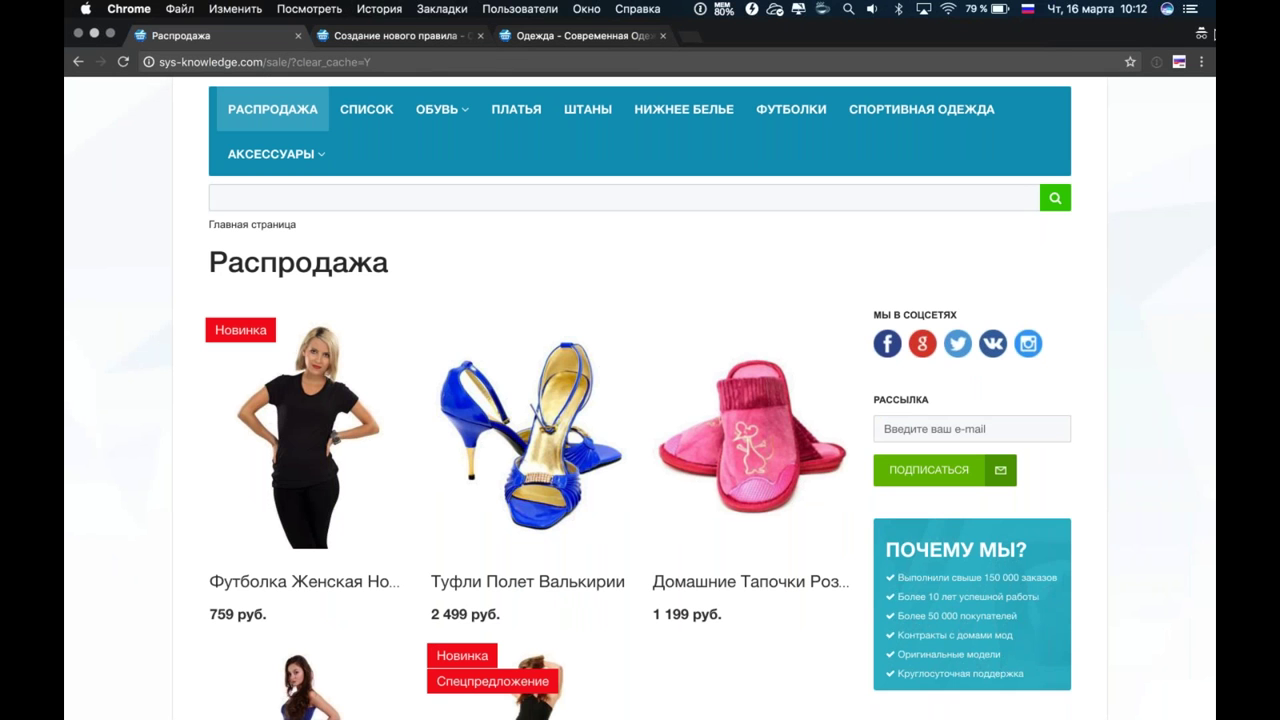
left_click(110, 35)
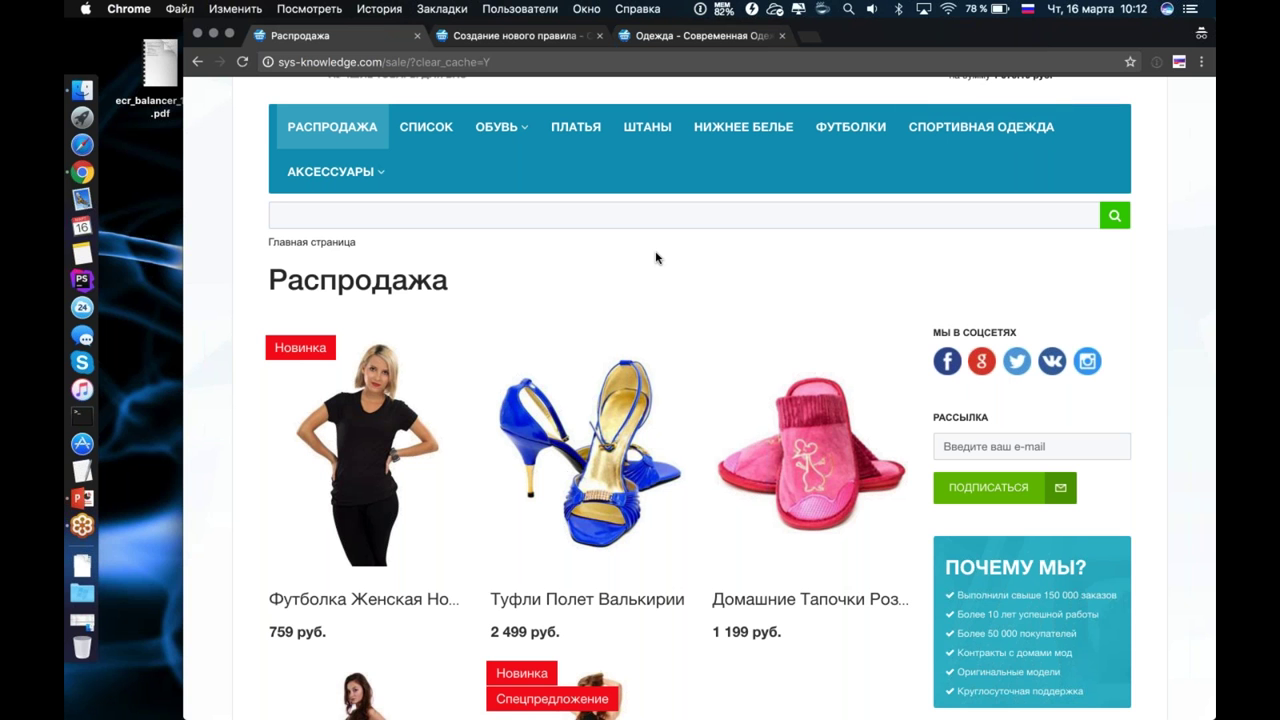
left_click(230, 35)
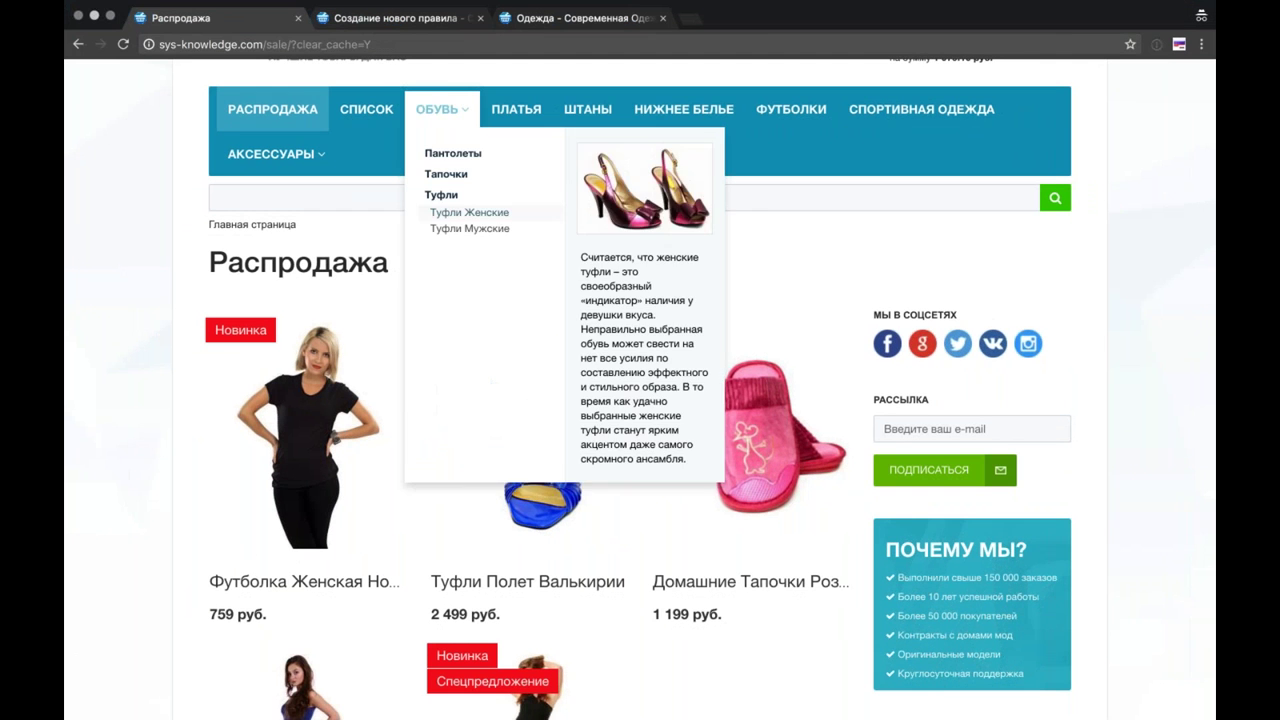
Step: Check the Распродажа option of Платье Модница на Прогулке in the catalog and return to the Платья list
scroll(134, 323, "down", 4)
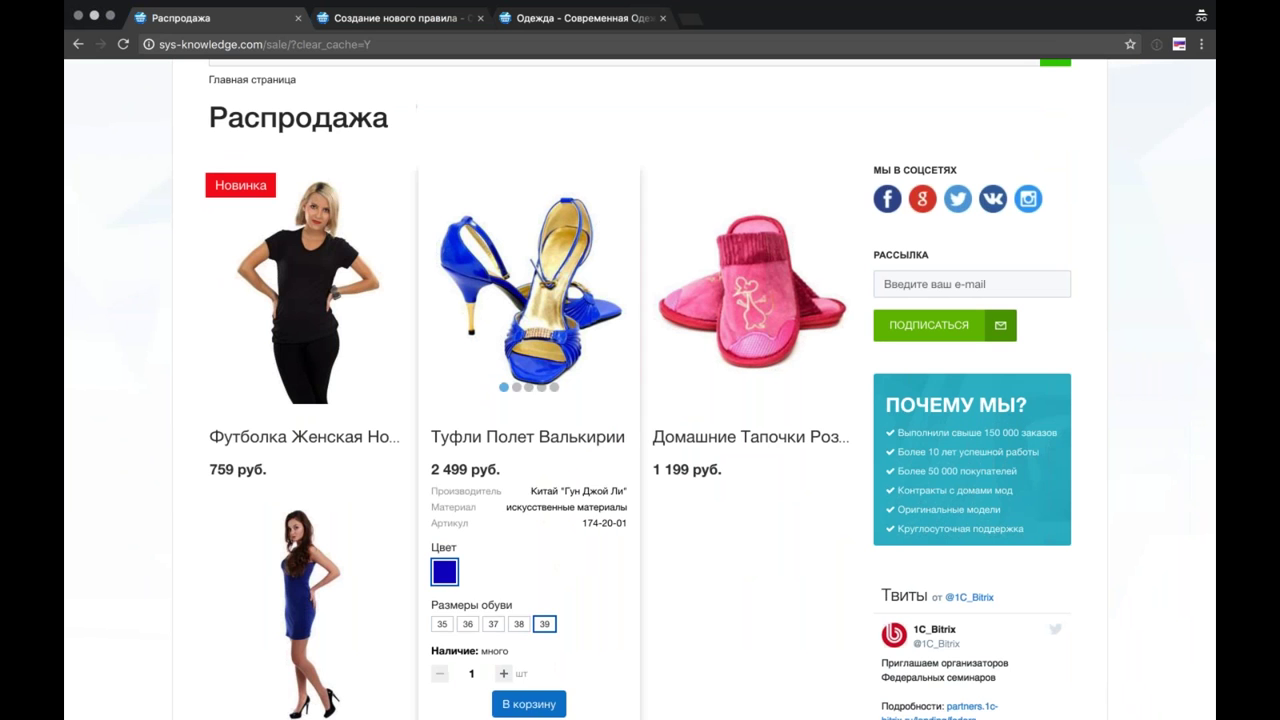
left_click(560, 18)
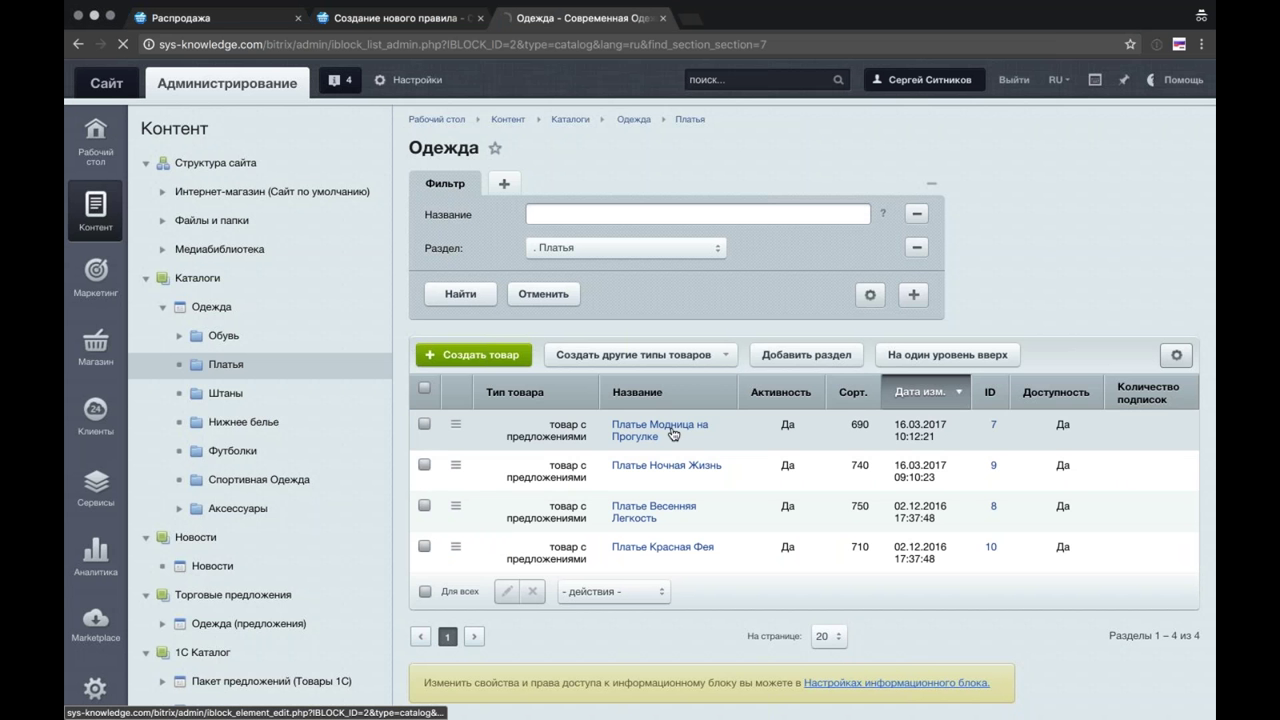
left_click(672, 430)
scroll(673, 433, "down", 5)
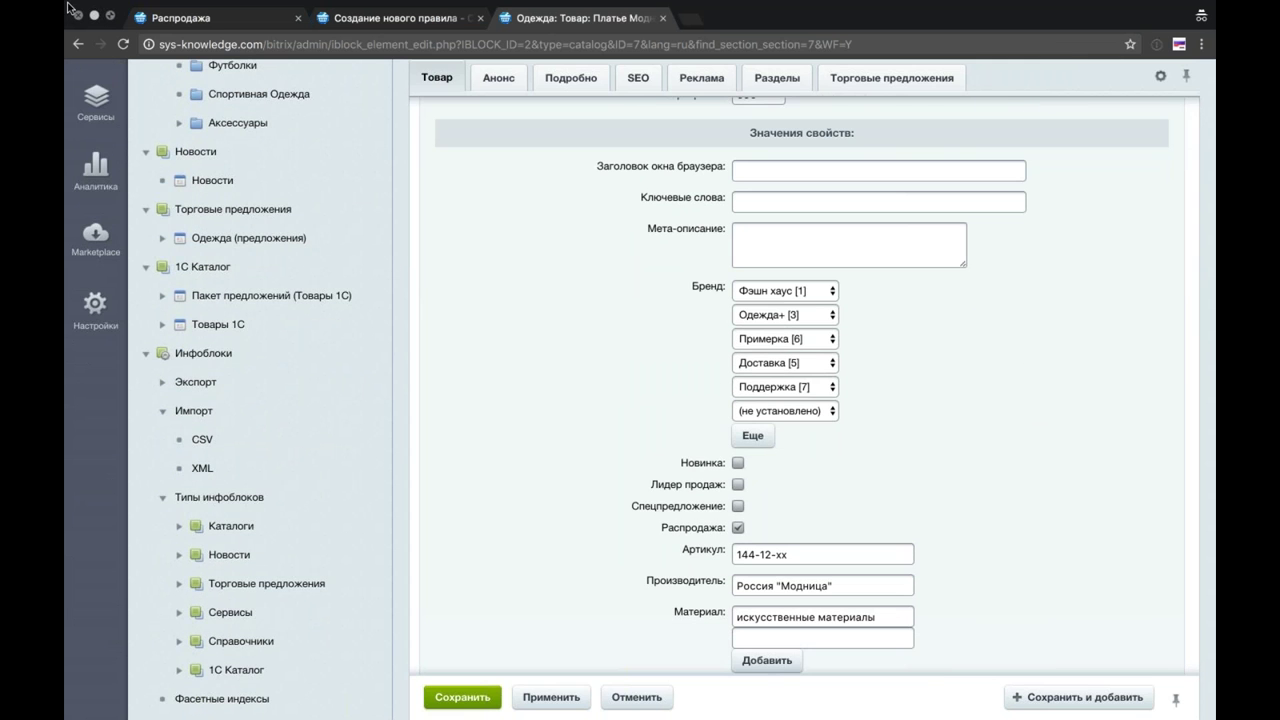
left_click(78, 44)
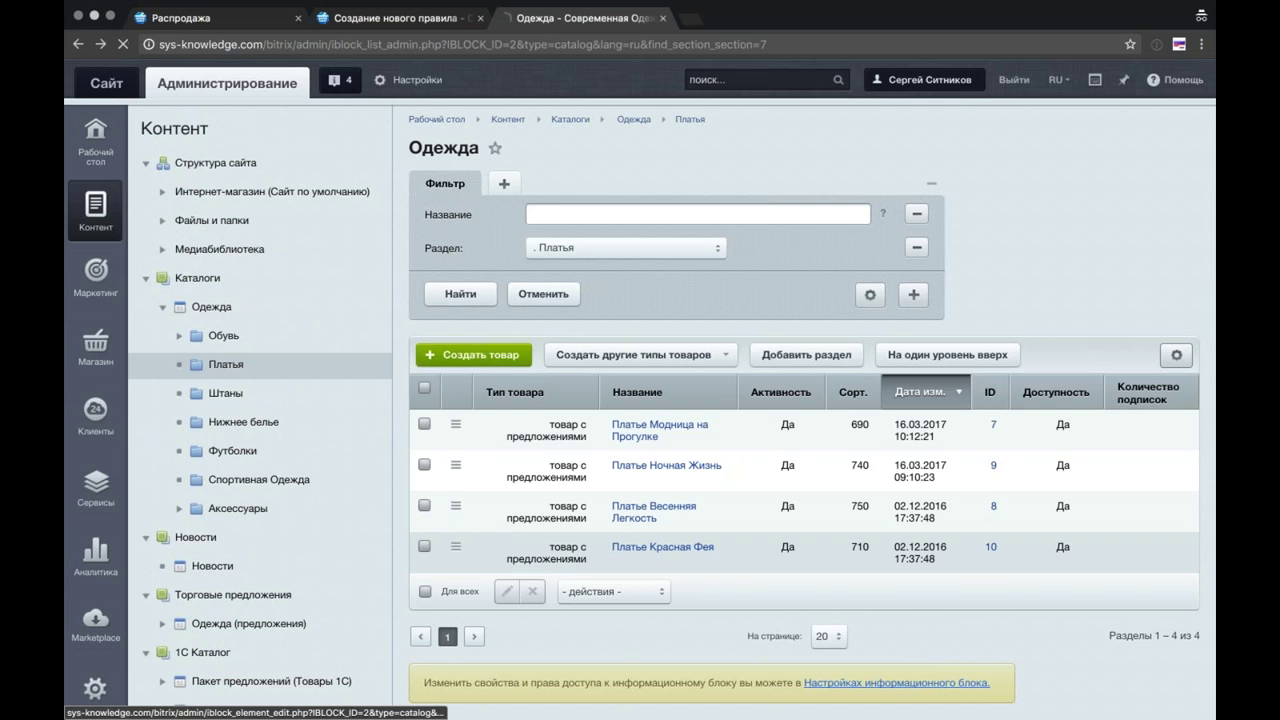
Step: Mark the product Платье Красная Фея as Распродажа and save it
left_click(662, 547)
scroll(745, 440, "down", 6)
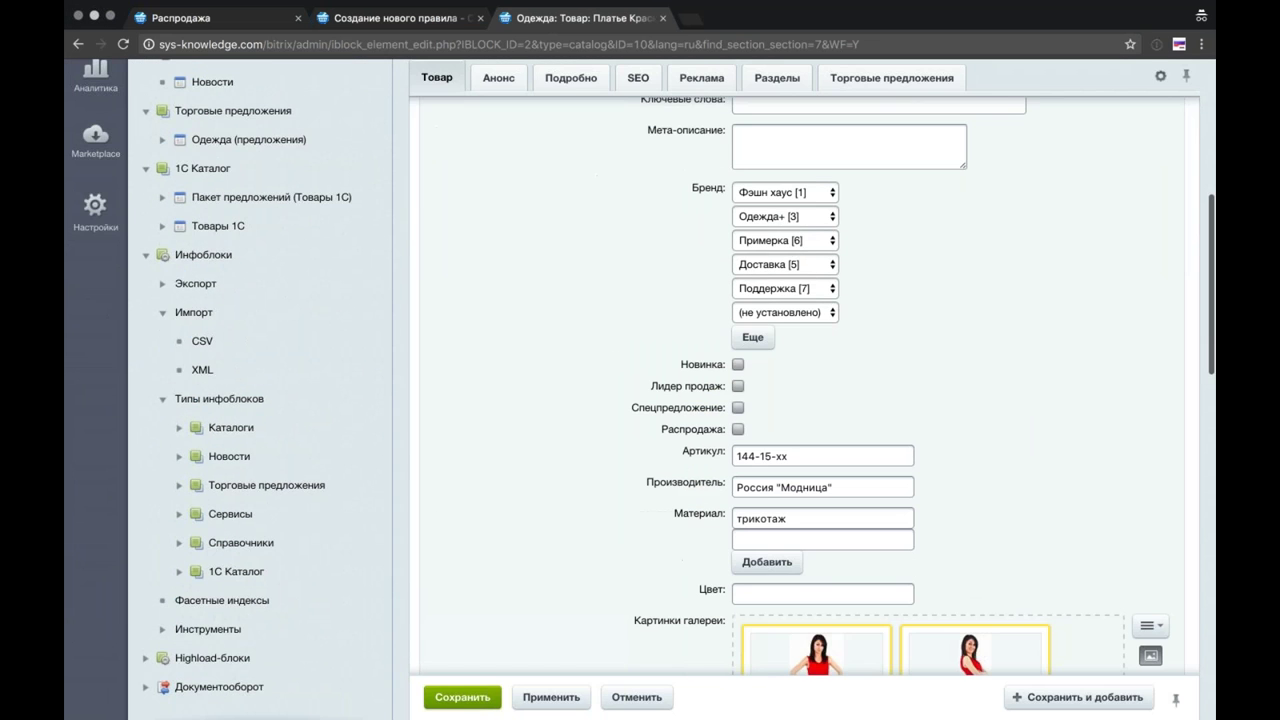
left_click(462, 697)
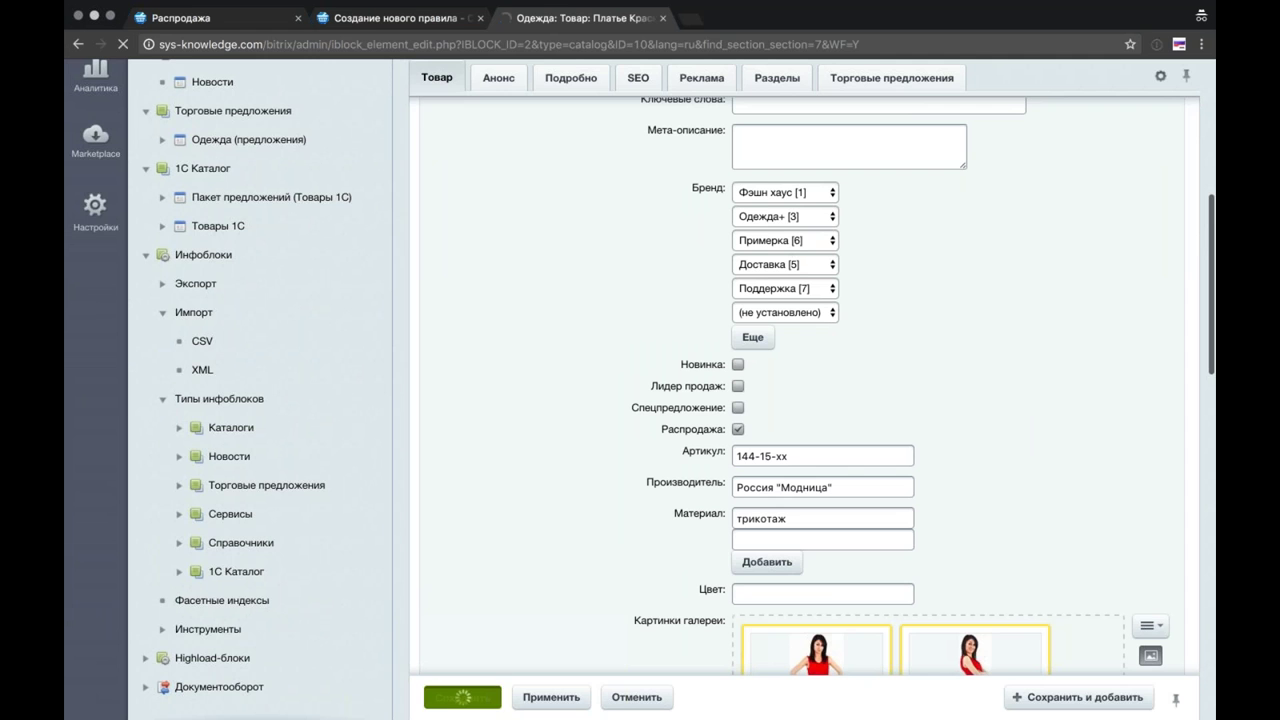
Step: Refresh the Распродажа page with the newly marked dress and look through its whole product list
left_click(243, 20)
left_click(122, 44)
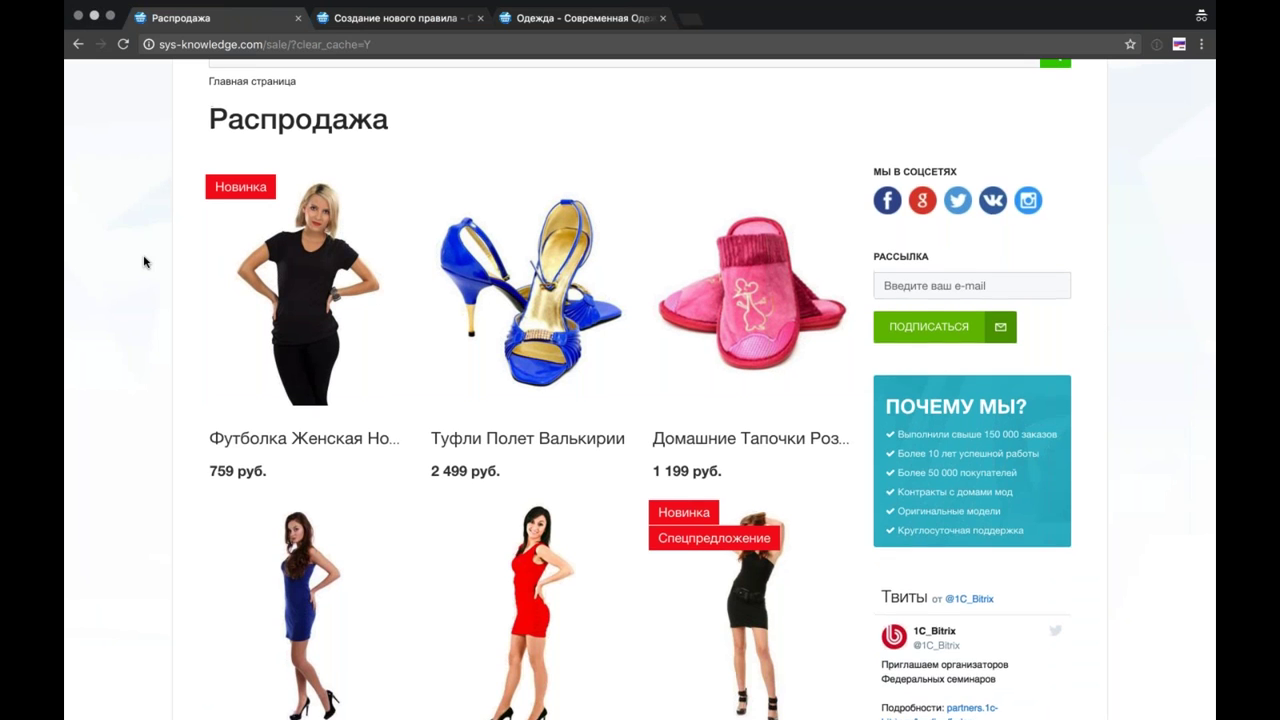
scroll(144, 262, "down", 2)
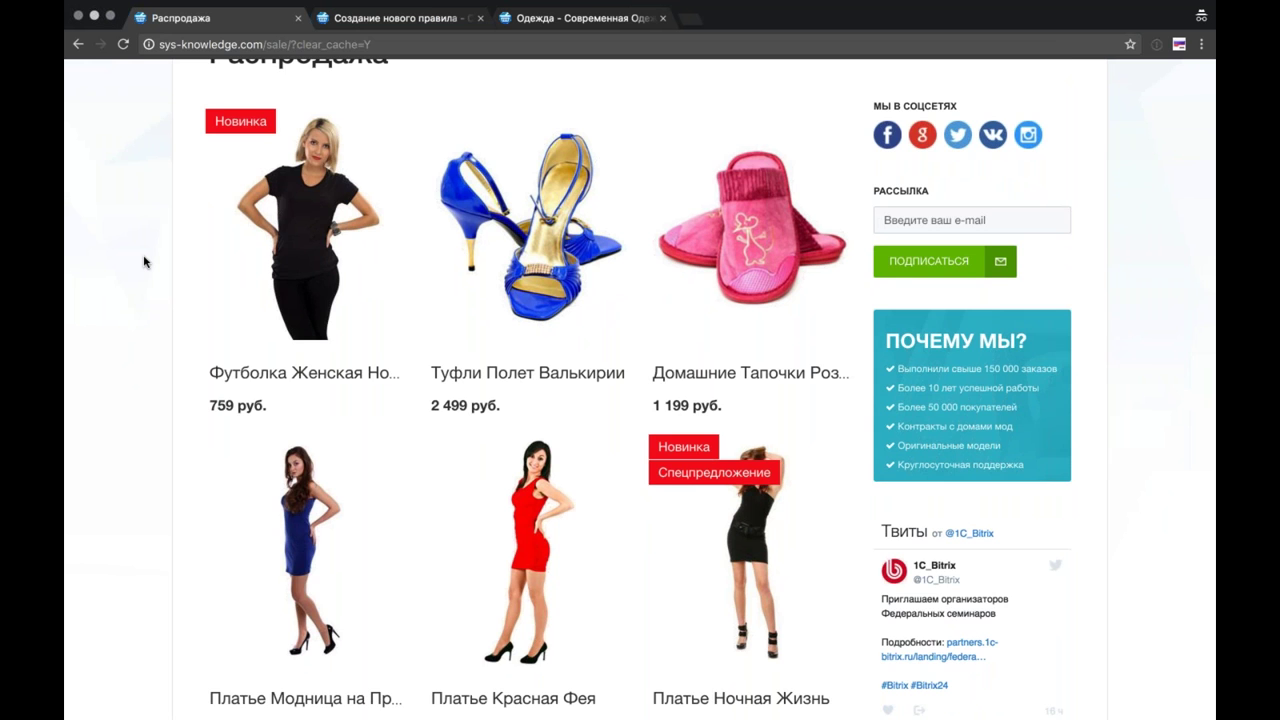
scroll(144, 262, "down", 3)
scroll(144, 262, "up", 6)
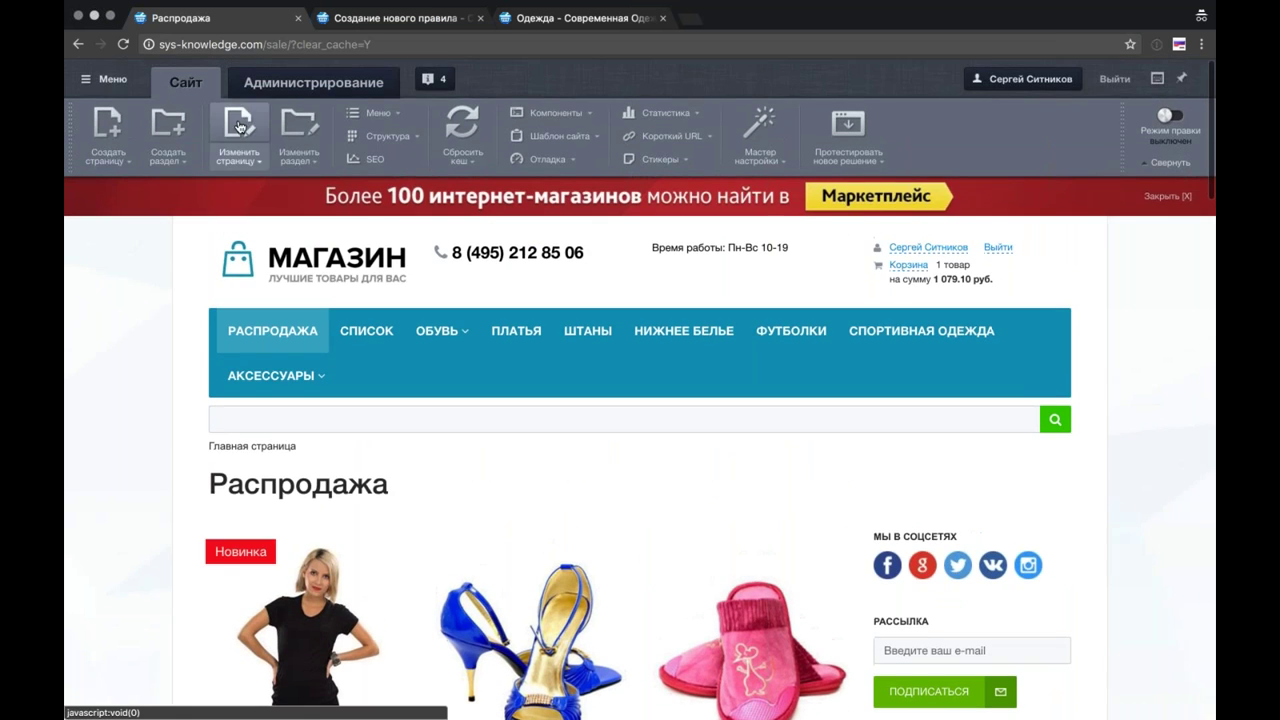
Step: Open the sale page's bitrix:catalog.section component parameters and remove all three-product rows from the Вариант отображения товаров layout
left_click(238, 122)
double_click(400, 263)
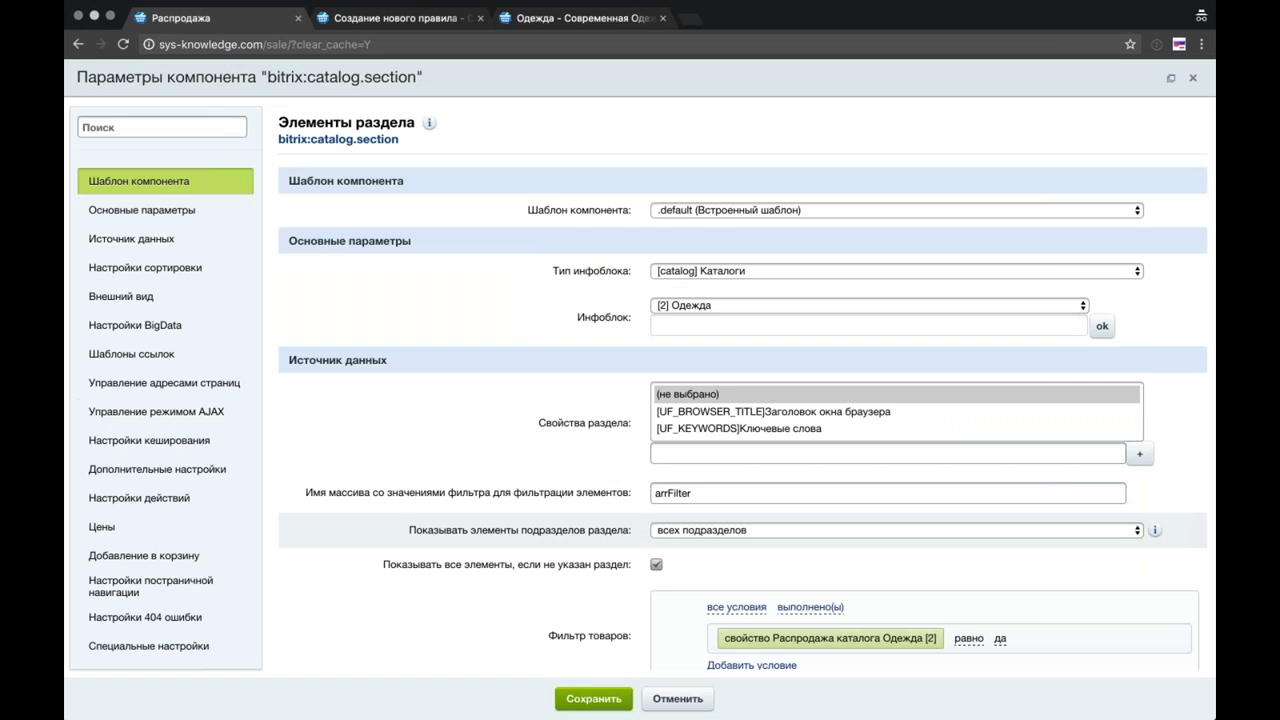
scroll(742, 410, "down", 10)
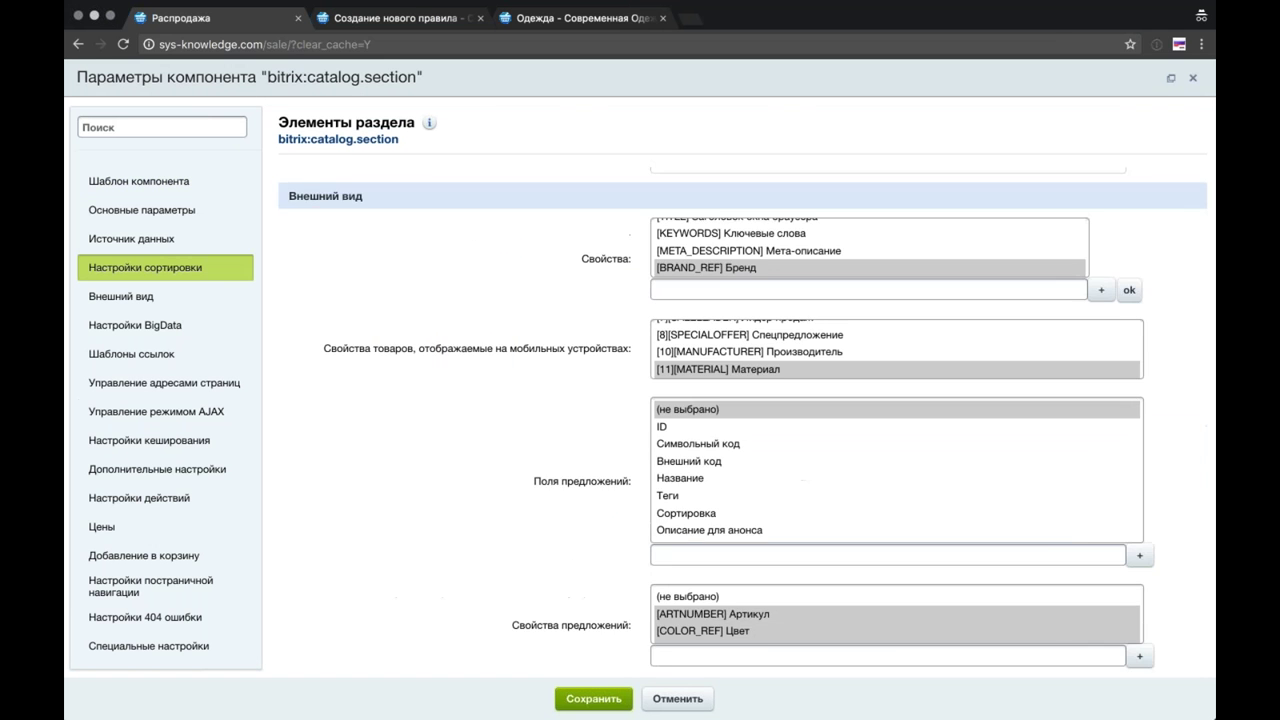
scroll(375, 472, "down", 10)
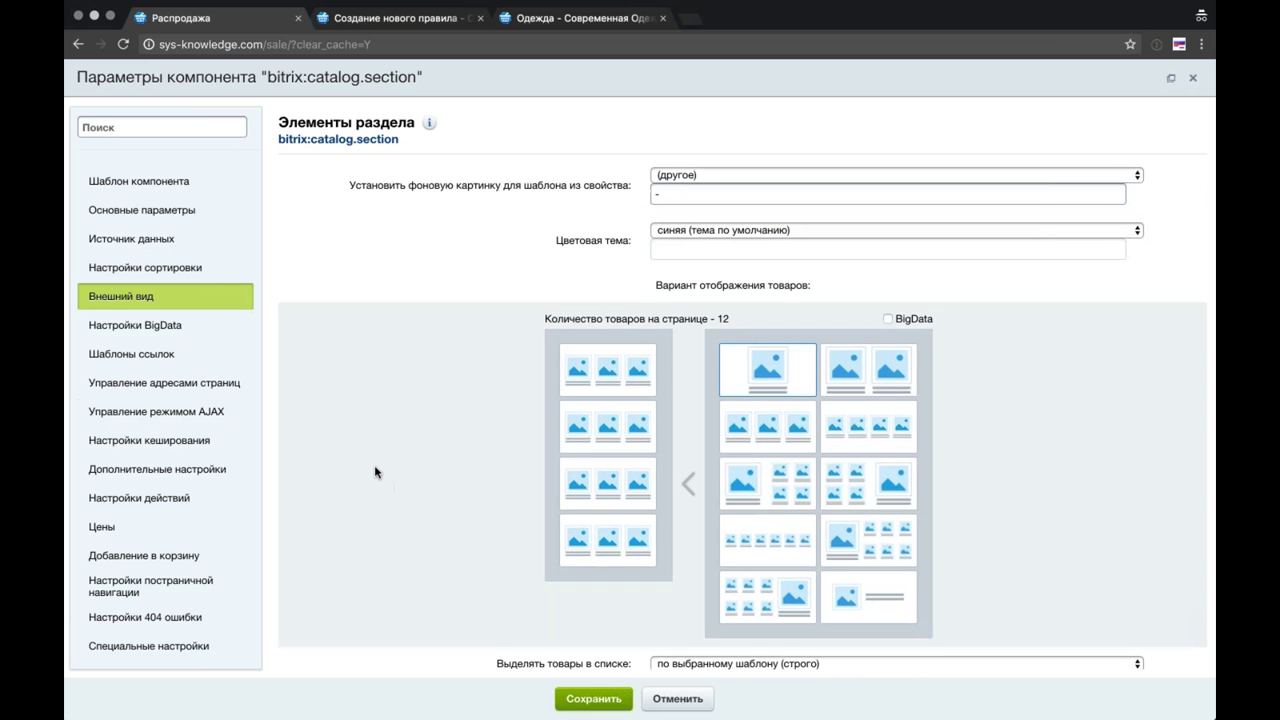
scroll(375, 472, "down", 1)
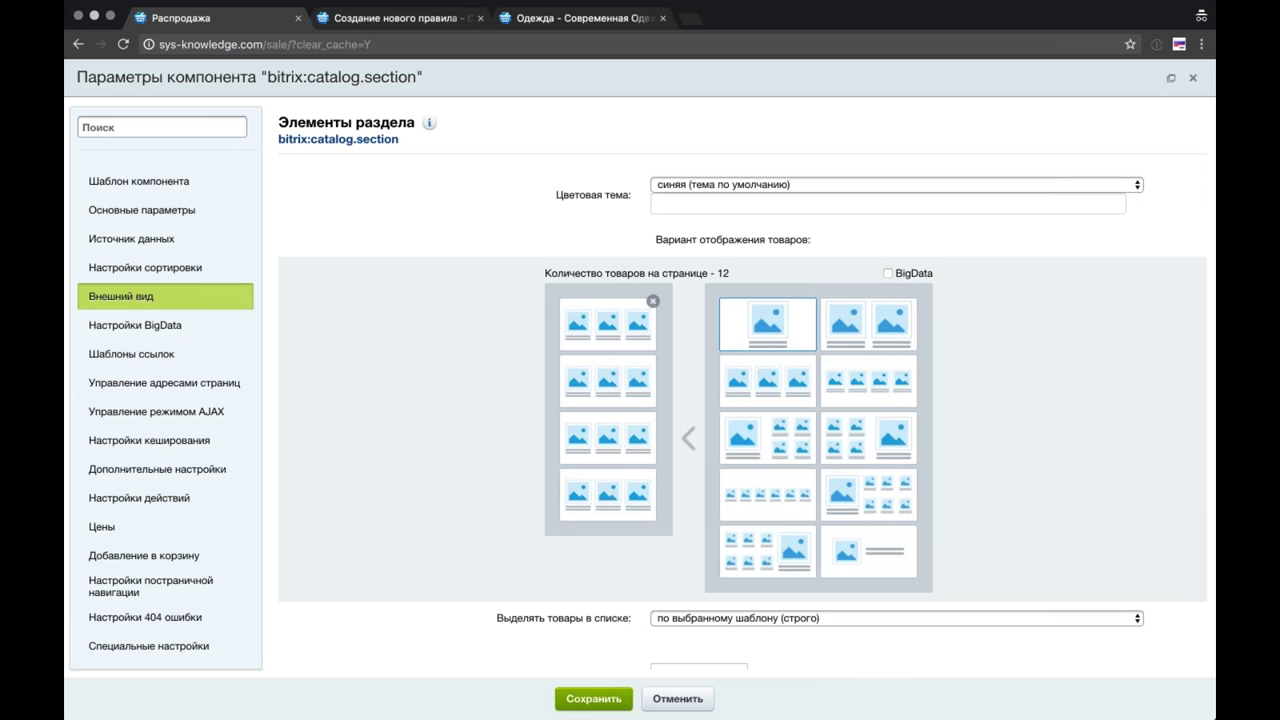
left_click(653, 301)
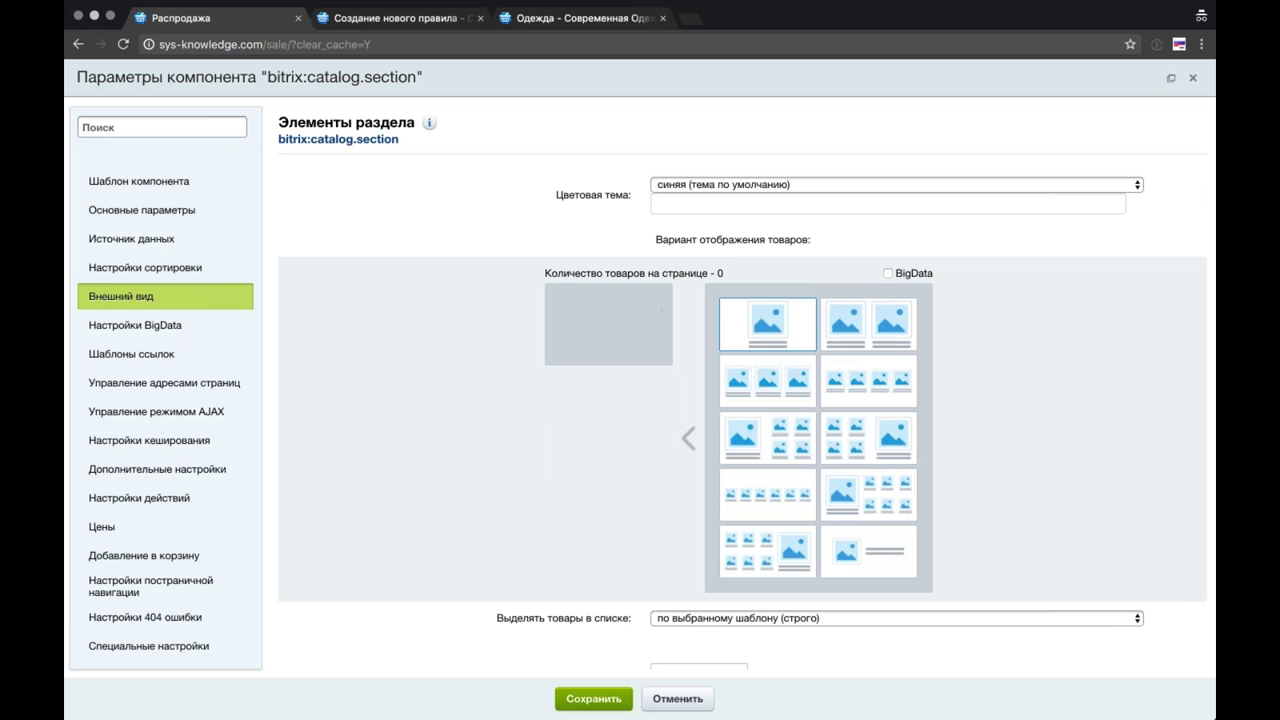
Step: Build the layout from a row with one large and four small products, followed by a BigData row of three products
left_click(749, 439)
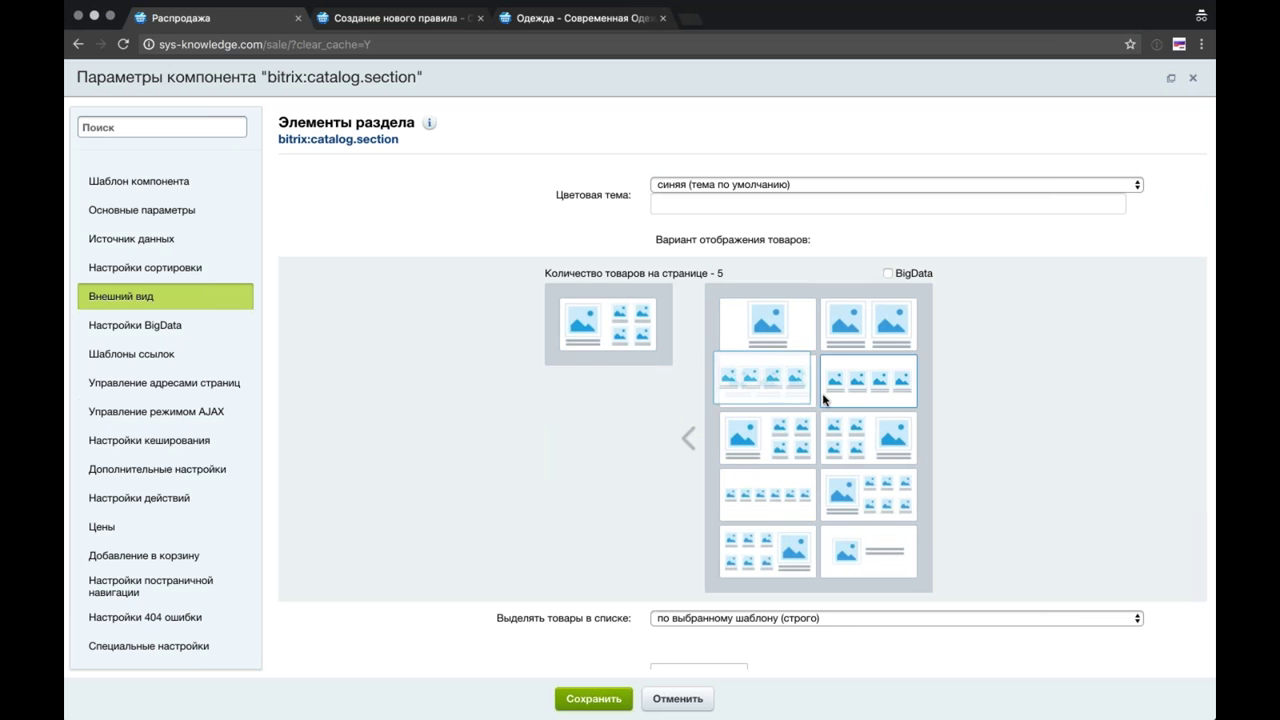
left_click(890, 400)
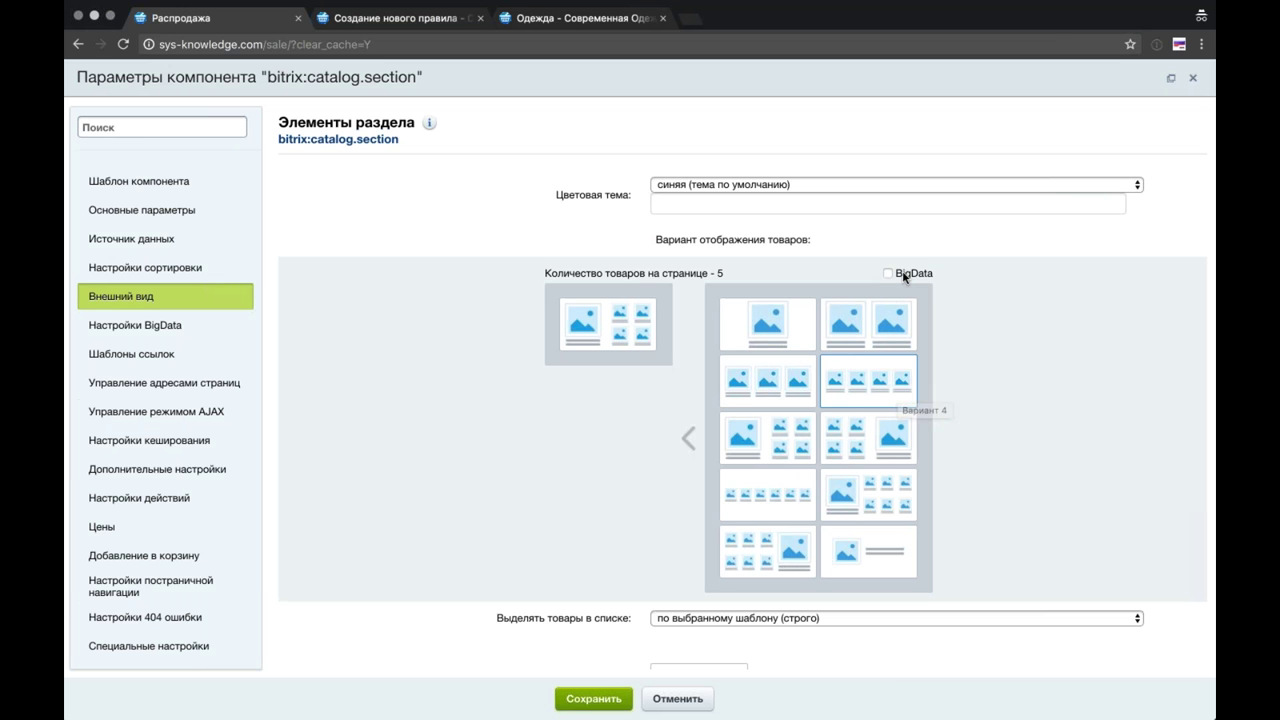
left_click(905, 275)
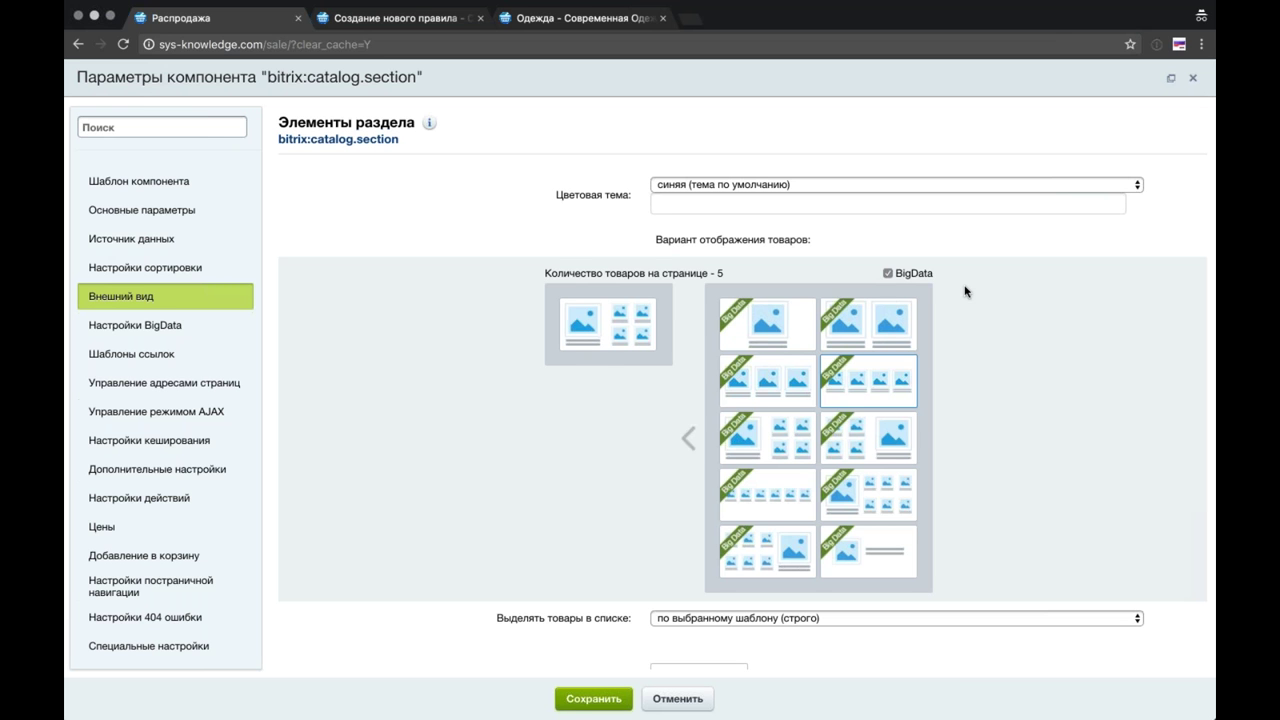
left_click_drag(850, 380, 687, 380)
left_click_drag(768, 382, 607, 395)
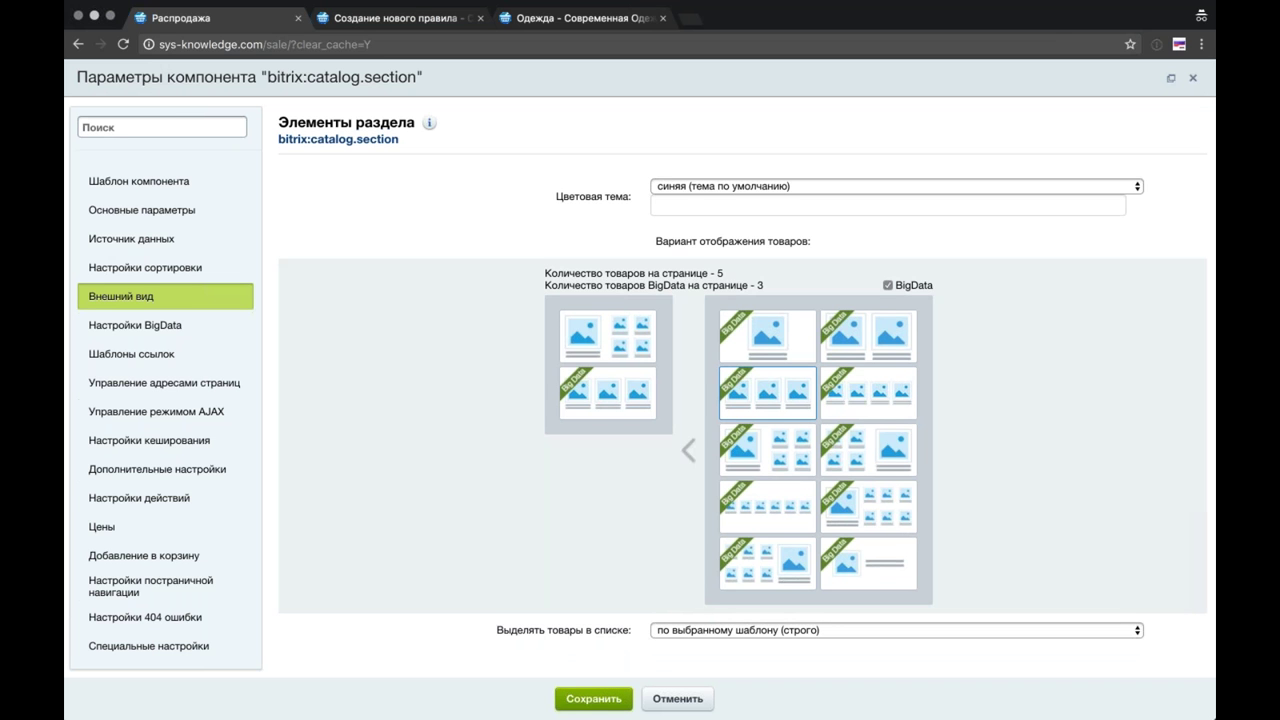
Step: Check the remaining appearance settings, then save the component parameters and the edited page sale.php
scroll(743, 420, "down", 2)
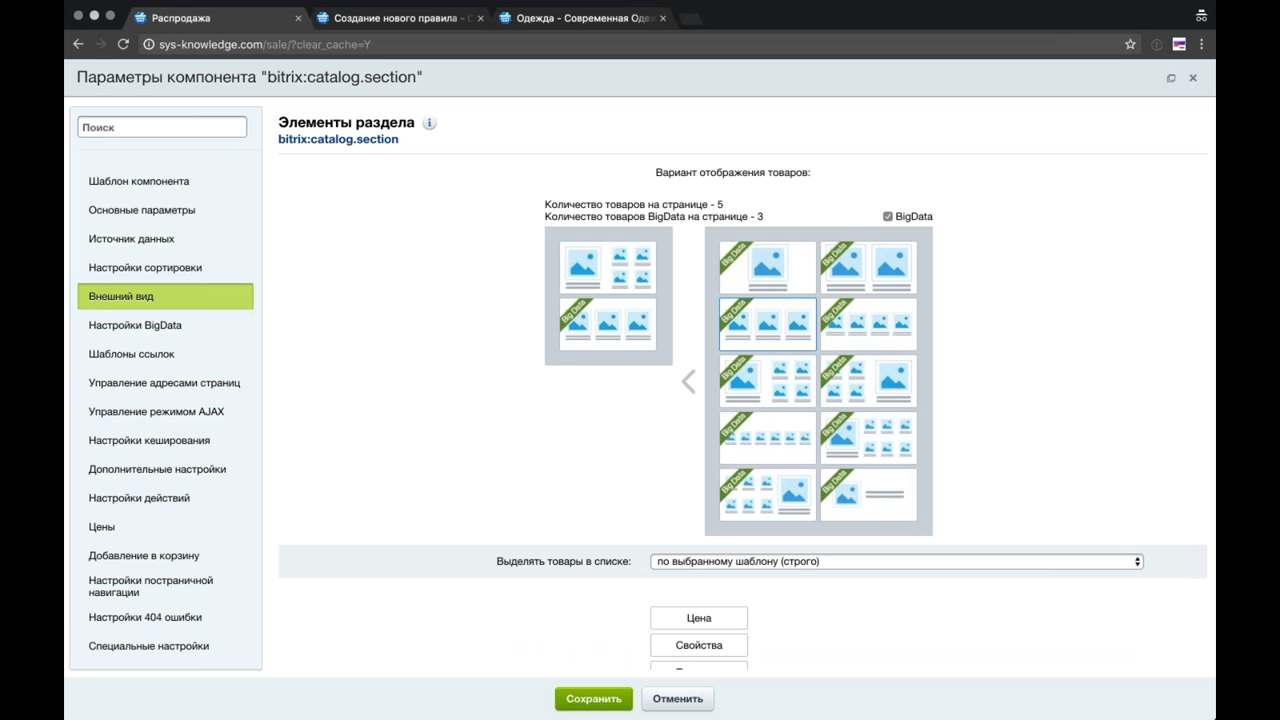
scroll(743, 420, "down", 1)
scroll(743, 420, "up", 1)
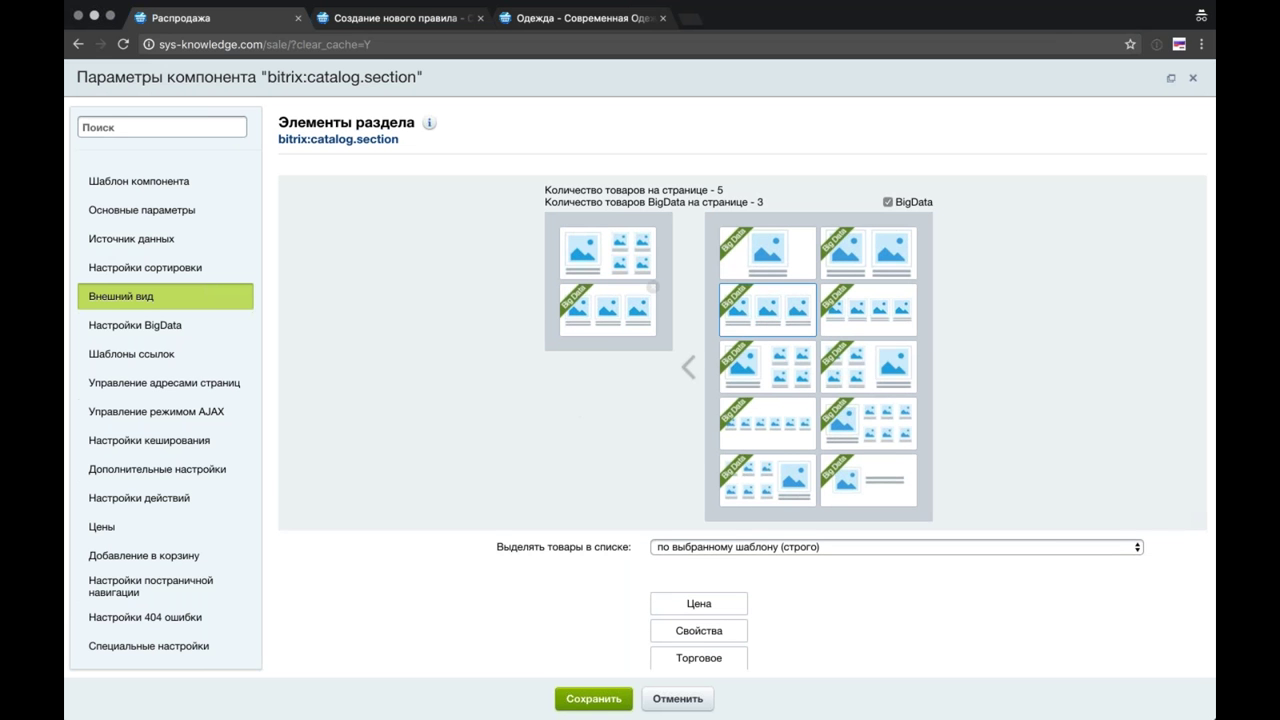
left_click(585, 699)
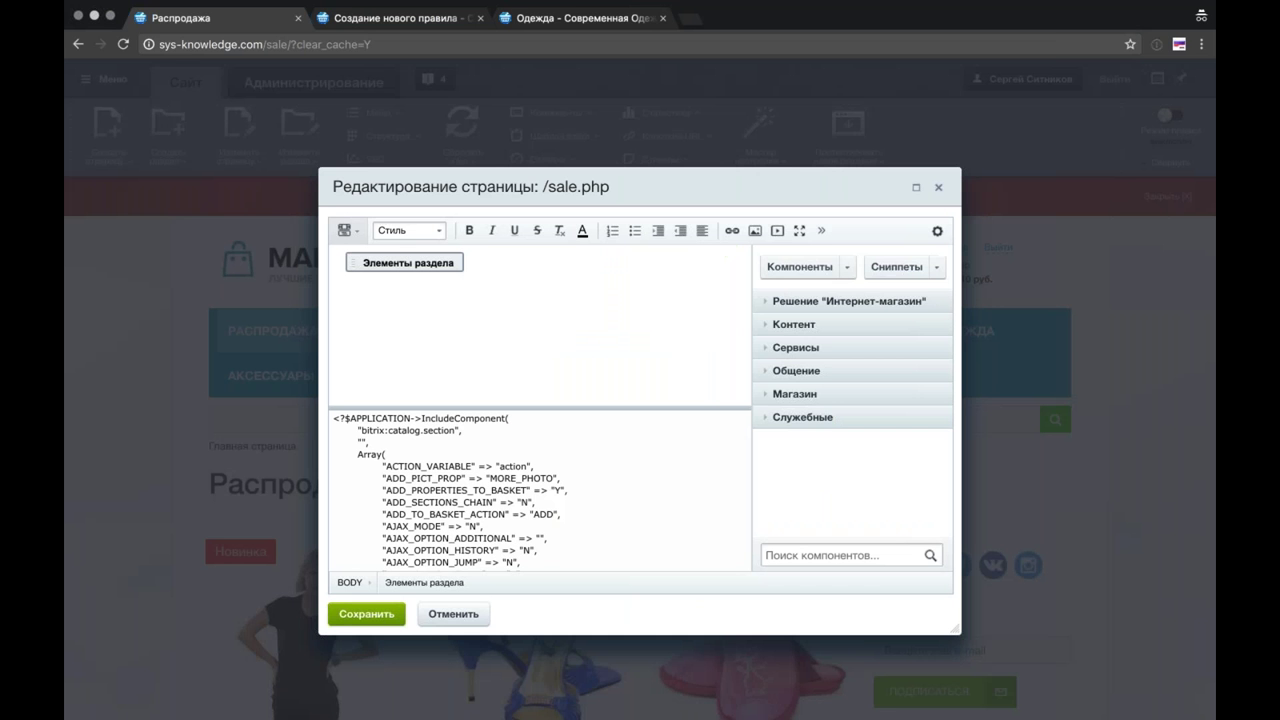
left_click(366, 614)
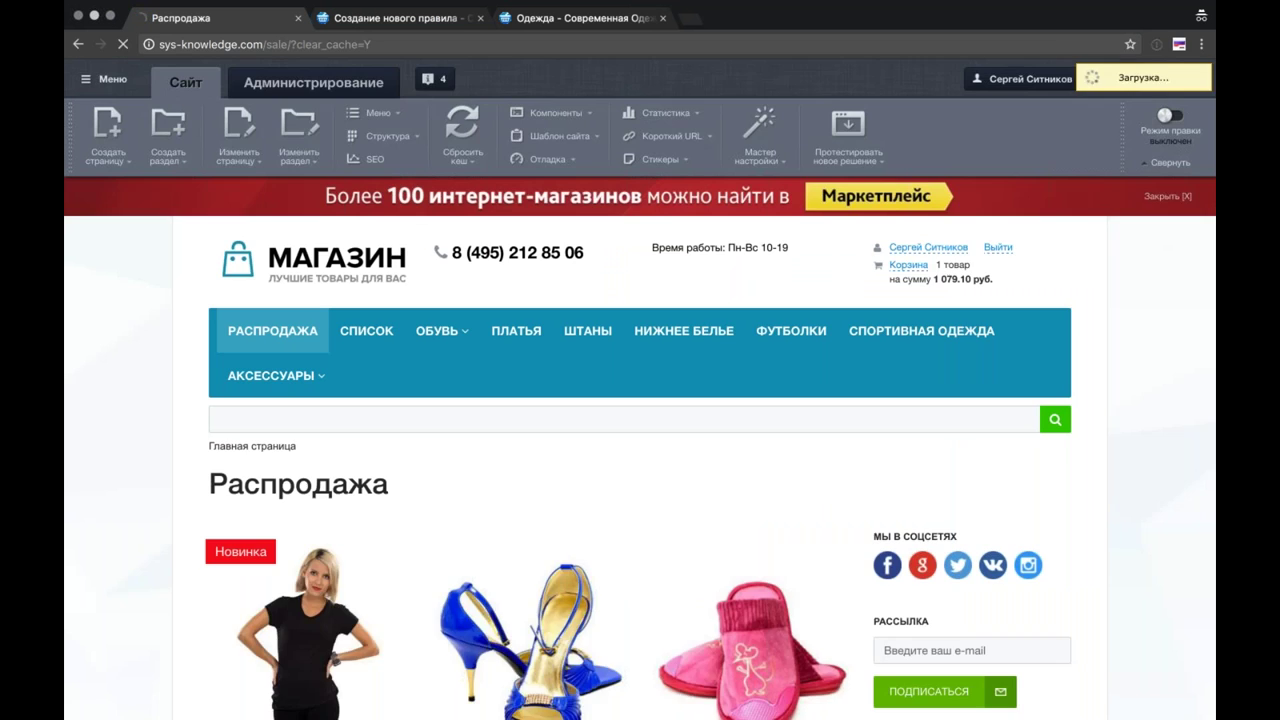
Step: Examine how the five-product row and the BigData row are displayed on the Распродажа page, including the product card details
scroll(163, 373, "down", 3)
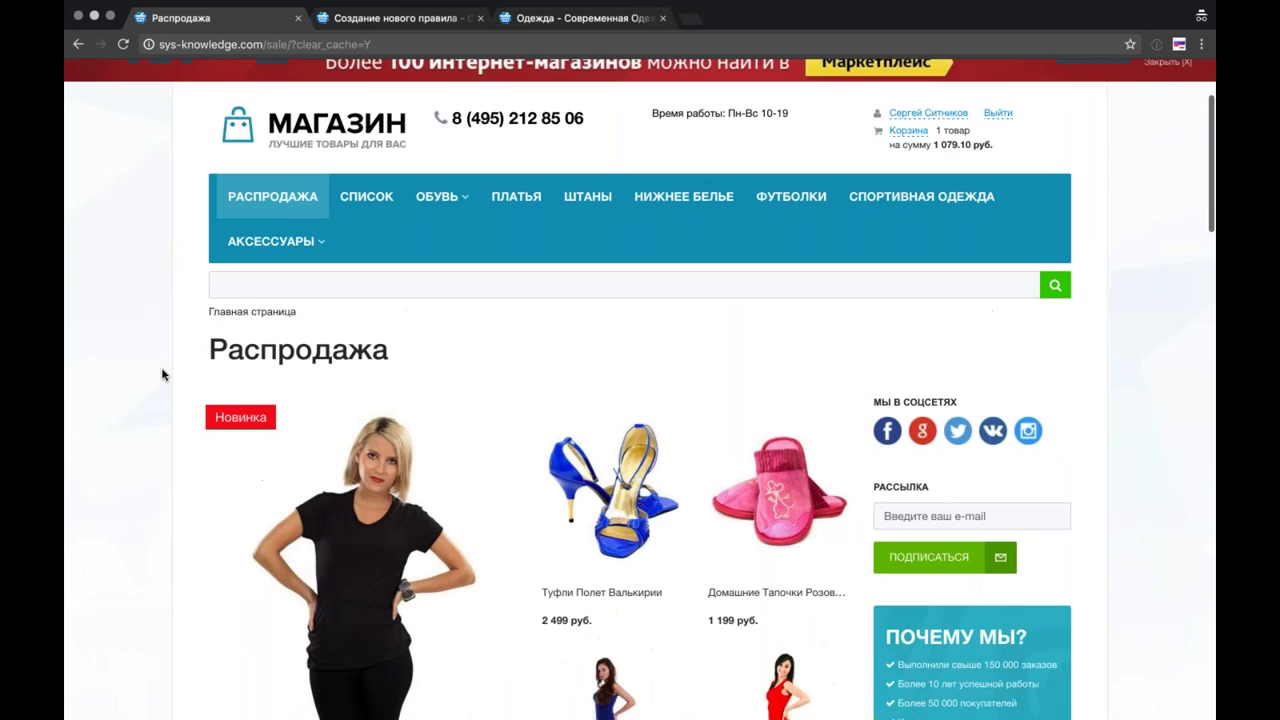
scroll(163, 374, "down", 5)
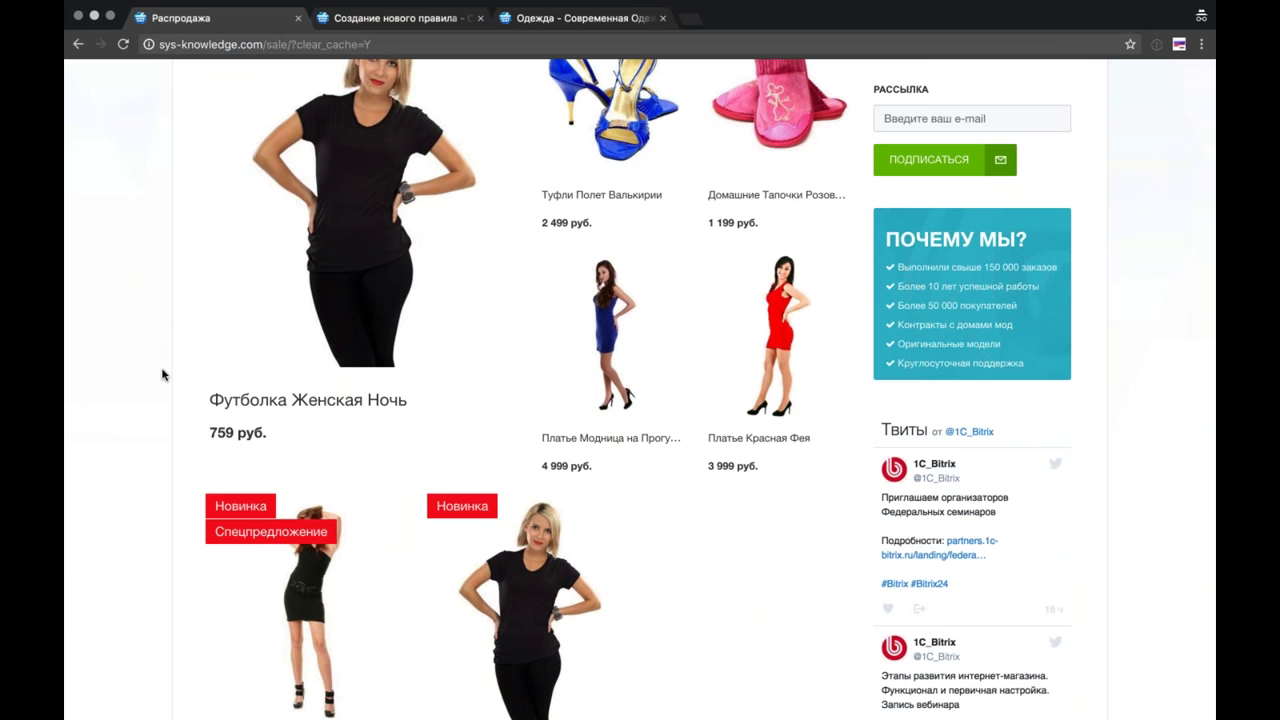
scroll(140, 486, "down", 3)
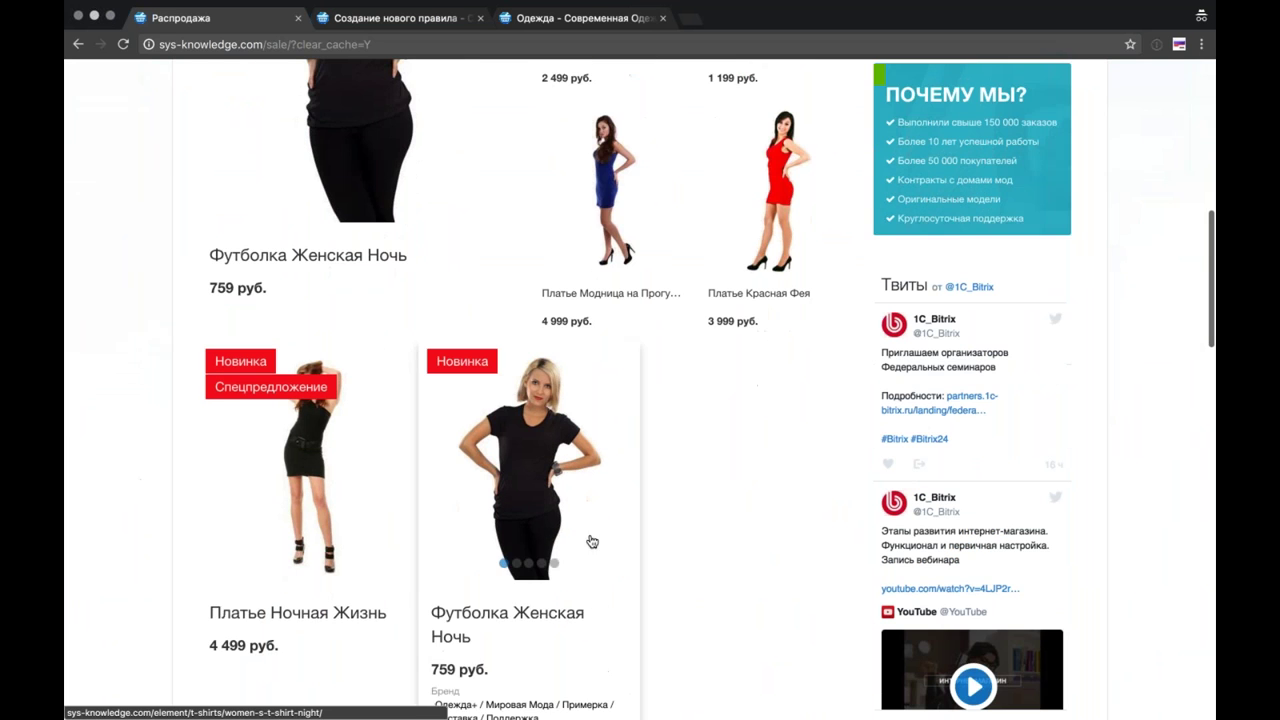
scroll(623, 478, "down", 1)
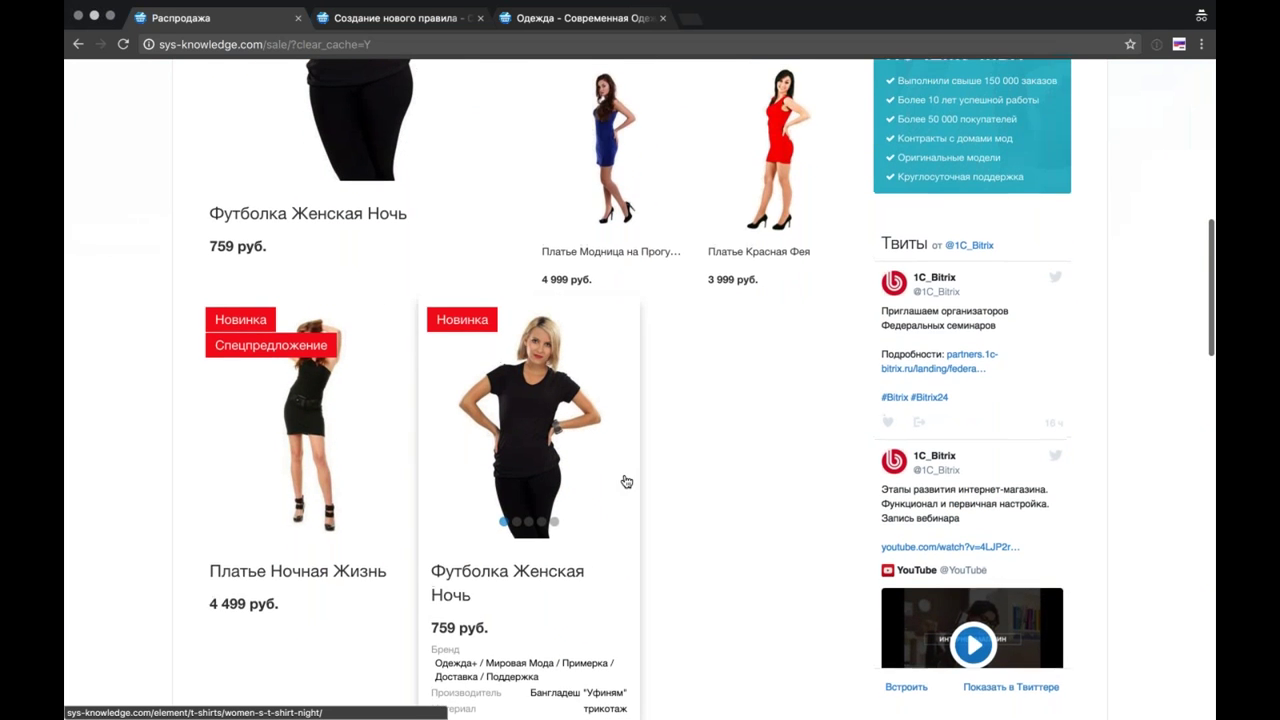
scroll(626, 482, "up", 1)
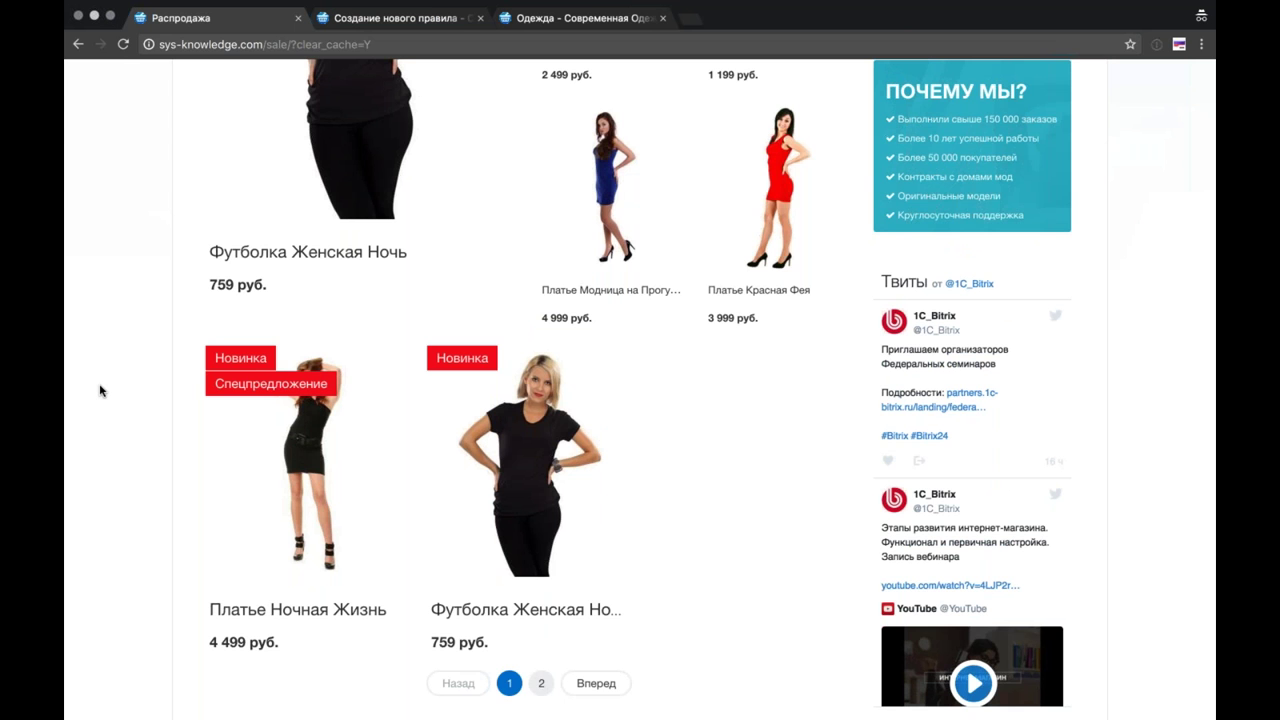
scroll(100, 390, "down", 1)
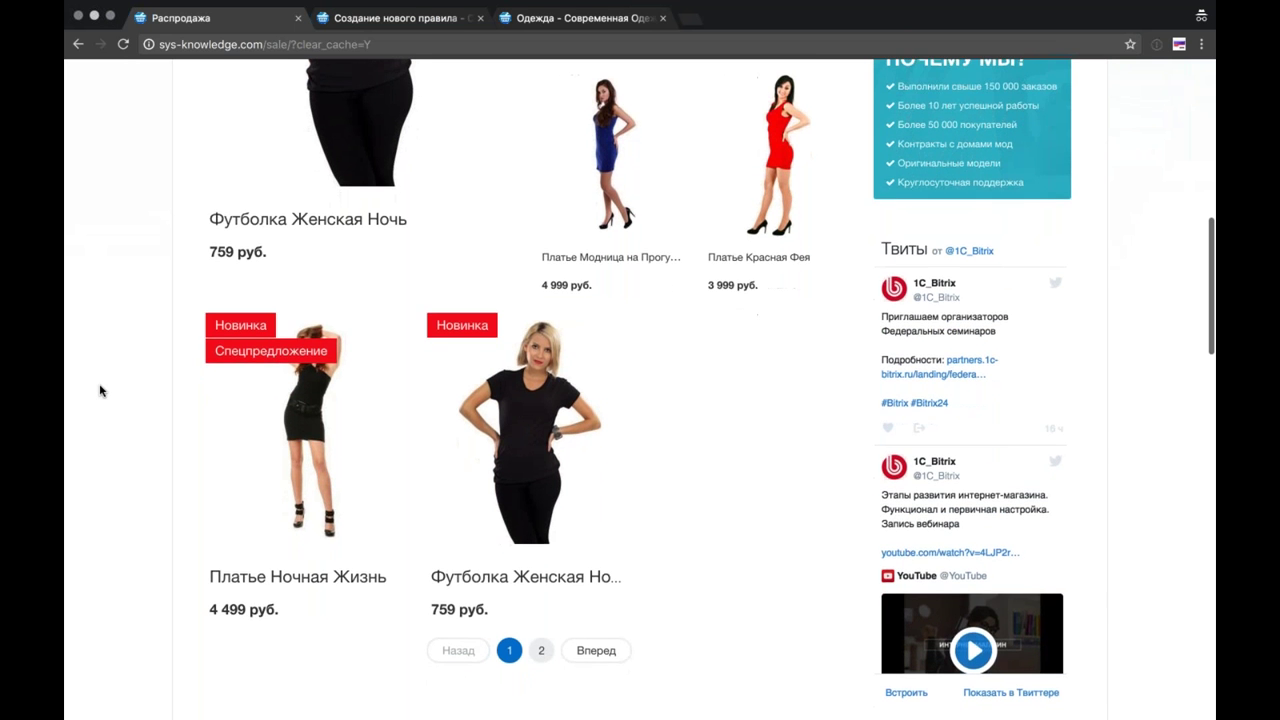
scroll(100, 390, "up", 2)
scroll(543, 553, "down", 5)
scroll(543, 553, "up", 7)
mouse_move(327, 298)
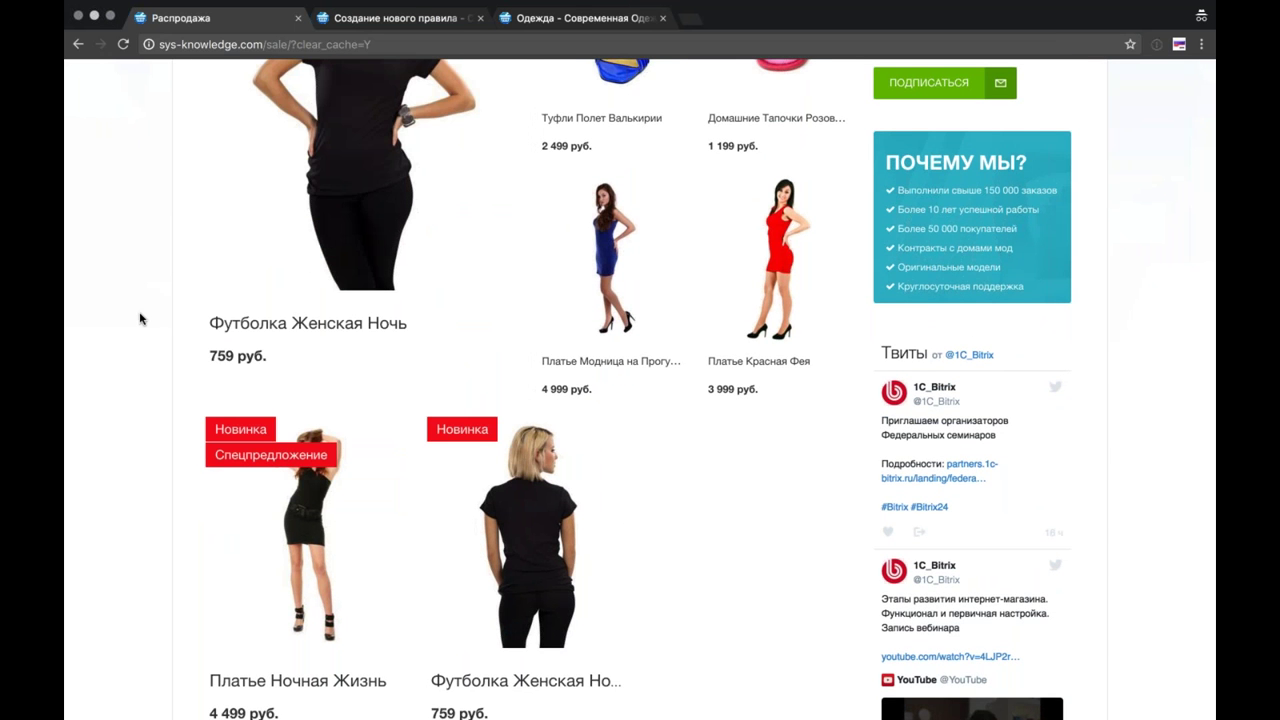
scroll(140, 318, "down", 1)
scroll(140, 318, "up", 3)
scroll(140, 318, "up", 2)
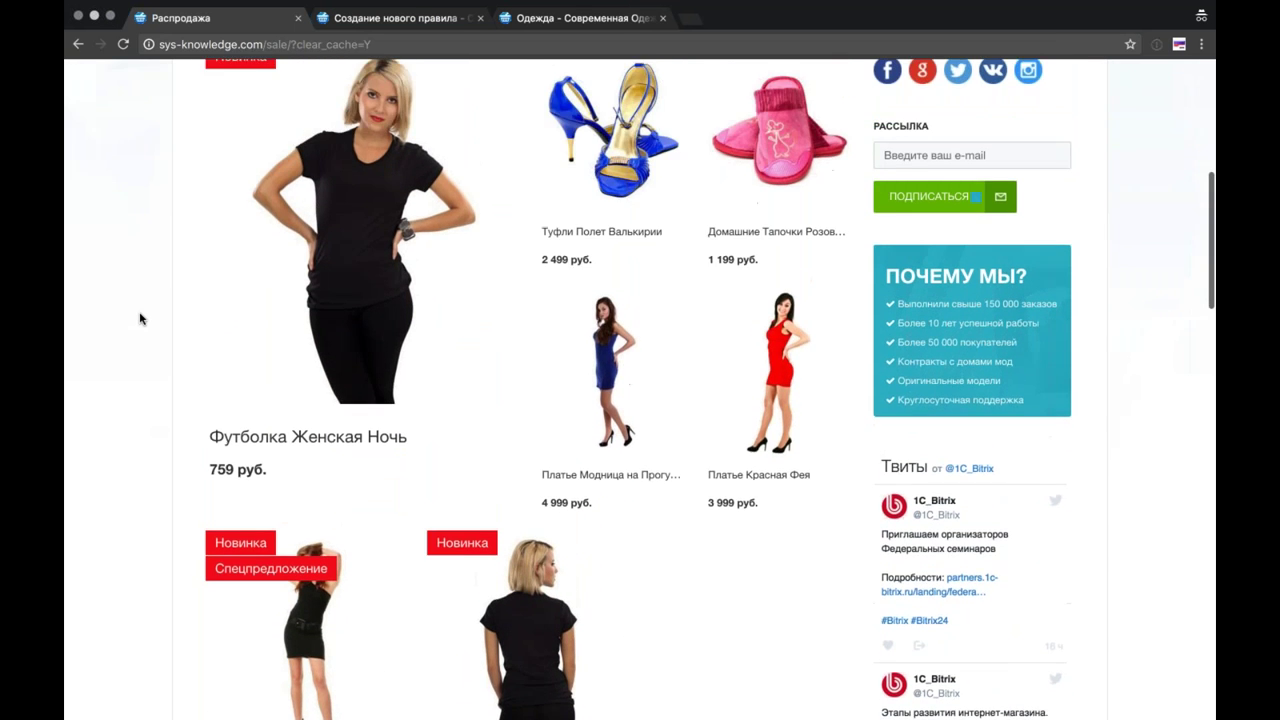
scroll(140, 318, "up", 1)
scroll(140, 318, "up", 1)
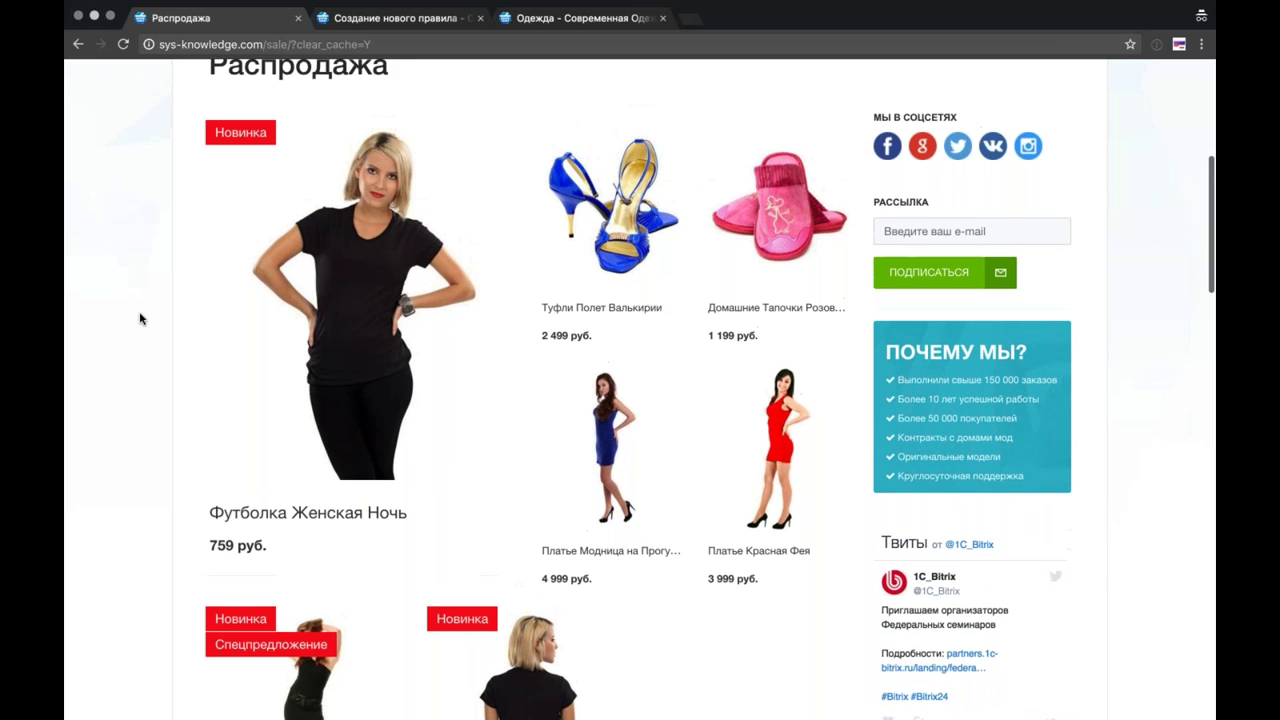
scroll(140, 318, "down", 1)
mouse_move(282, 240)
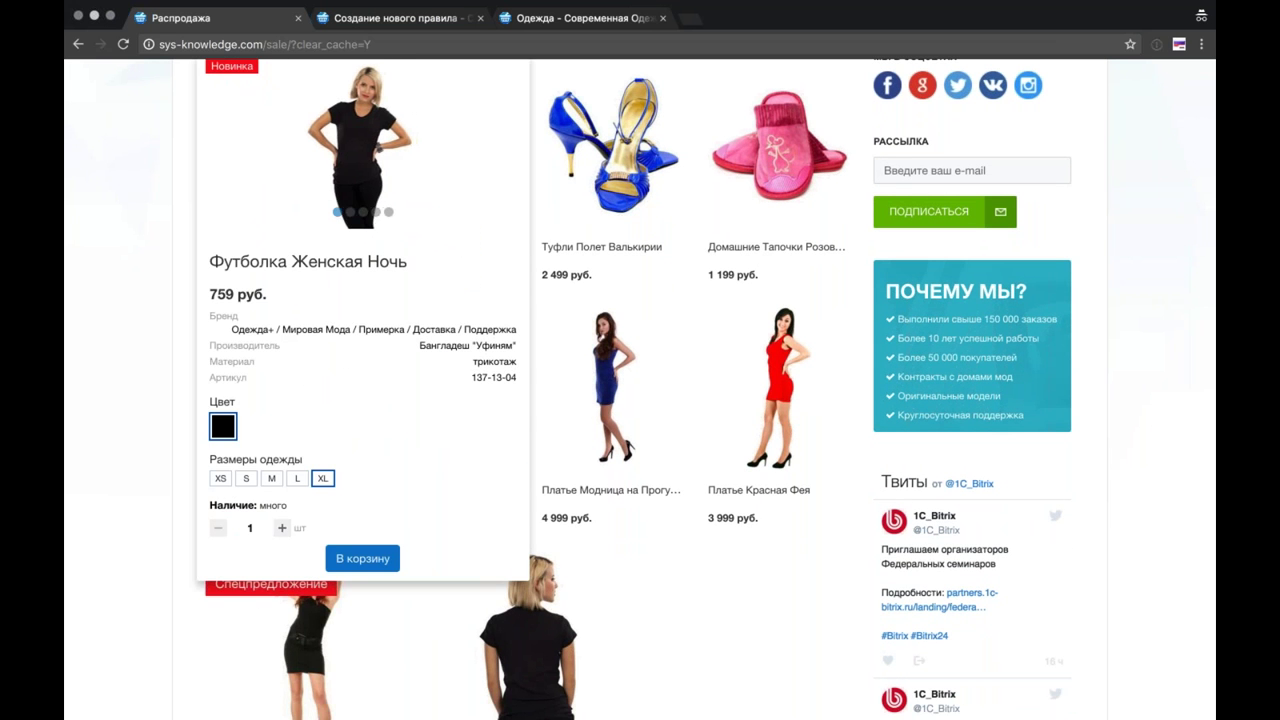
scroll(140, 287, "up", 1)
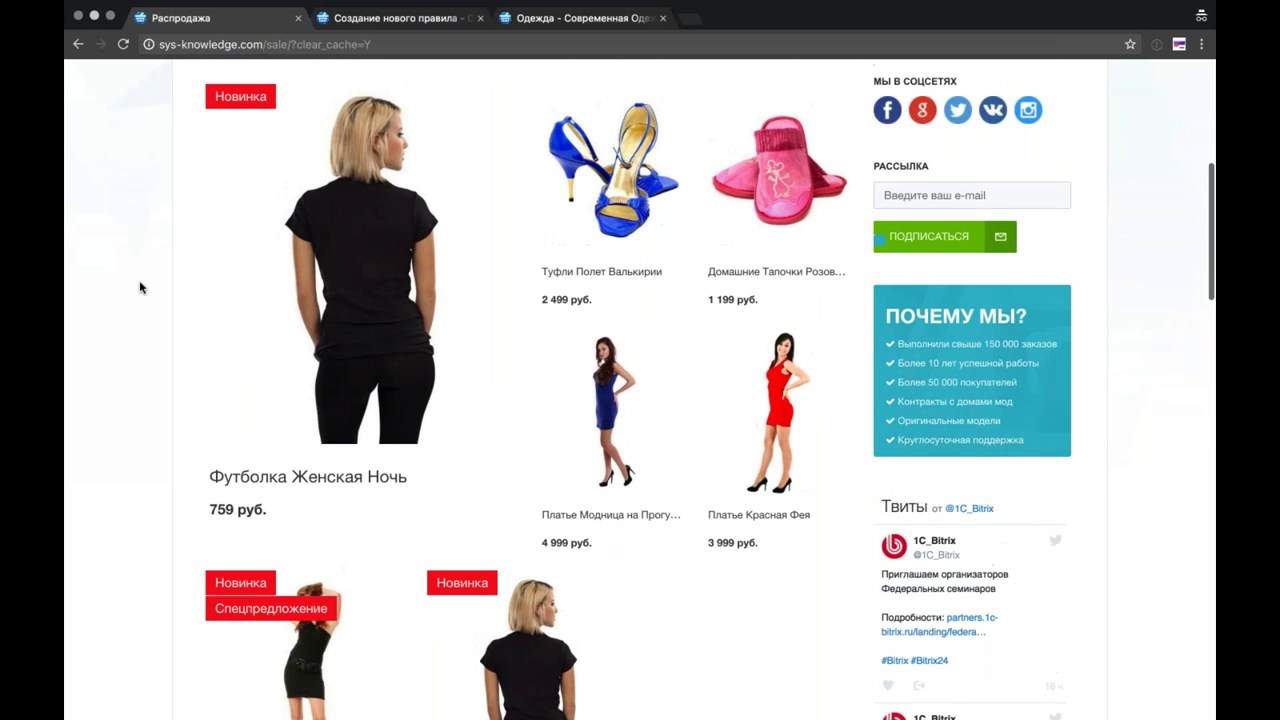
scroll(140, 287, "up", 1)
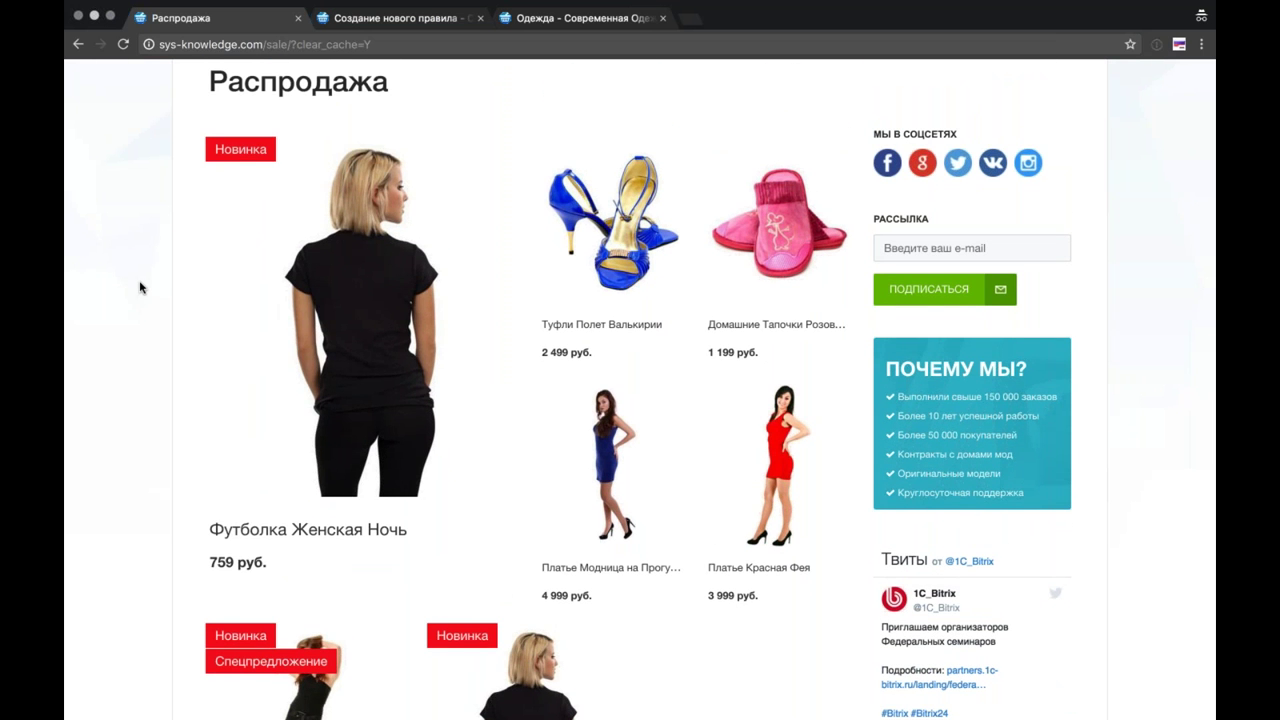
Step: Choose size XS and set the quantity to 2 on the Футболка Женская Ночь card
mouse_move(460, 556)
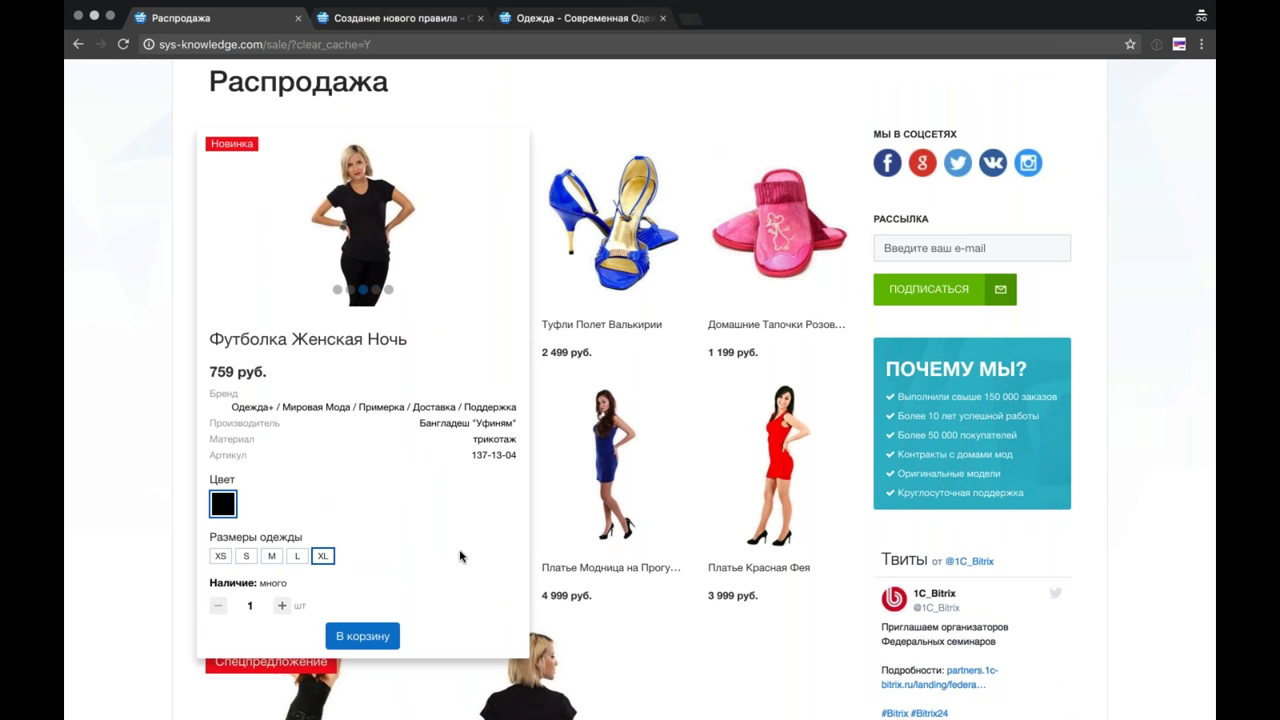
left_click(220, 556)
left_click(282, 605)
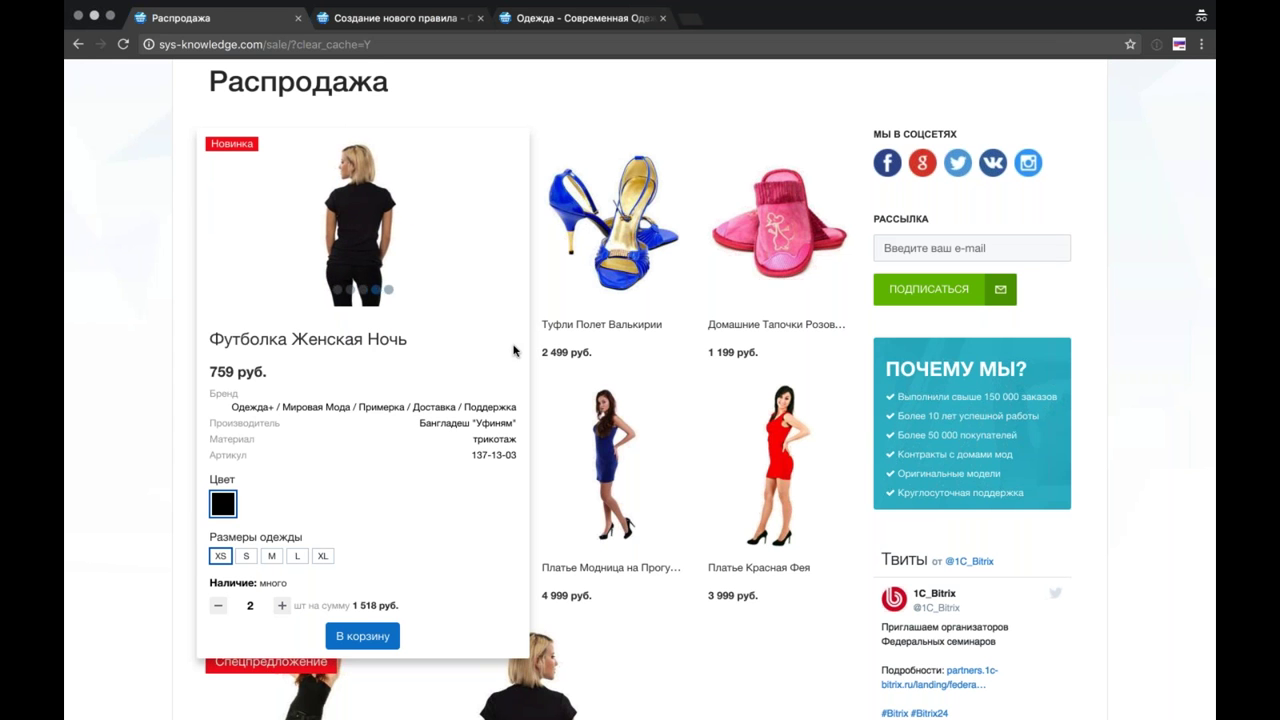
Step: Examine the expanded cards of Футболка Женская Ночь and Платье Модница на Прогулке in the sale page layout
mouse_move(610, 341)
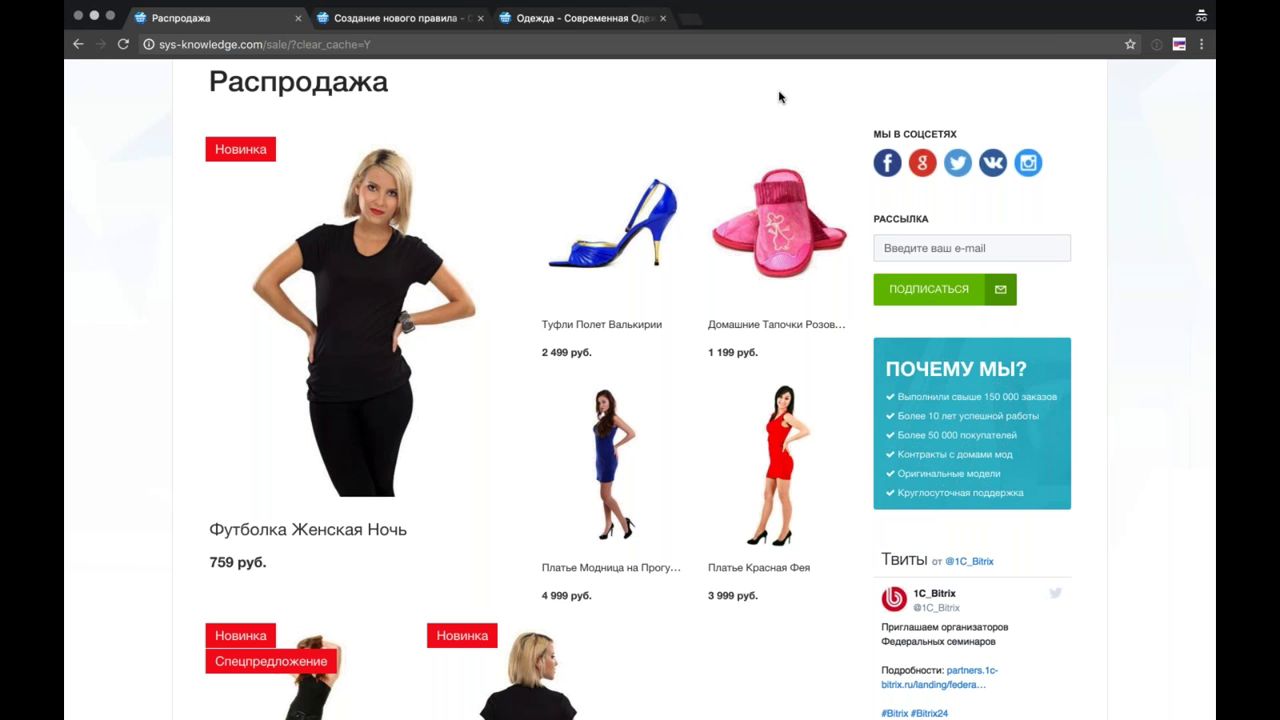
mouse_move(367, 170)
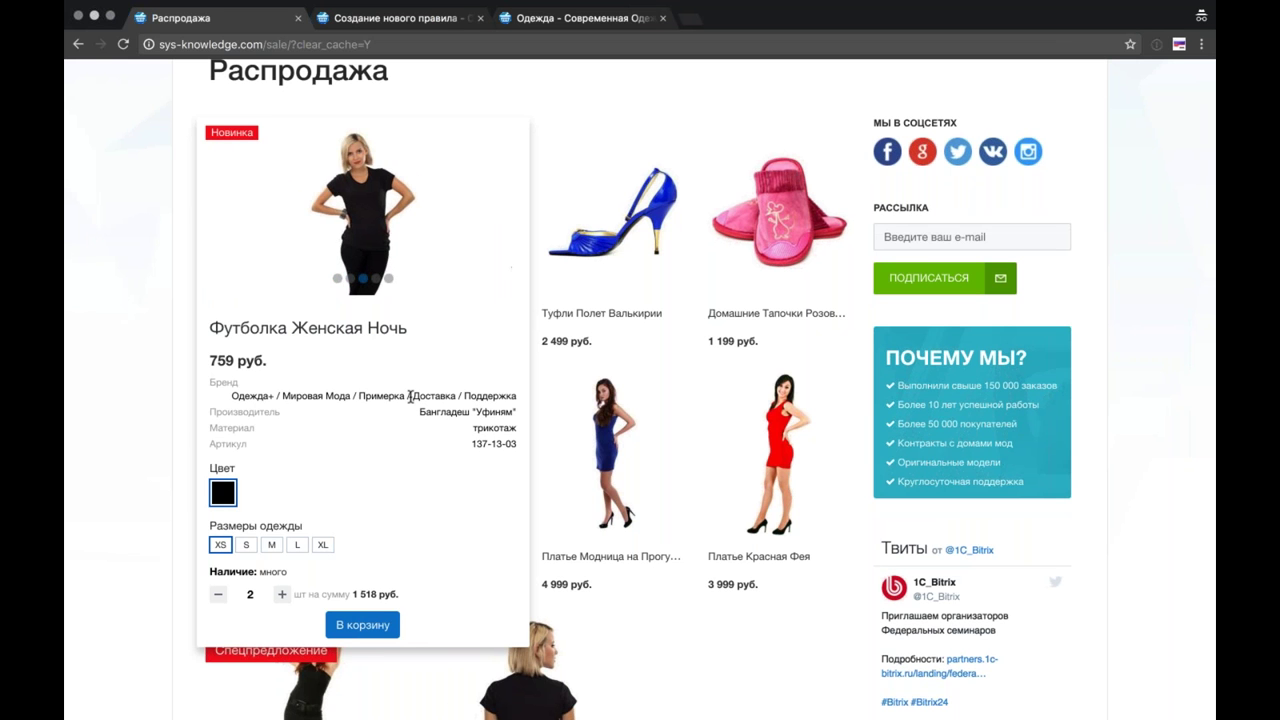
mouse_move(775, 451)
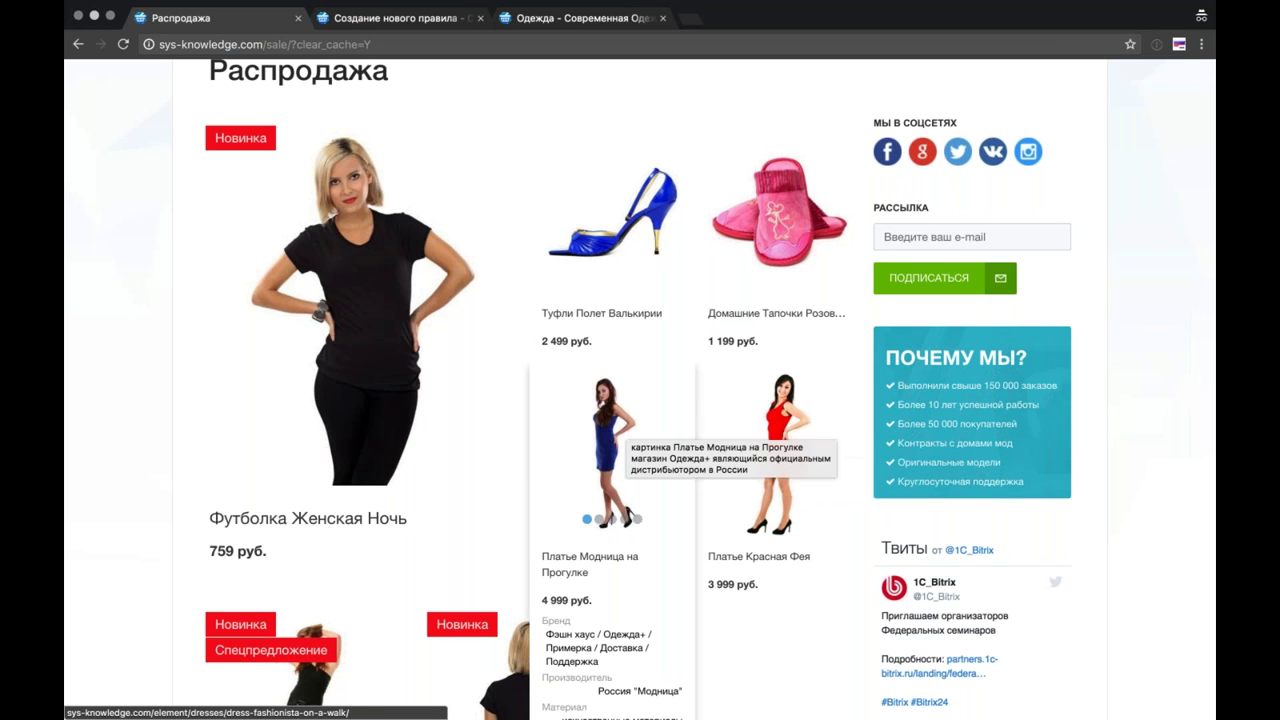
mouse_move(610, 450)
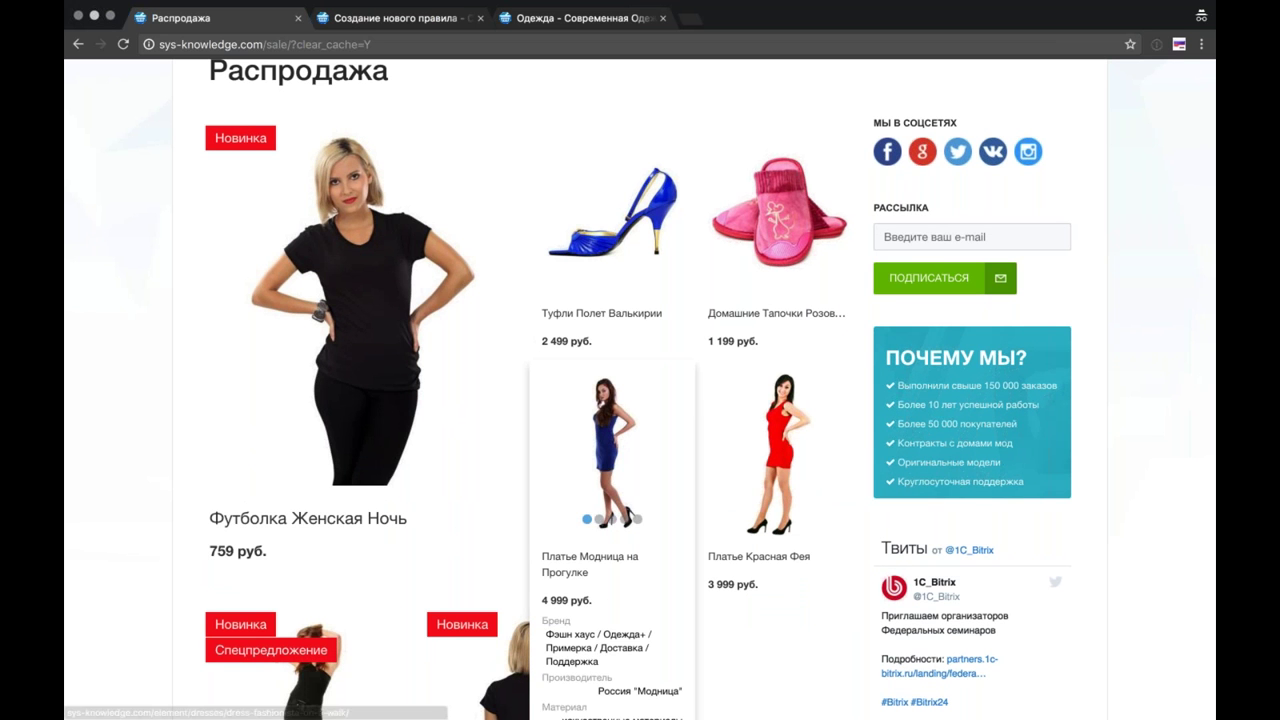
mouse_move(843, 556)
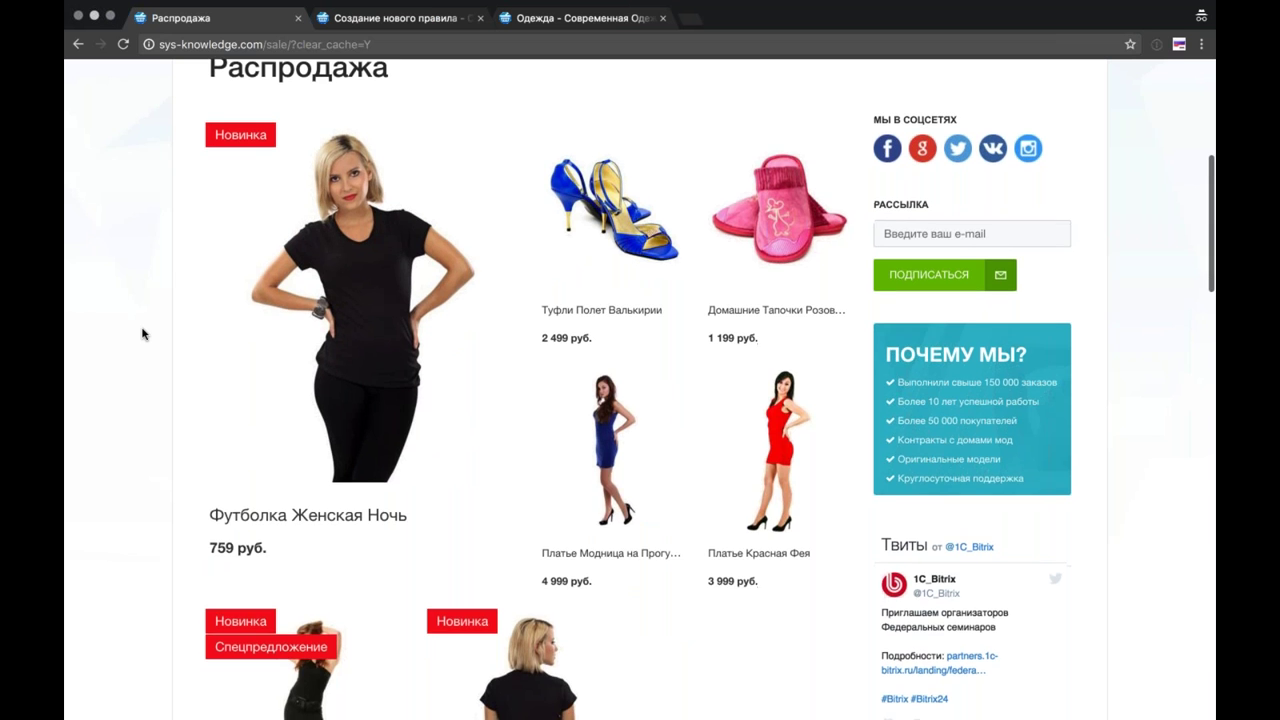
scroll(142, 333, "up", 1)
scroll(142, 333, "down", 2)
scroll(142, 333, "up", 3)
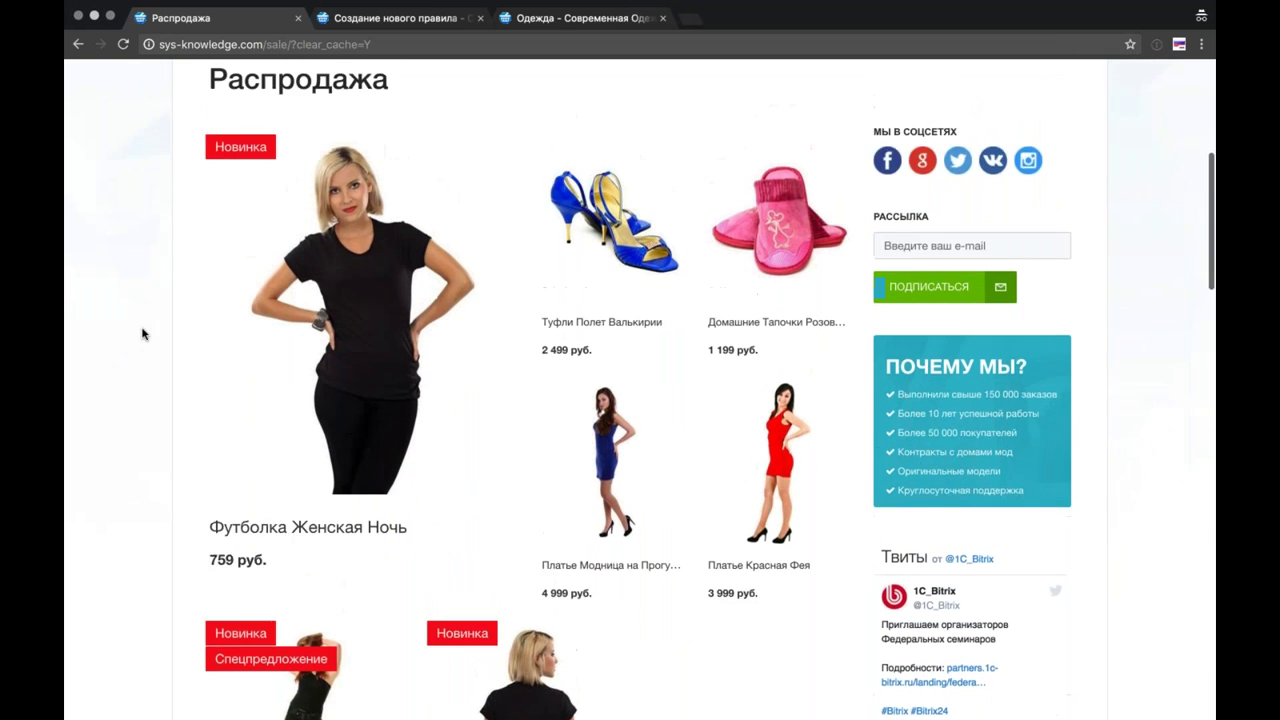
Step: Open the Элементы раздела component parameters of the sale page for viewing in a maximized window
scroll(142, 333, "up", 2)
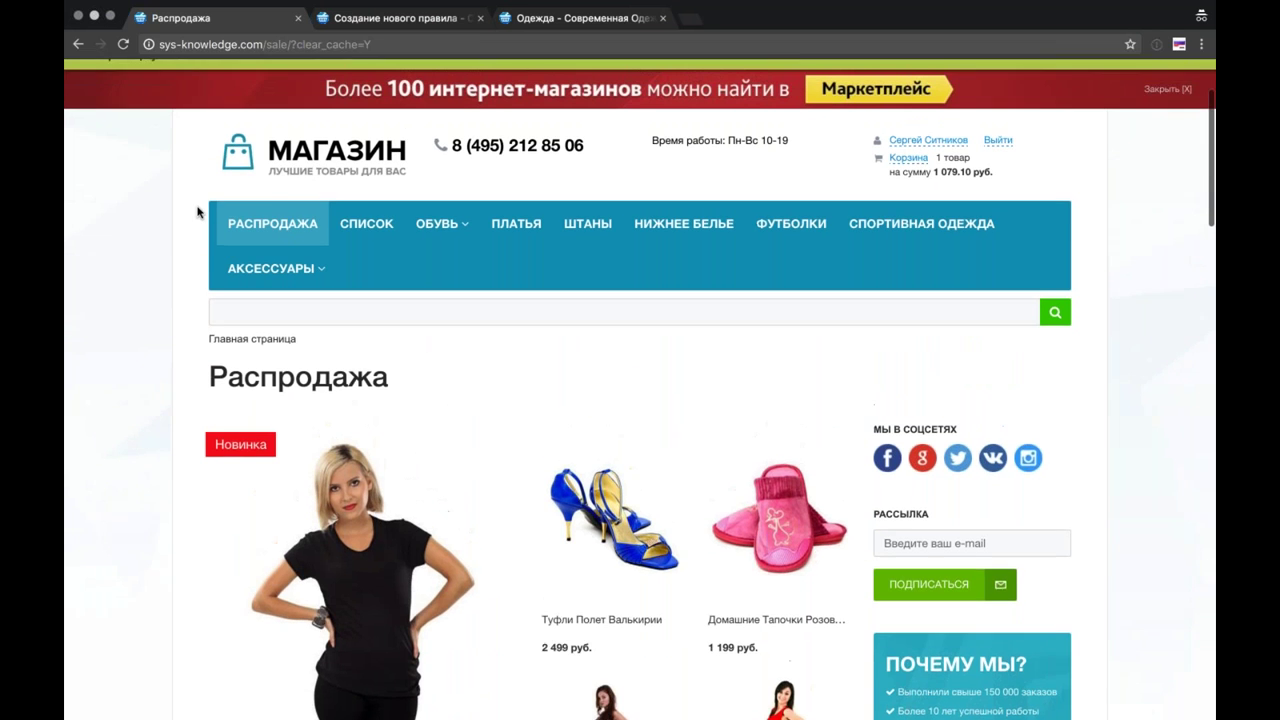
scroll(197, 220, "up", 1)
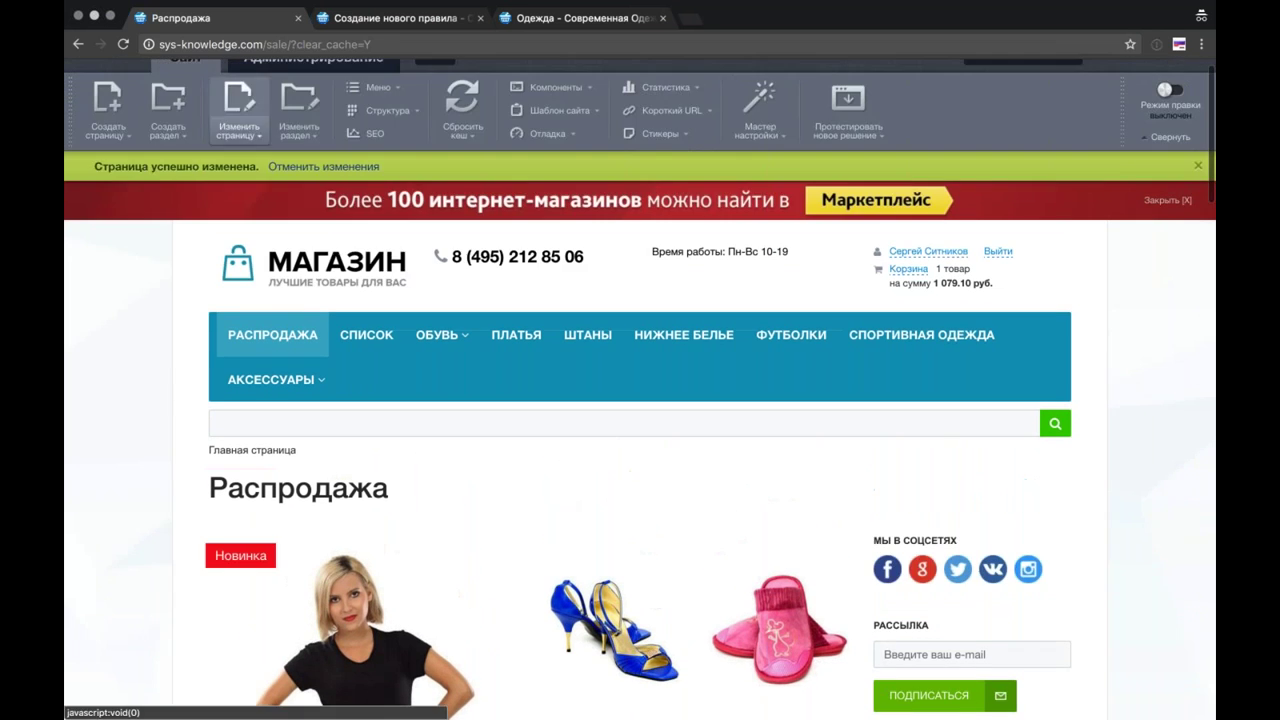
left_click(242, 100)
double_click(408, 262)
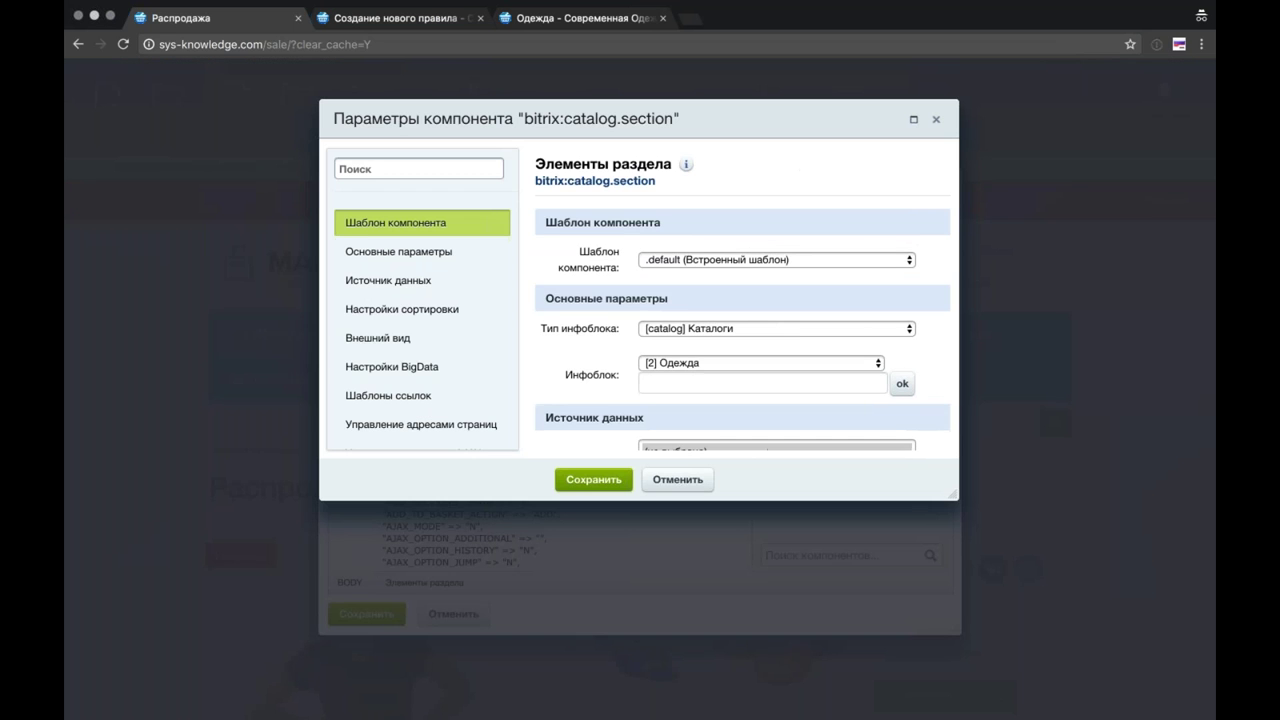
left_click(917, 118)
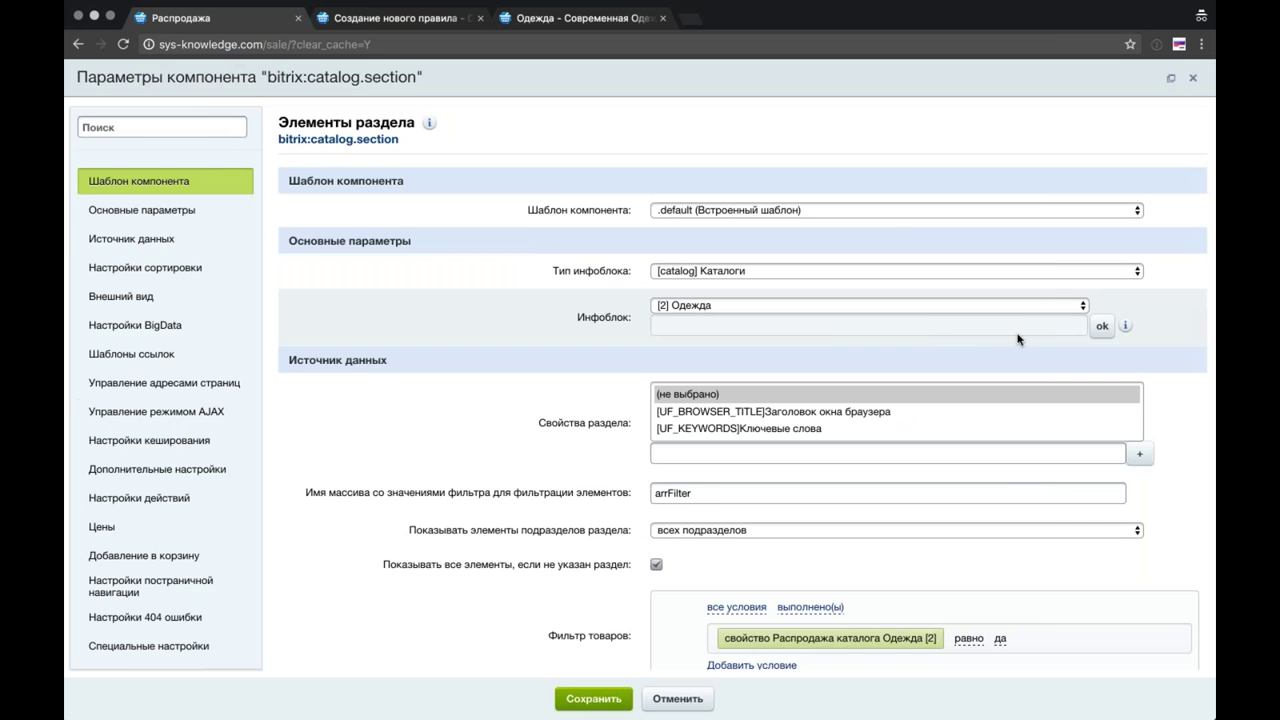
Step: Examine the sale component's settings from data source to appearance, especially the product label properties and the label position
scroll(1201, 357, "down", 5)
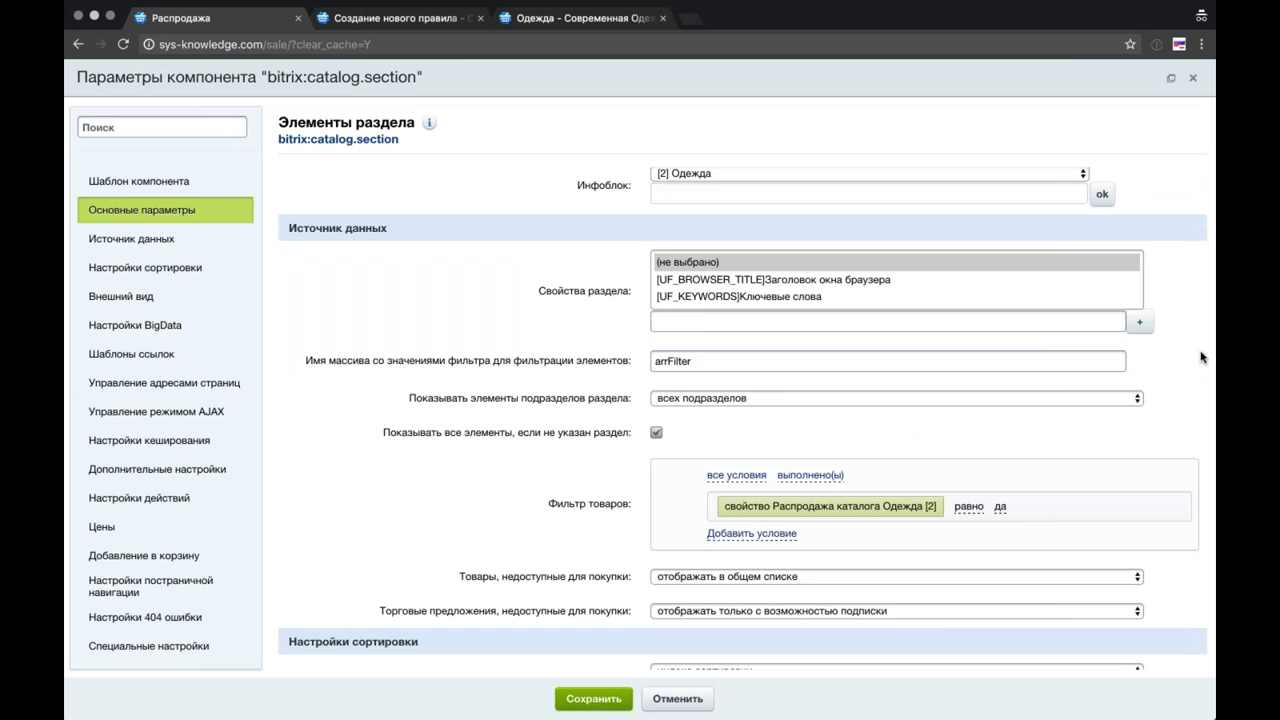
scroll(1201, 357, "down", 4)
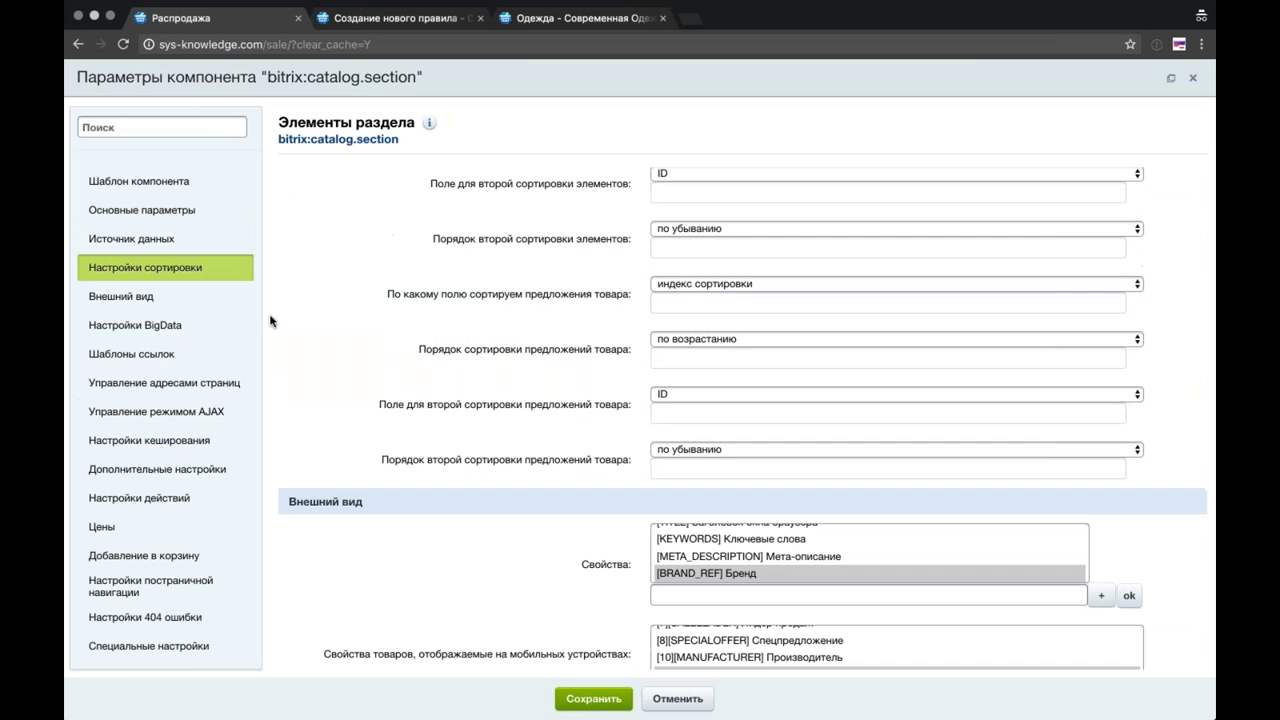
scroll(428, 406, "down", 5)
scroll(449, 520, "down", 4)
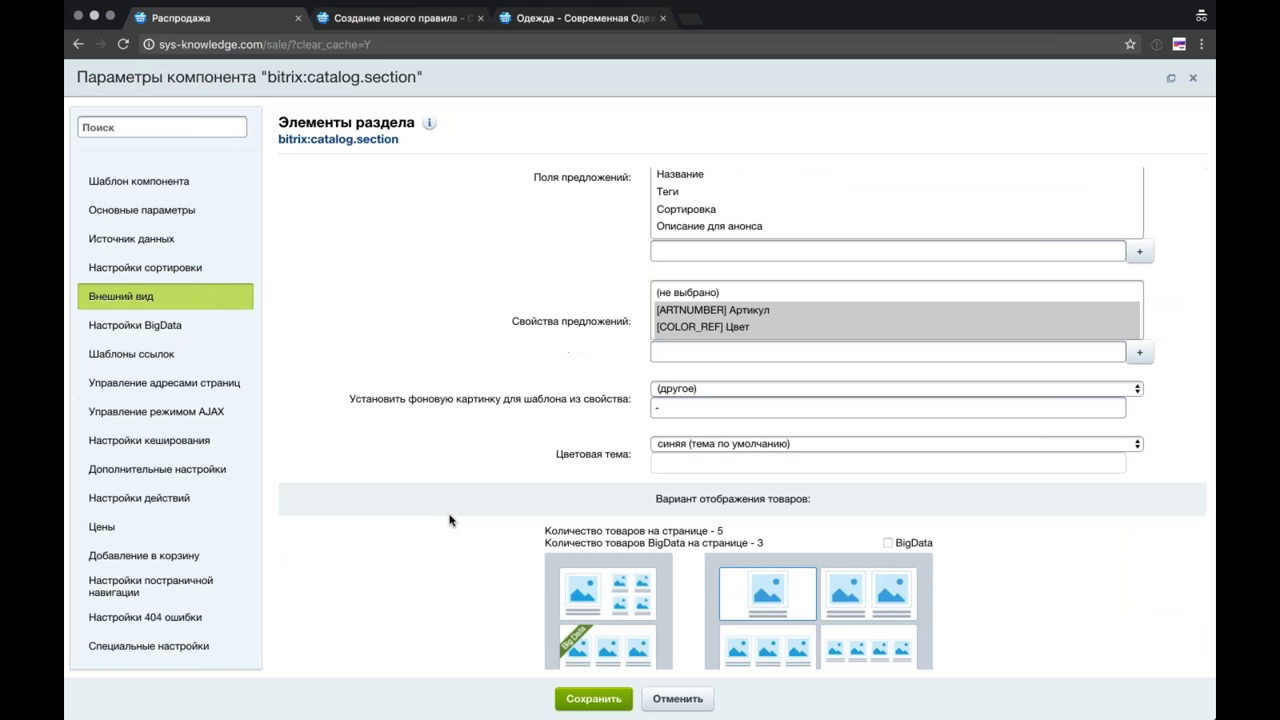
scroll(449, 520, "down", 8)
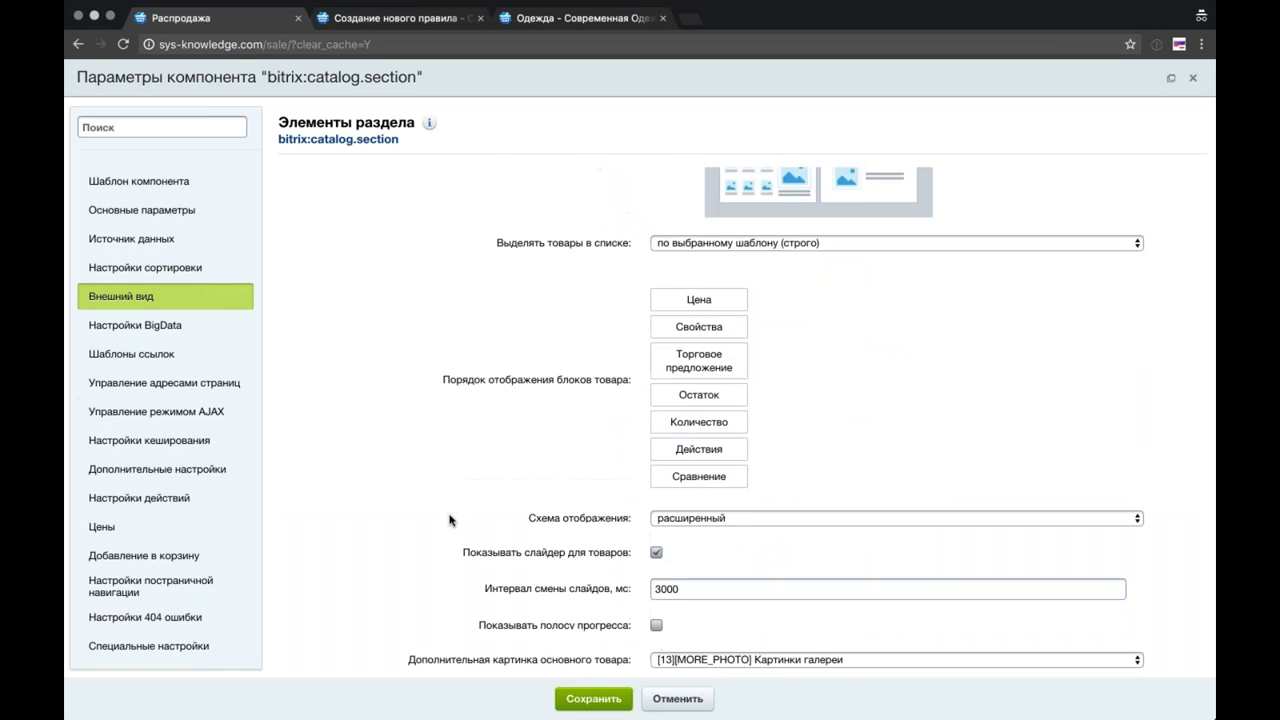
scroll(449, 520, "down", 6)
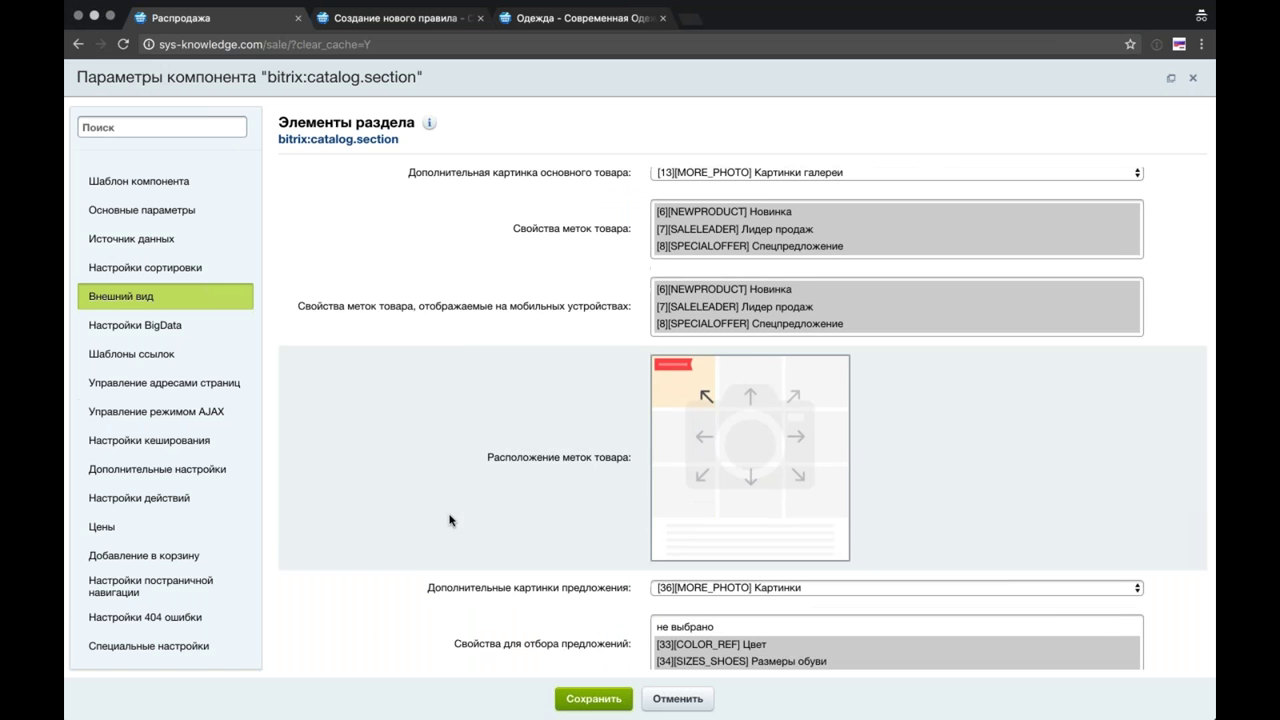
scroll(449, 520, "up", 1)
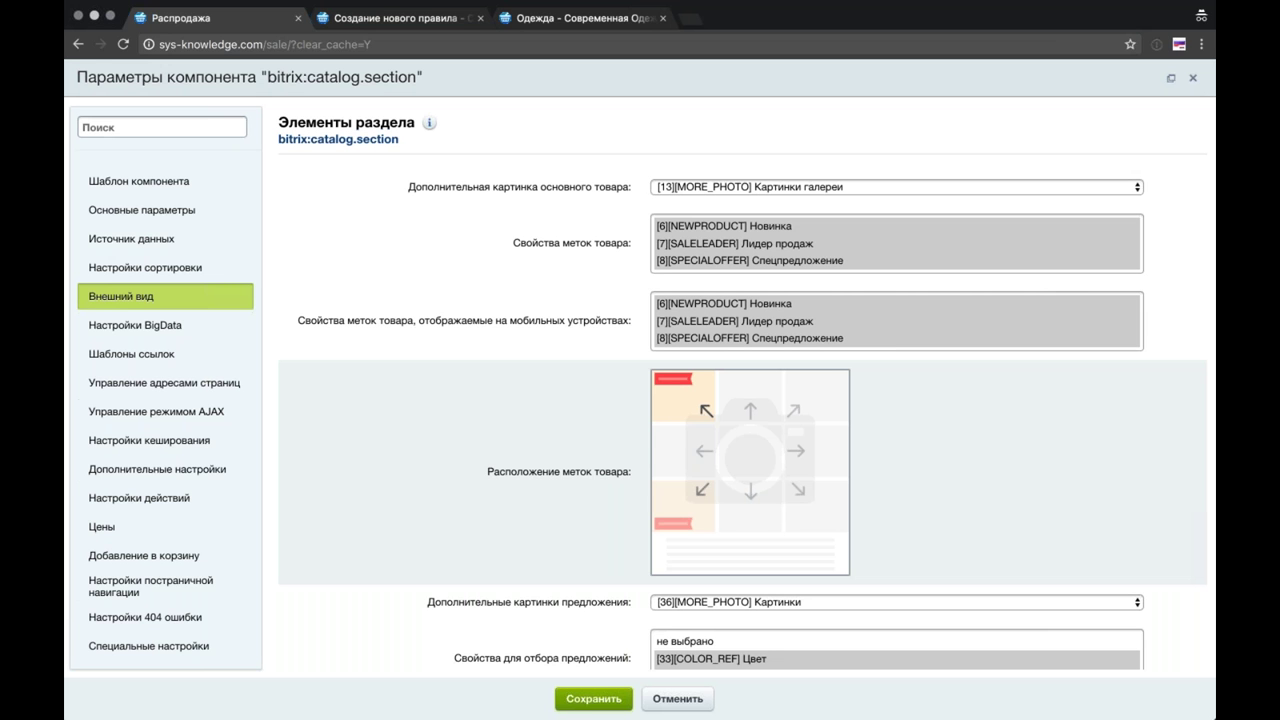
left_click(815, 450)
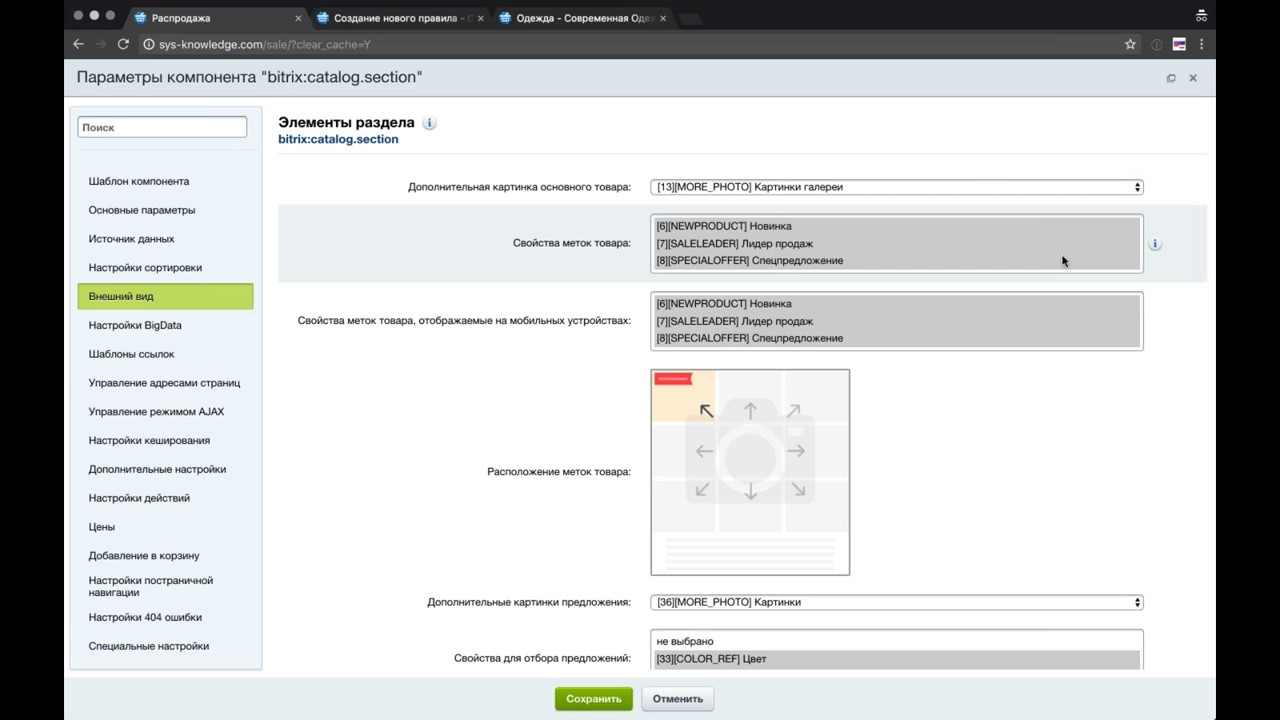
scroll(1062, 261, "up", 2)
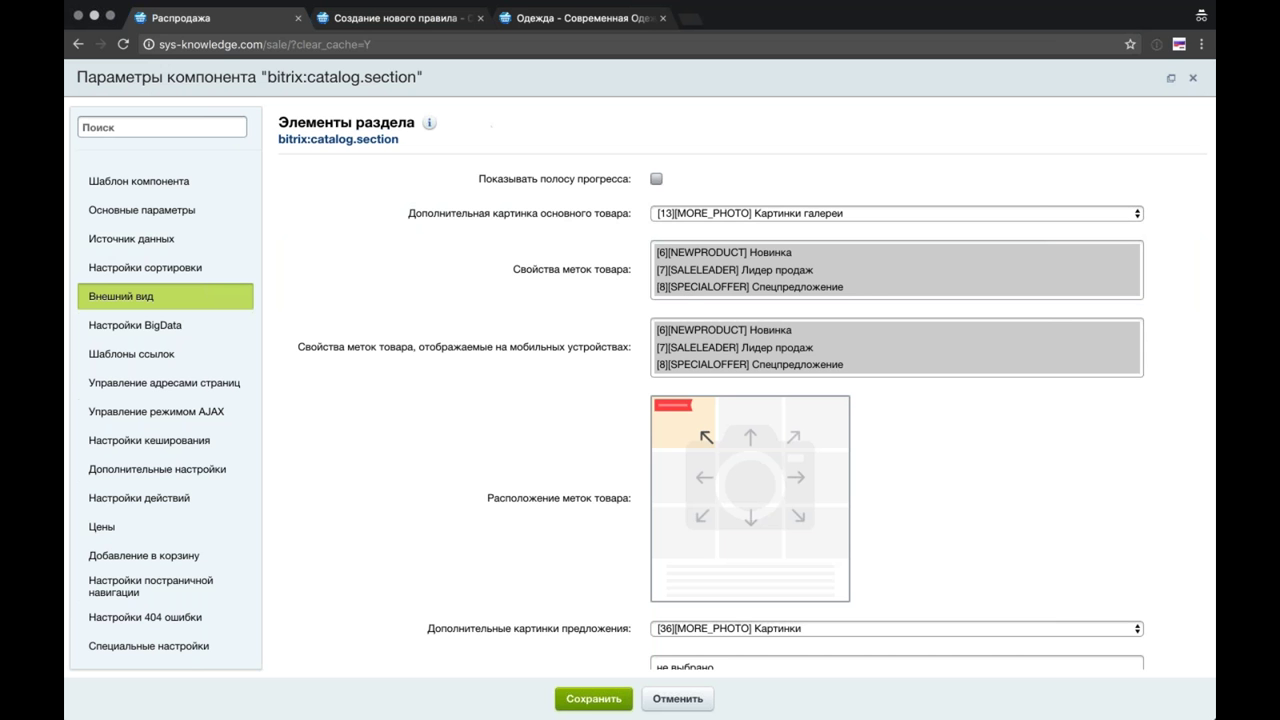
Step: Glance at the new basket rule, then leave the component parameters and the sale.php editor without saving
left_click(395, 18)
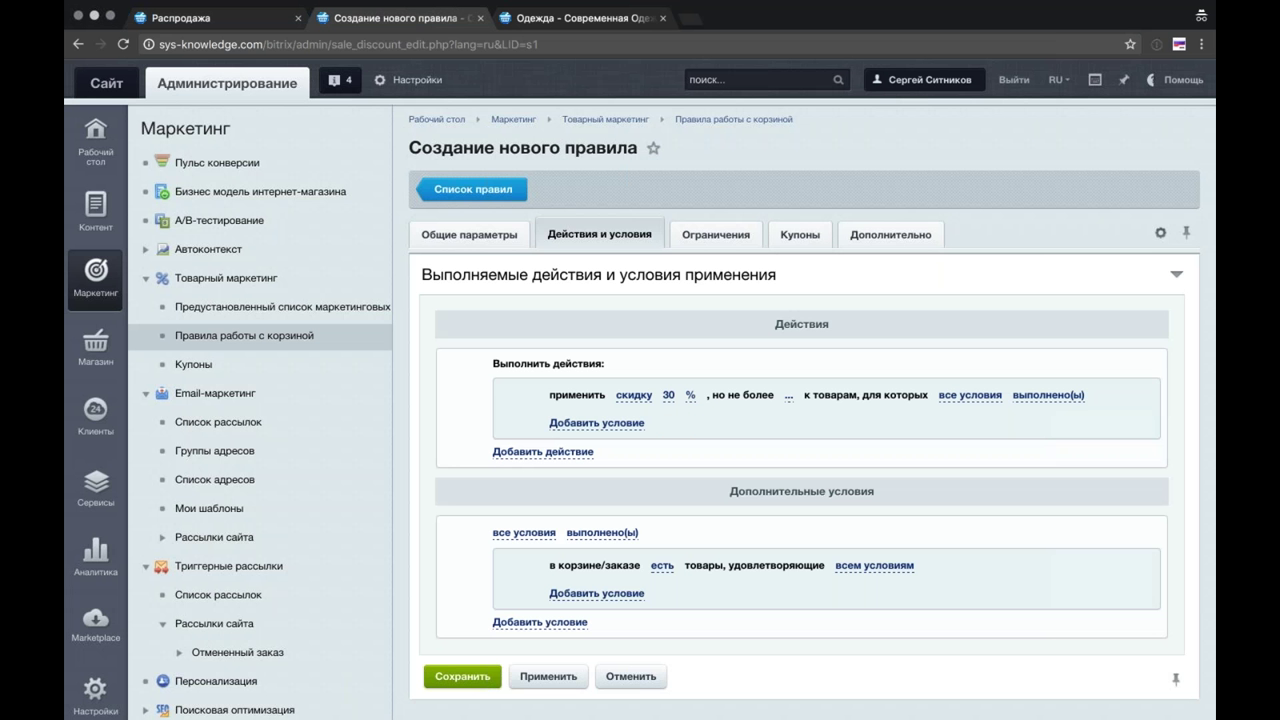
left_click(215, 18)
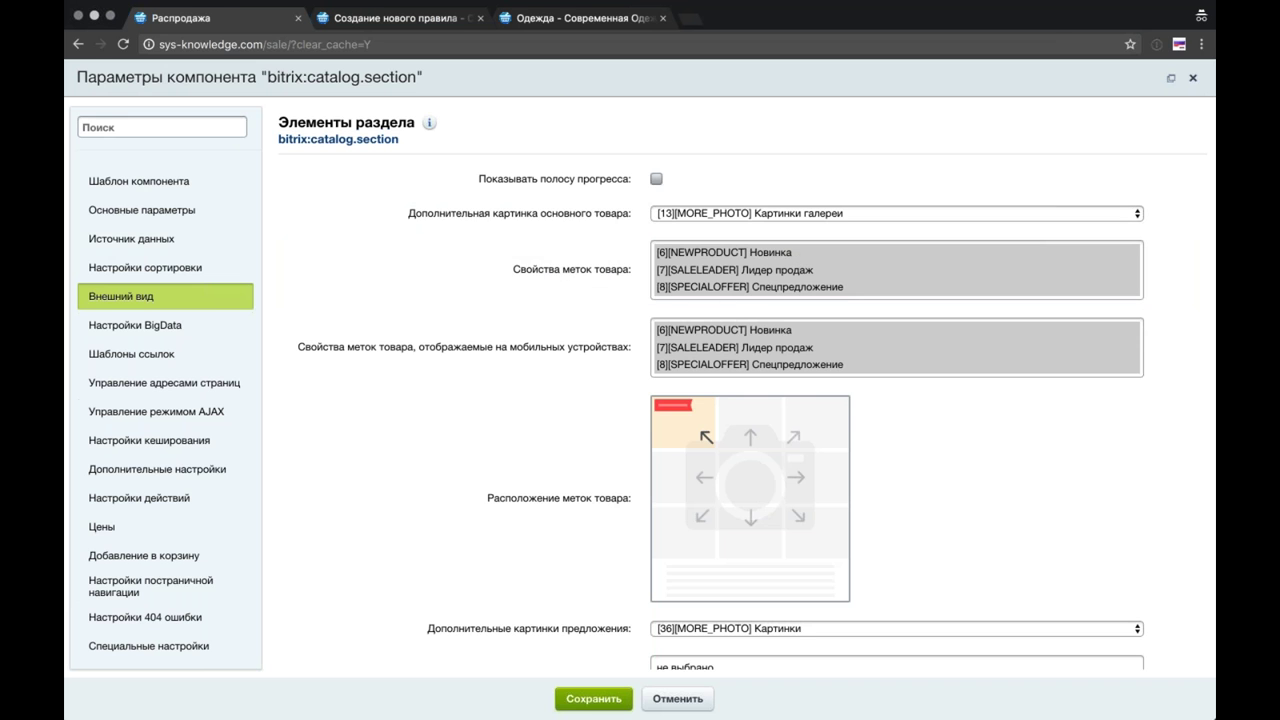
left_click(1192, 80)
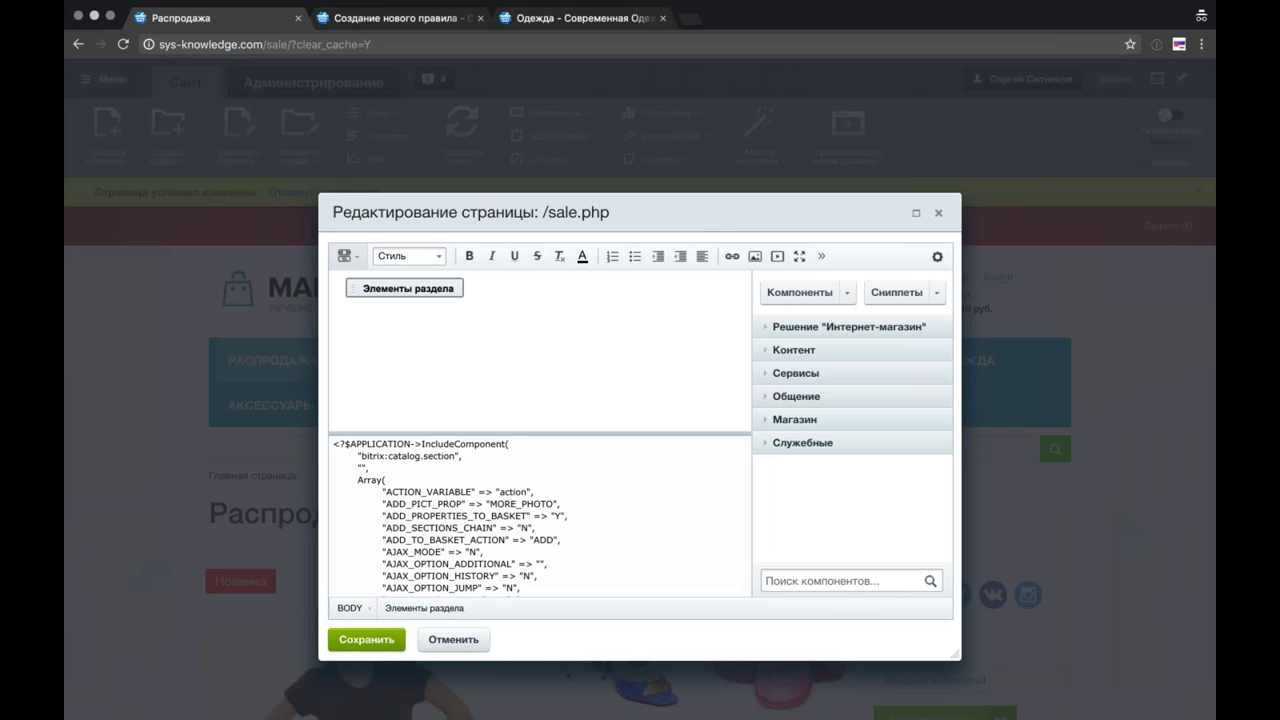
left_click(453, 640)
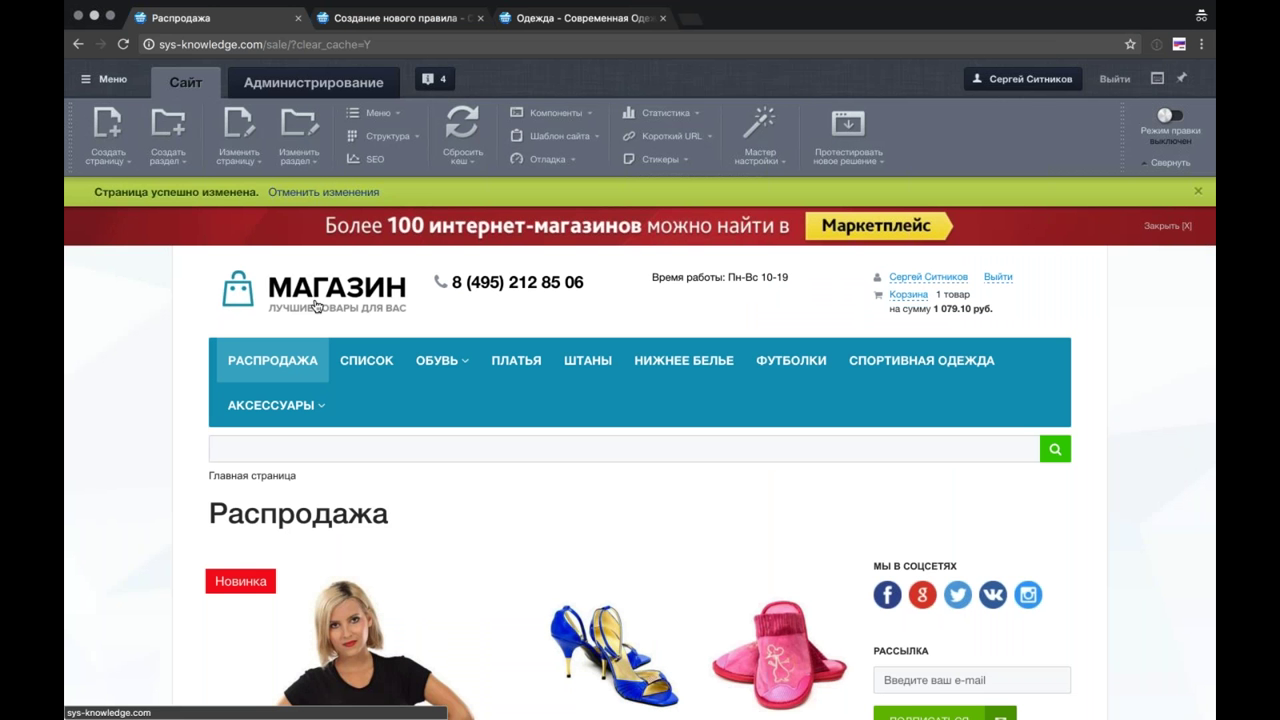
Step: Go to the Список page and open its Элементы раздела component parameters for editing in a maximized window
left_click(376, 358)
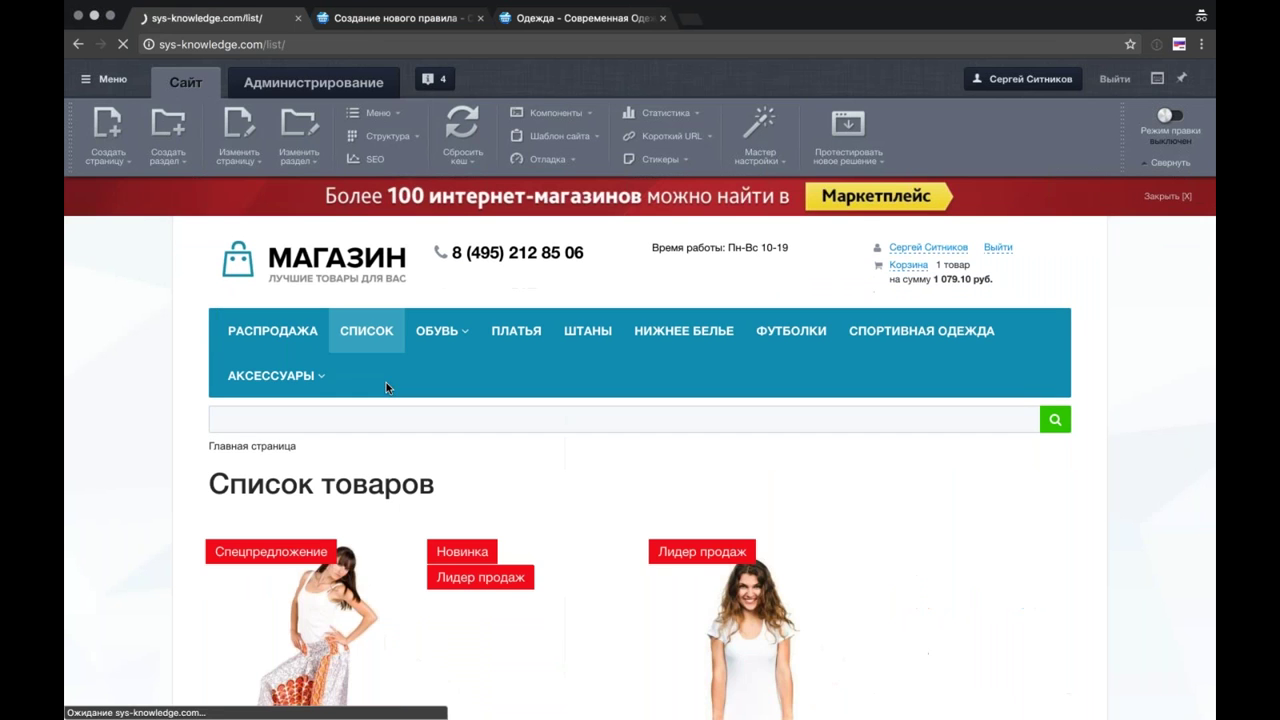
scroll(158, 449, "down", 6)
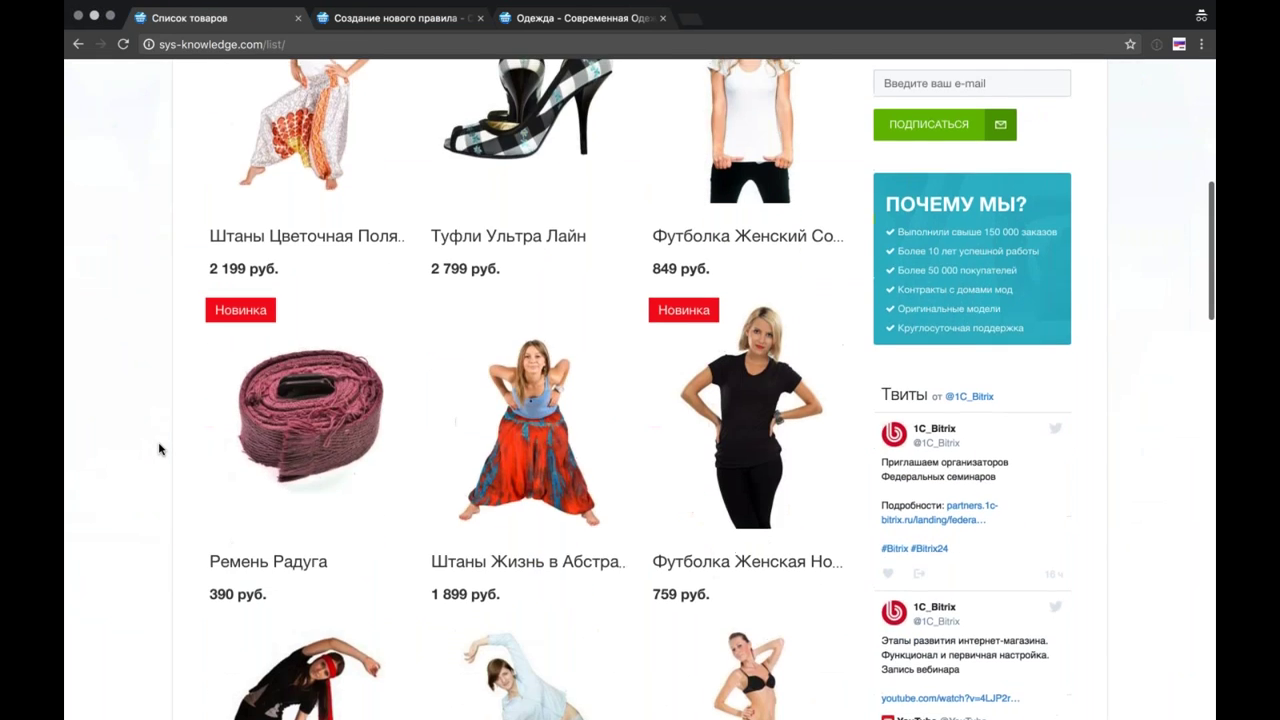
scroll(158, 449, "up", 5)
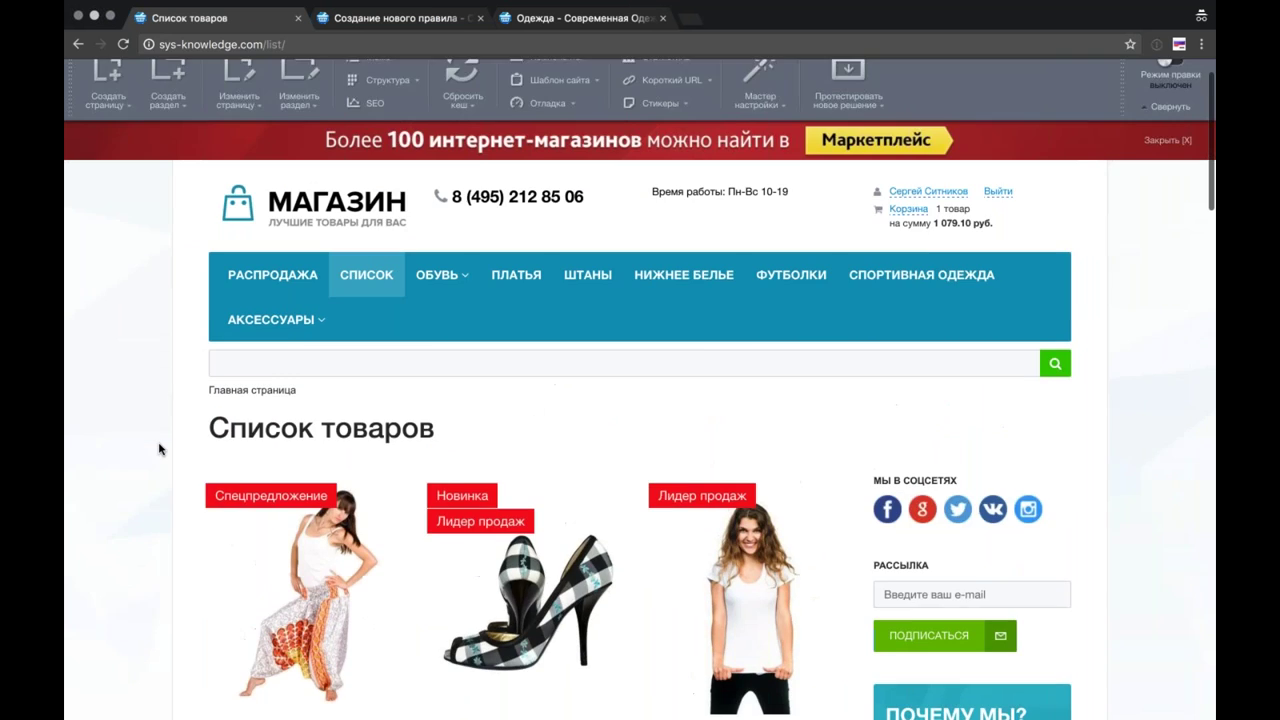
scroll(158, 449, "up", 1)
left_click(237, 128)
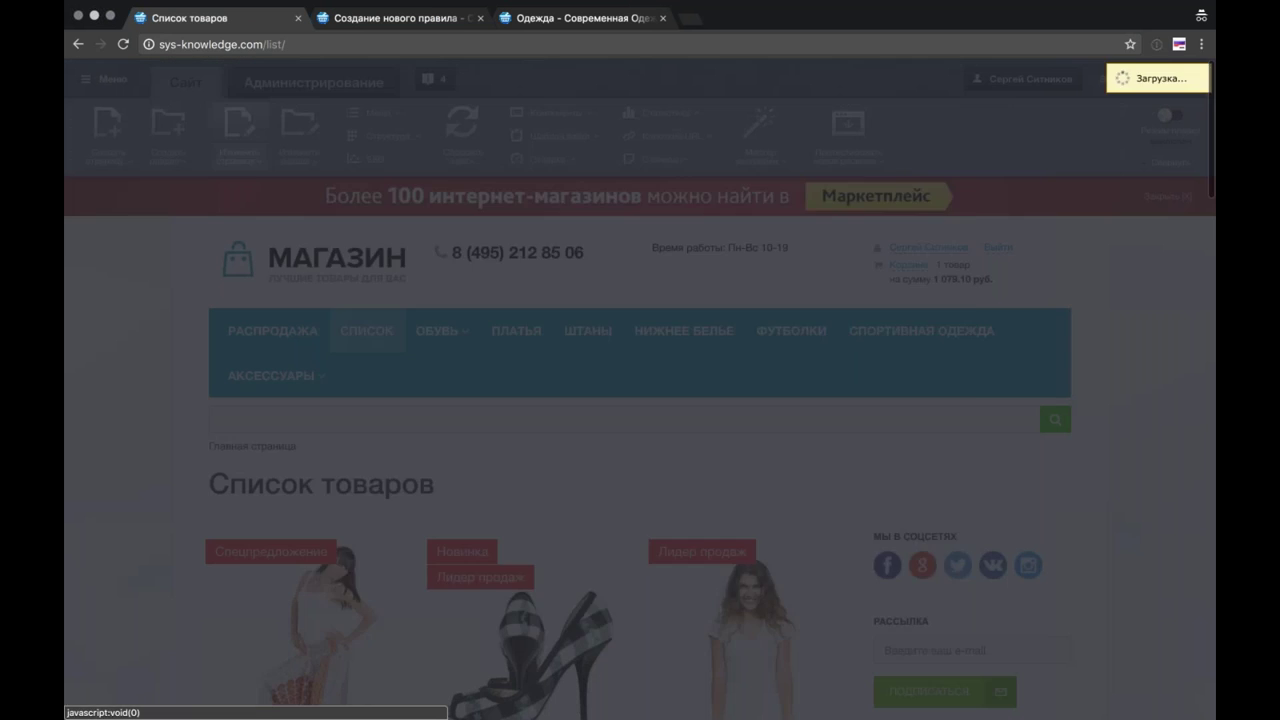
double_click(407, 265)
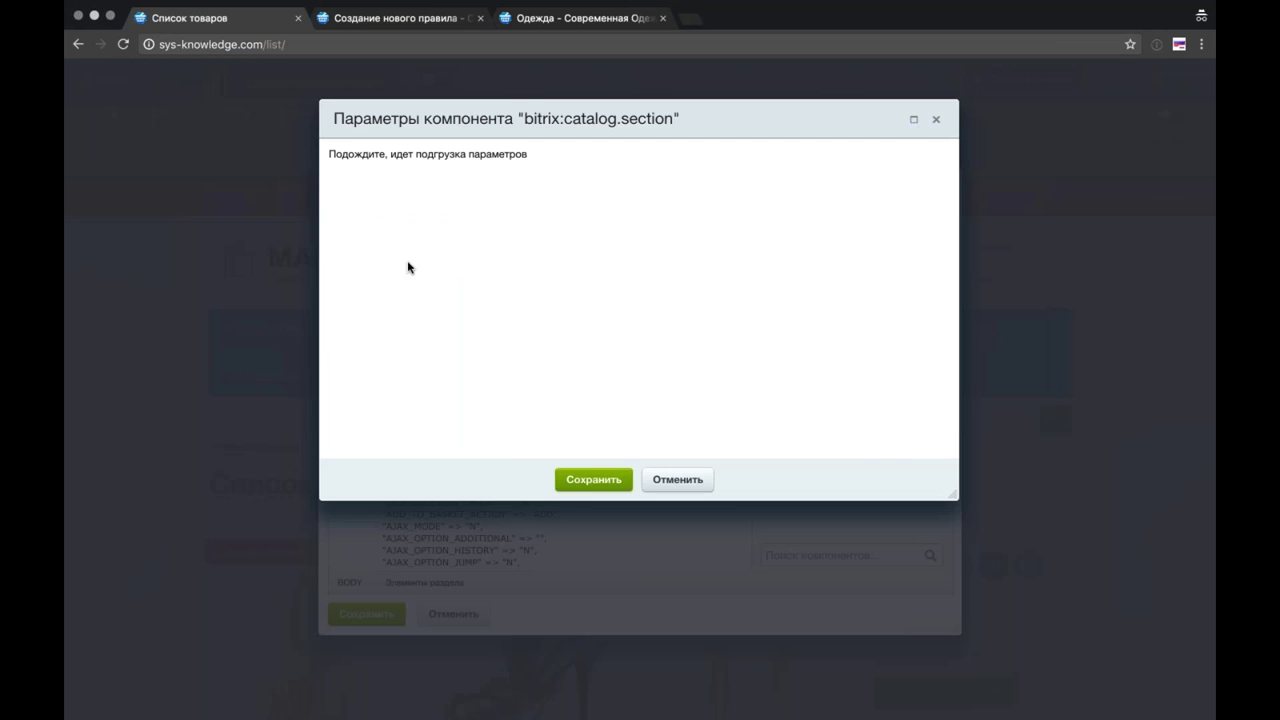
left_click(913, 119)
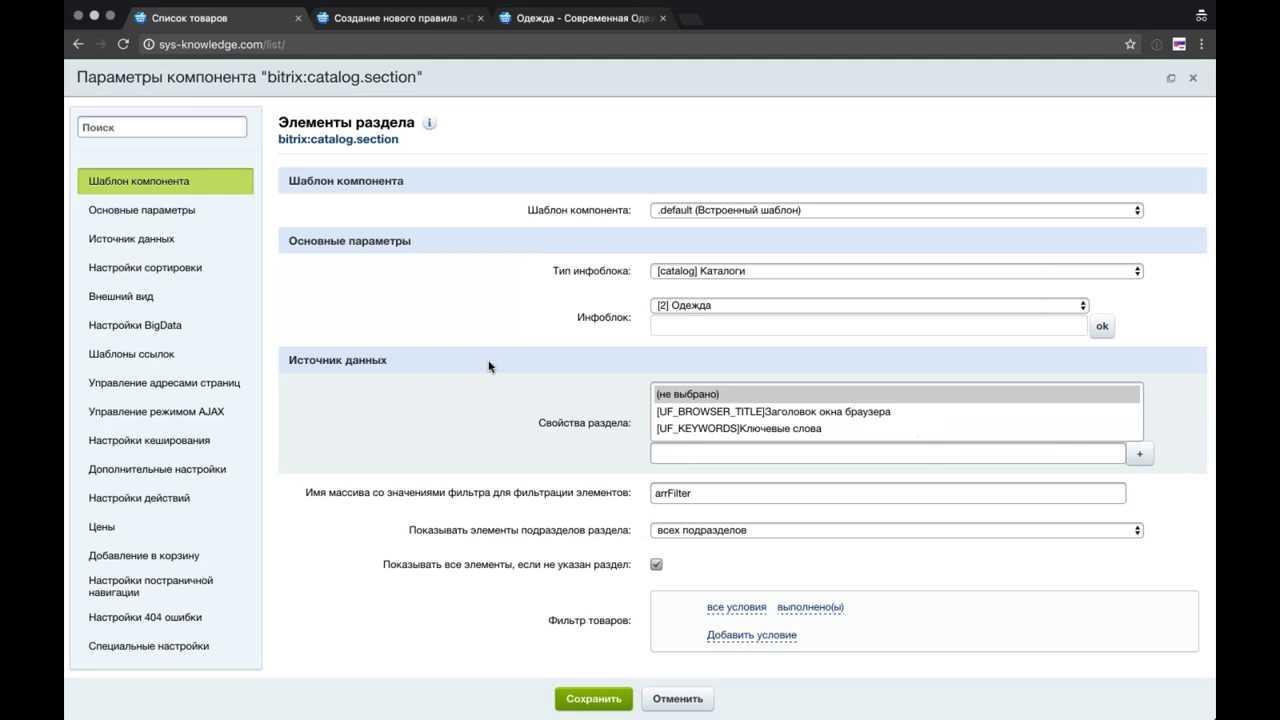
Step: Select [SALE] Распродажа as a displayed product property in the product list component's appearance settings
scroll(489, 366, "down", 10)
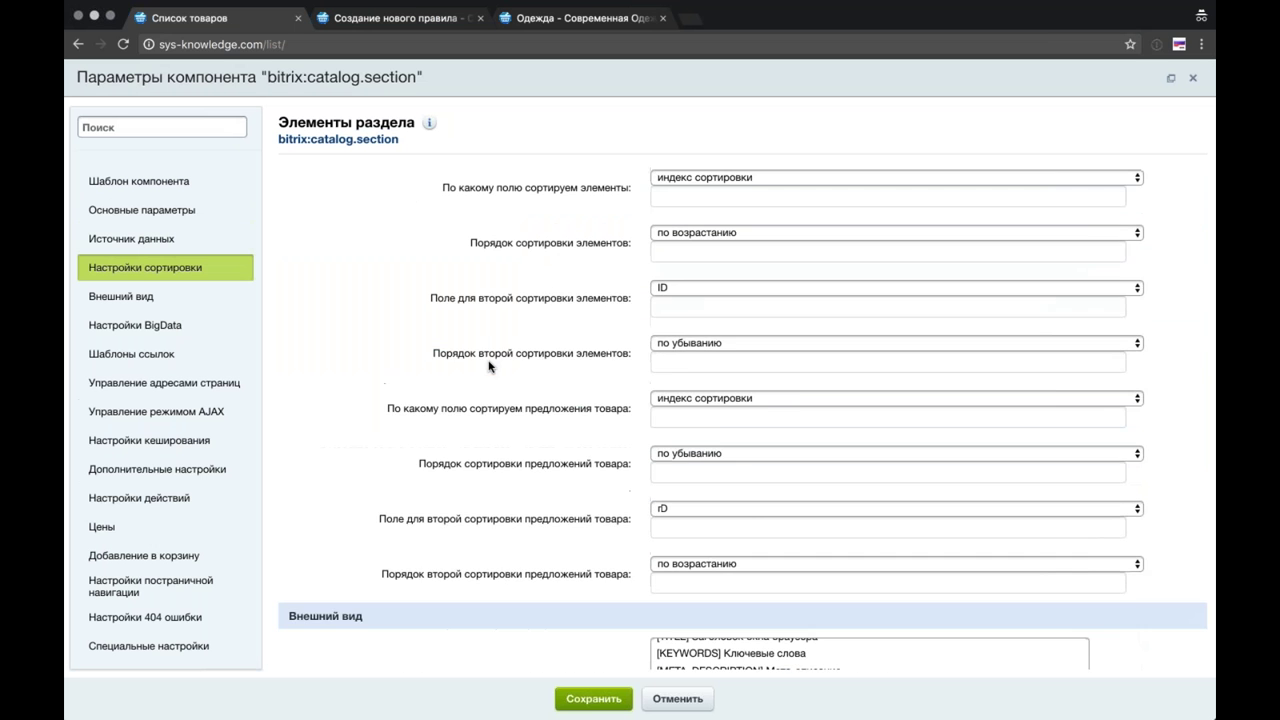
scroll(489, 366, "down", 10)
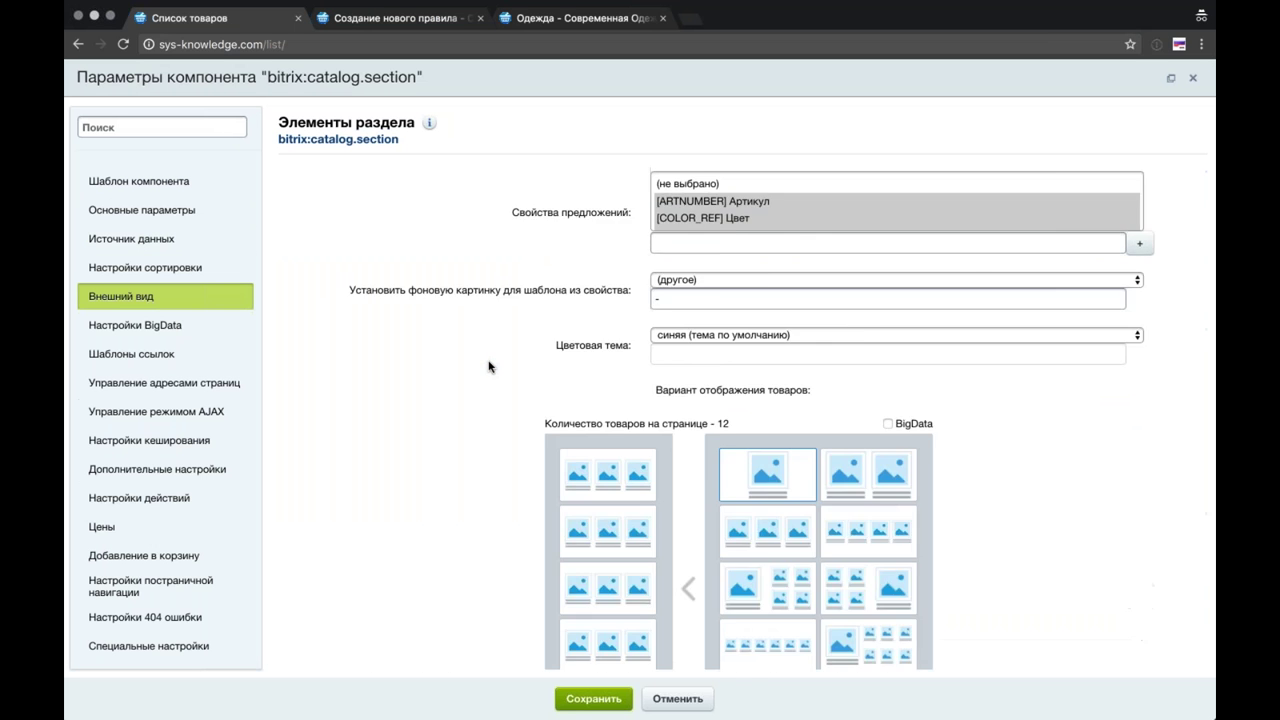
scroll(495, 365, "down", 2)
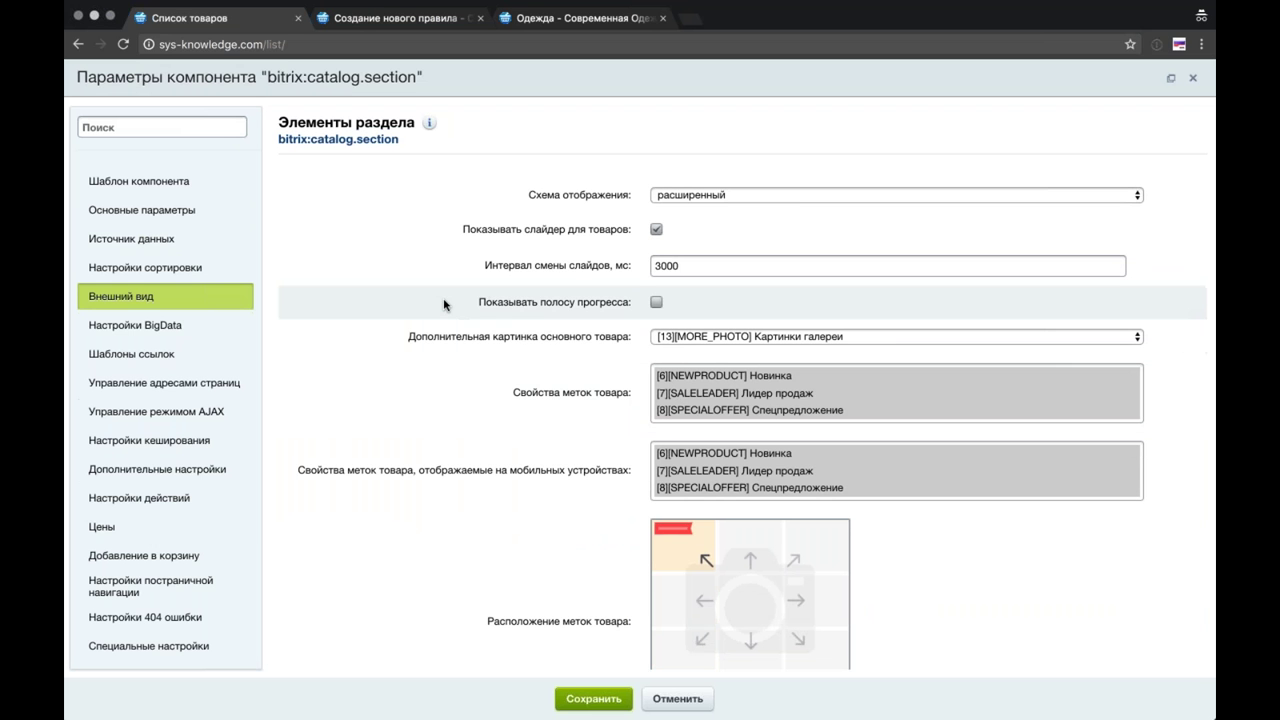
scroll(445, 305, "down", 2)
scroll(445, 305, "up", 15)
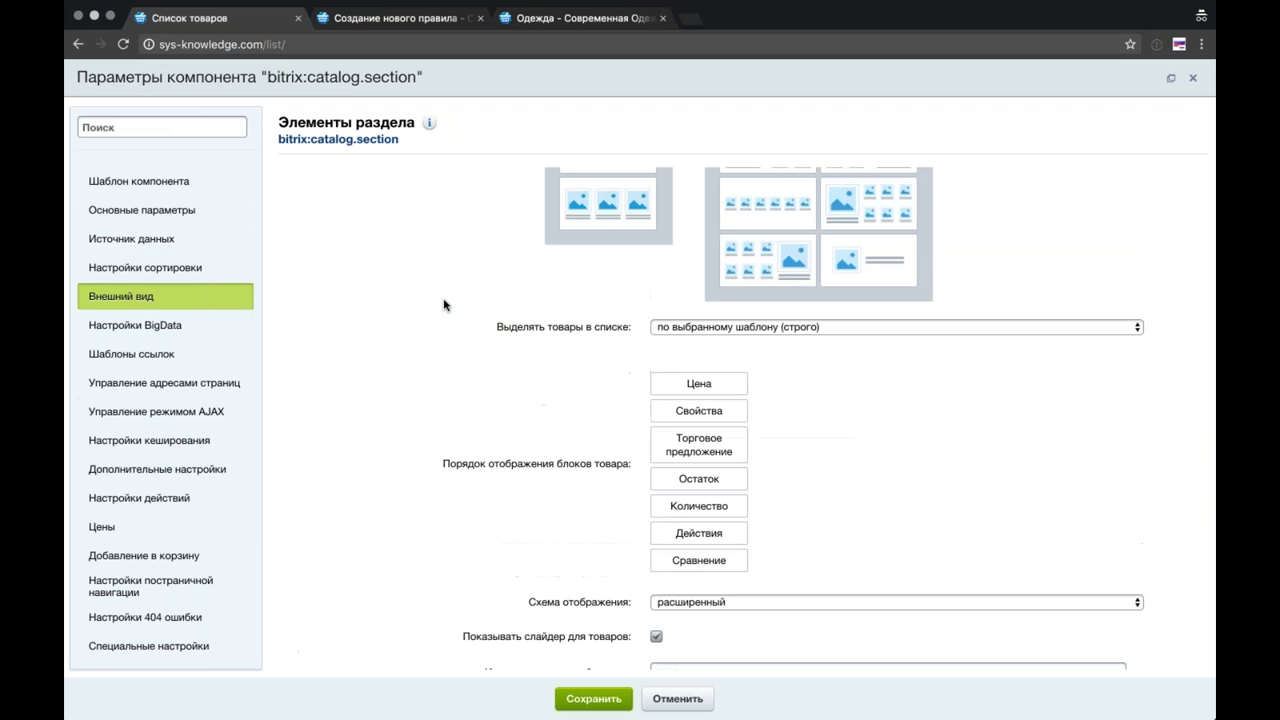
scroll(445, 305, "up", 5)
scroll(445, 305, "down", 3)
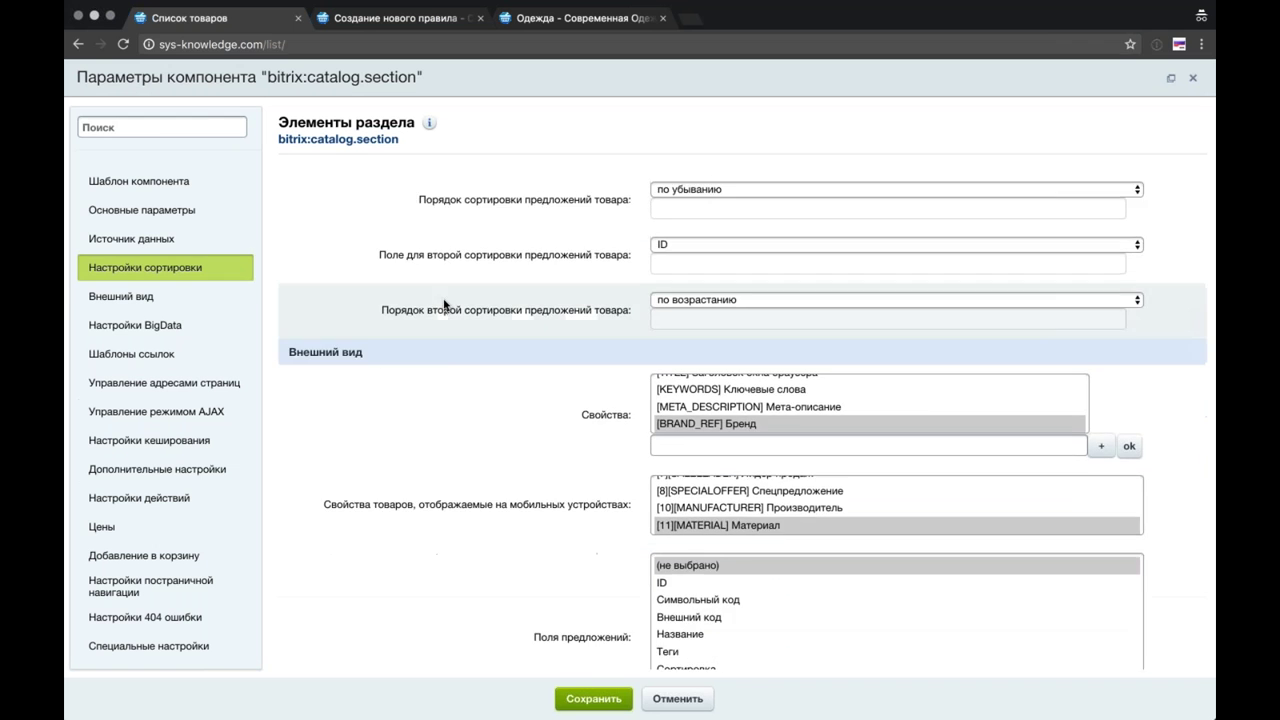
scroll(444, 305, "down", 3)
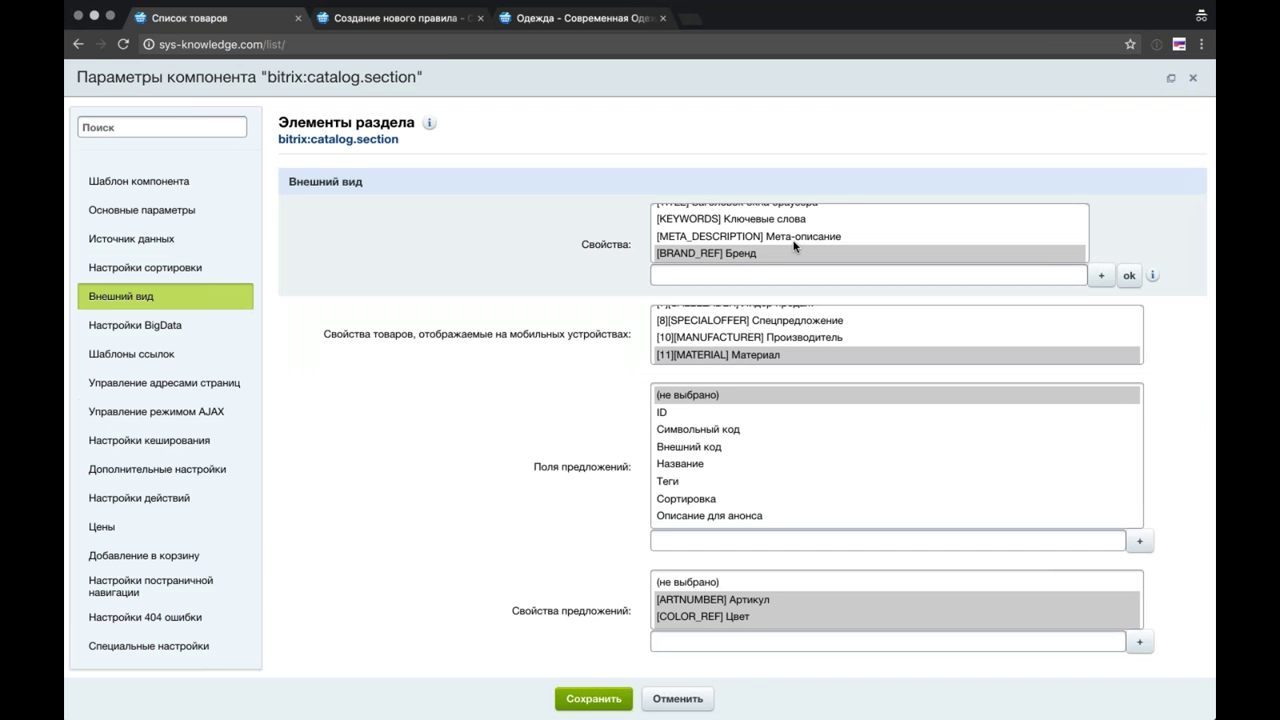
scroll(794, 240, "down", 4)
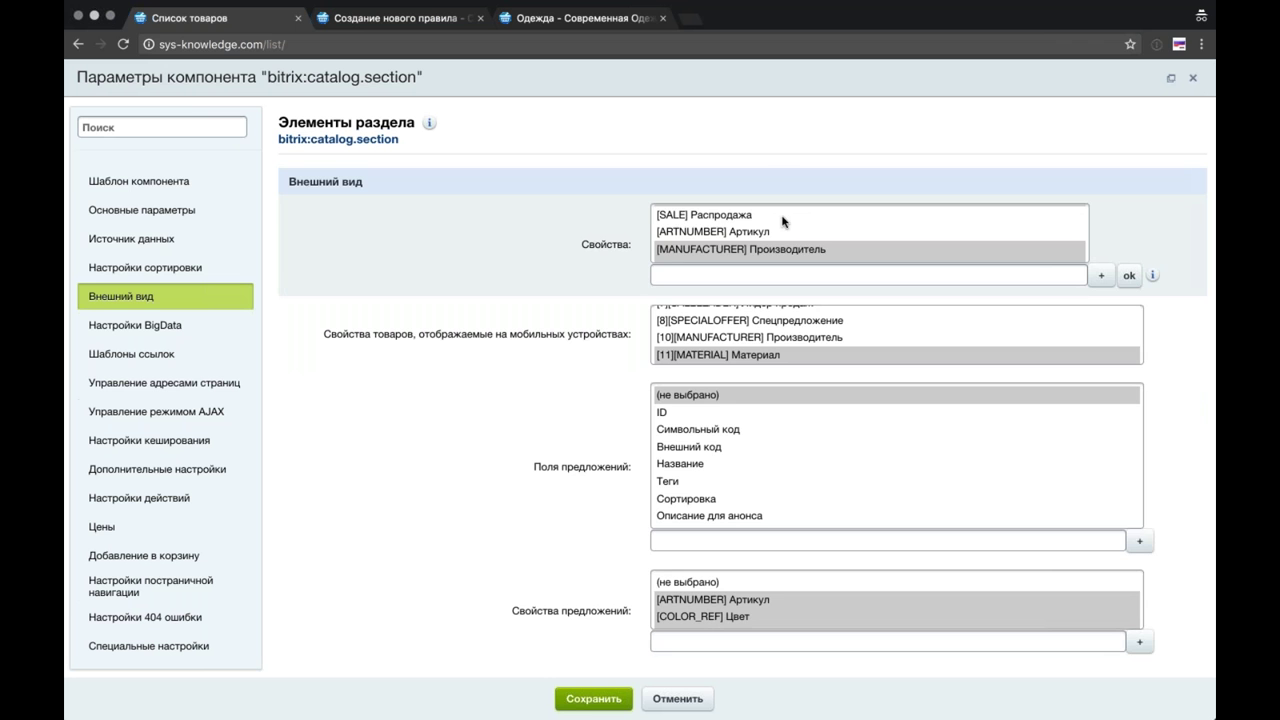
left_click(783, 216)
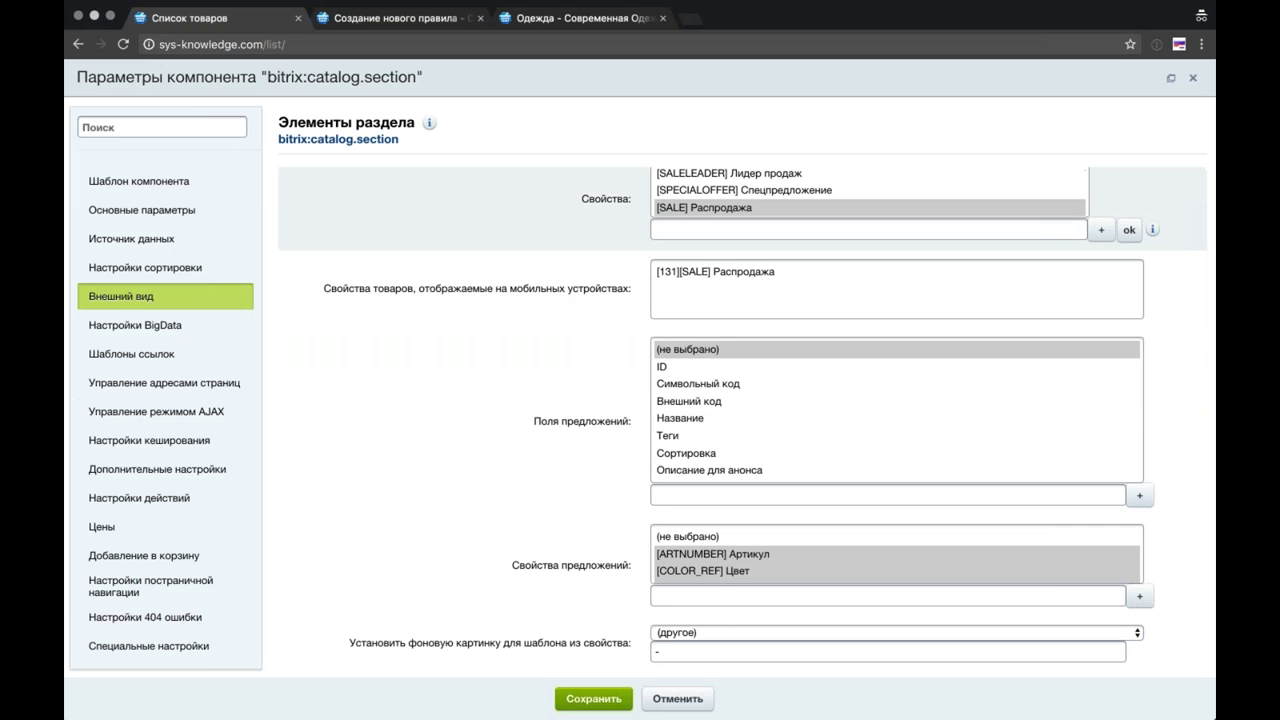
Step: Select Новинка, Лидер продаж and Спецпредложение among the displayed product properties and check the label property settings
scroll(827, 174, "up", 10)
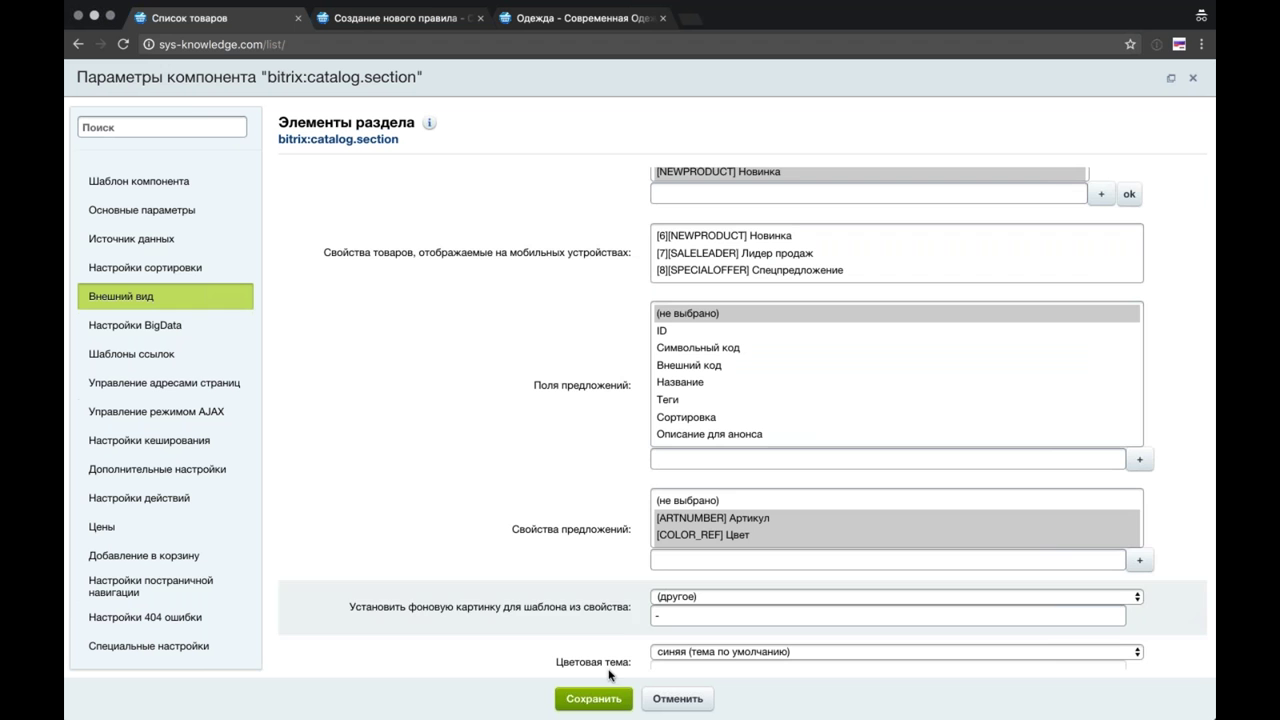
scroll(742, 418, "up", 3)
scroll(742, 418, "down", 10)
scroll(742, 418, "down", 8)
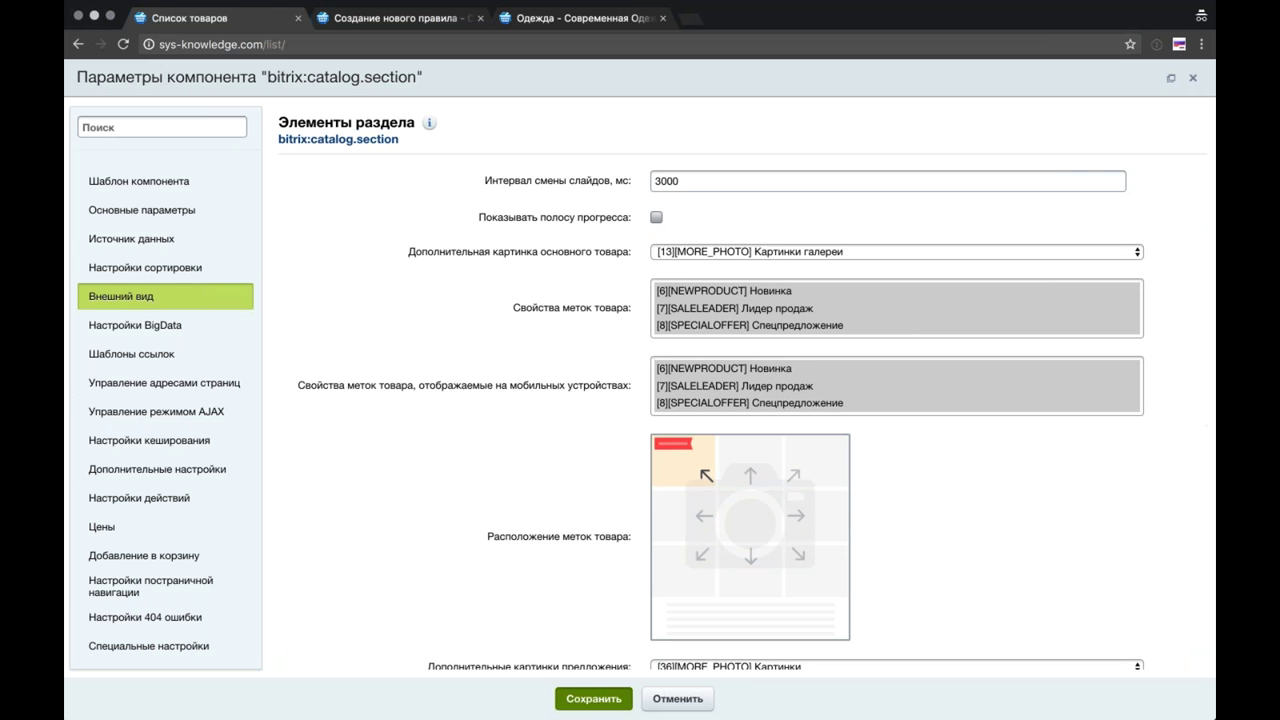
Step: Save the component parameters and the edited Список page, then check the labels on the product cards
left_click(594, 698)
left_click(366, 615)
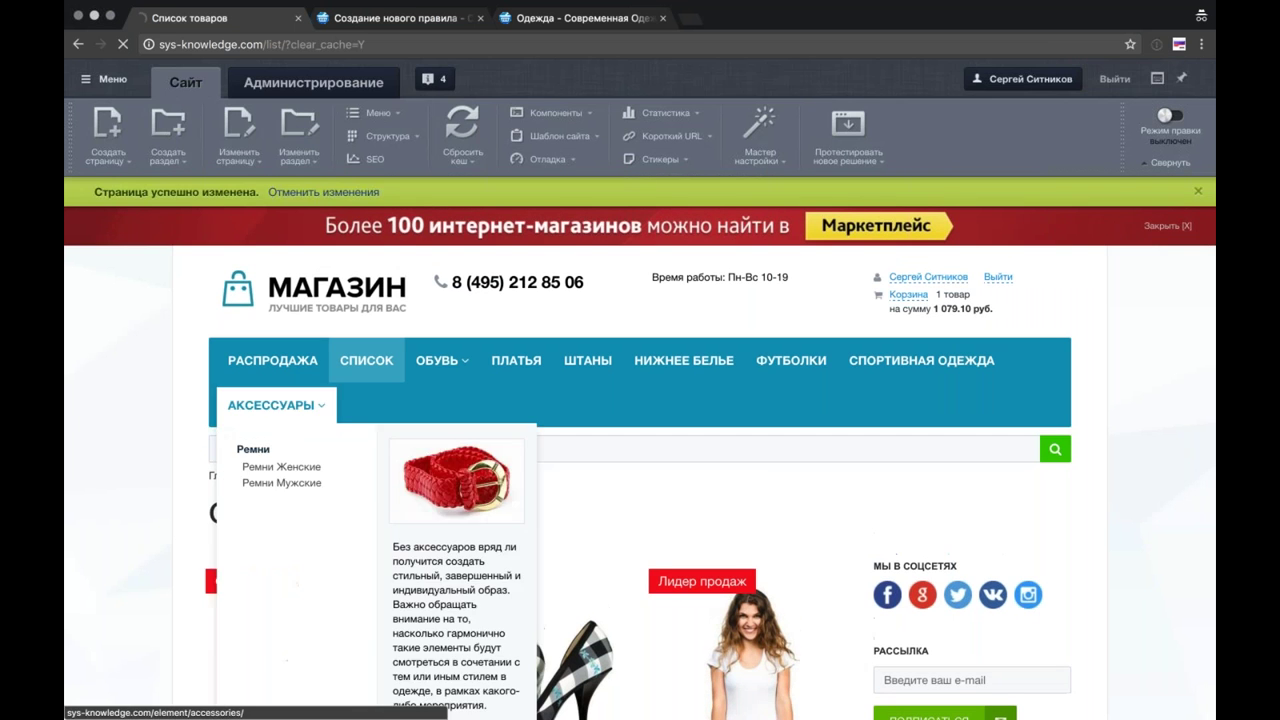
scroll(146, 428, "down", 4)
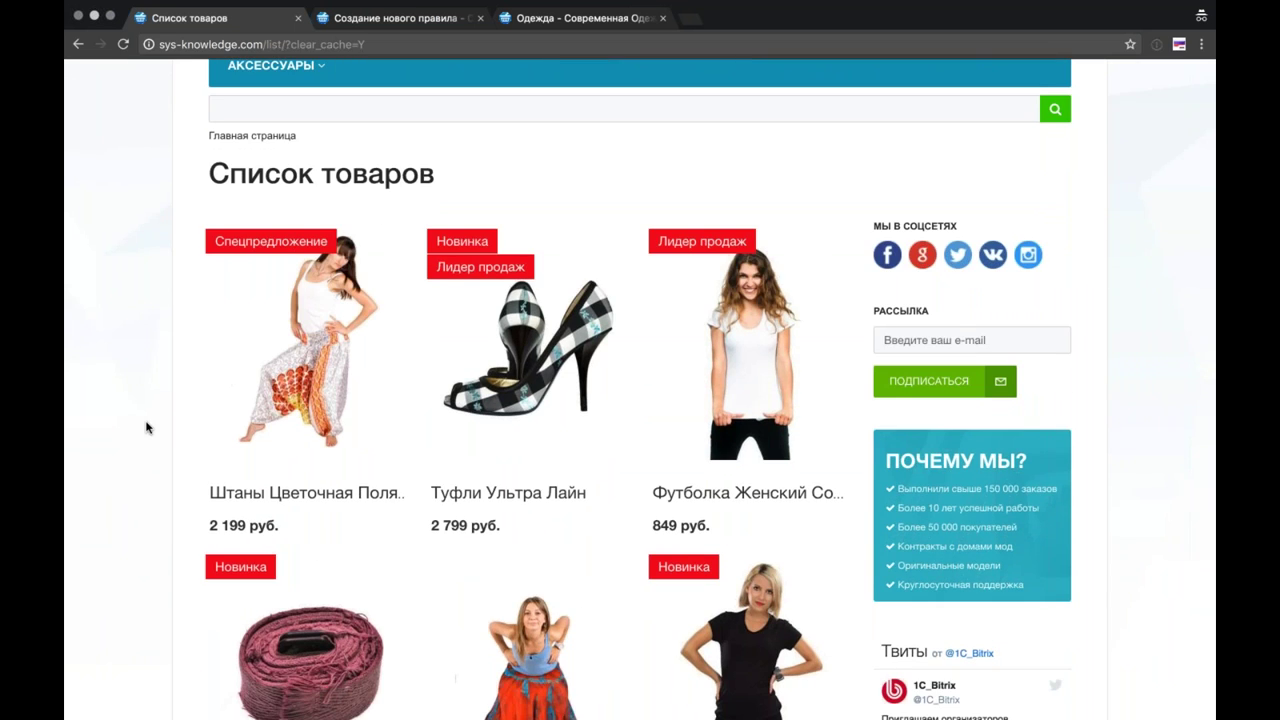
scroll(146, 428, "down", 1)
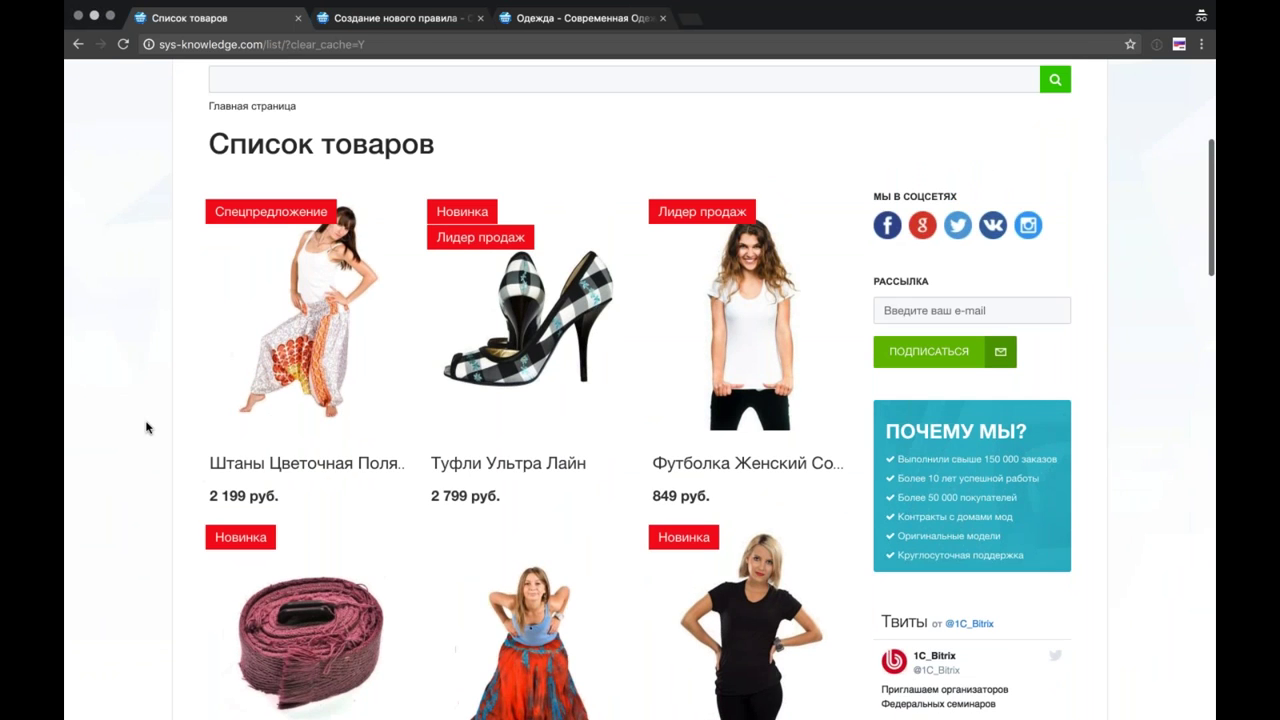
Step: Switch to the administration section and open the element property settings of the Одежда catalog's information block
key("ctrl+Tab")
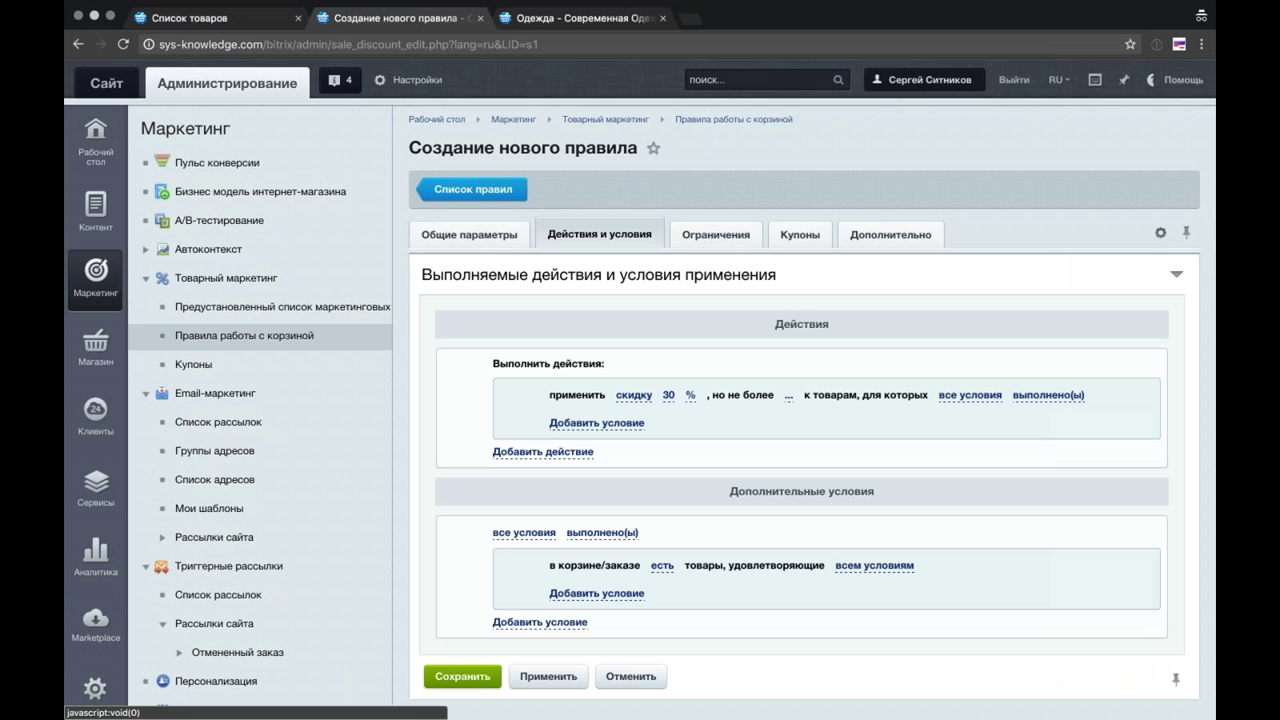
mouse_move(96, 210)
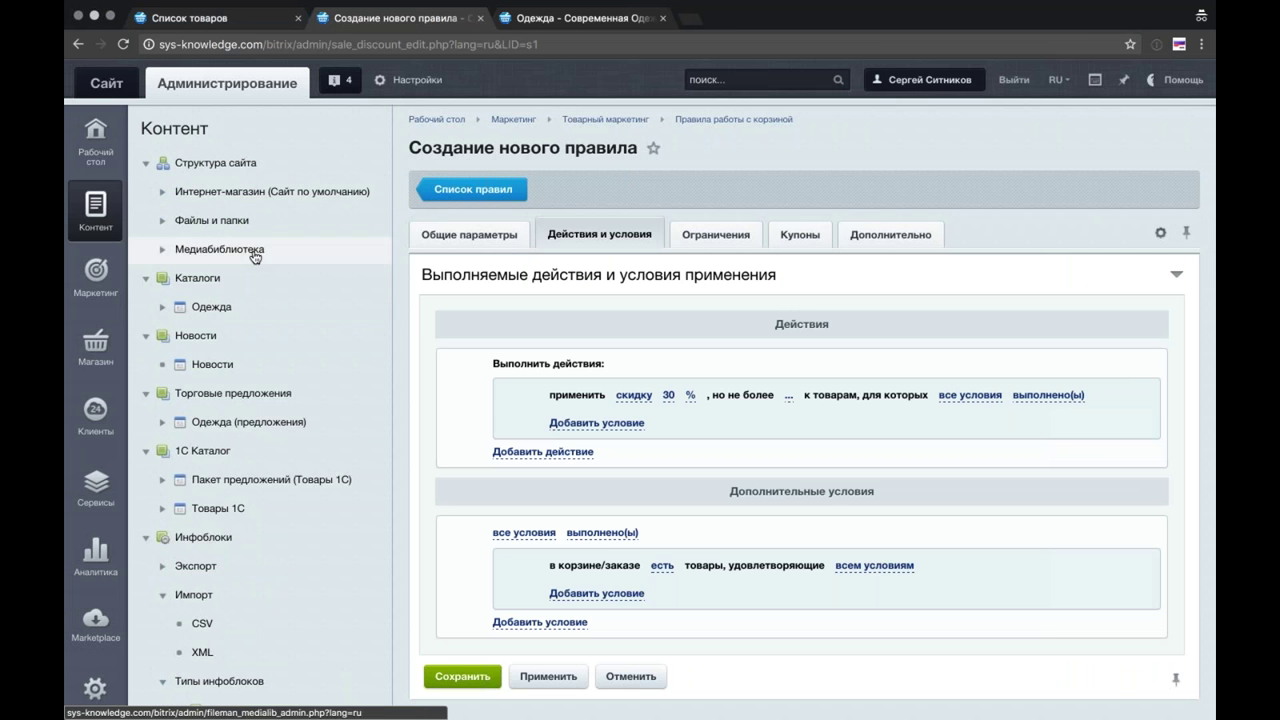
left_click(286, 221)
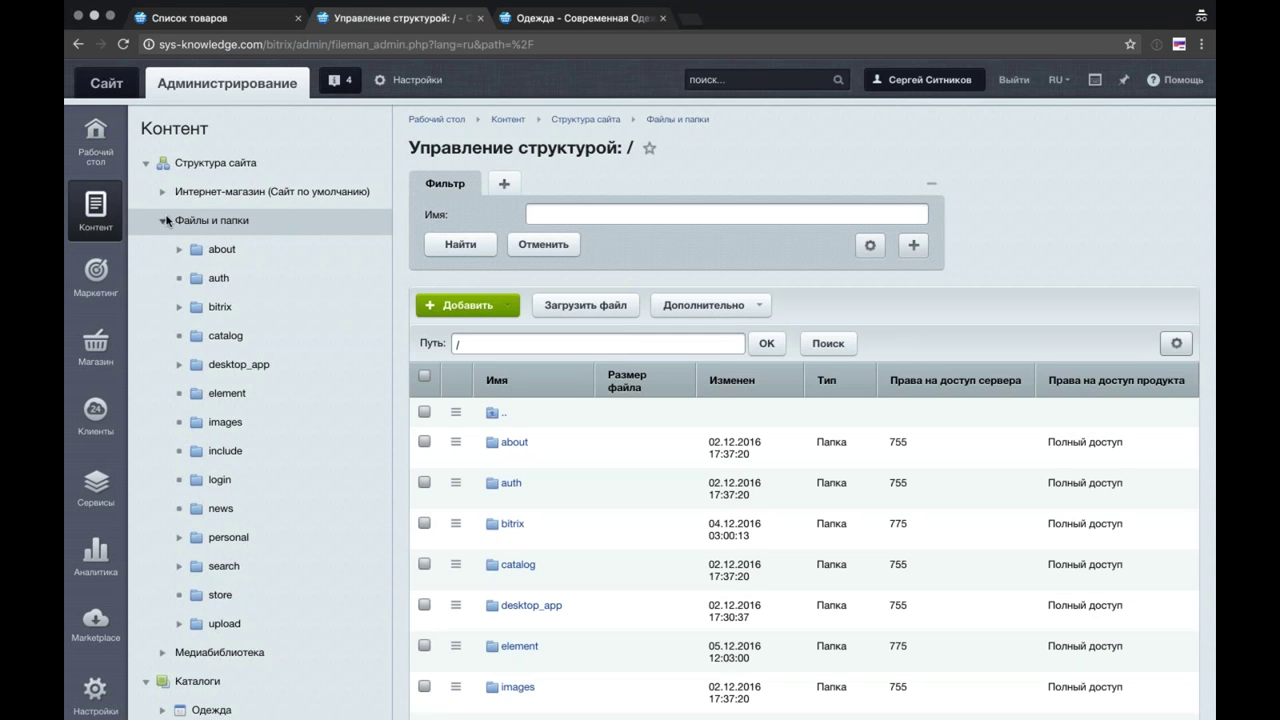
left_click(166, 220)
left_click(211, 307)
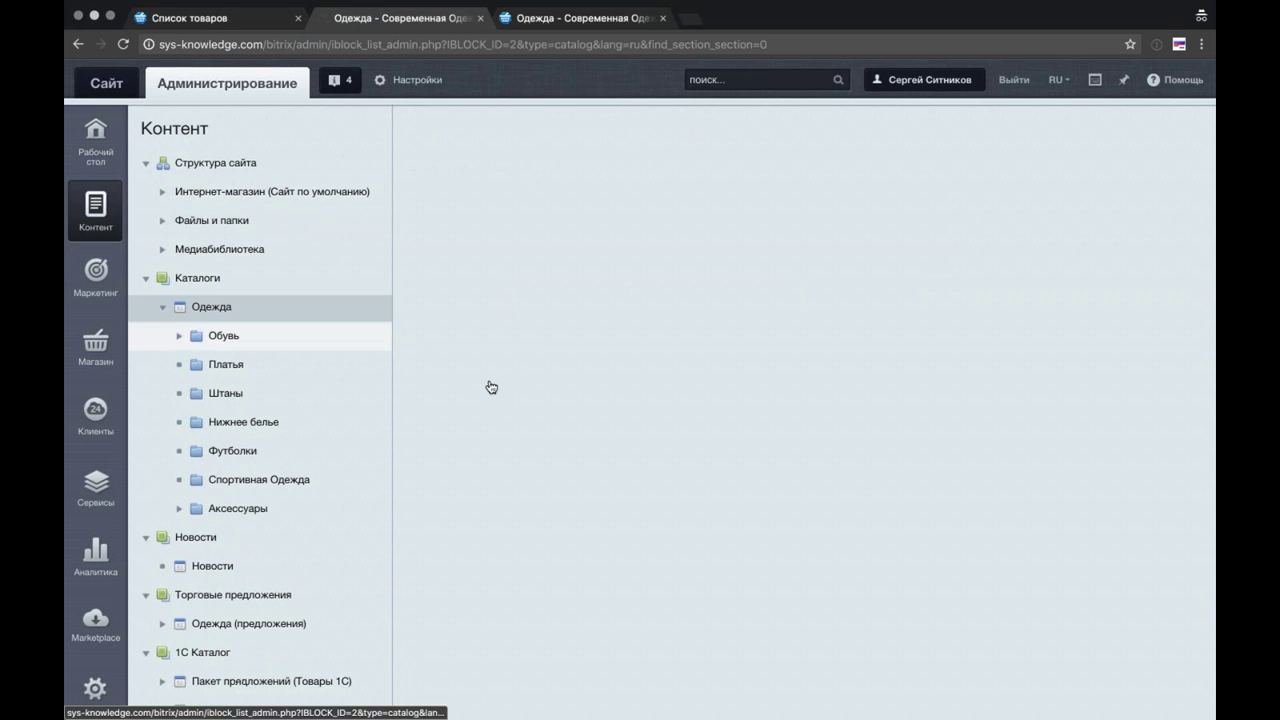
scroll(886, 427, "down", 1)
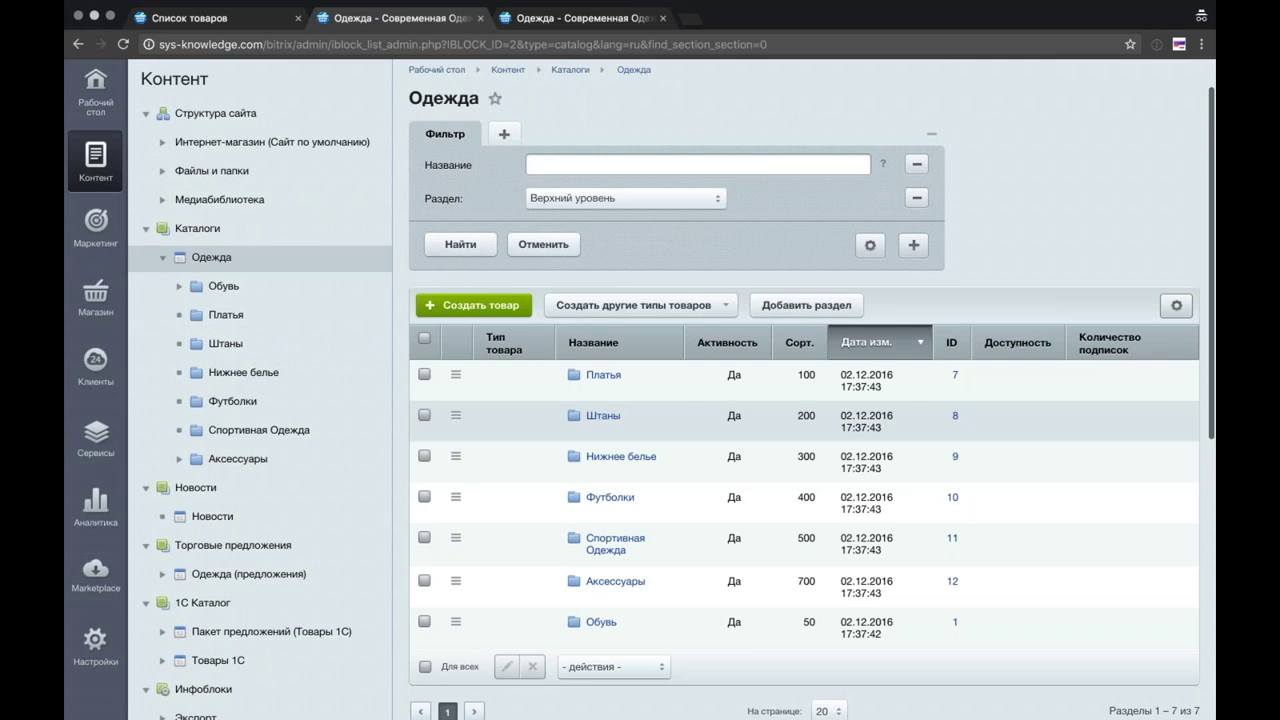
scroll(886, 427, "down", 3)
left_click(936, 648)
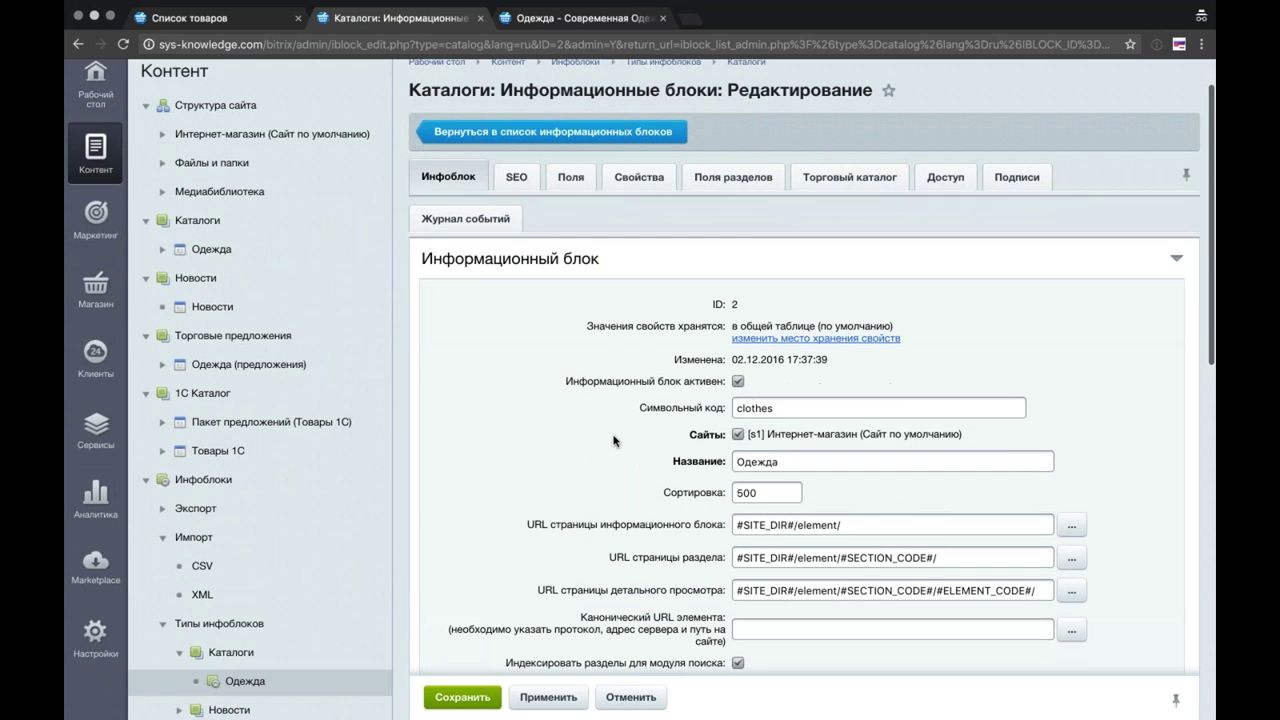
left_click(630, 177)
Step: Rename the Лидер продаж property (code SALELEADER) to Вечернее and apply the change to the information block
scroll(630, 177, "down", 1)
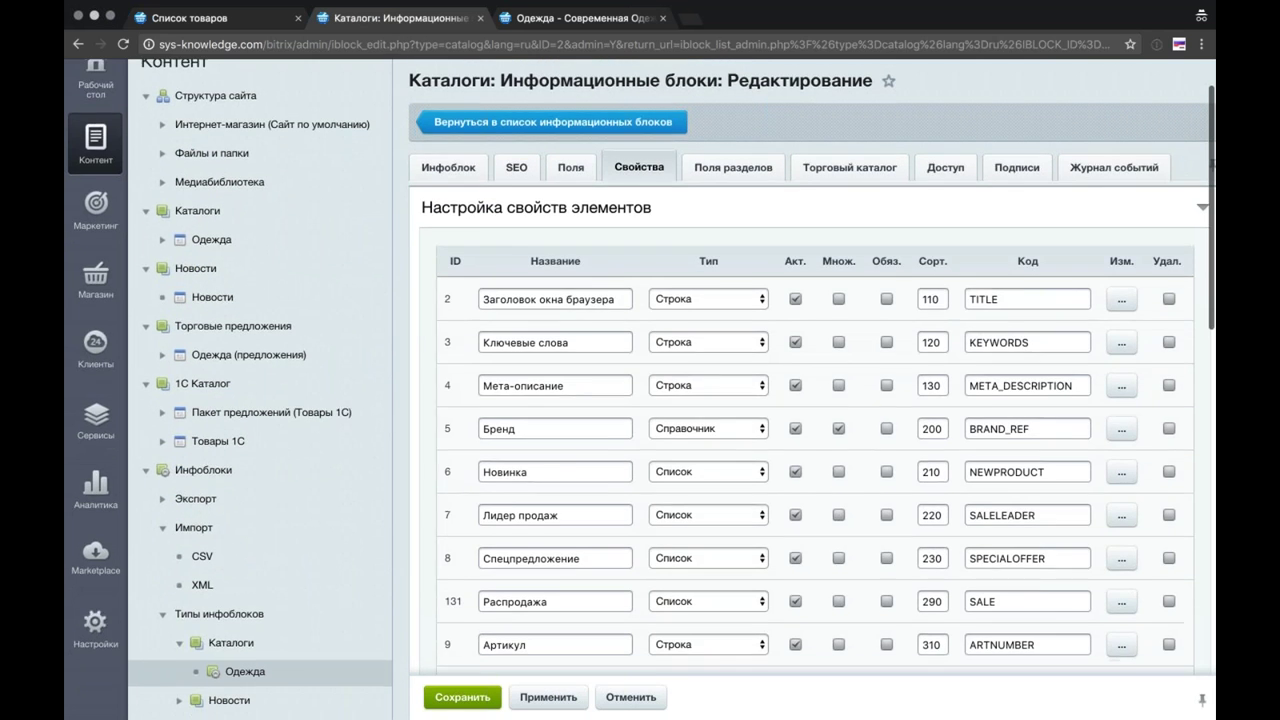
scroll(977, 303, "down", 6)
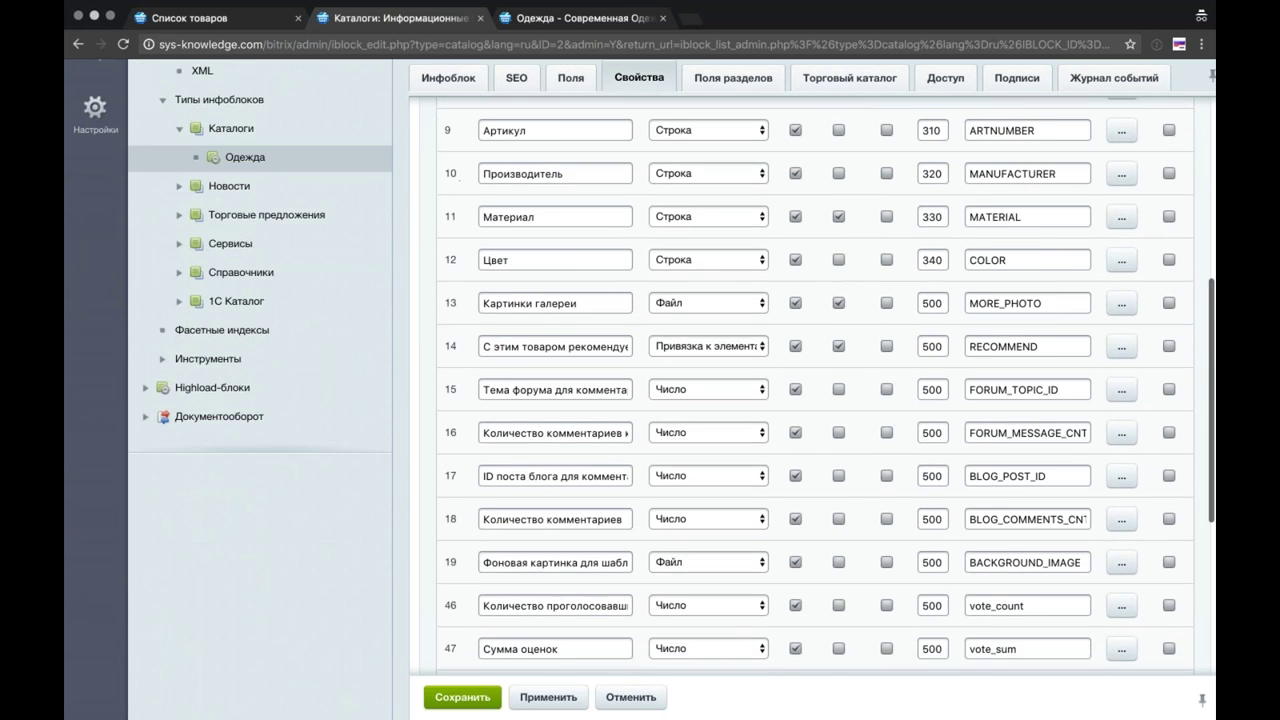
scroll(974, 303, "down", 3)
scroll(800, 390, "up", 5)
scroll(800, 390, "up", 1)
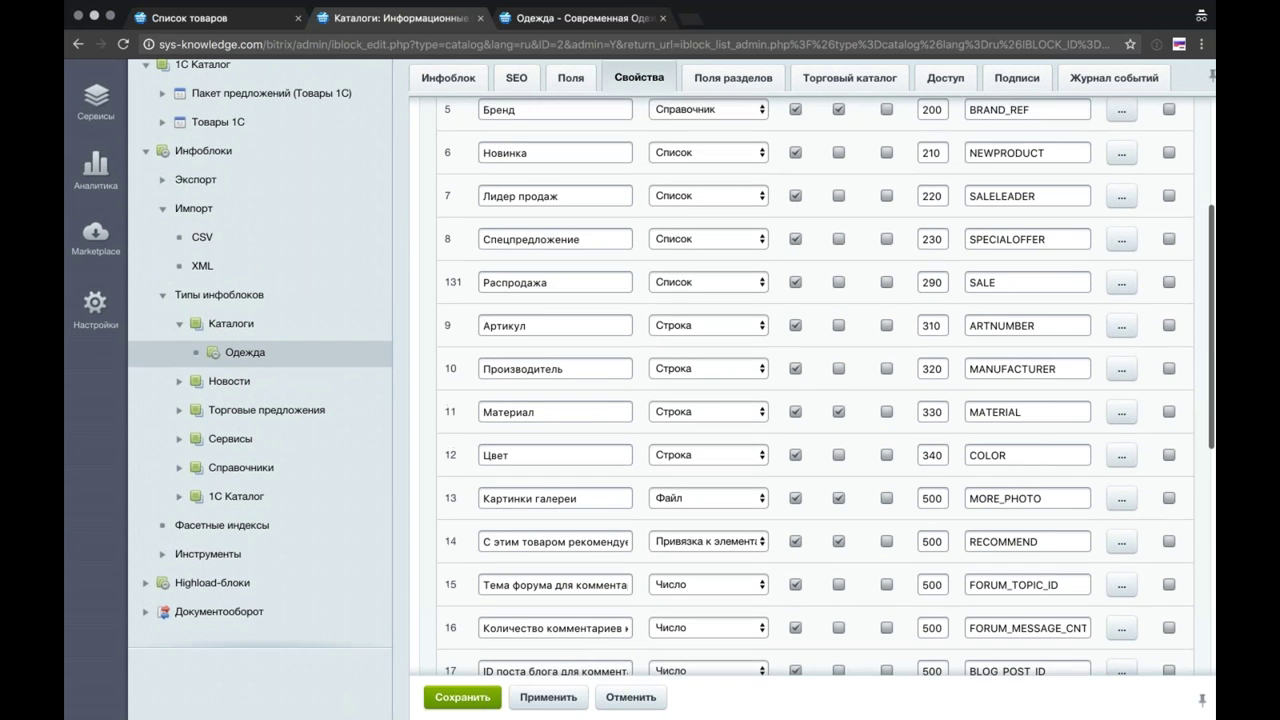
left_click_drag(591, 195, 429, 195)
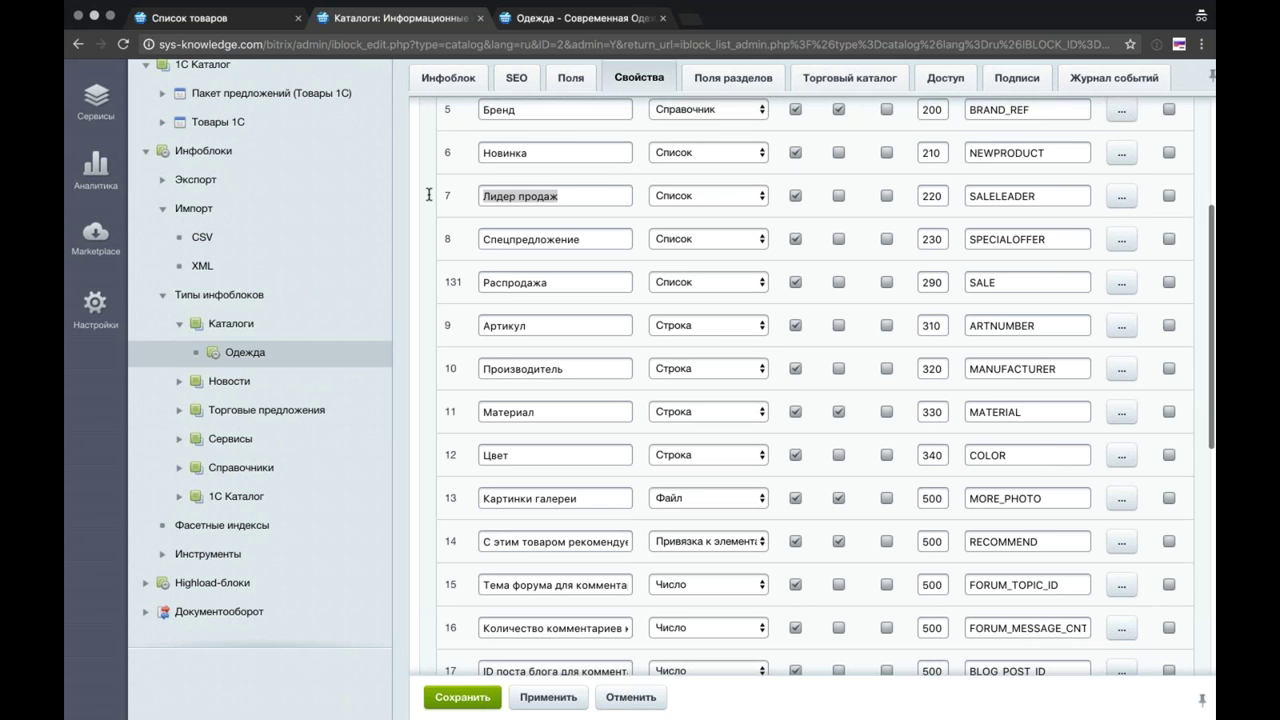
type("Без г")
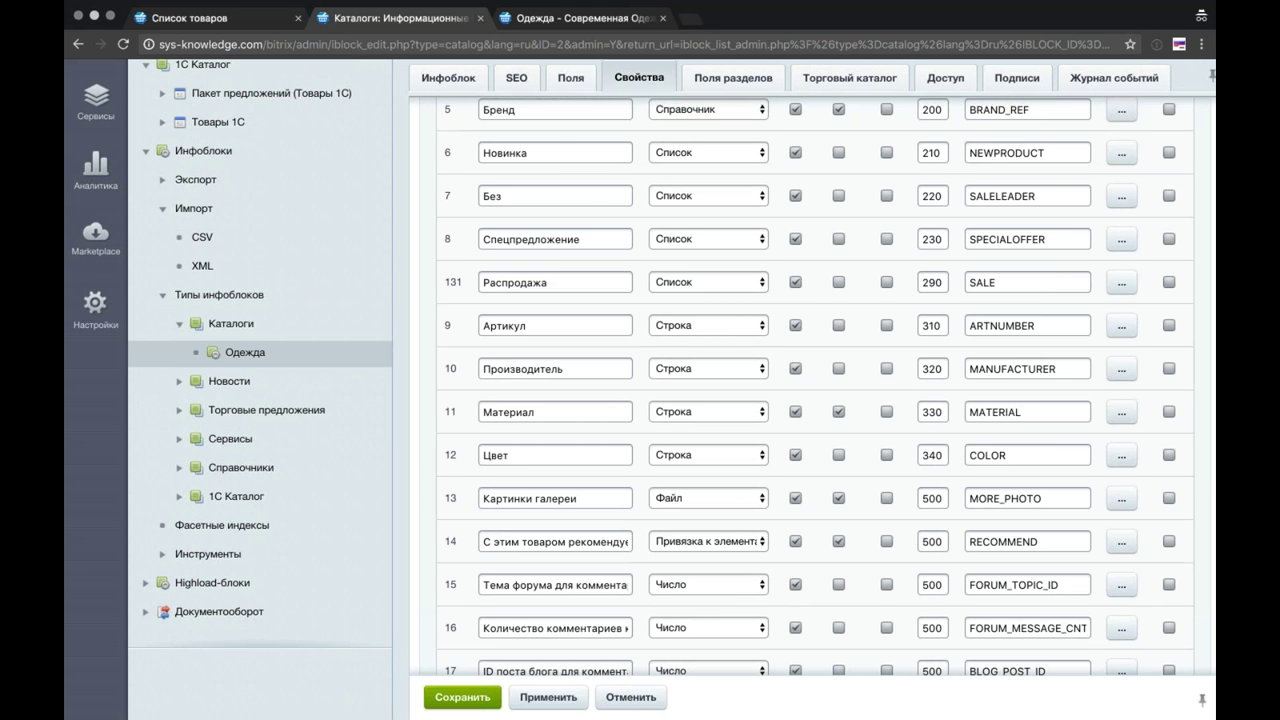
type("лютен")
key("super+a")
type("Вечернее")
left_click(548, 697)
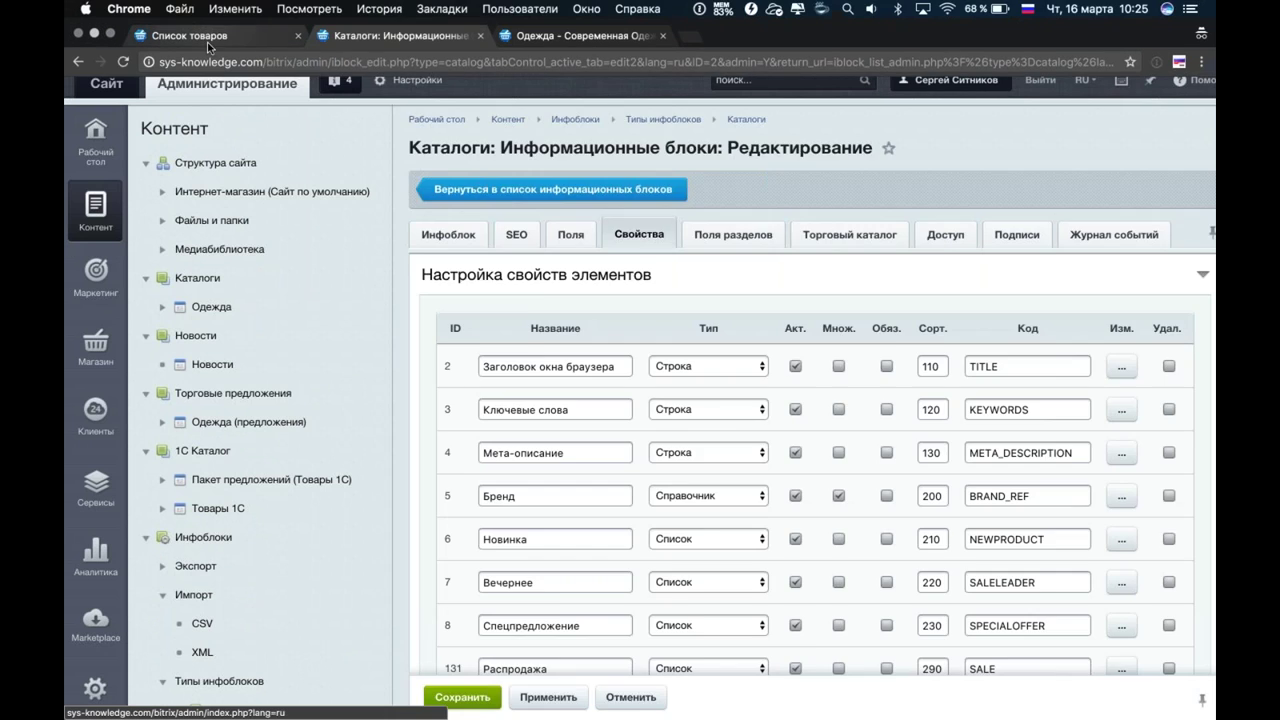
Step: Return to the Список товаров page, reload it and check the renamed label on the product cards
left_click(268, 16)
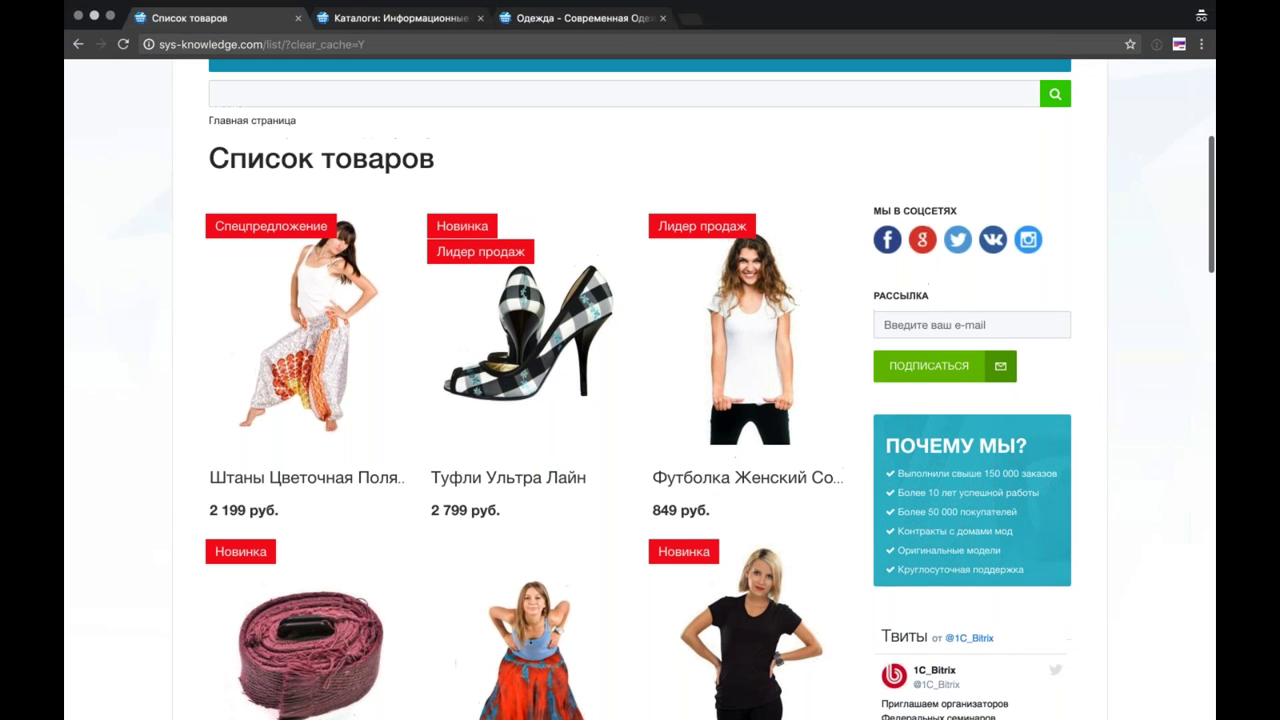
left_click(123, 44)
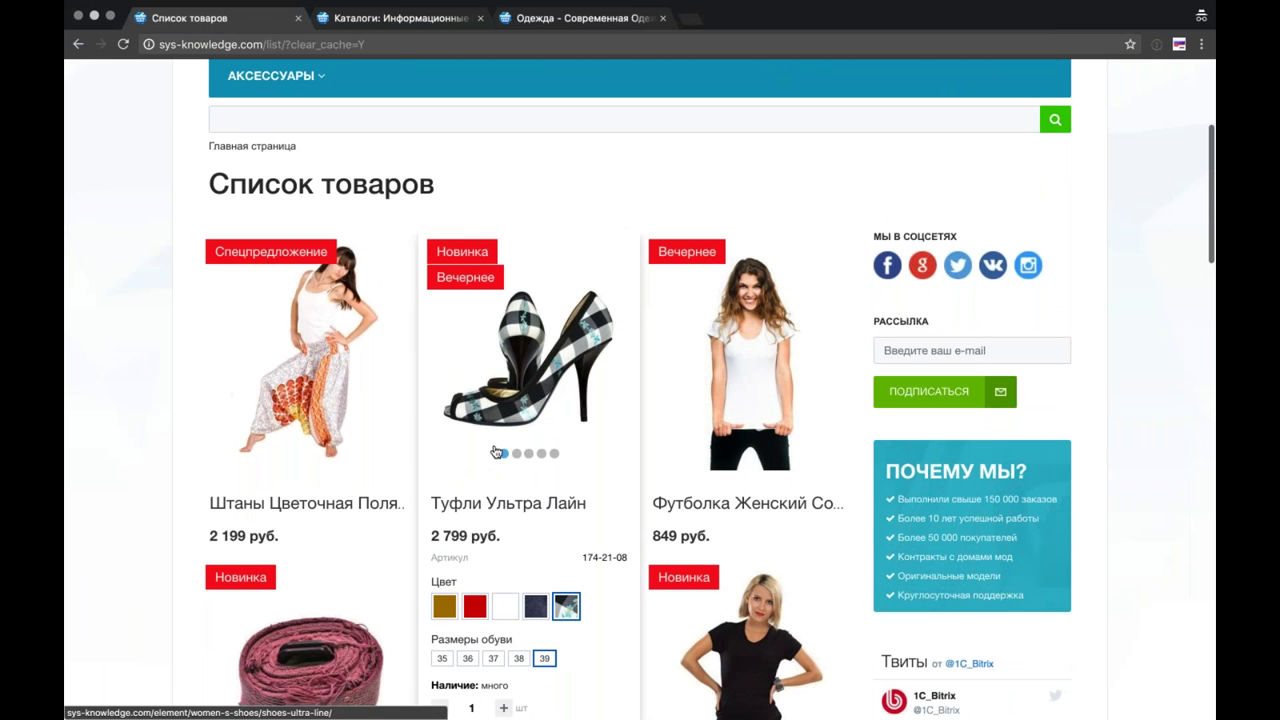
scroll(496, 453, "down", 1)
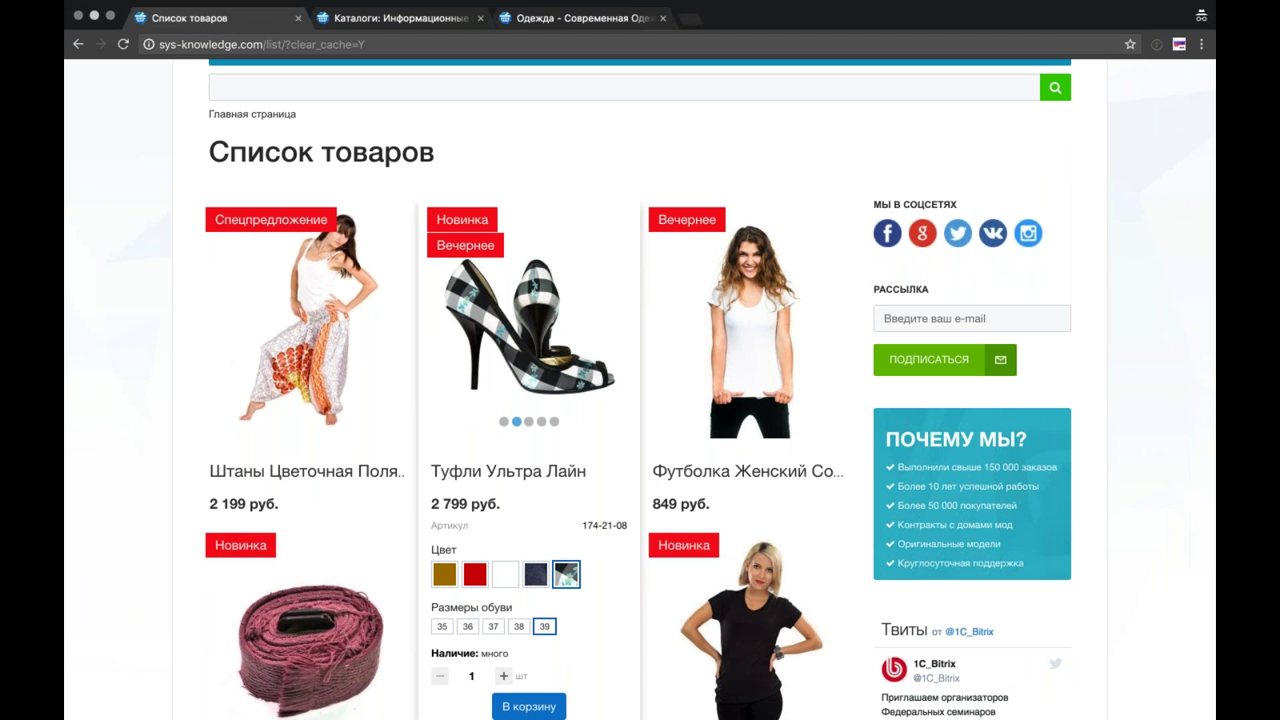
Step: Preview the Туфли Ультра Лайн shoes in white and red and examine the card's photos and labels
left_click(503, 578)
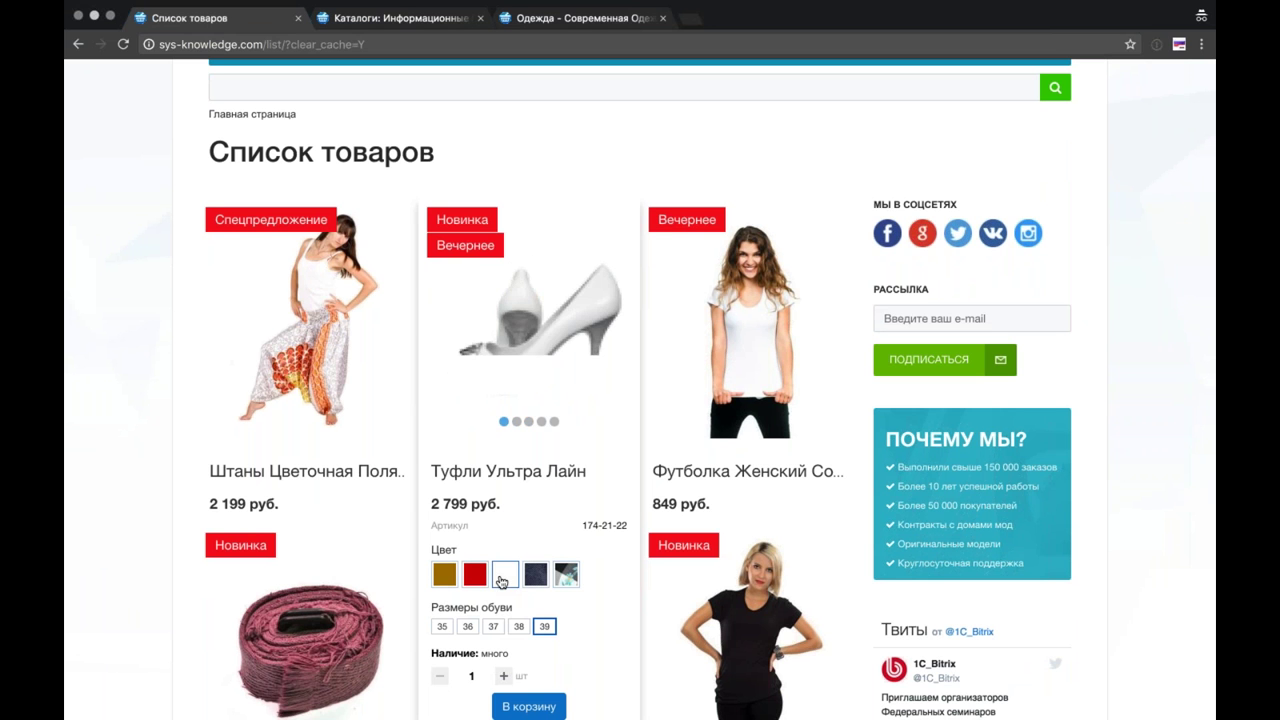
left_click(475, 574)
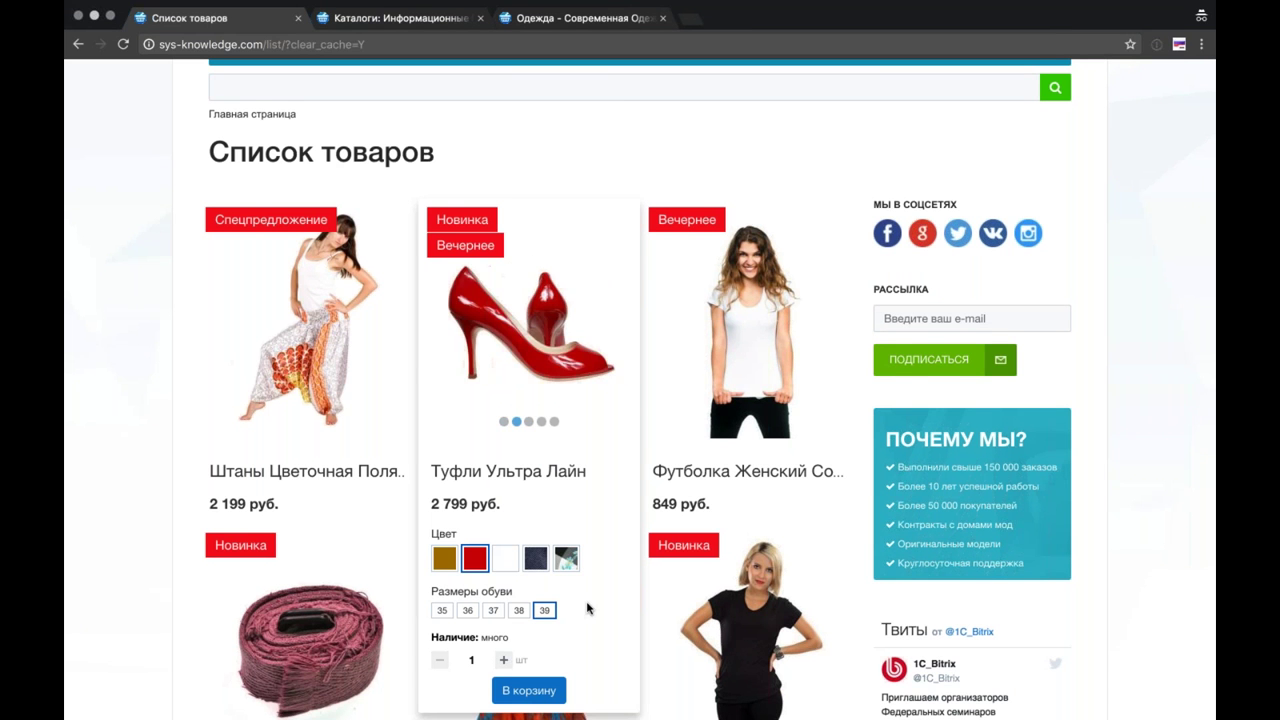
scroll(588, 608, "up", 1)
scroll(588, 608, "down", 2)
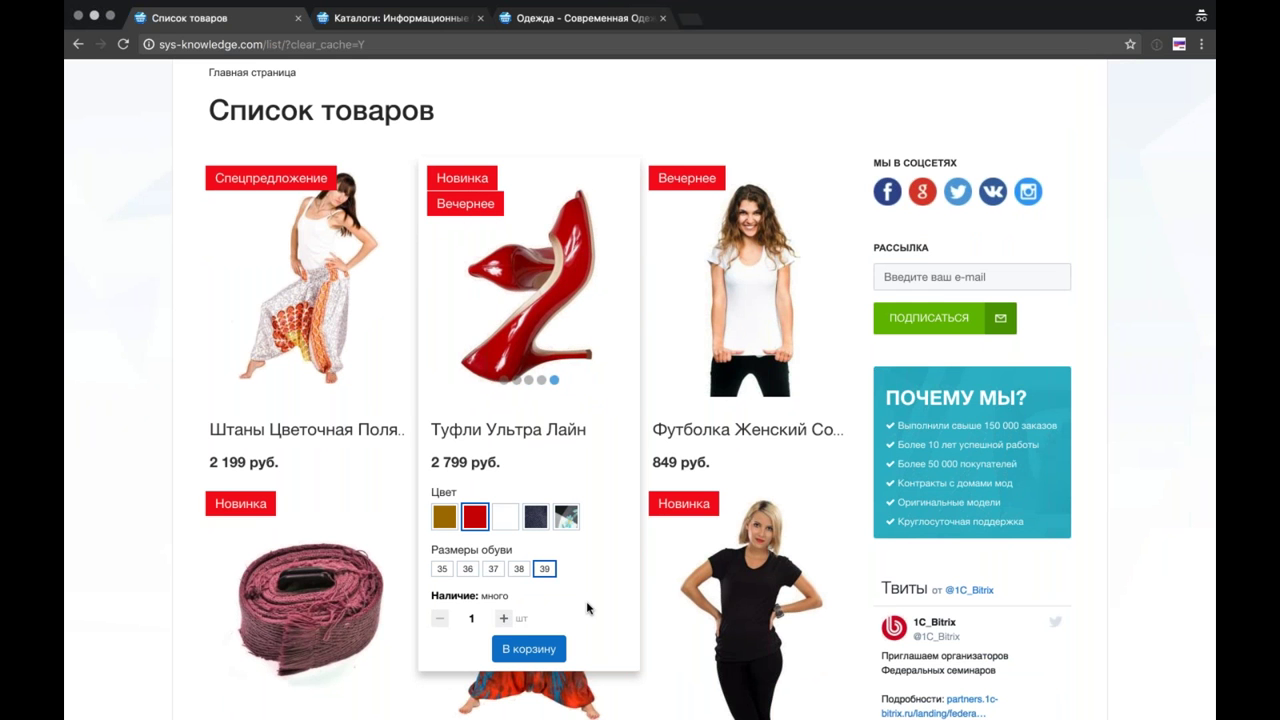
scroll(587, 608, "down", 1)
scroll(587, 608, "up", 2)
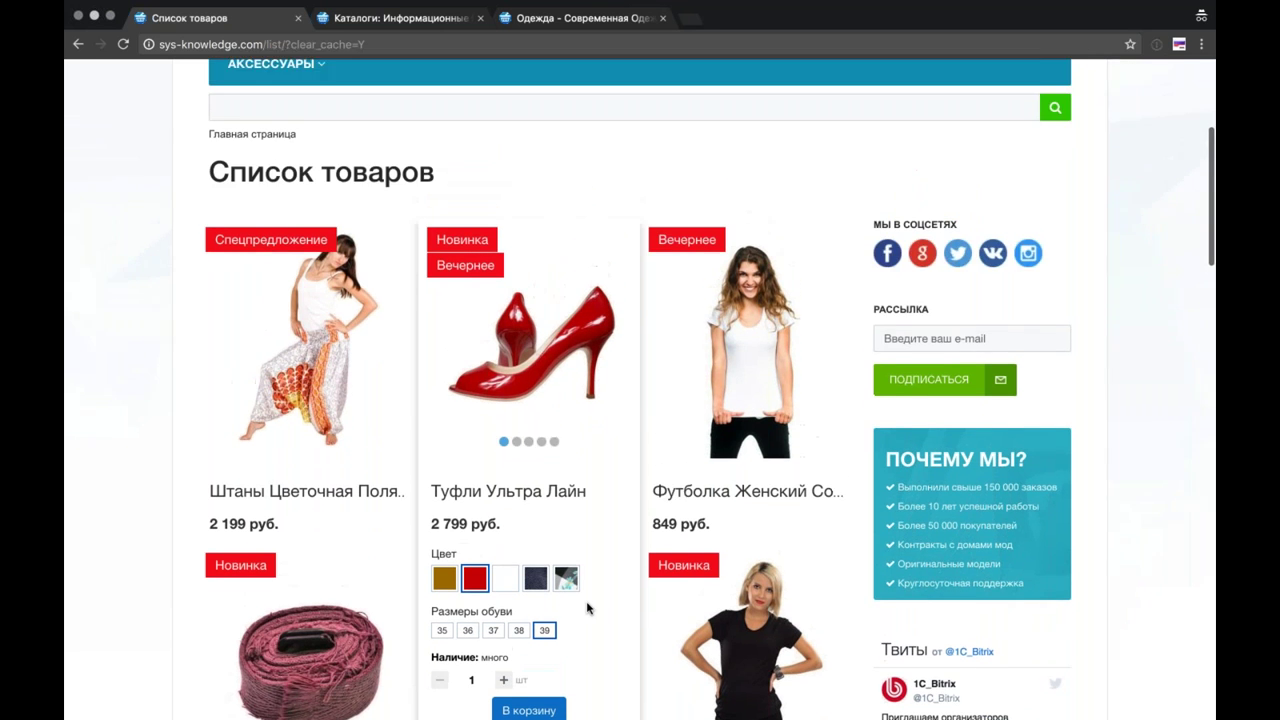
scroll(587, 608, "down", 1)
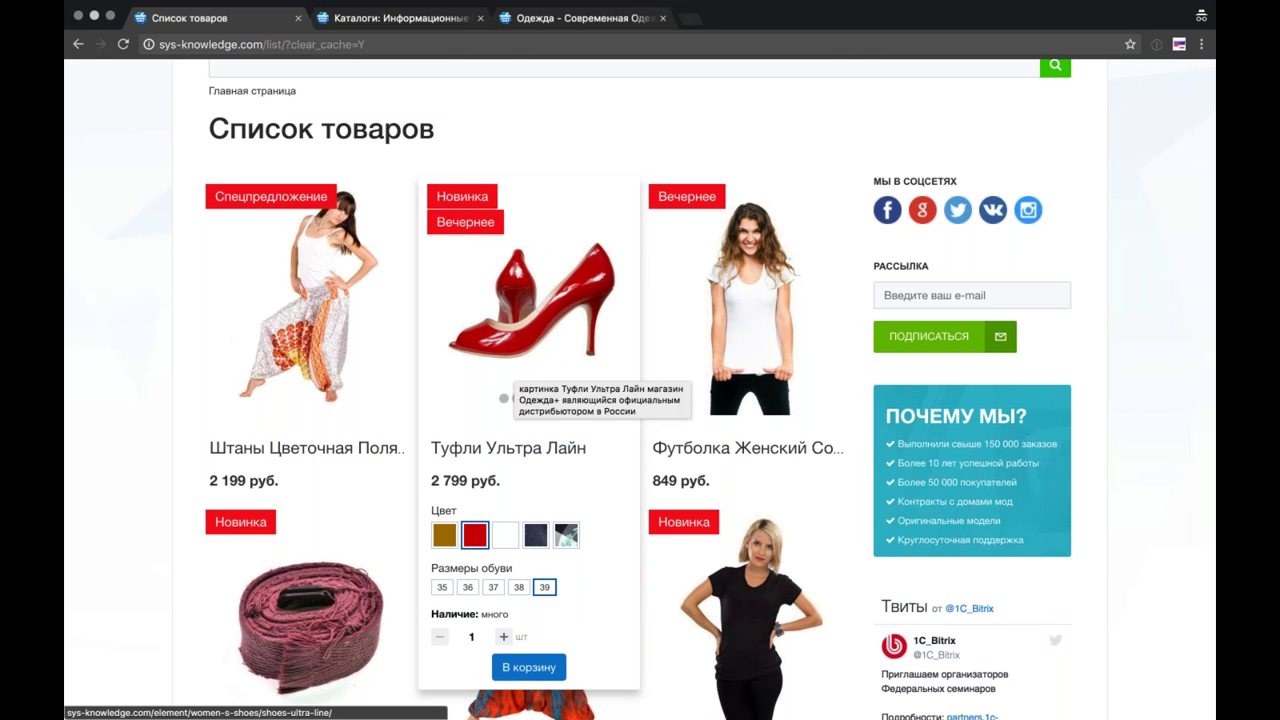
scroll(116, 219, "up", 2)
Step: Open the Список page for editing and bring up the parameters of its Элементы раздела component
scroll(116, 219, "up", 5)
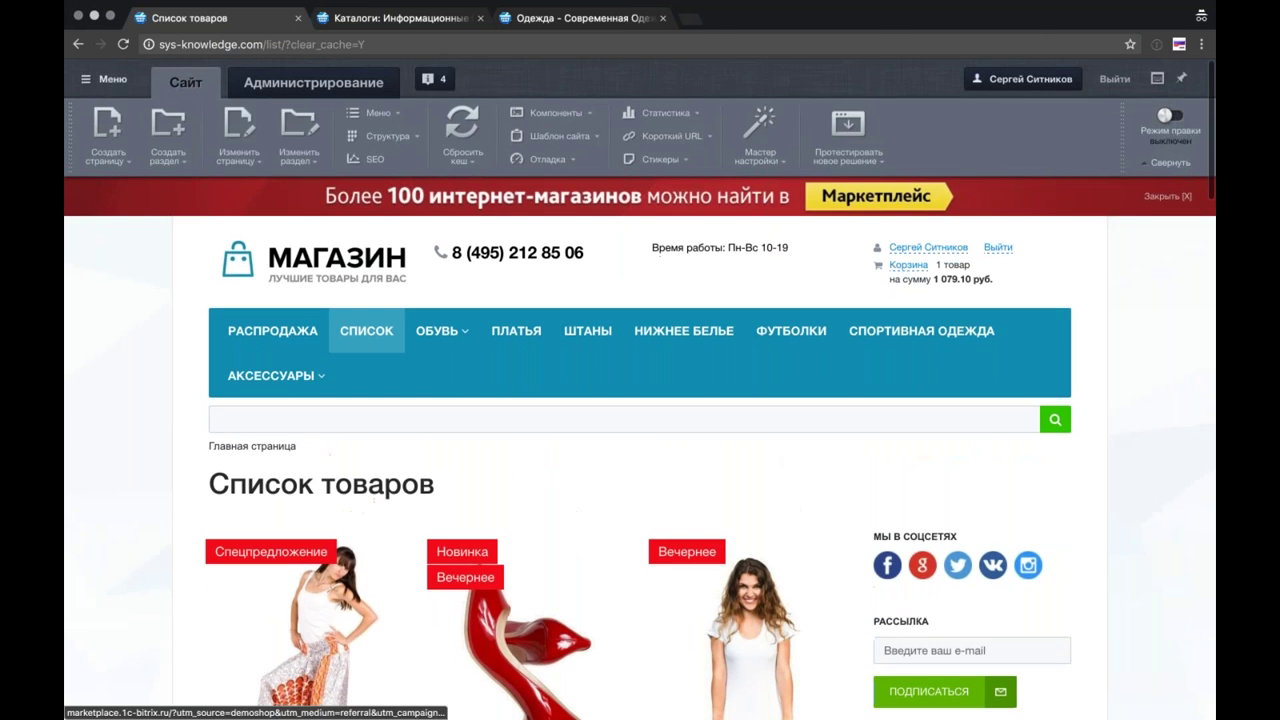
left_click(237, 128)
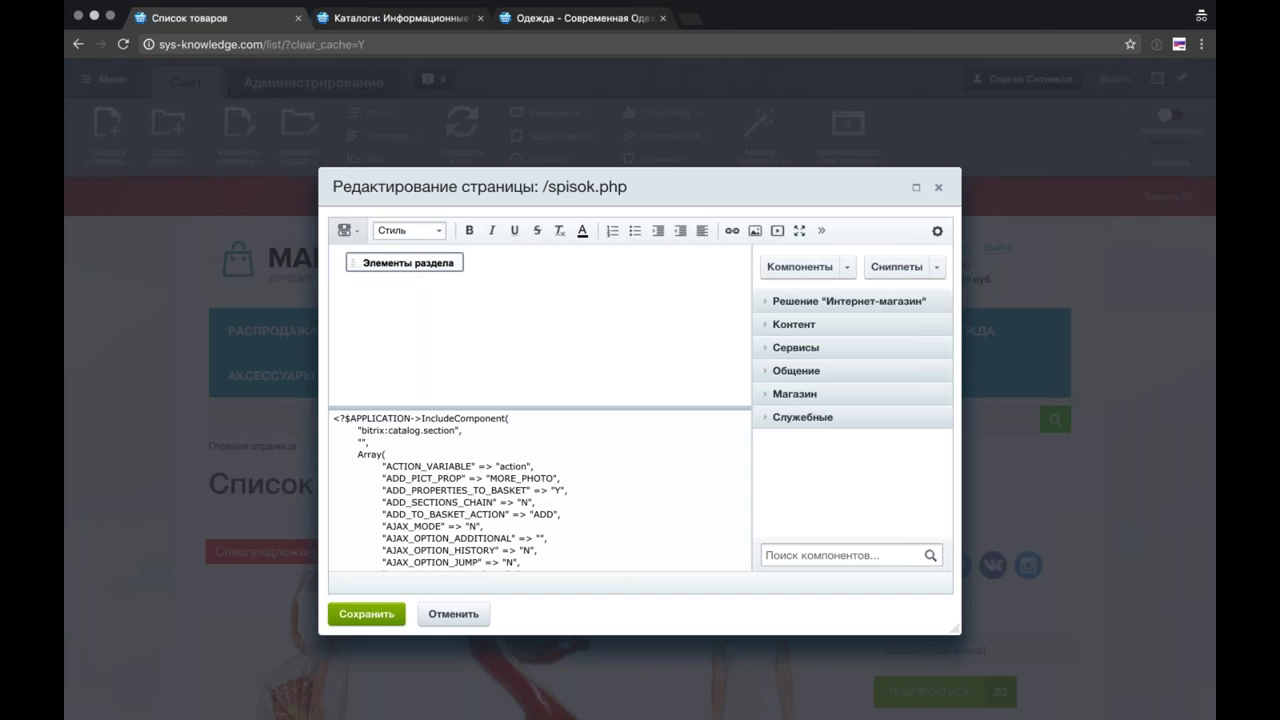
double_click(400, 263)
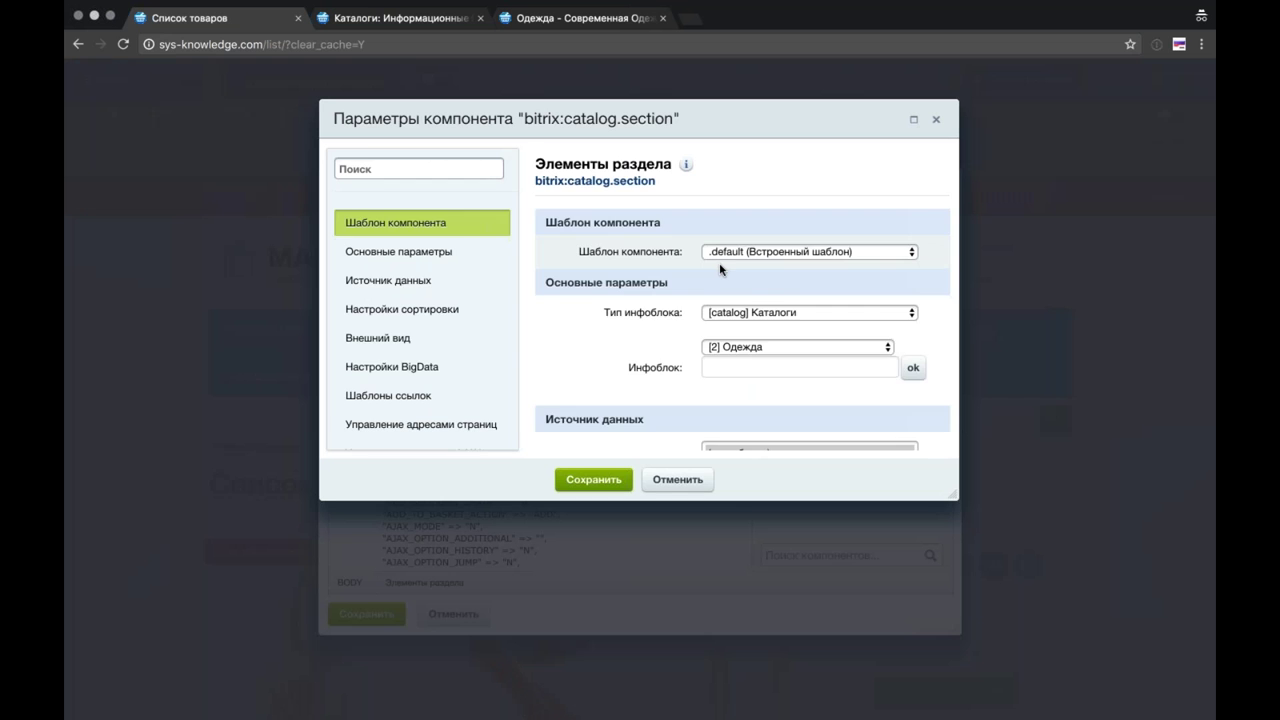
scroll(720, 268, "down", 5)
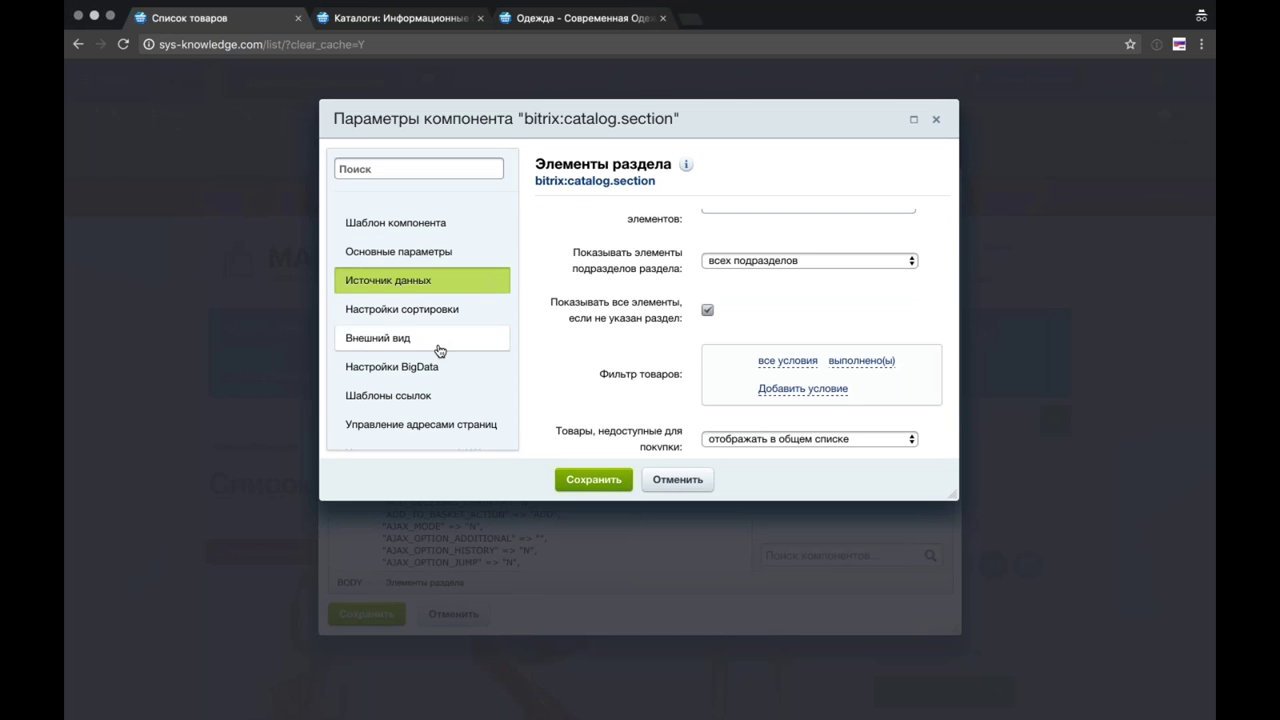
Step: Make Вечернее the only product label property displayed on mobile devices and save the component parameters and page
left_click(440, 348)
scroll(671, 353, "down", 5)
scroll(671, 353, "down", 10)
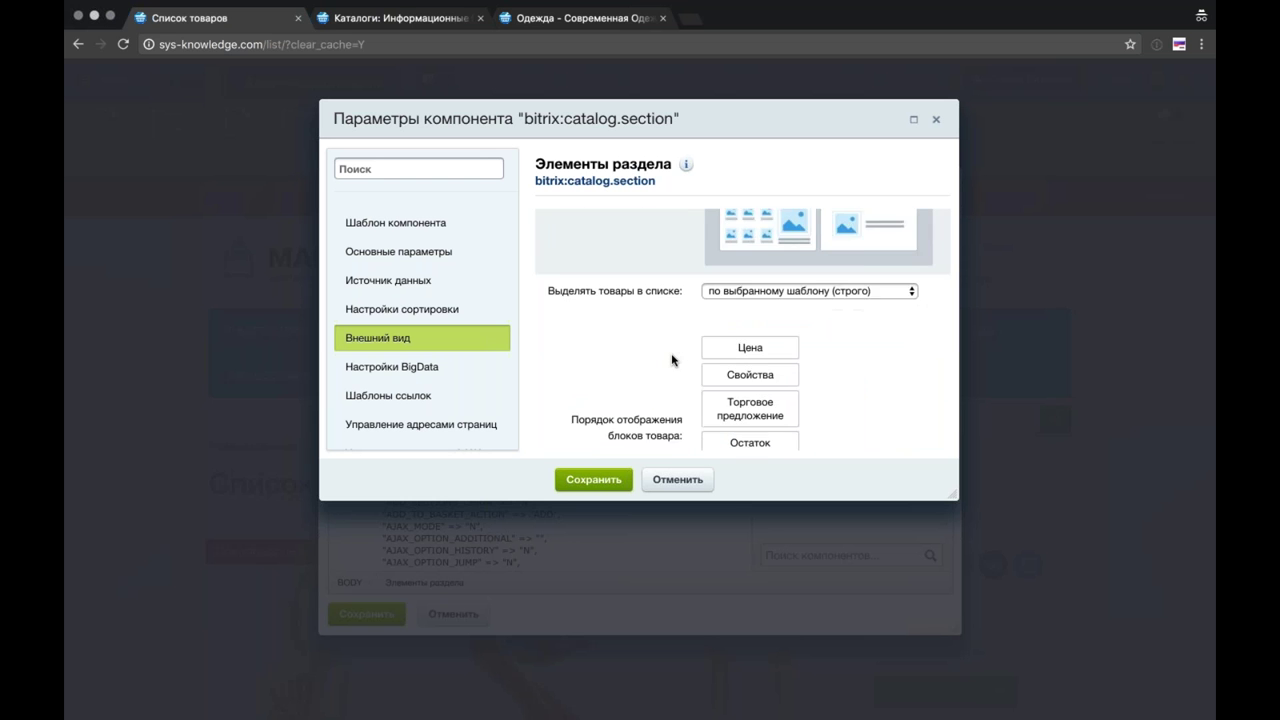
scroll(671, 360, "up", 8)
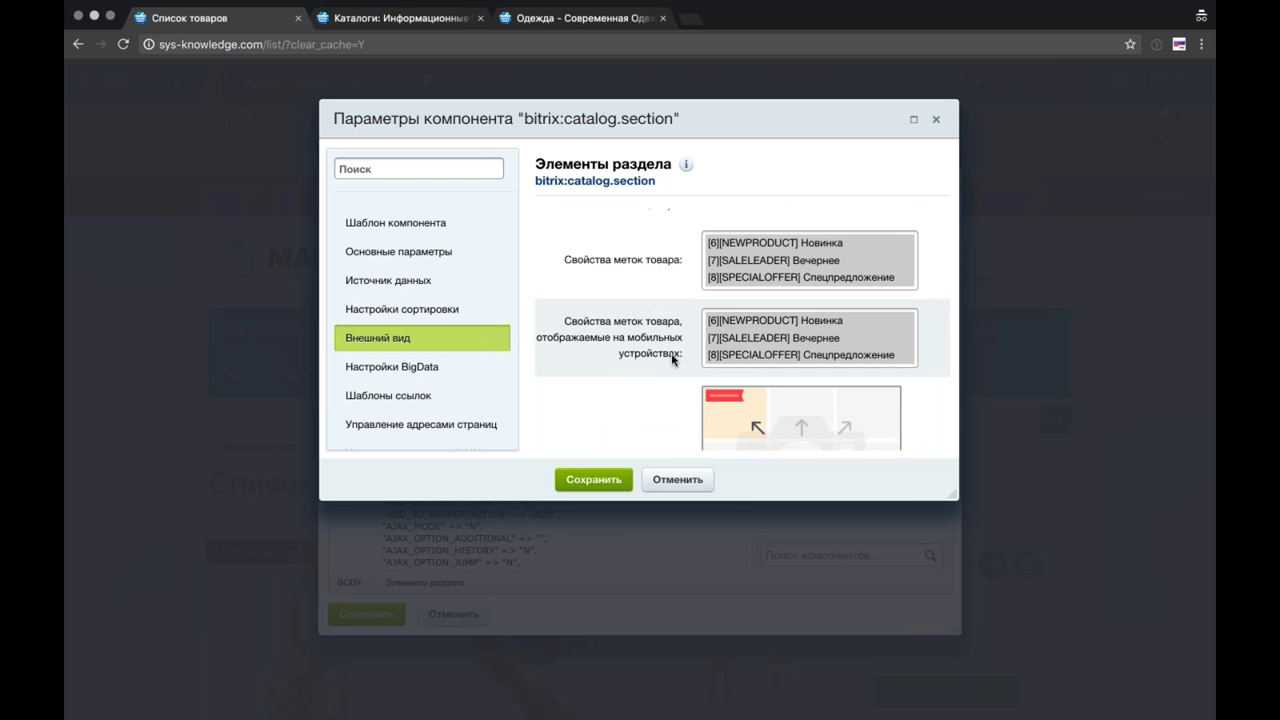
left_click(834, 339)
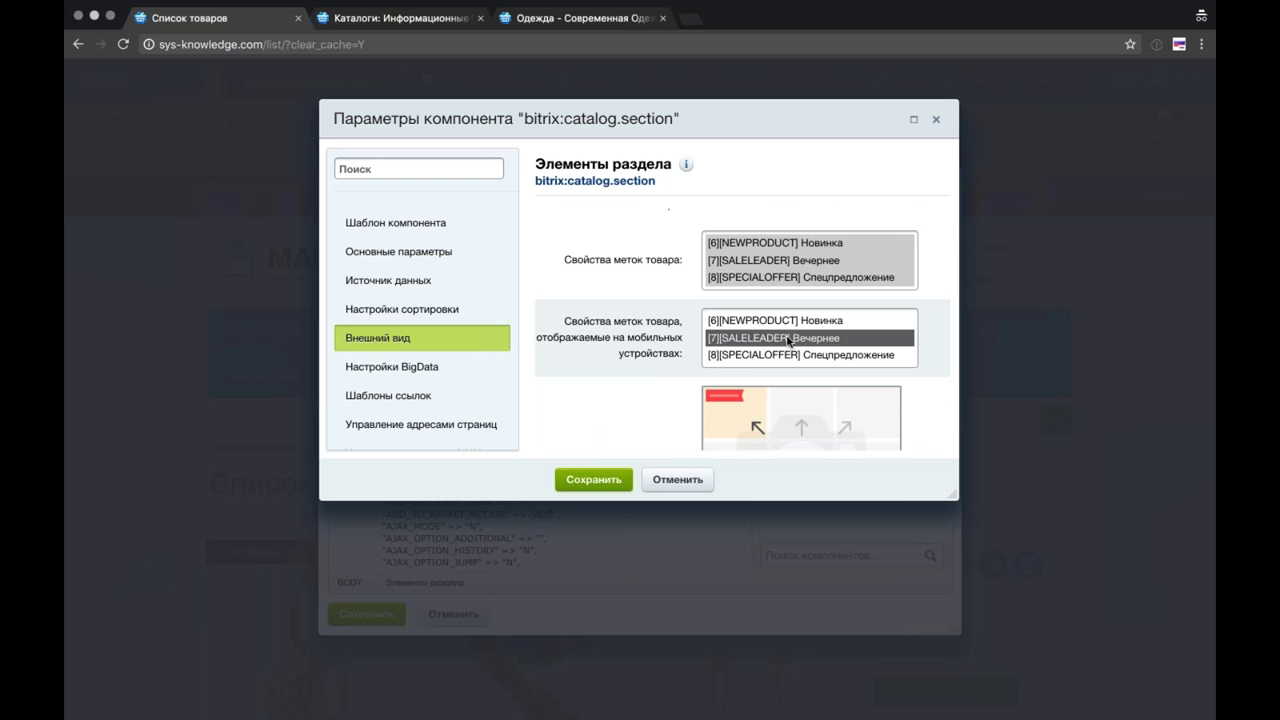
left_click(593, 481)
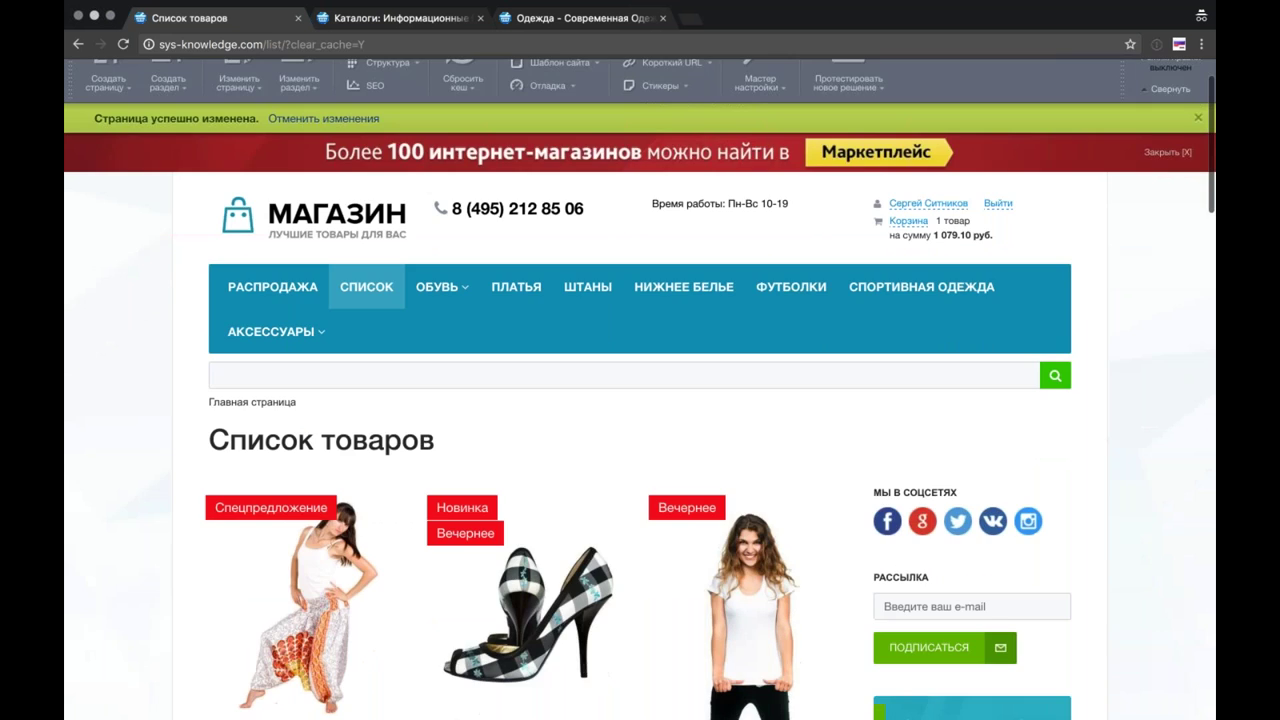
Step: Inspect the product list page in the browser's developer tools and turn on the mobile device preview
right_click(158, 368)
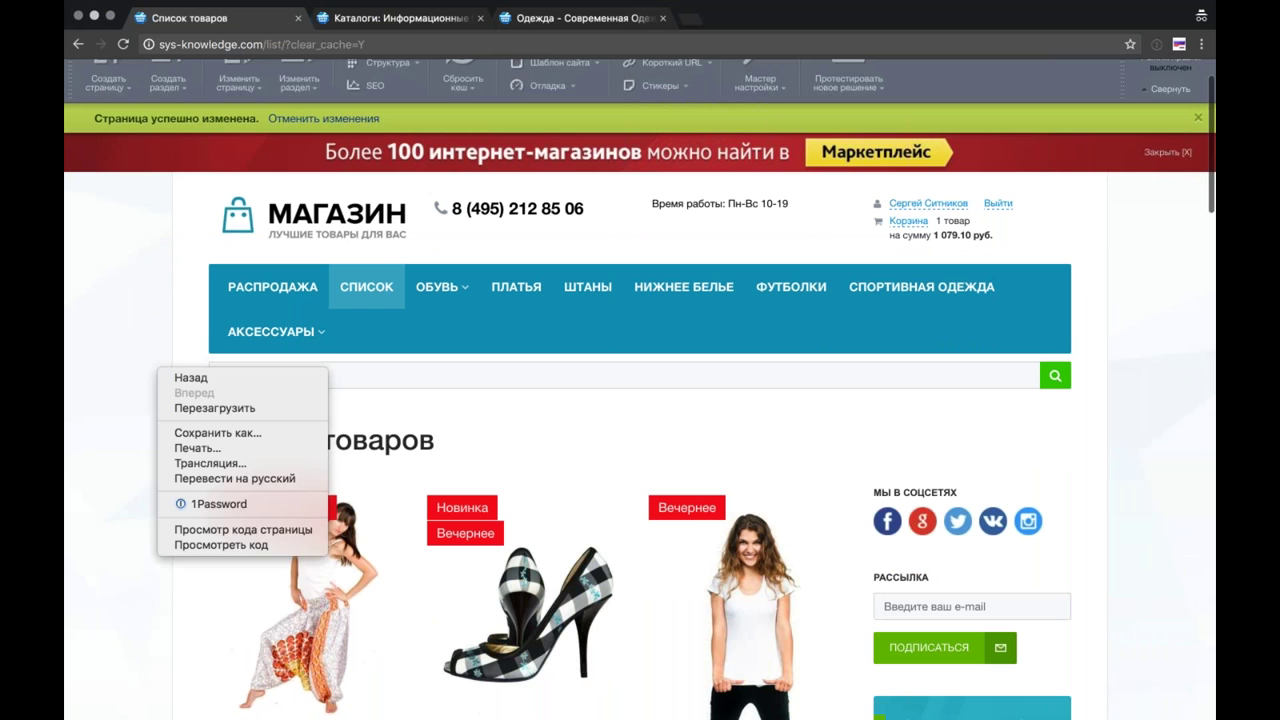
left_click(268, 543)
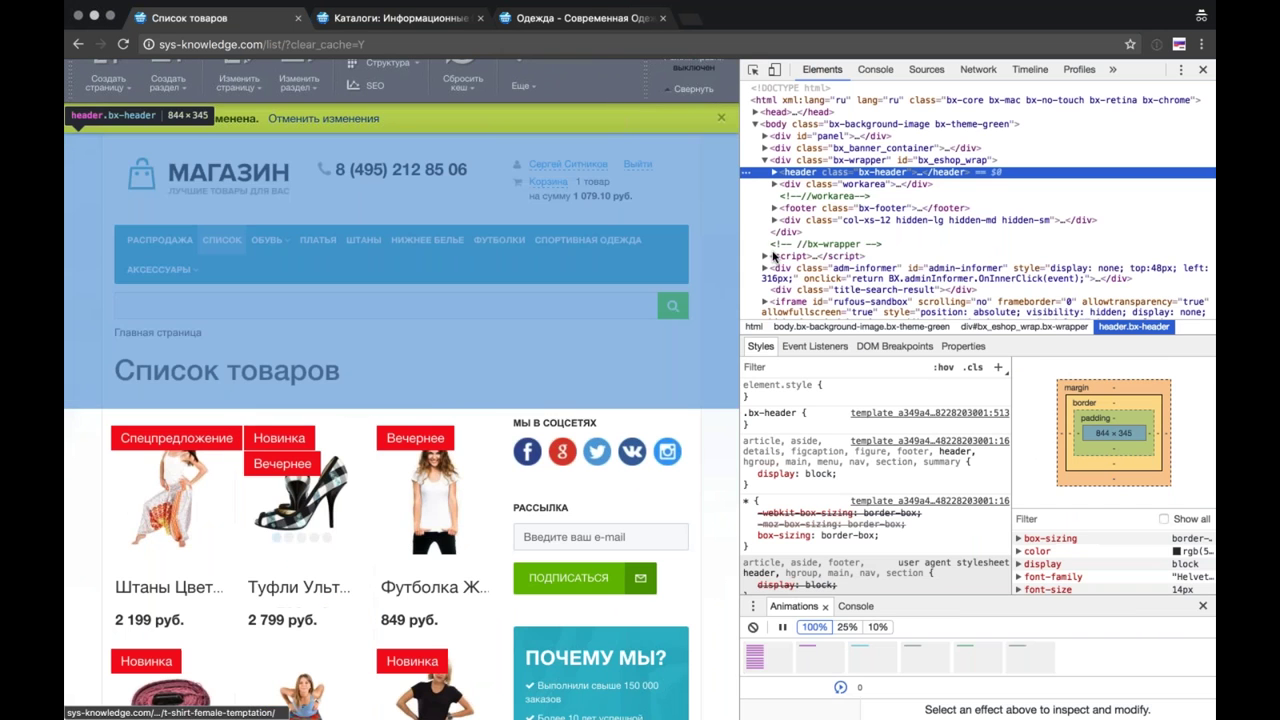
left_click(775, 69)
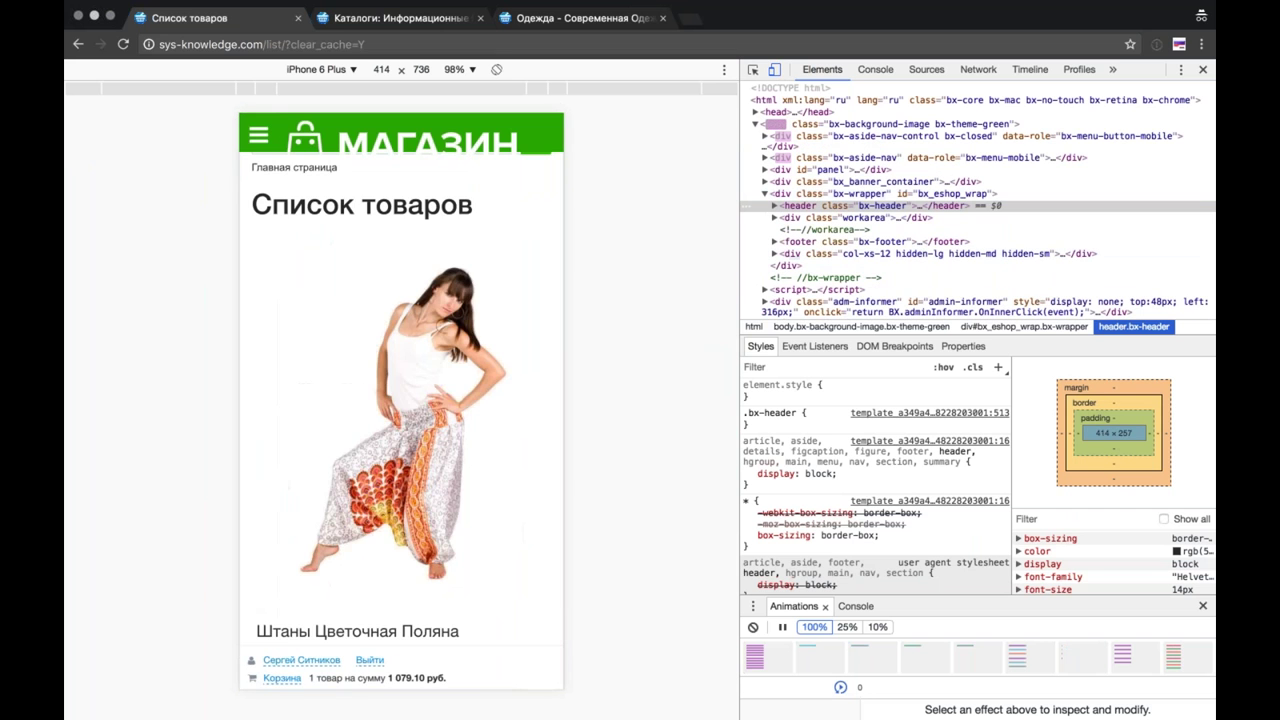
Step: Examine which labels appear on the product cards in the mobile preview of the product list
scroll(474, 281, "down", 5)
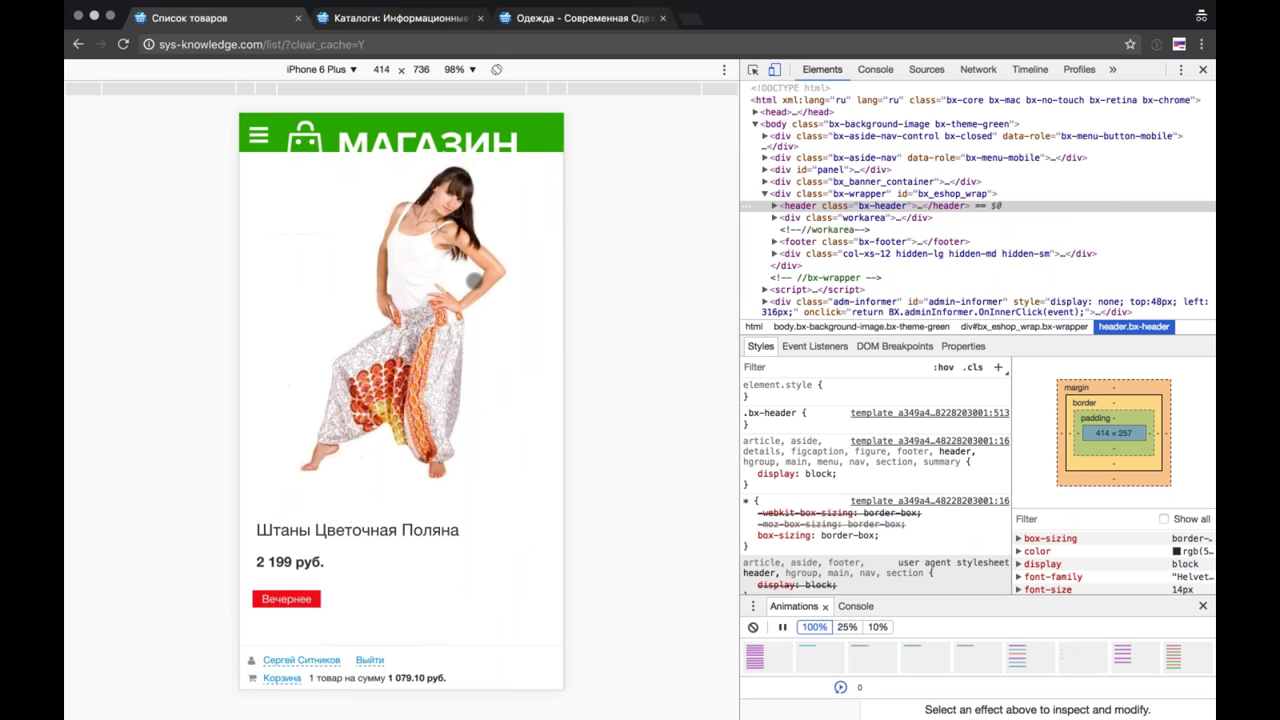
scroll(474, 281, "down", 1)
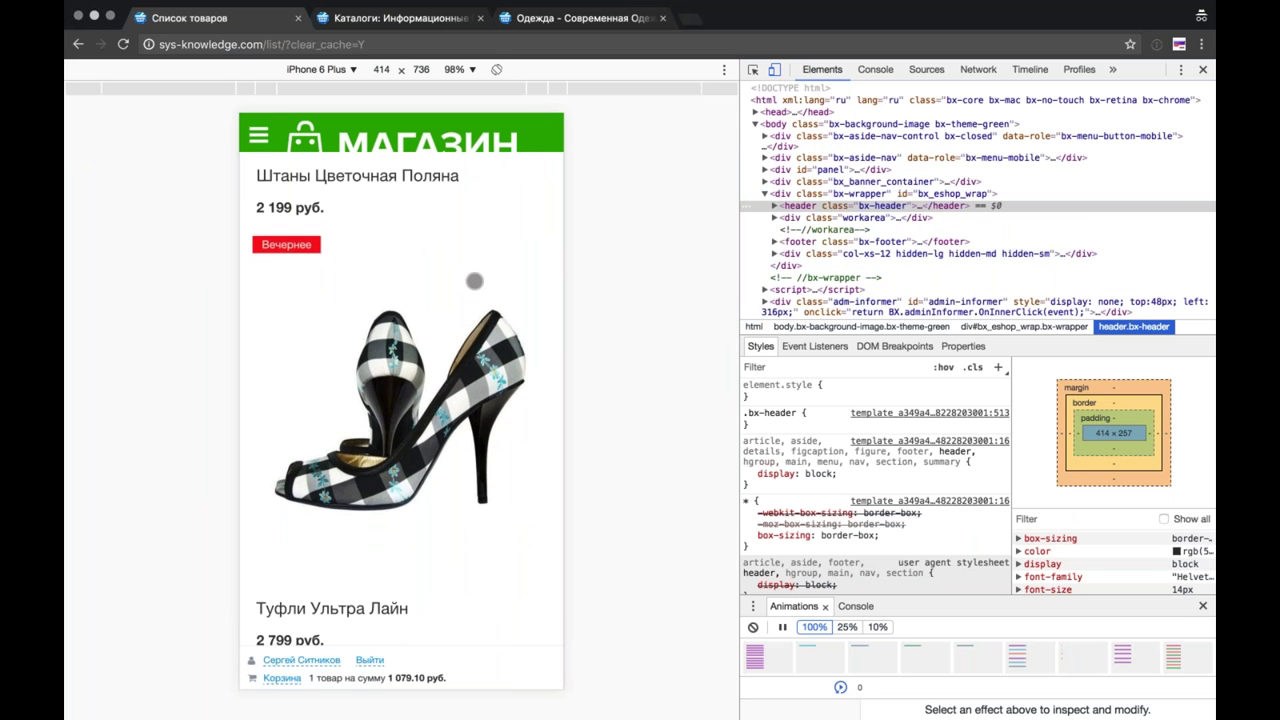
right_click(234, 16)
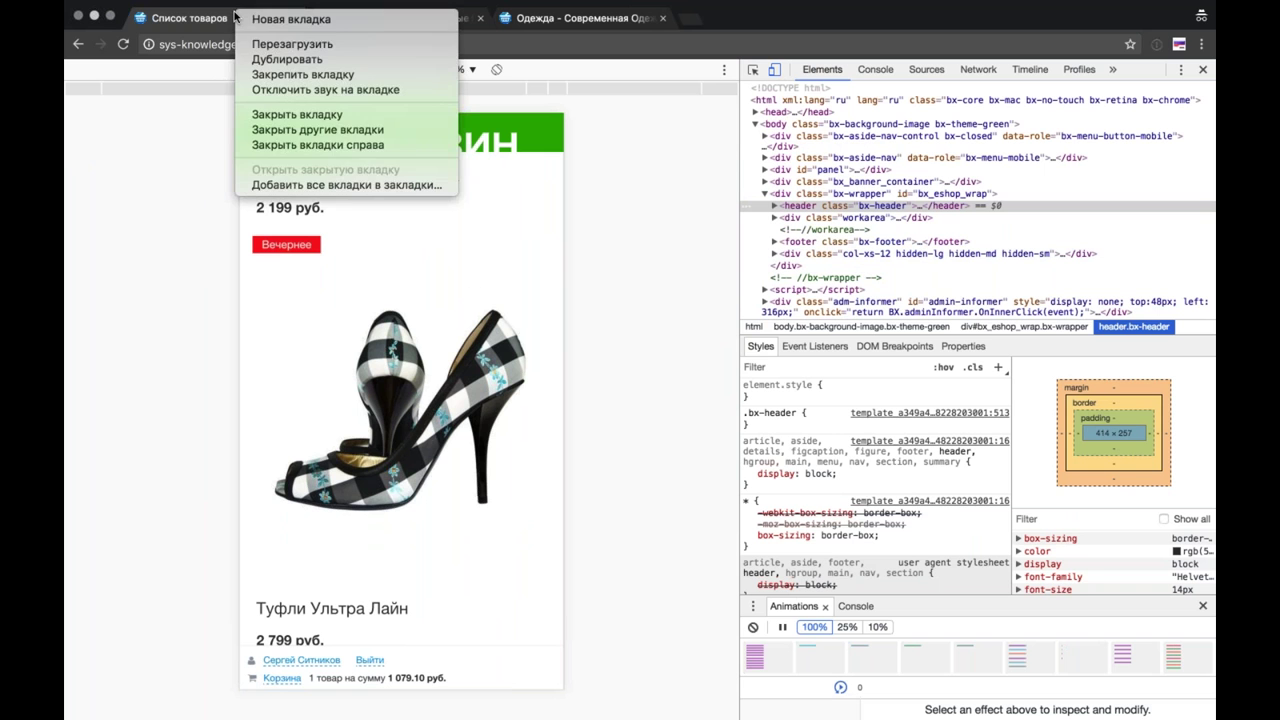
left_click(211, 25)
key("Down")
key("Down")
key("Down")
key("Down")
key("Down")
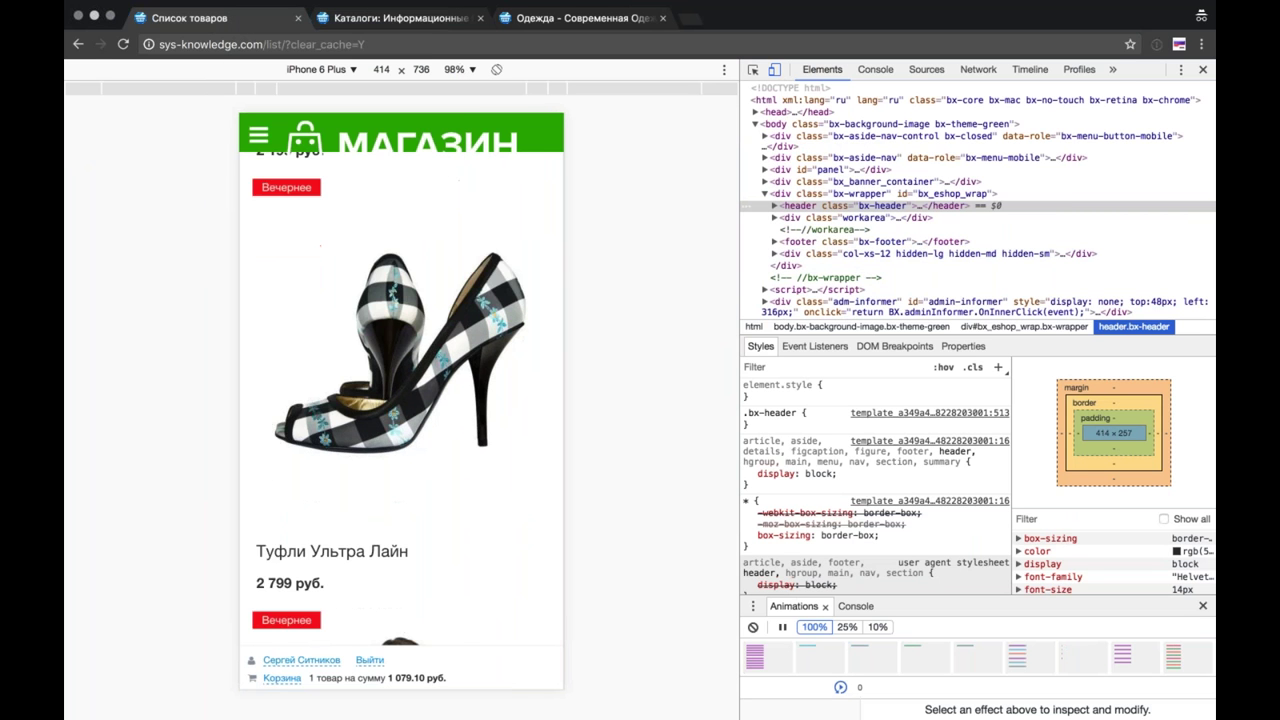
Step: Look through the remaining product cards in the mobile preview and return to the start of the product list
key("Down")
key("Down")
key("Down")
key("Down")
key("Down")
key("Down")
key("Down")
key("Down")
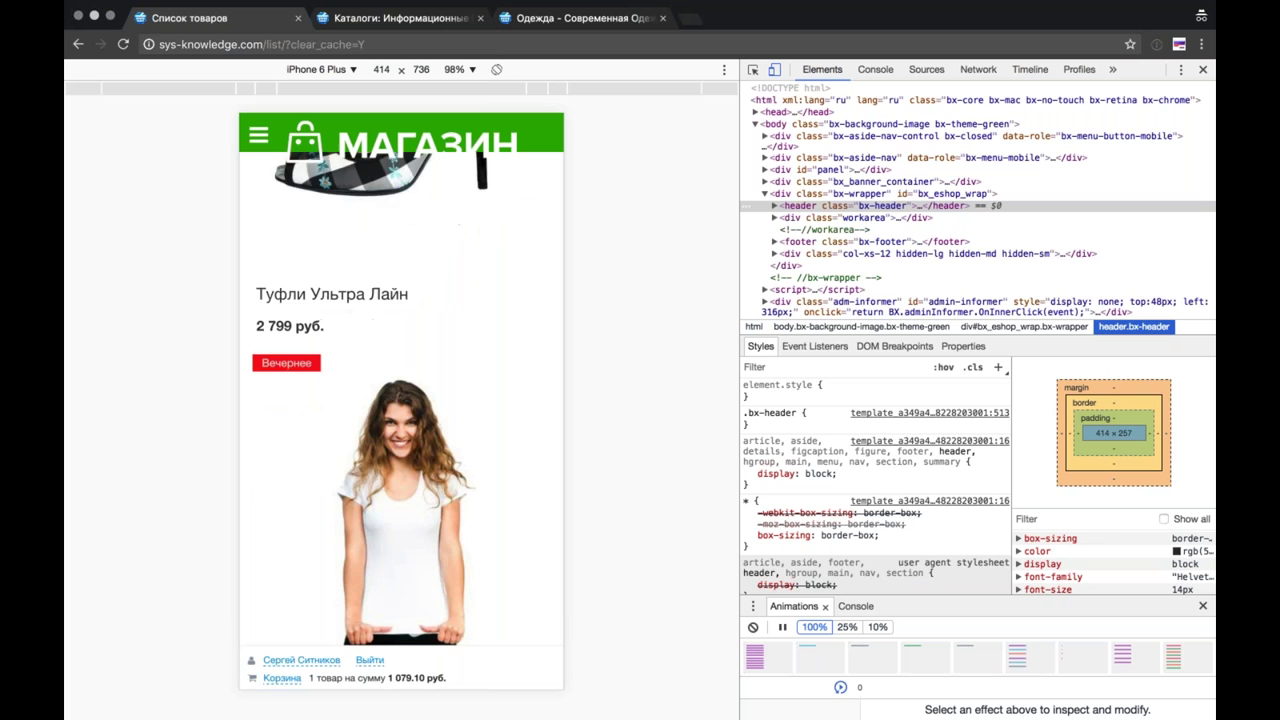
key("Up")
key("Up")
key("Up")
key("Up")
key("Up")
key("Up")
key("Up")
key("Up")
key("Up")
key("Up")
key("Up")
key("Up")
key("Up")
key("Up")
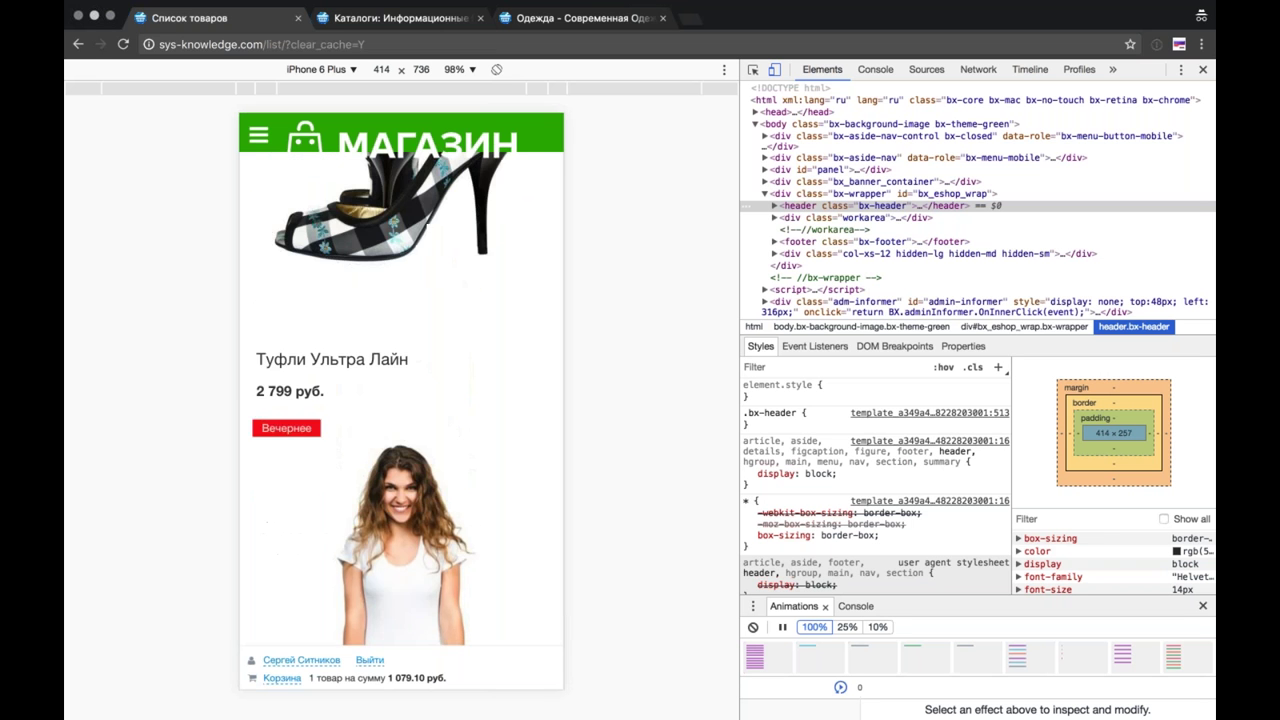
key("Up")
key("Up")
key("Up")
key("Up")
key("Up")
key("Up")
key("Up")
key("Up")
key("Up")
key("Up")
key("Up")
key("Up")
key("Up")
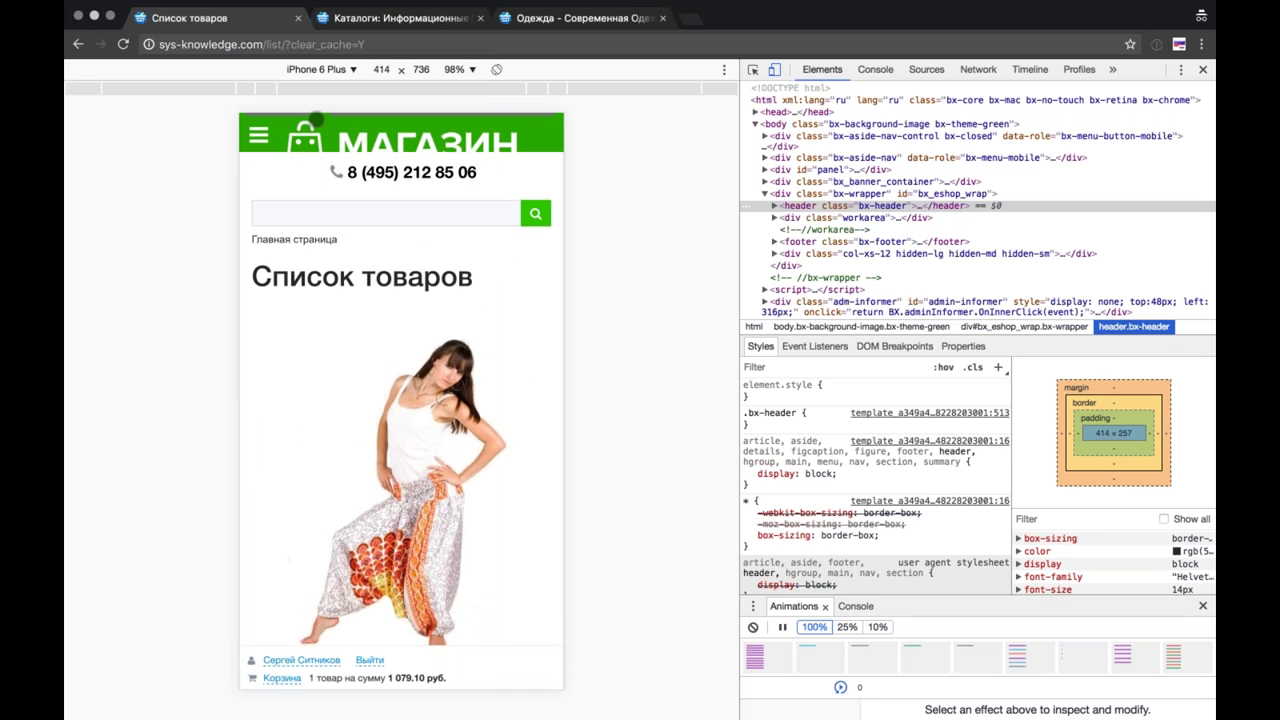
Step: Turn off the mobile device preview, close the developer tools, and review the labels on the desktop product list
left_click(774, 69)
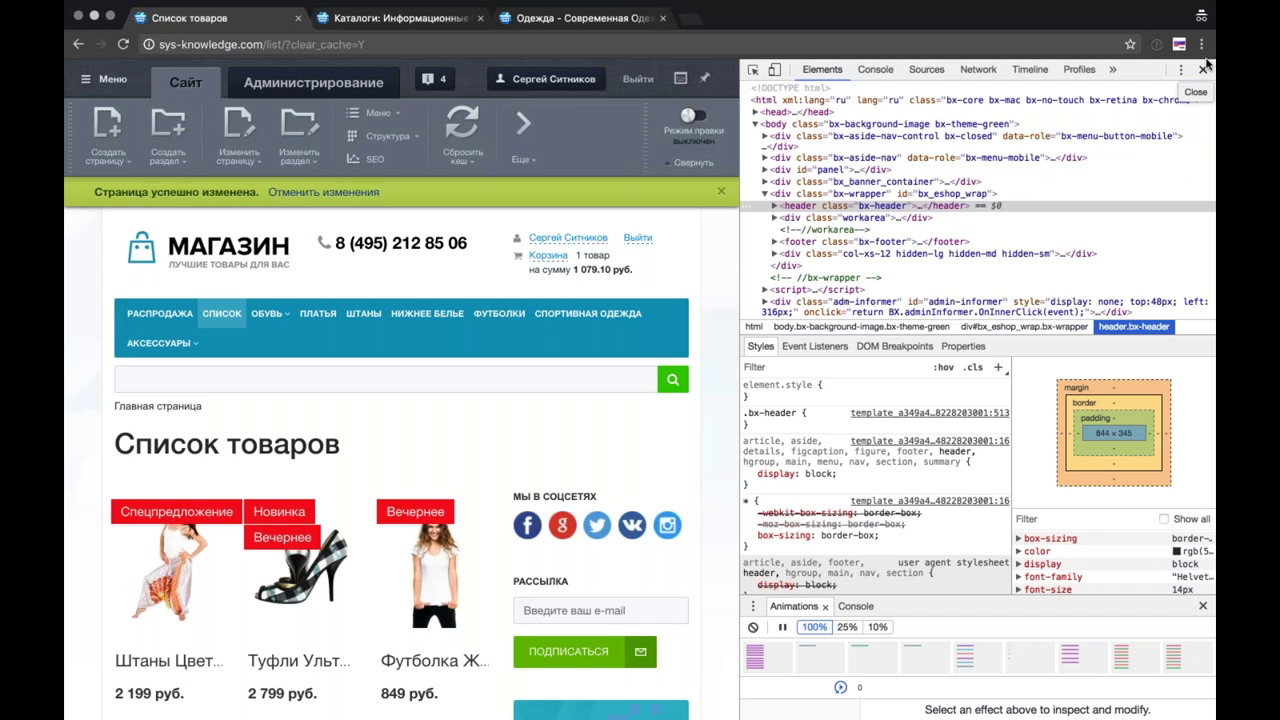
left_click(1204, 68)
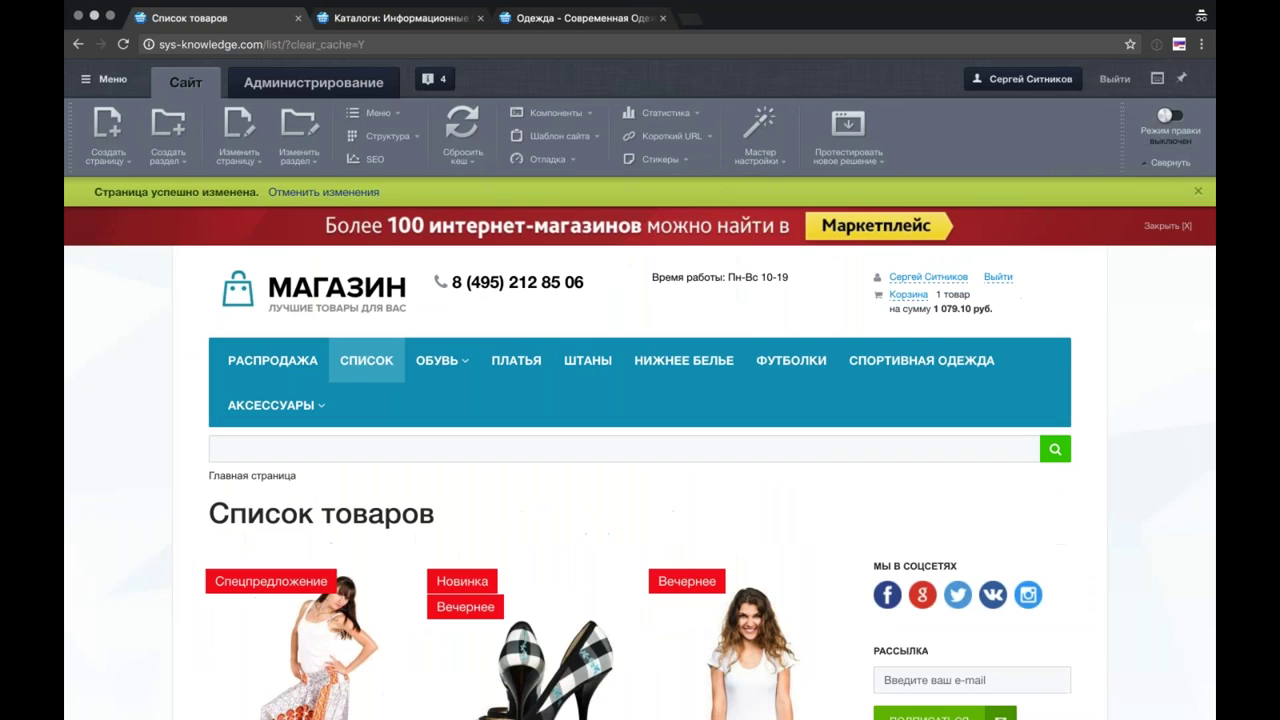
scroll(835, 479, "down", 5)
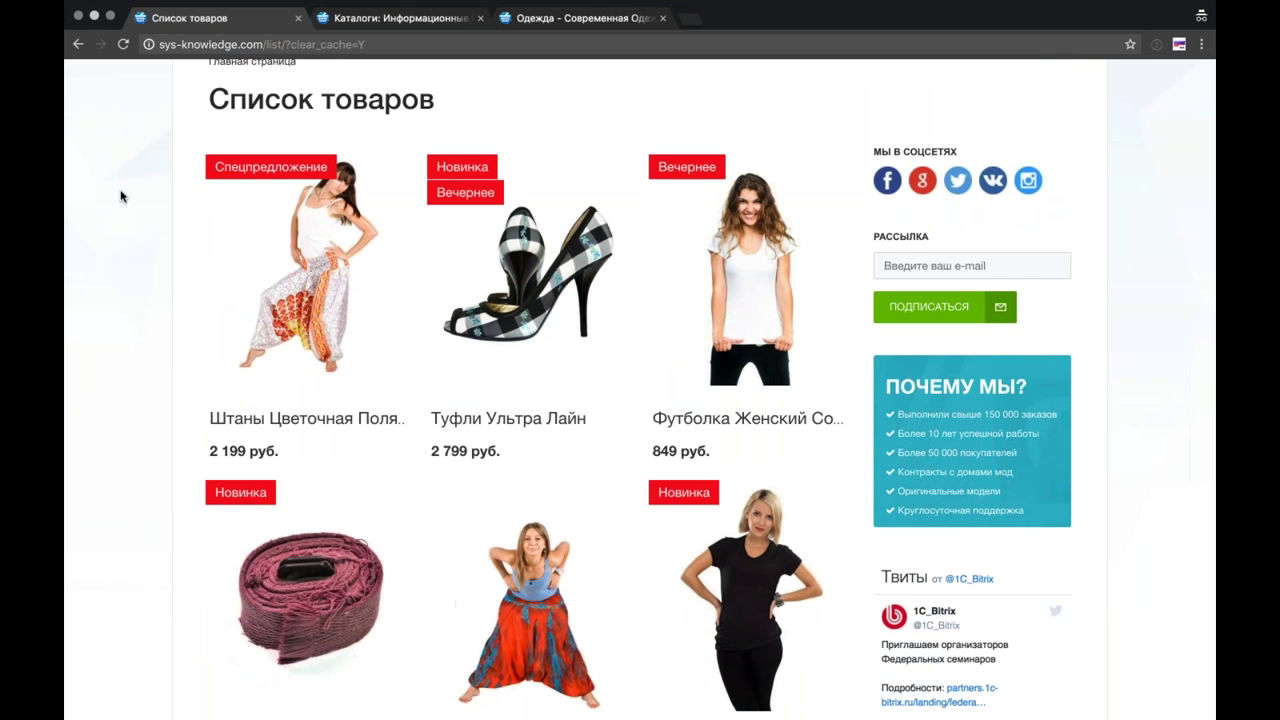
scroll(120, 196, "up", 3)
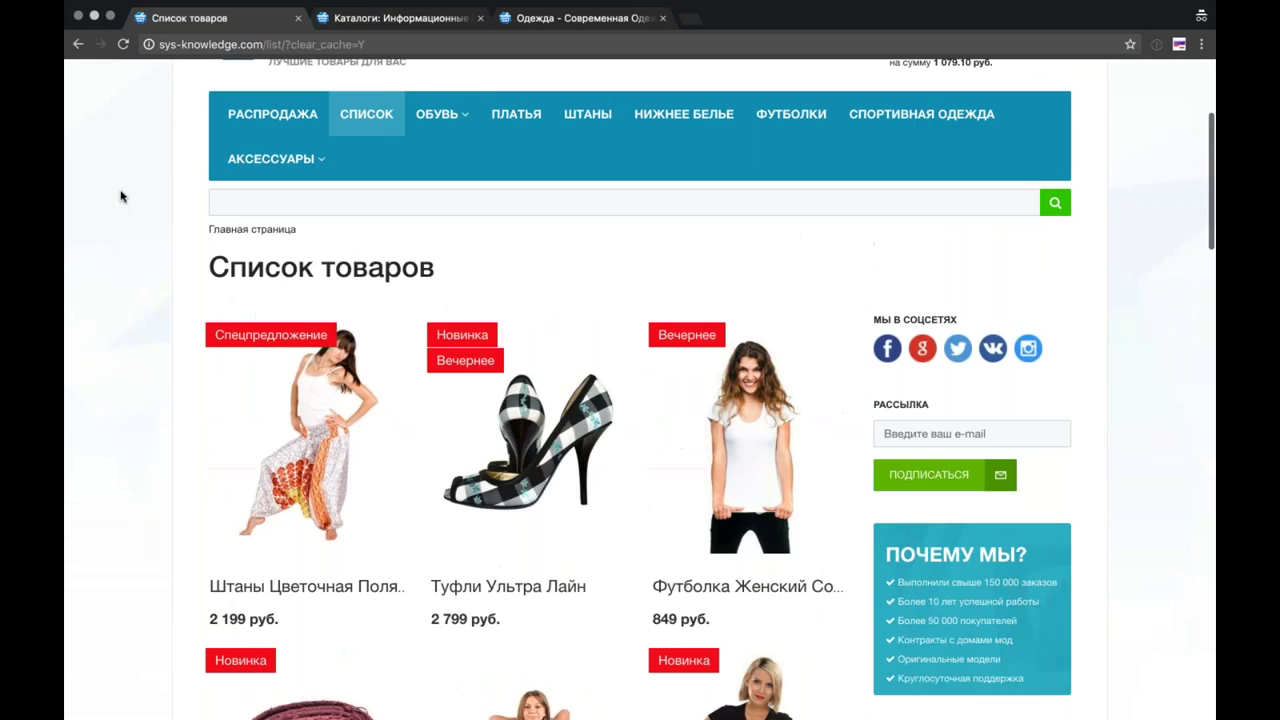
scroll(120, 196, "up", 2)
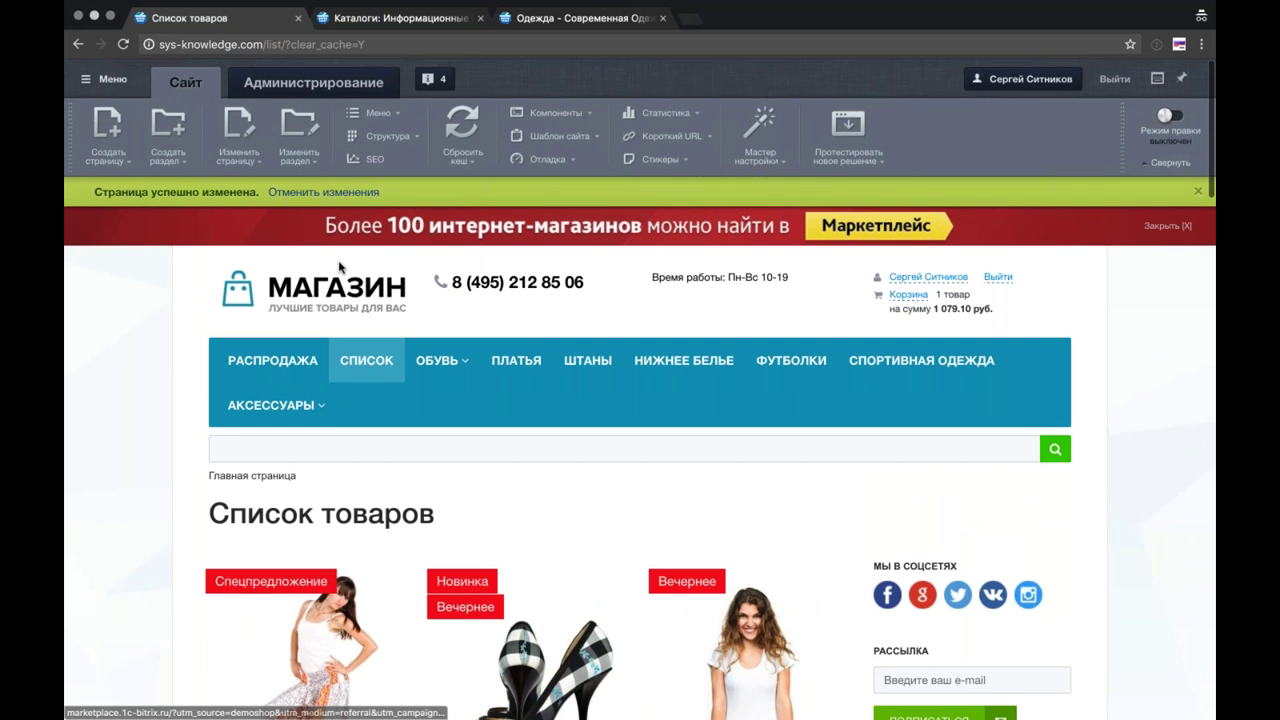
scroll(421, 147, "down", 4)
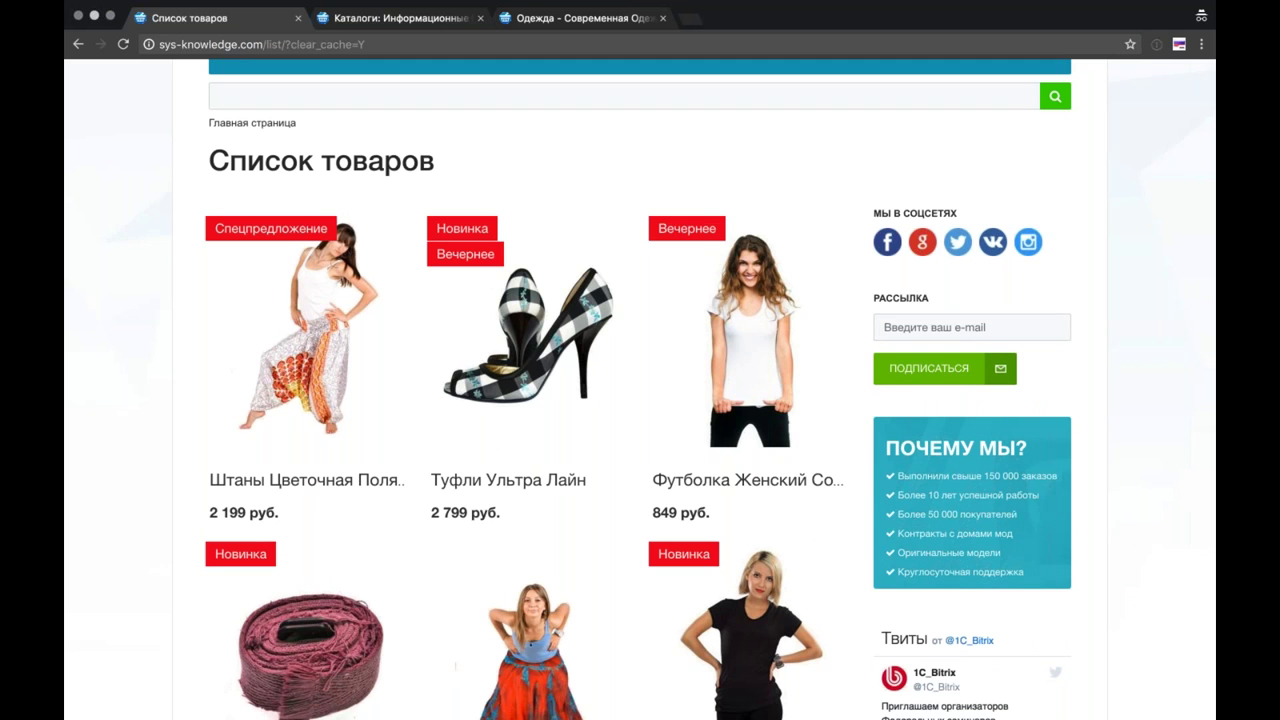
scroll(640, 390, "down", 1)
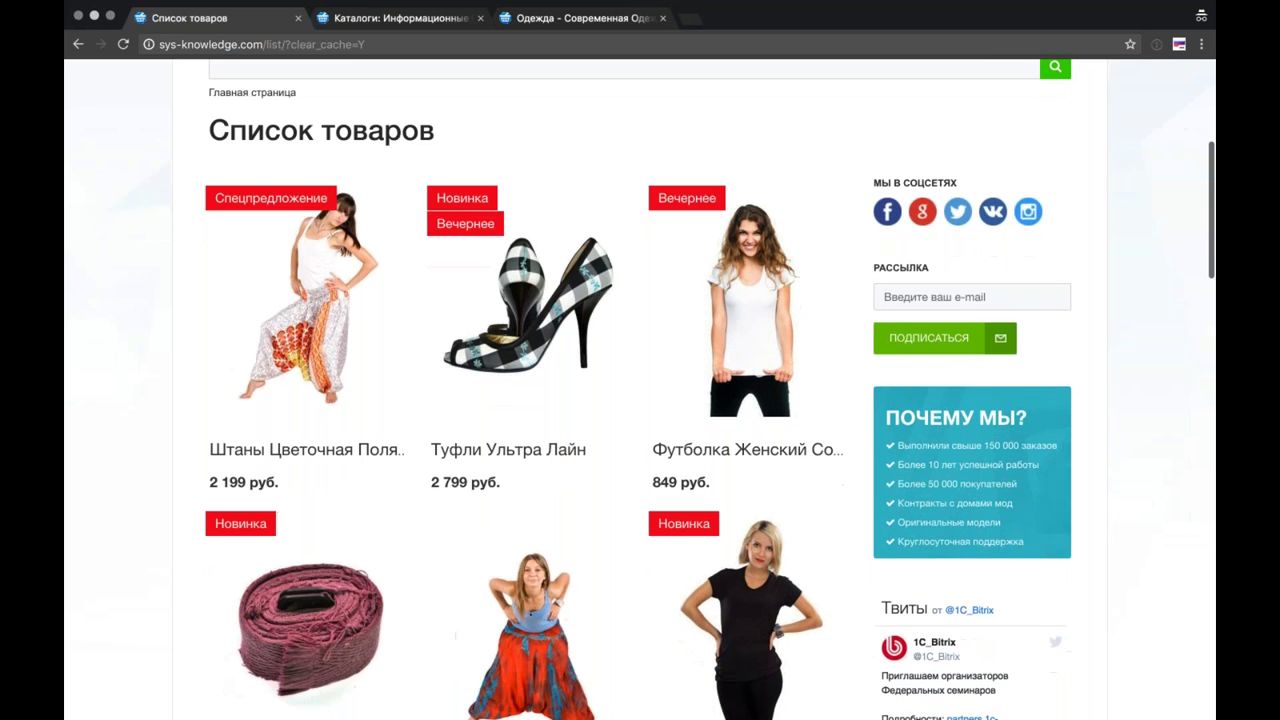
scroll(640, 390, "up", 3)
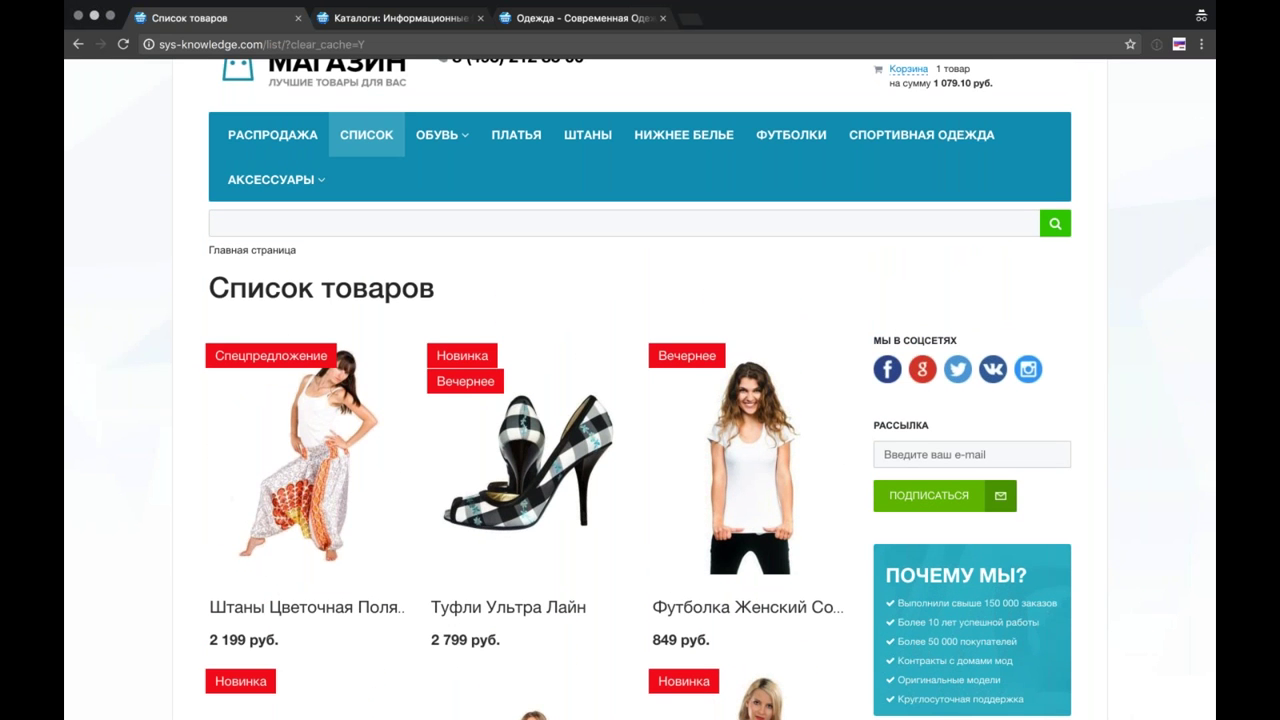
scroll(230, 150, "up", 3)
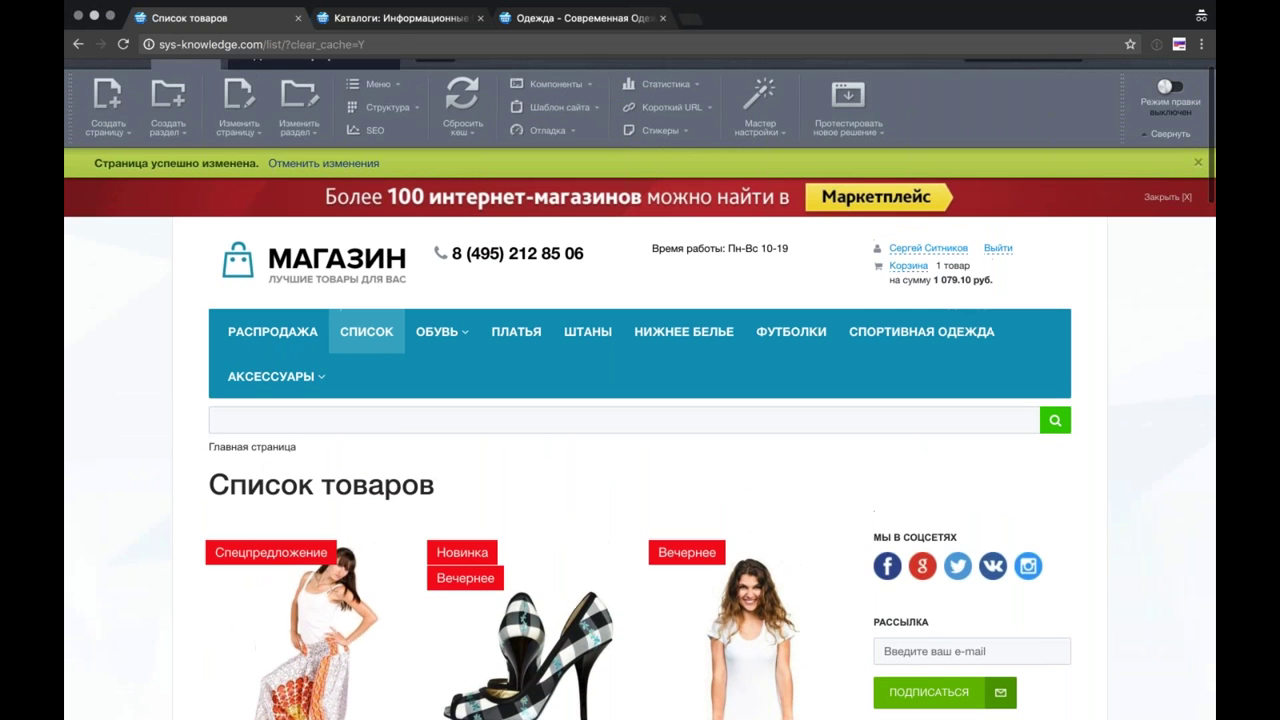
Step: Open the Элементы раздела component parameters in an enlarged view and select the Свойства entries from Новинка up to Заголовок окна браузера
left_click(241, 105)
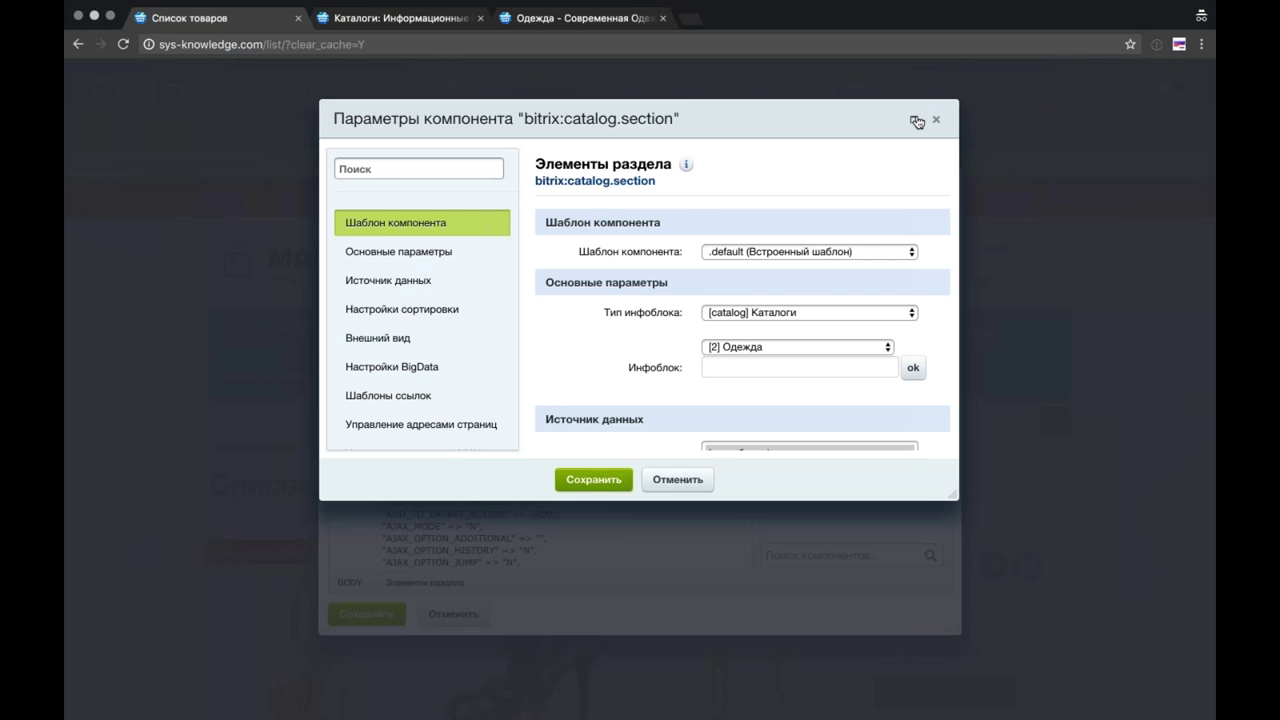
left_click(916, 120)
scroll(419, 379, "down", 6)
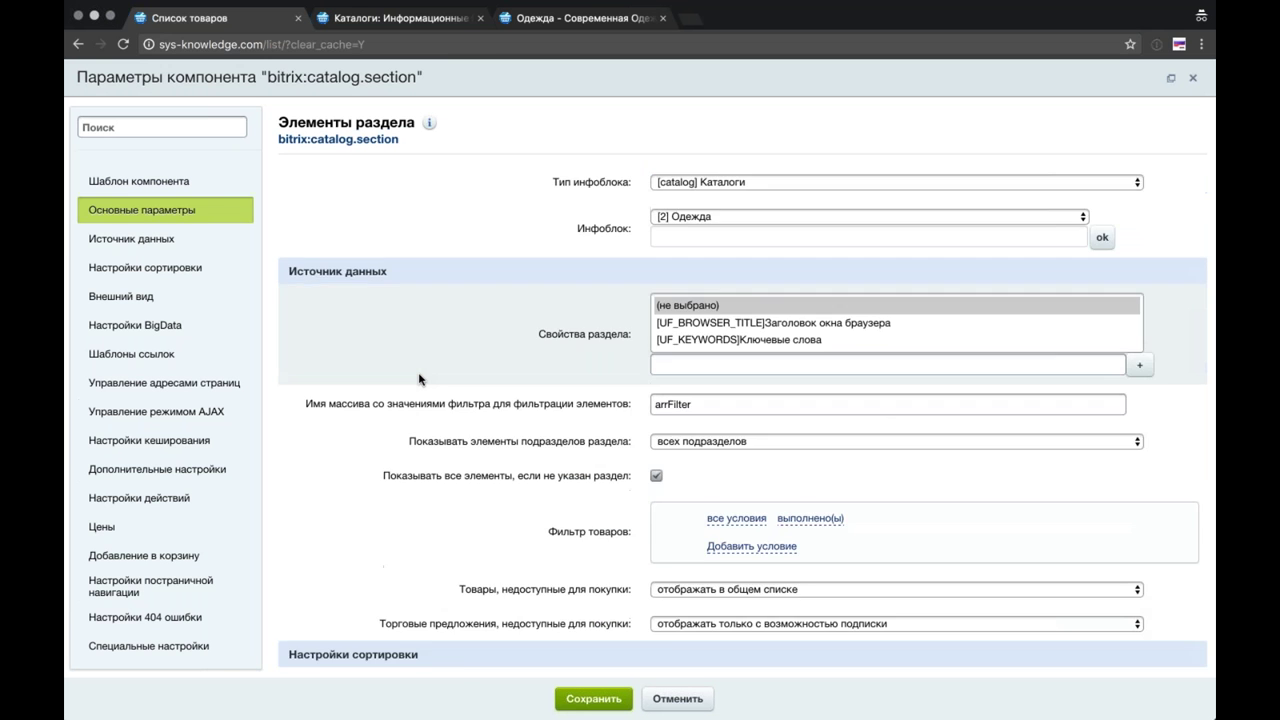
scroll(419, 379, "down", 3)
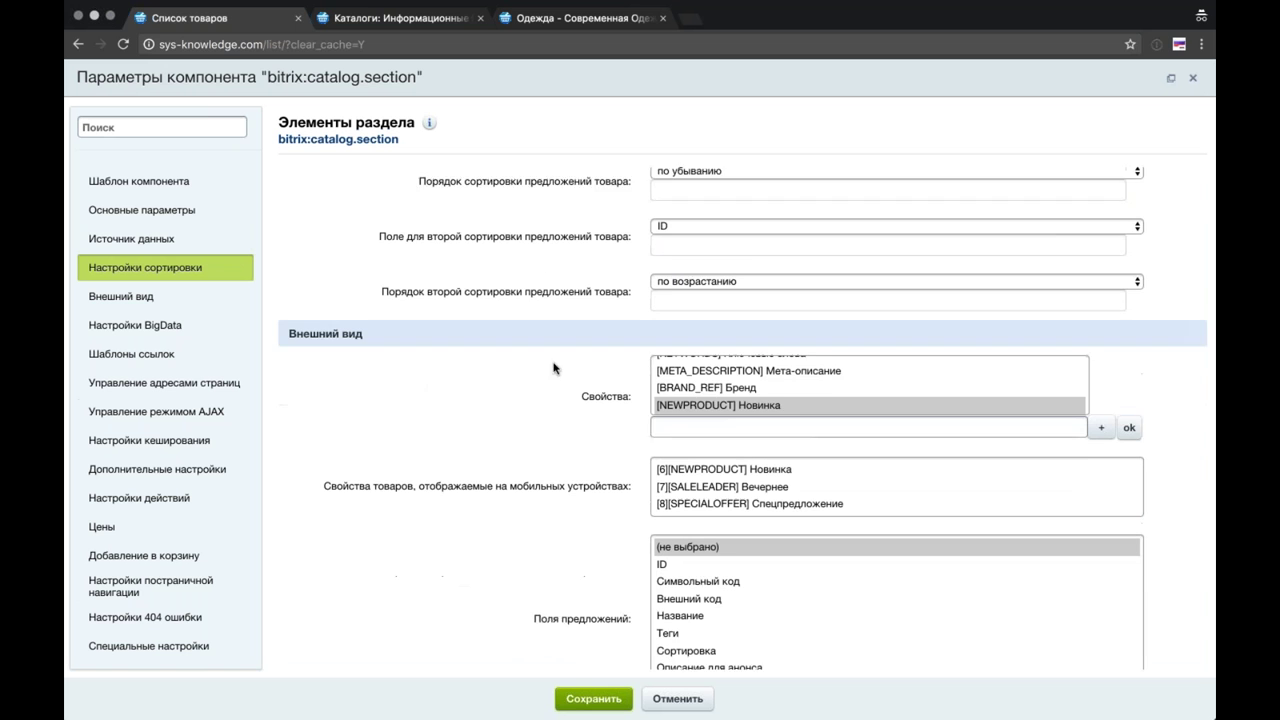
left_click(727, 388)
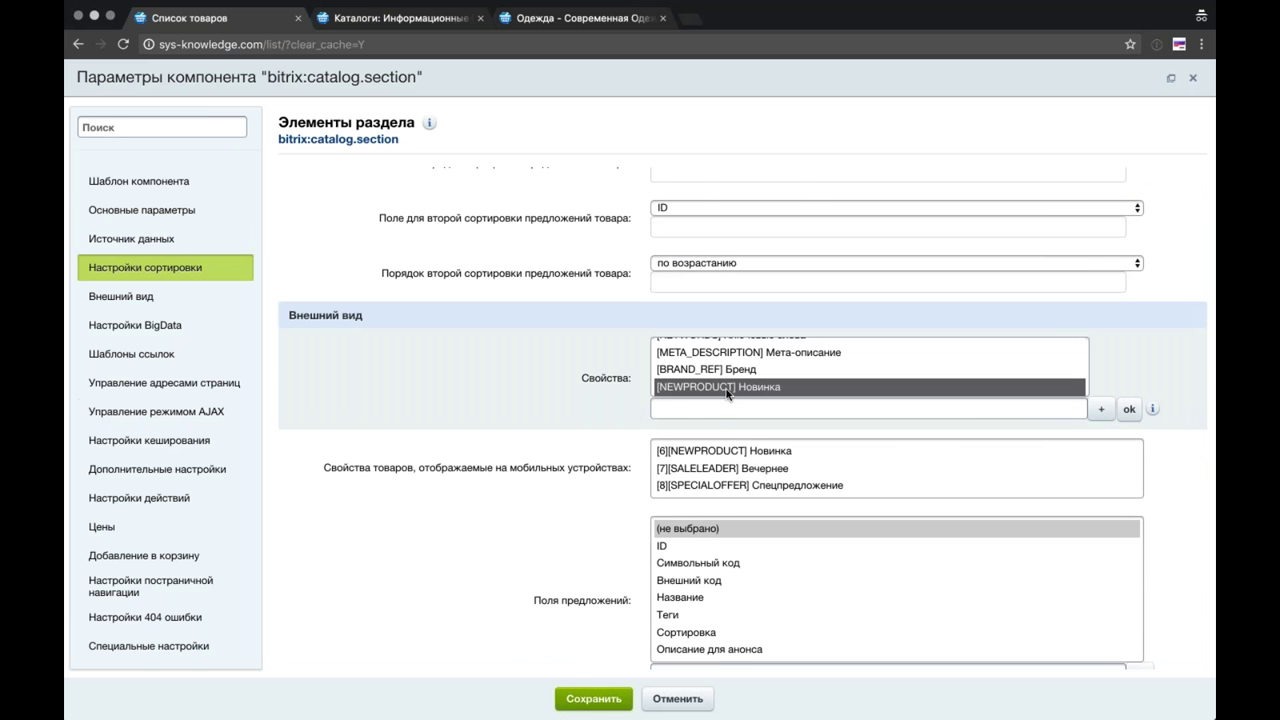
left_click(718, 341)
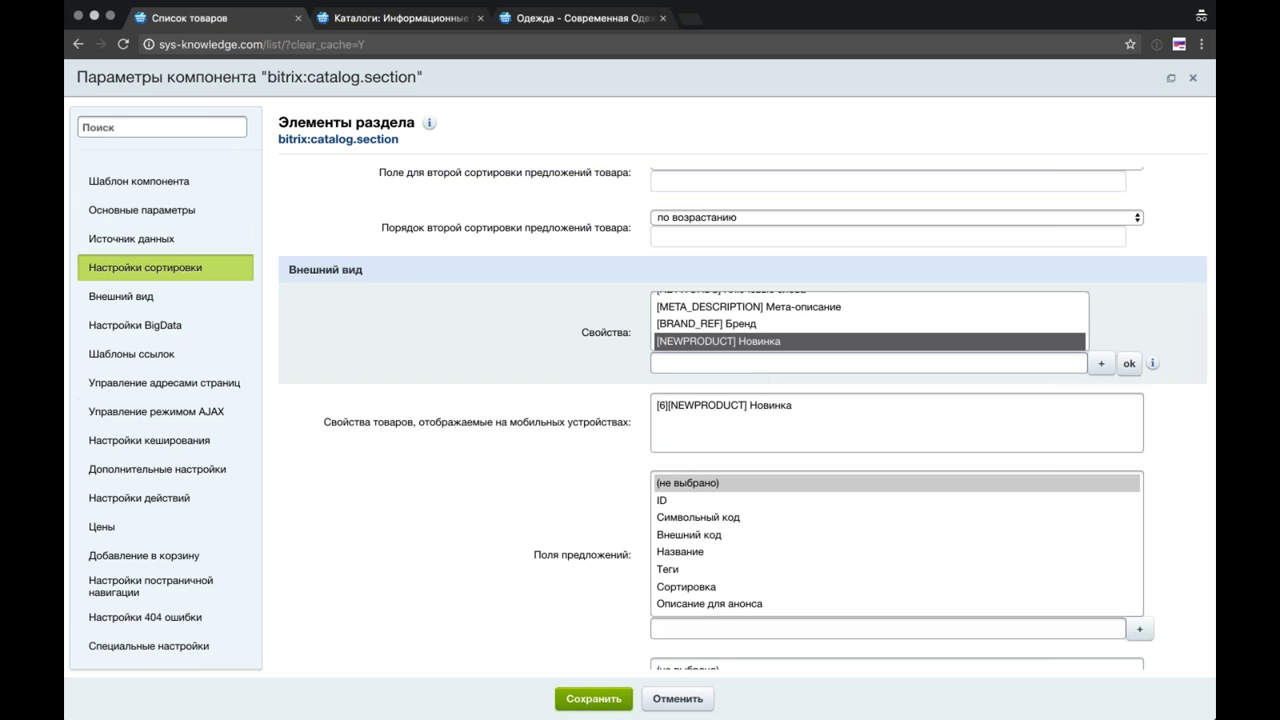
key("shift+Up")
key("shift+Up")
key("shift+Up")
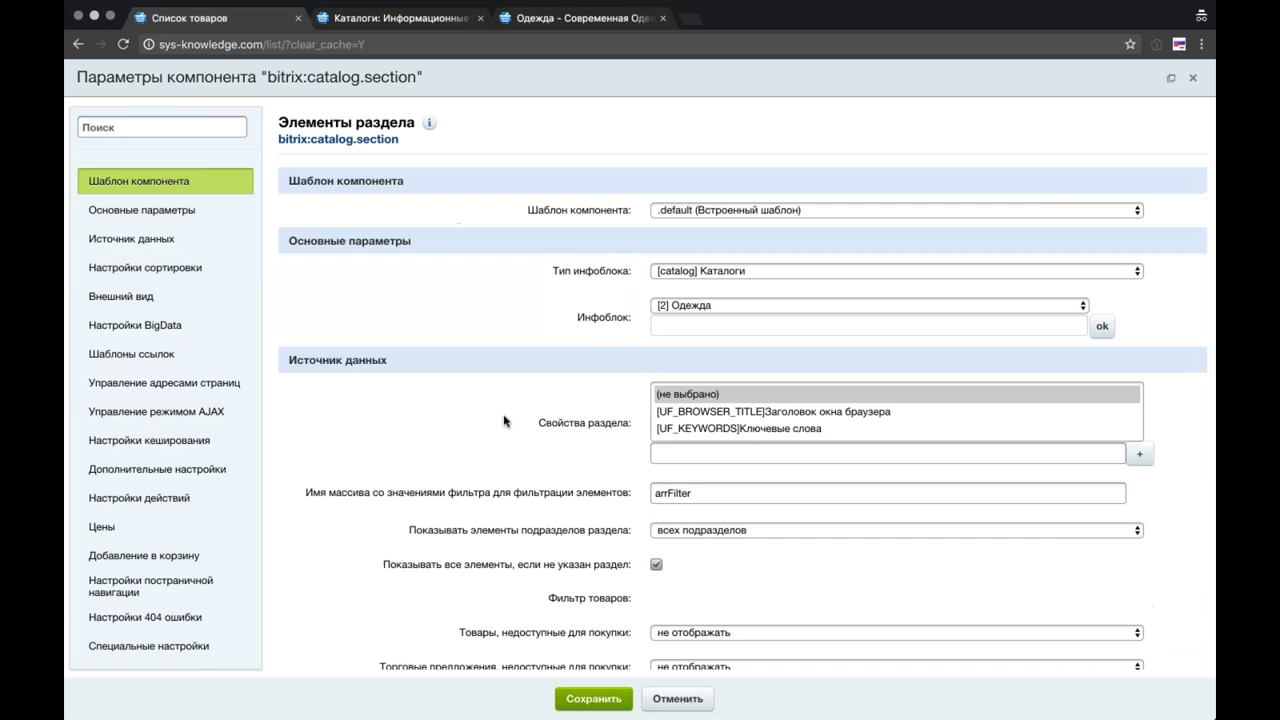
scroll(743, 418, "up", 1)
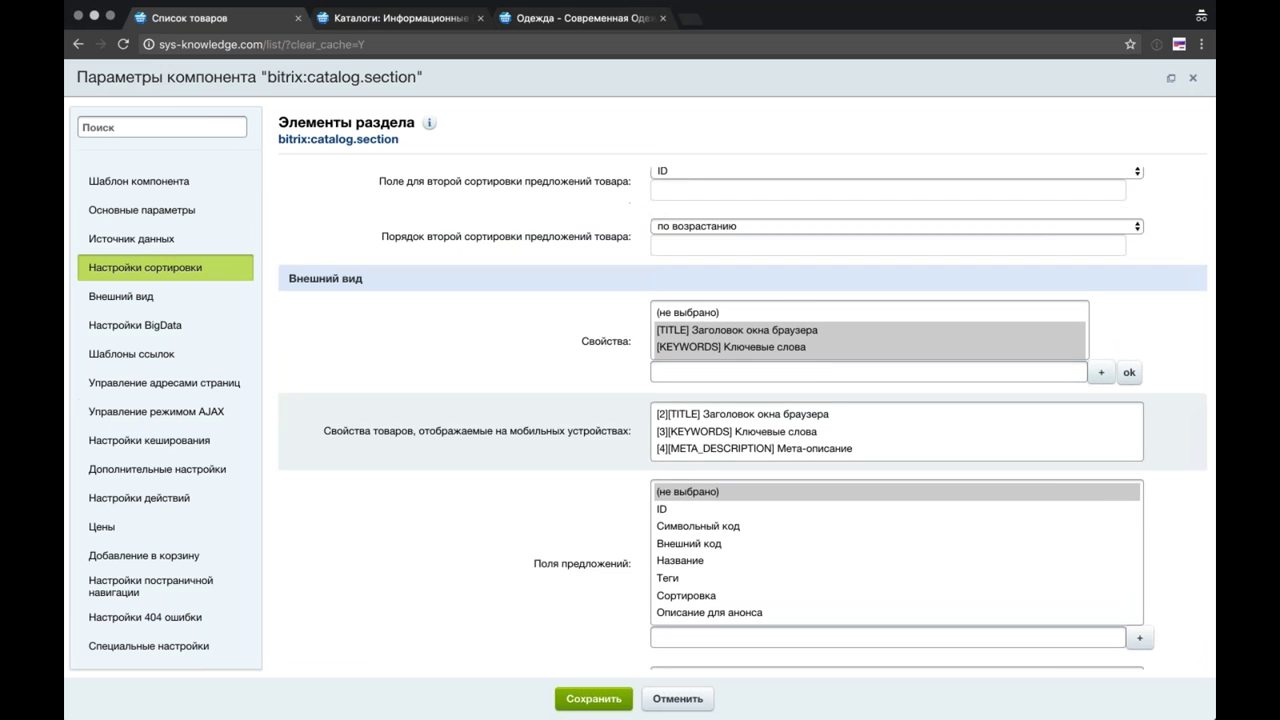
Step: Look through the Внешний вид parameters, including the product layout, label properties and placement, discount and old price display, and stock text settings
scroll(760, 422, "down", 3)
scroll(760, 422, "down", 5)
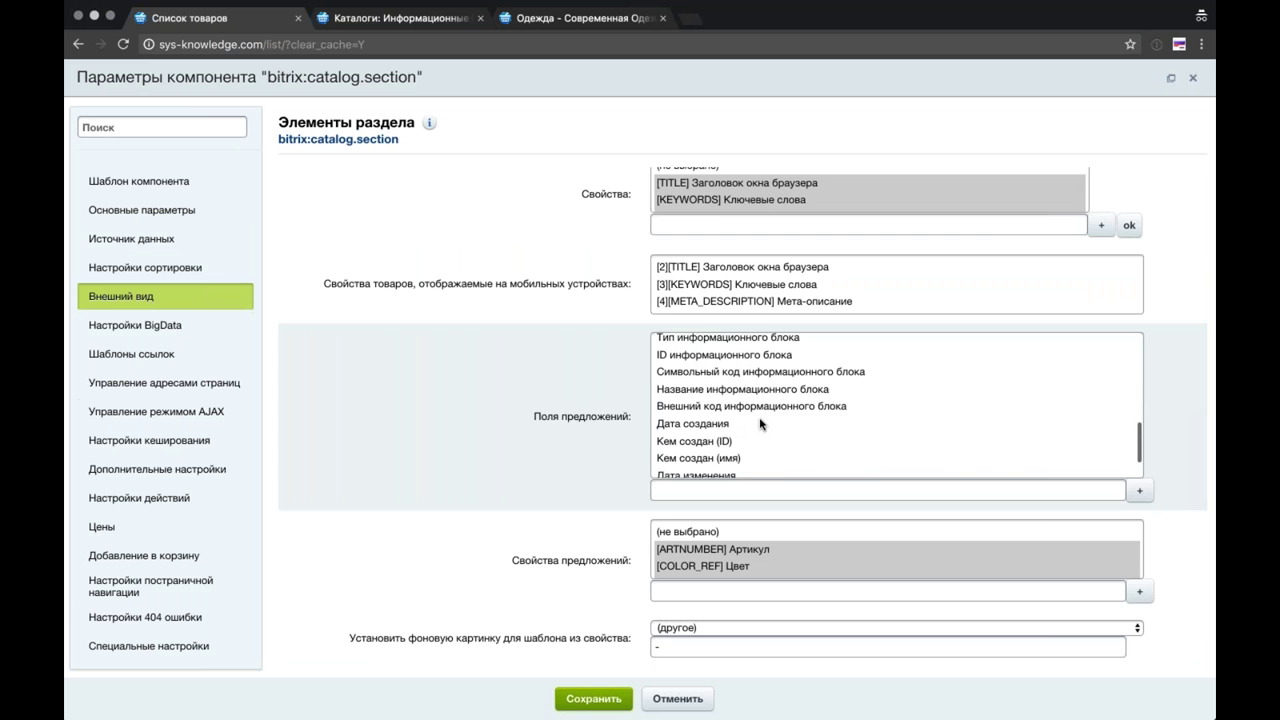
scroll(760, 422, "up", 5)
scroll(599, 497, "down", 2)
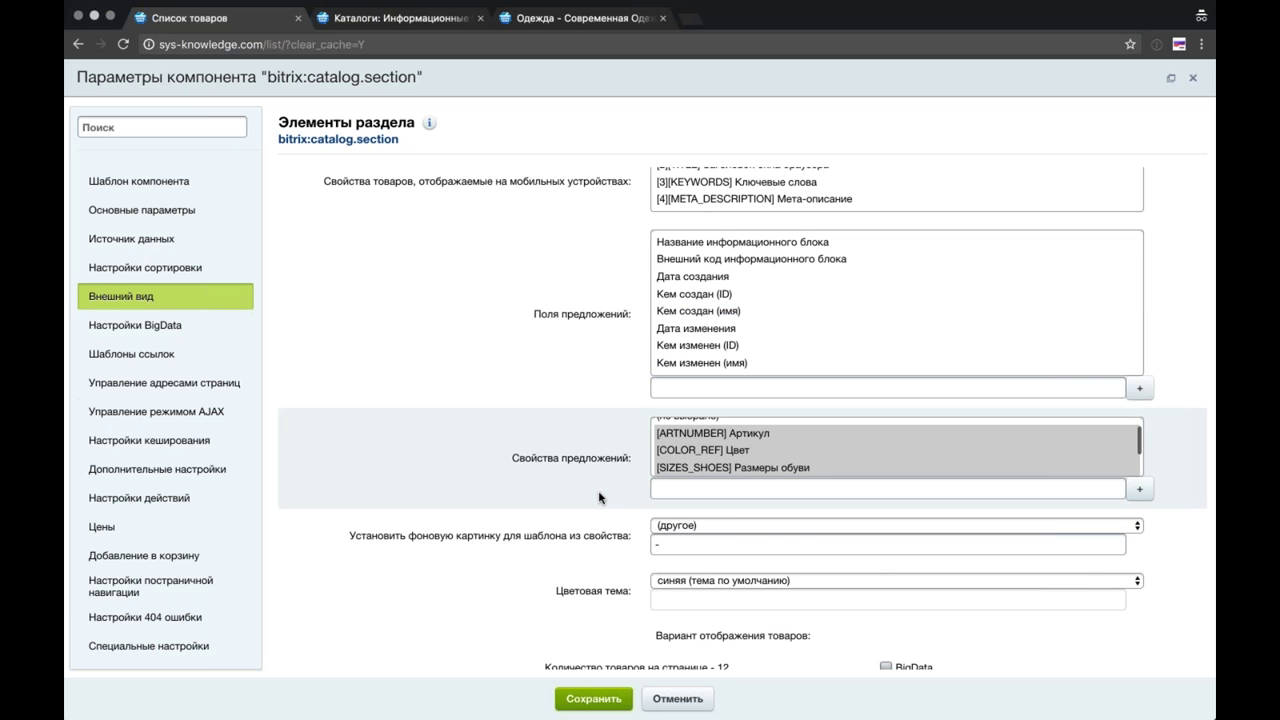
scroll(599, 497, "down", 5)
scroll(742, 423, "down", 10)
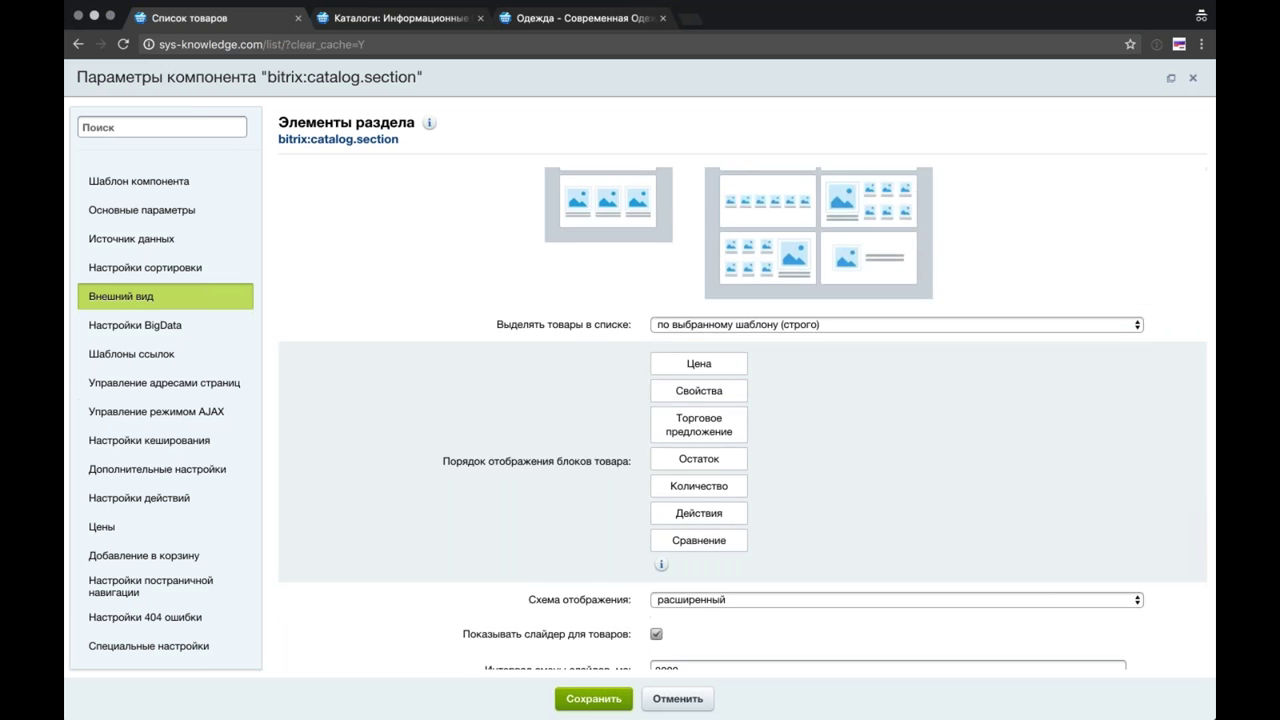
scroll(742, 423, "down", 10)
scroll(742, 423, "down", 5)
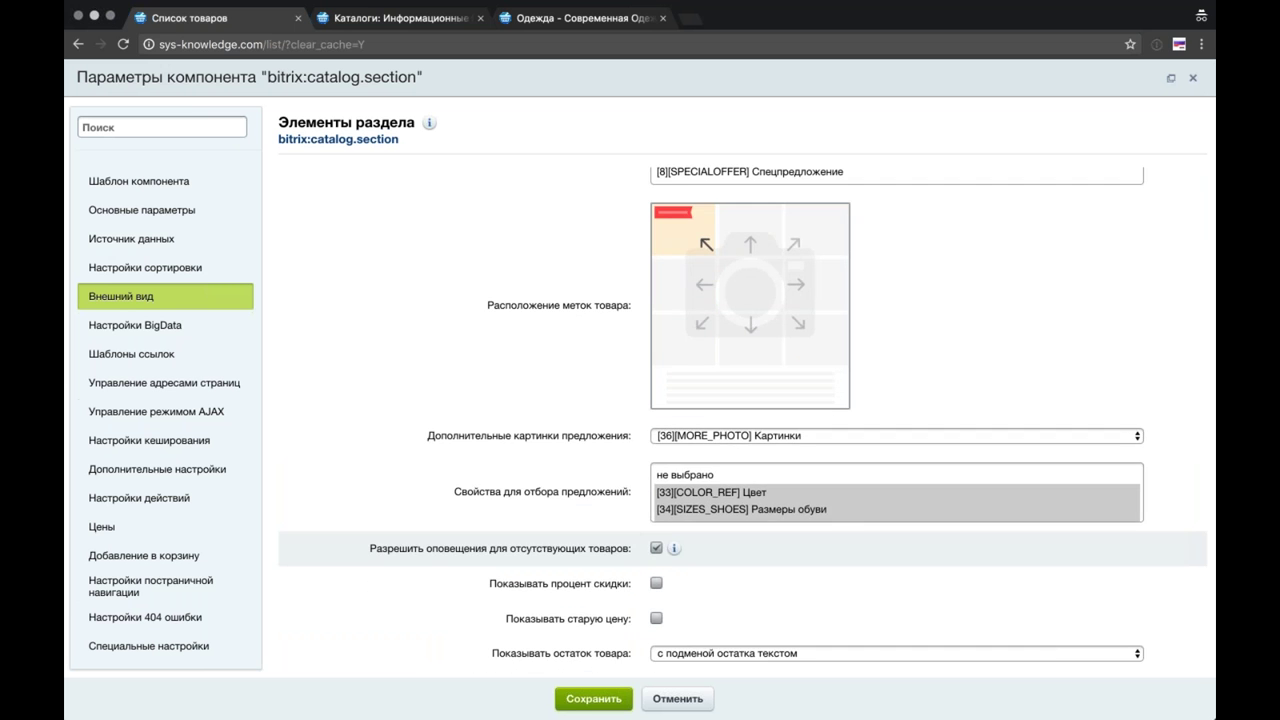
scroll(698, 496, "down", 2)
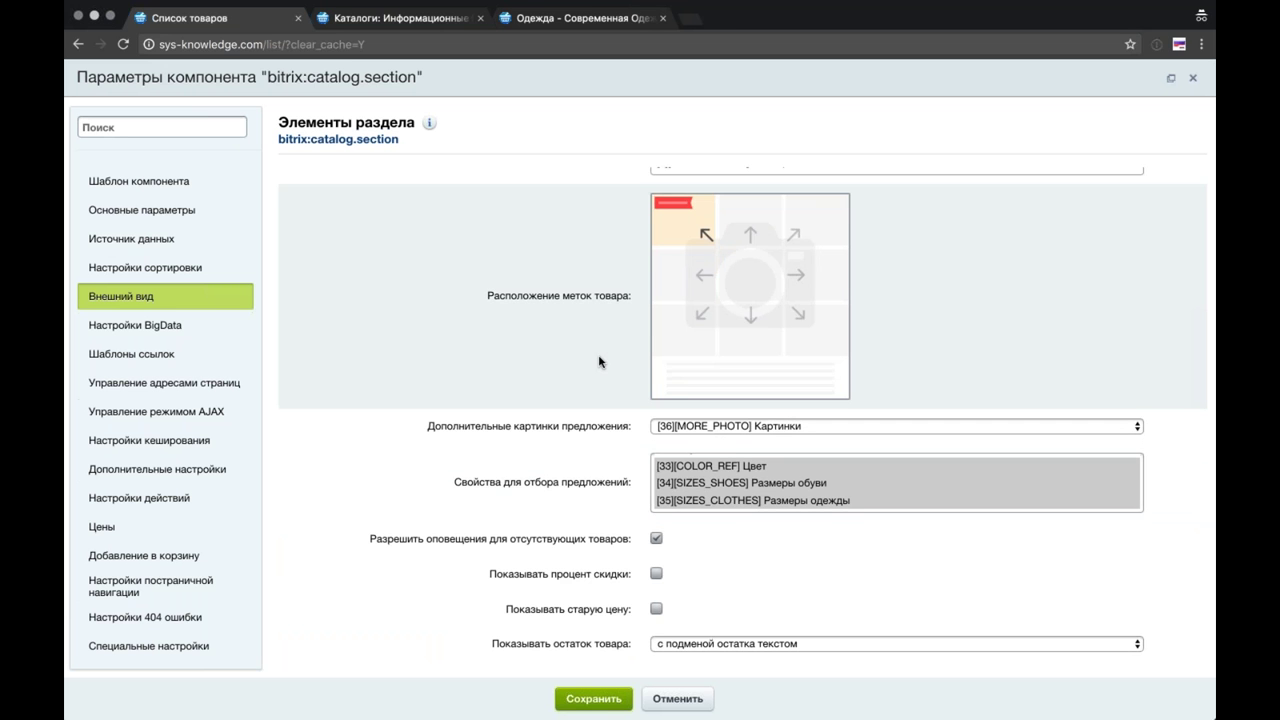
scroll(600, 362, "up", 3)
scroll(600, 362, "down", 7)
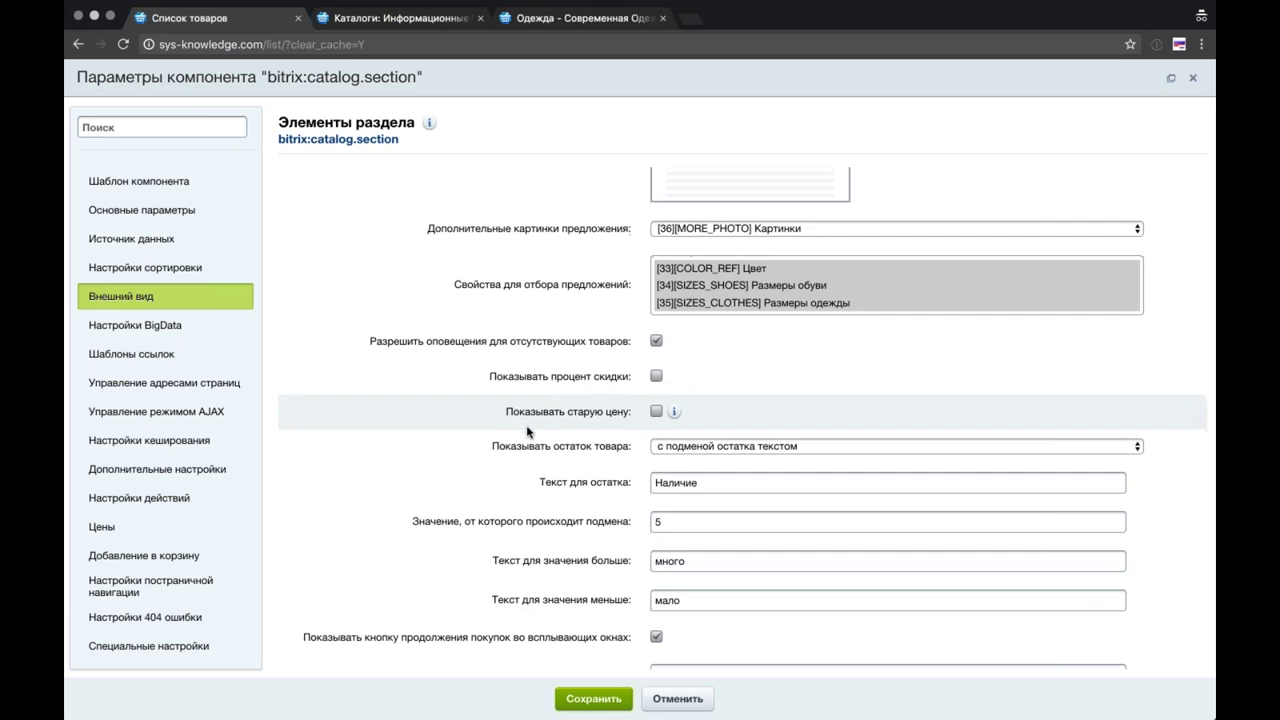
scroll(528, 432, "down", 2)
scroll(528, 432, "up", 10)
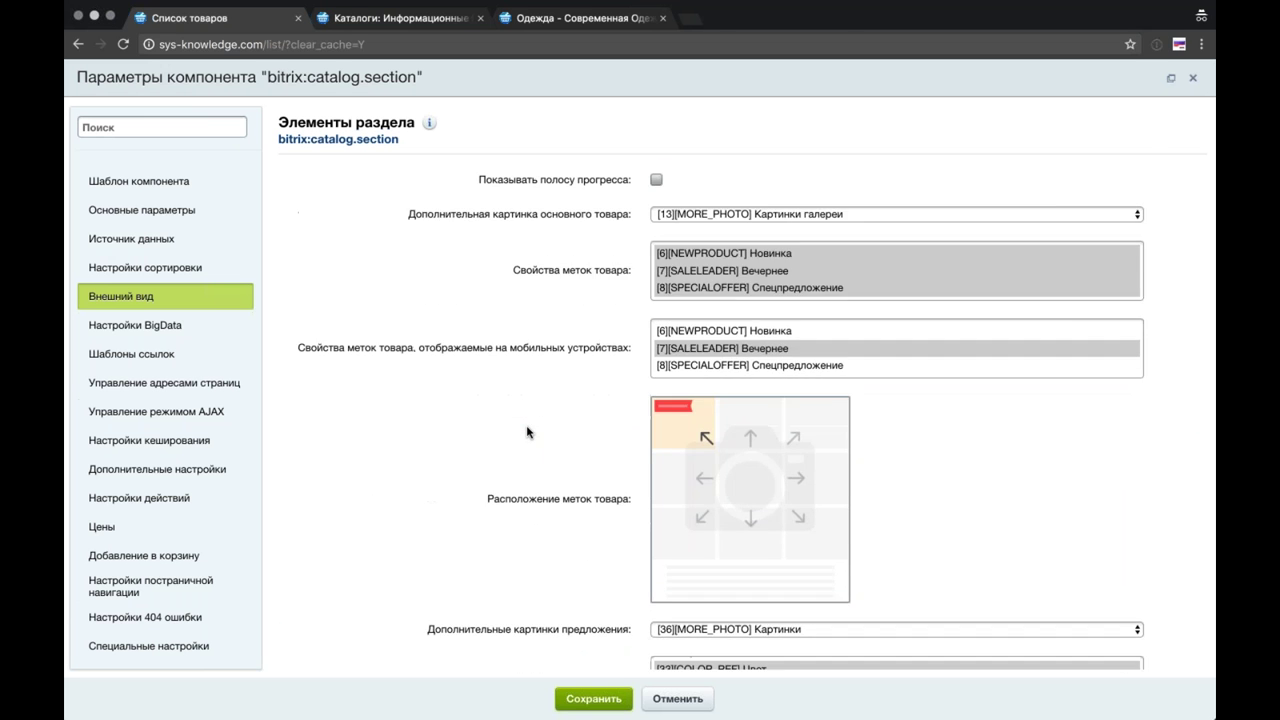
scroll(528, 432, "up", 4)
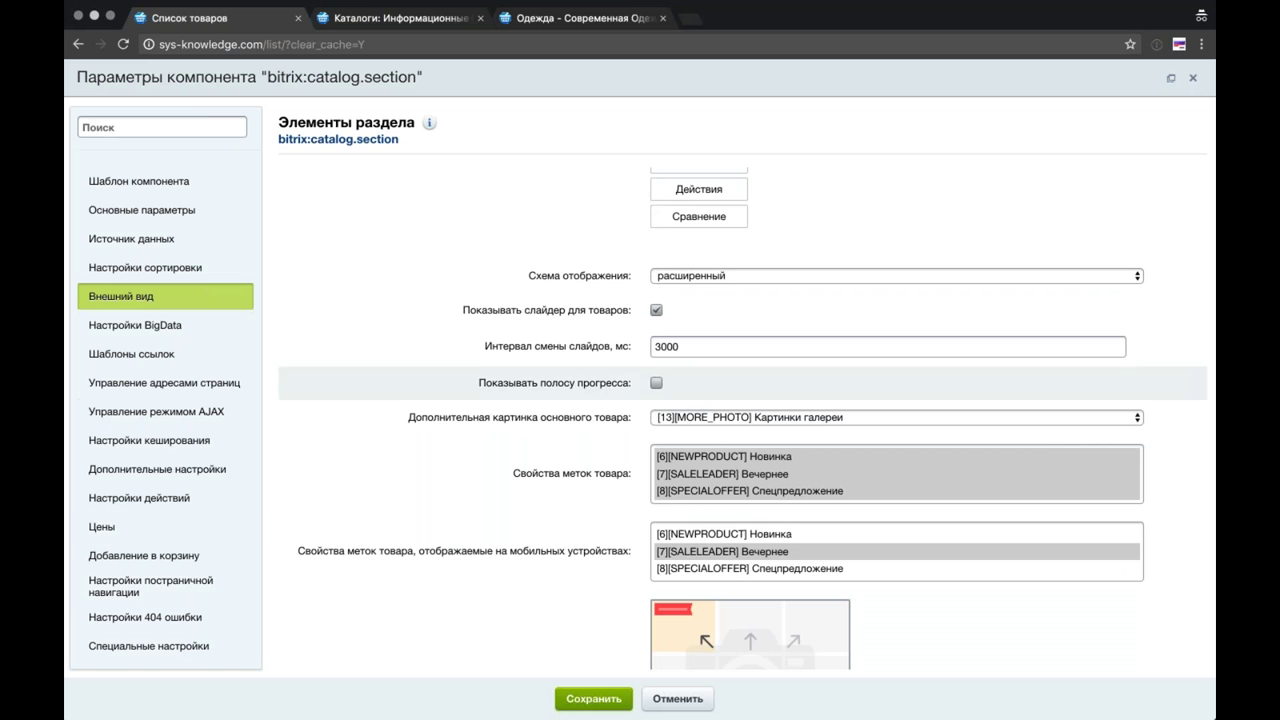
scroll(740, 400, "down", 5)
scroll(740, 400, "up", 4)
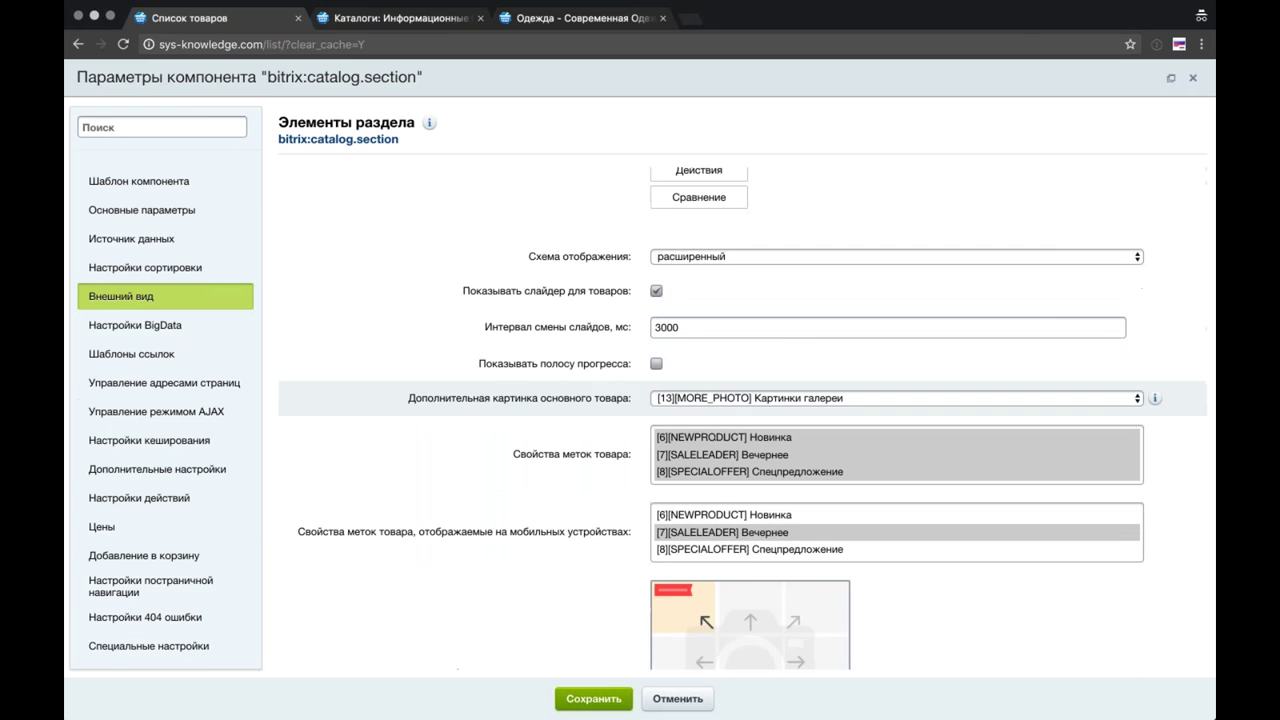
Step: Reduce the product display layout in the Внешний вид parameters to a single row of three products per page
left_click(163, 296)
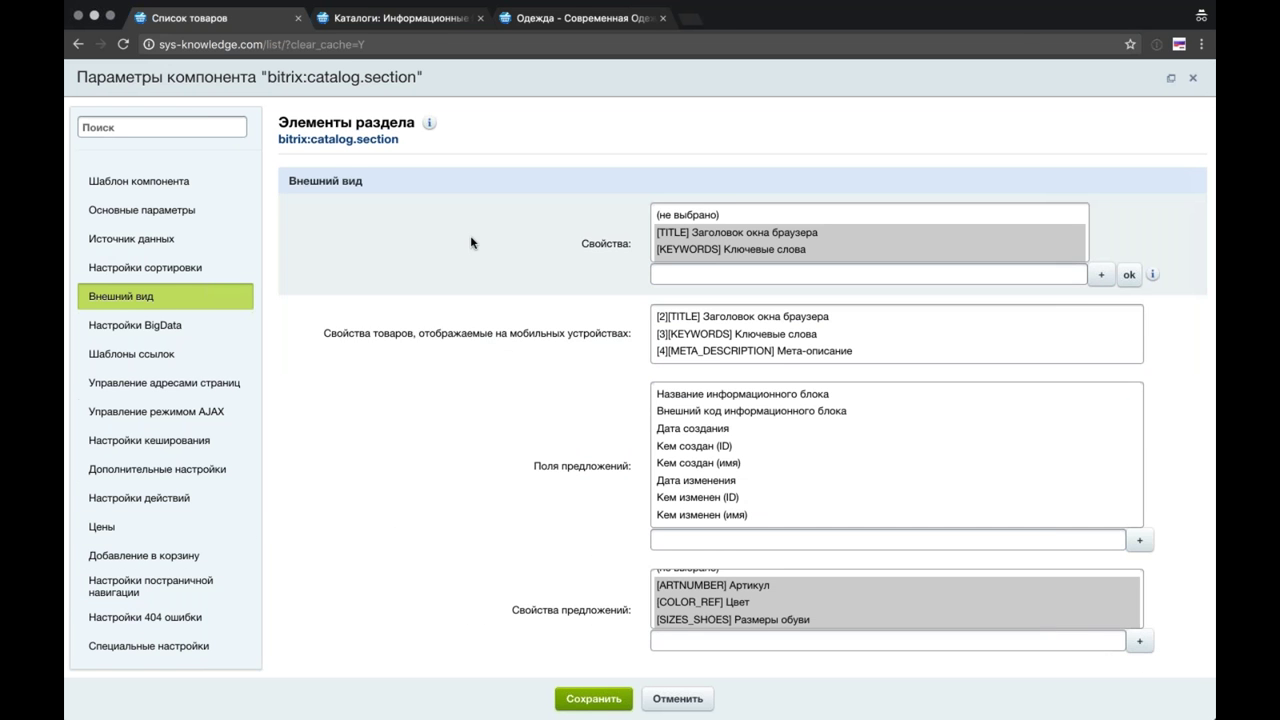
scroll(471, 243, "down", 3)
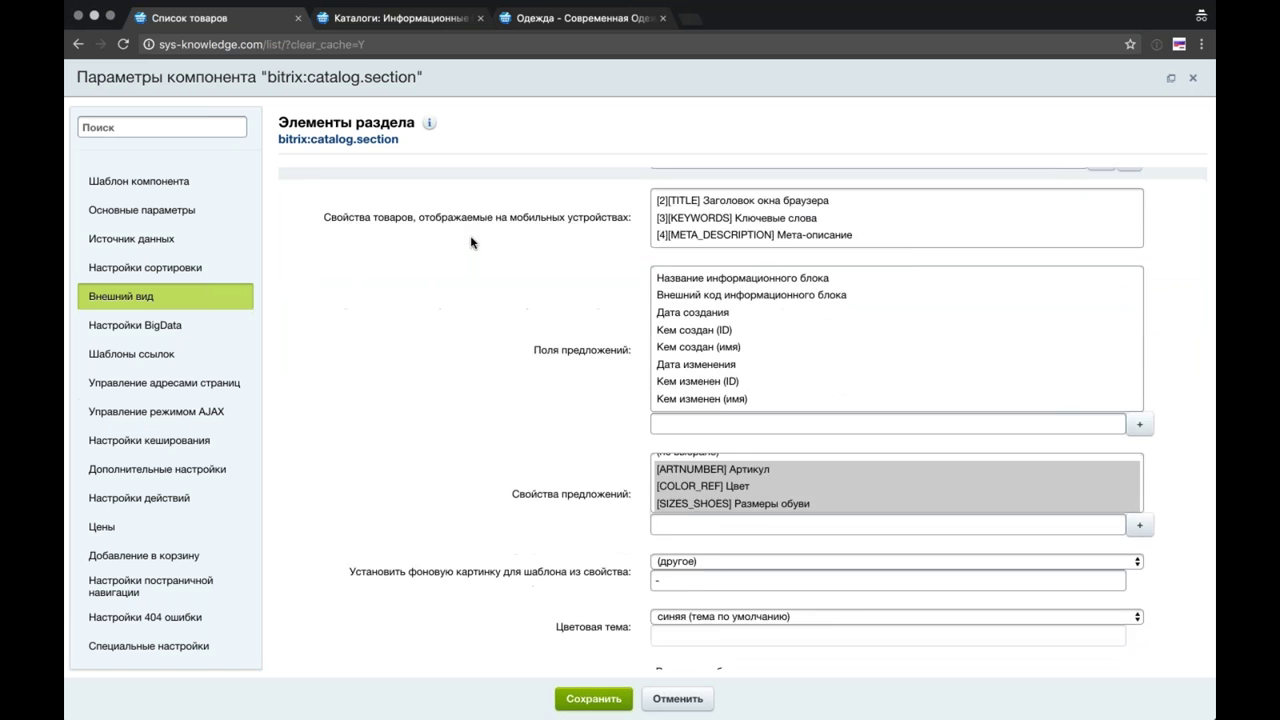
scroll(471, 243, "down", 5)
scroll(471, 243, "up", 1)
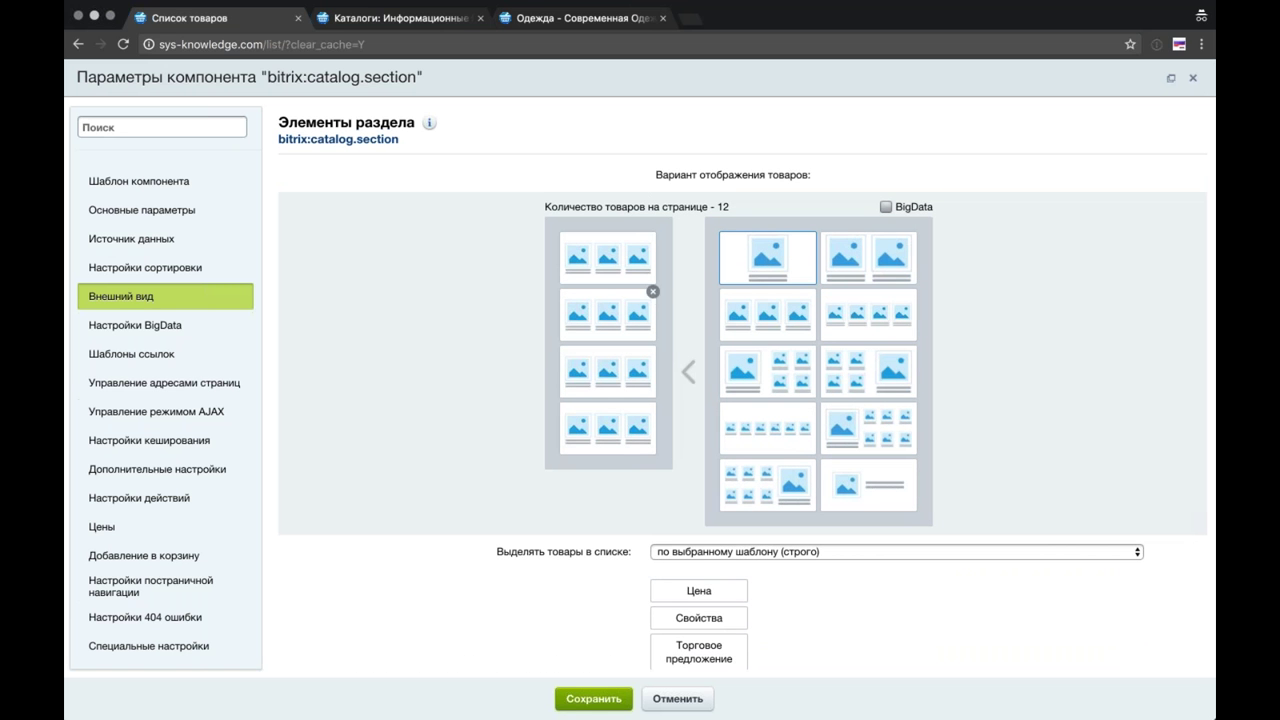
left_click(653, 348)
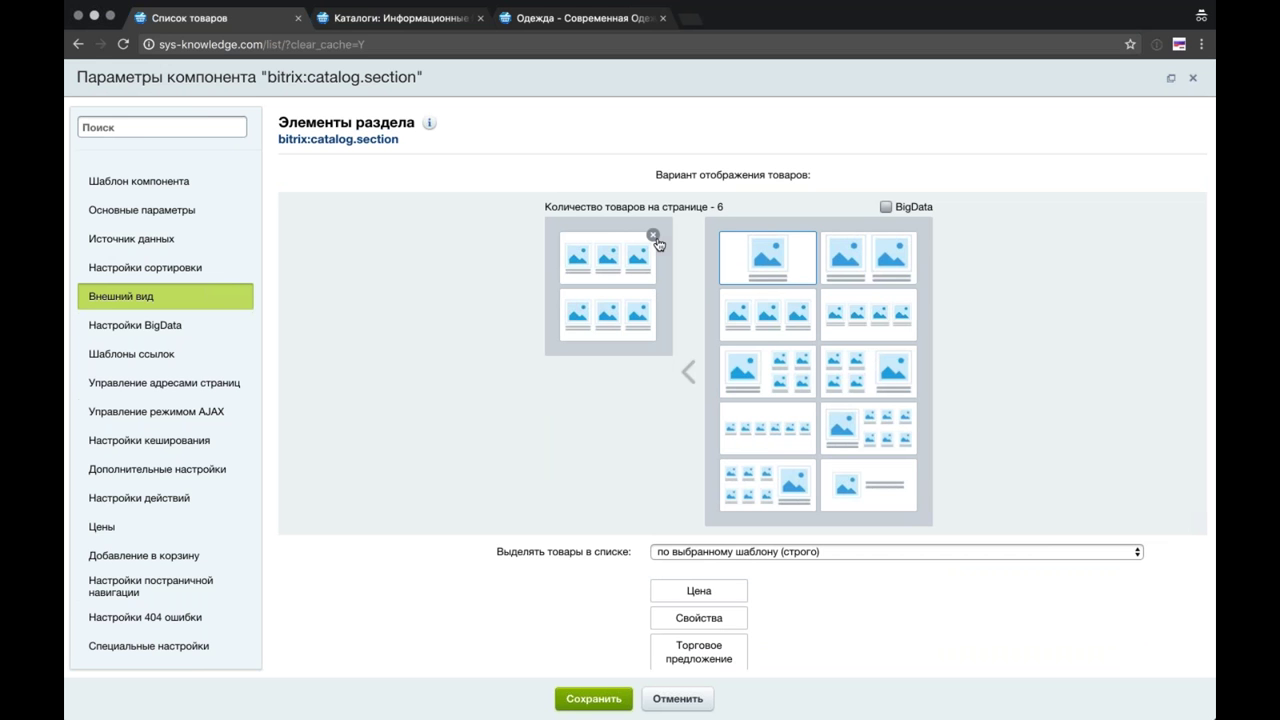
left_click(653, 234)
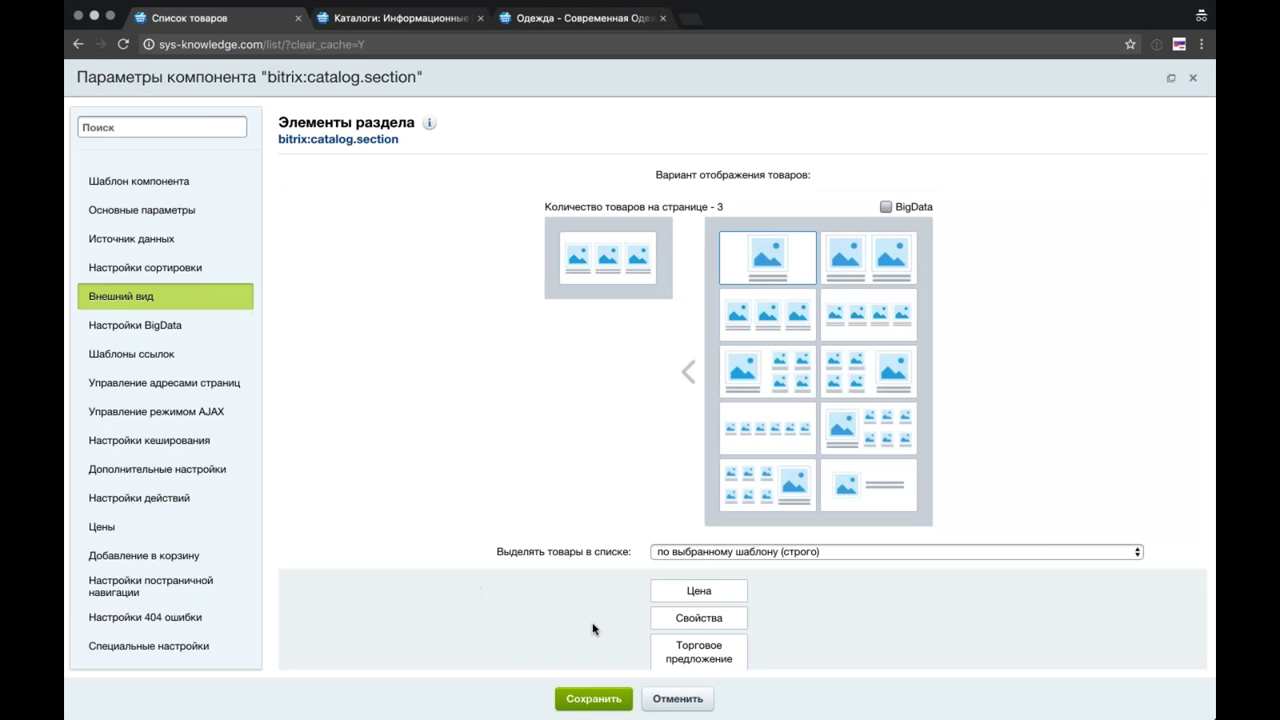
left_click(607, 702)
Step: Enable the Lazy Load button in the component's page navigation settings
left_click(150, 586)
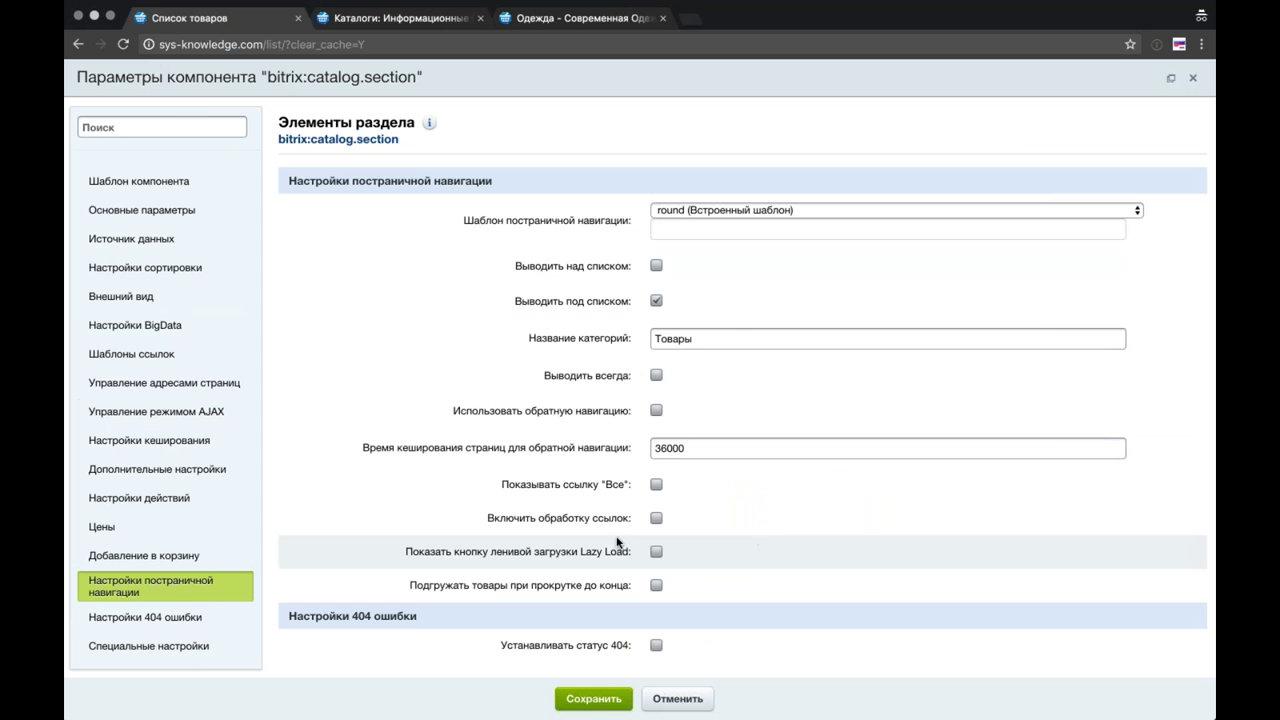
left_click(462, 553)
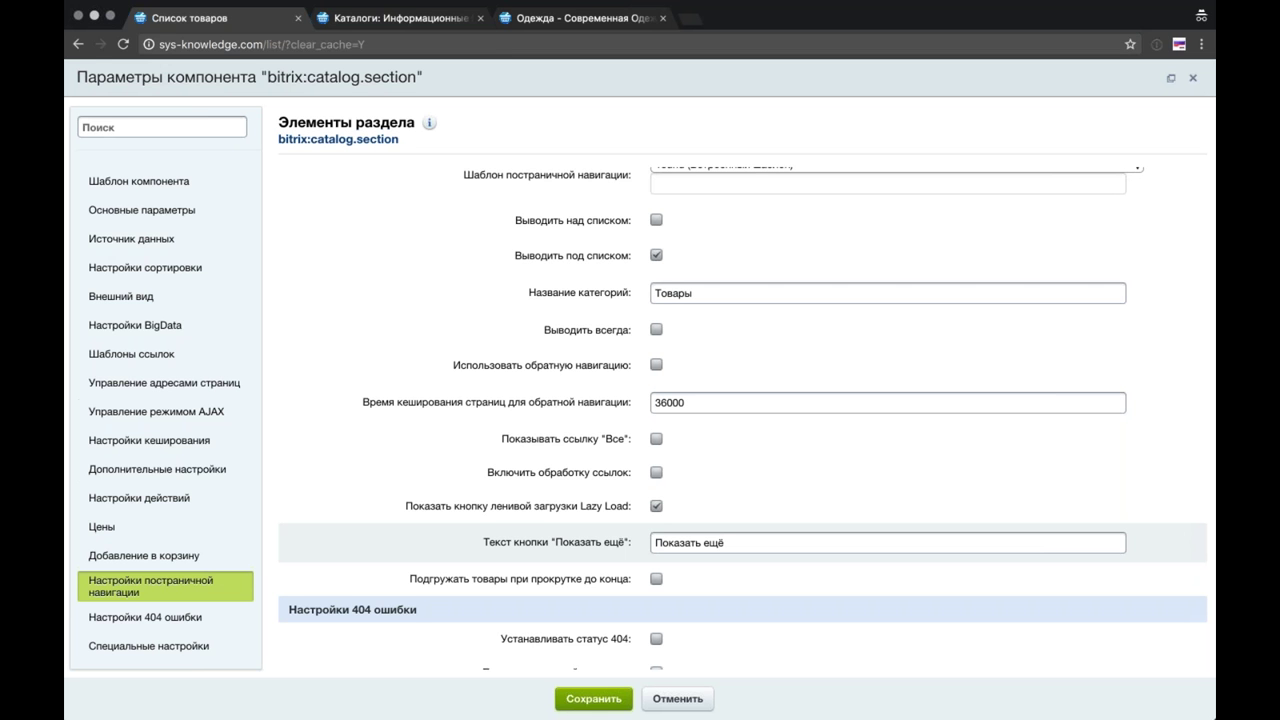
Step: Save the component parameters and the /spisok.php page, and check the pagination below the product list on the site
left_click(594, 698)
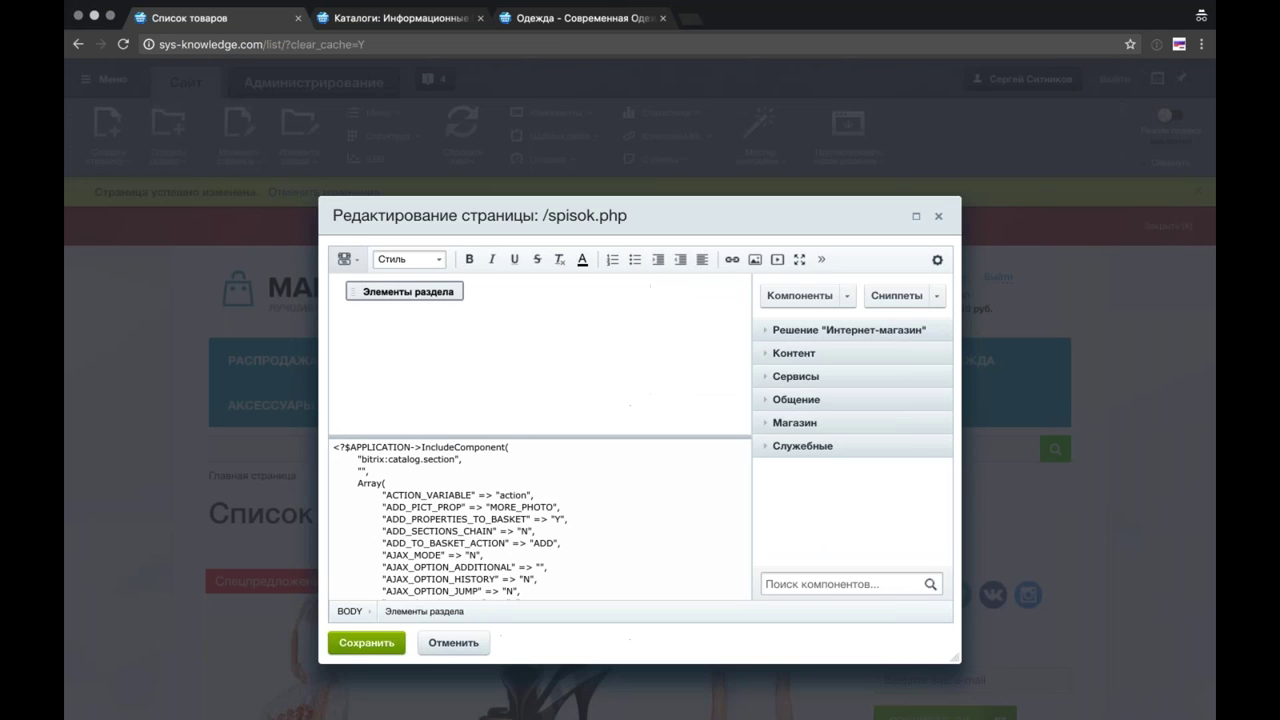
left_click(366, 642)
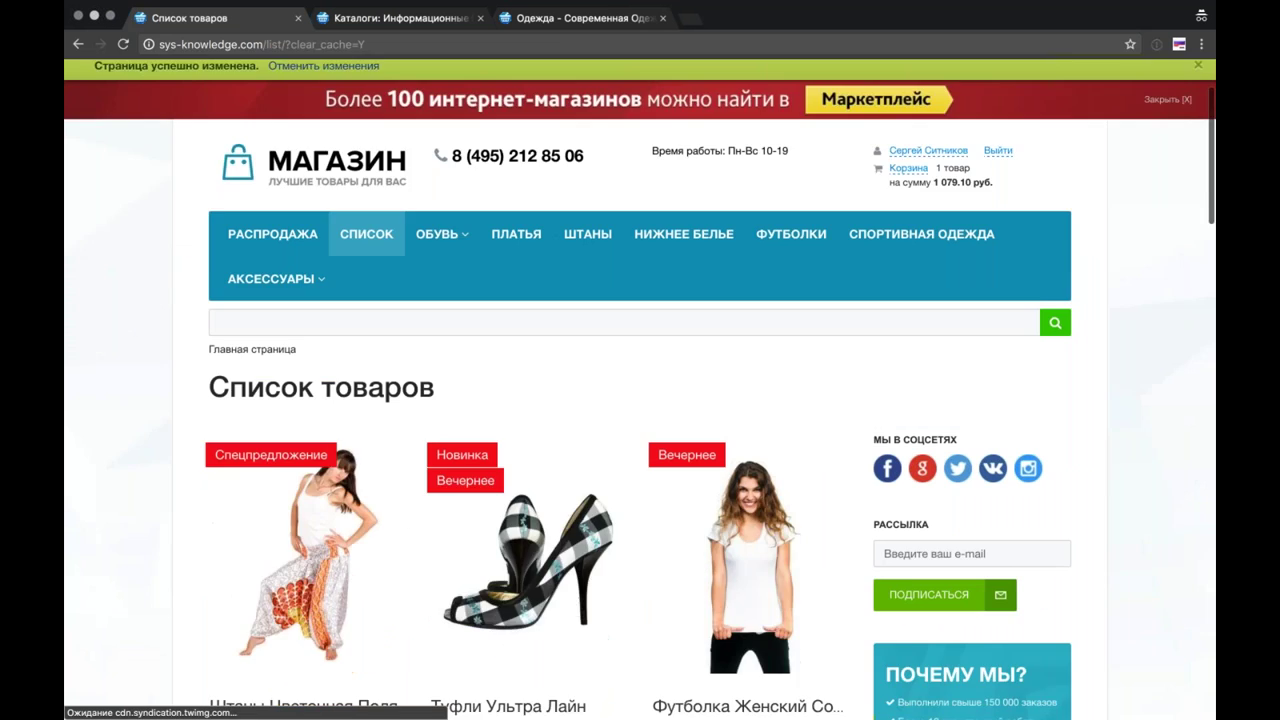
scroll(640, 400, "down", 12)
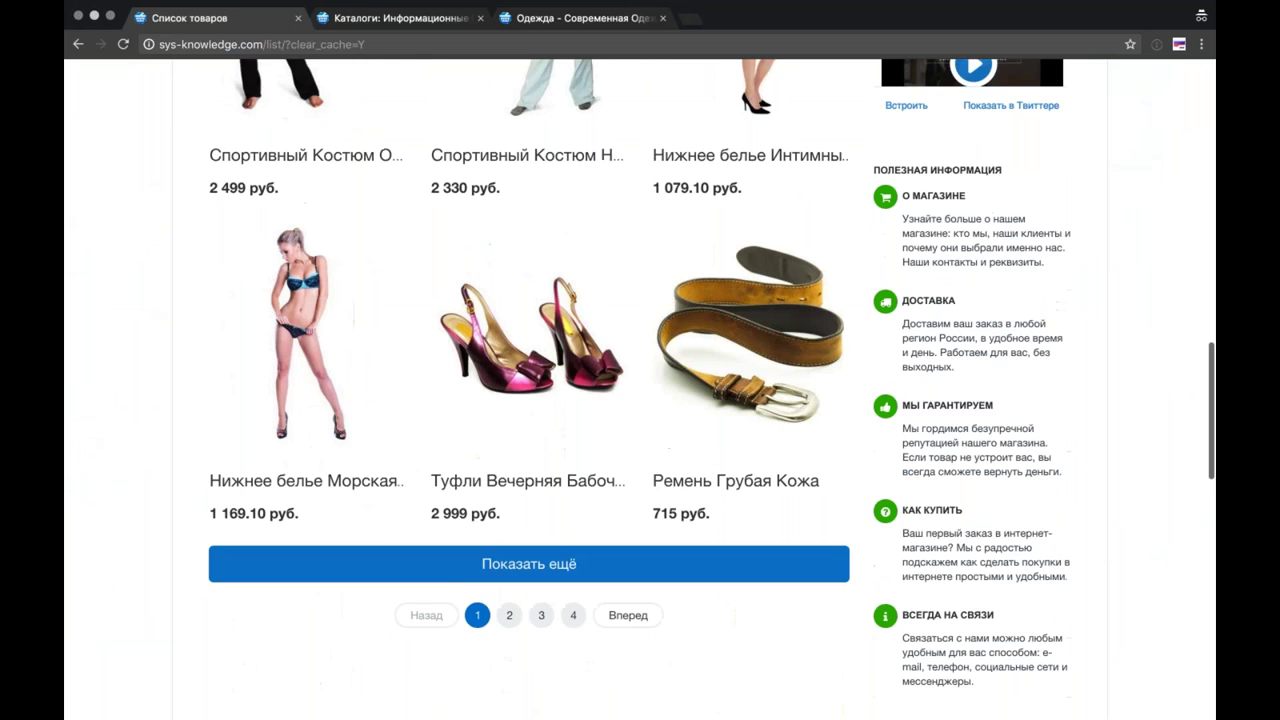
scroll(640, 400, "down", 2)
scroll(640, 400, "up", 15)
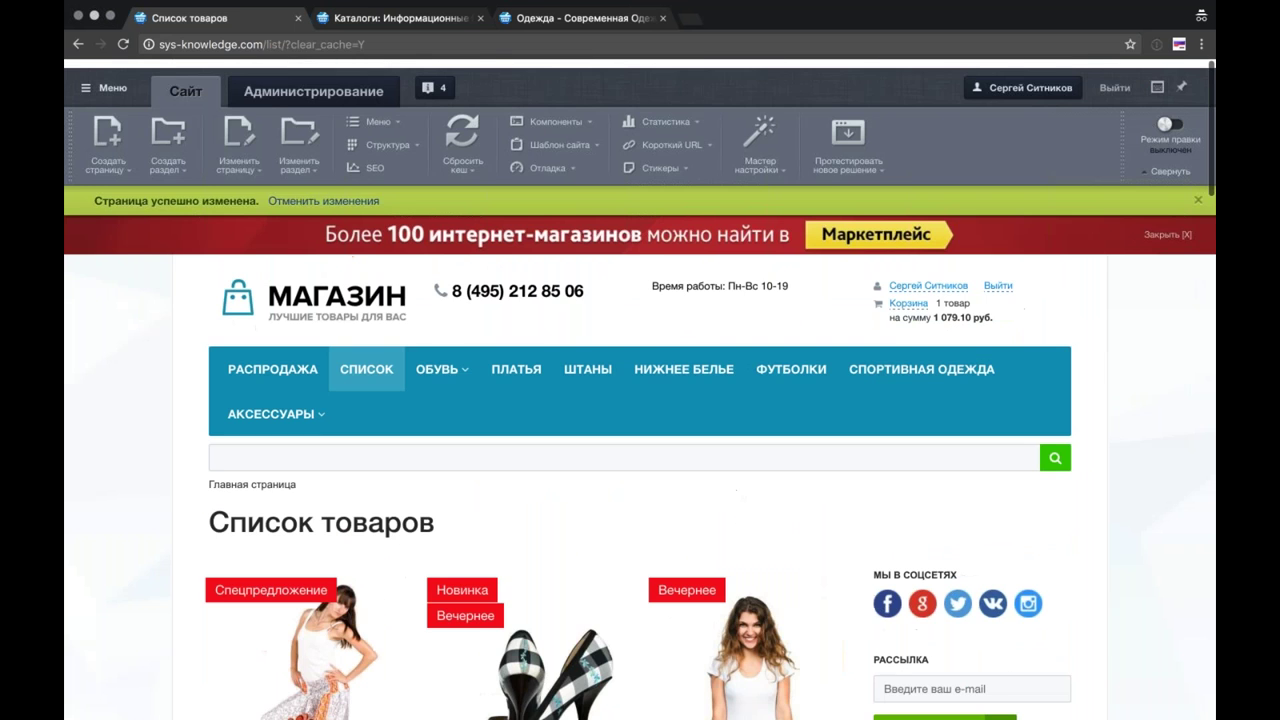
Step: Reopen the Элементы раздела component parameters in an enlarged view, check the product layout under Внешний вид, and save the settings and page again
left_click(238, 138)
double_click(407, 263)
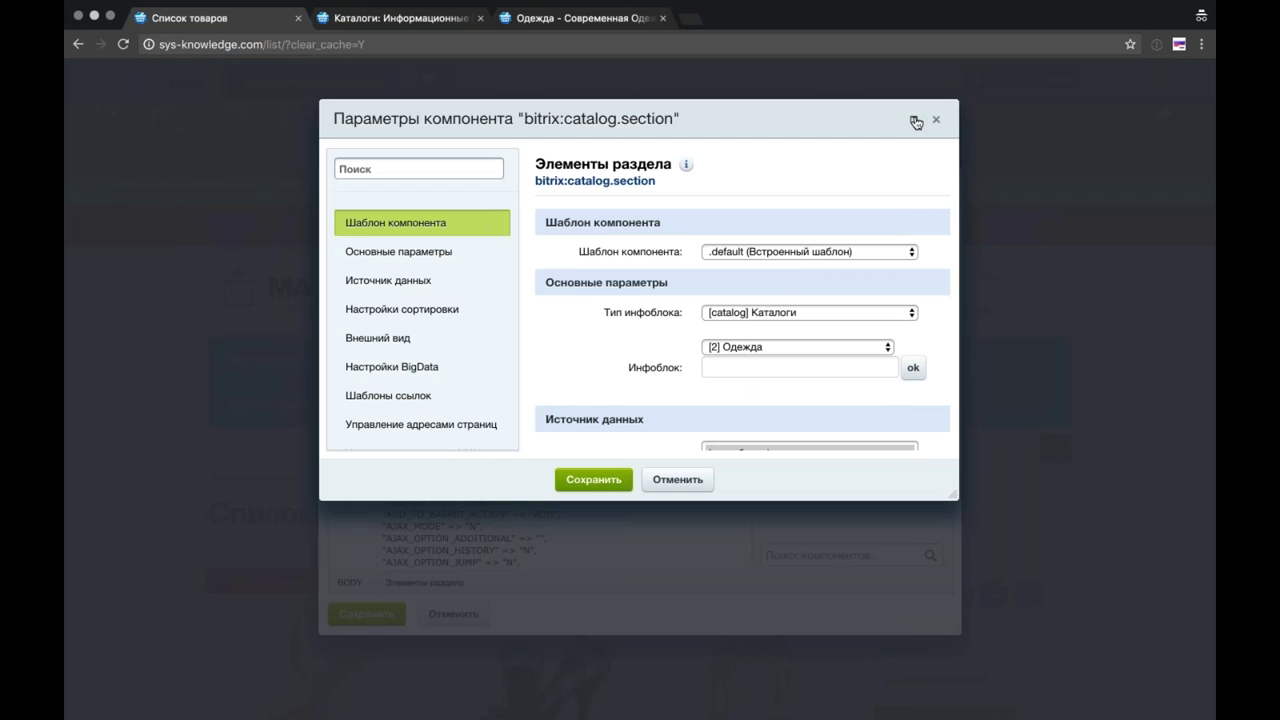
left_click(913, 119)
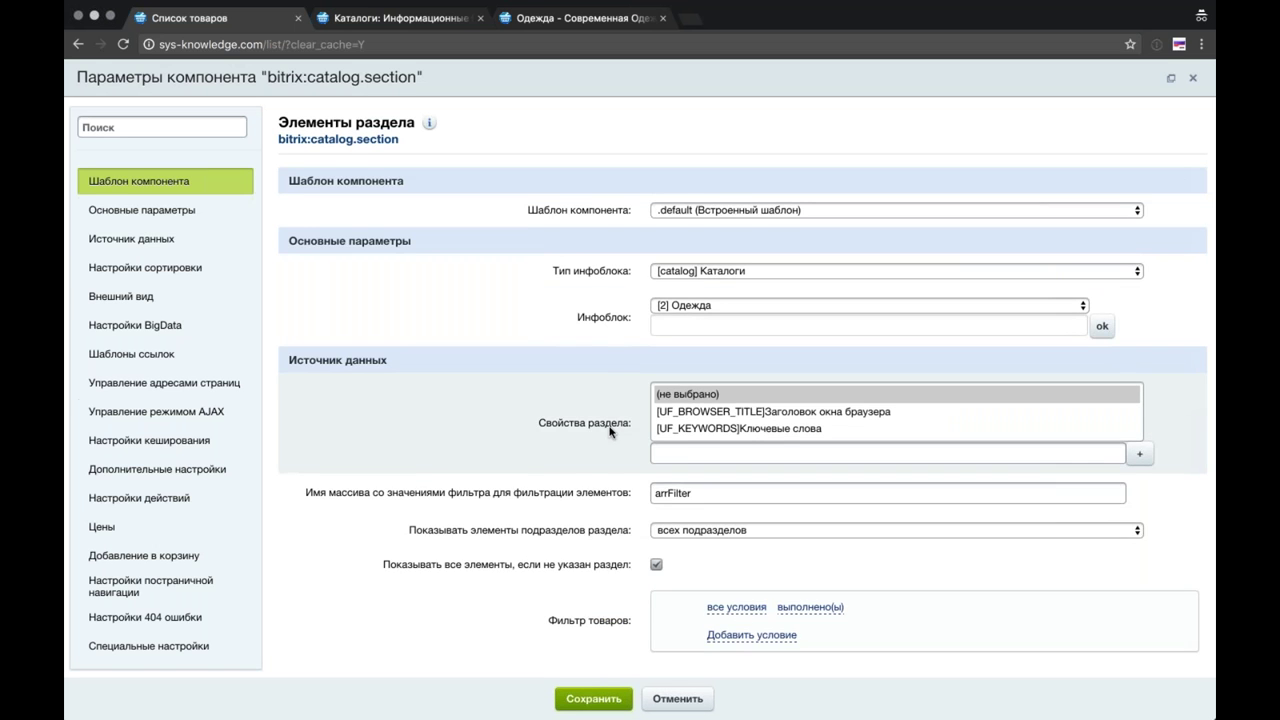
scroll(610, 430, "down", 15)
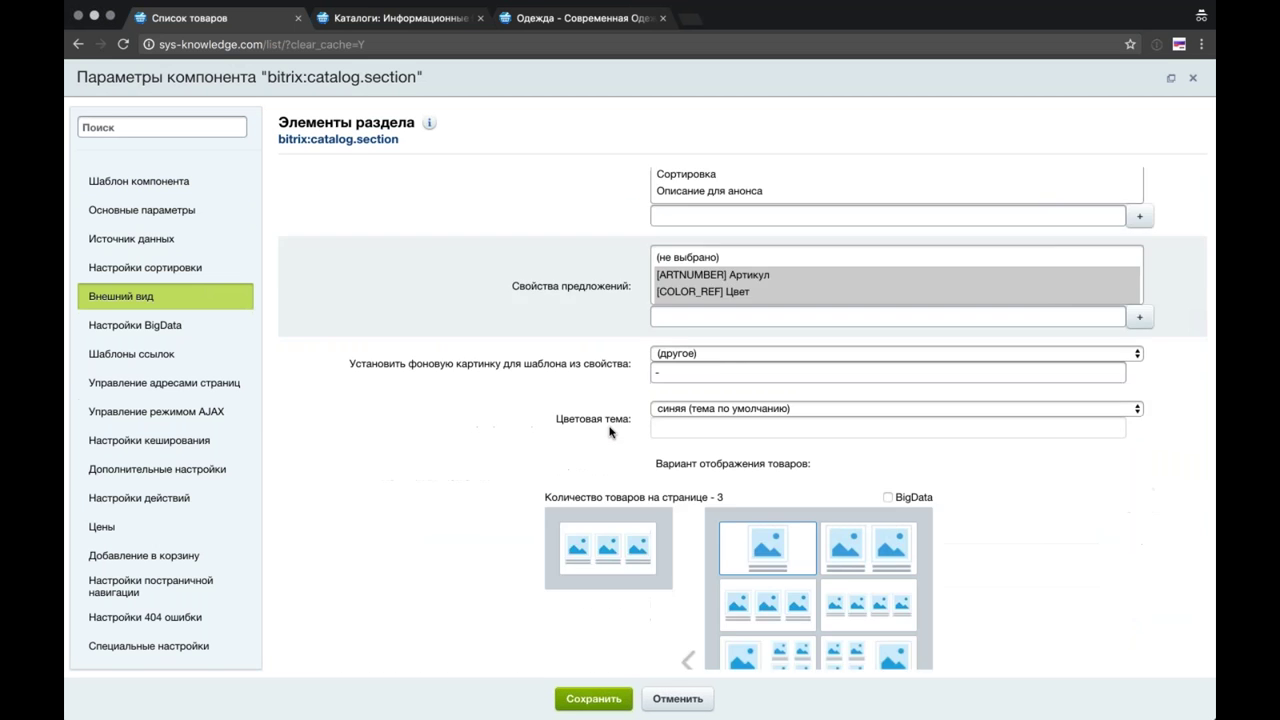
scroll(610, 431, "down", 2)
scroll(610, 432, "down", 1)
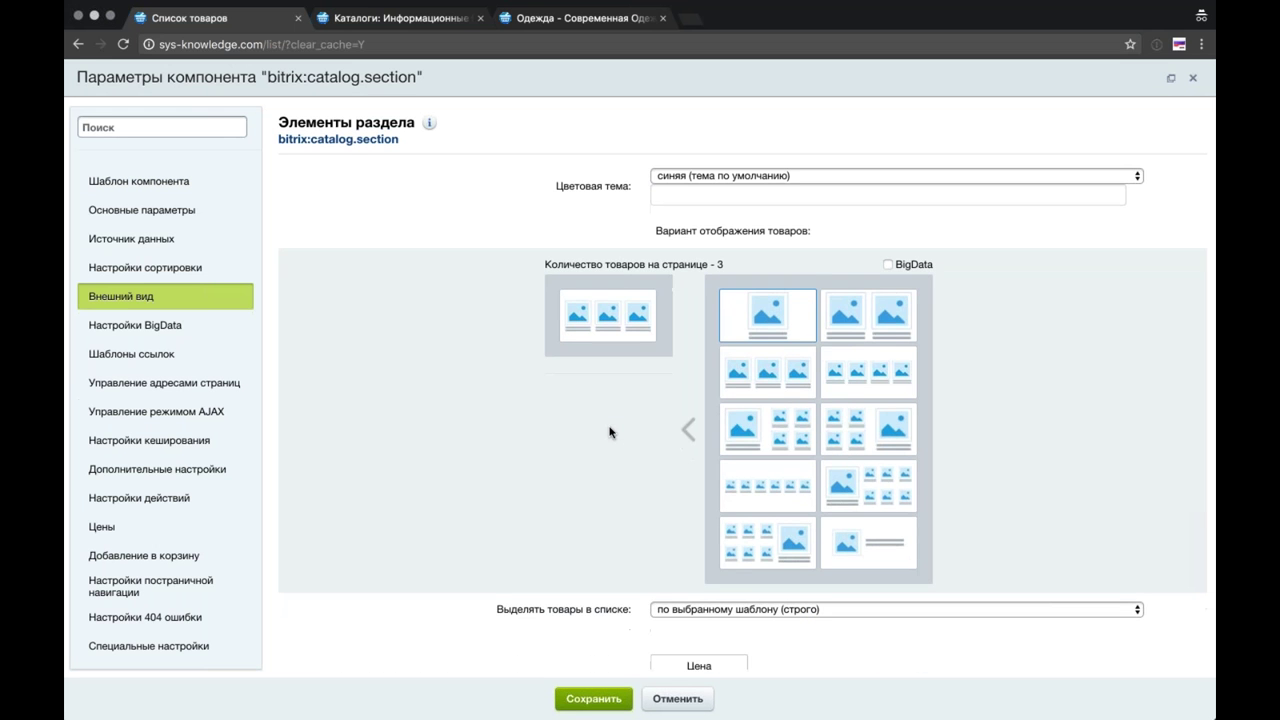
left_click(584, 692)
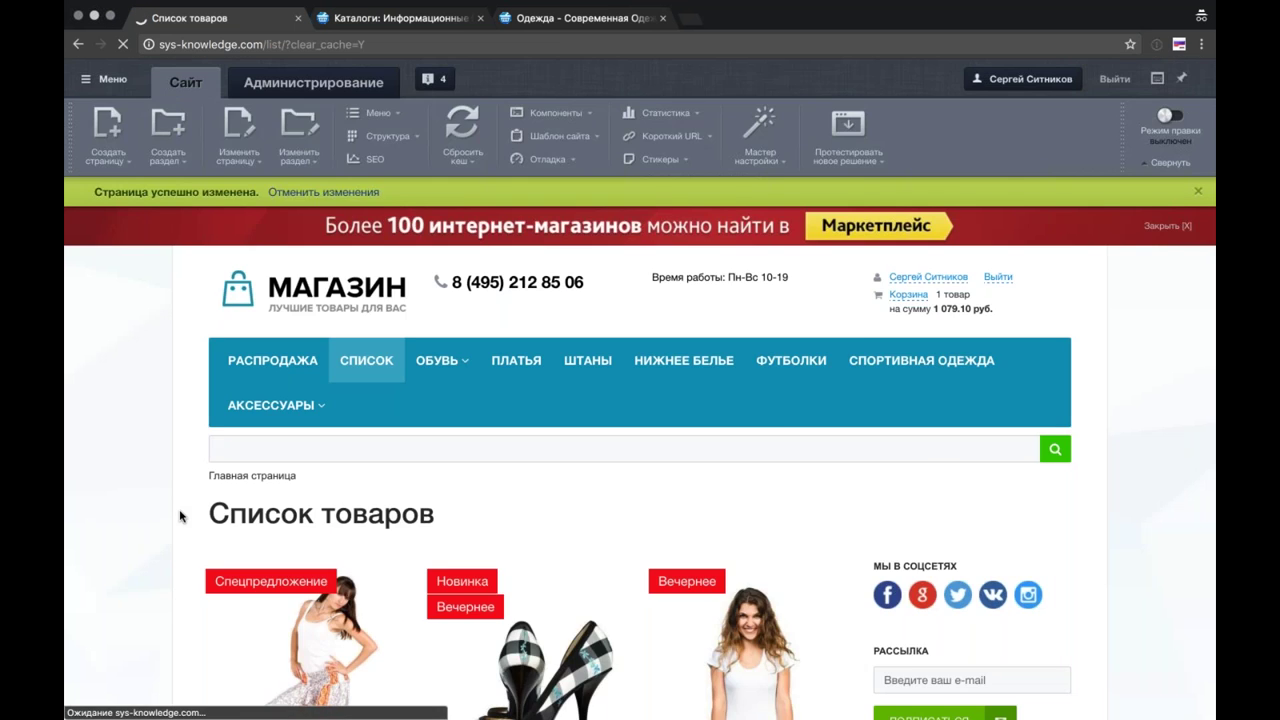
Step: Review the Список товаров page and load more products below the first row to test lazy loading
scroll(180, 516, "down", 5)
scroll(180, 516, "up", 3)
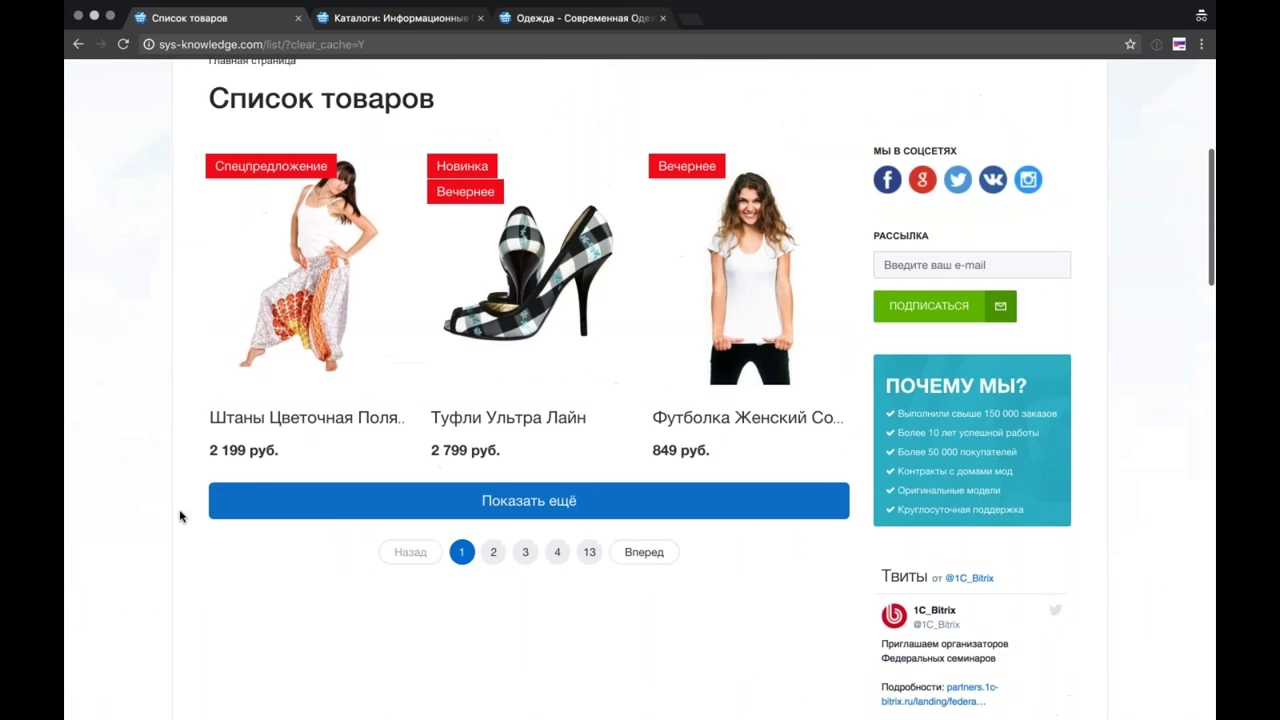
scroll(180, 516, "down", 1)
mouse_move(400, 502)
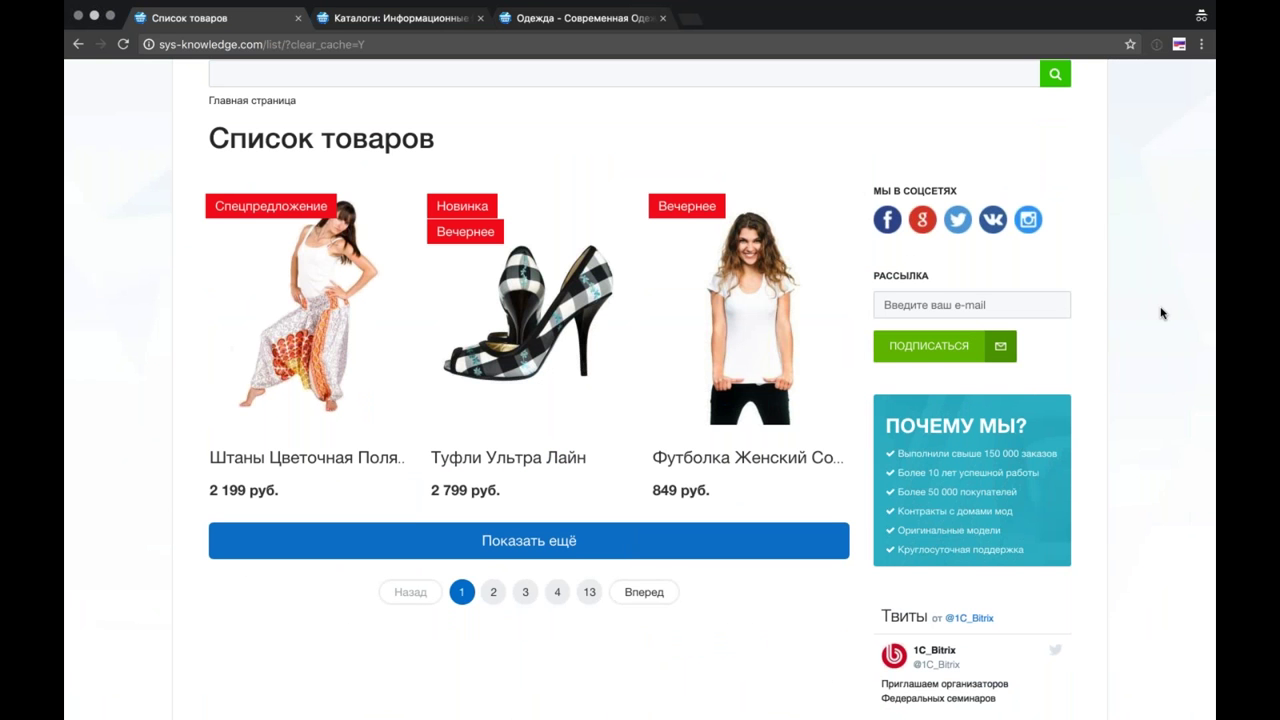
scroll(1161, 313, "down", 1)
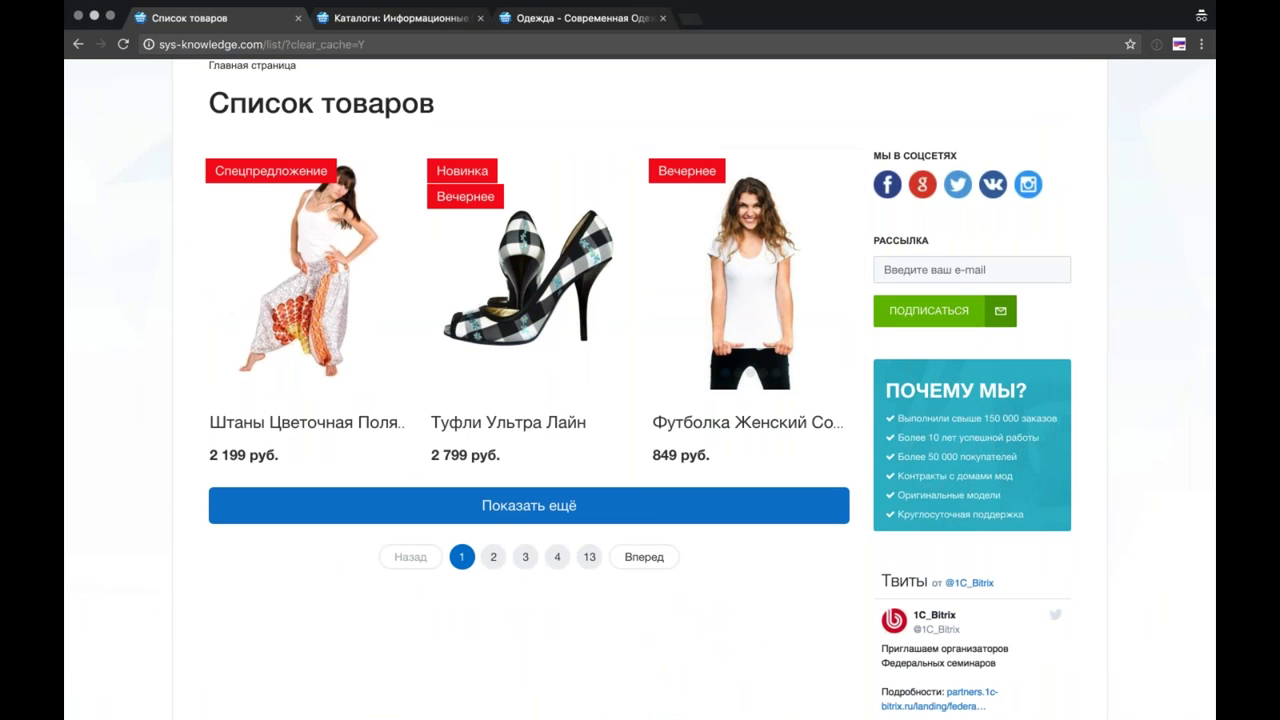
left_click(760, 506)
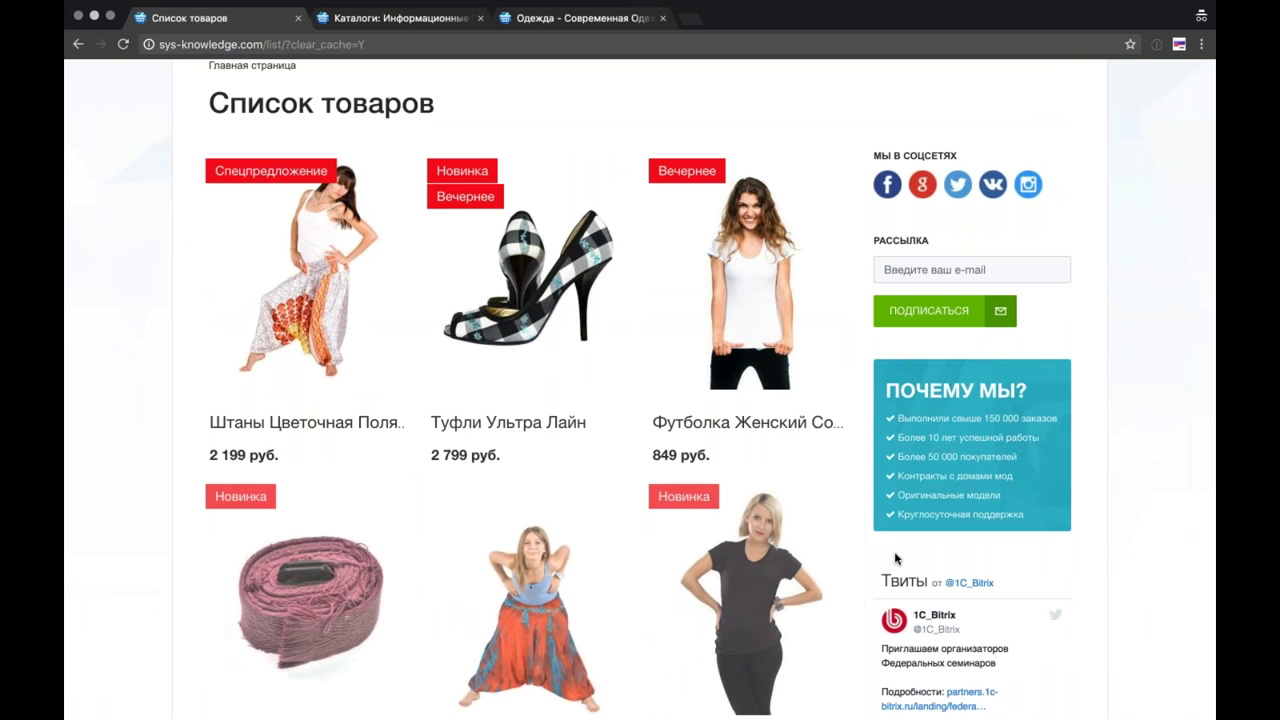
Step: Load more products at the end of the Список товаров product list
scroll(895, 558, "up", 1)
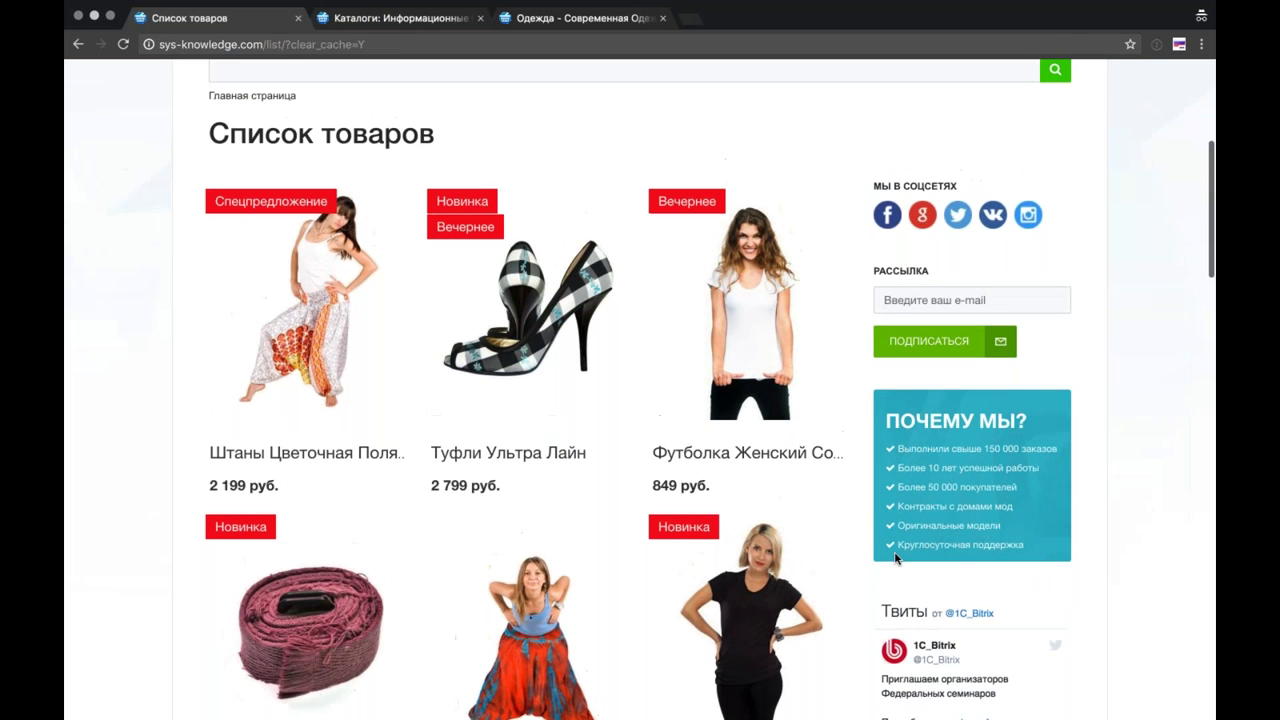
scroll(895, 558, "down", 2)
scroll(1094, 531, "down", 3)
scroll(1095, 536, "down", 1)
scroll(1095, 536, "up", 1)
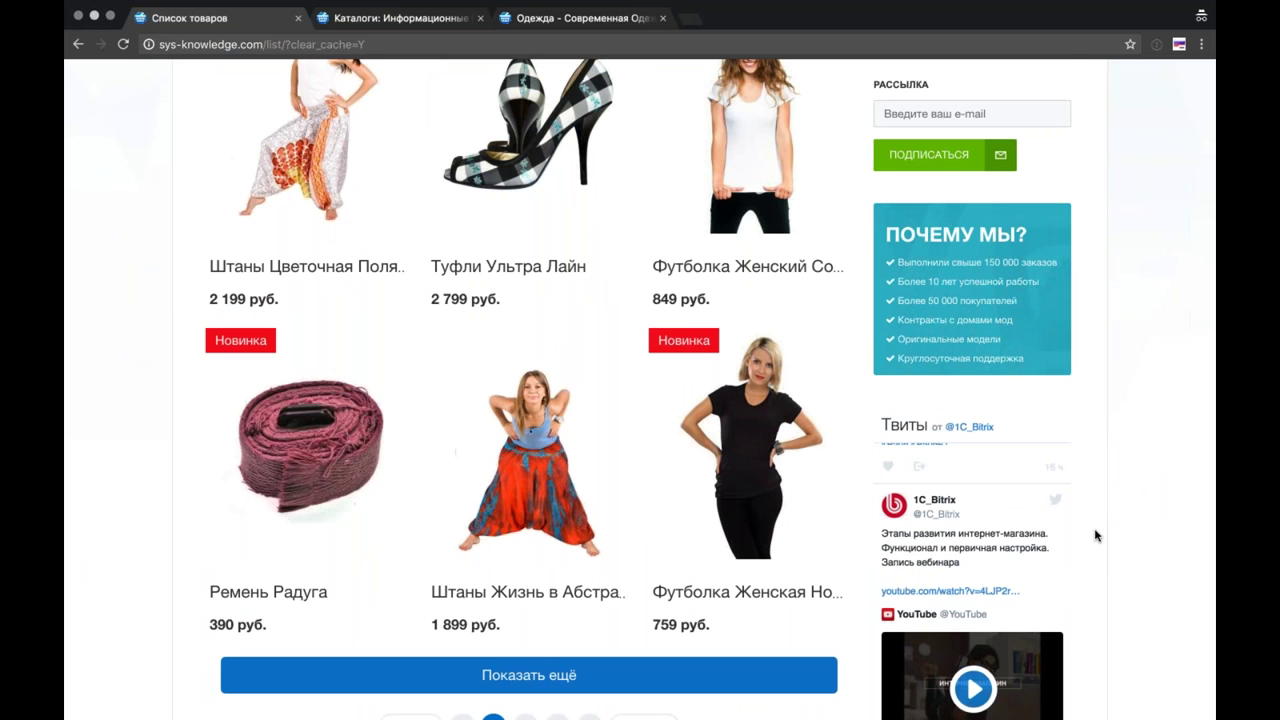
scroll(1095, 535, "down", 5)
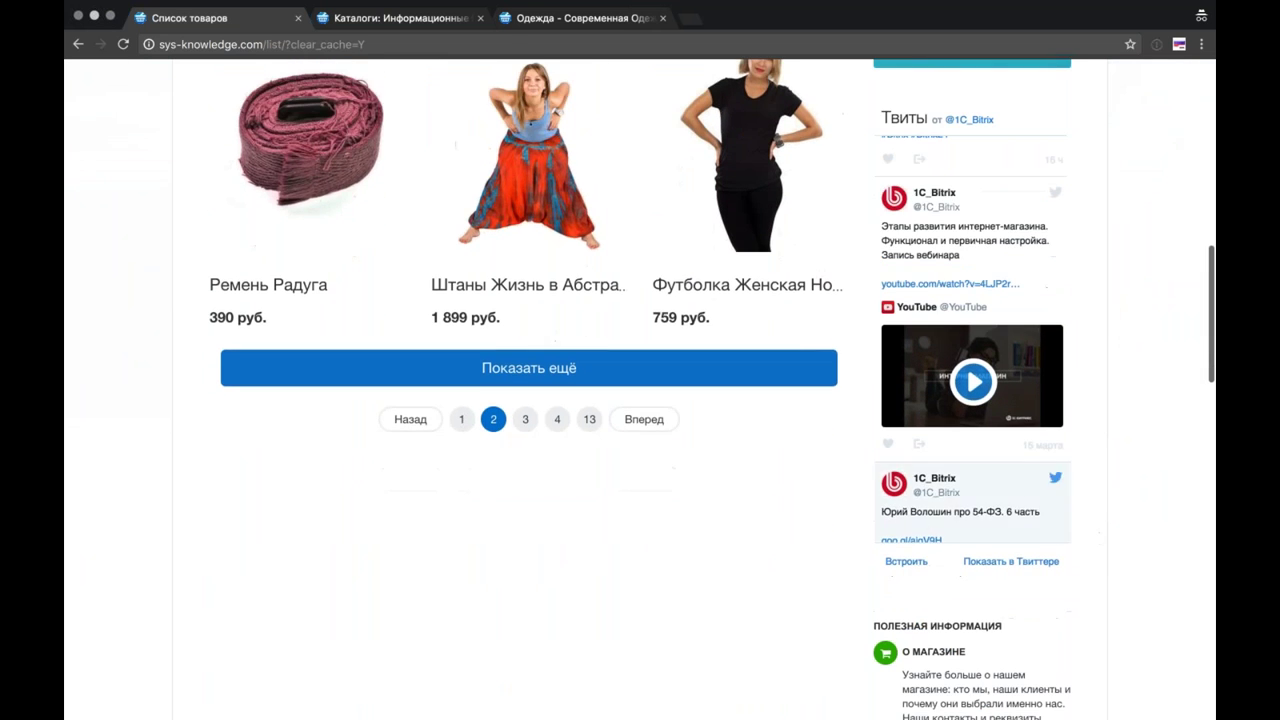
left_click(529, 368)
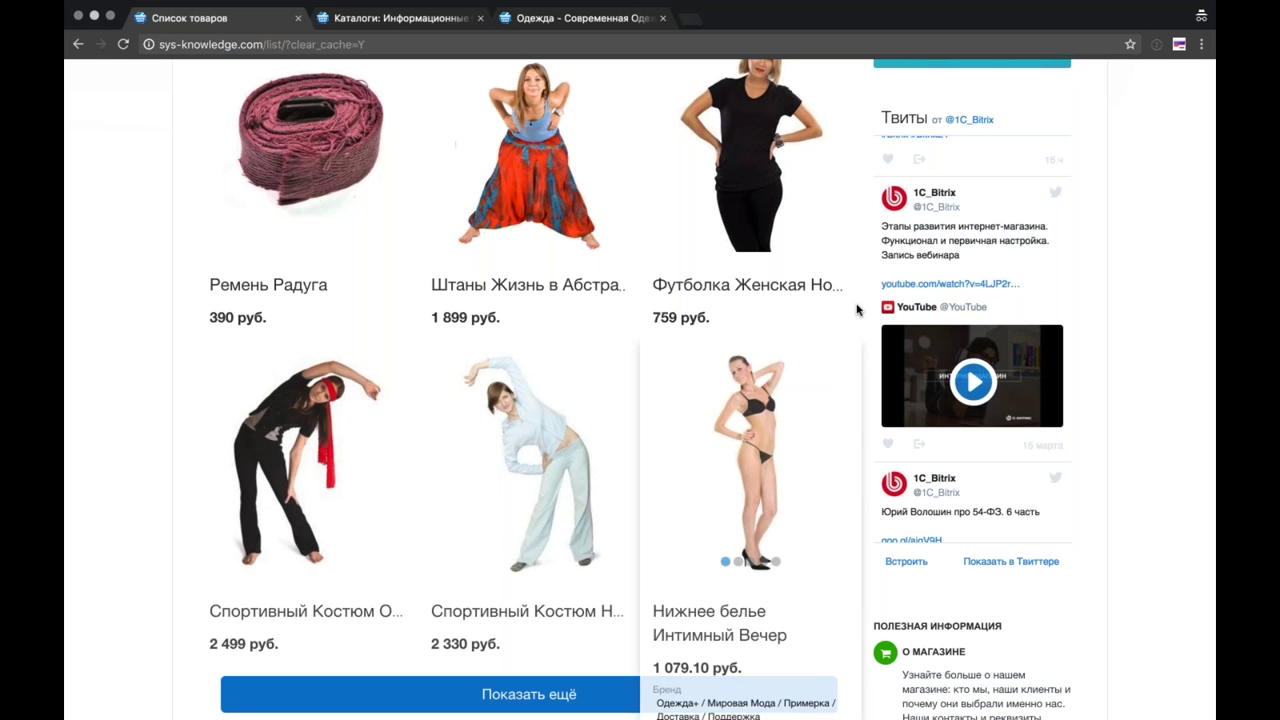
scroll(860, 302, "down", 3)
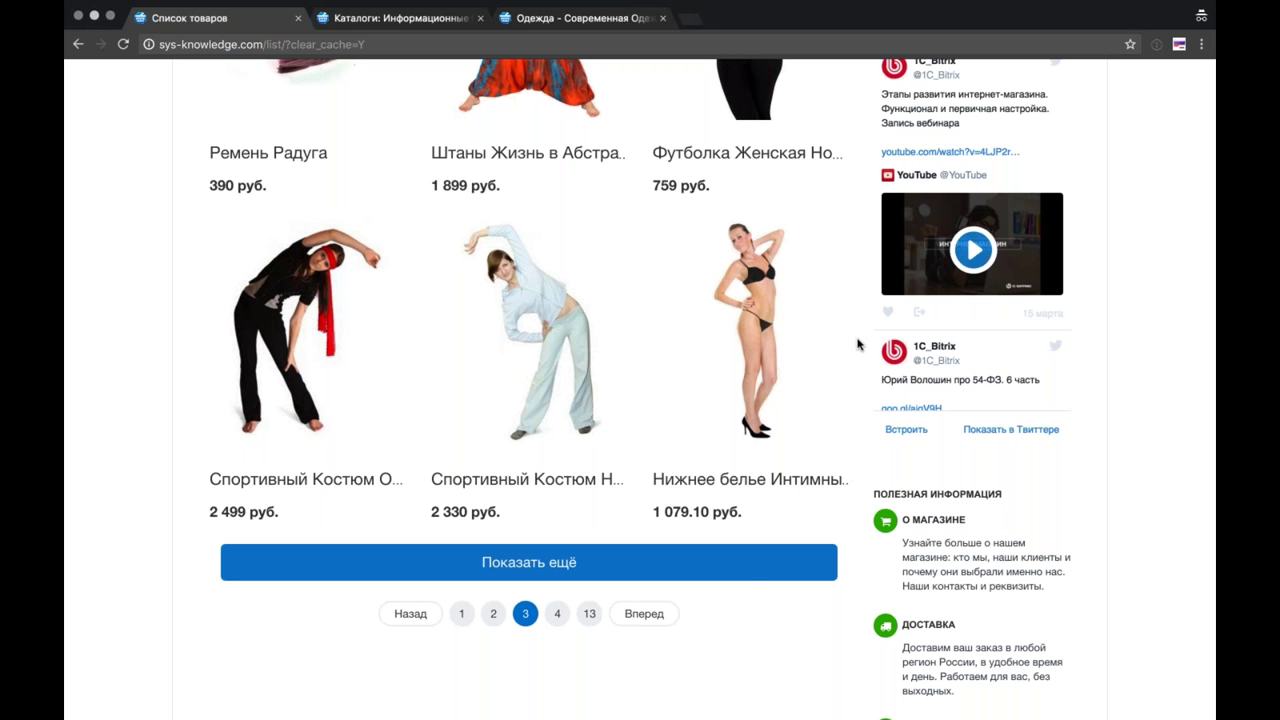
Step: Examine the expanded card of the Футболка Женская Ночь T-shirt and return to the head of the product list
mouse_move(827, 123)
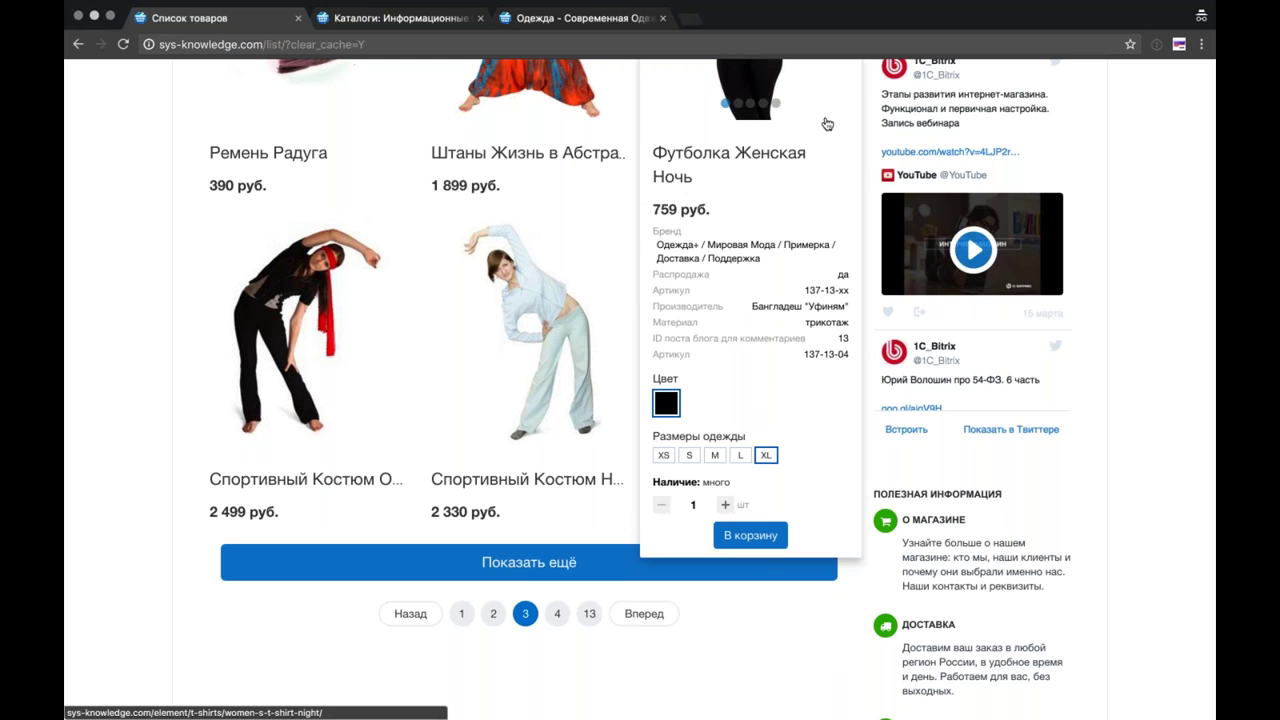
scroll(640, 390, "down", 1)
scroll(640, 390, "up", 2)
scroll(640, 390, "up", 4)
scroll(640, 390, "up", 3)
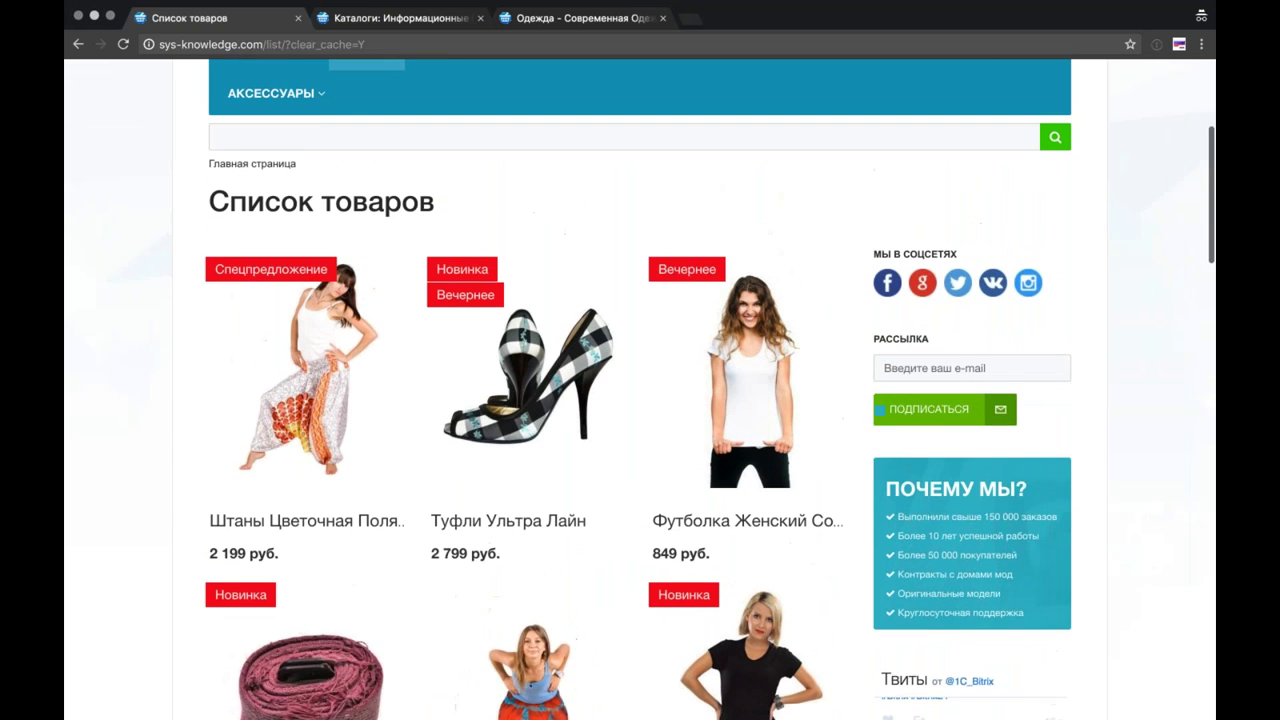
scroll(640, 390, "up", 2)
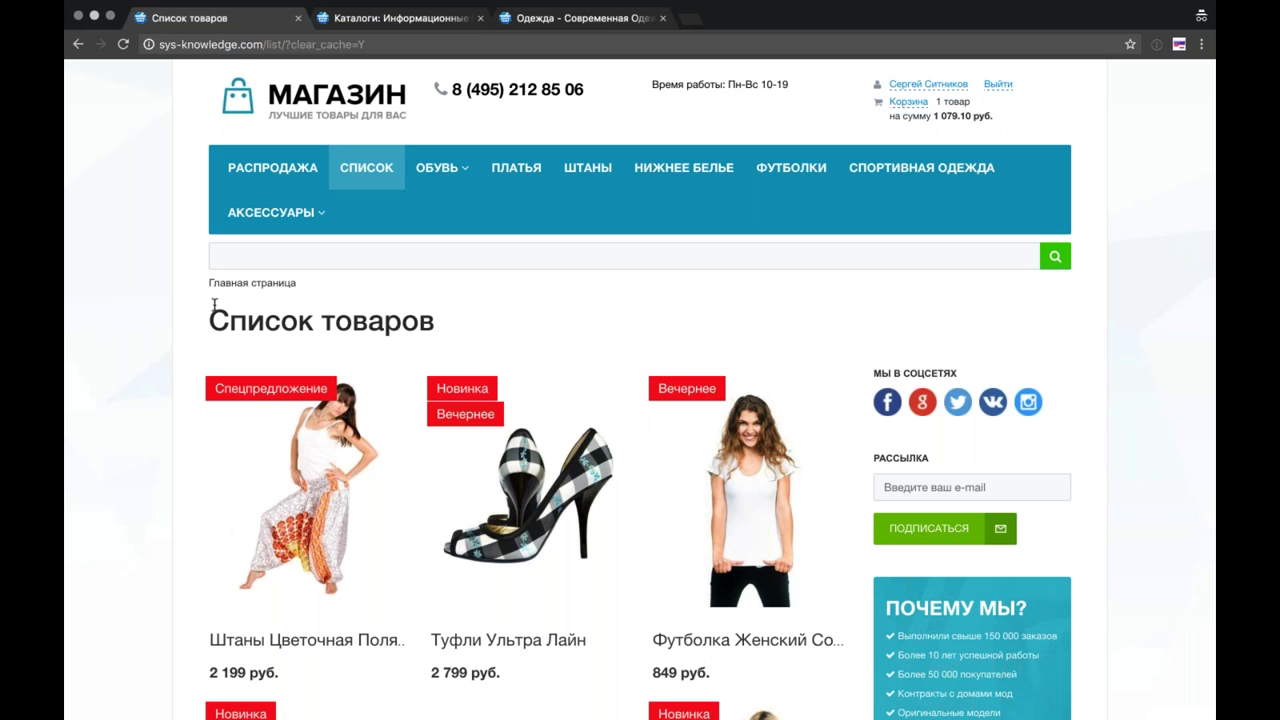
Step: Choose the brown colour and size 37 on the Туфли Ультра Лайн product card
scroll(213, 303, "down", 1)
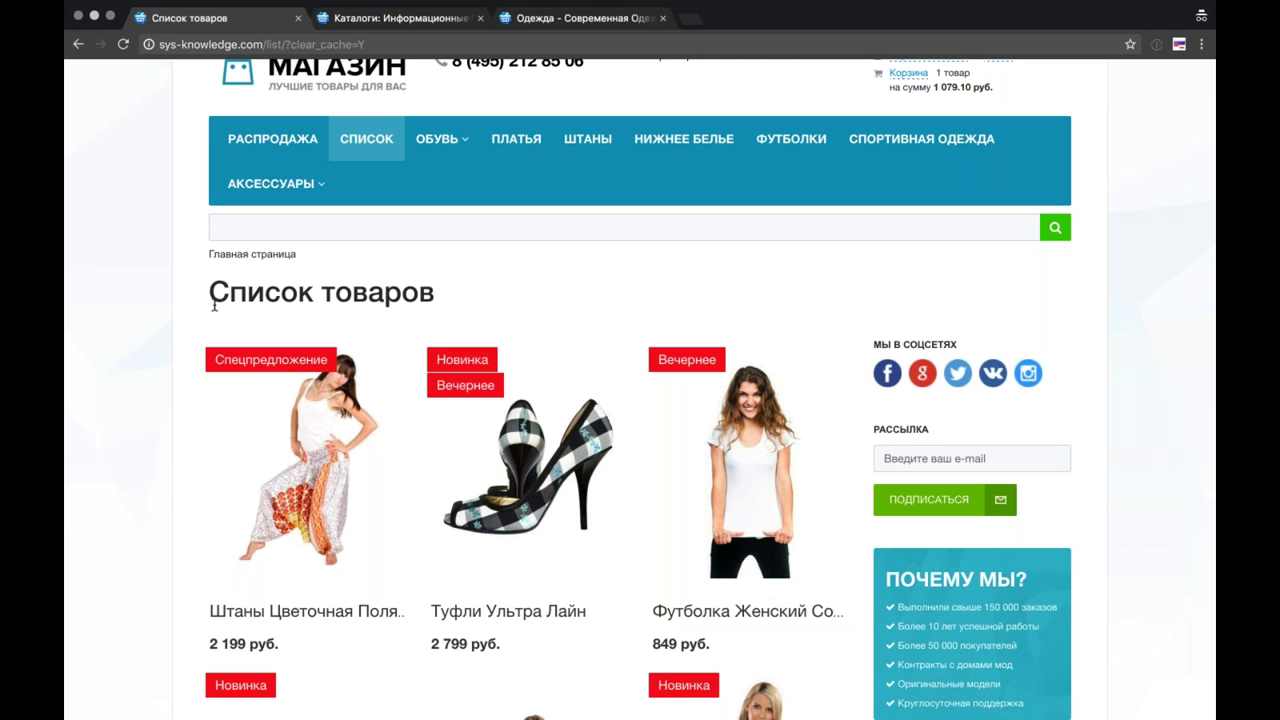
mouse_move(504, 562)
scroll(478, 558, "down", 4)
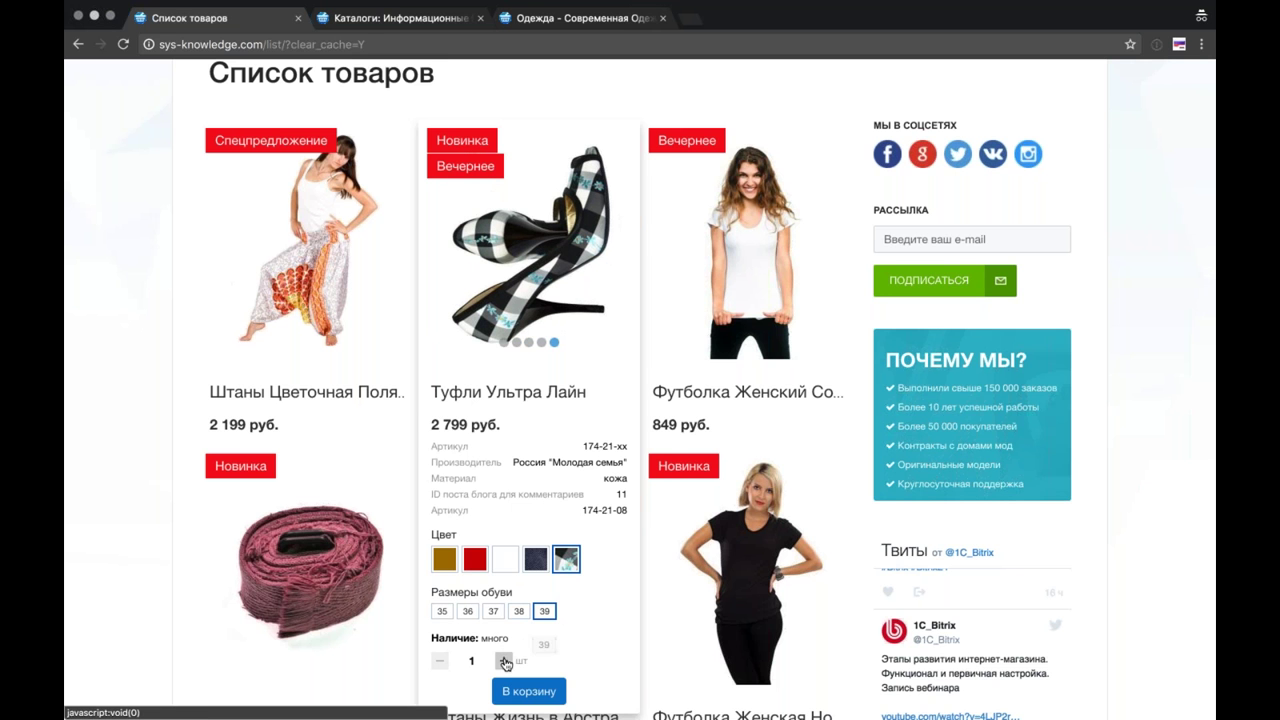
scroll(506, 660, "down", 1)
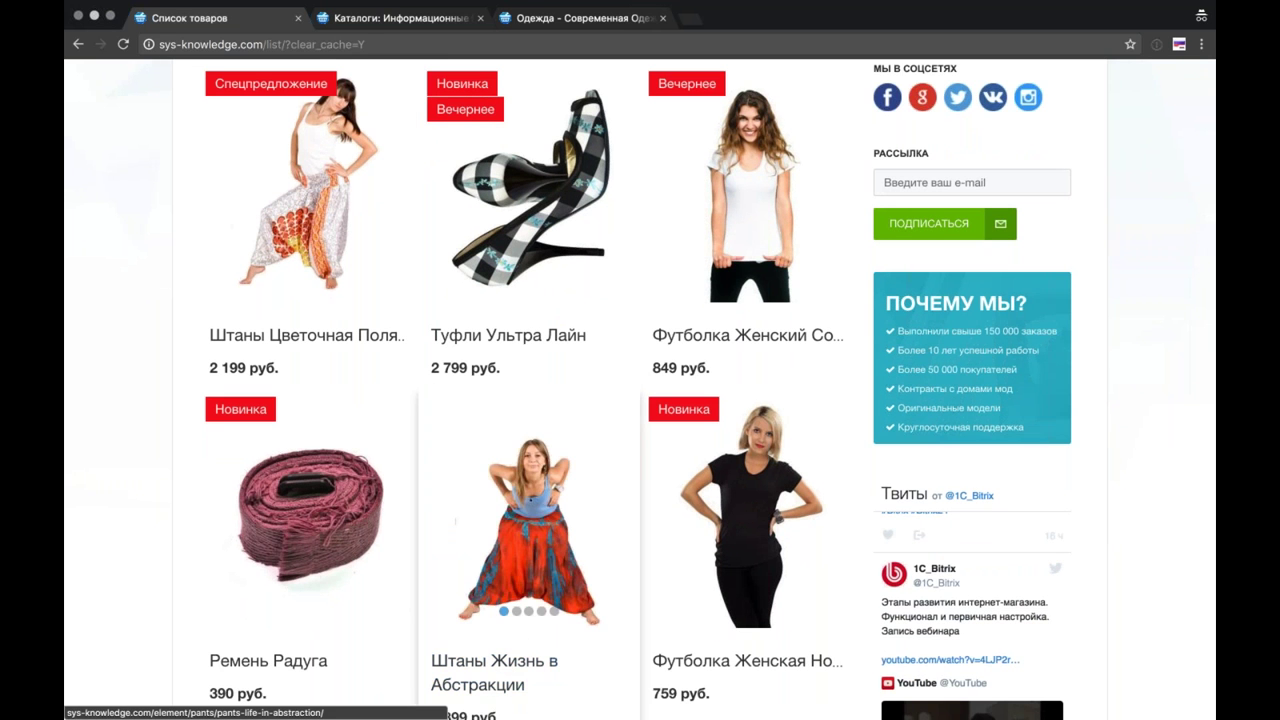
mouse_move(506, 240)
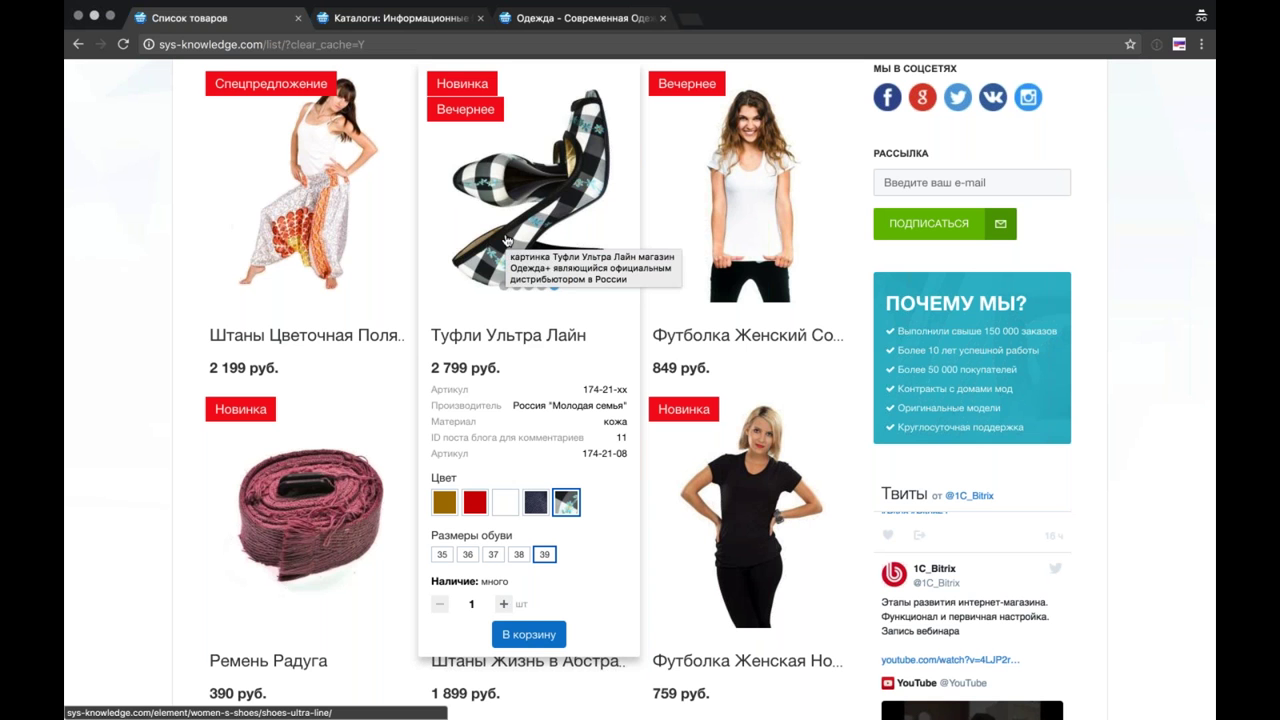
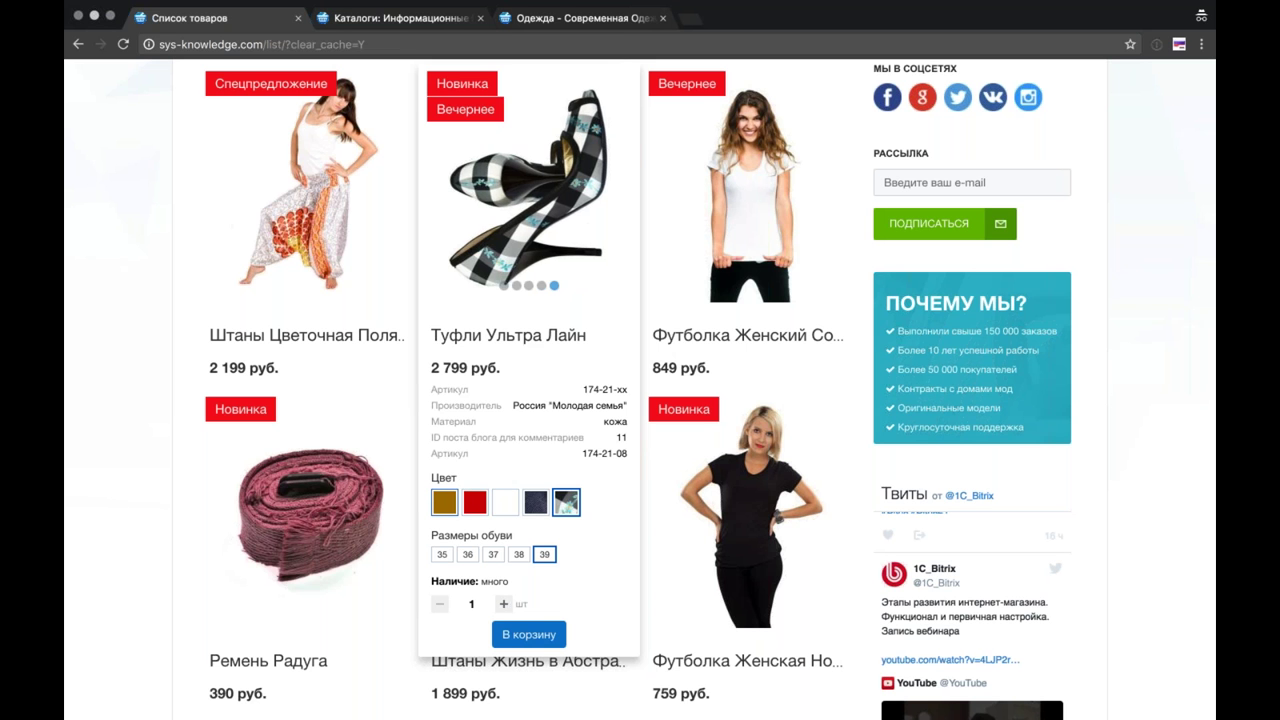
left_click(494, 556)
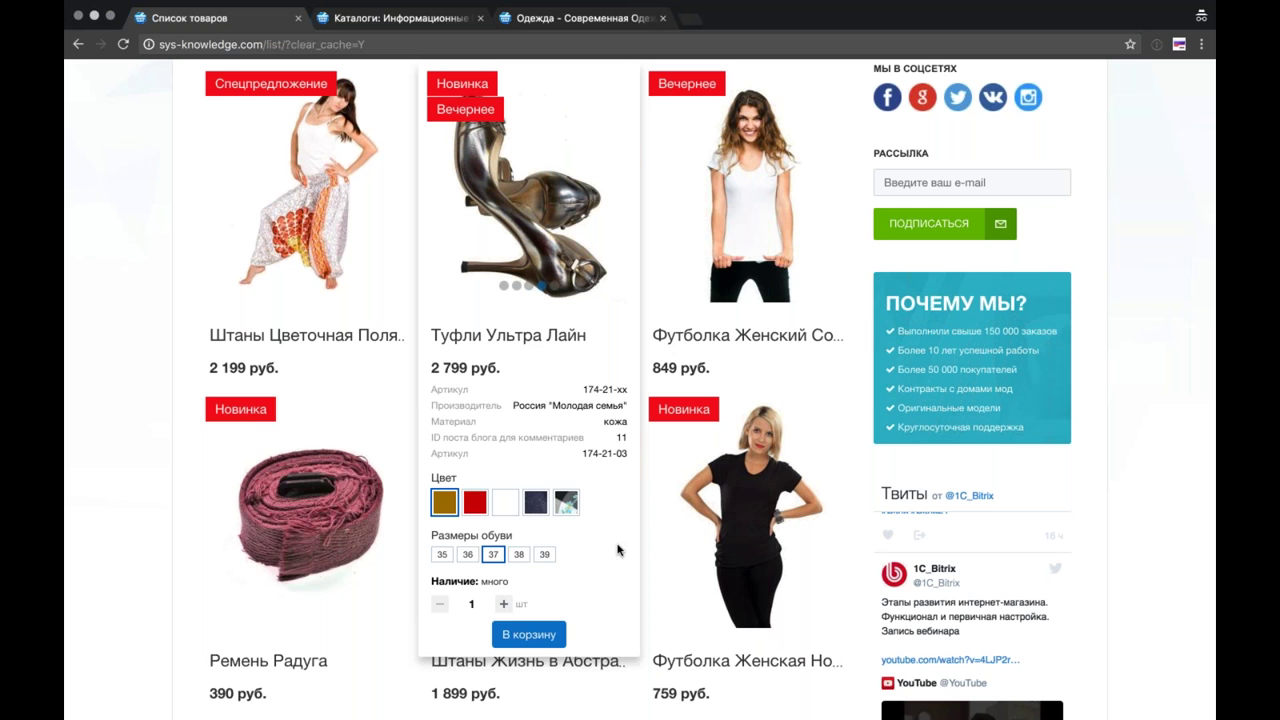
Step: Look over the product list, its labels and rotating pictures, and the expanded card of the Штаны Цветочная Поляна trousers
mouse_move(251, 163)
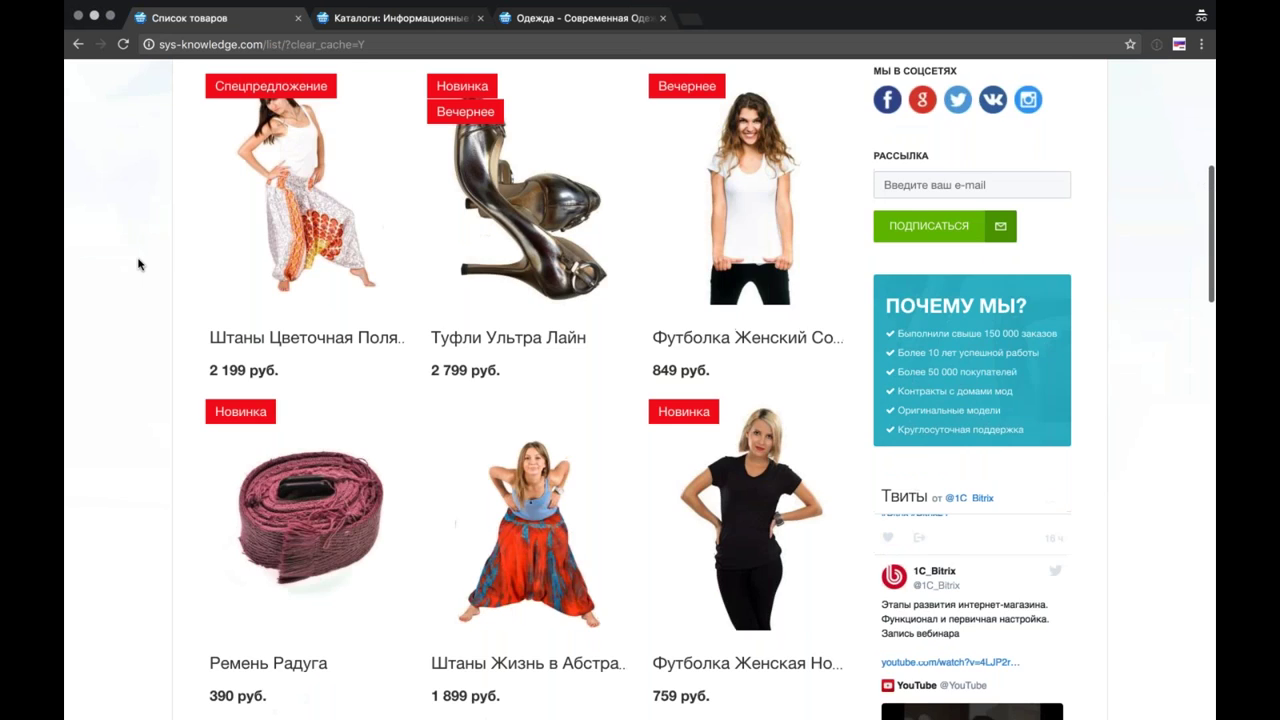
scroll(138, 263, "up", 5)
scroll(138, 263, "down", 4)
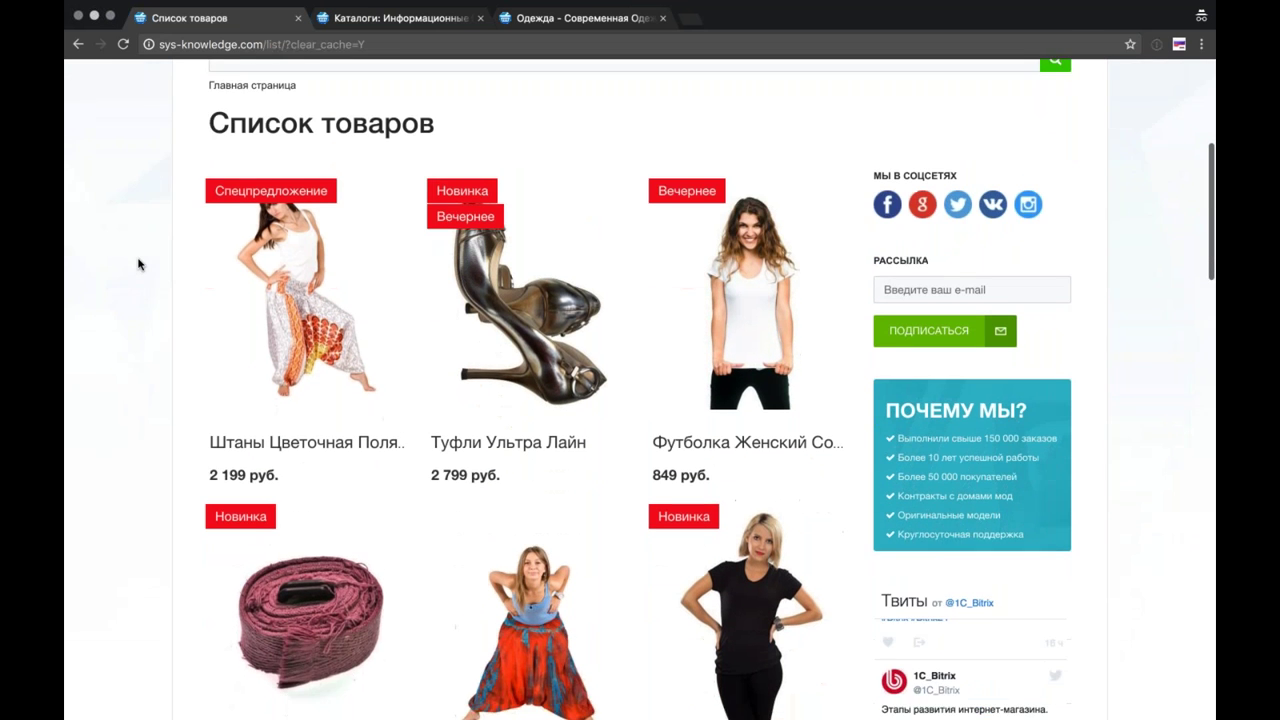
scroll(138, 263, "up", 1)
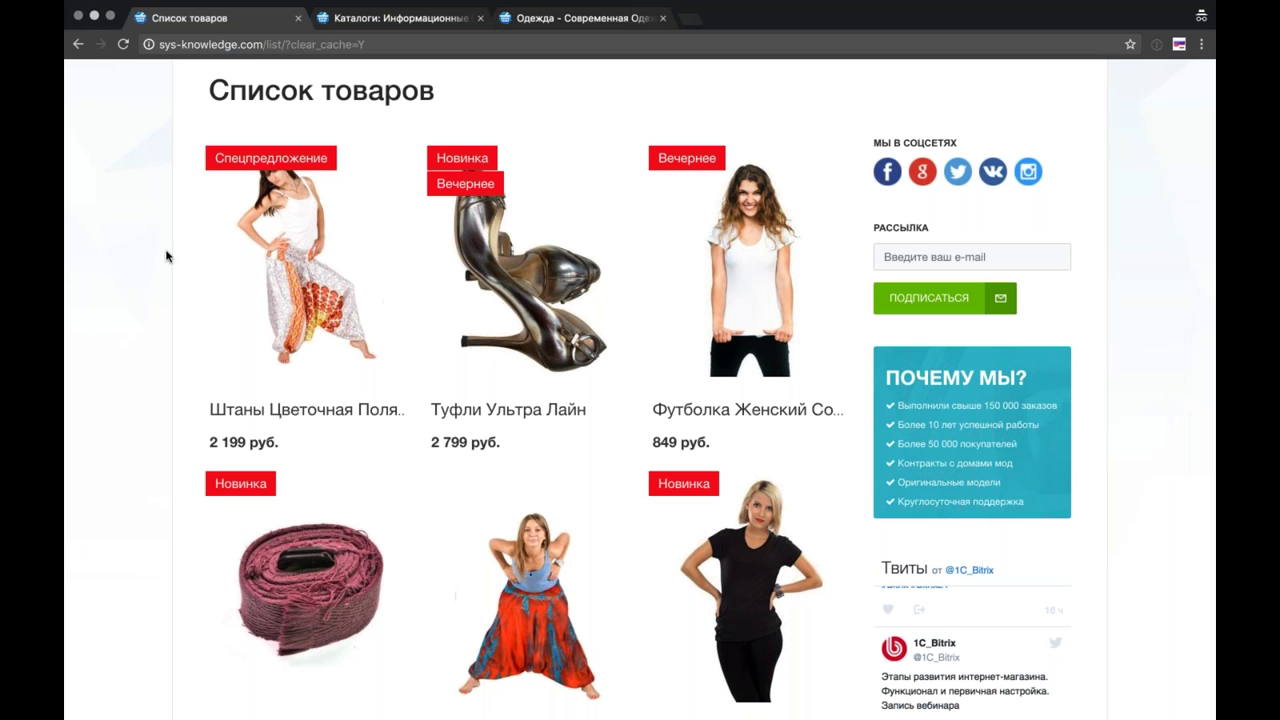
scroll(640, 390, "down", 3)
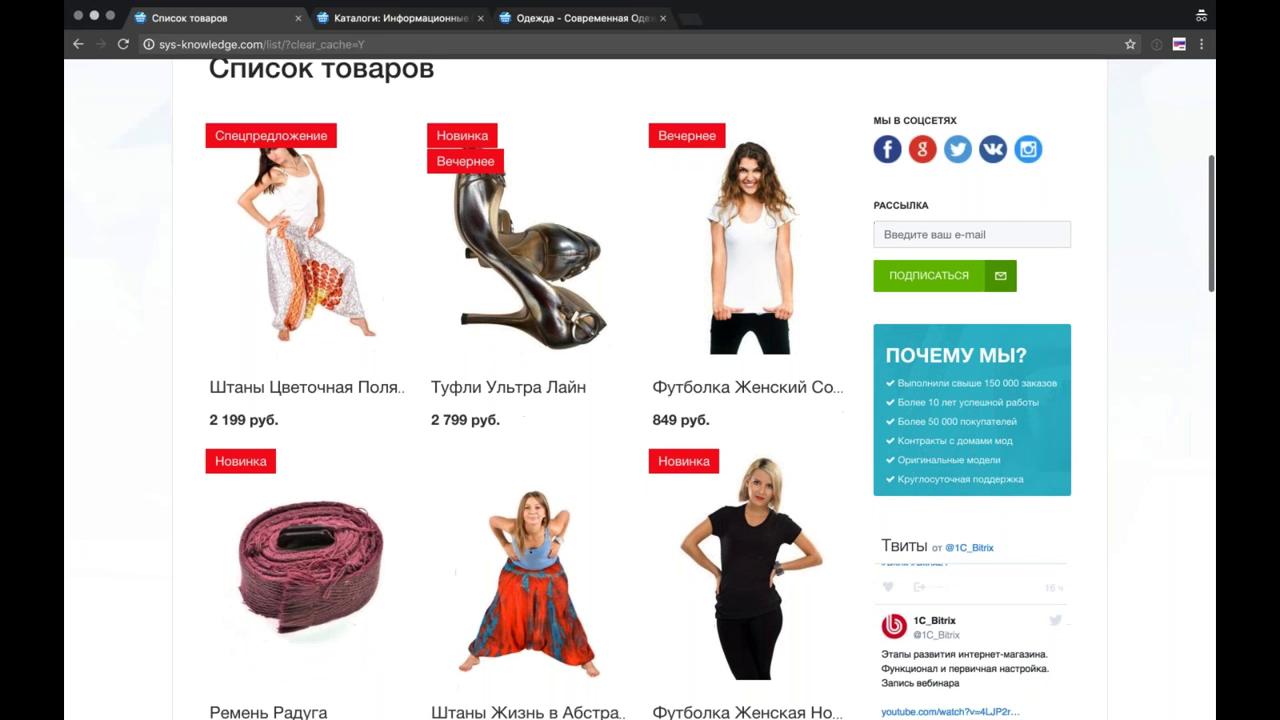
scroll(640, 390, "down", 2)
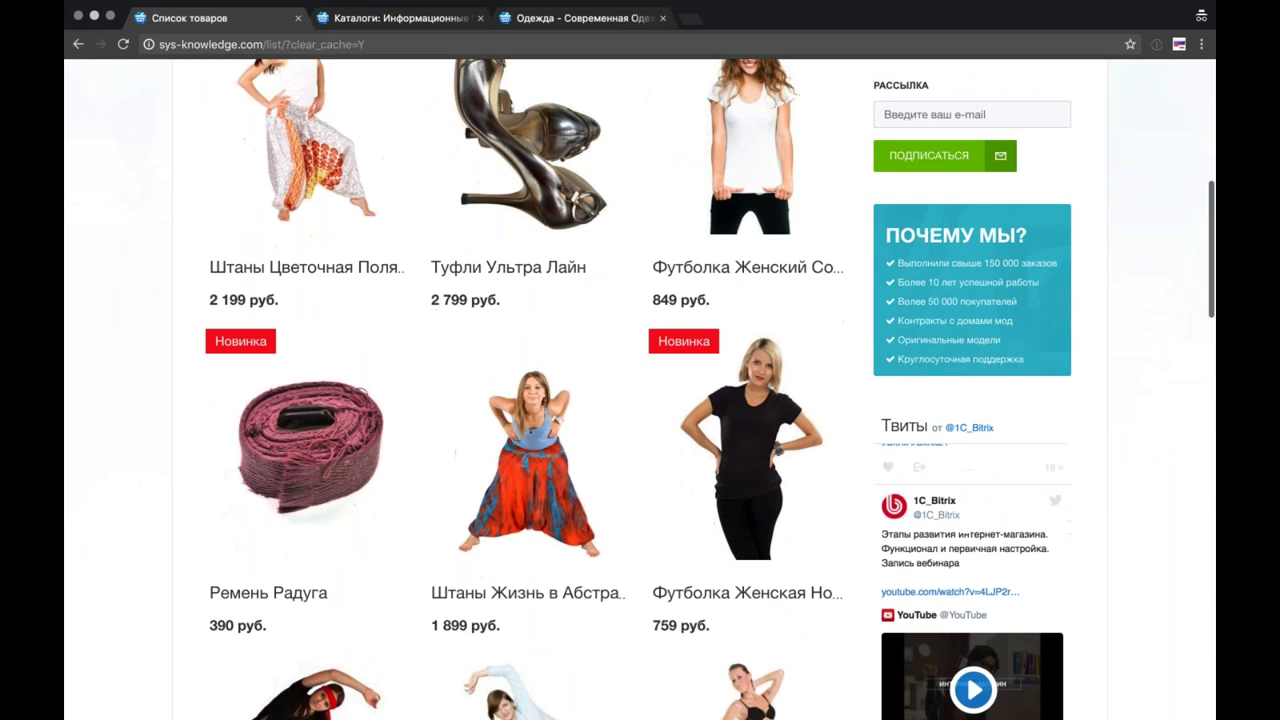
scroll(640, 390, "up", 5)
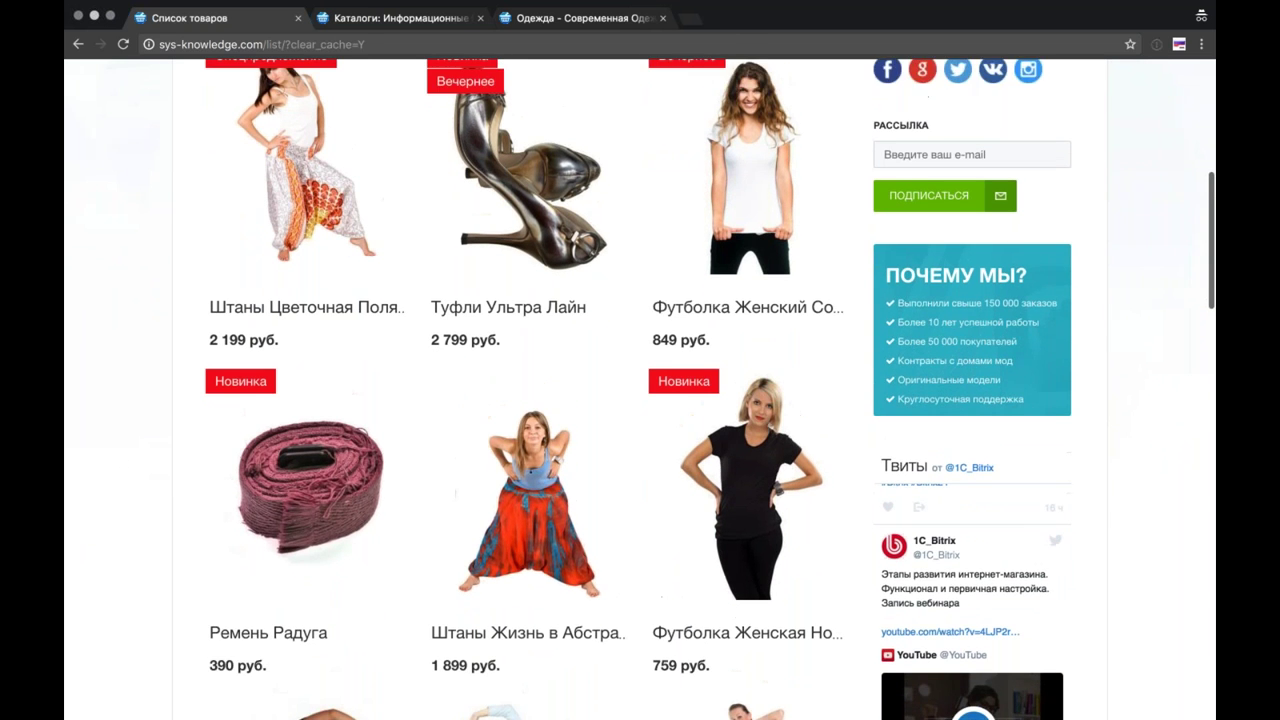
scroll(640, 390, "up", 4)
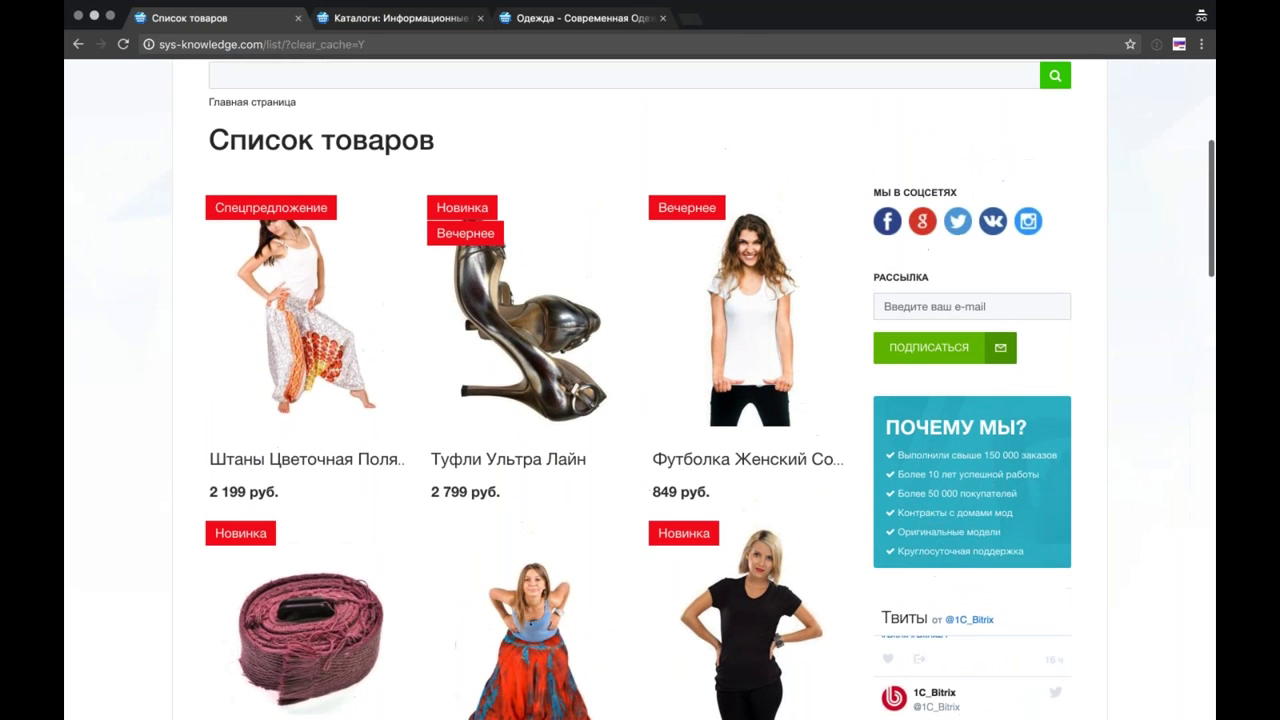
scroll(640, 390, "up", 2)
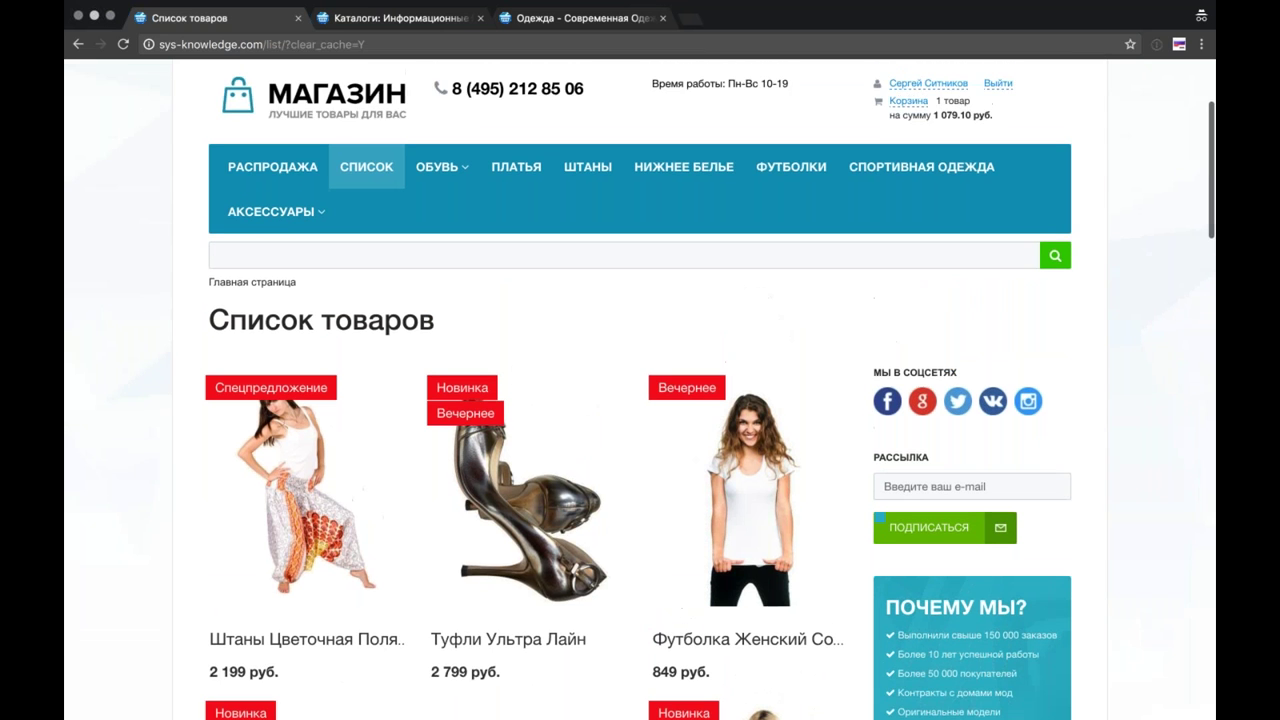
scroll(640, 390, "down", 2)
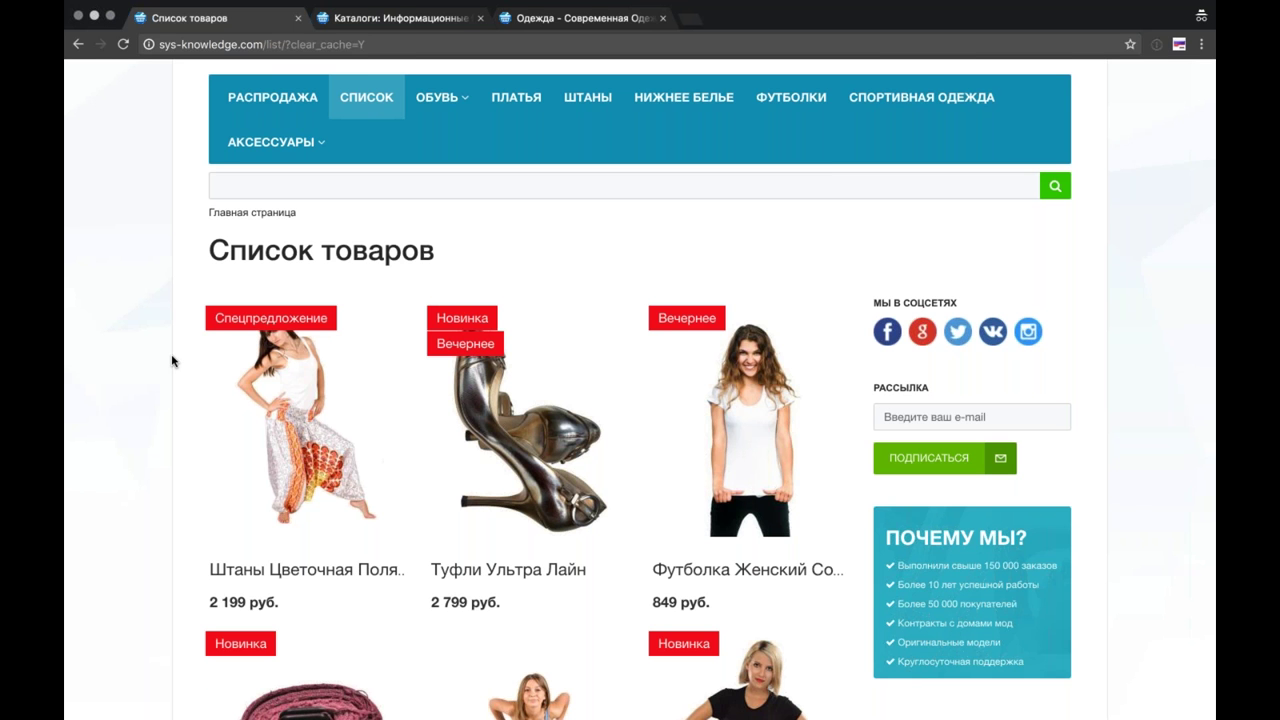
scroll(172, 361, "up", 1)
scroll(172, 361, "down", 3)
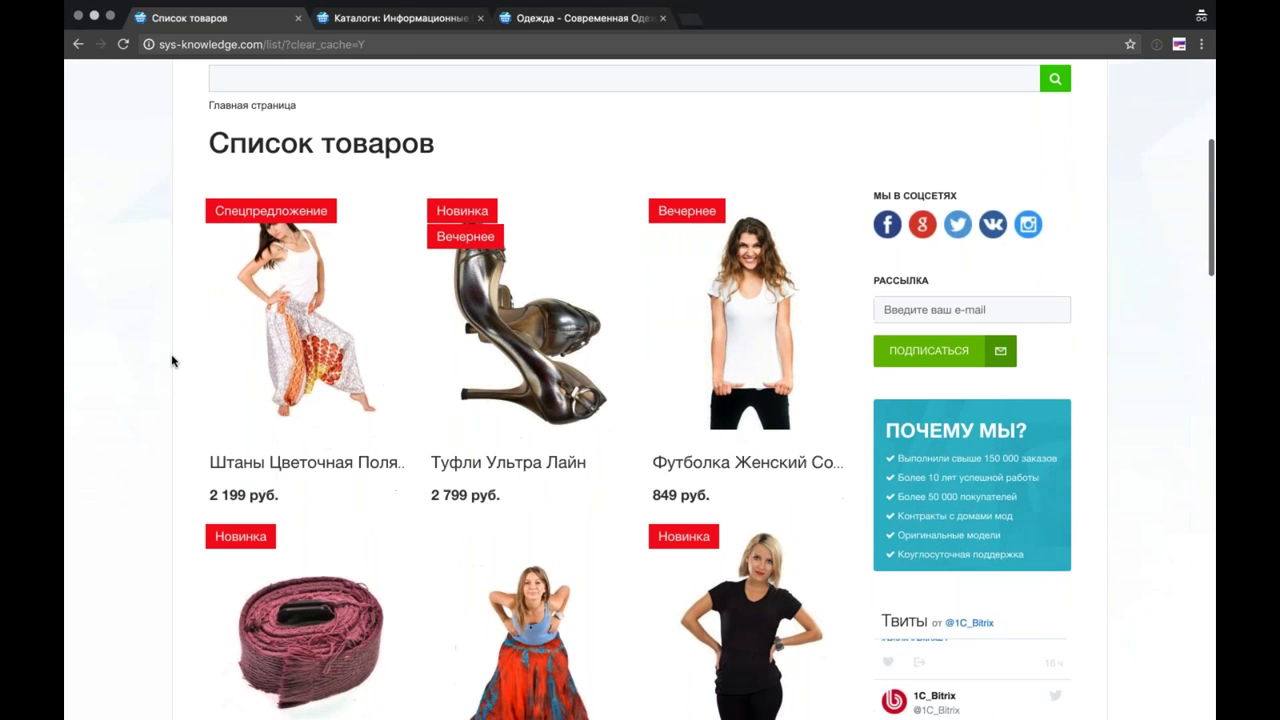
scroll(172, 361, "down", 2)
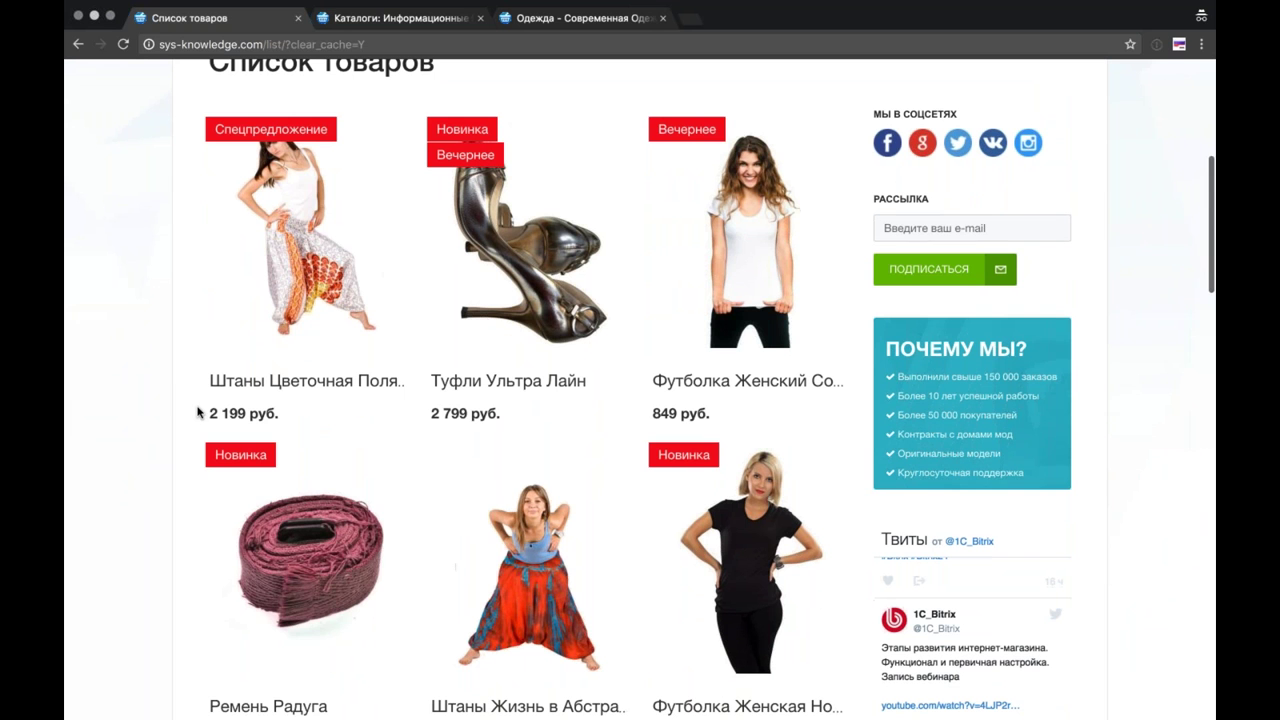
mouse_move(354, 406)
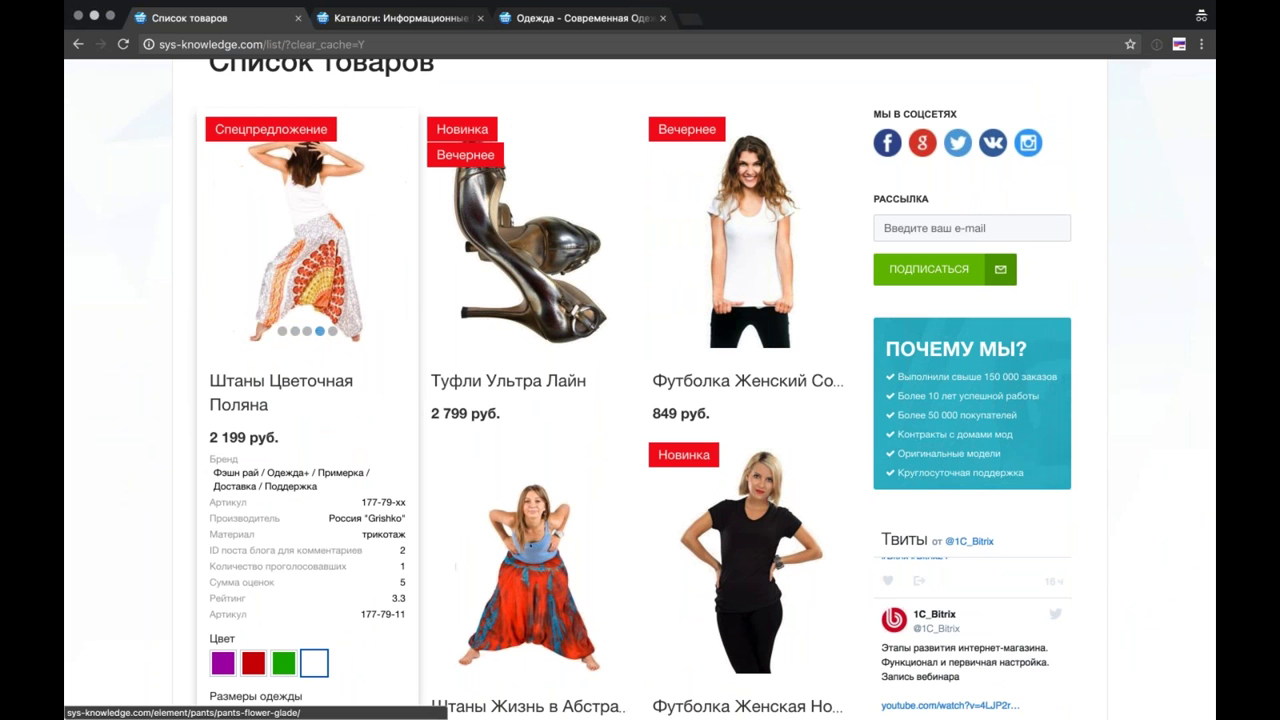
scroll(137, 319, "down", 1)
Step: Open the page for editing and show the parameters of its bitrix:catalog.section component in a maximized window
scroll(137, 319, "up", 10)
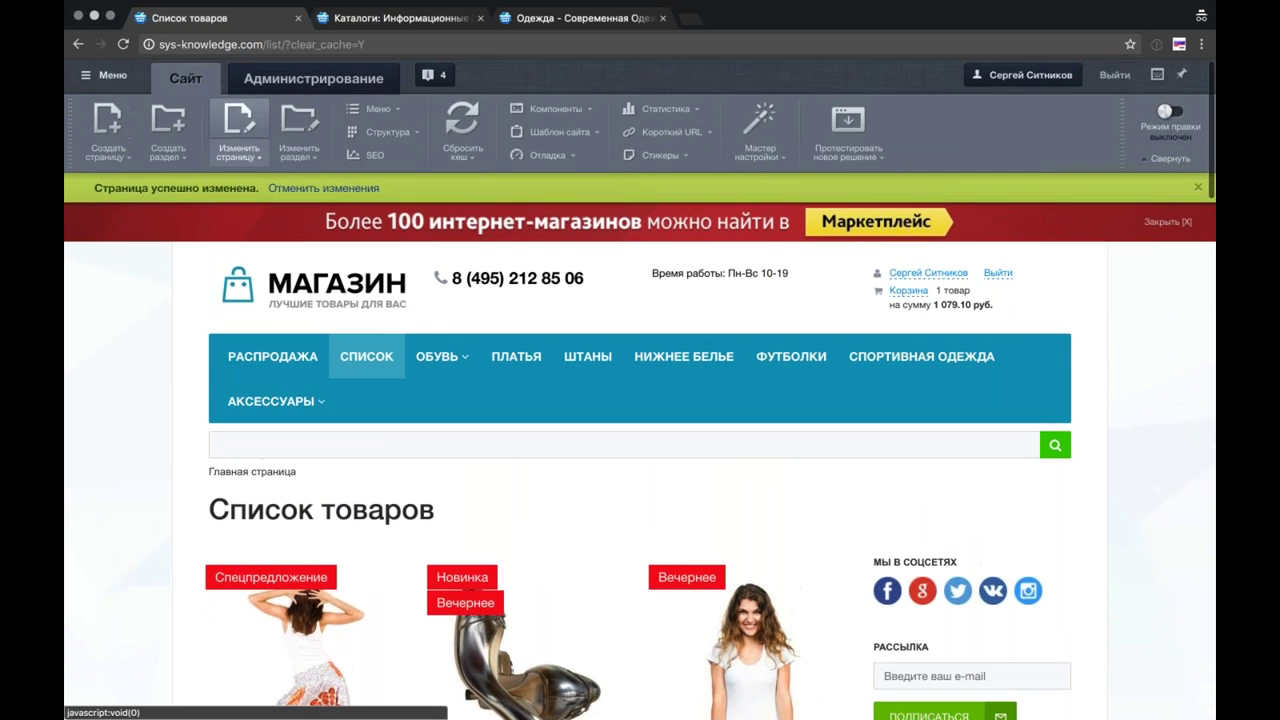
left_click(238, 120)
double_click(348, 262)
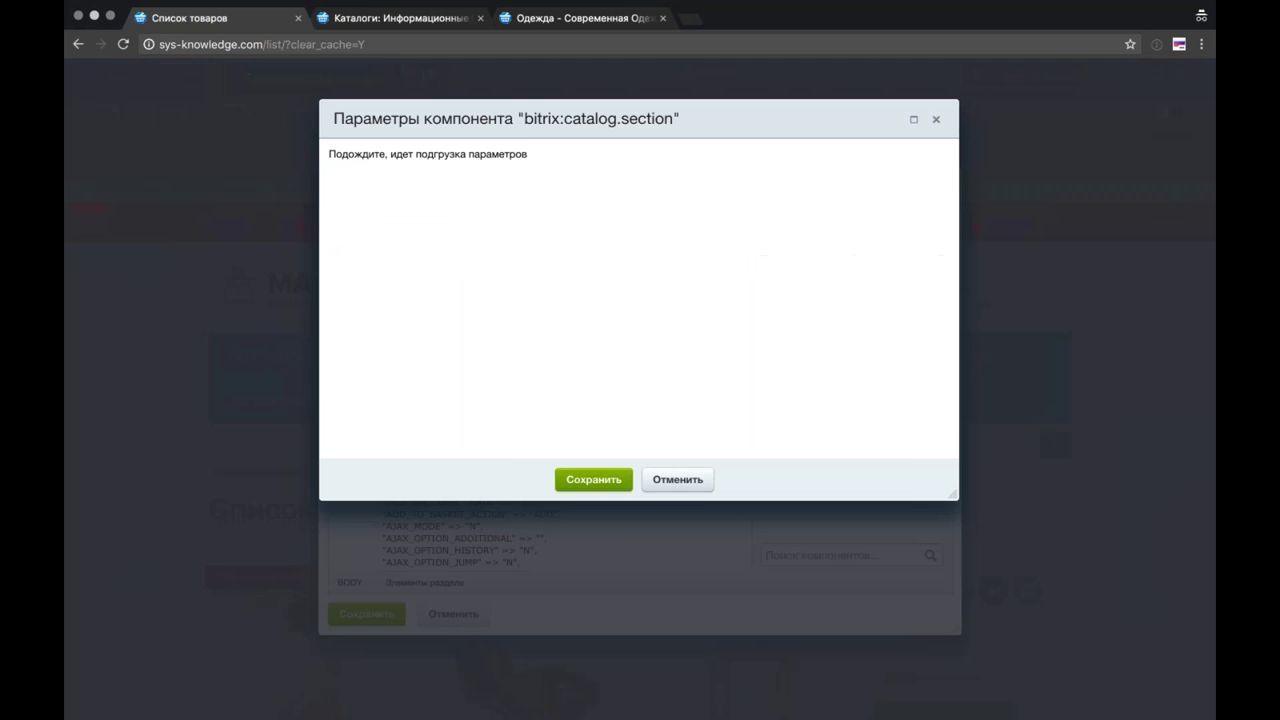
left_click(916, 122)
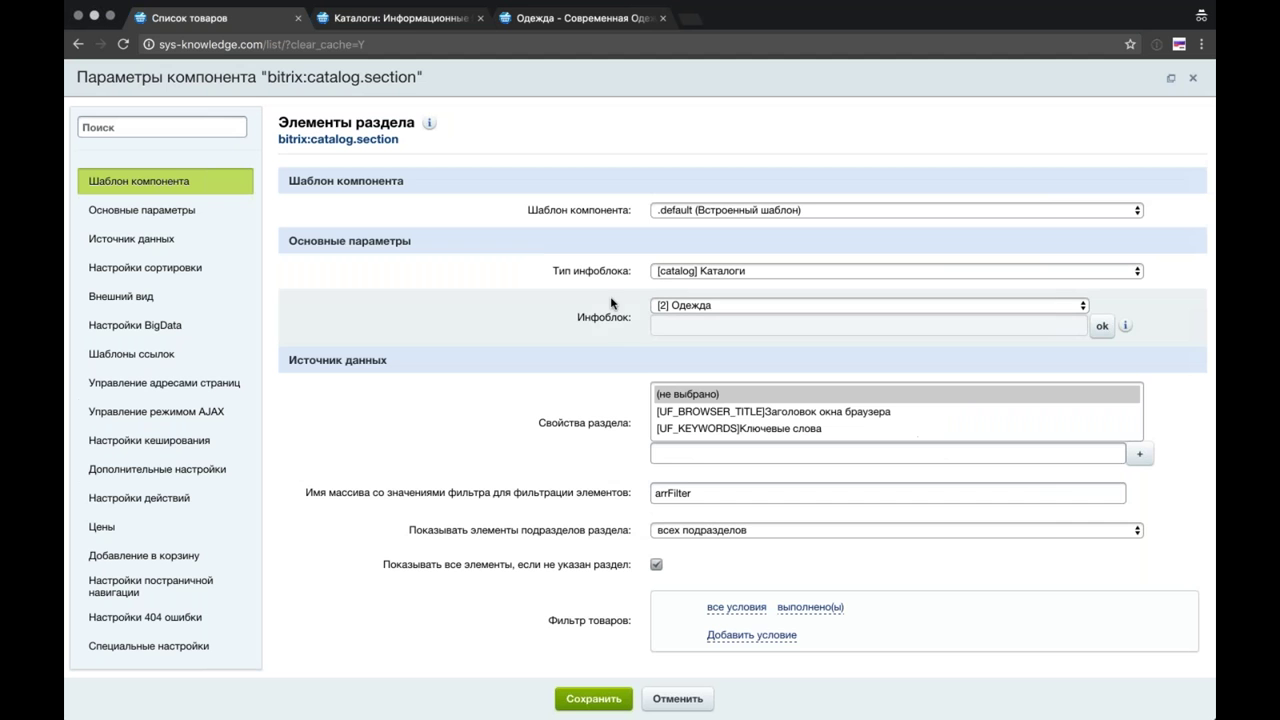
Step: Examine the Внешний вид parameters, including product display variants, block order, slider, label placement and stock texts
scroll(515, 480, "down", 10)
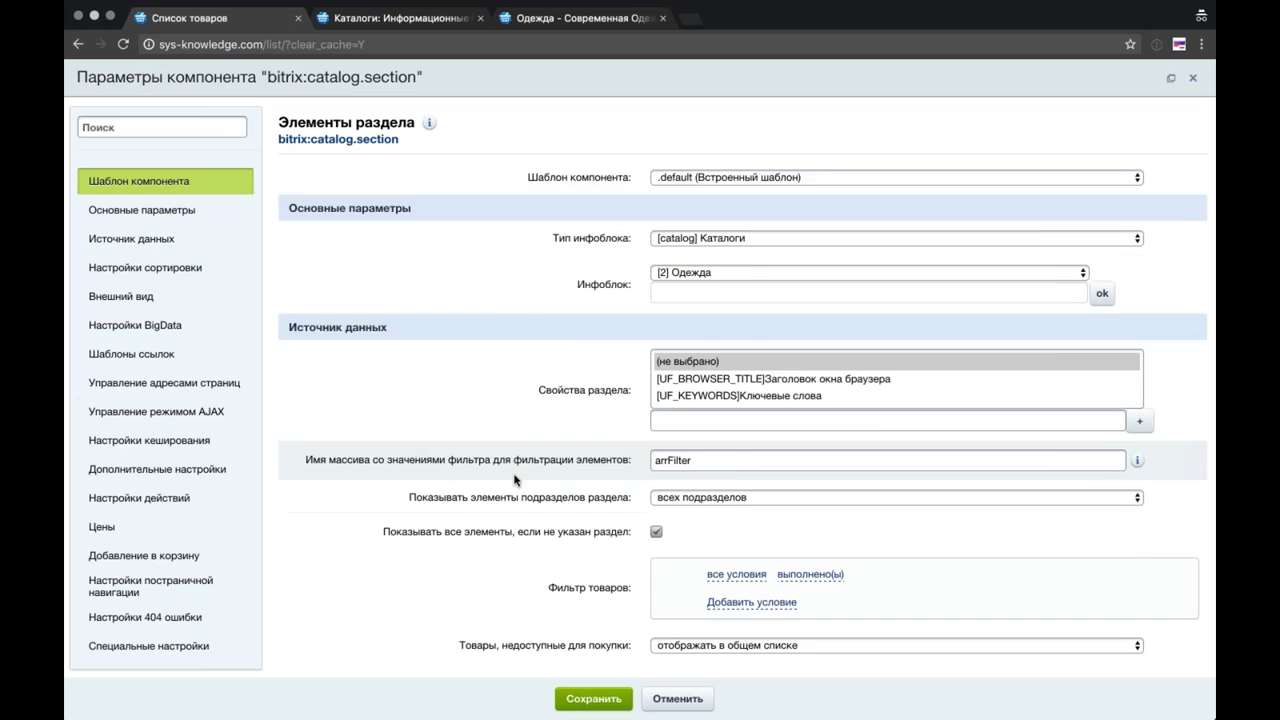
scroll(515, 480, "down", 1)
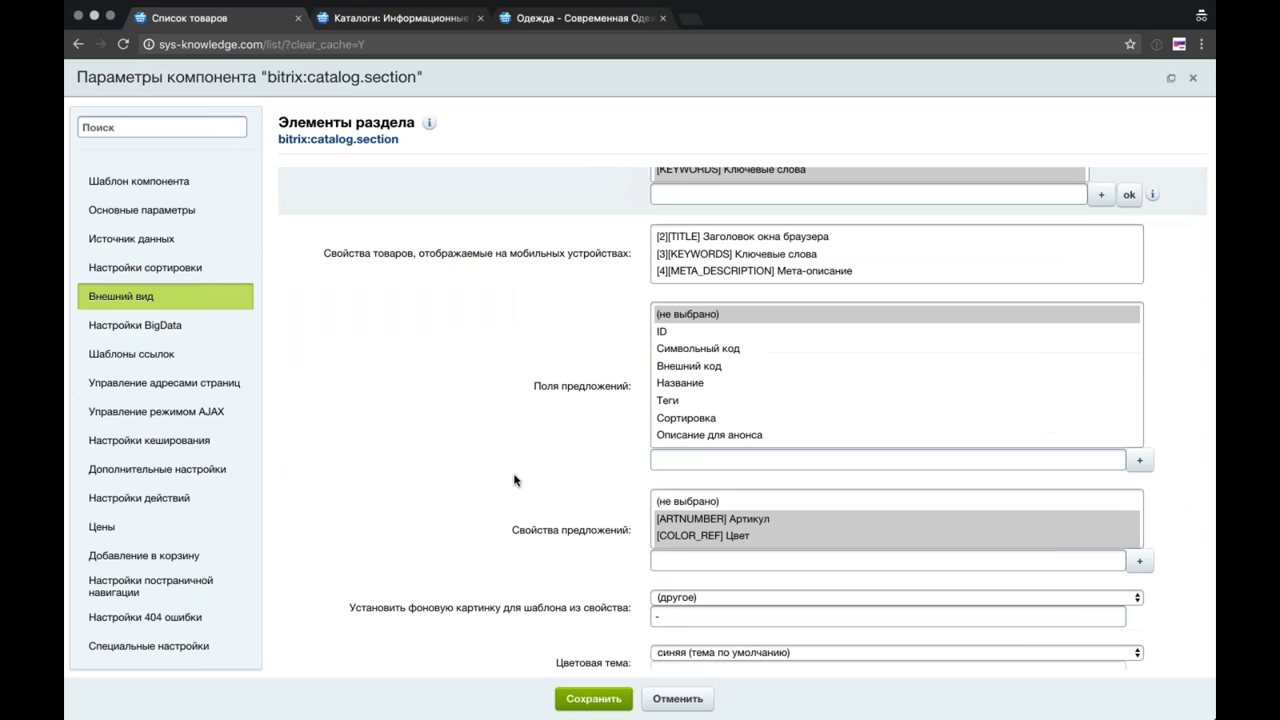
scroll(515, 480, "down", 7)
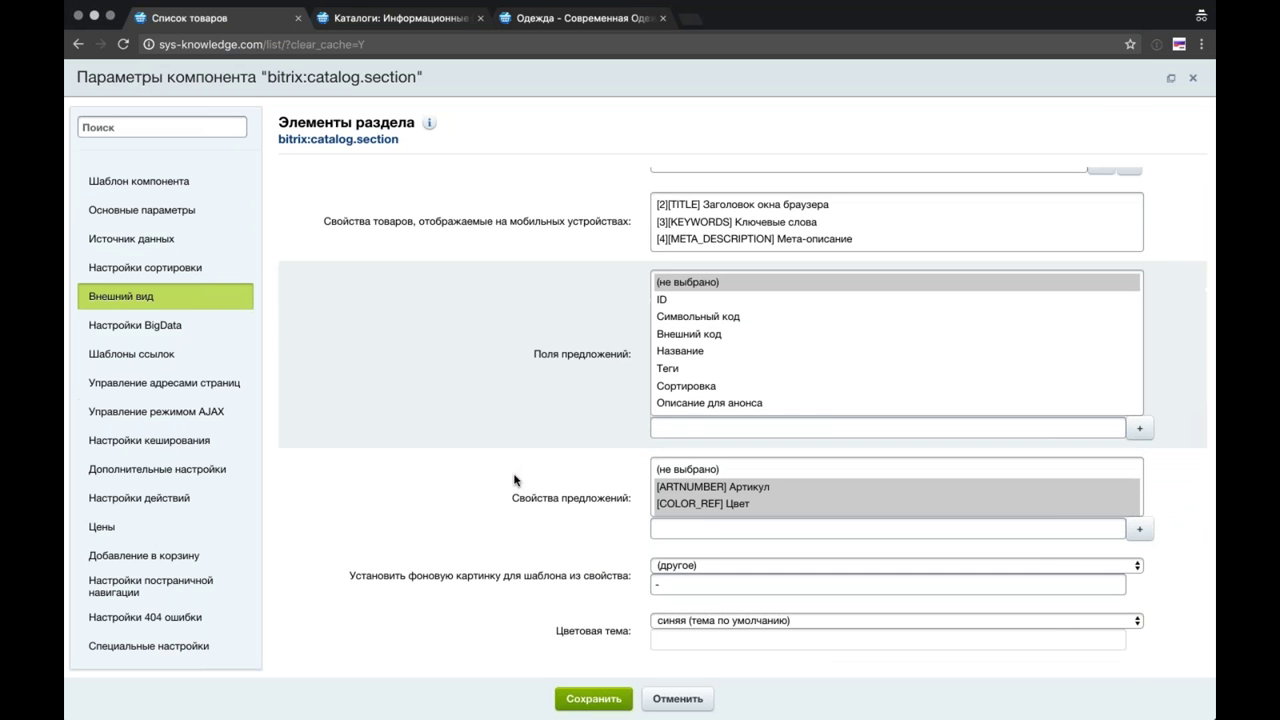
scroll(515, 480, "up", 1)
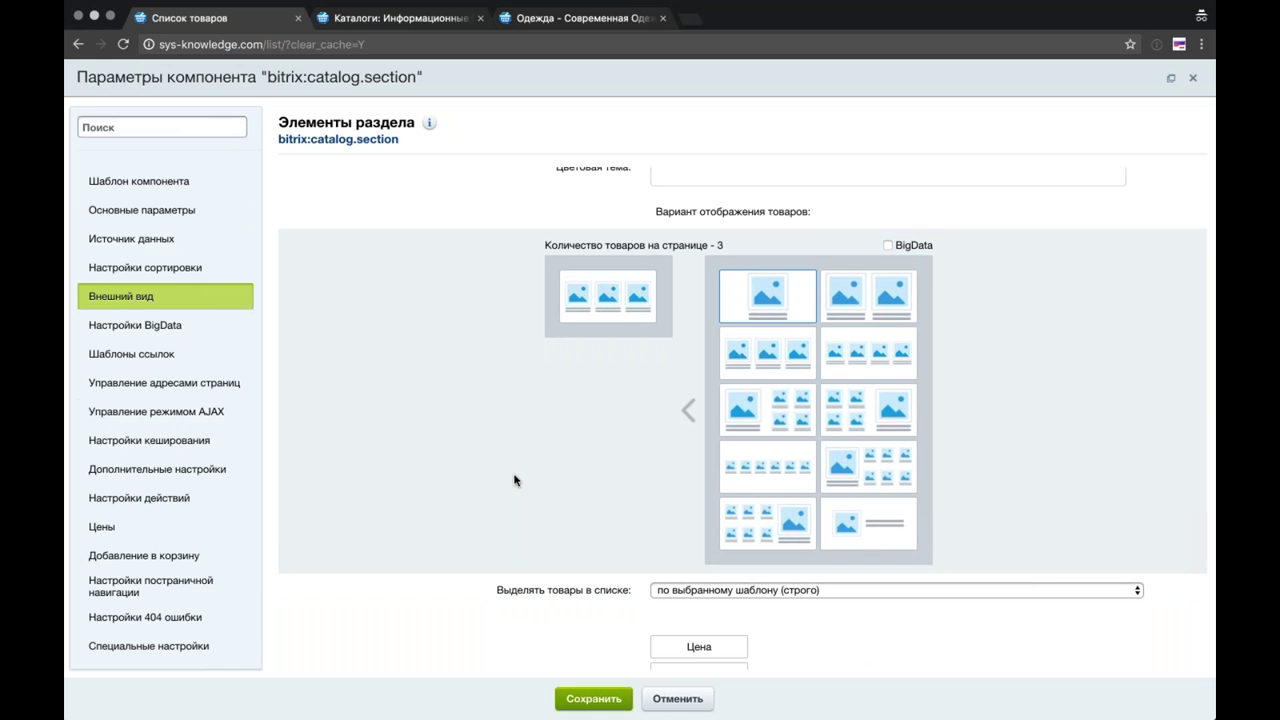
scroll(515, 480, "up", 1)
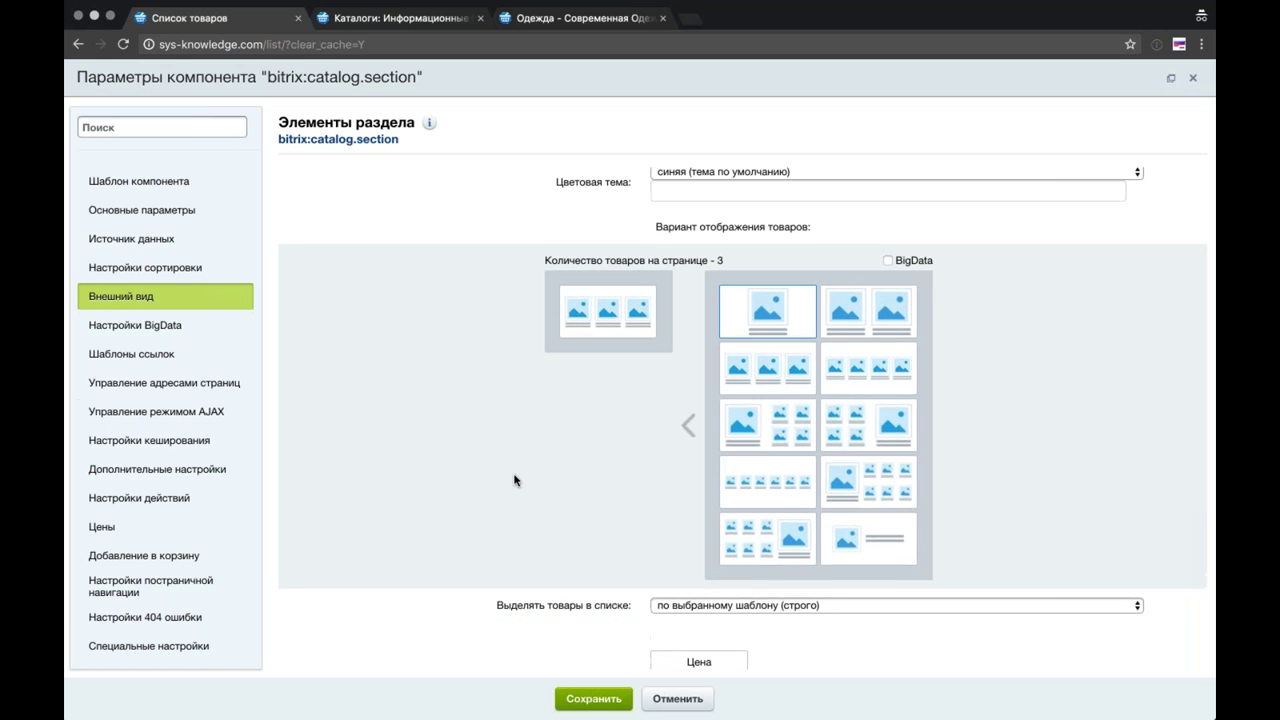
scroll(515, 480, "down", 4)
scroll(515, 480, "down", 2)
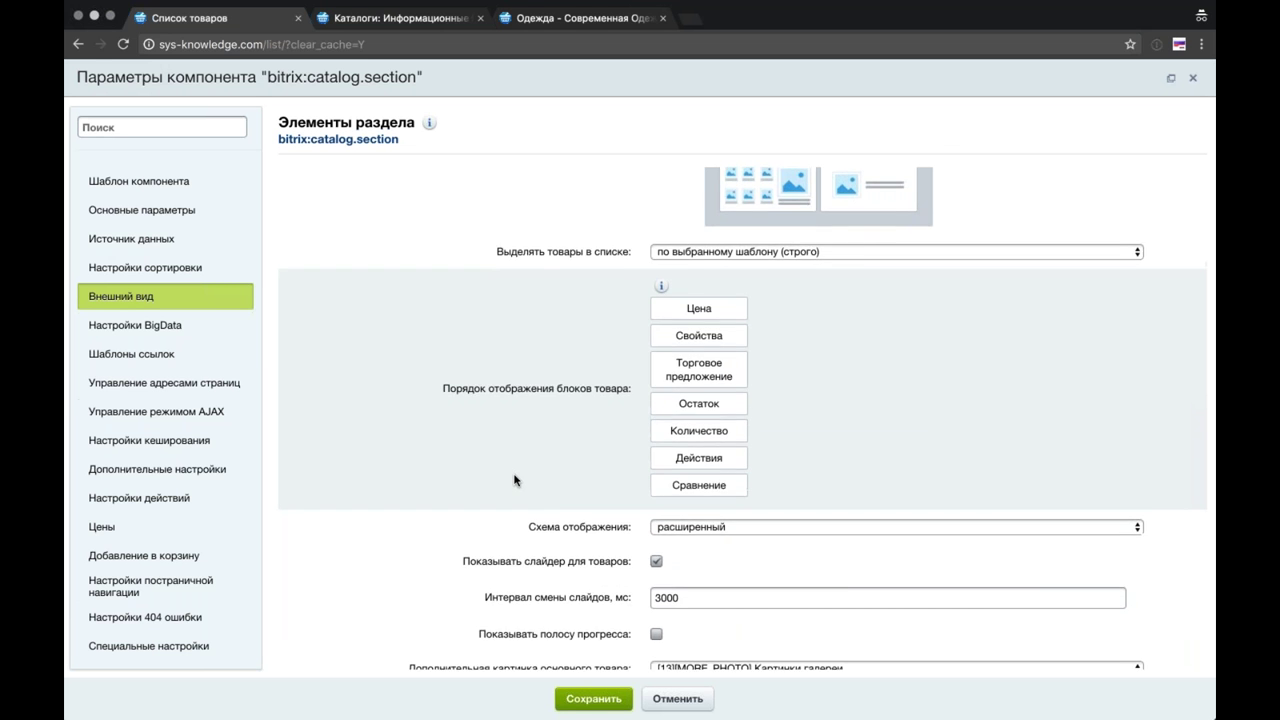
scroll(515, 480, "up", 3)
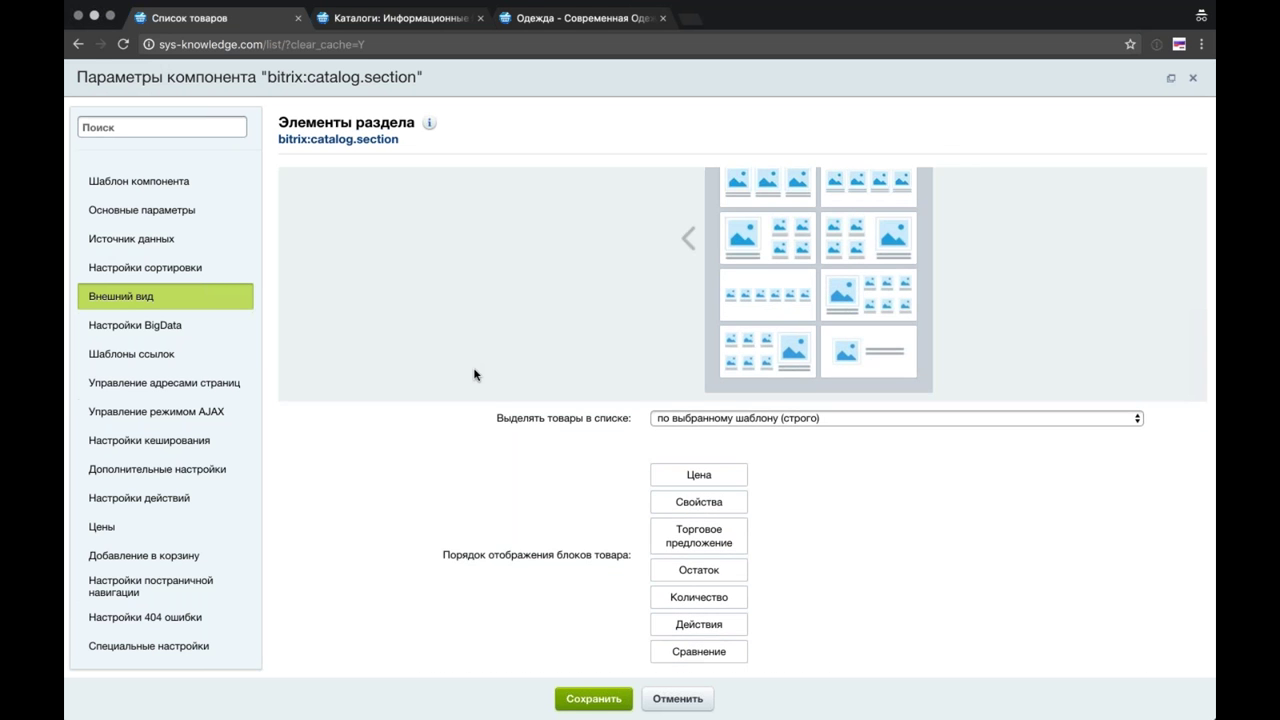
scroll(474, 372, "down", 8)
scroll(474, 372, "down", 5)
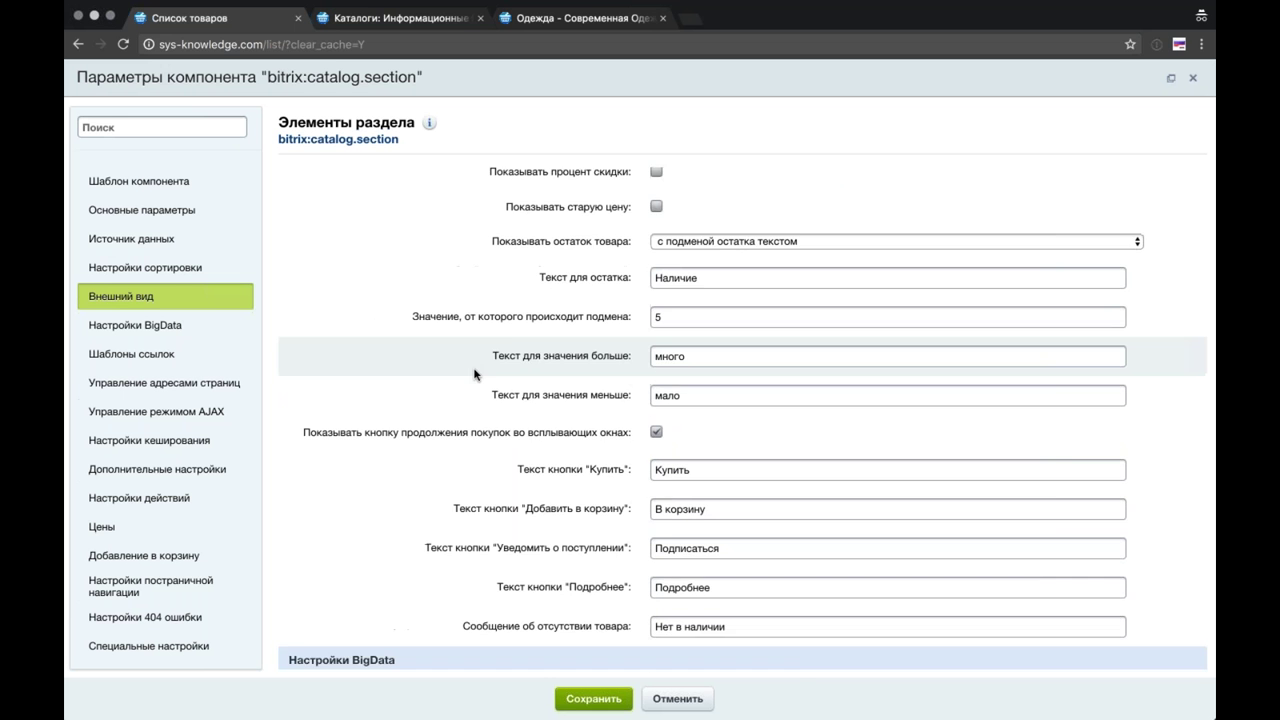
scroll(474, 372, "up", 3)
scroll(474, 374, "up", 5)
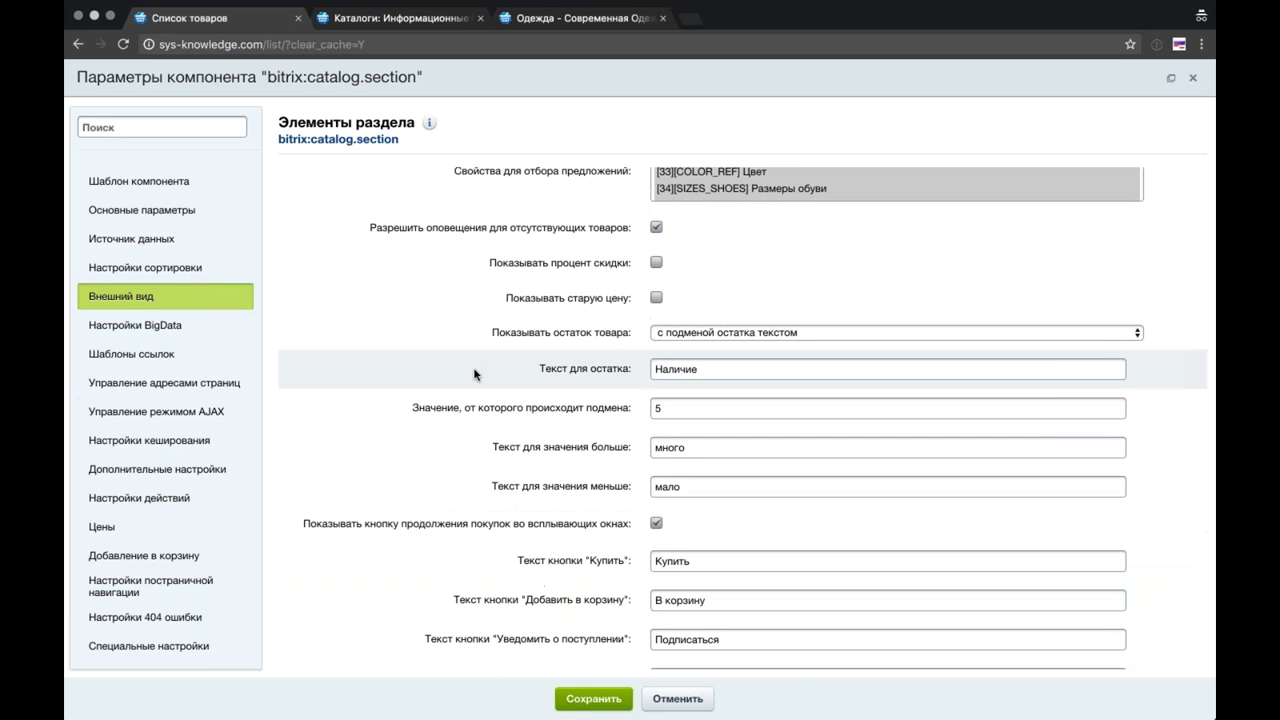
scroll(361, 220, "up", 3)
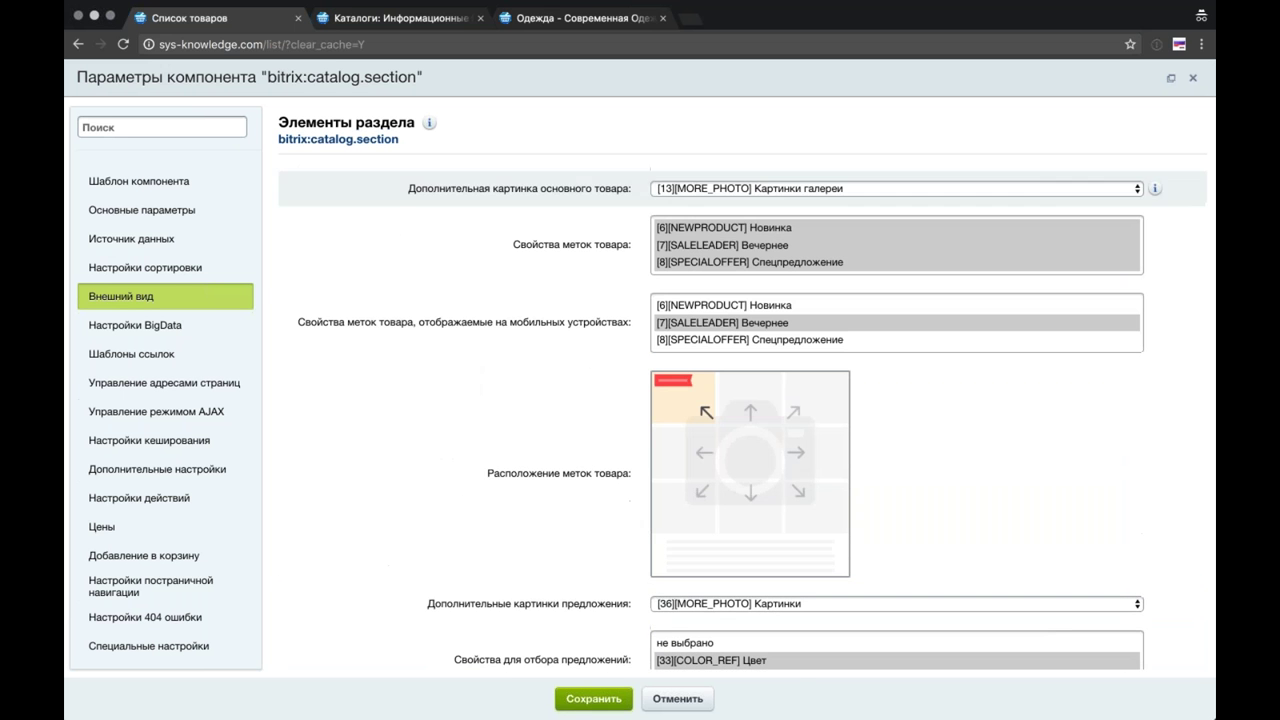
Step: Search the component parameters for "инте" to find the slide change interval, and clear the search
left_click(161, 127)
type("by")
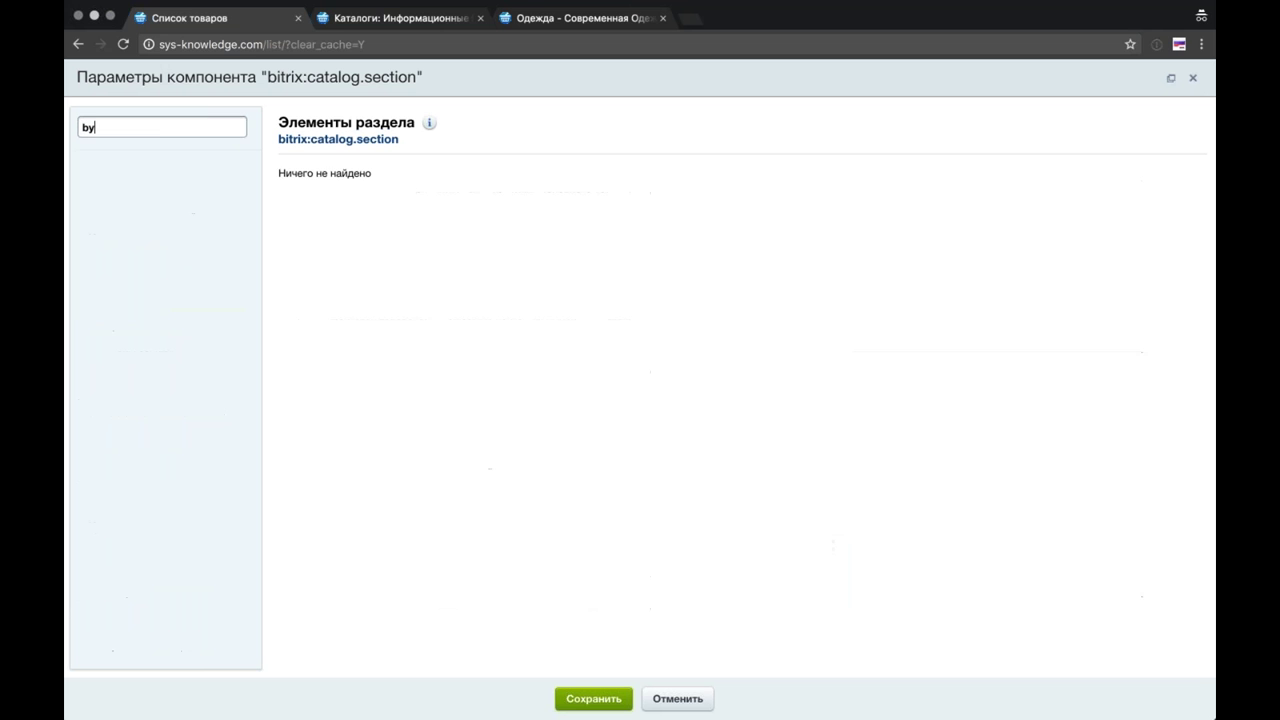
key("BackSpace")
key("BackSpace")
type("инте")
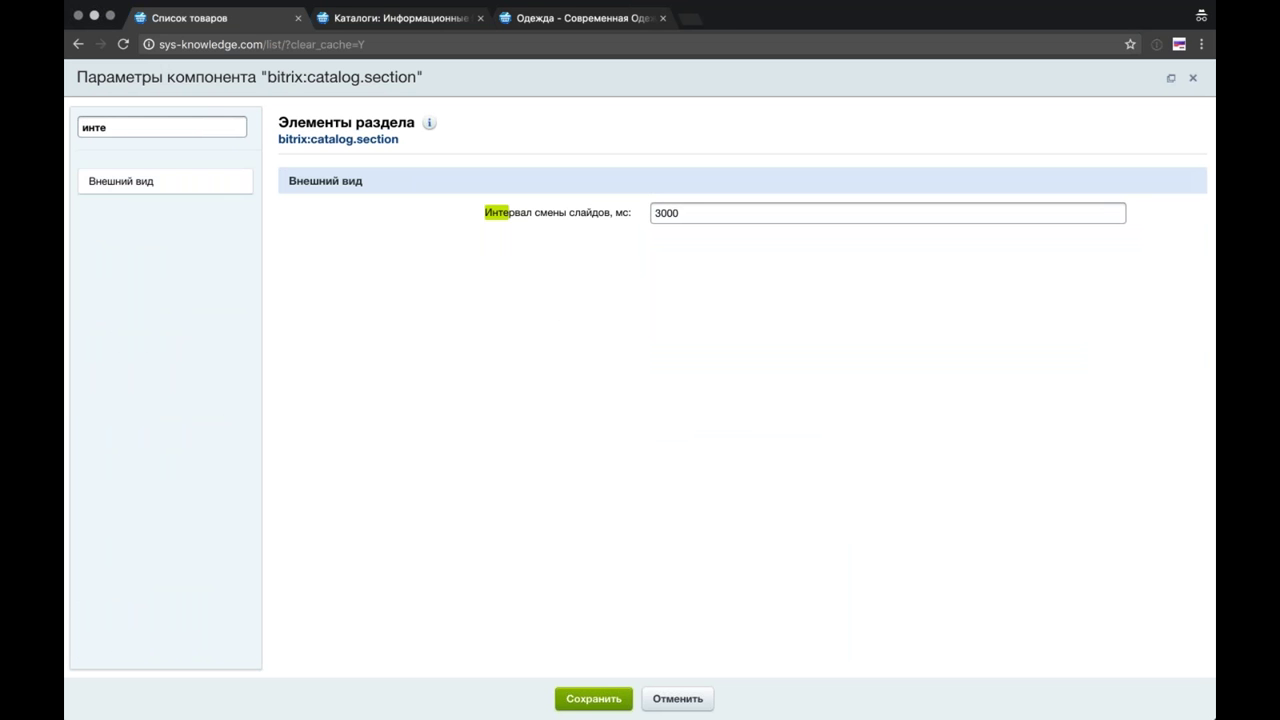
left_click(125, 181)
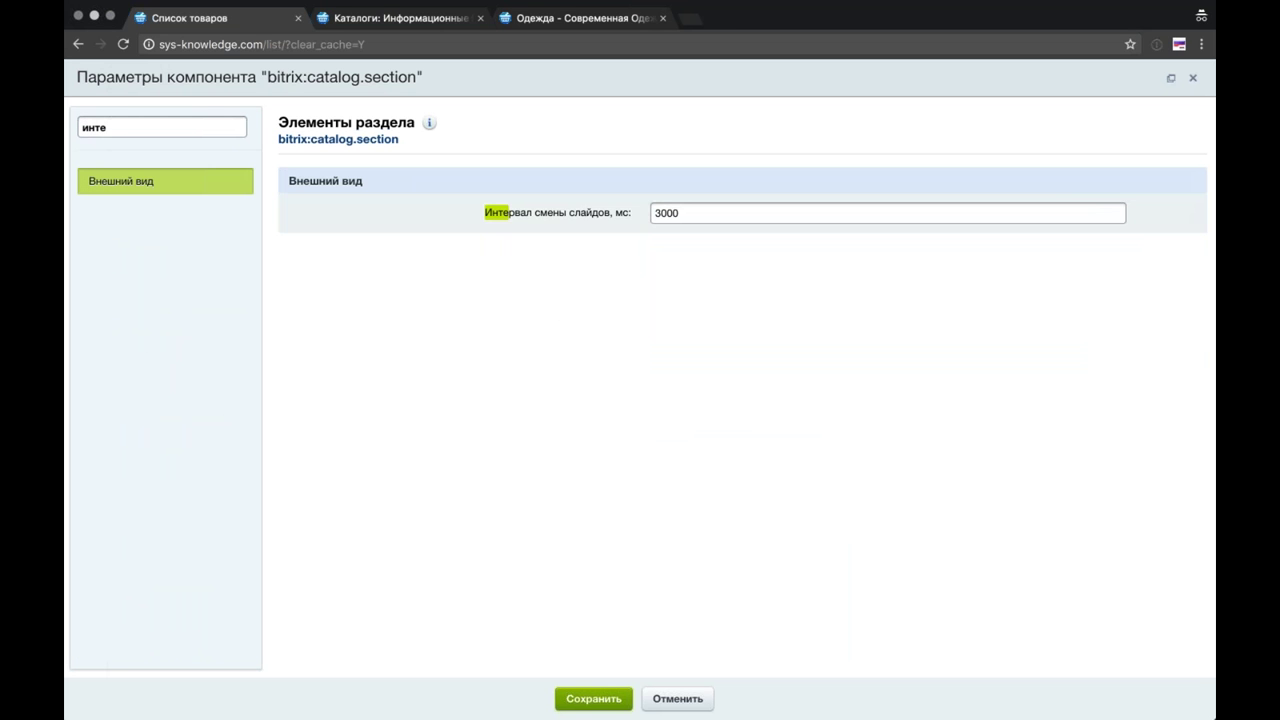
double_click(158, 138)
key("BackSpace")
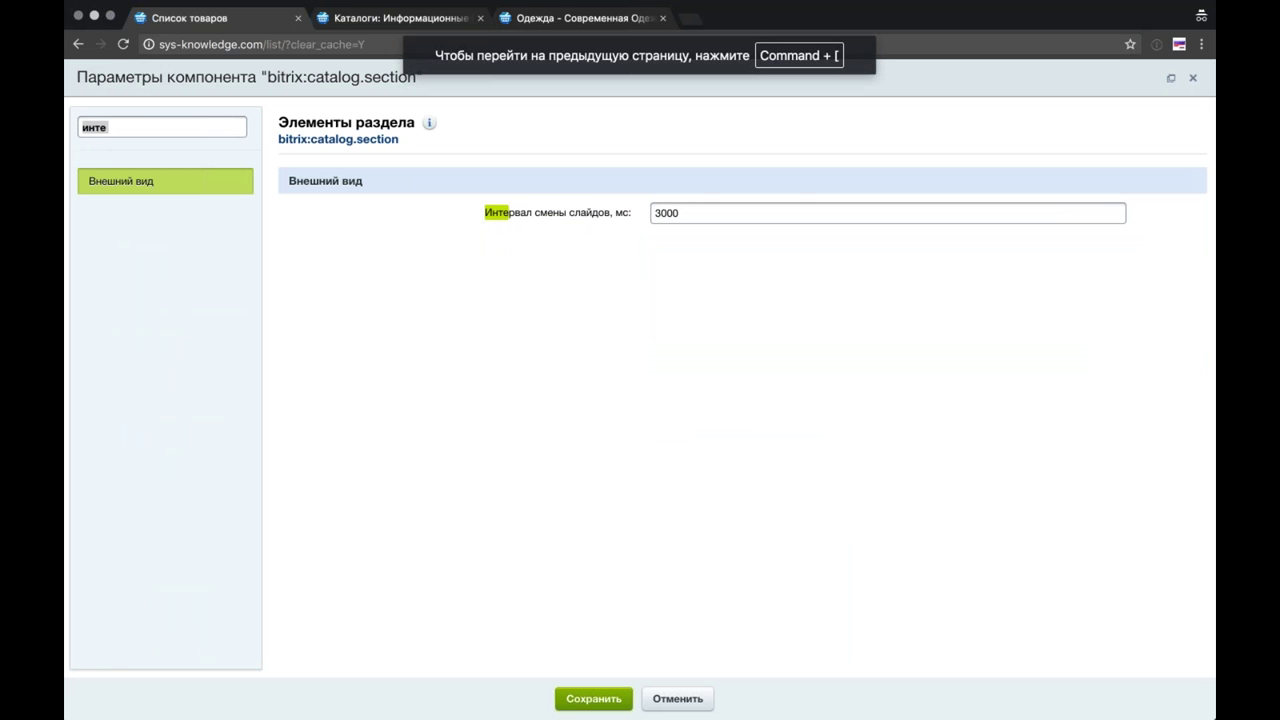
key("BackSpace")
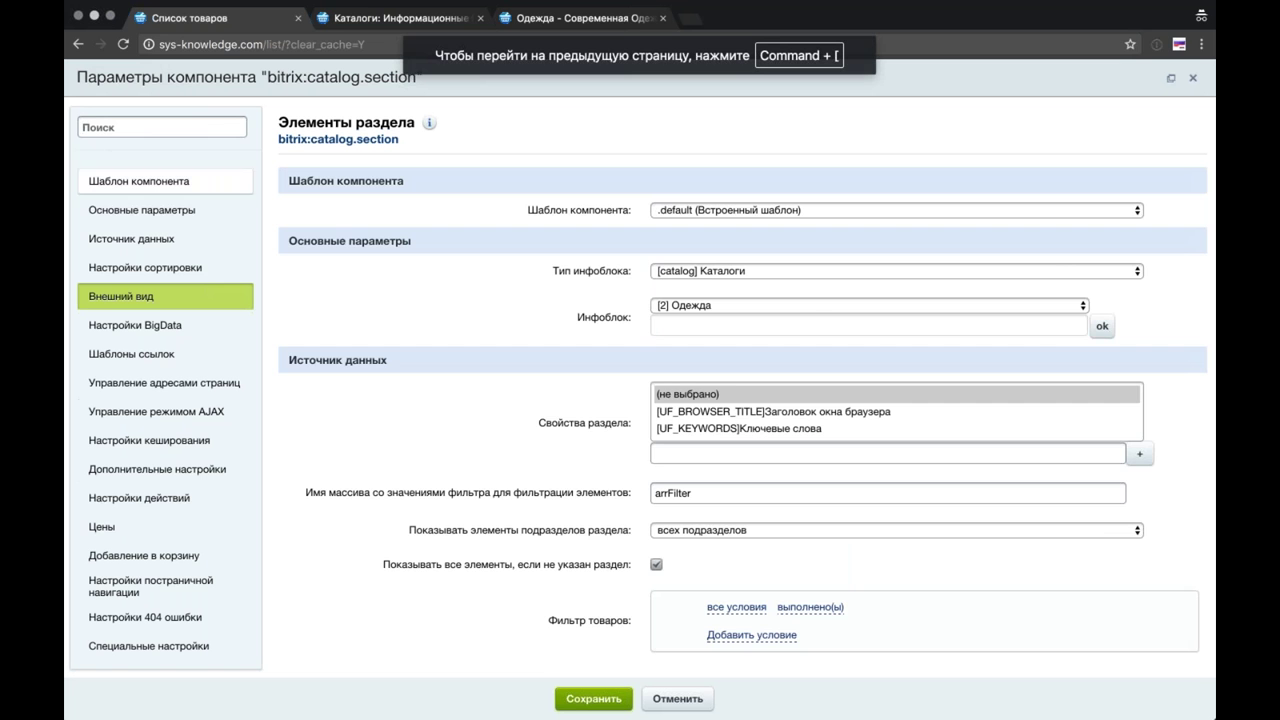
Step: Enable Показывать полосу прогресса in the Внешний вид parameters, and save the component settings and the page
left_click(121, 296)
scroll(557, 437, "down", 10)
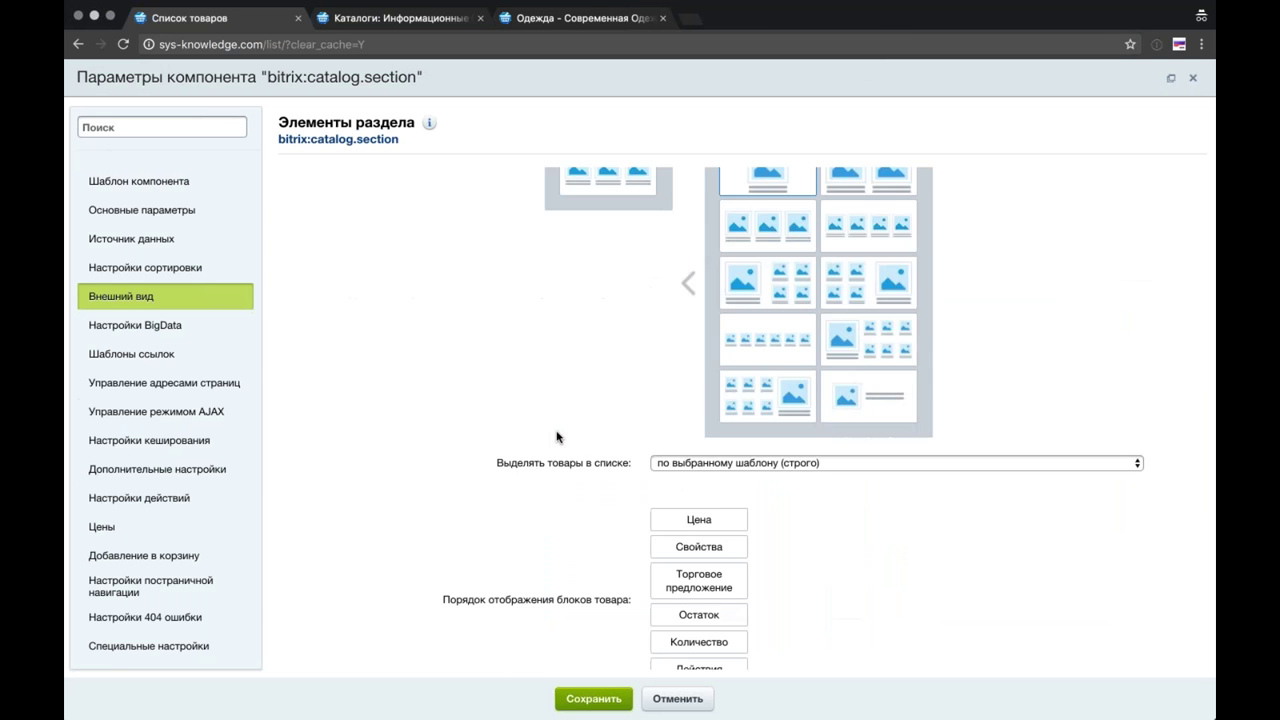
scroll(557, 437, "down", 10)
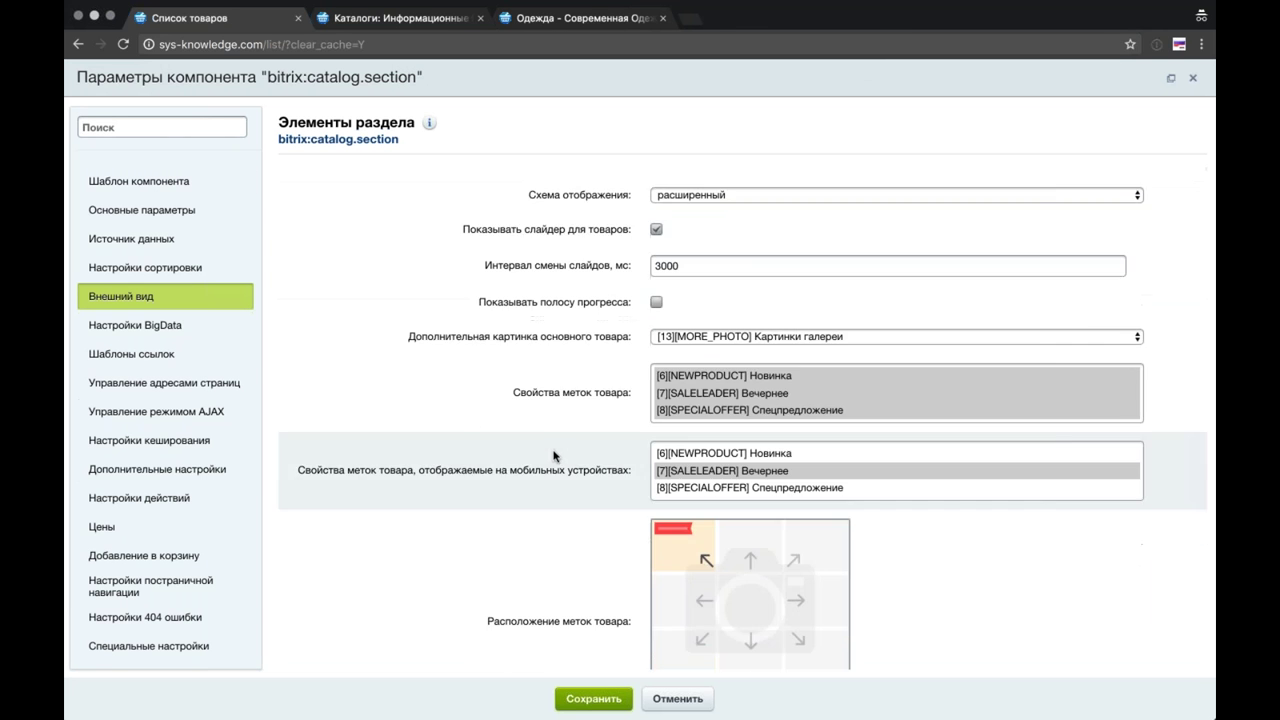
scroll(554, 456, "up", 2)
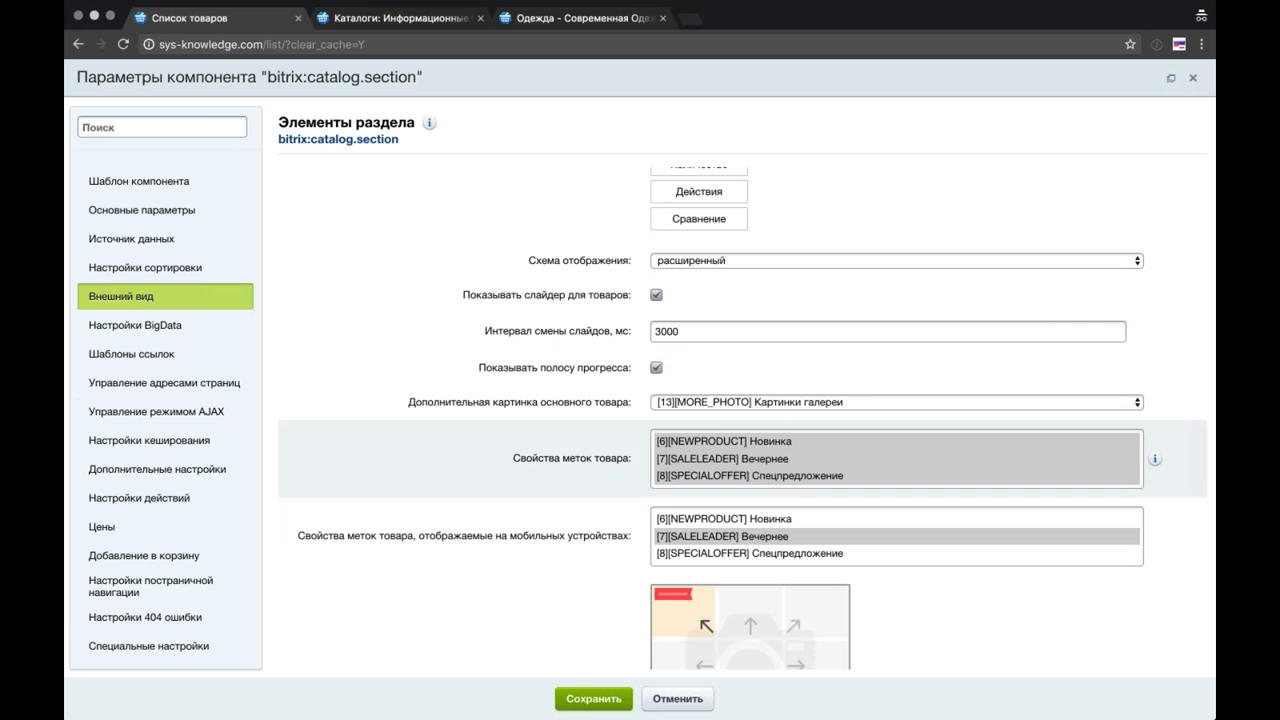
left_click(594, 698)
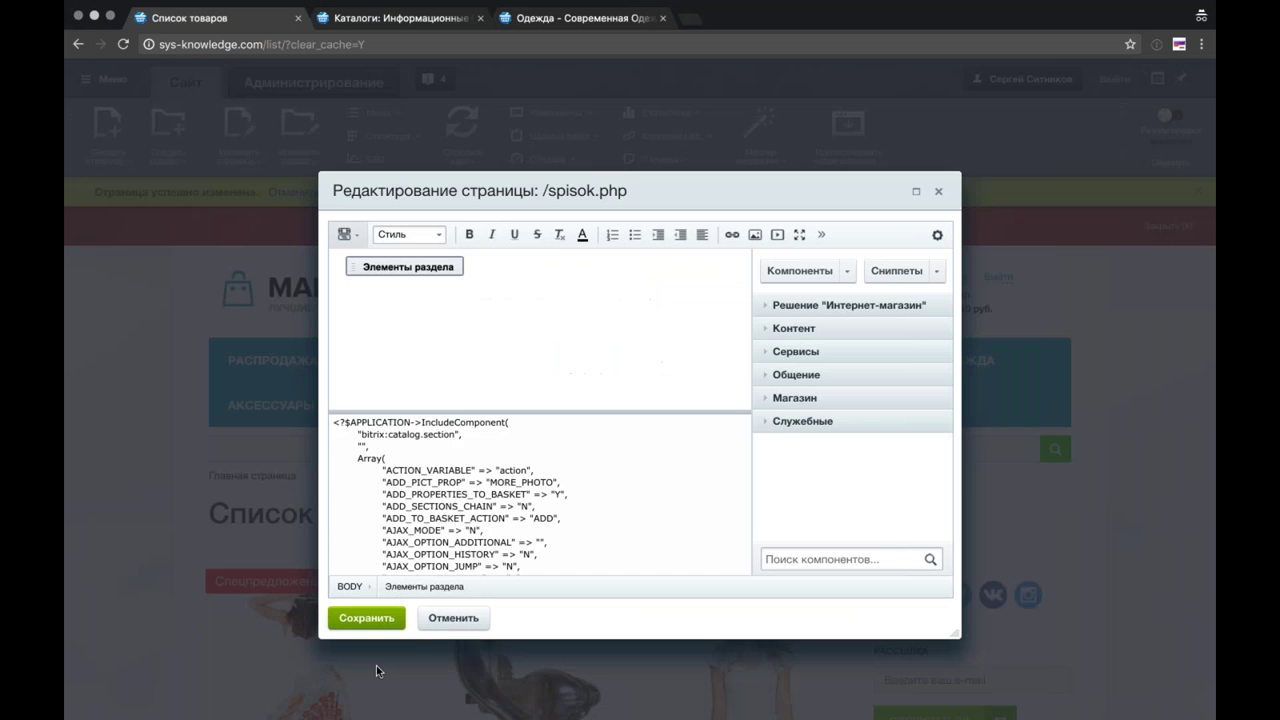
left_click(366, 617)
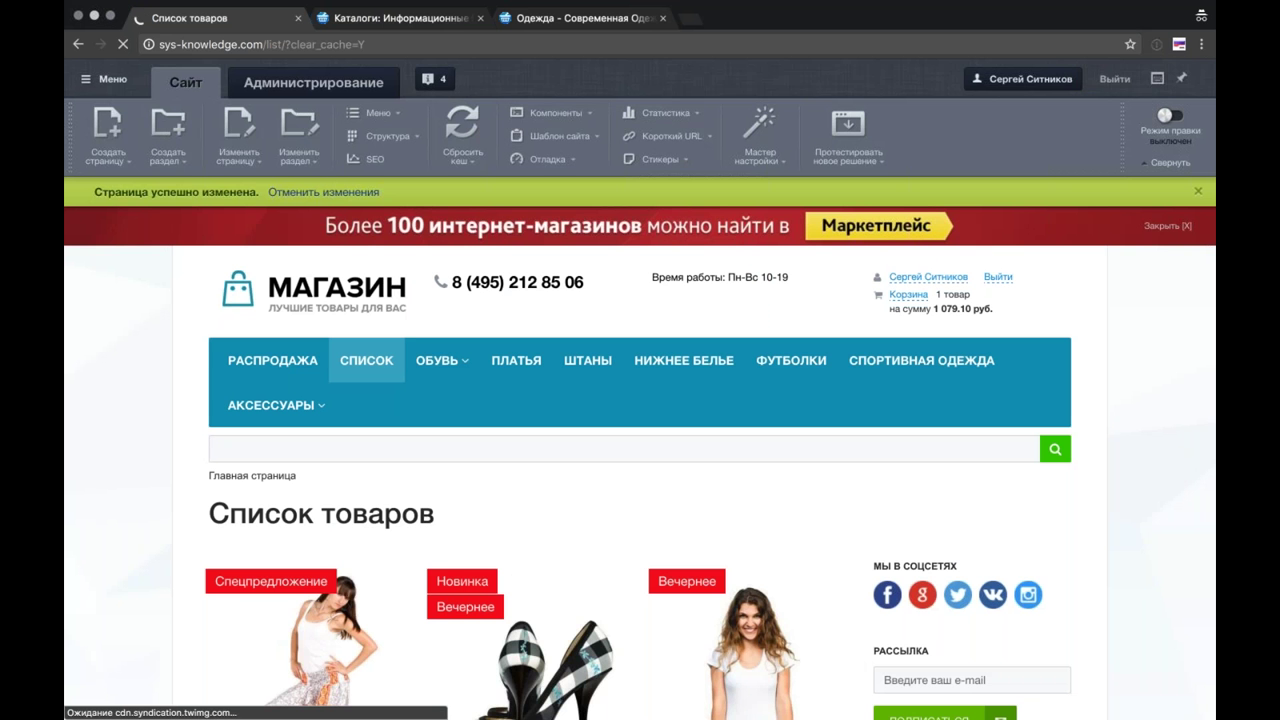
Step: Examine the slider progress bars and expanded cards of Штаны Цветочная Поляна and Туфли Ультра Лайн in the product list
scroll(379, 600, "down", 5)
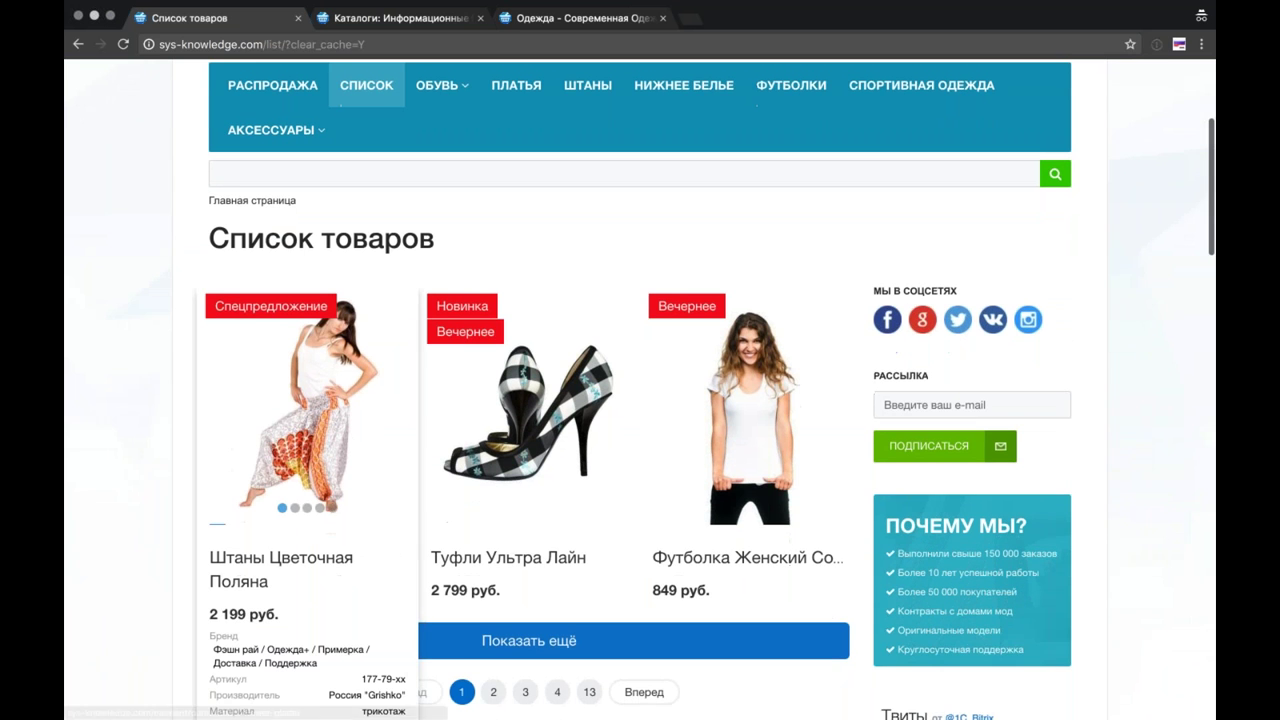
scroll(379, 600, "down", 1)
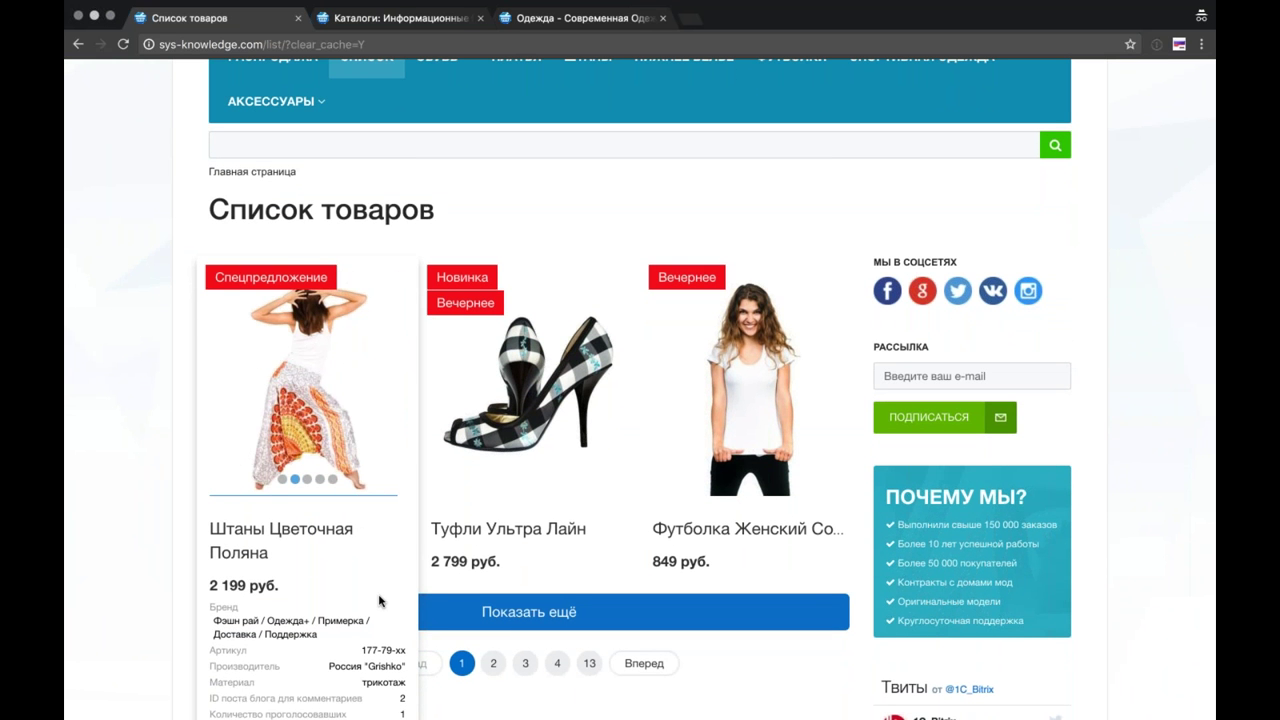
scroll(379, 600, "down", 4)
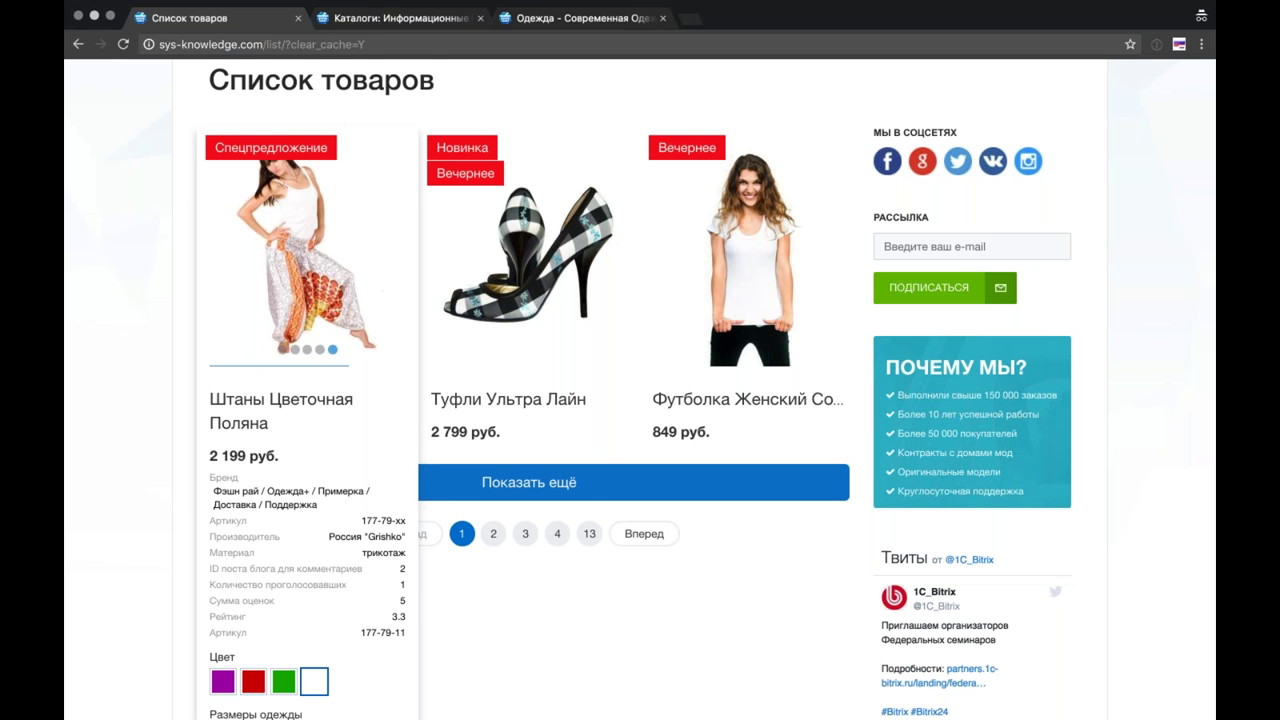
scroll(704, 389, "down", 1)
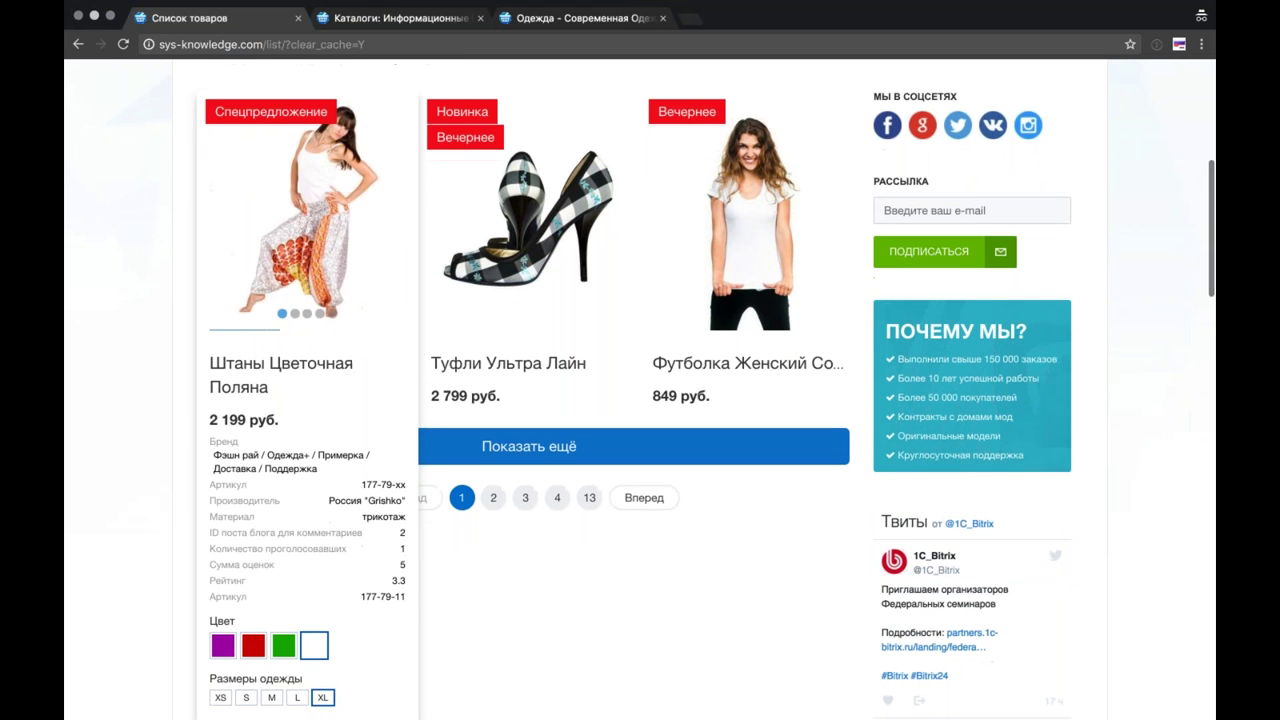
scroll(704, 398, "down", 1)
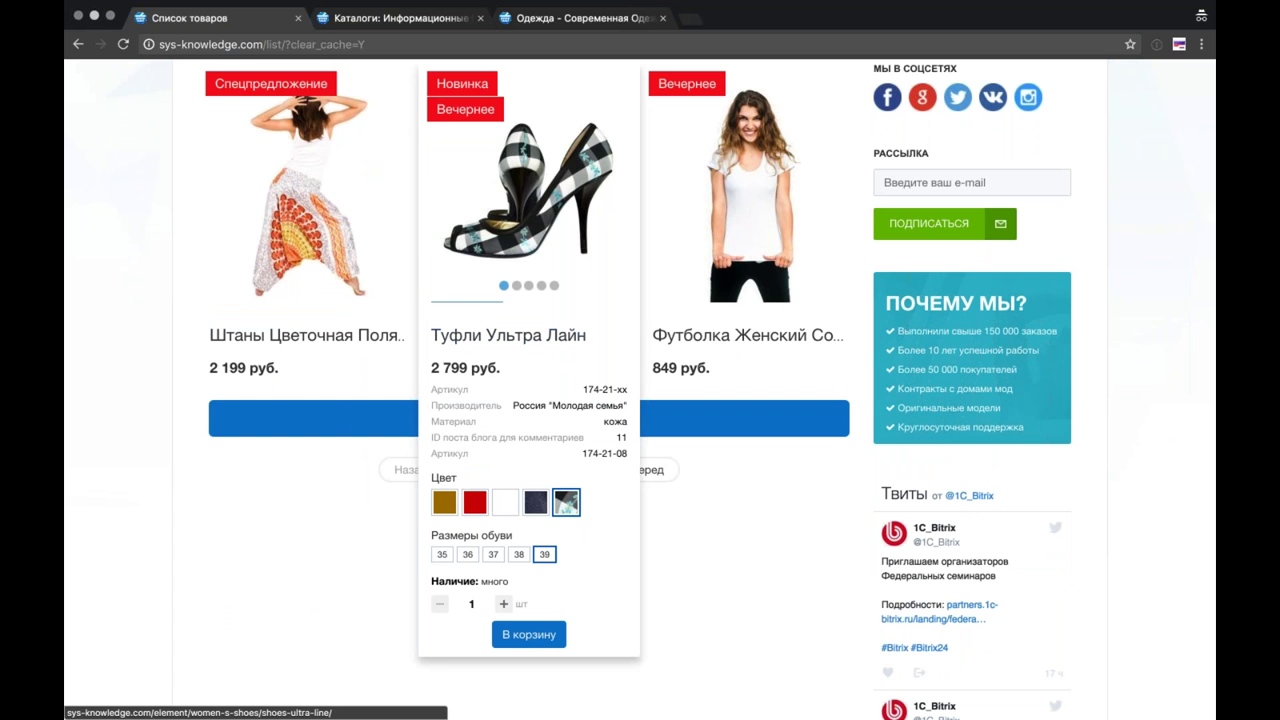
mouse_move(540, 289)
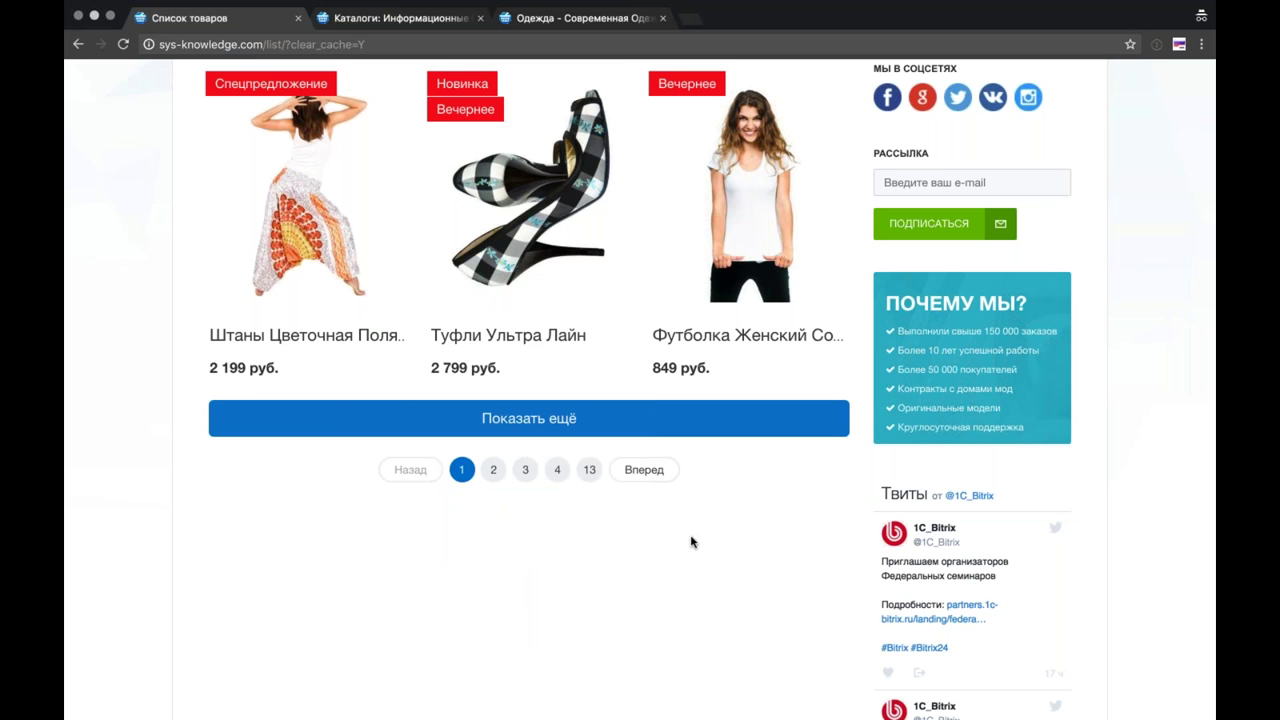
scroll(691, 542, "down", 1)
scroll(691, 542, "up", 2)
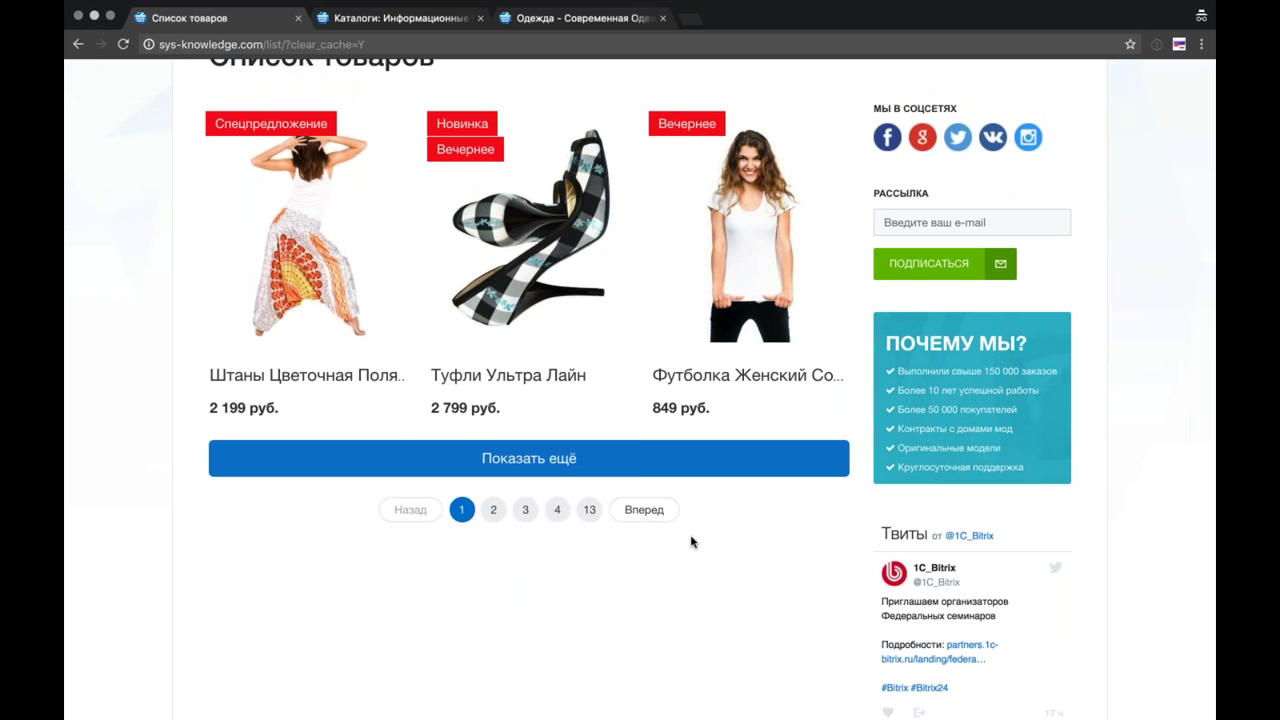
mouse_move(528, 240)
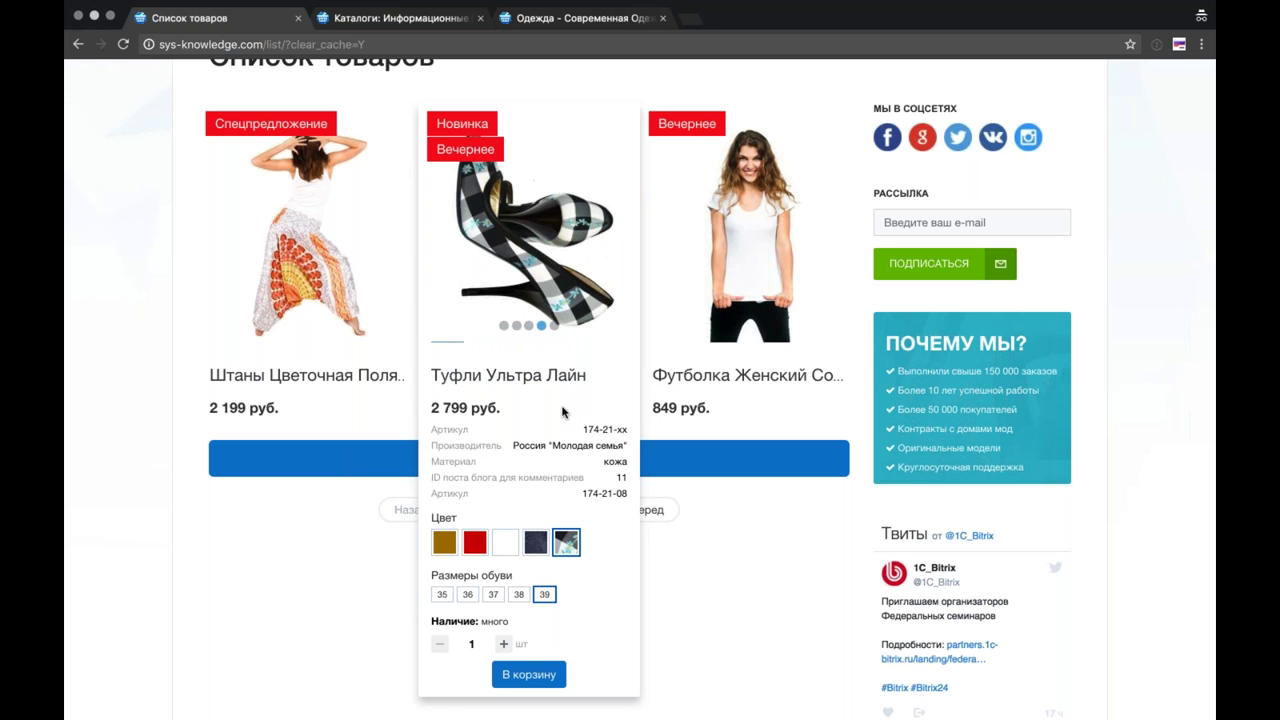
mouse_move(317, 279)
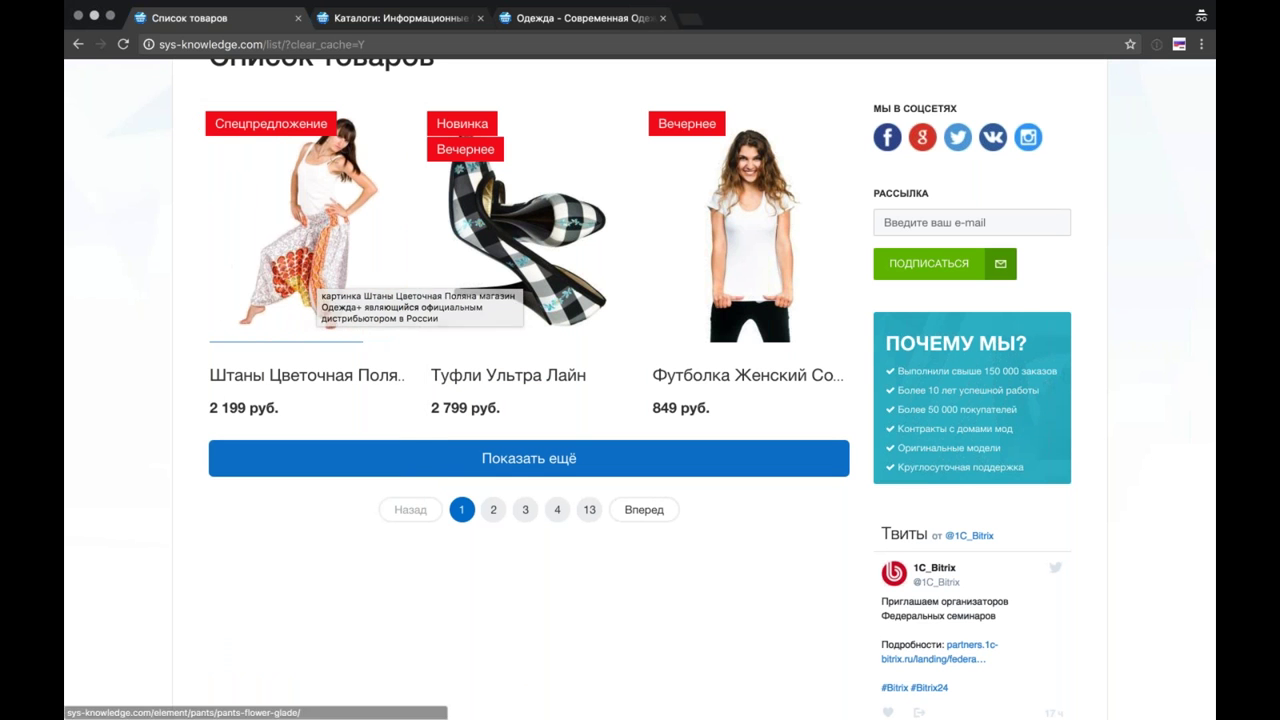
Step: Inspect the page with the browser's developer tools and show it in the mobile device preview
right_click(137, 319)
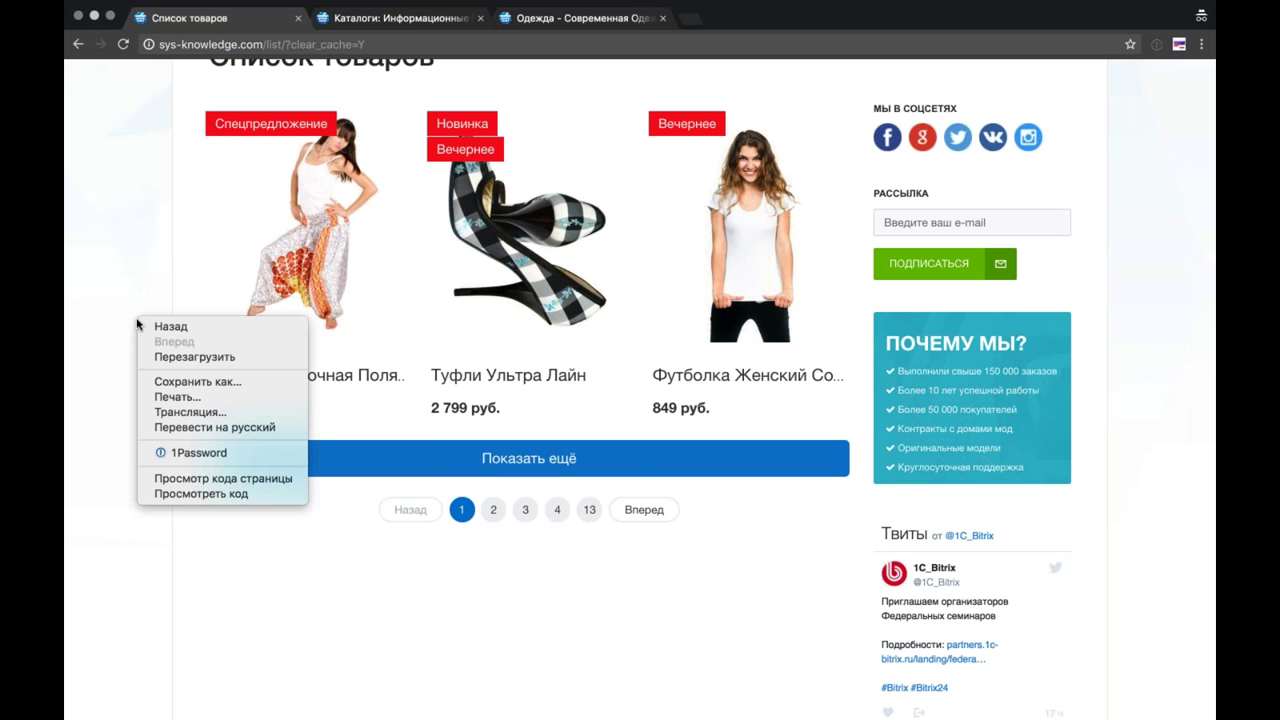
left_click(215, 494)
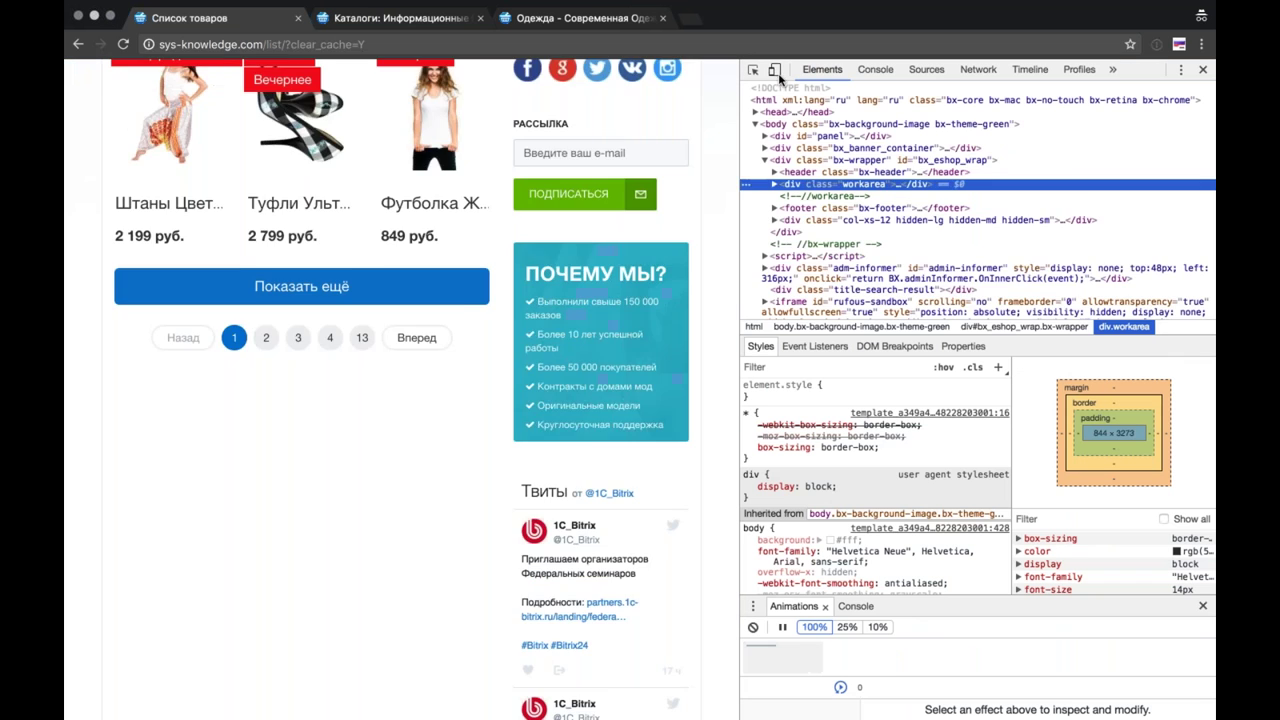
left_click(777, 72)
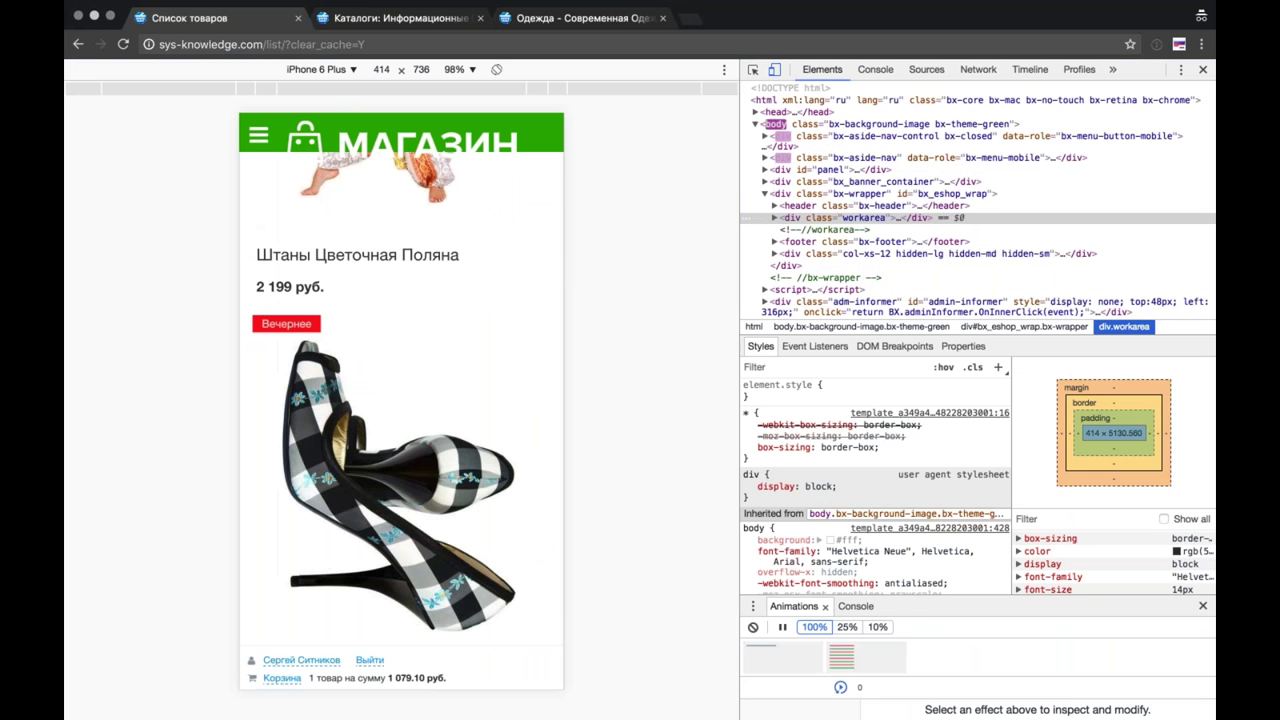
Step: Examine the product labels in the mobile preview and return to the desktop version of the product list
scroll(443, 440, "down", 2)
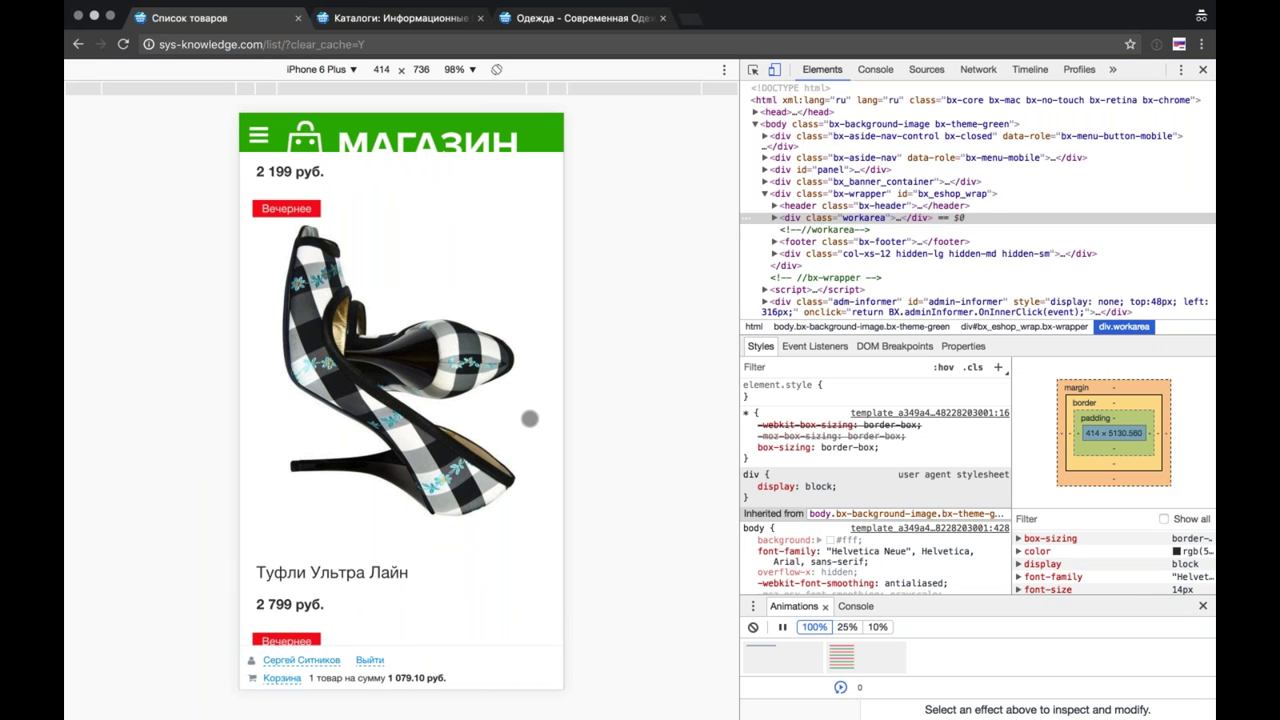
scroll(529, 418, "down", 1)
scroll(529, 418, "down", 5)
scroll(529, 418, "up", 2)
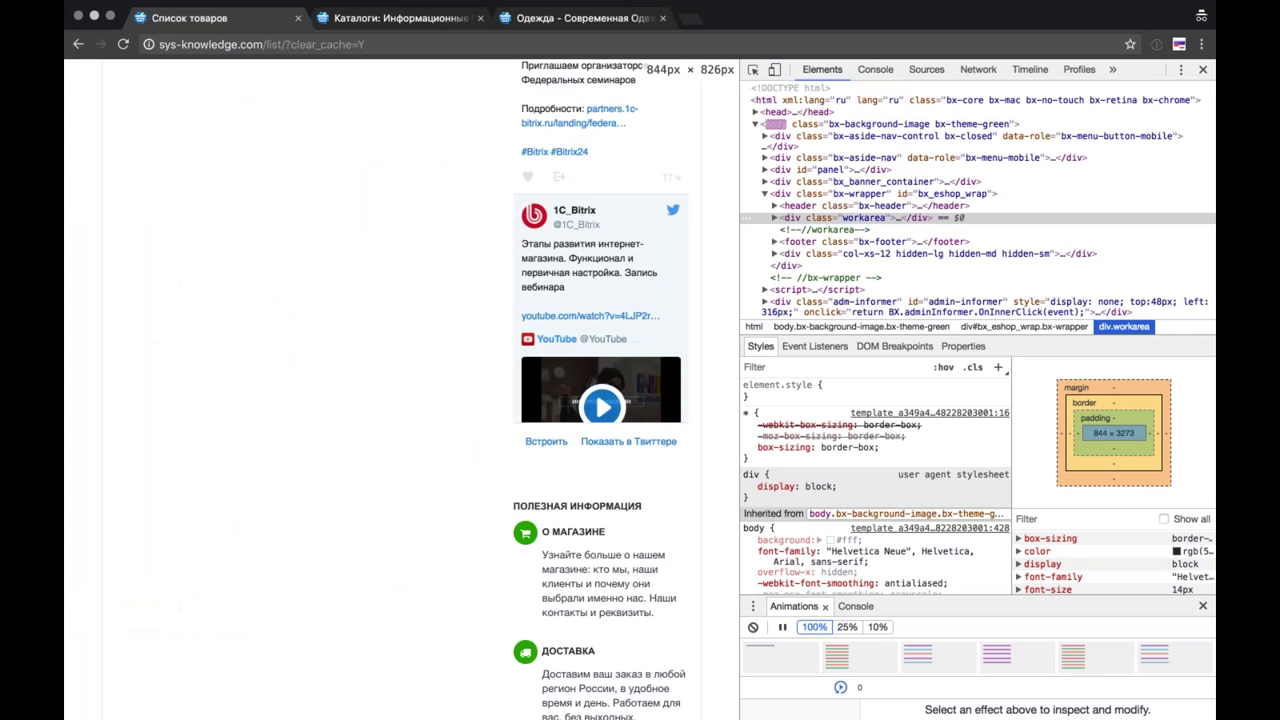
scroll(633, 369, "down", 2)
scroll(633, 369, "up", 4)
scroll(400, 400, "up", 2)
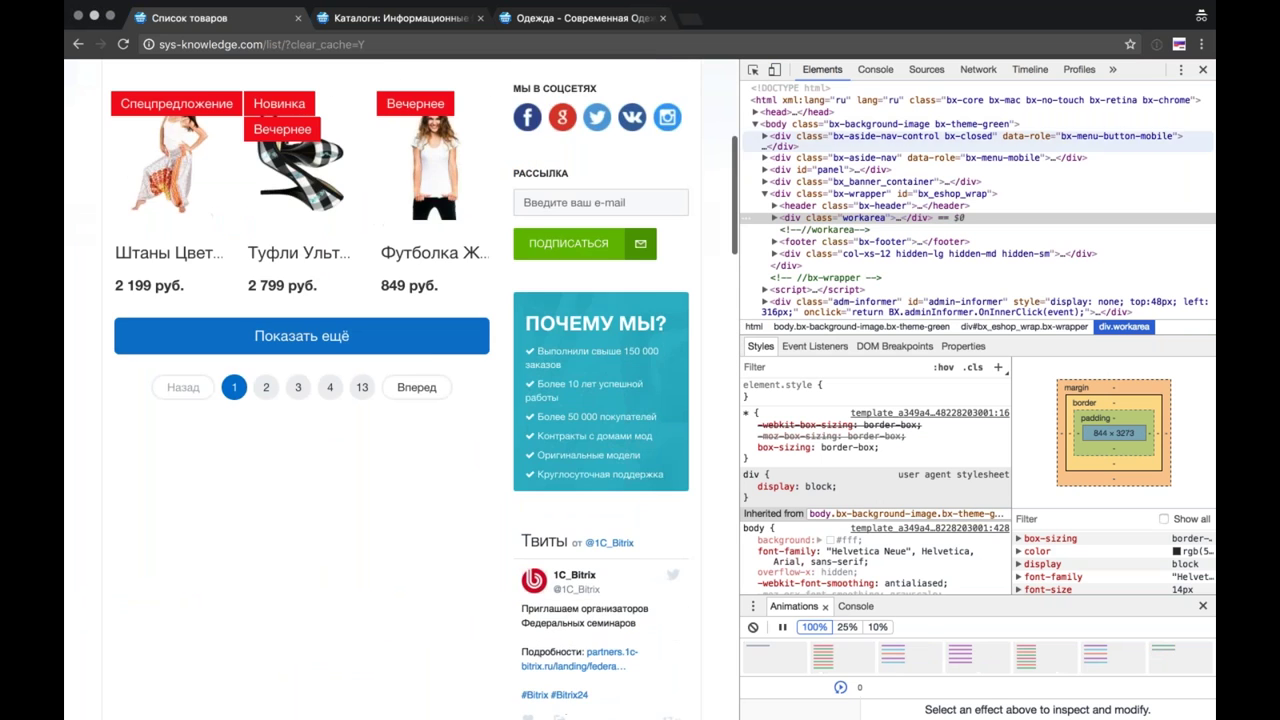
Step: Close the browser's developer tools and open the product page of Туфли Ультра Лайн at its photo gallery
left_click(1203, 69)
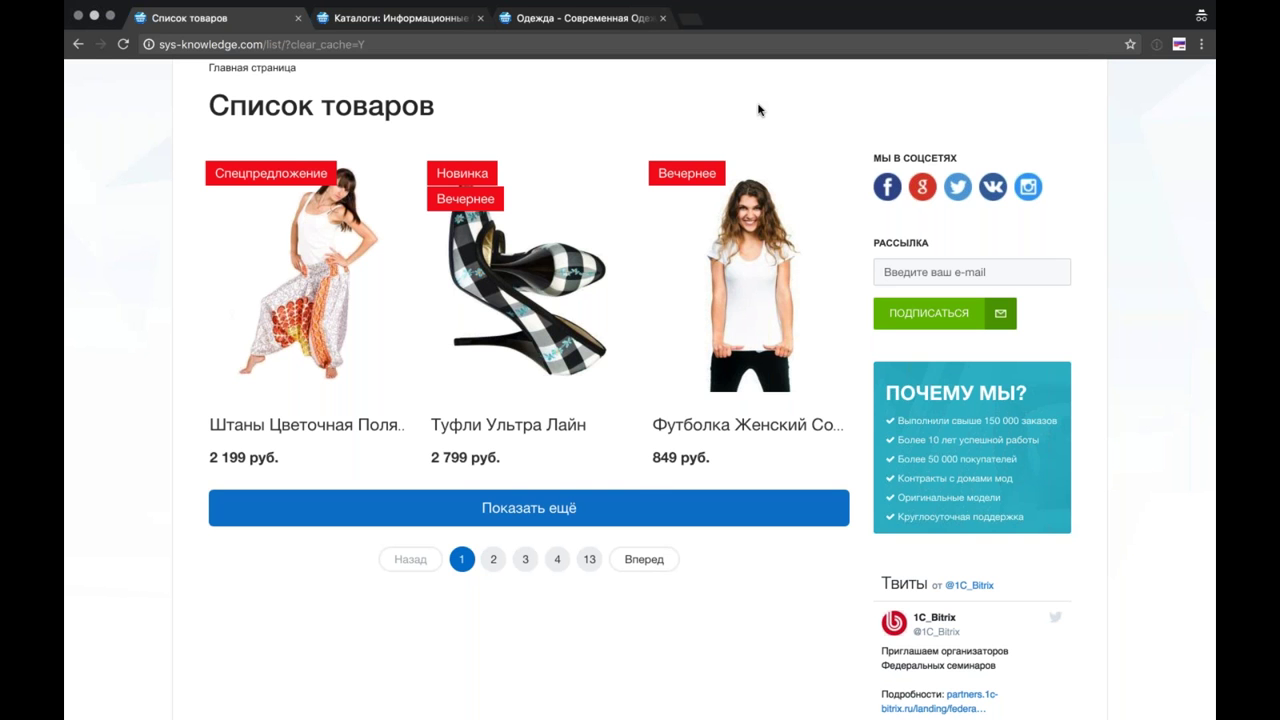
left_click(465, 185)
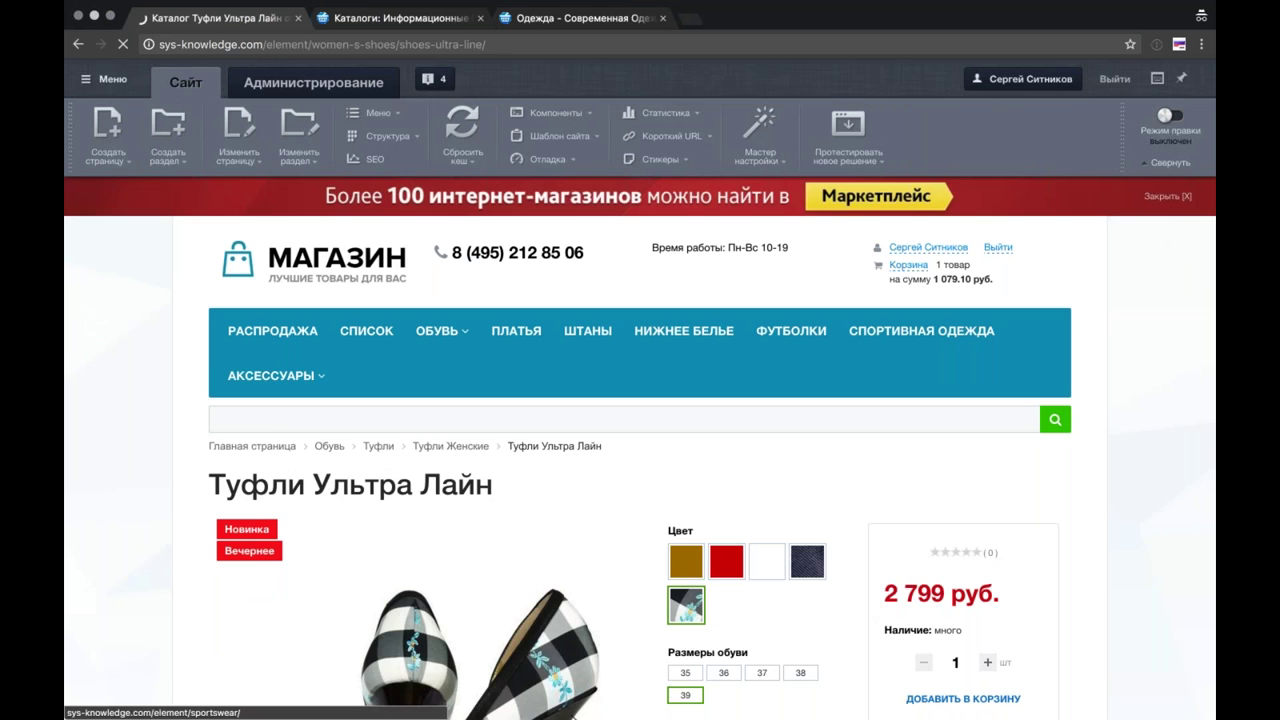
scroll(1189, 437, "down", 5)
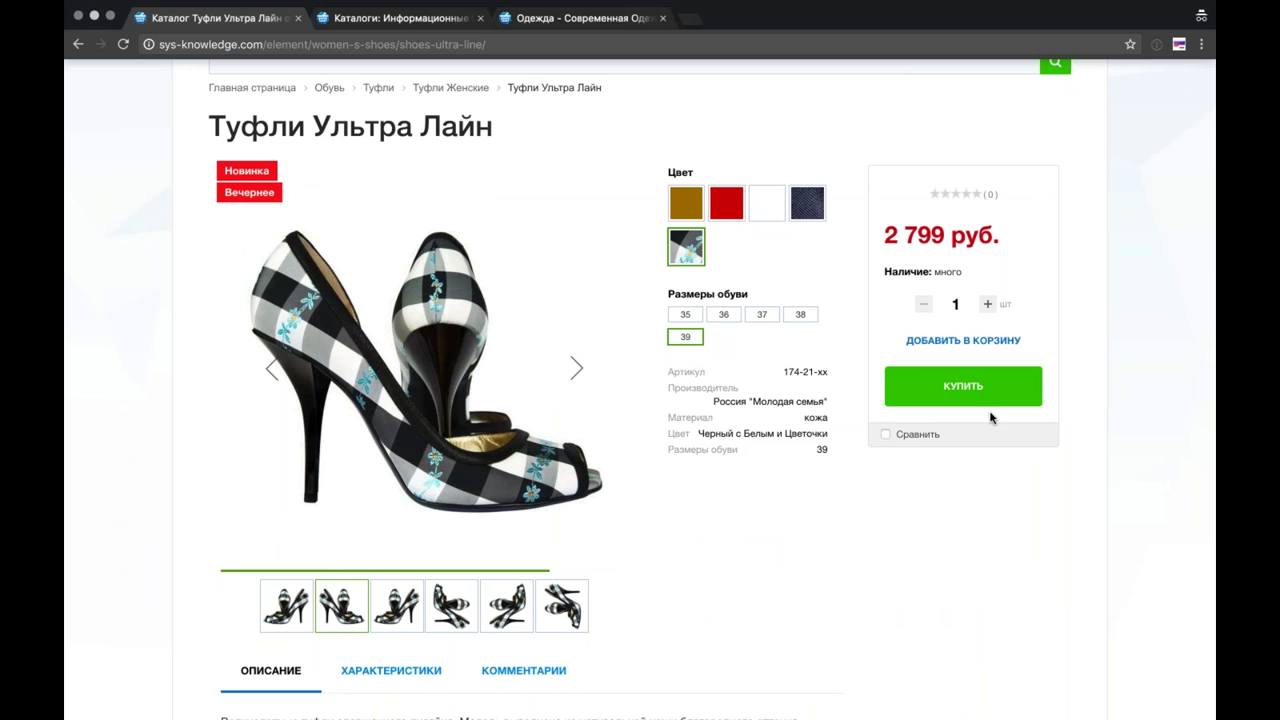
scroll(1099, 437, "down", 1)
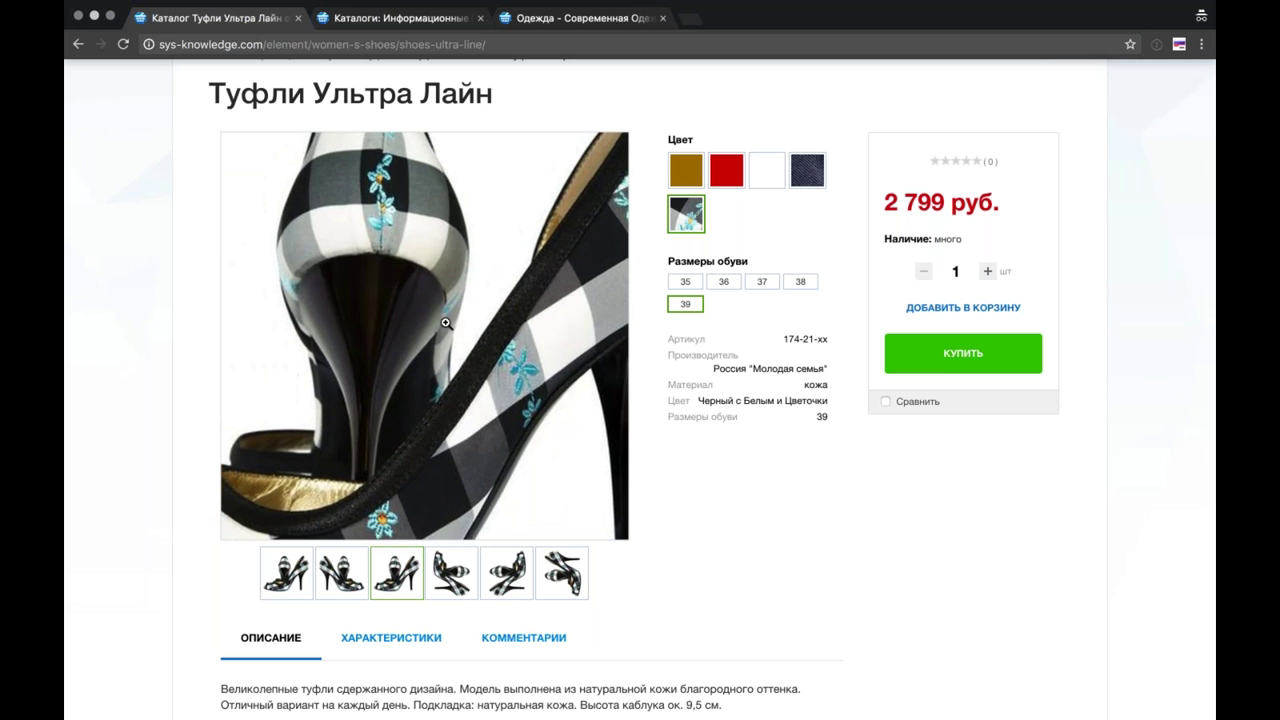
Step: Open the enlarged photo view of Туфли Ультра Лайн and advance through its pictures to the last one
left_click(409, 207)
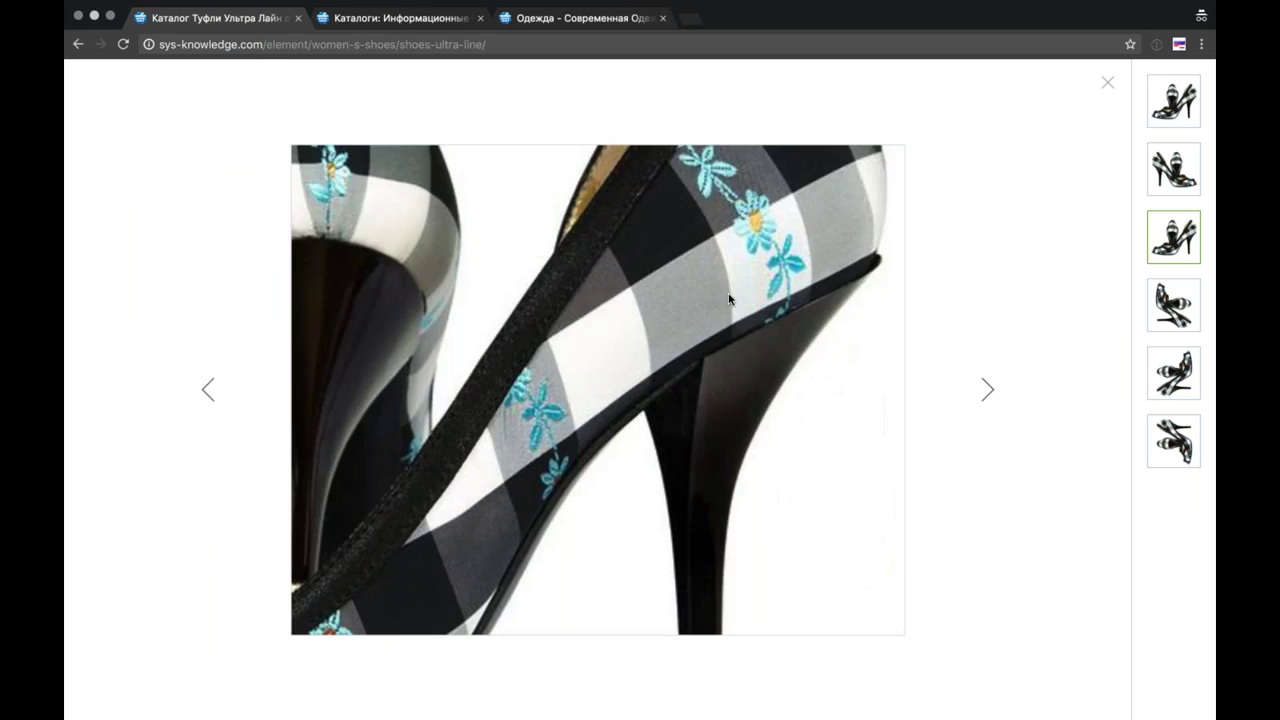
left_click(988, 392)
left_click(988, 392)
left_click(988, 392)
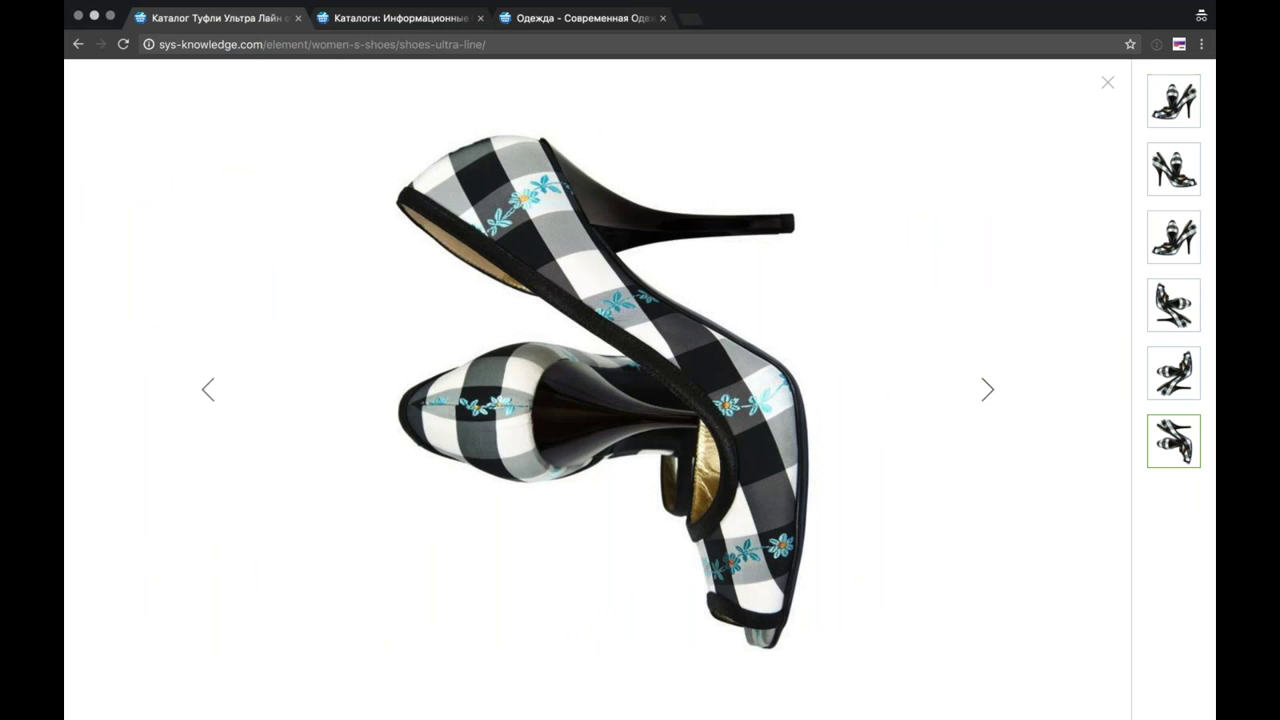
Step: Browse the enlarged shoe photos by thumbnail, forward and back to the first picture, and close the enlarged view
left_click(1173, 100)
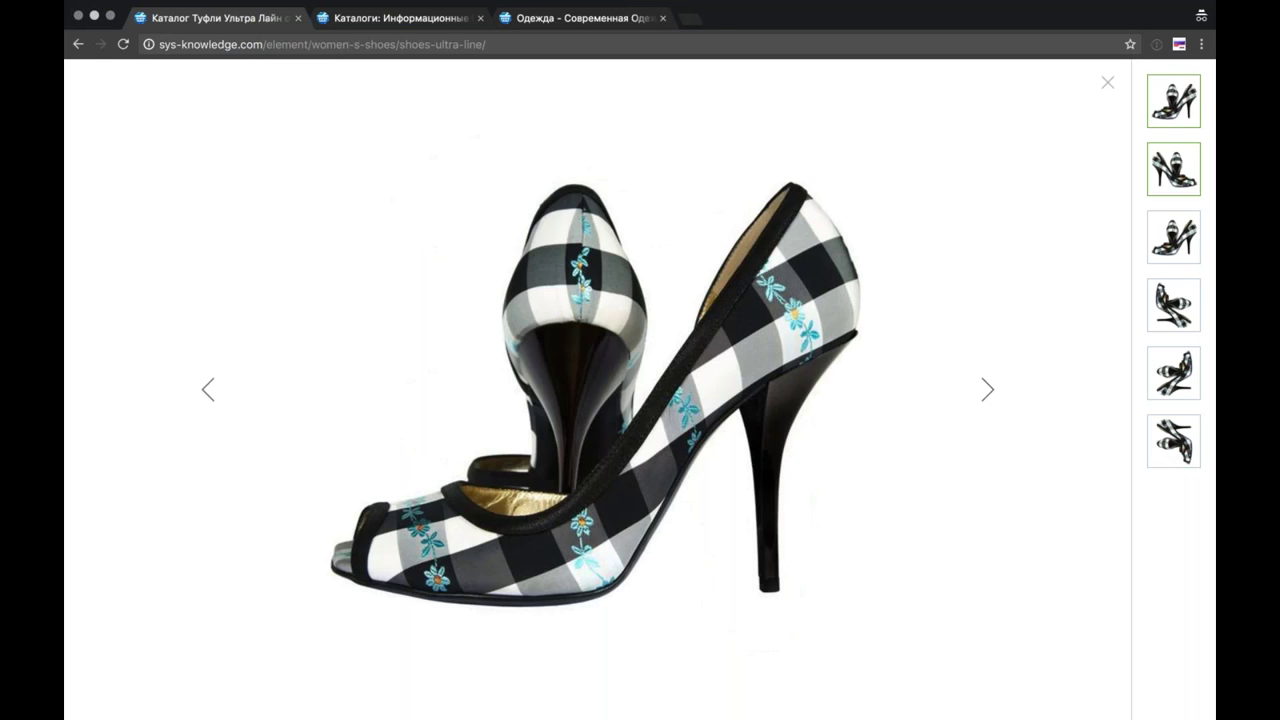
left_click(1173, 237)
left_click(1172, 316)
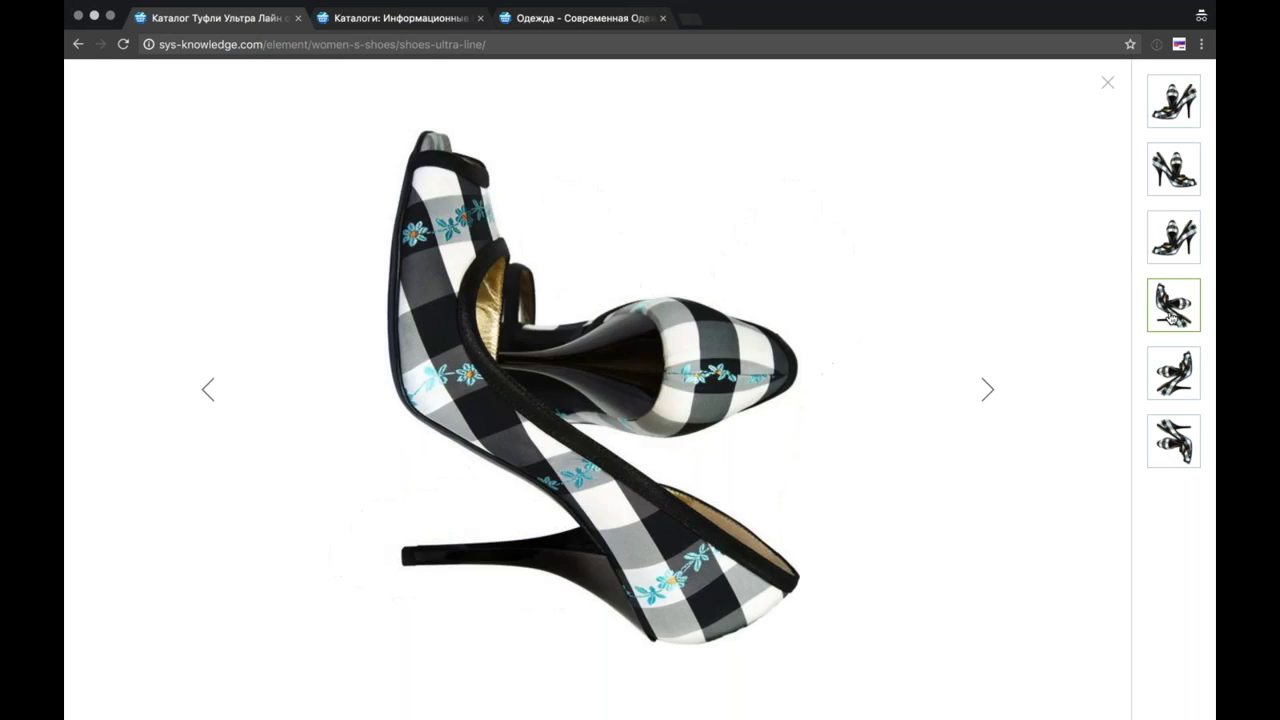
left_click(1163, 382)
left_click(1163, 437)
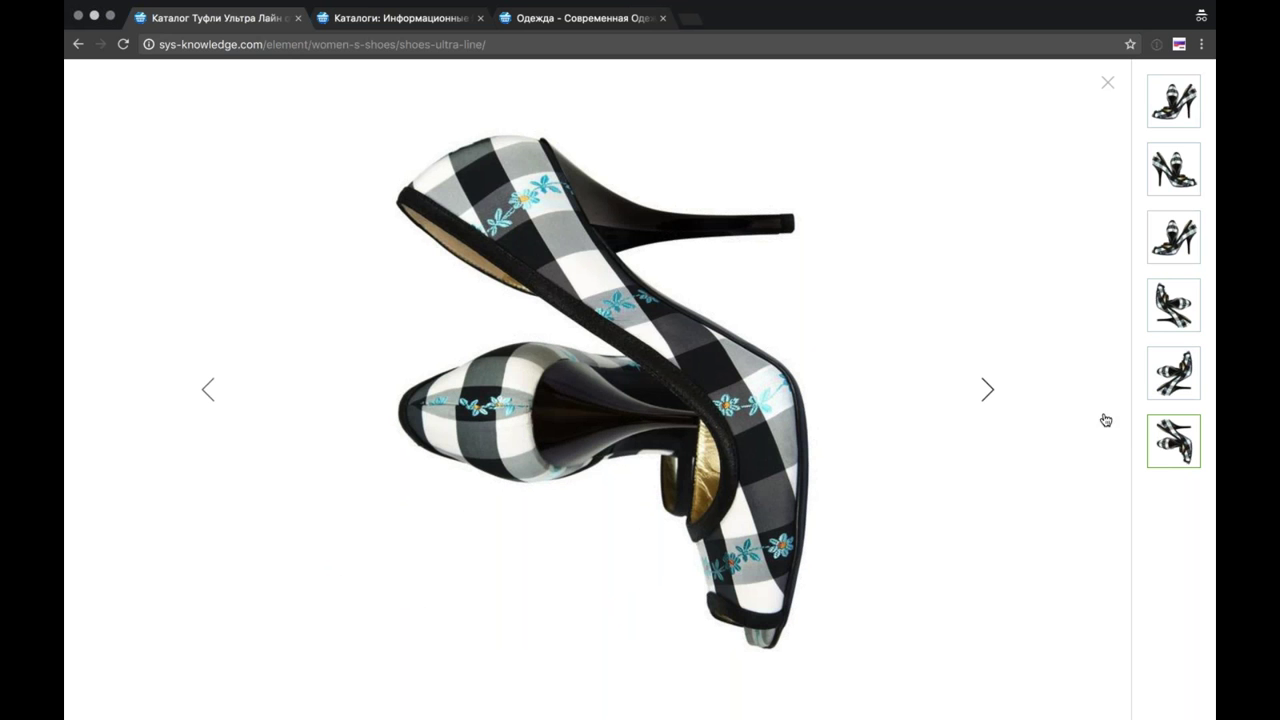
left_click(1170, 358)
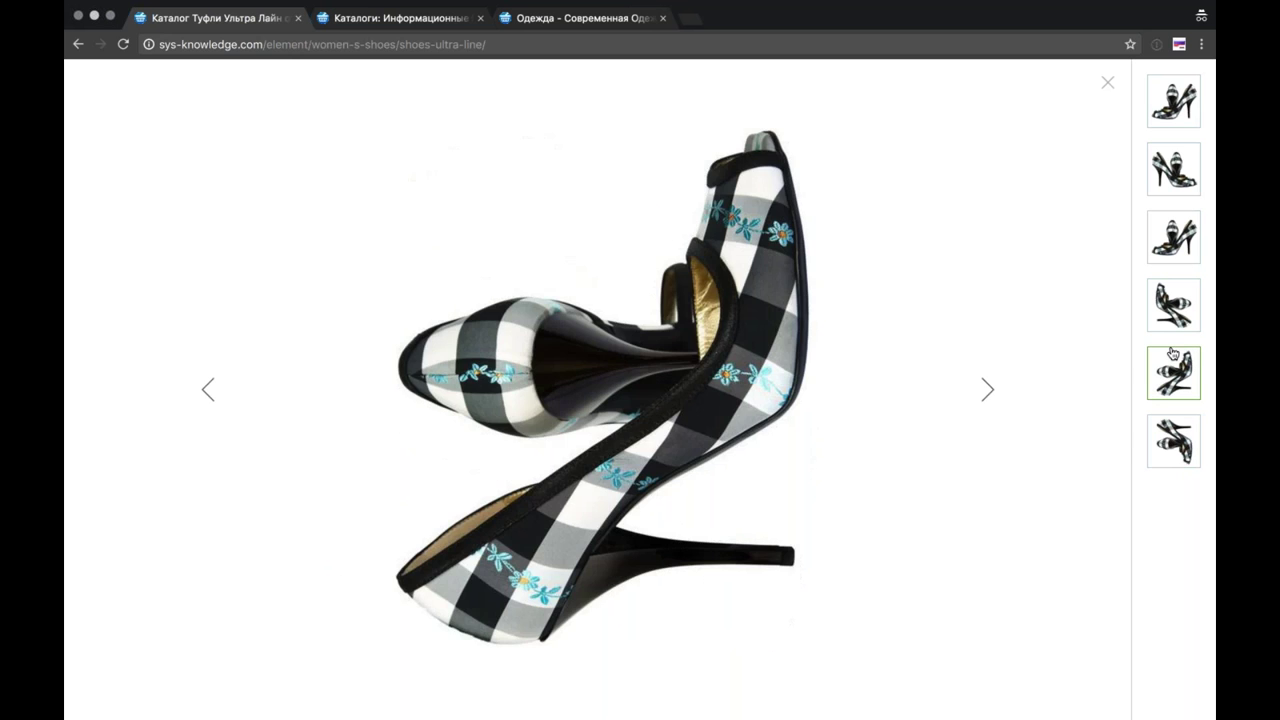
left_click(1176, 304)
left_click(1176, 242)
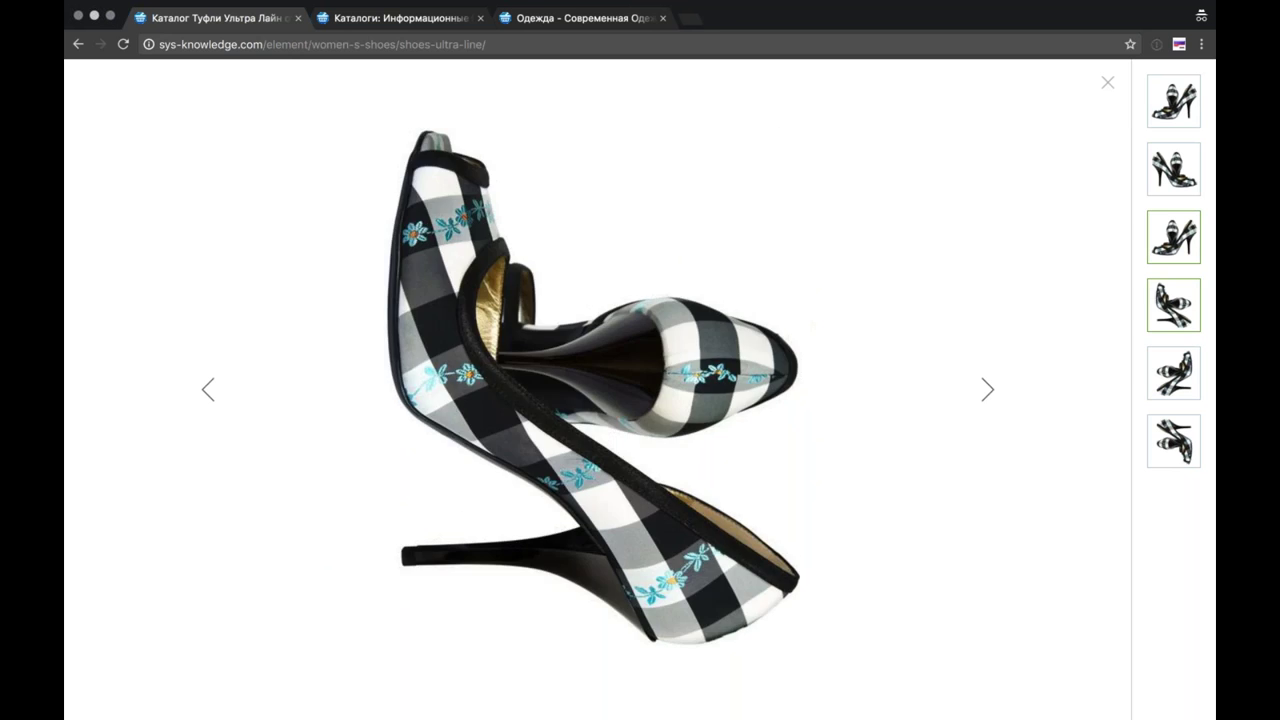
left_click(1174, 170)
left_click(1184, 96)
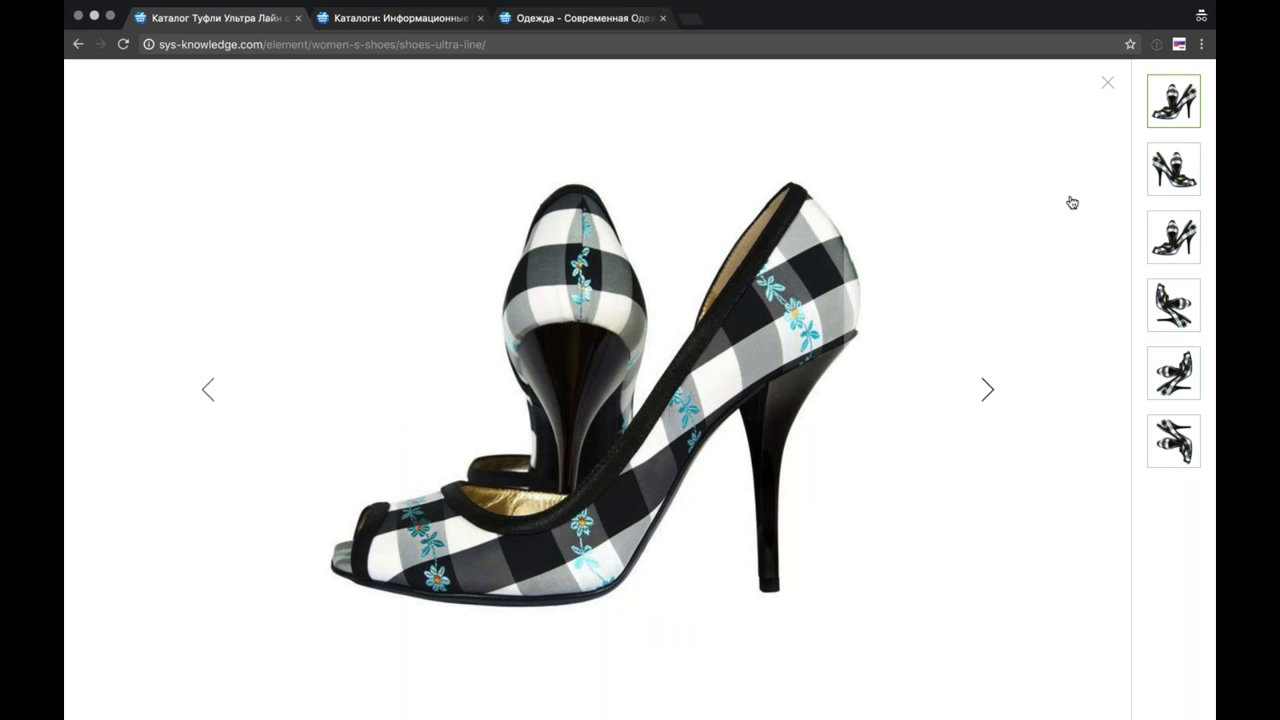
left_click(1108, 85)
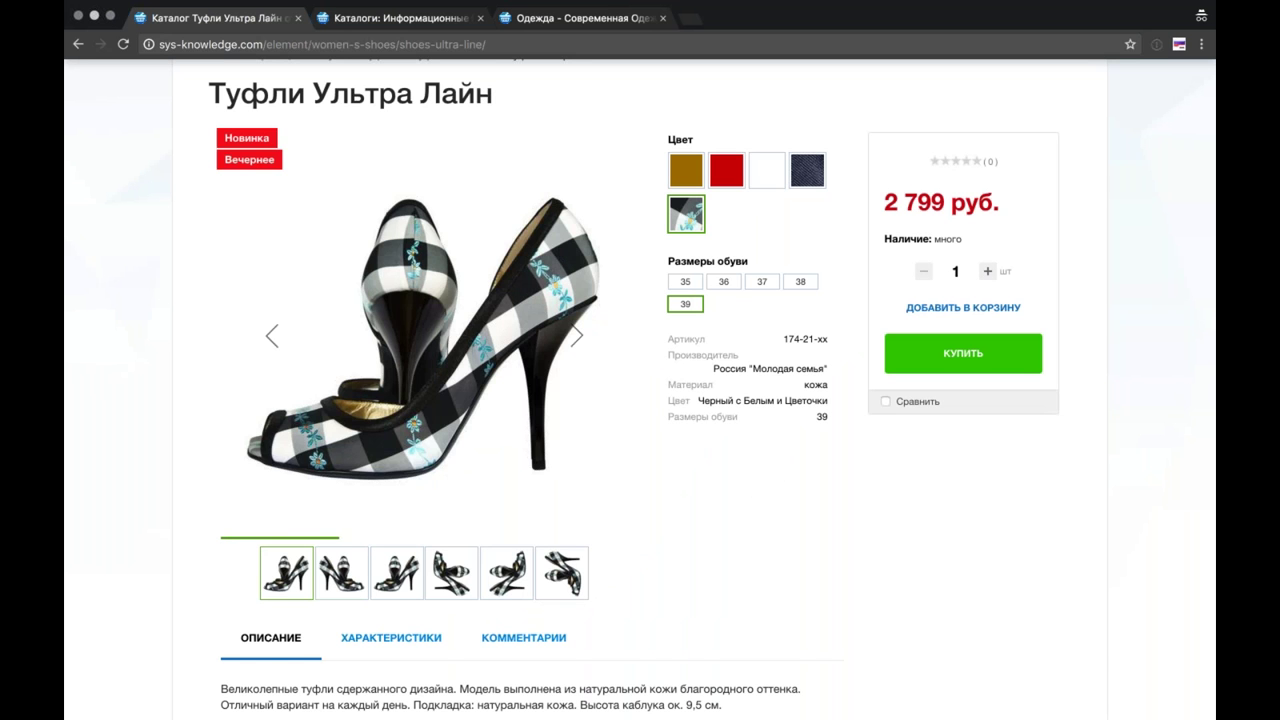
Step: Examine the magnification of the first shoe photo on the product page and in the enlarged view, closing that view again
left_click(600, 230)
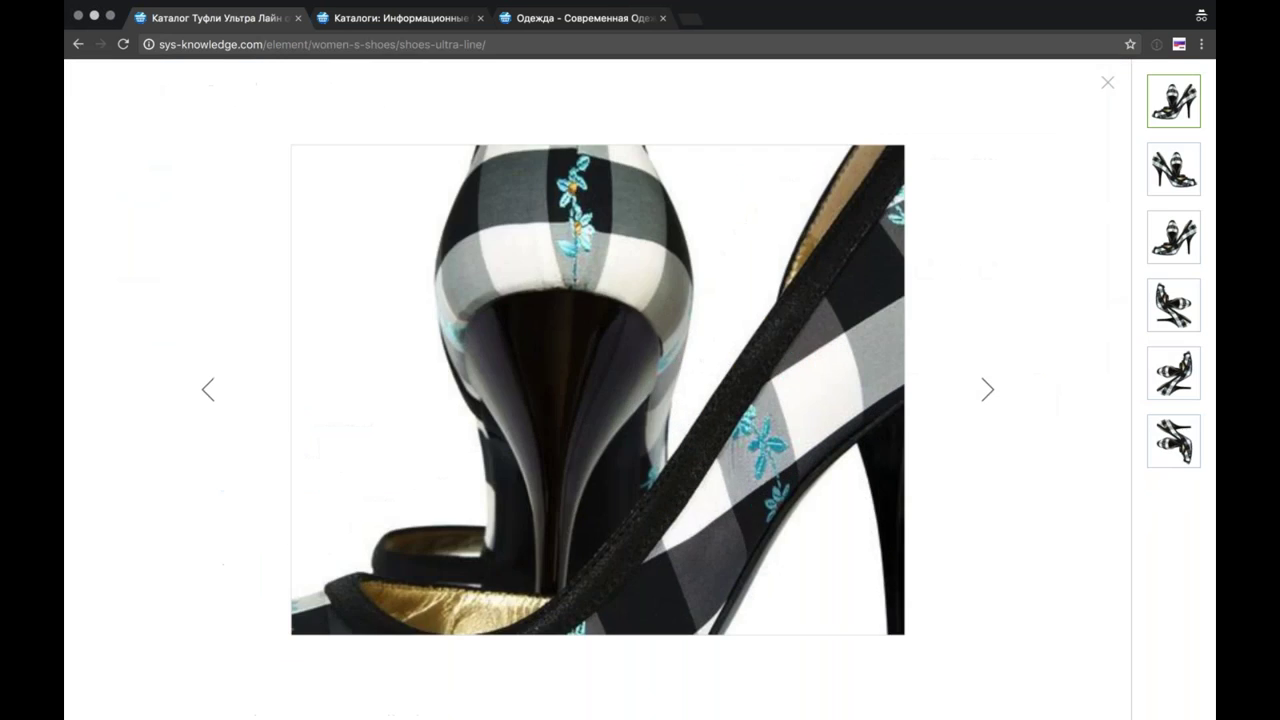
key("Escape")
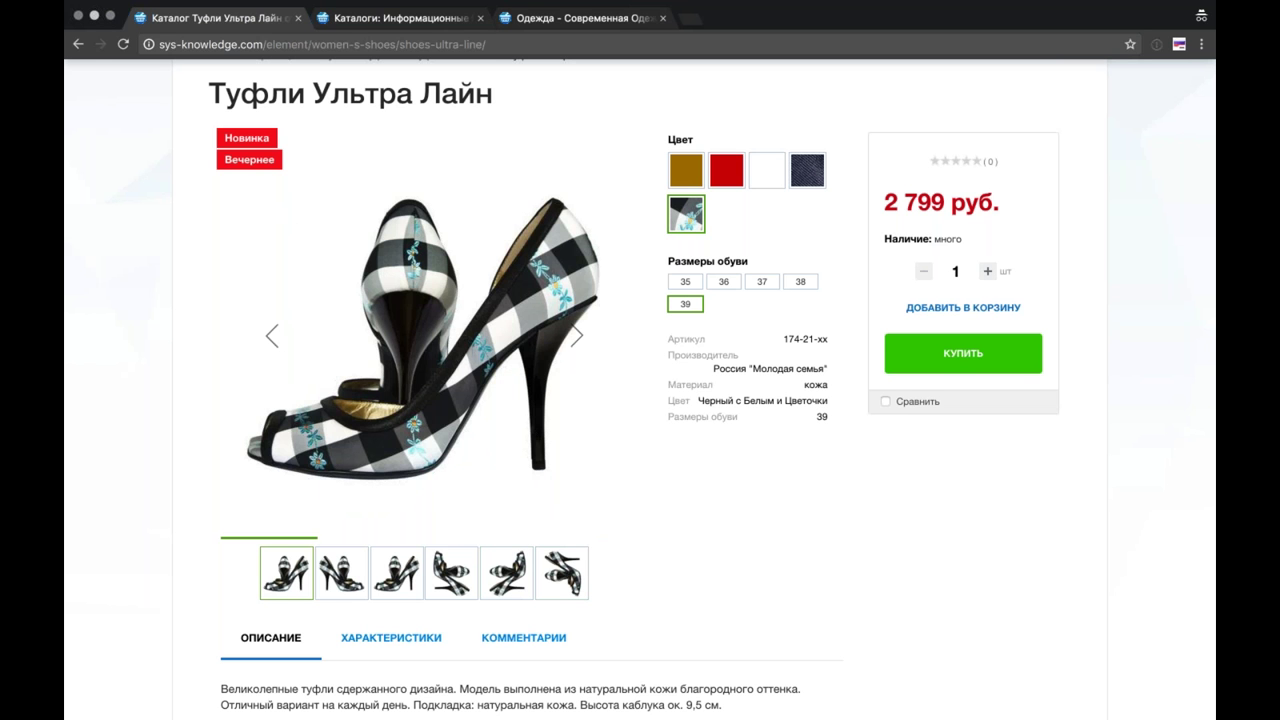
mouse_move(476, 256)
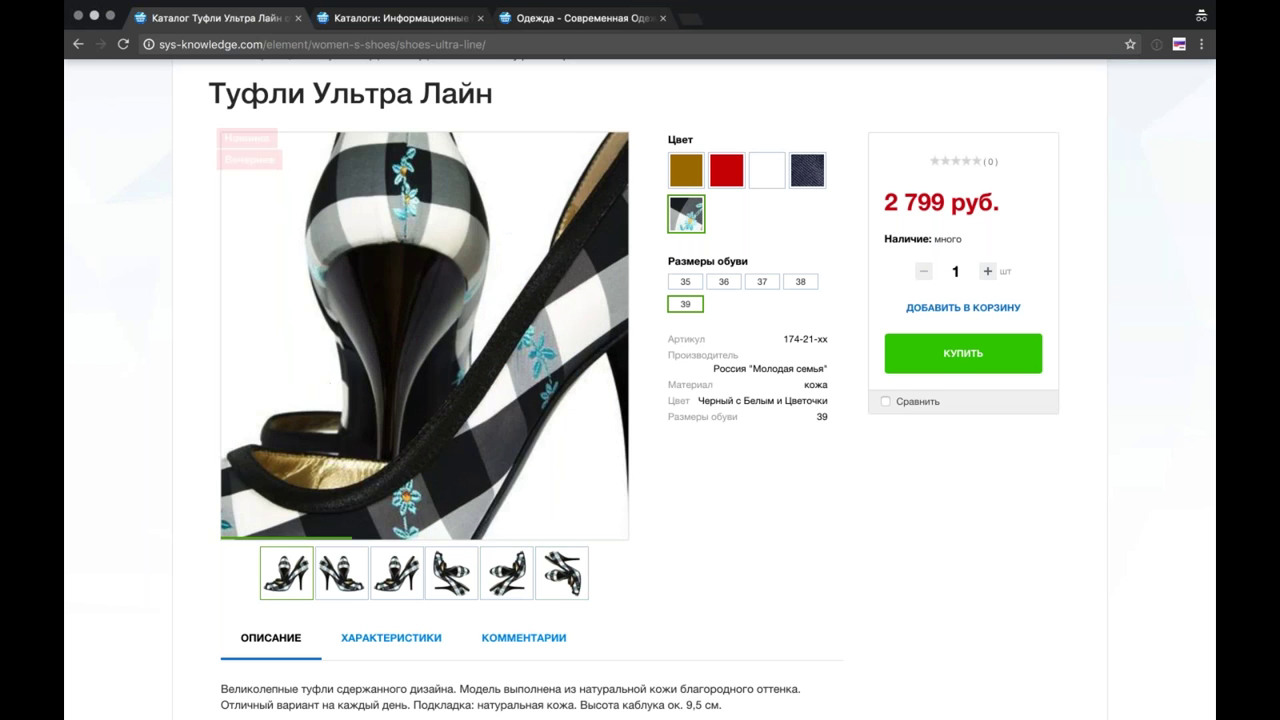
left_click(476, 256)
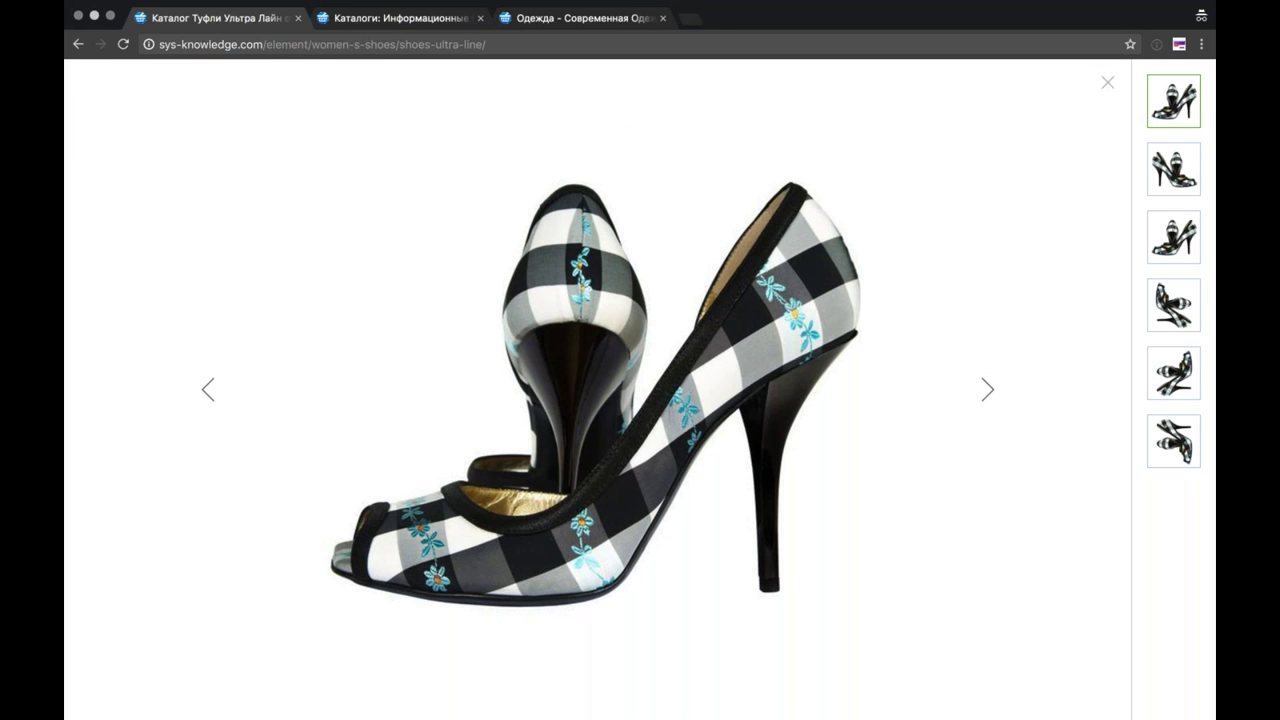
mouse_move(591, 222)
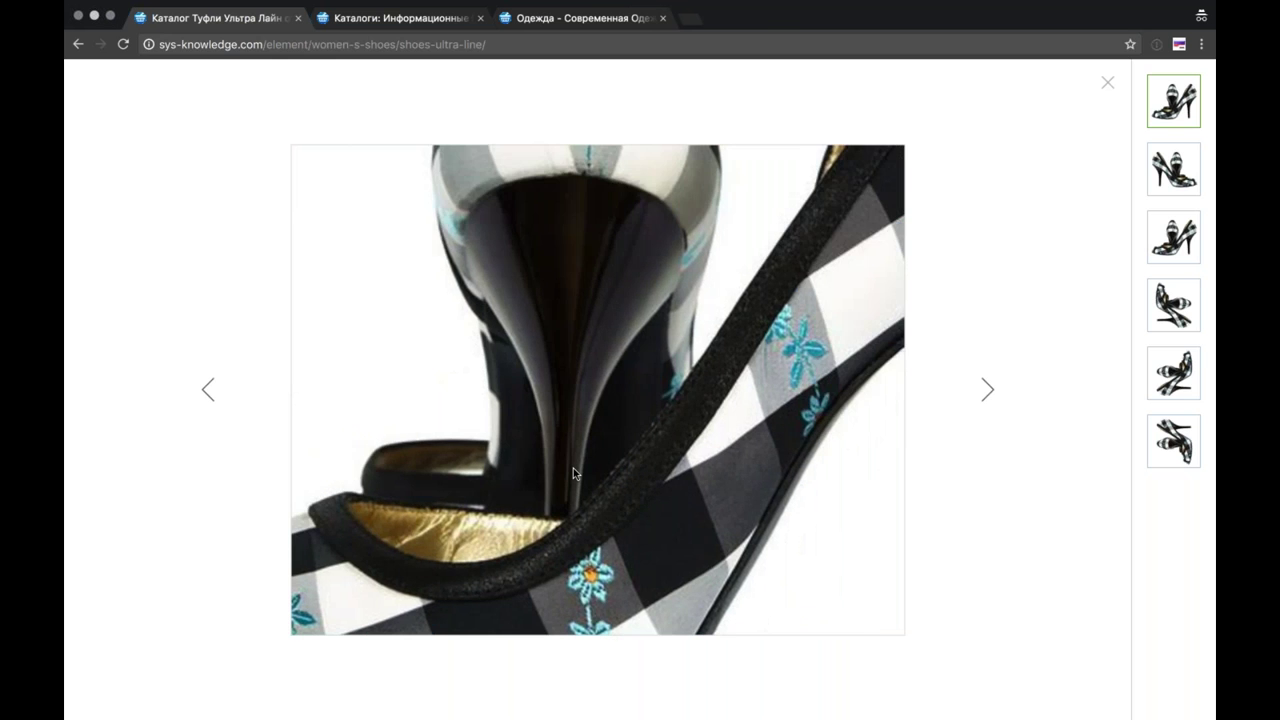
left_click(573, 468)
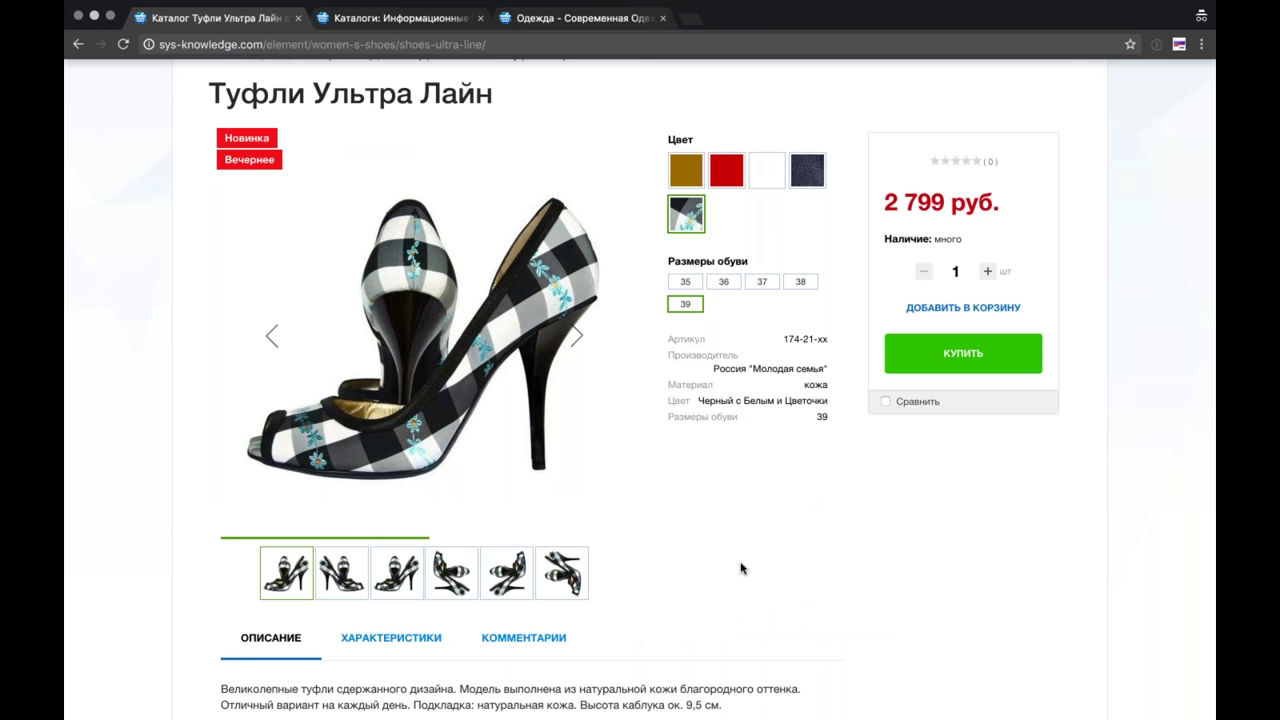
Step: Examine the Описание section of Туфли Ультра Лайн and the pinned bar with price and purchase controls
scroll(741, 568, "up", 1)
scroll(741, 568, "down", 5)
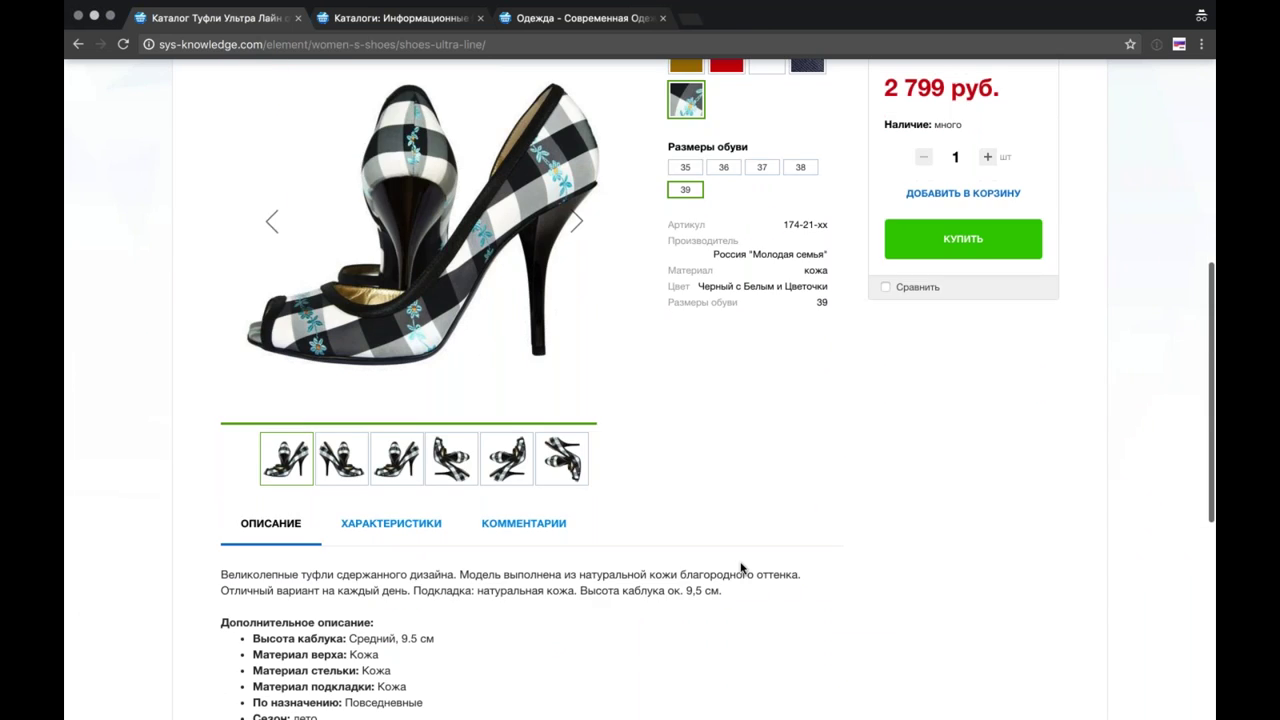
scroll(640, 400, "down", 2)
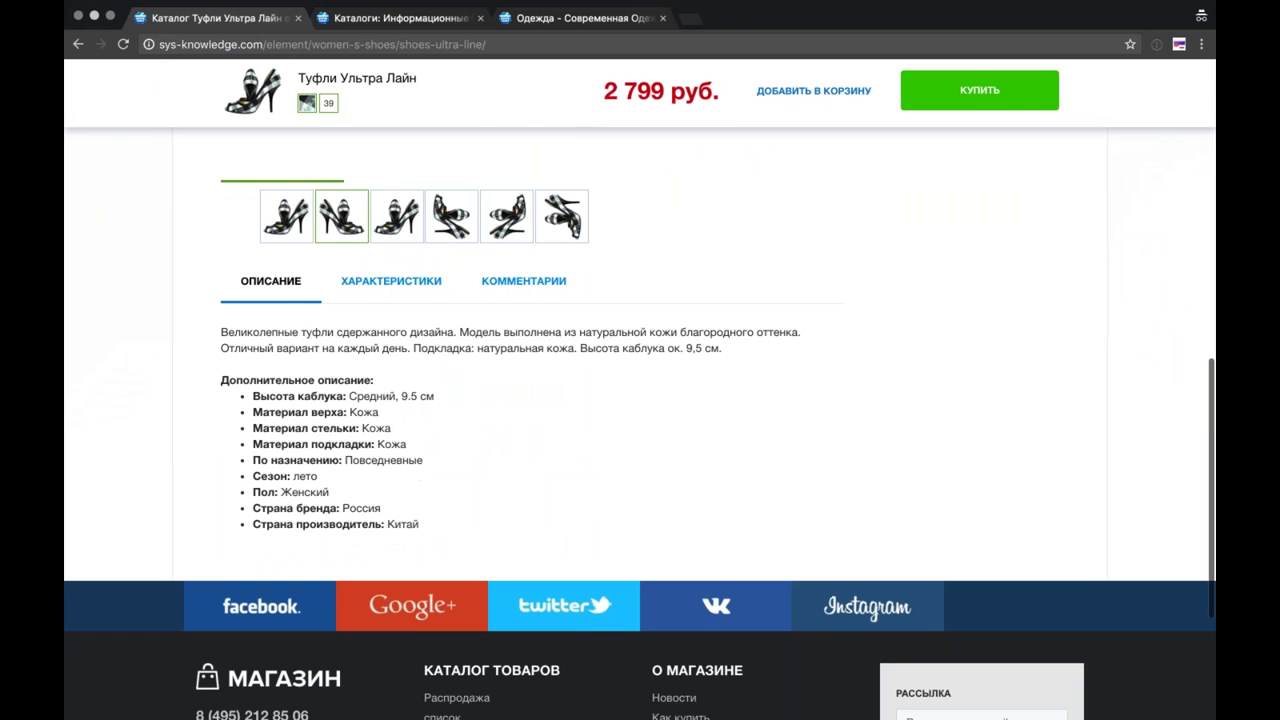
scroll(640, 400, "up", 1)
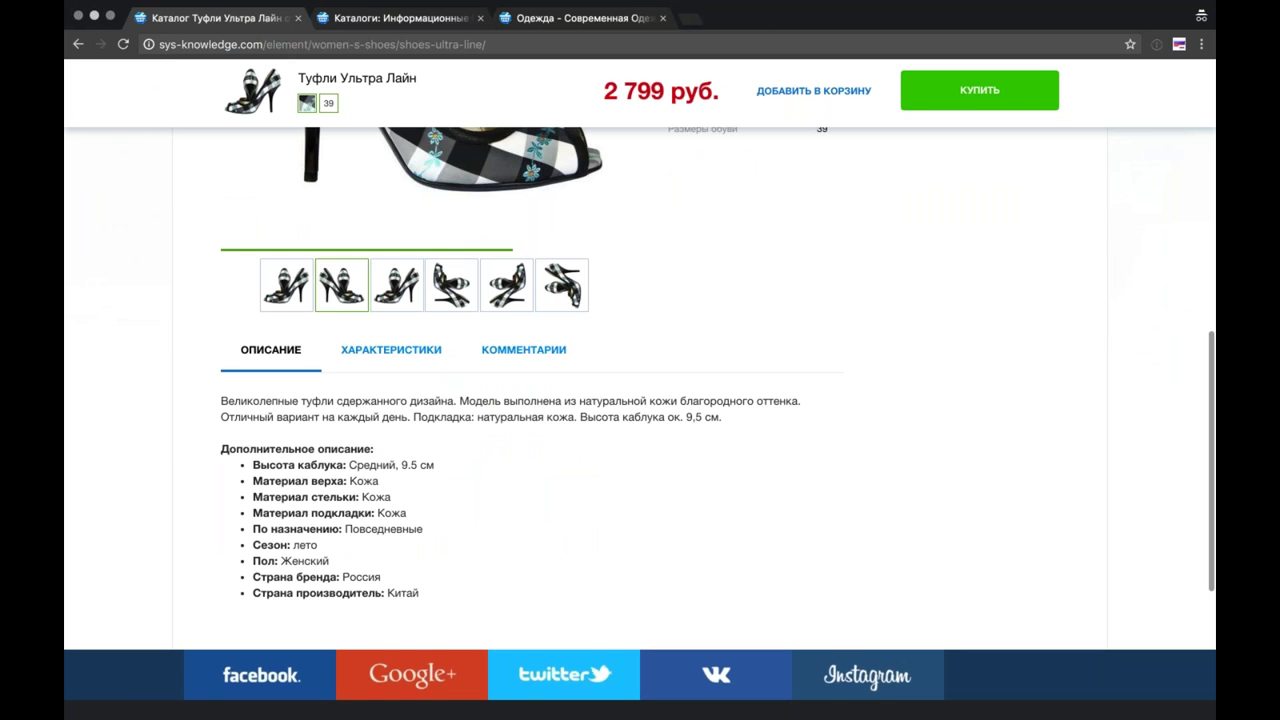
scroll(640, 420, "down", 2)
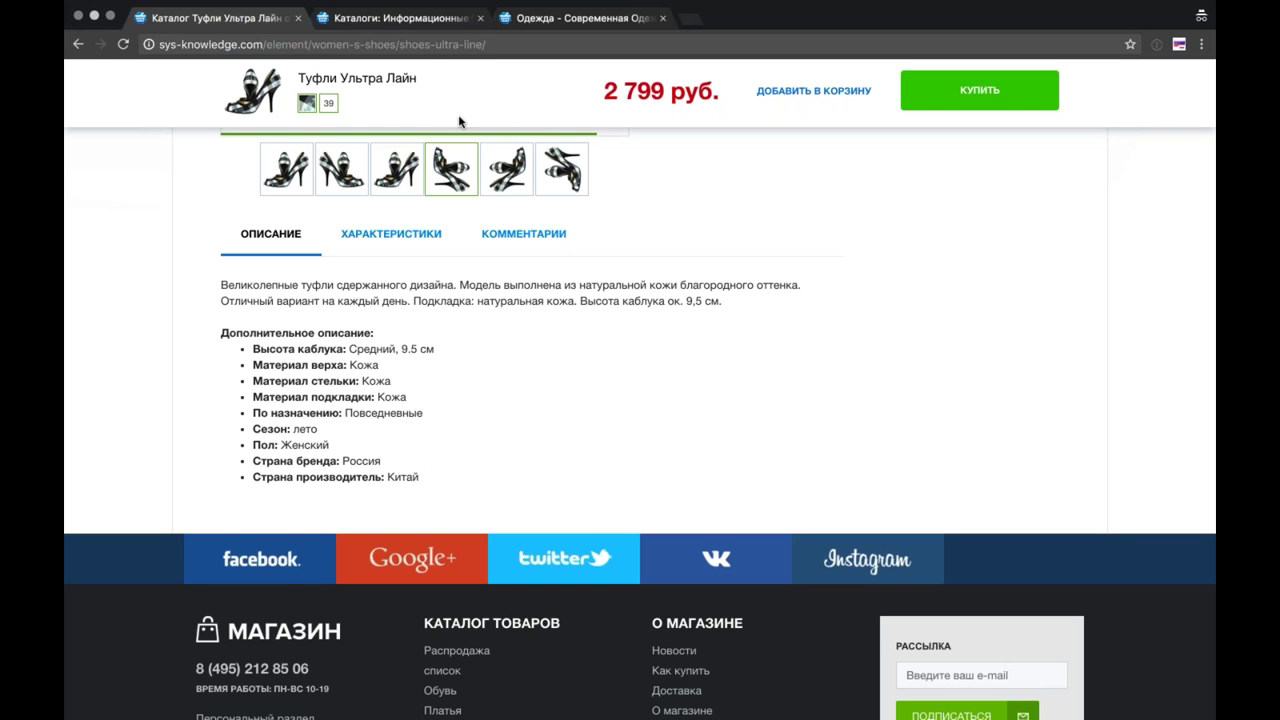
scroll(795, 230, "down", 2)
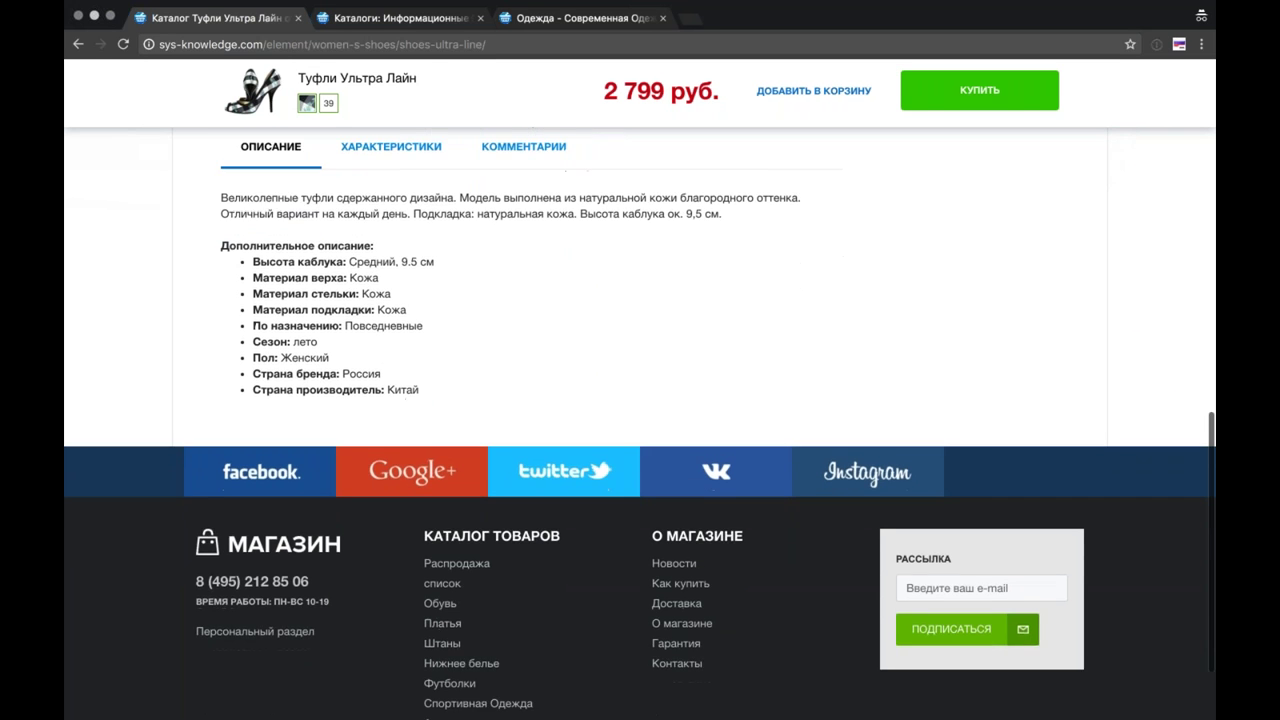
scroll(640, 400, "up", 3)
scroll(640, 400, "down", 3)
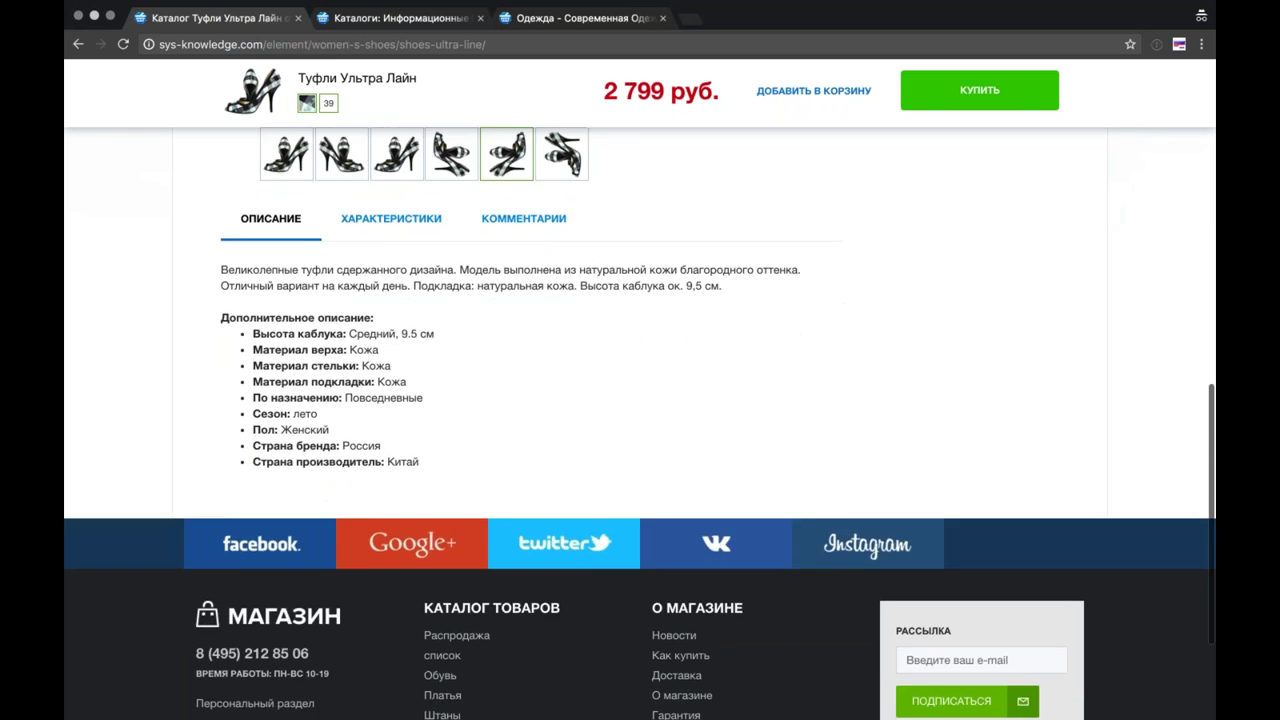
scroll(324, 424, "up", 4)
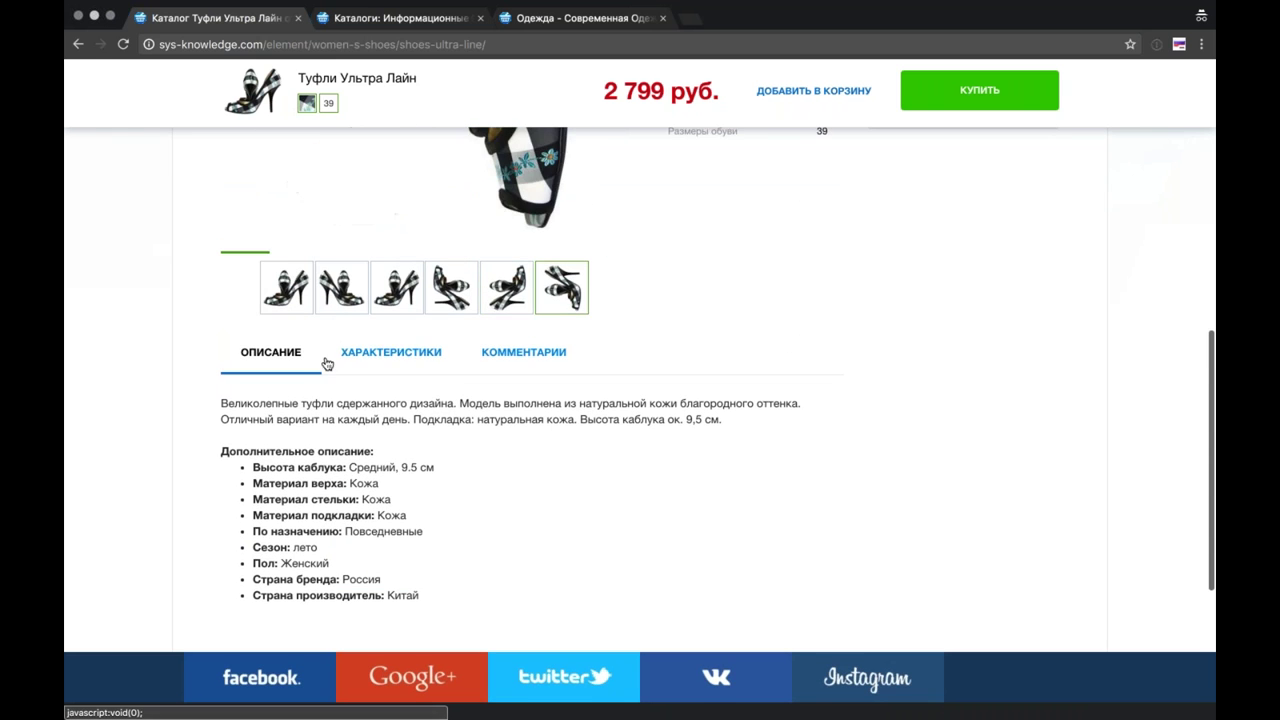
Step: View the product's Характеристики and Комментарии sections and return to Описание
left_click(429, 354)
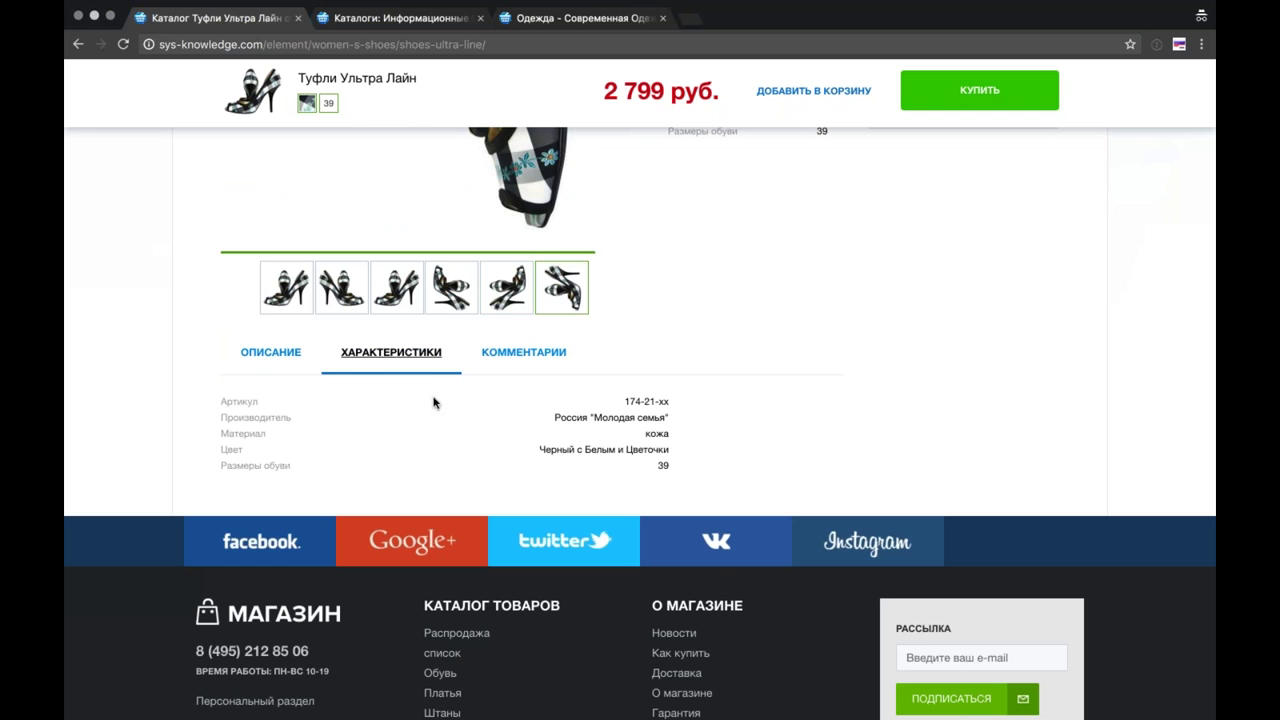
left_click(486, 357)
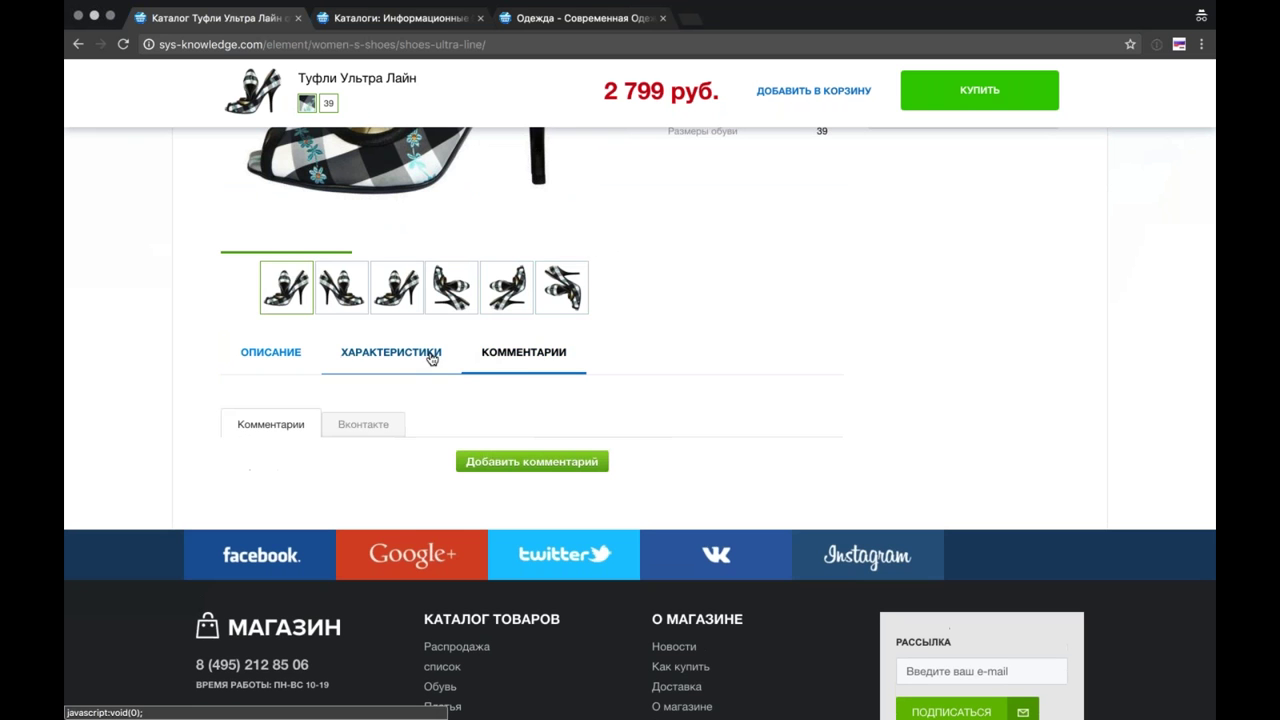
left_click(297, 362)
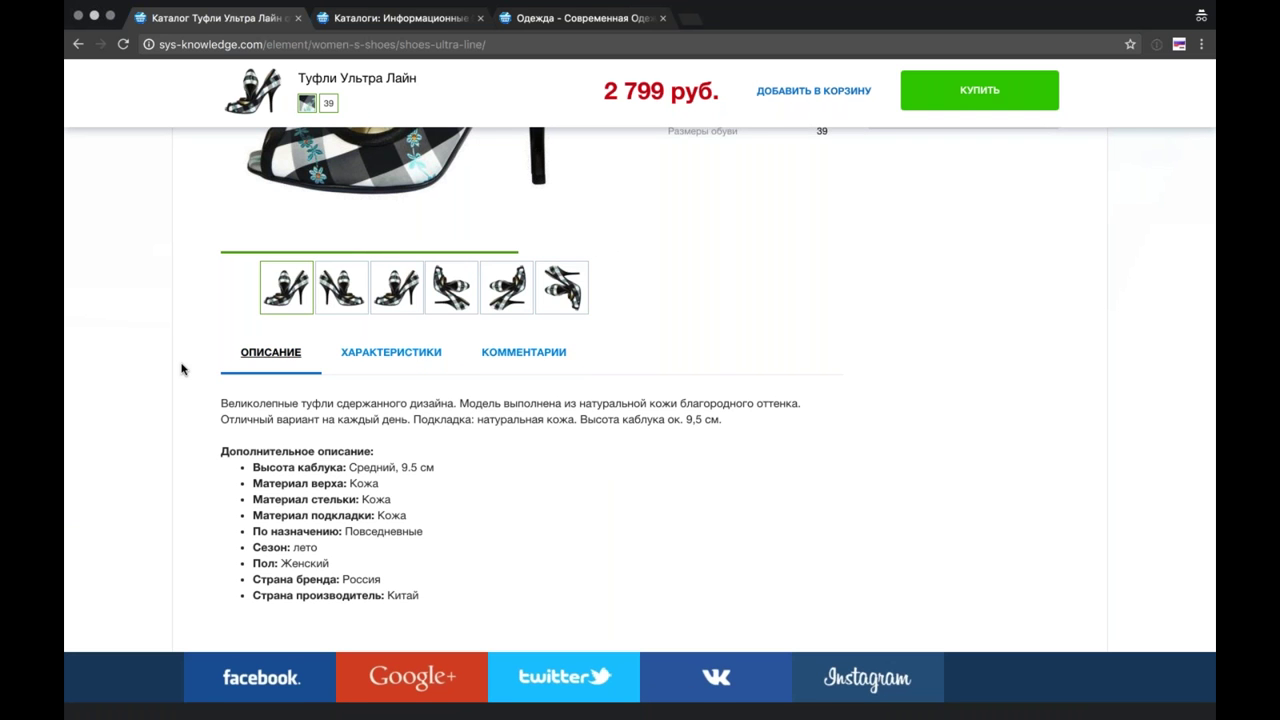
Step: Examine the pinned section bar, show Характеристики from it, and return to the photo gallery and offer options
scroll(181, 369, "down", 4)
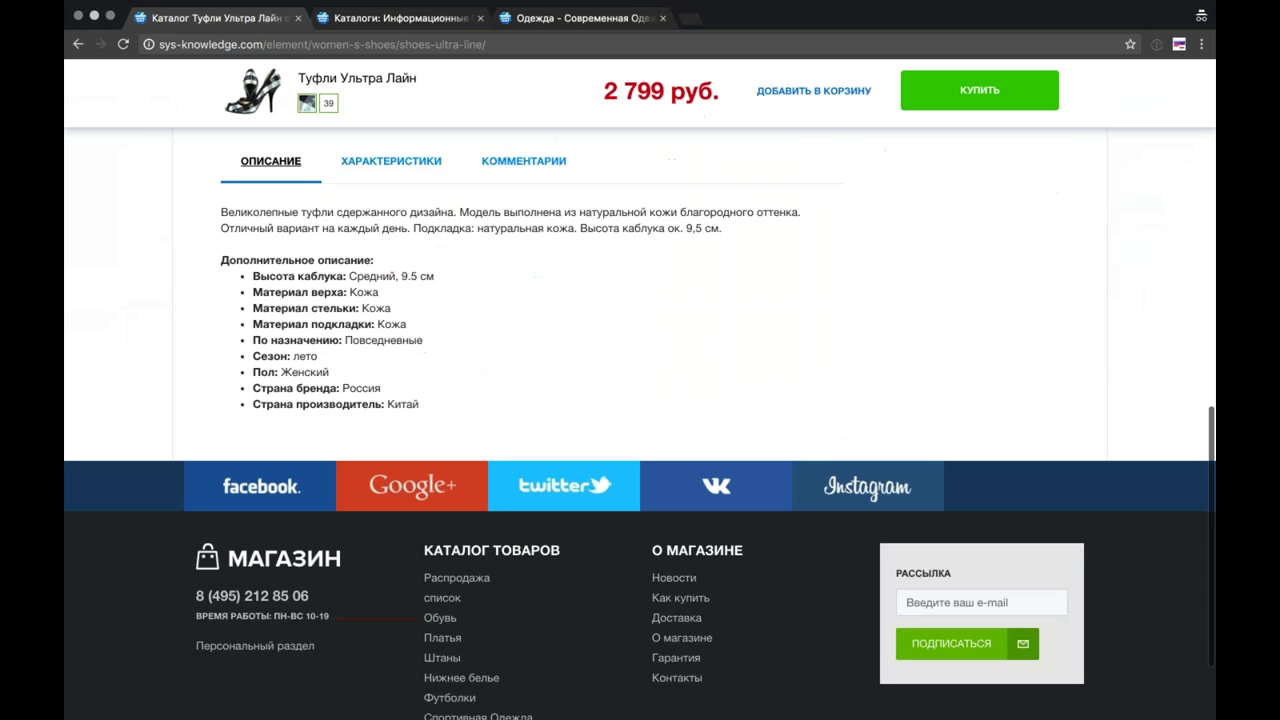
scroll(640, 394, "down", 3)
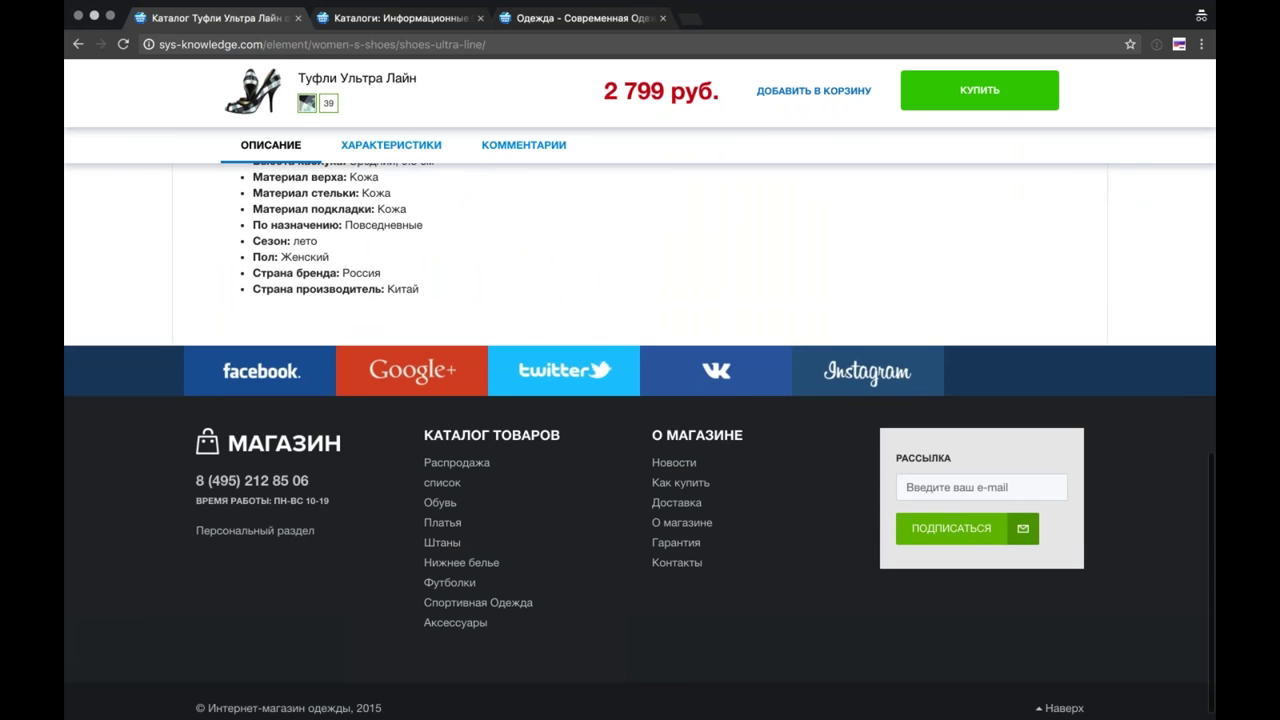
left_click(400, 148)
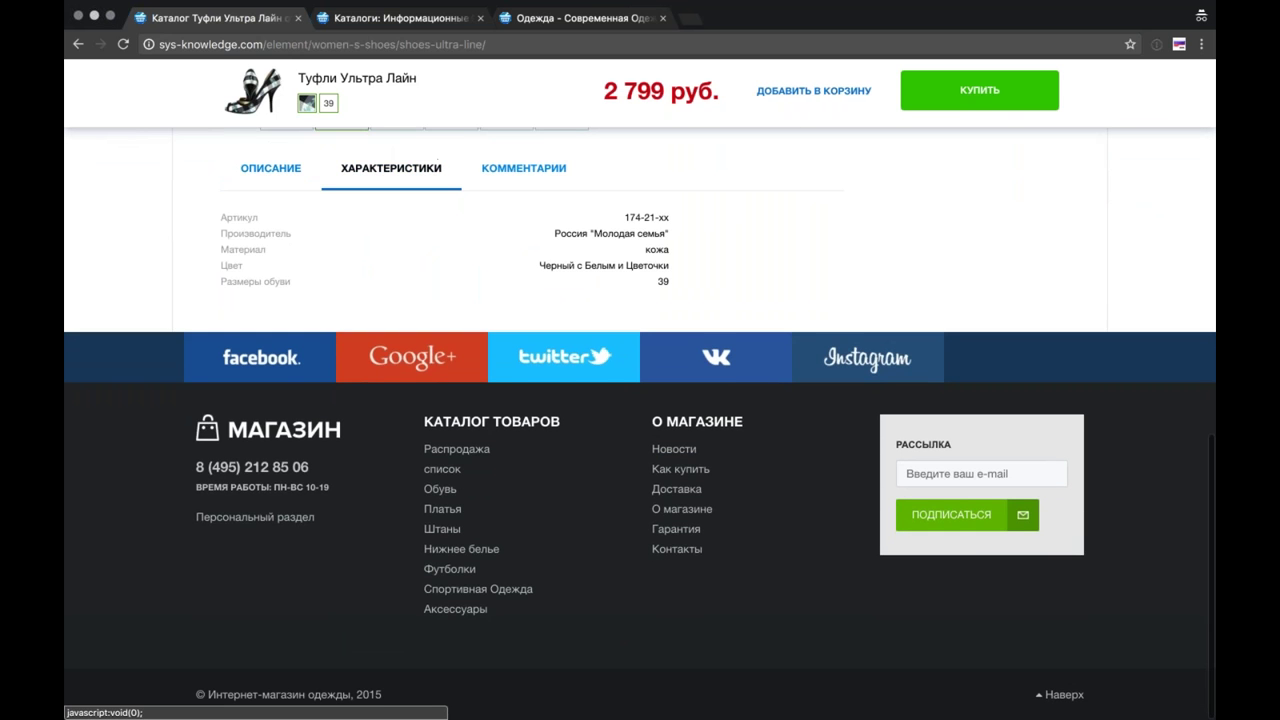
scroll(790, 389, "up", 8)
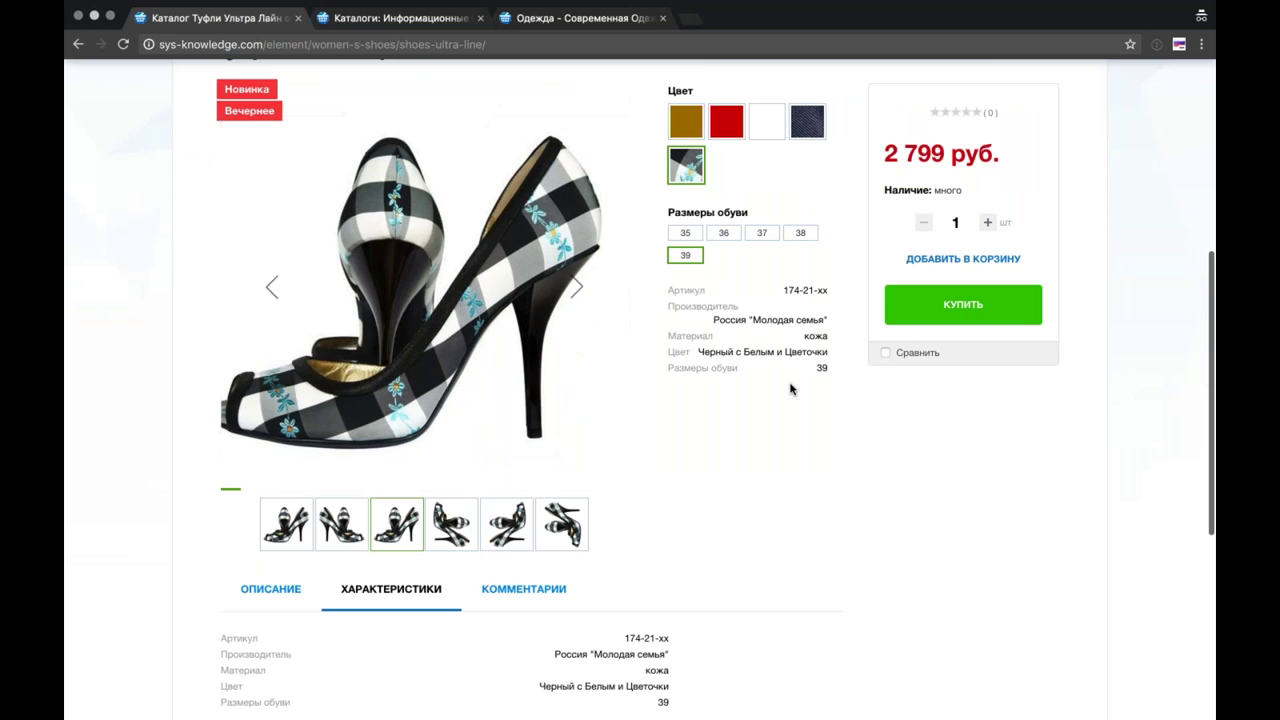
scroll(790, 389, "up", 3)
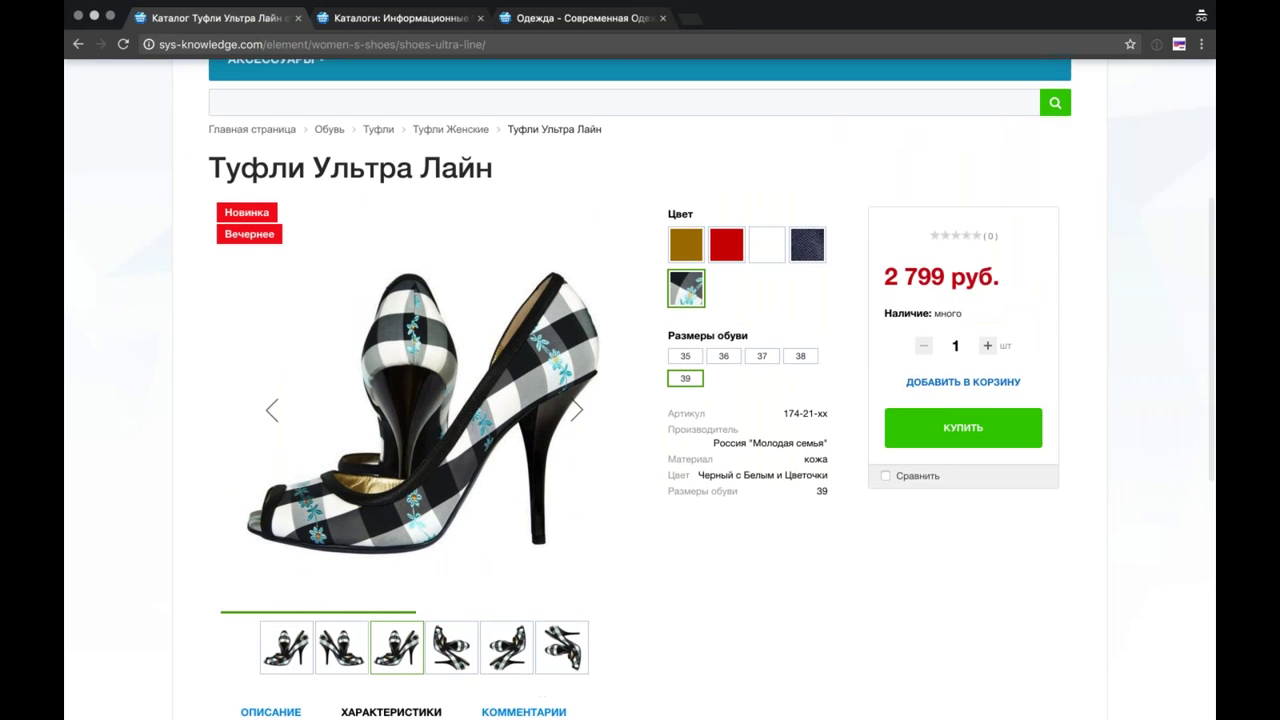
scroll(640, 389, "down", 1)
scroll(640, 389, "down", 1)
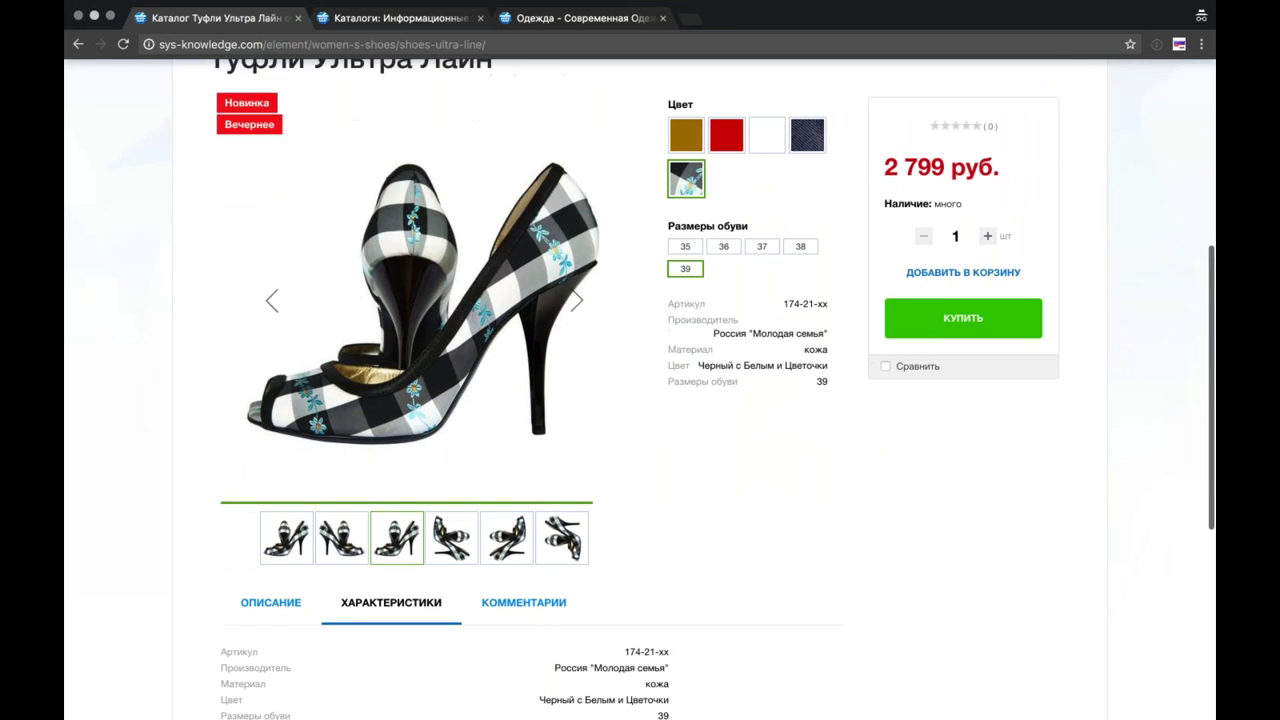
Step: Compare the property list beside the Туфли Ультра Лайн photo with the properties in the Характеристики section
scroll(640, 389, "up", 3)
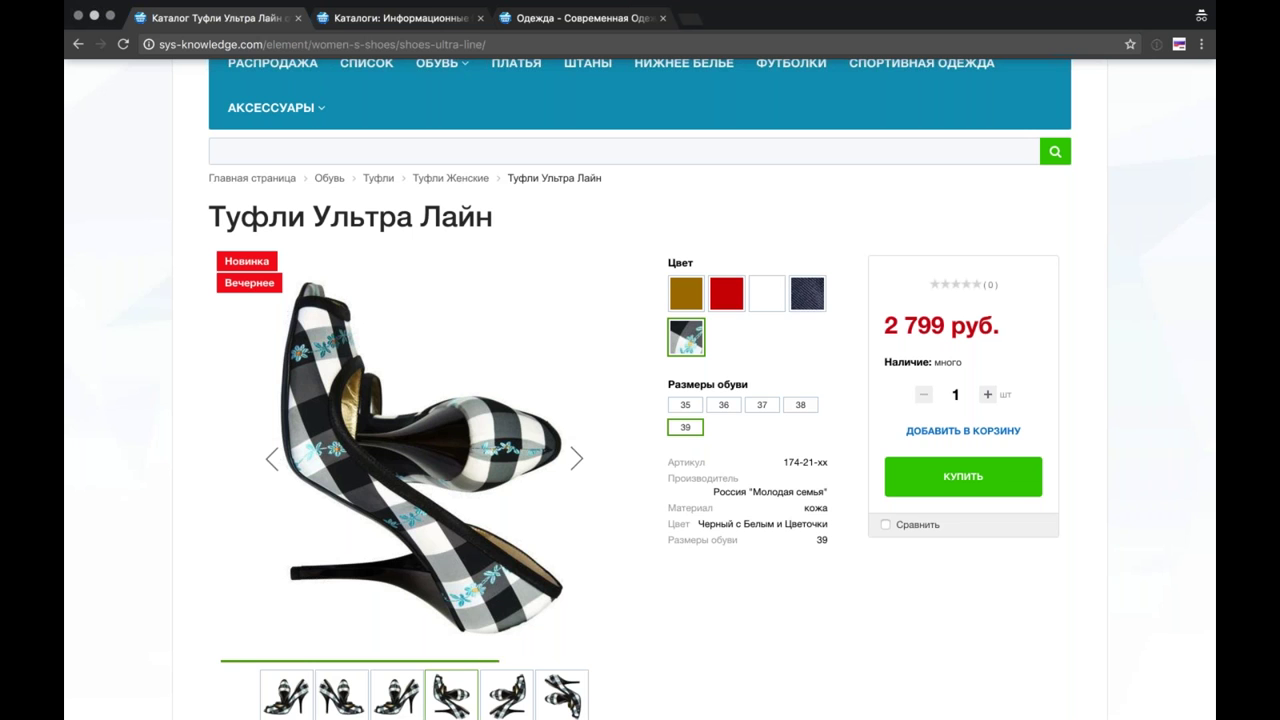
scroll(640, 389, "down", 1)
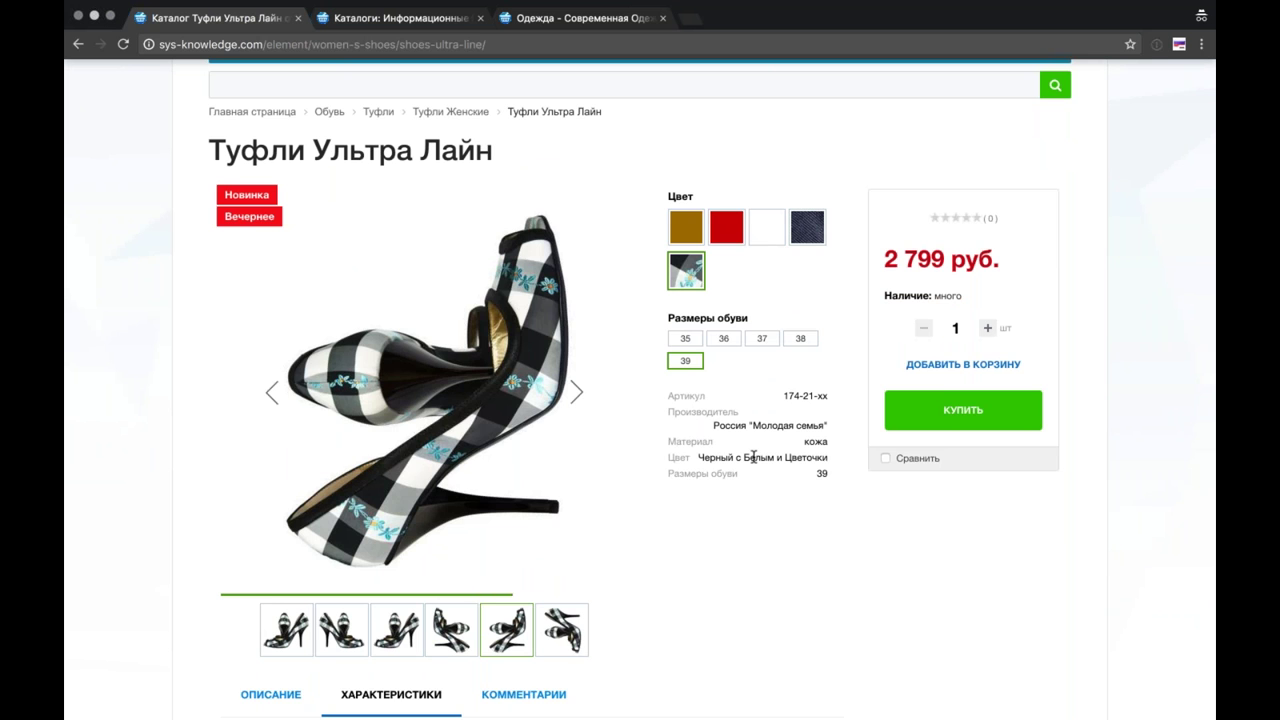
scroll(753, 457, "down", 2)
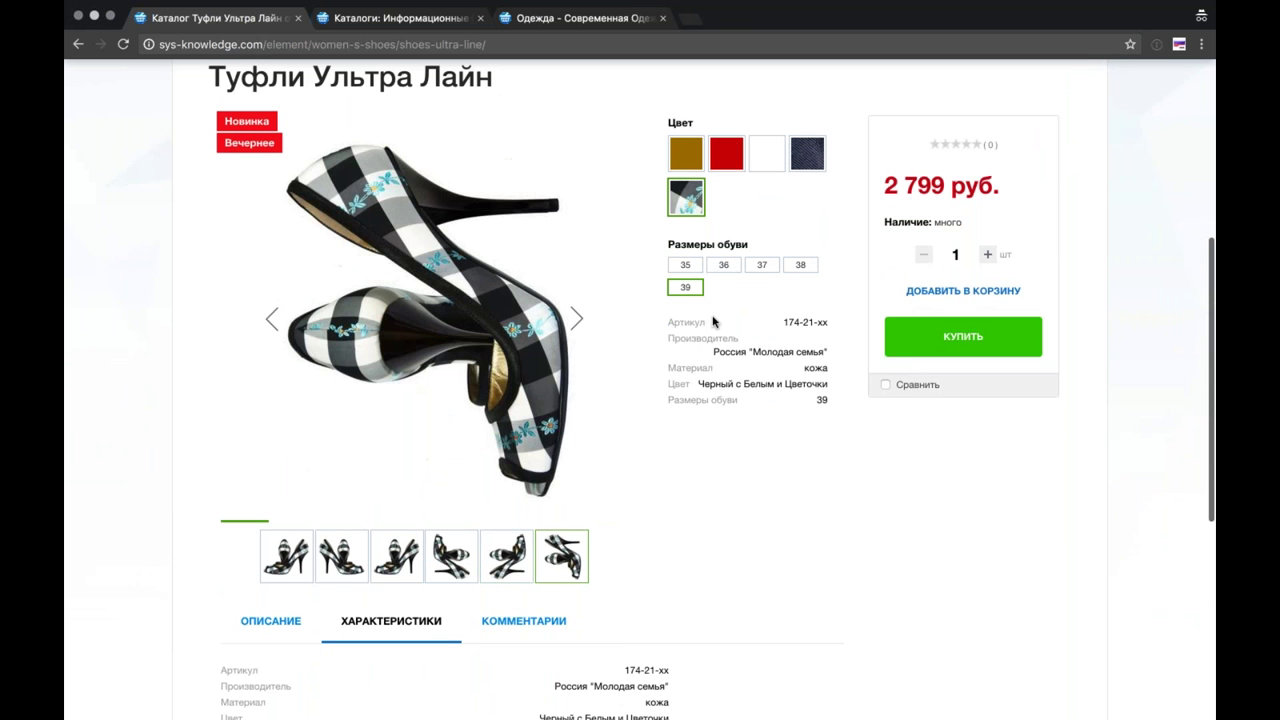
left_click_drag(667, 321, 834, 400)
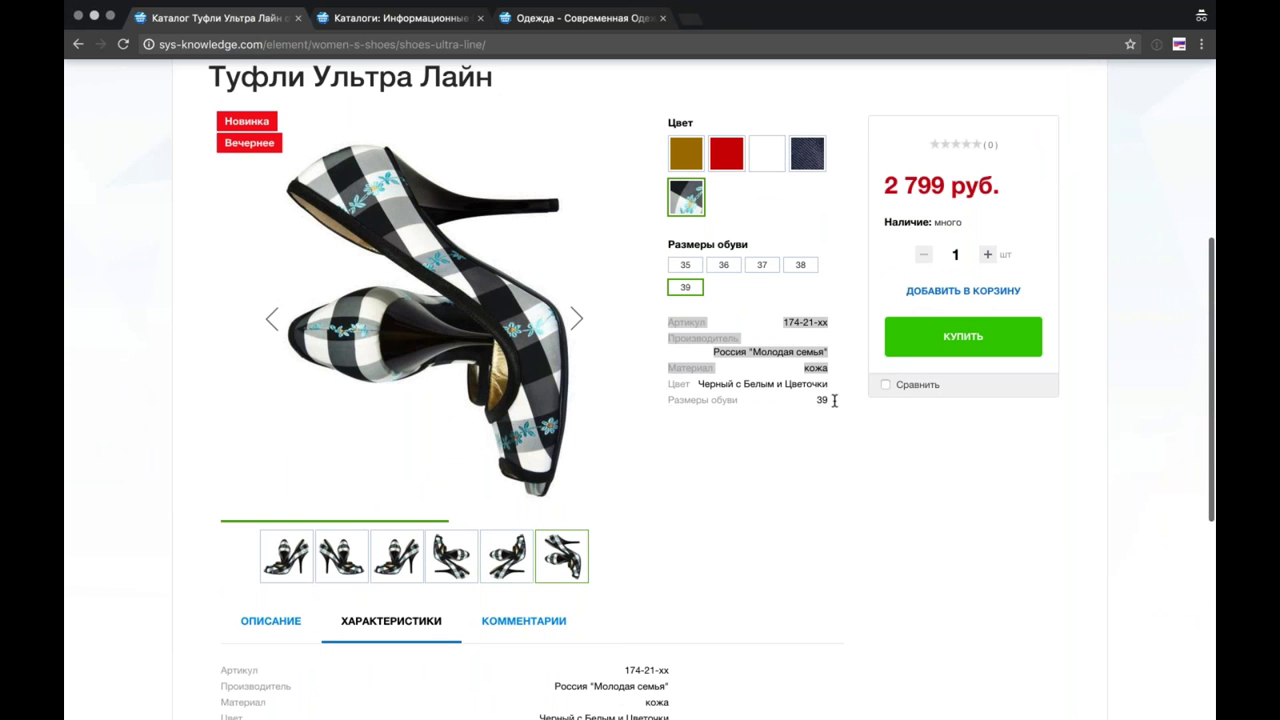
left_click(834, 400)
scroll(449, 480, "down", 4)
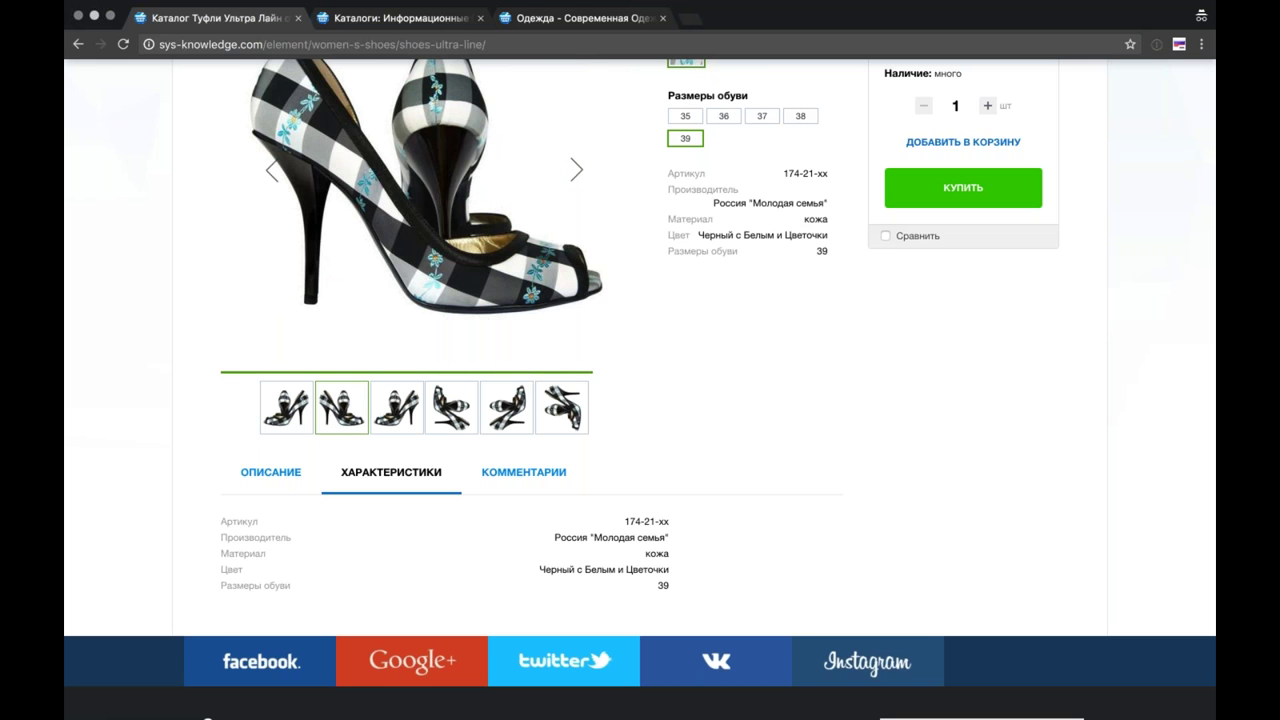
scroll(700, 288, "down", 1)
scroll(700, 288, "up", 2)
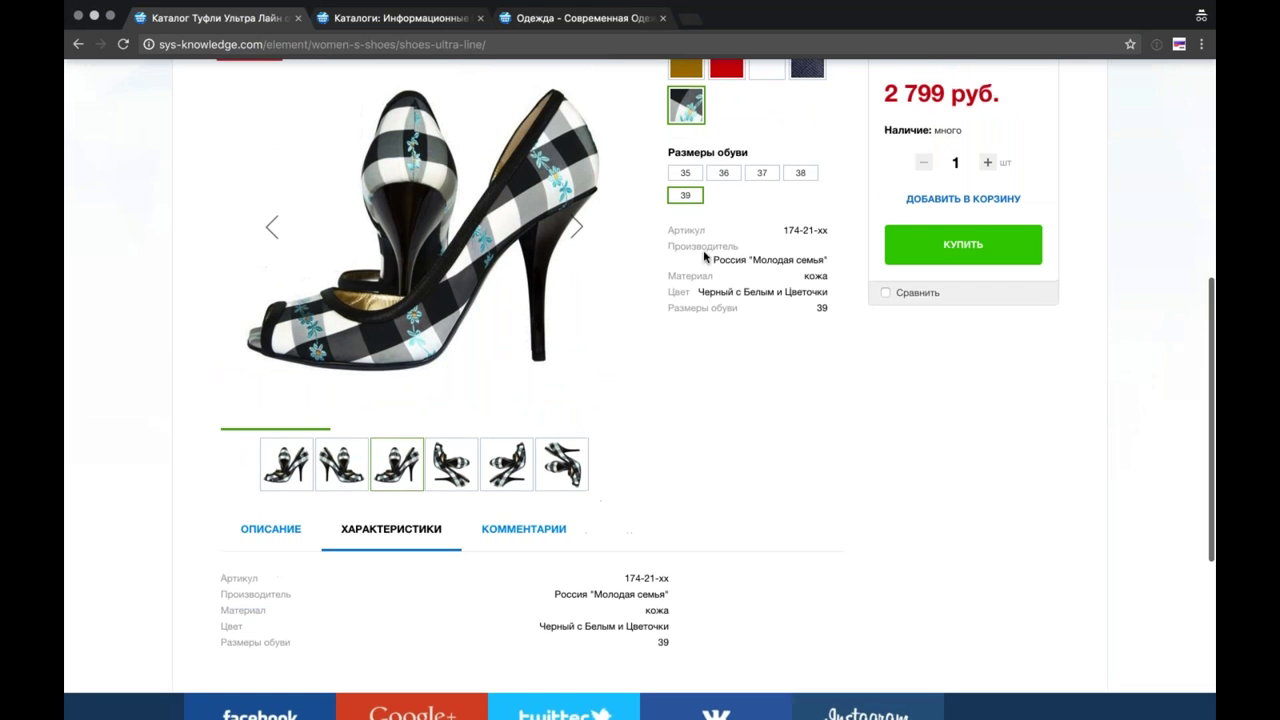
left_click_drag(668, 229, 840, 322)
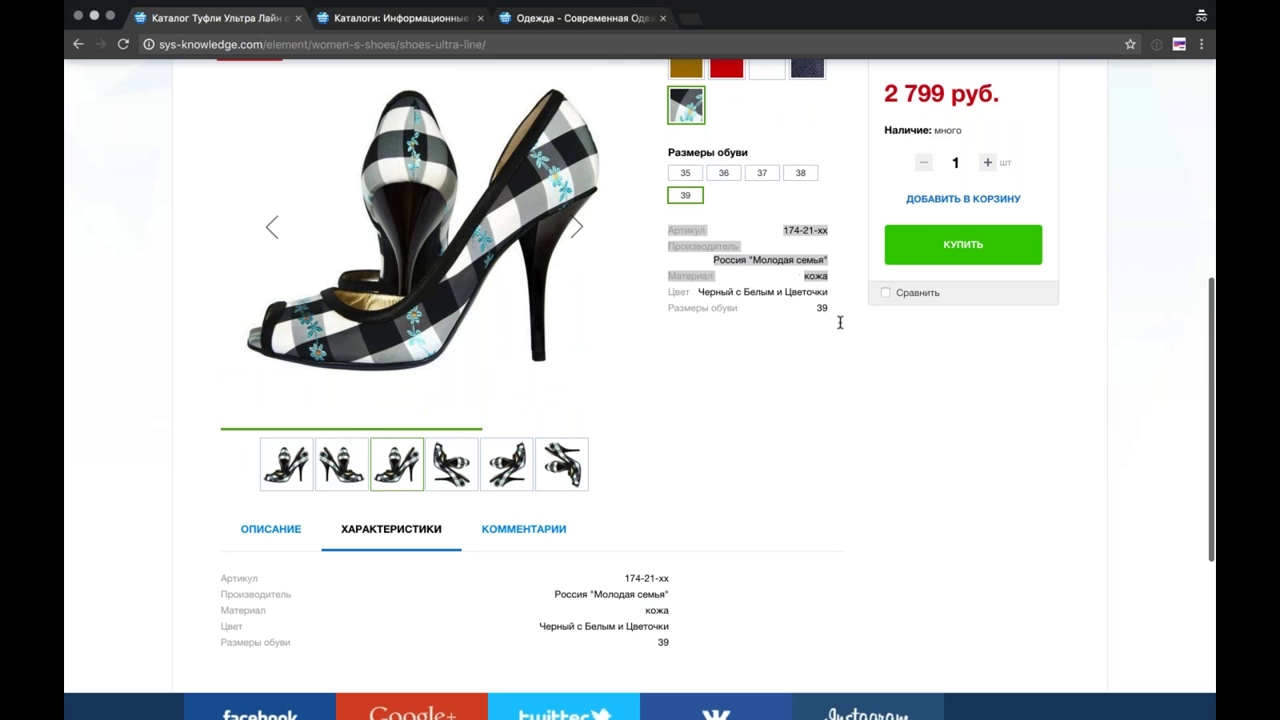
left_click(840, 322)
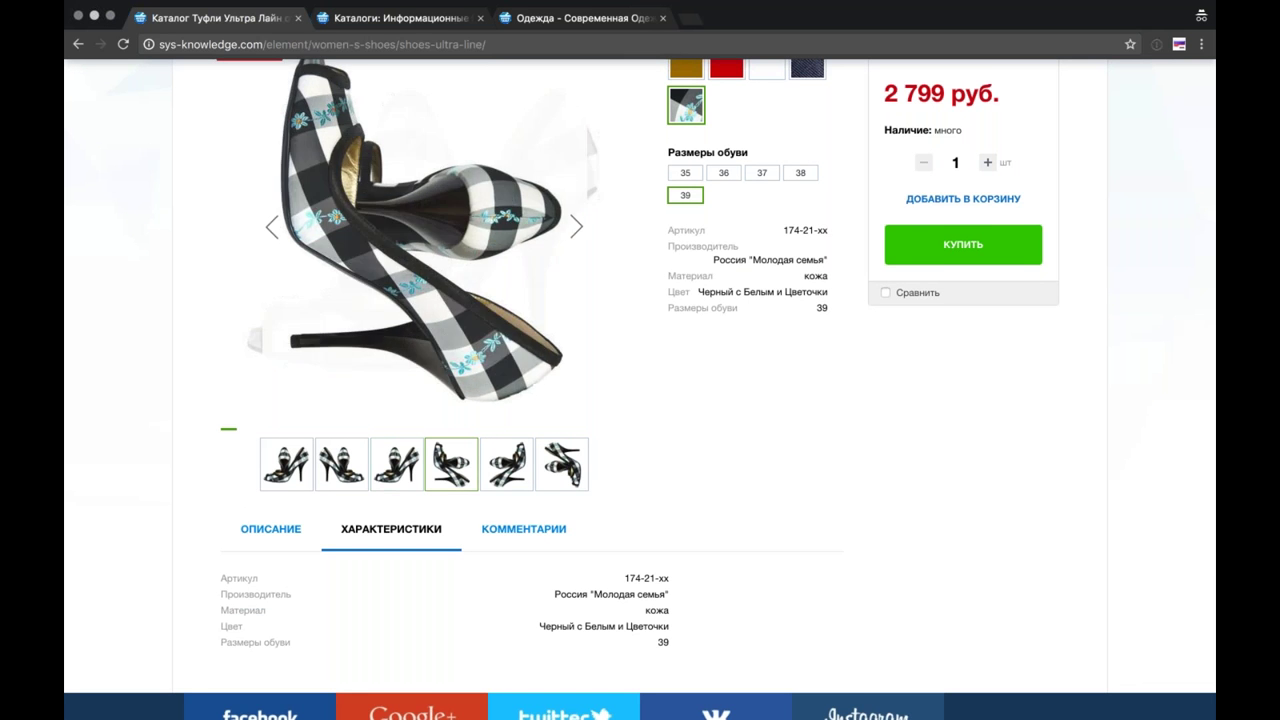
Step: Examine how the offer options, property list and purchase block are arranged beside the product photo
scroll(640, 389, "up", 1)
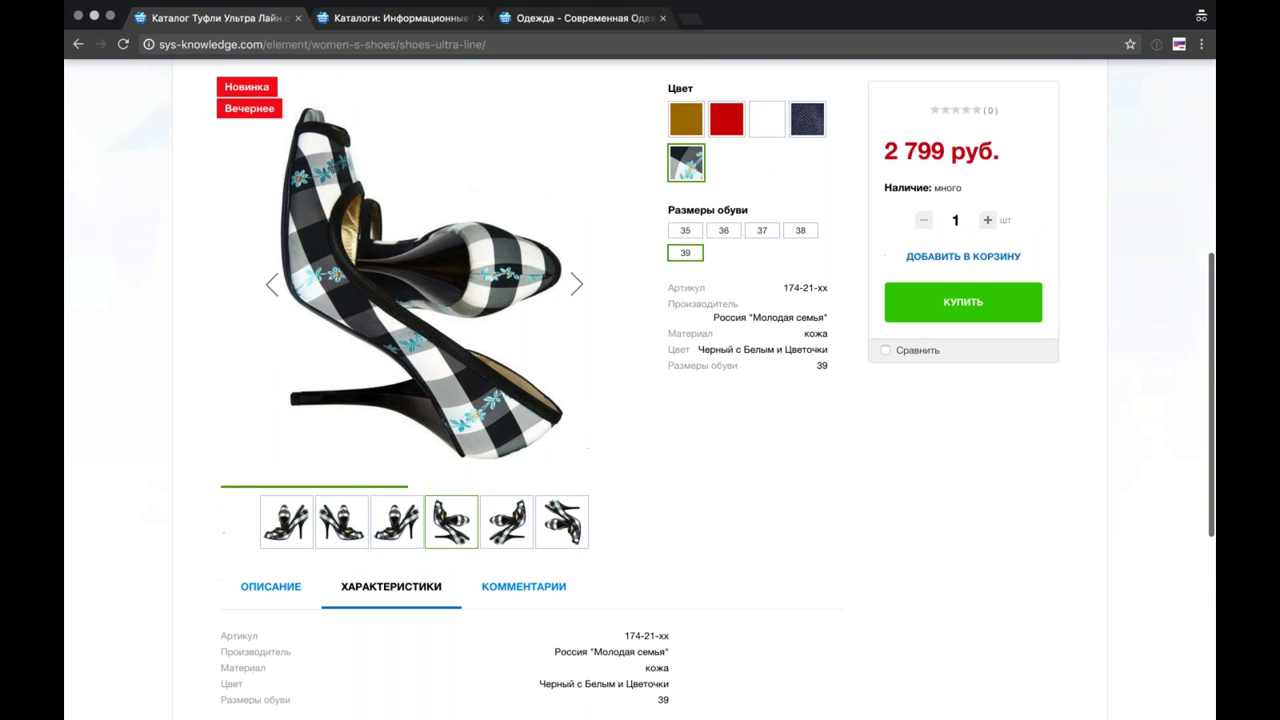
scroll(642, 561, "up", 1)
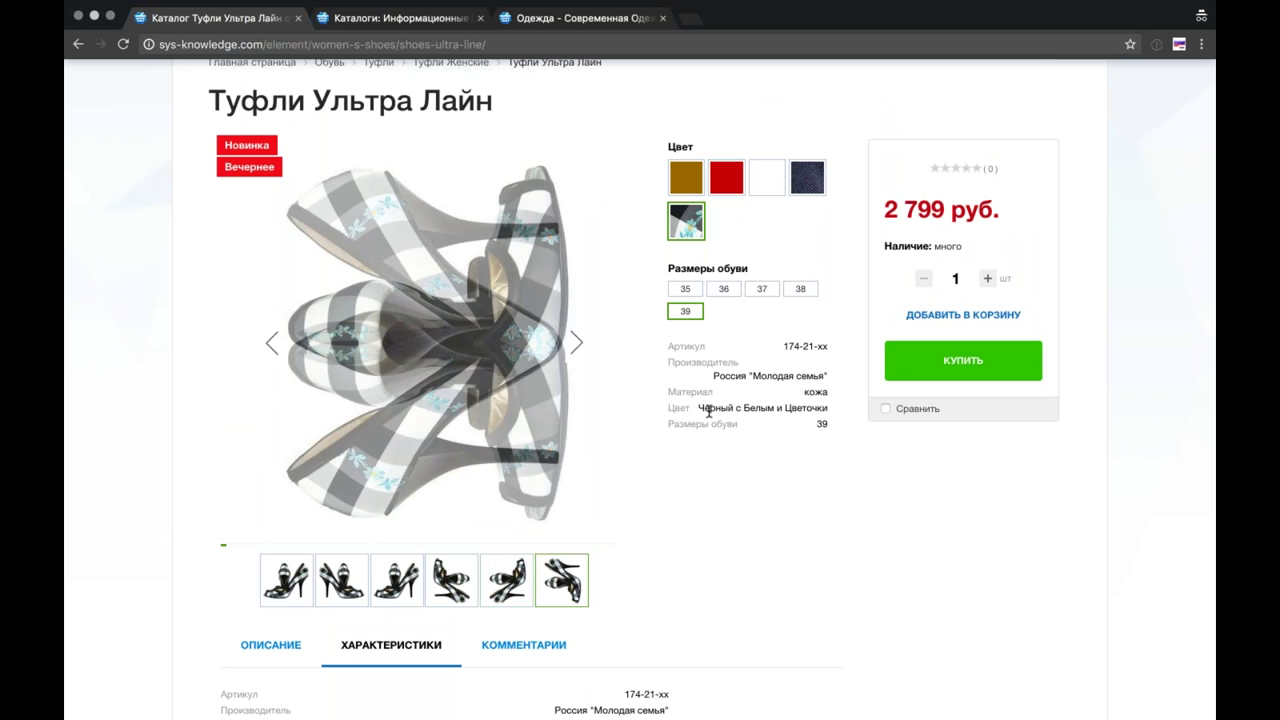
scroll(640, 400, "down", 1)
scroll(640, 400, "up", 2)
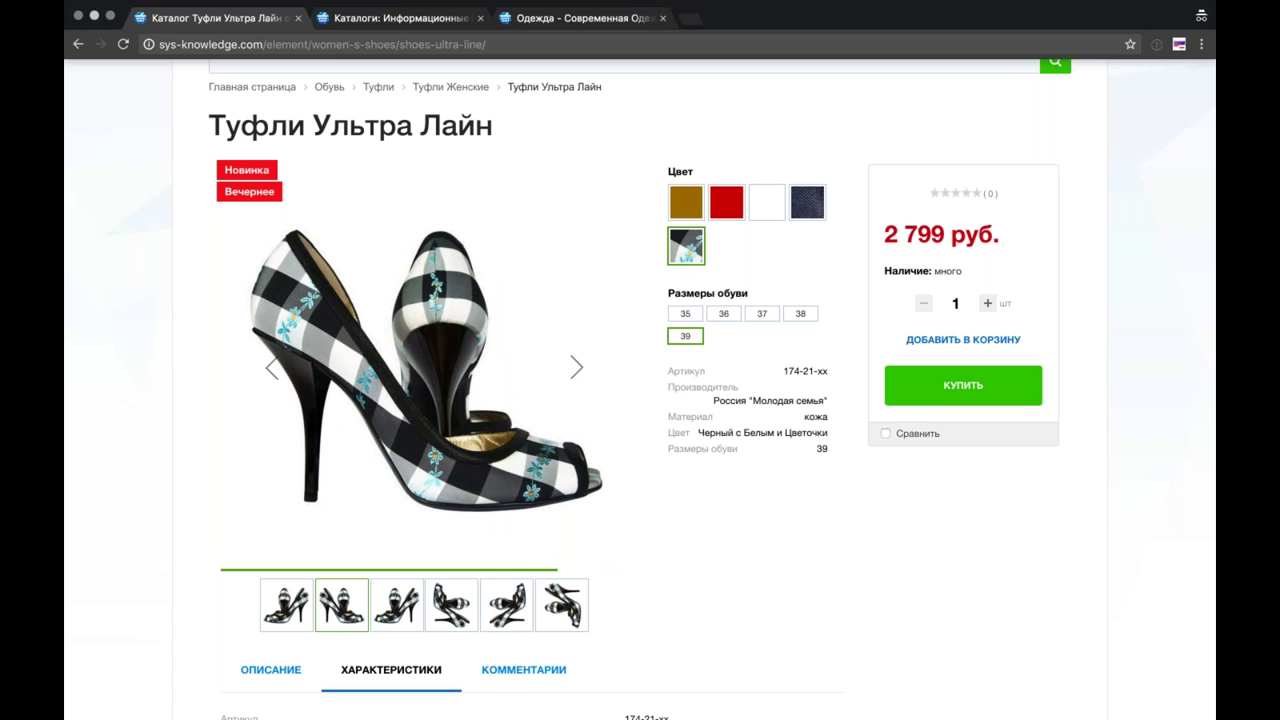
scroll(640, 400, "up", 2)
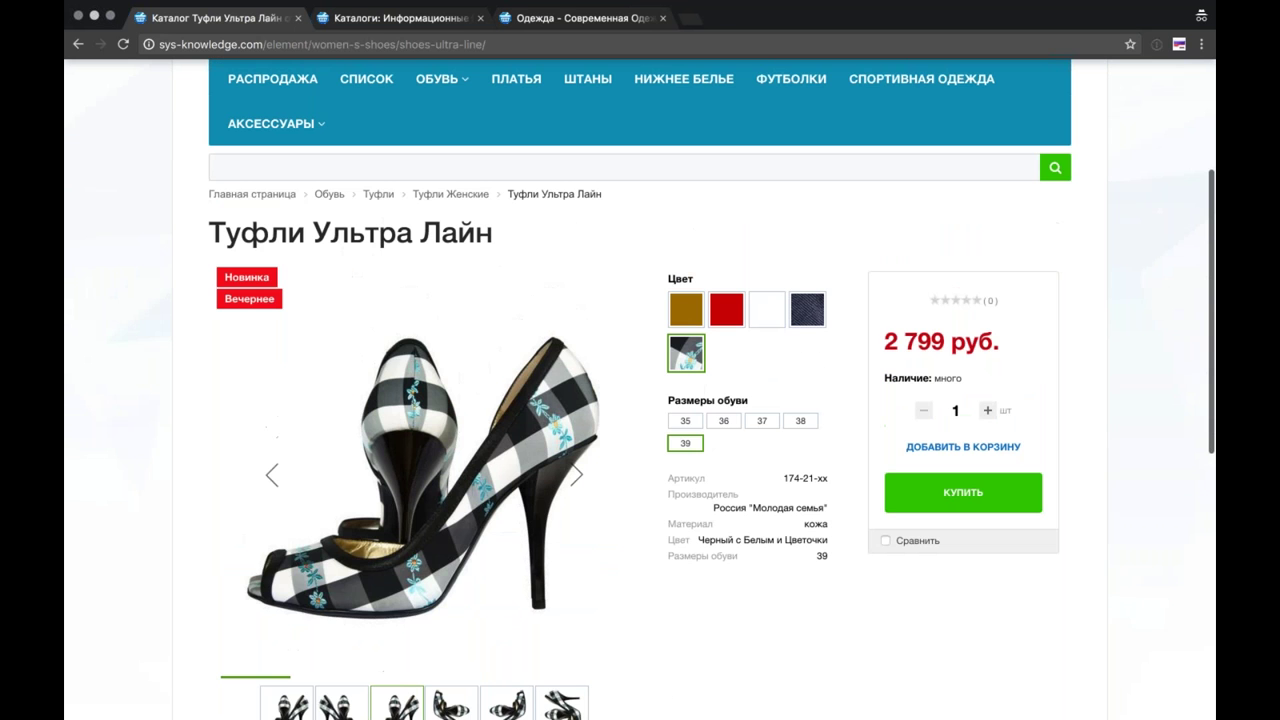
scroll(640, 400, "up", 2)
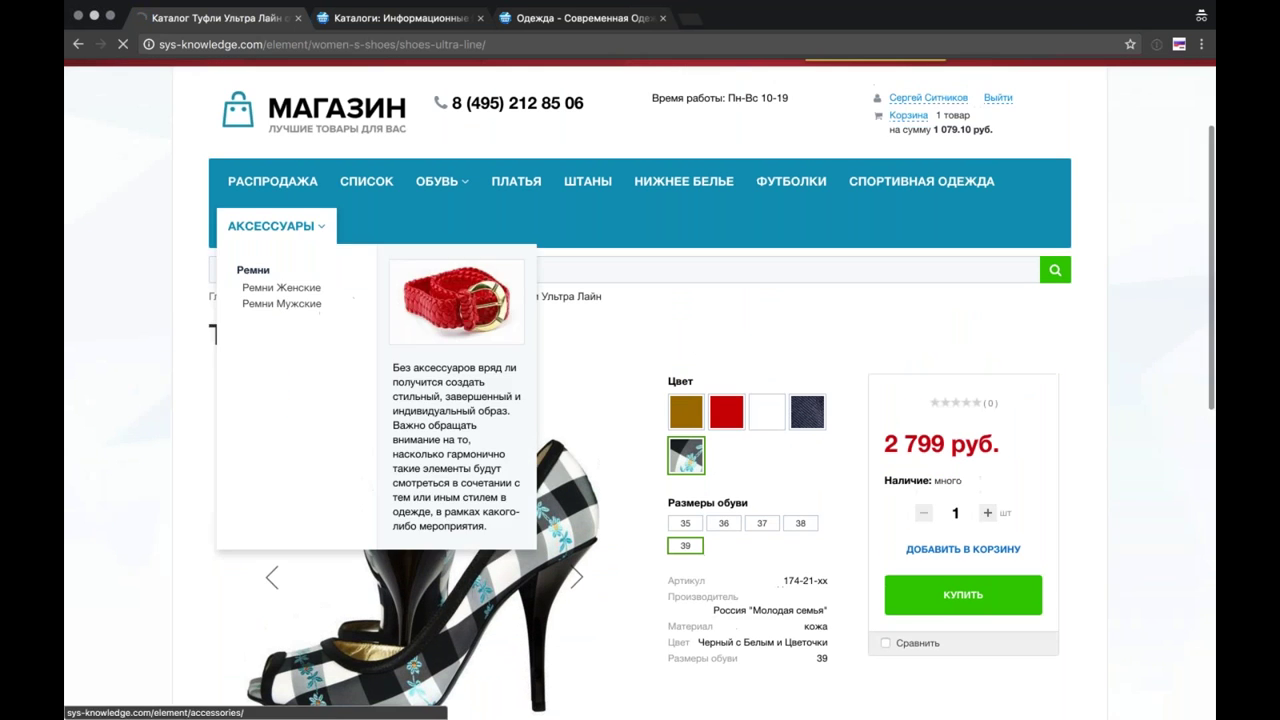
Step: Open the page's bitrix:catalog.element component parameters from page editing and maximize the parameters window
left_click(280, 220)
left_click(78, 44)
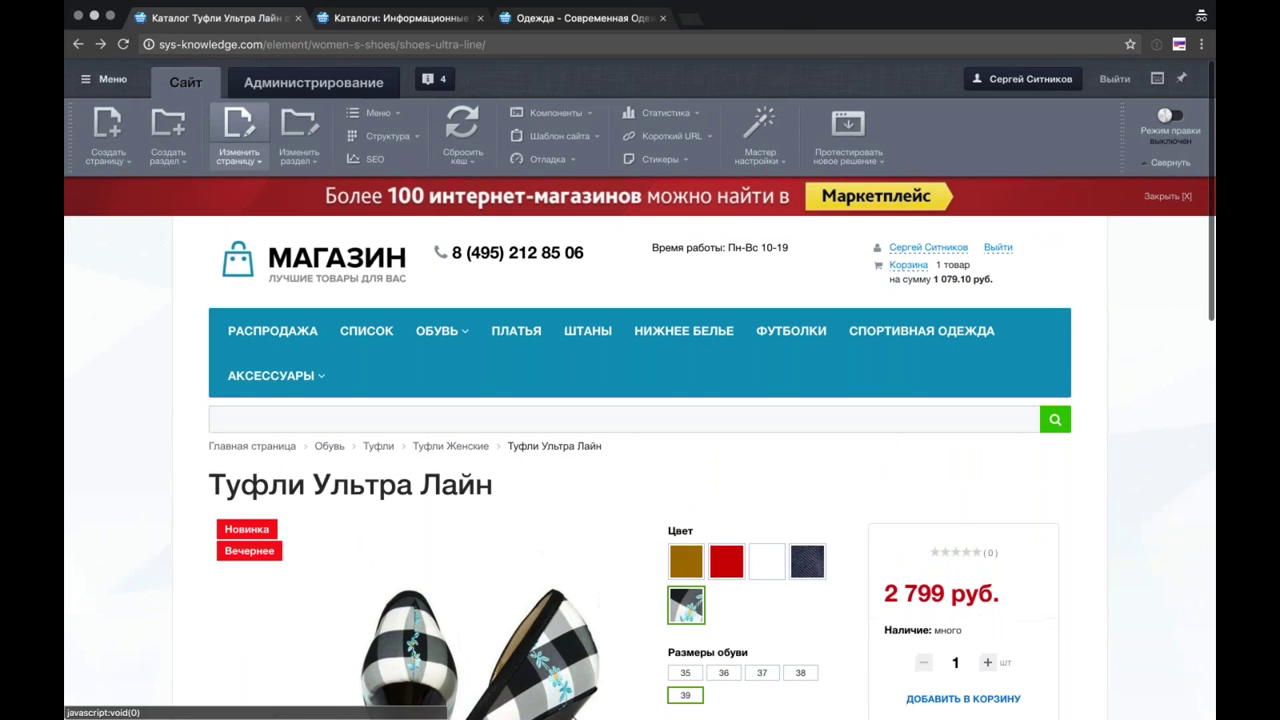
left_click(238, 125)
double_click(434, 262)
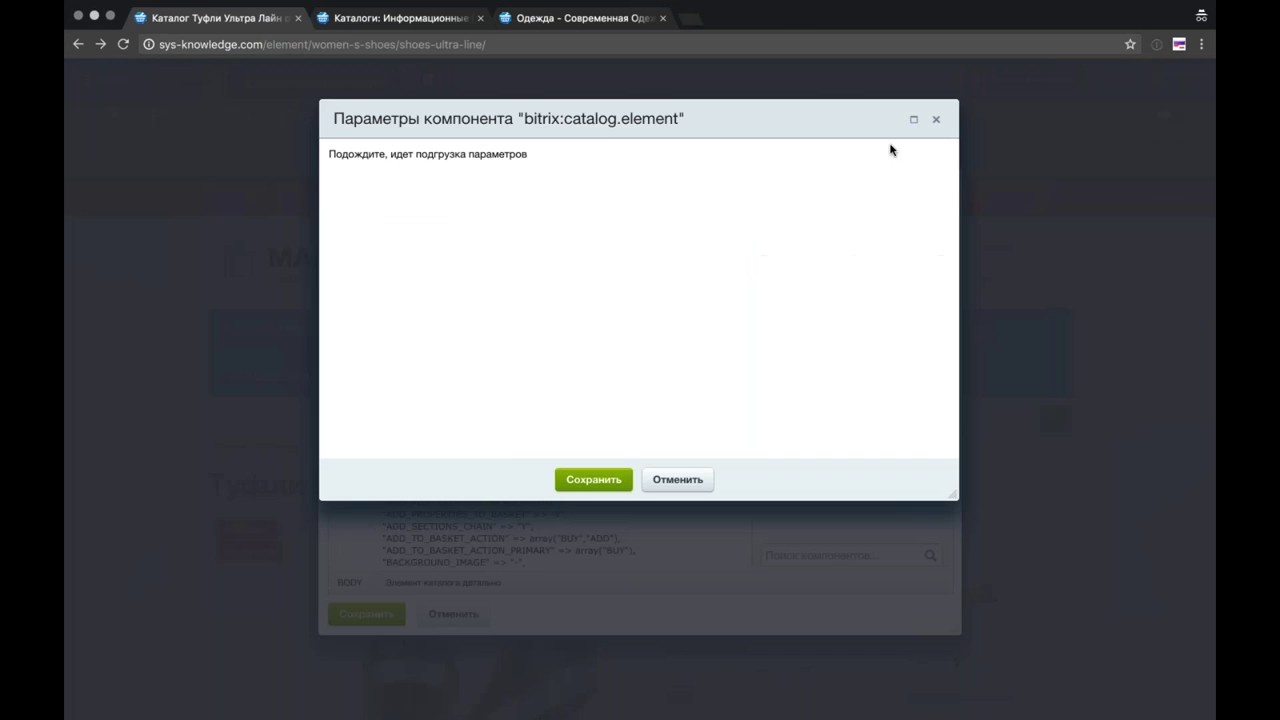
left_click(914, 121)
scroll(474, 420, "down", 1)
scroll(474, 420, "up", 1)
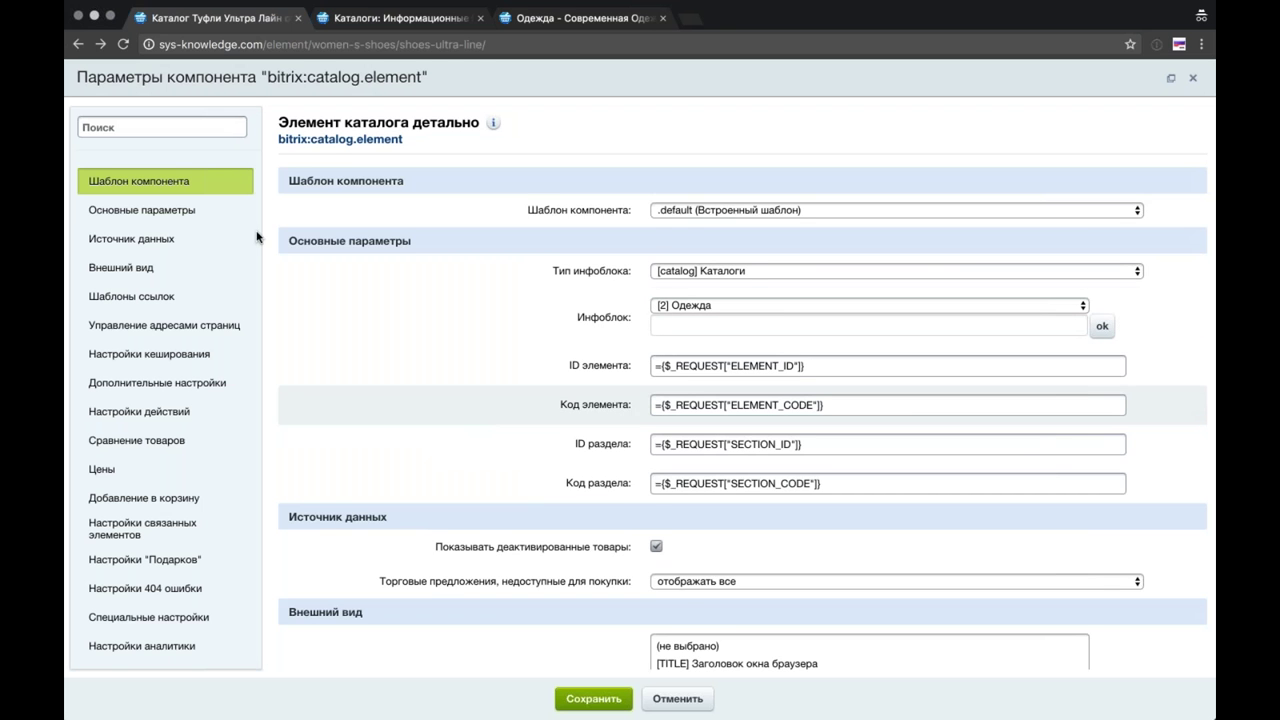
Step: In the Внешний вид settings, order Свойства before Торговое предложение and Остаток before Цена, and save the parameters
left_click(200, 267)
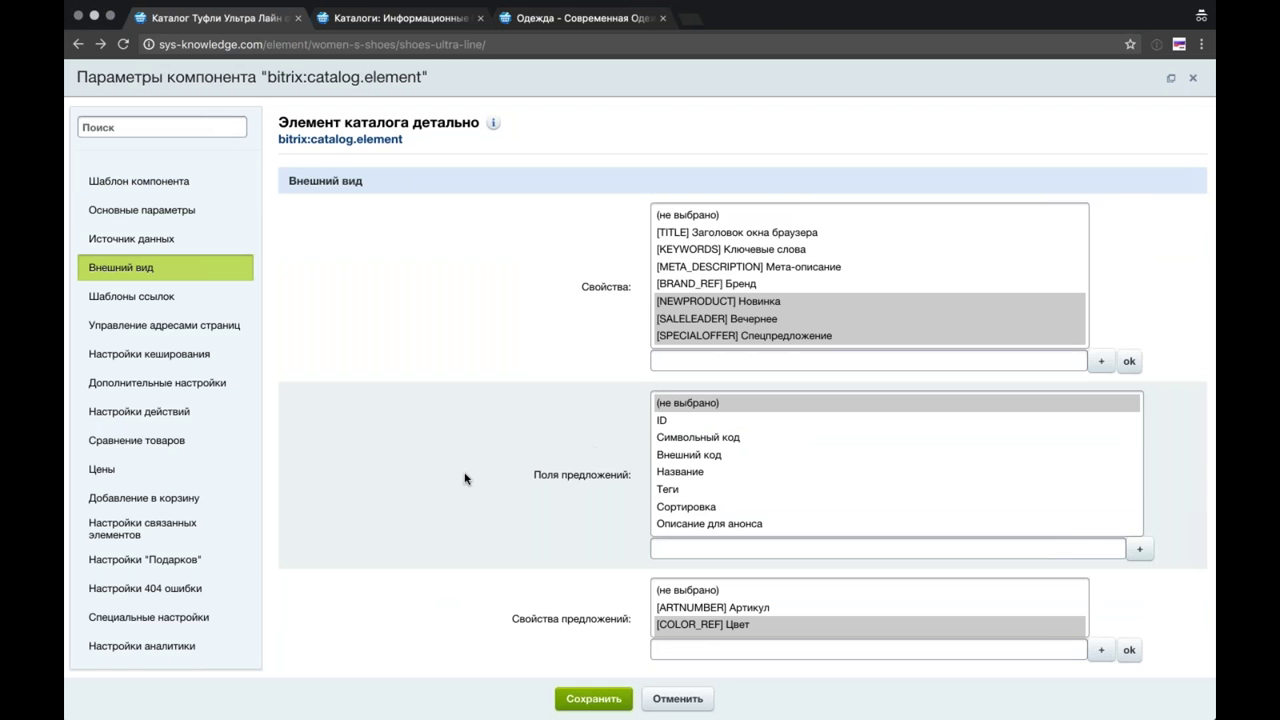
scroll(464, 478, "up", 2)
scroll(464, 478, "down", 3)
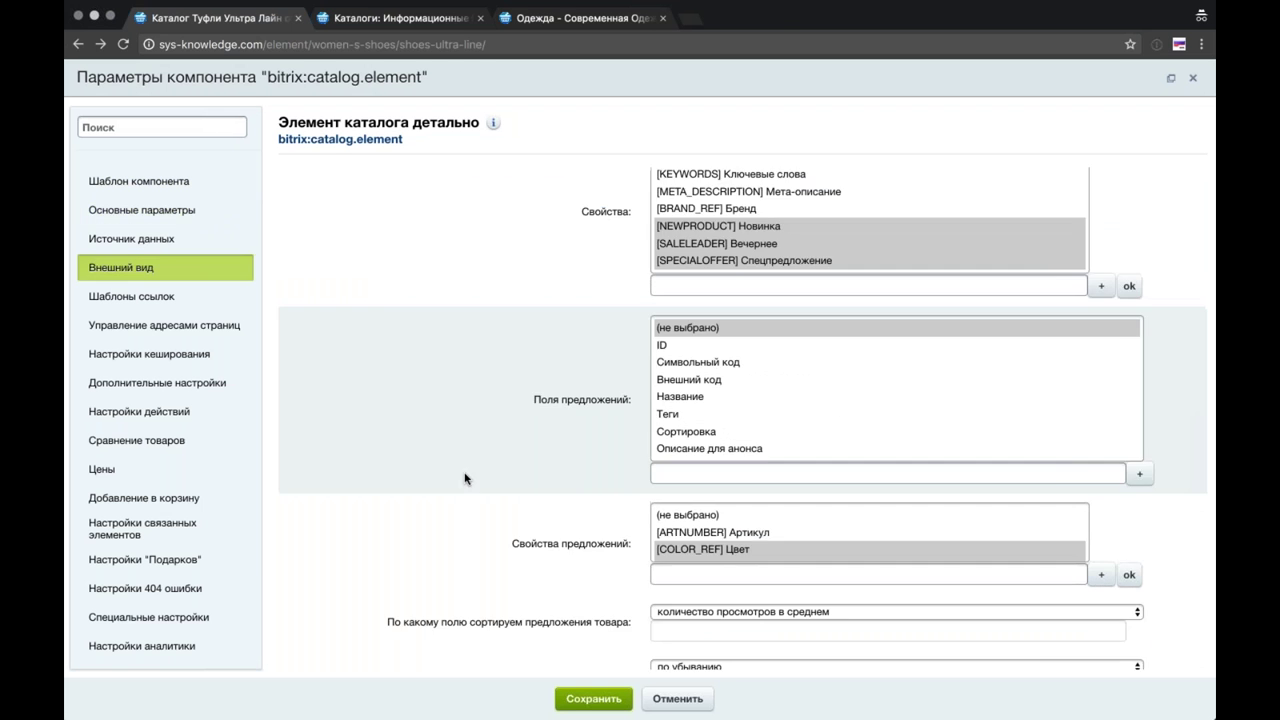
scroll(464, 478, "down", 6)
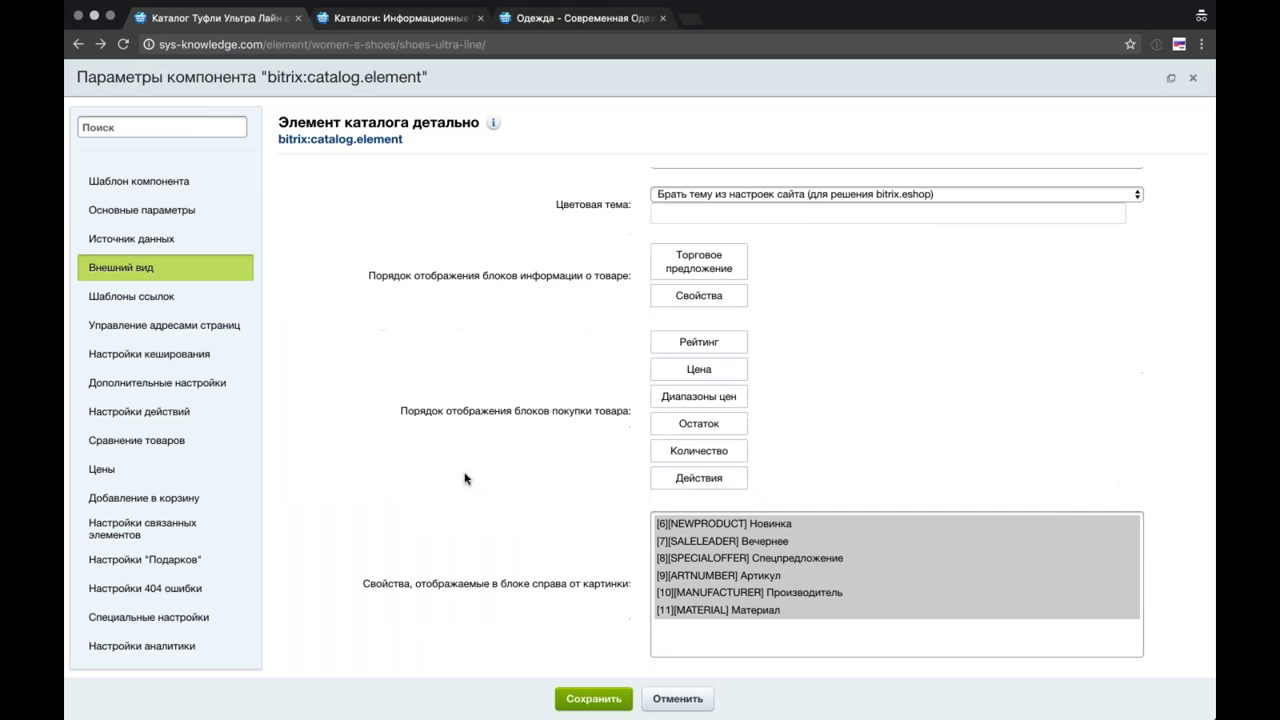
scroll(464, 478, "down", 1)
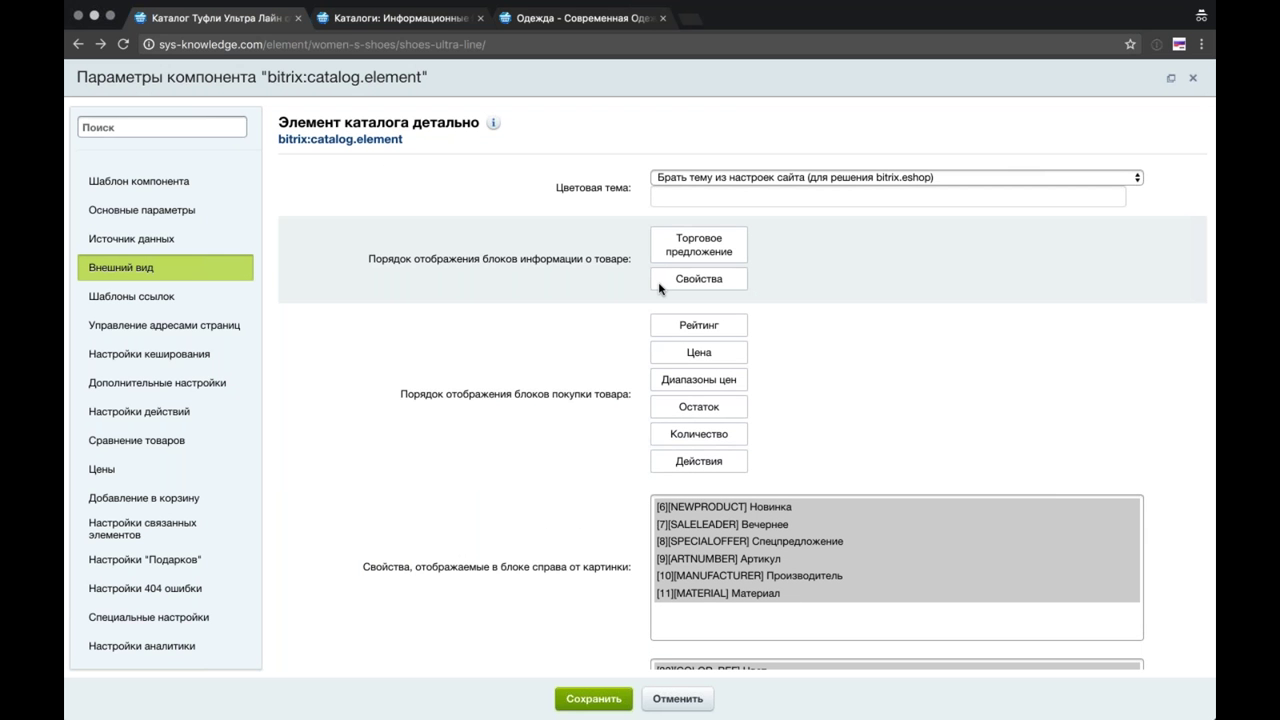
left_click_drag(717, 242, 765, 280)
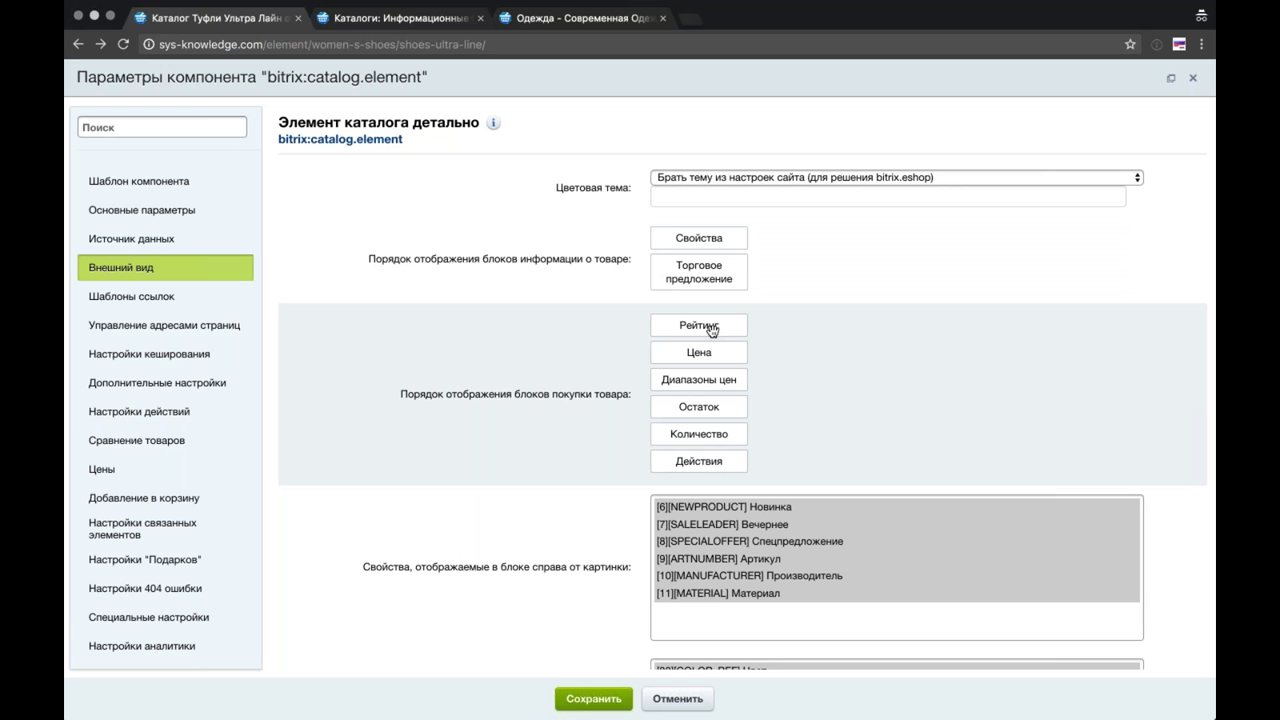
scroll(710, 330, "up", 1)
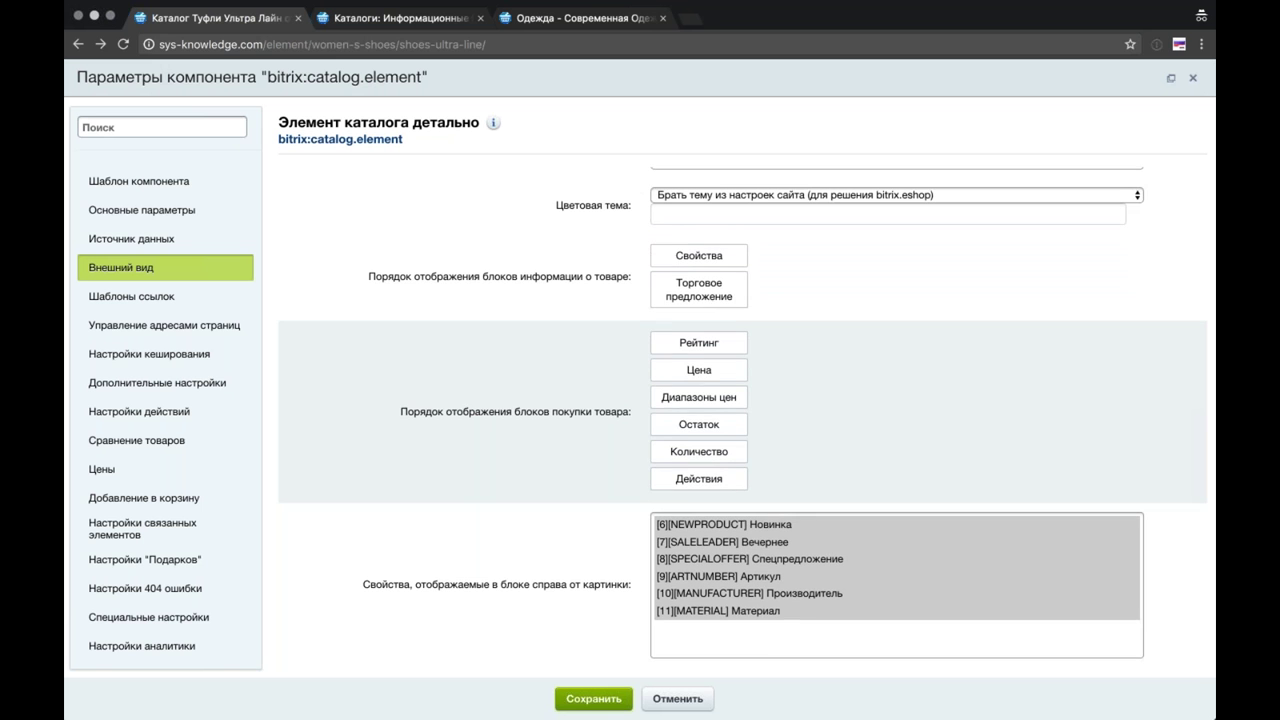
left_click_drag(699, 425, 705, 371)
left_click(597, 698)
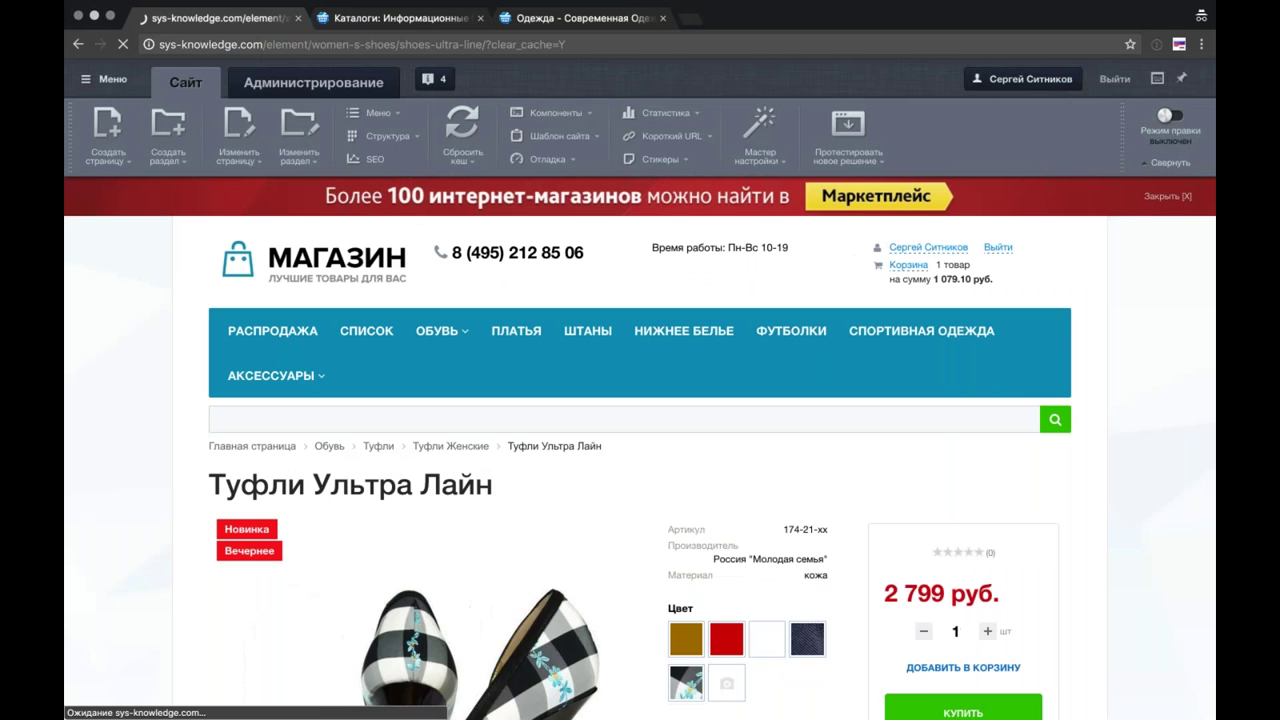
Step: Examine the order of the information and purchase blocks on the reloaded Туфли Ультра Лайн page
scroll(170, 372, "down", 3)
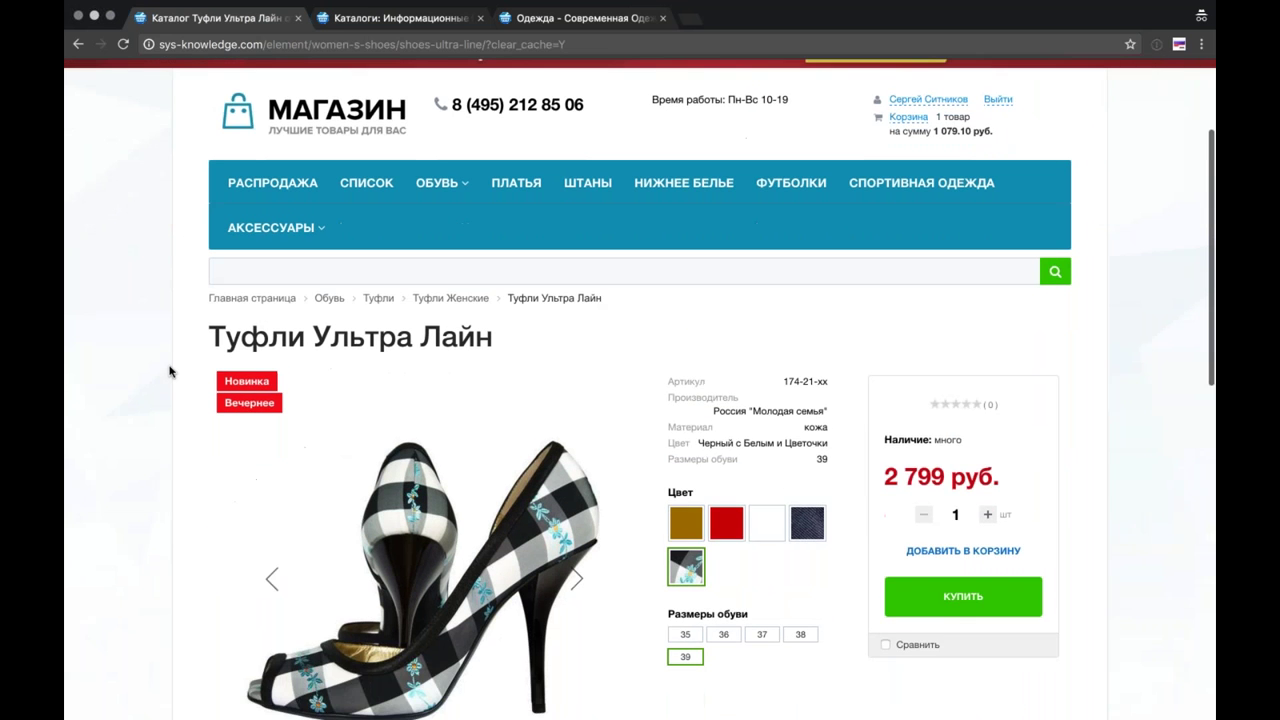
scroll(1060, 340, "down", 2)
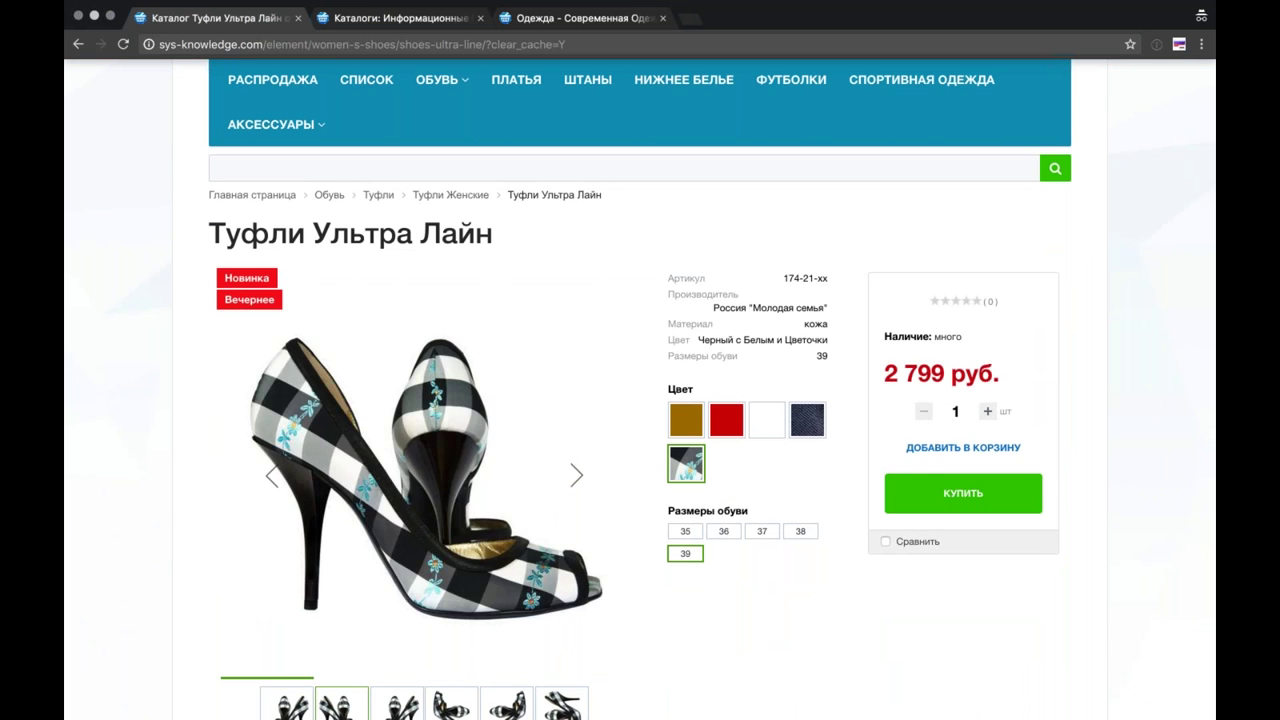
scroll(767, 380, "down", 2)
Step: Choose the white colour offer of the shoes, view the Описание section, and return to the site menu
left_click(767, 331)
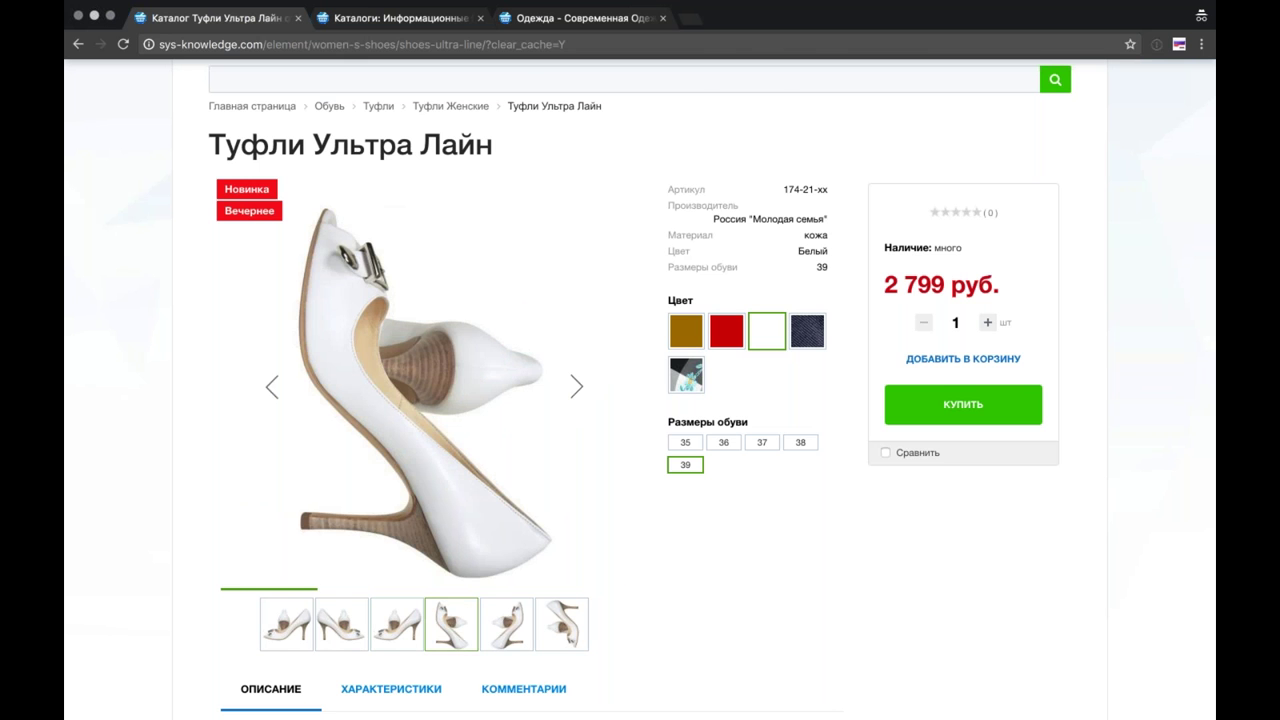
scroll(963, 583, "down", 3)
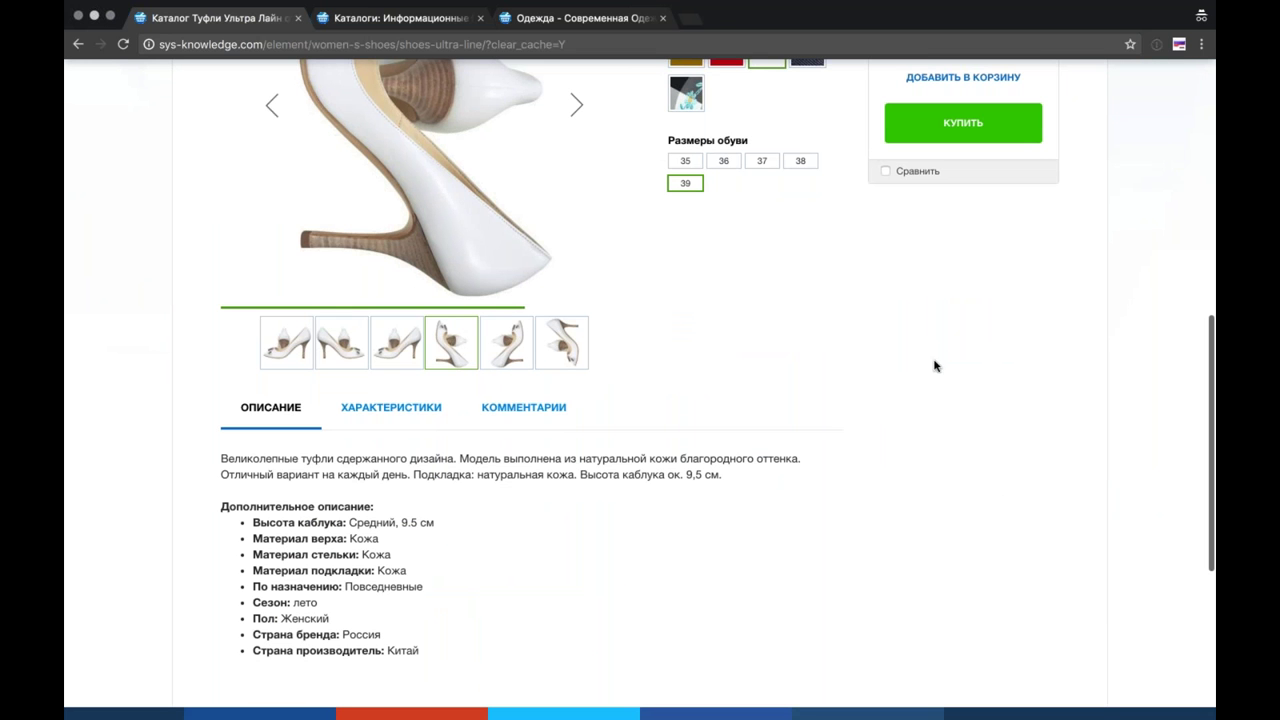
scroll(900, 413, "up", 1)
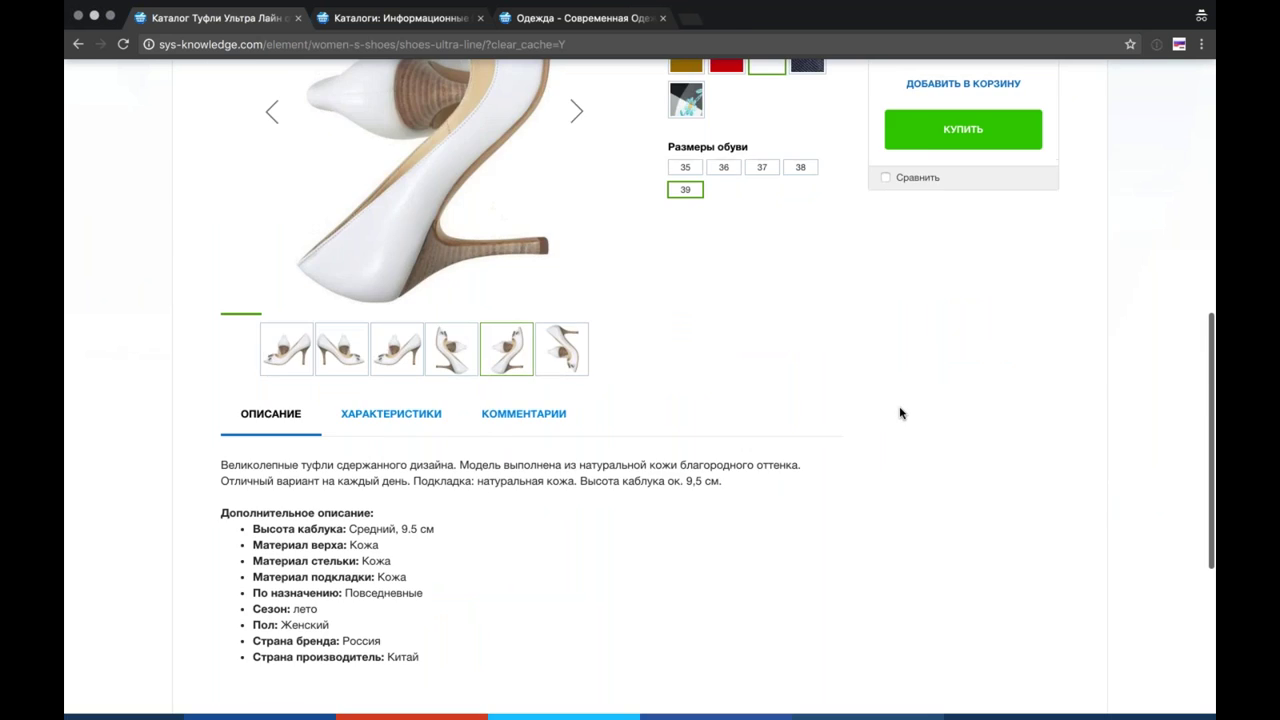
scroll(900, 413, "up", 3)
scroll(640, 429, "up", 3)
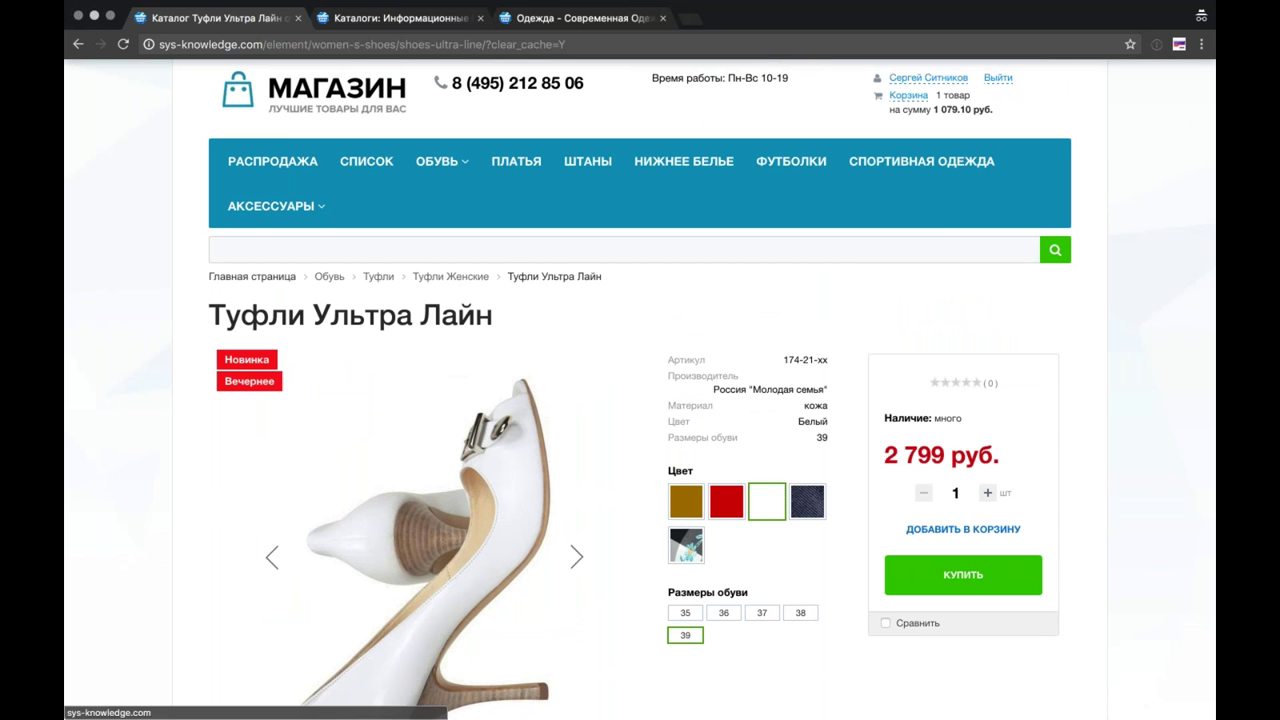
Step: Open the Платья catalog section and look through its products
right_click(256, 272)
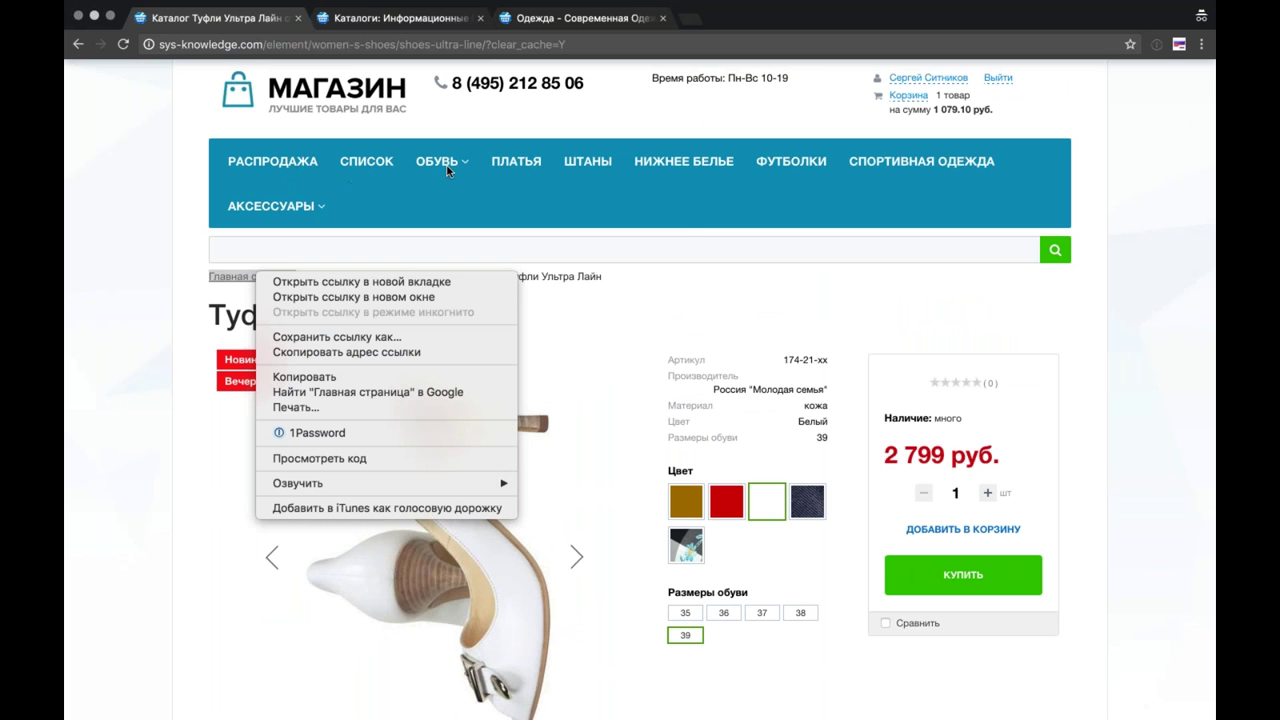
left_click(683, 231)
left_click(519, 163)
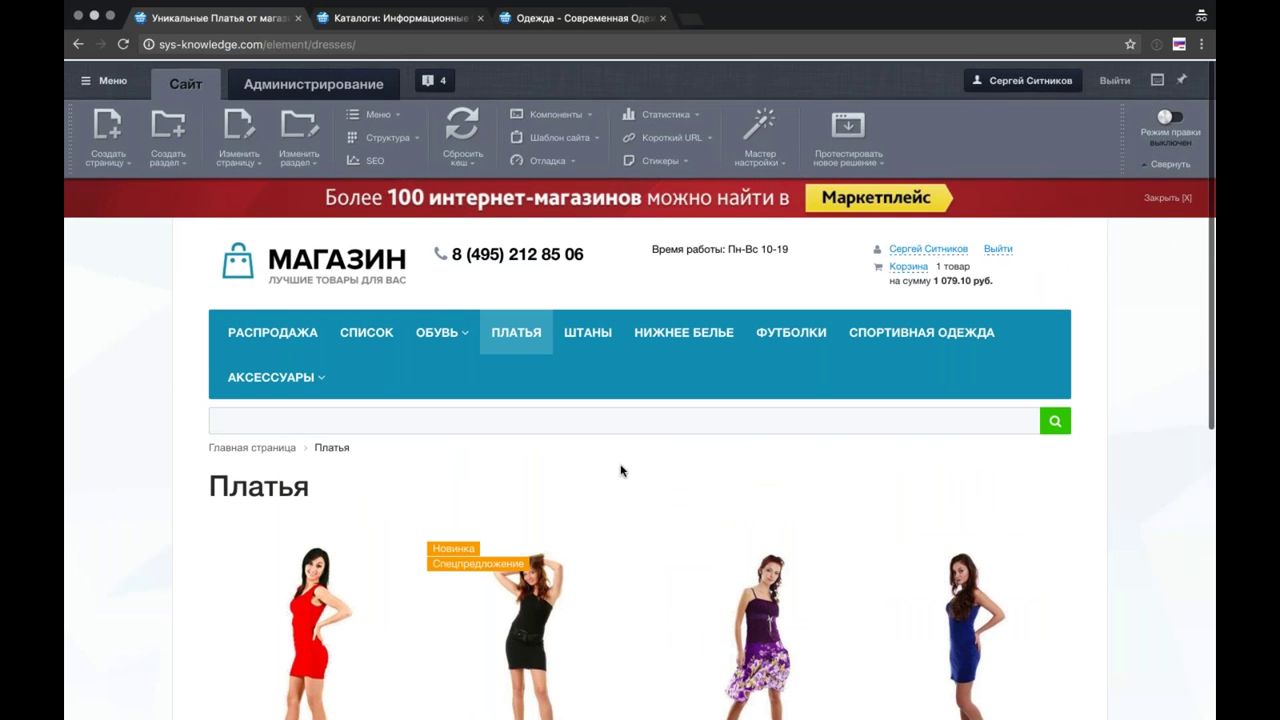
scroll(620, 470, "down", 4)
scroll(620, 470, "up", 3)
Step: Open Штаны Жизнь в Абстракции from the Штаны section and examine the brand and service blocks beside its description
left_click(587, 306)
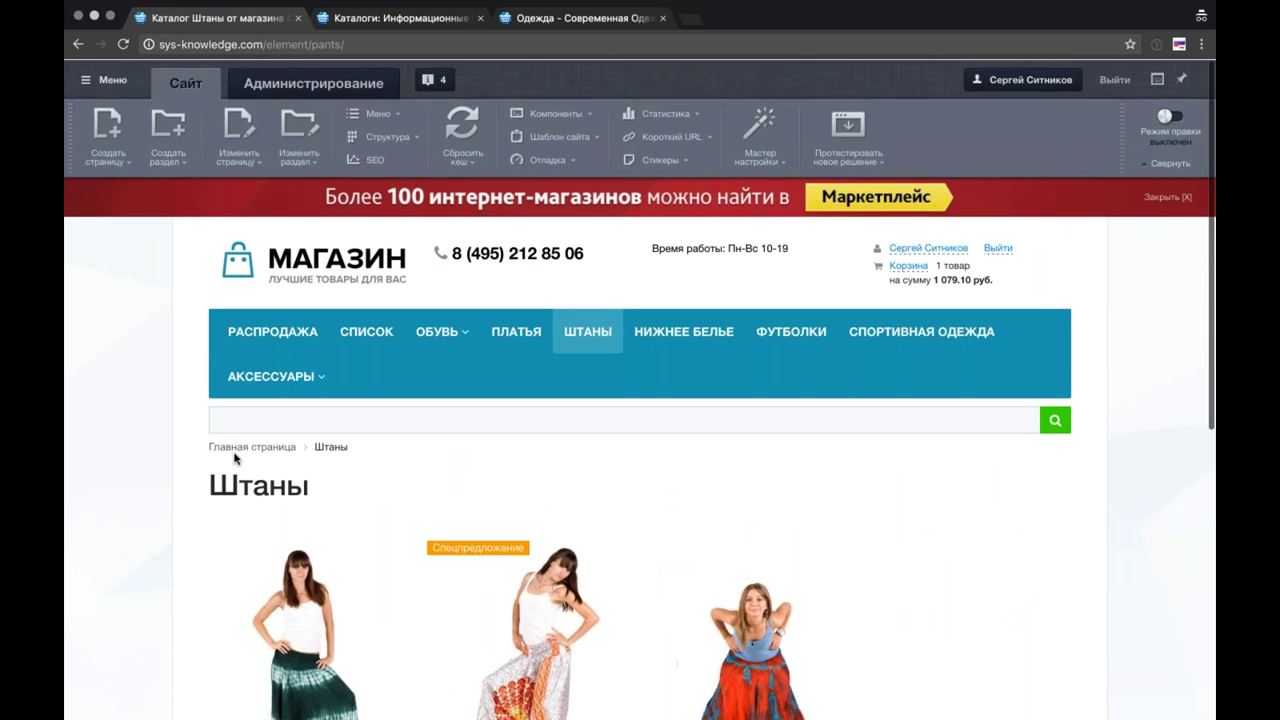
scroll(500, 430, "down", 5)
left_click(750, 400)
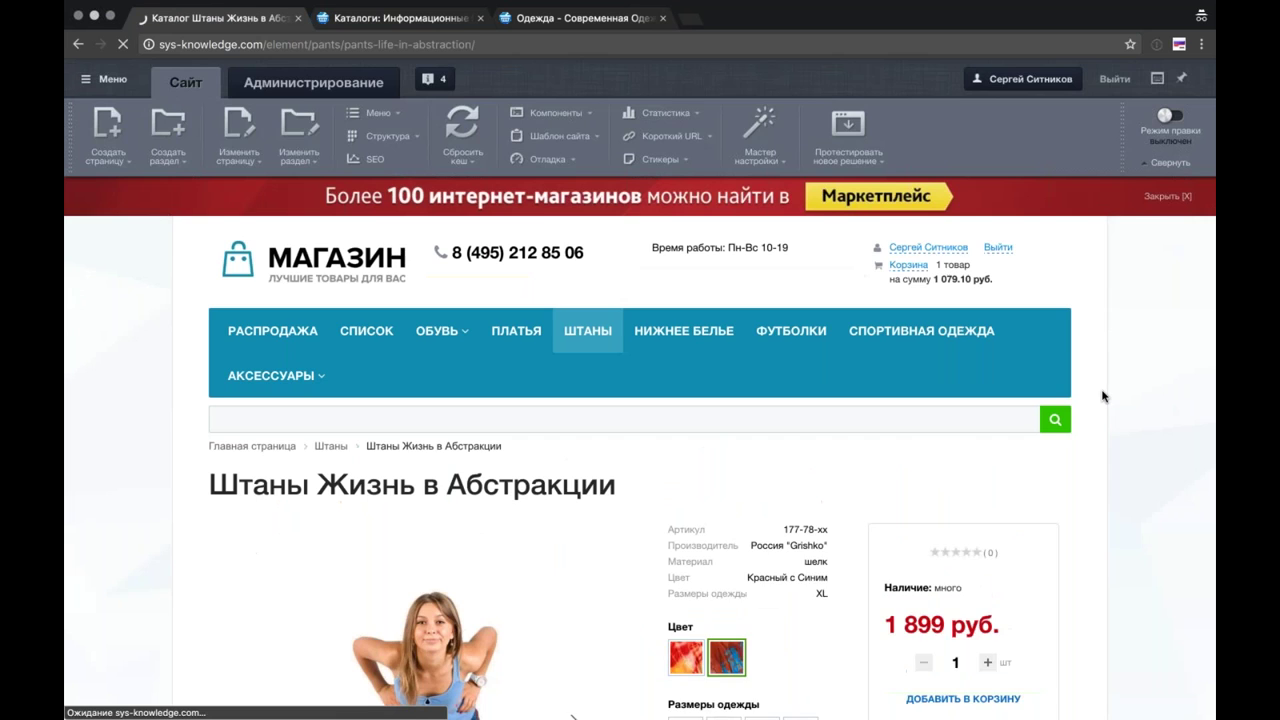
scroll(1023, 394, "down", 5)
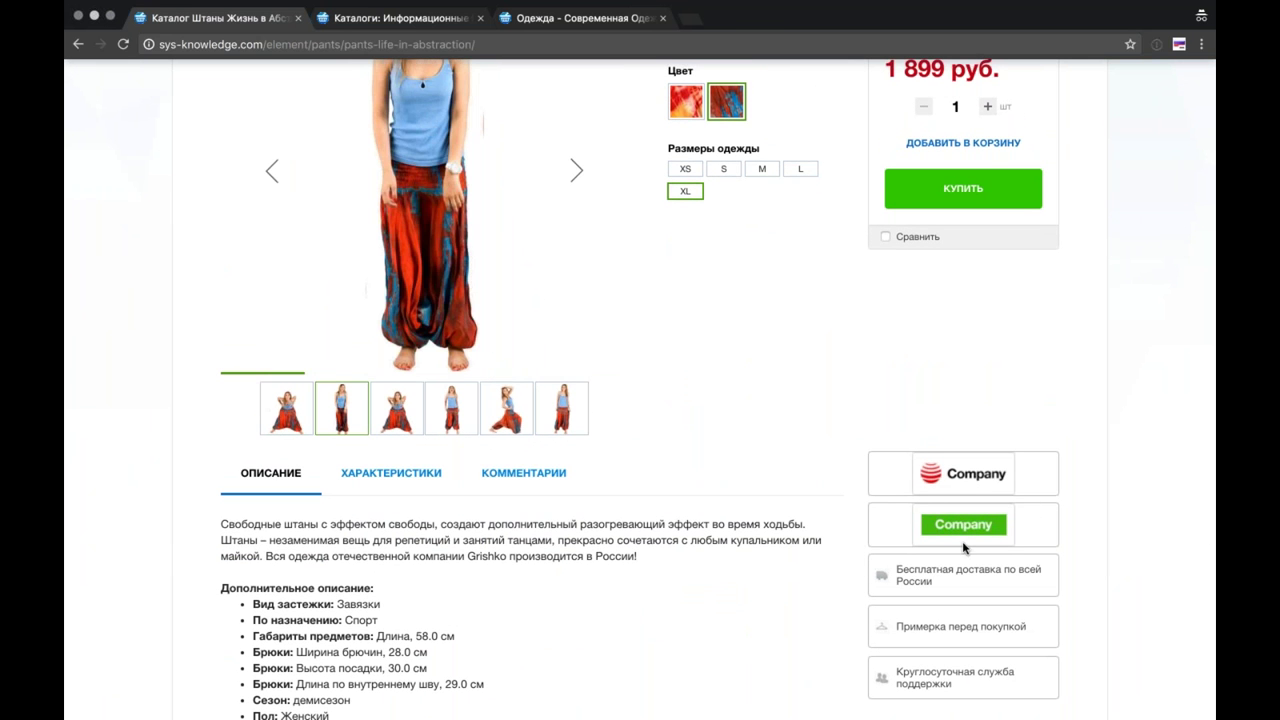
scroll(955, 560, "up", 3)
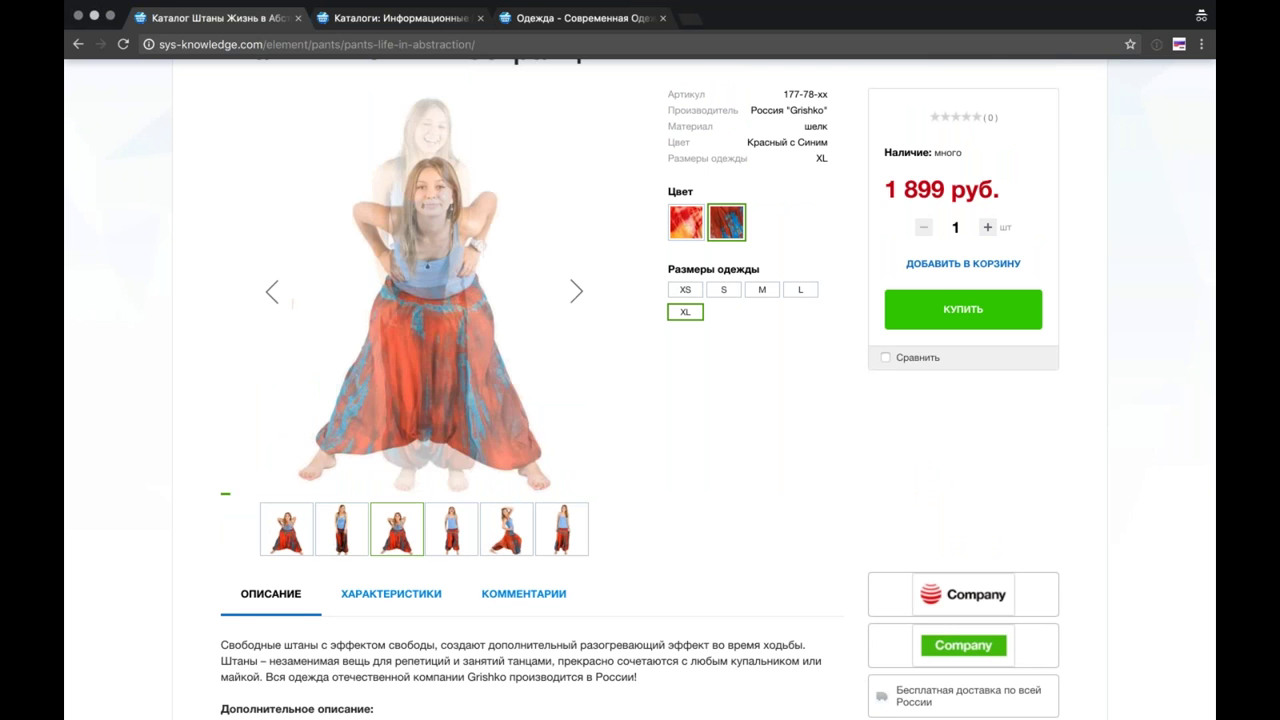
Step: Open the Характеристики section of Штаны Жизнь в Абстракции and compare it with the property list beside the gallery
scroll(801, 480, "down", 1)
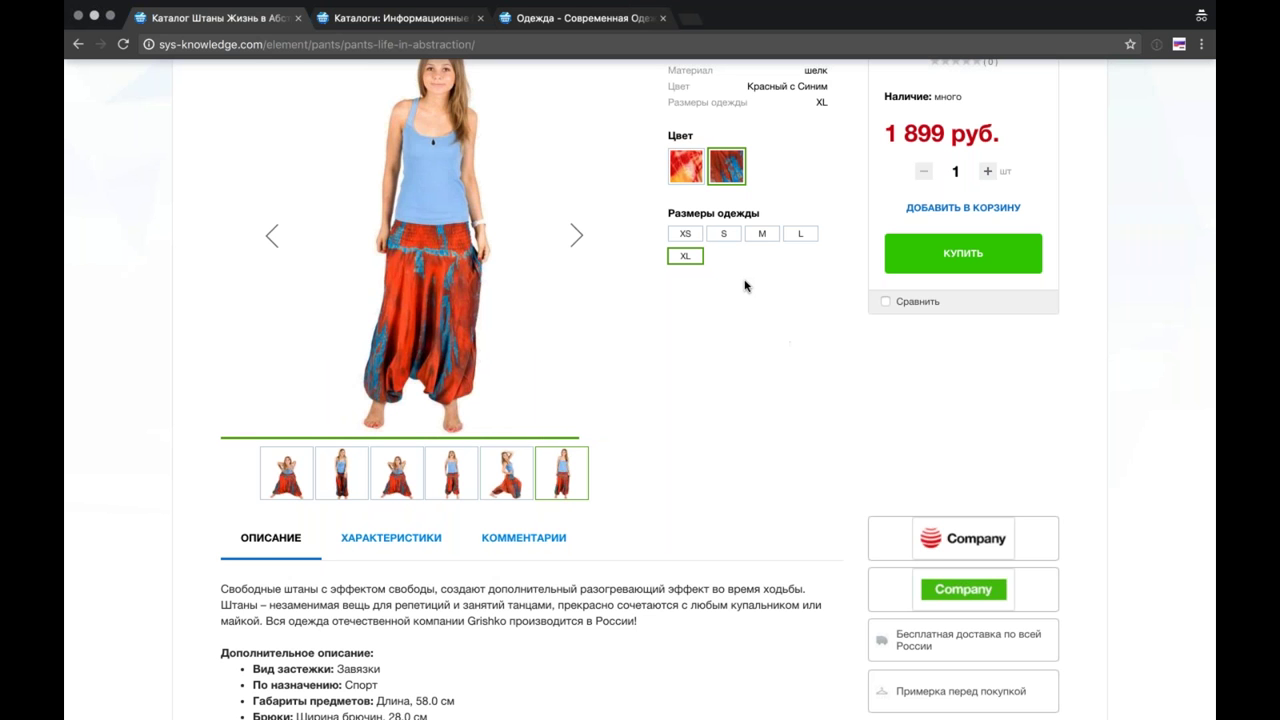
scroll(744, 286, "down", 1)
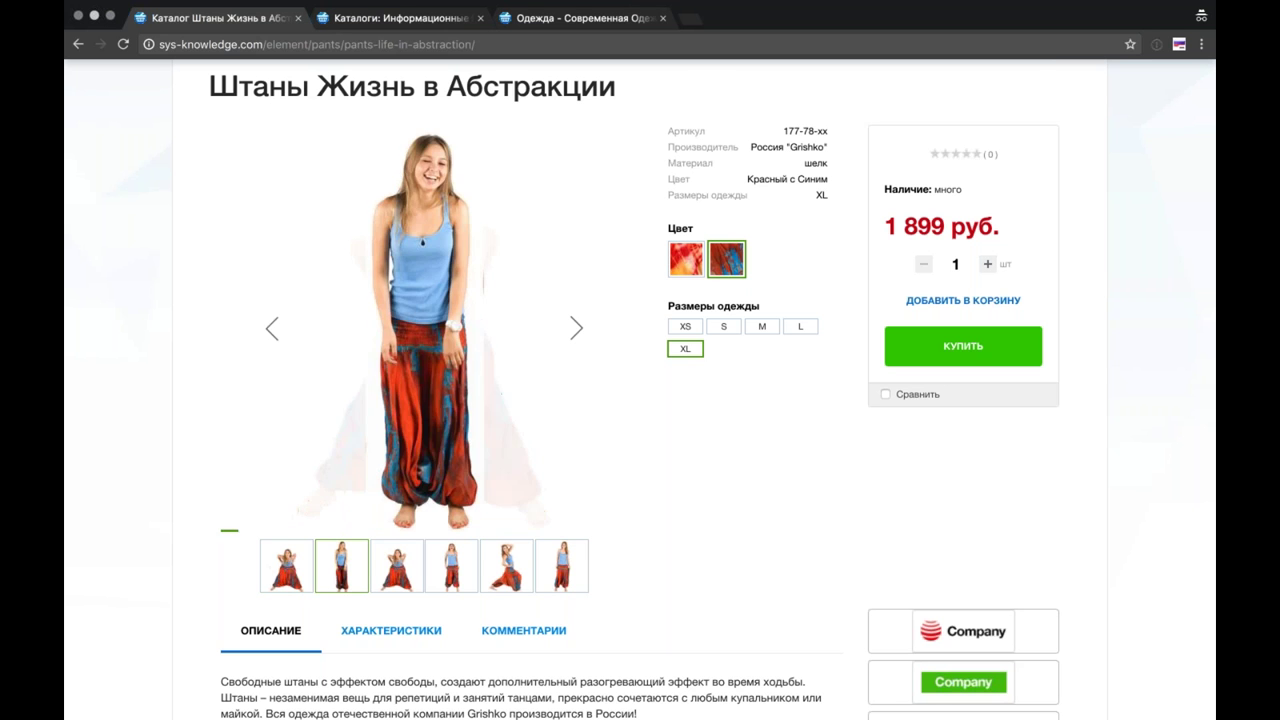
scroll(358, 400, "down", 5)
left_click(358, 324)
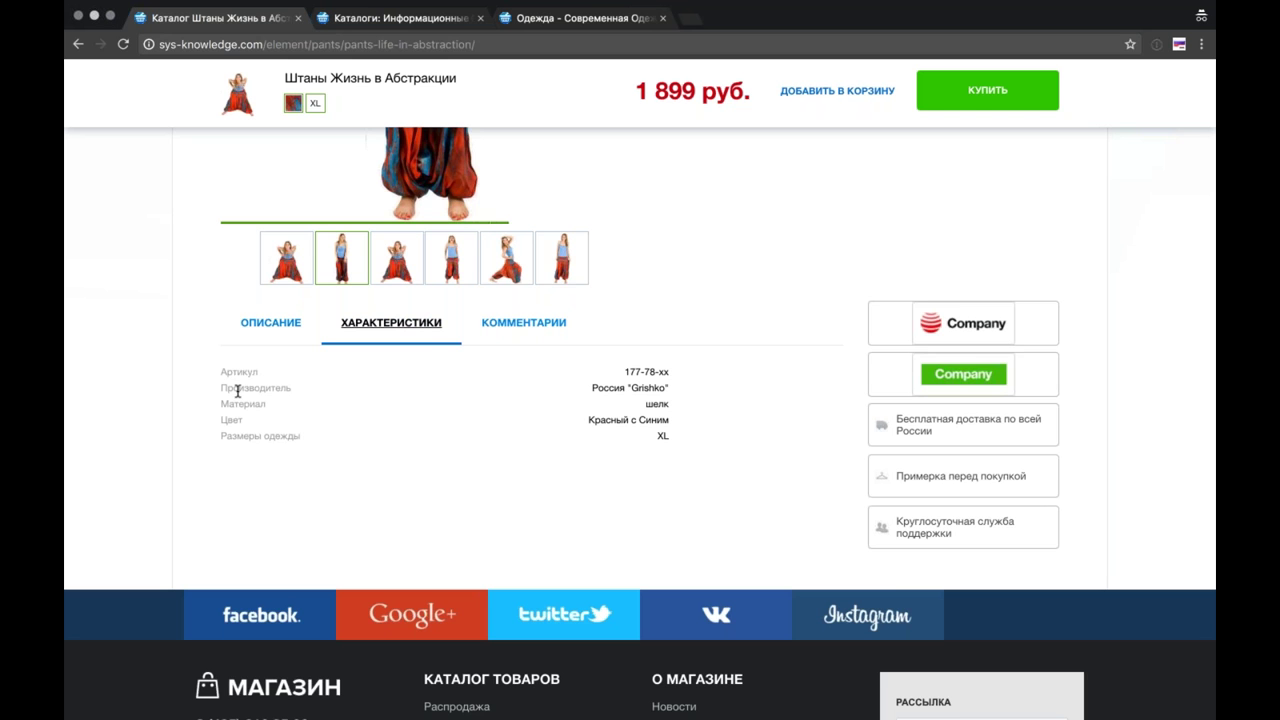
scroll(237, 392, "up", 5)
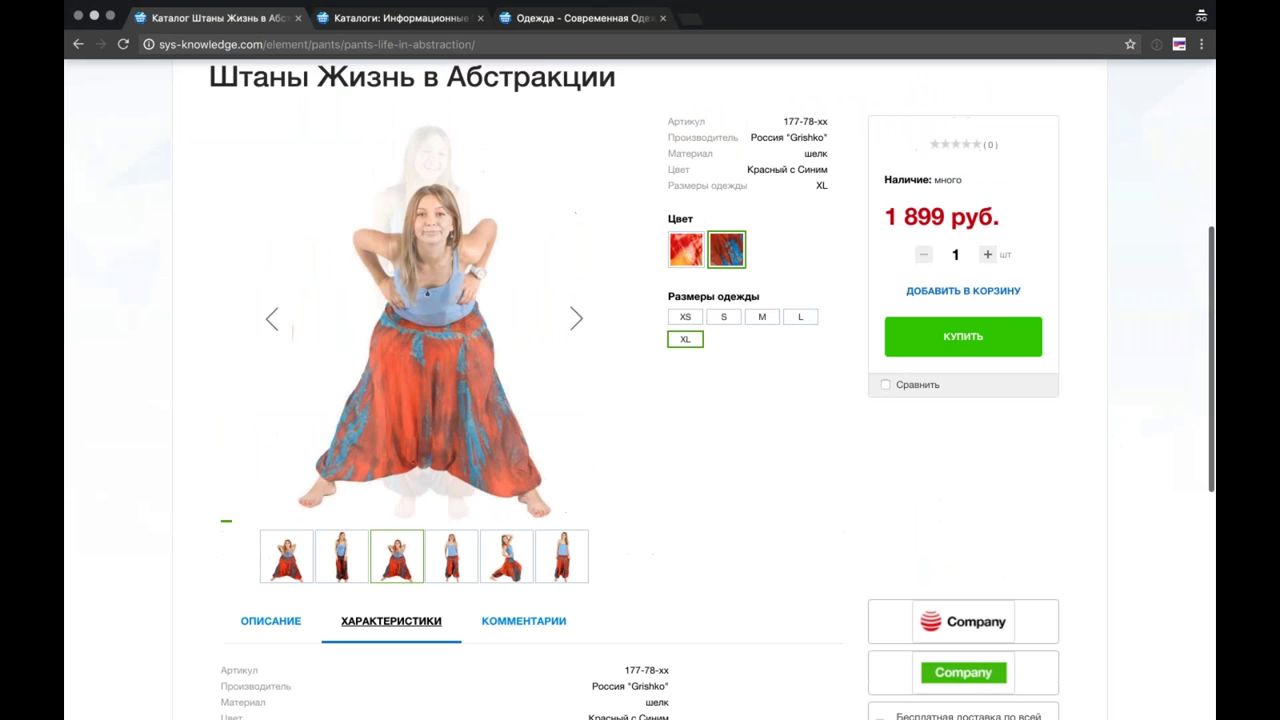
scroll(307, 428, "down", 3)
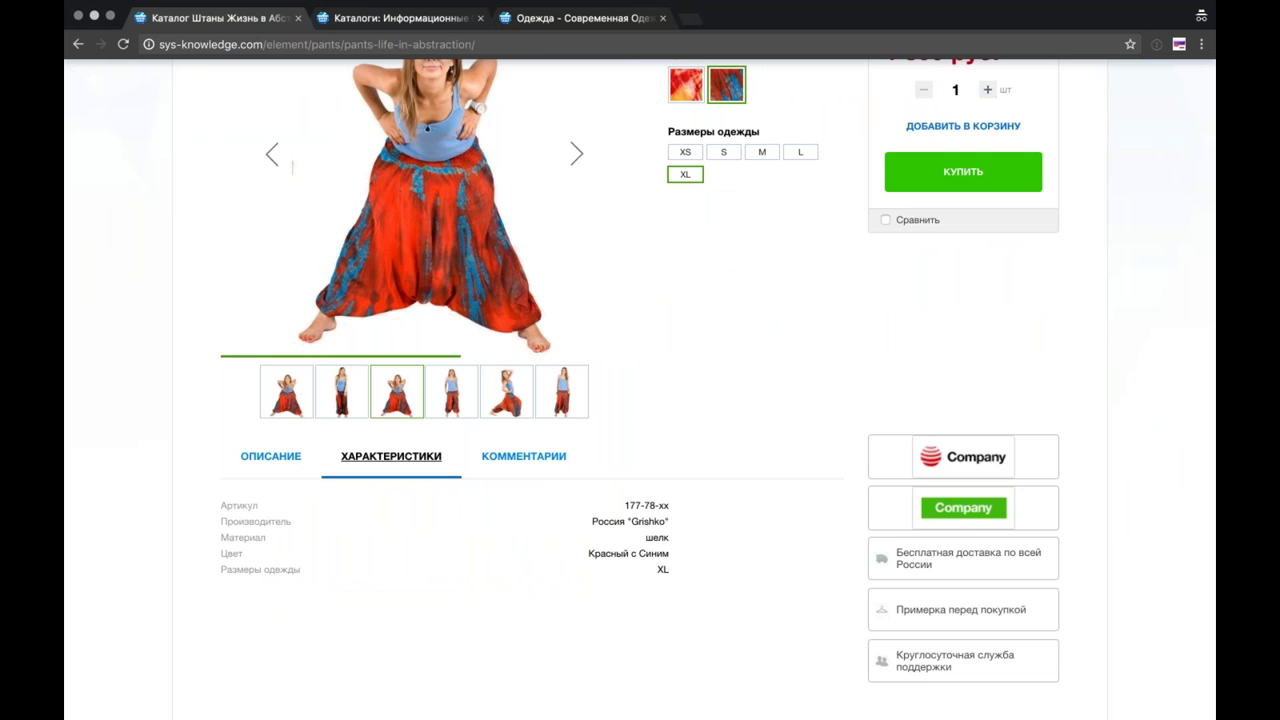
scroll(706, 310, "up", 5)
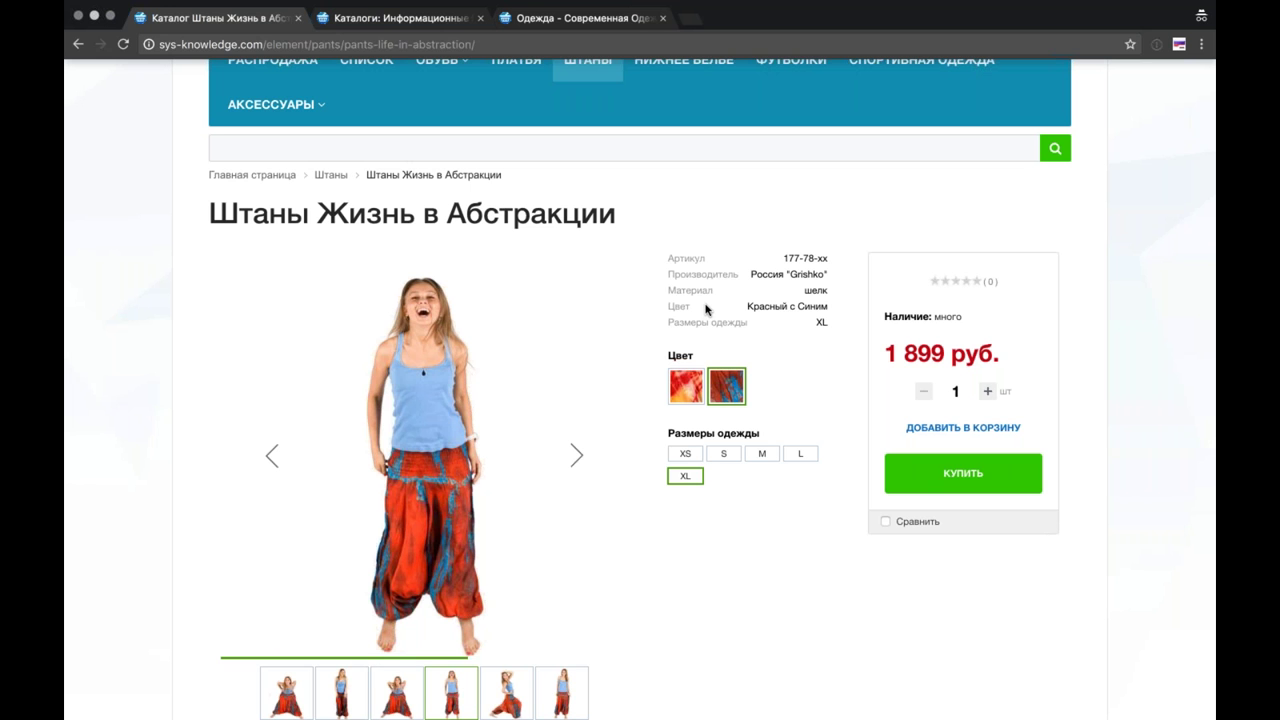
scroll(706, 310, "down", 1)
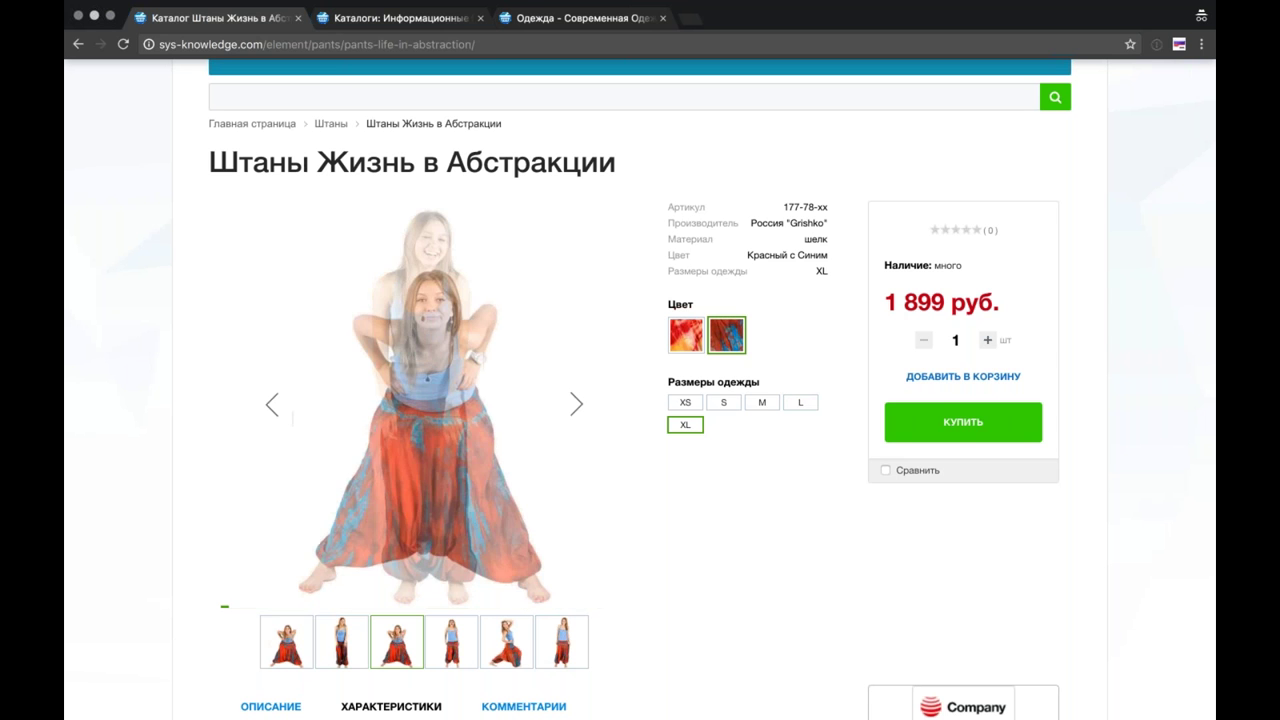
scroll(640, 400, "down", 2)
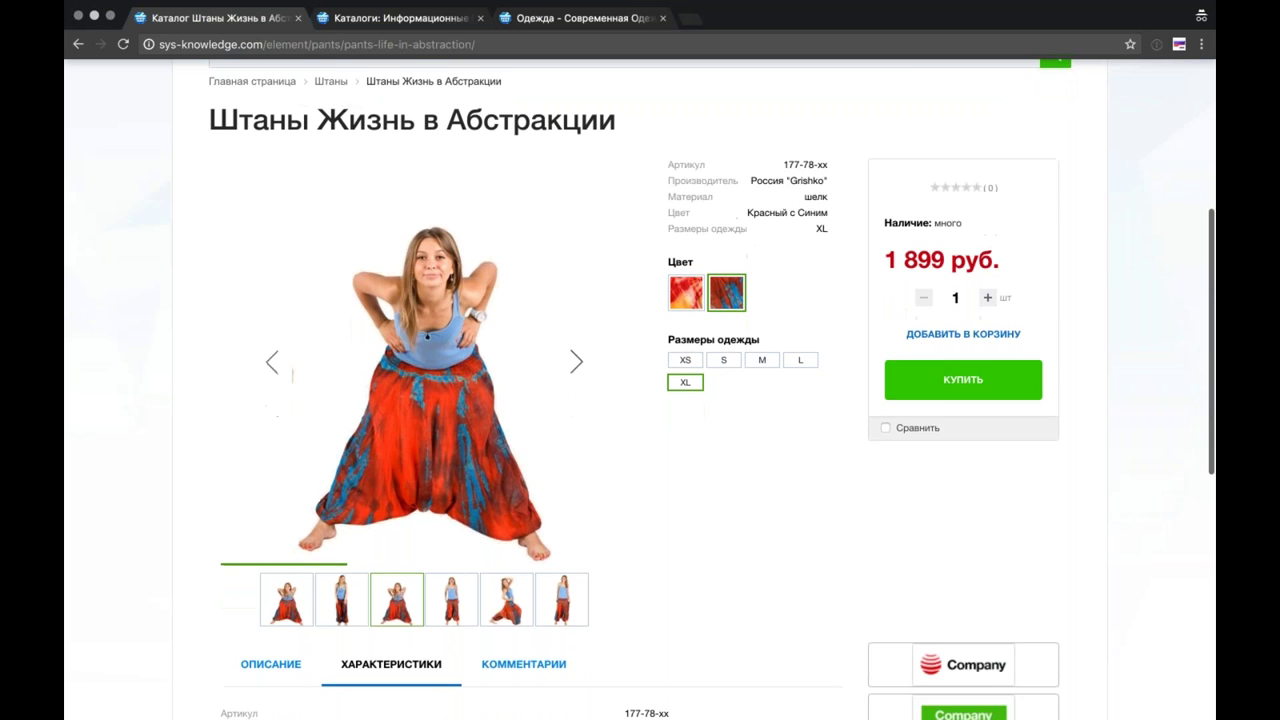
scroll(640, 400, "up", 3)
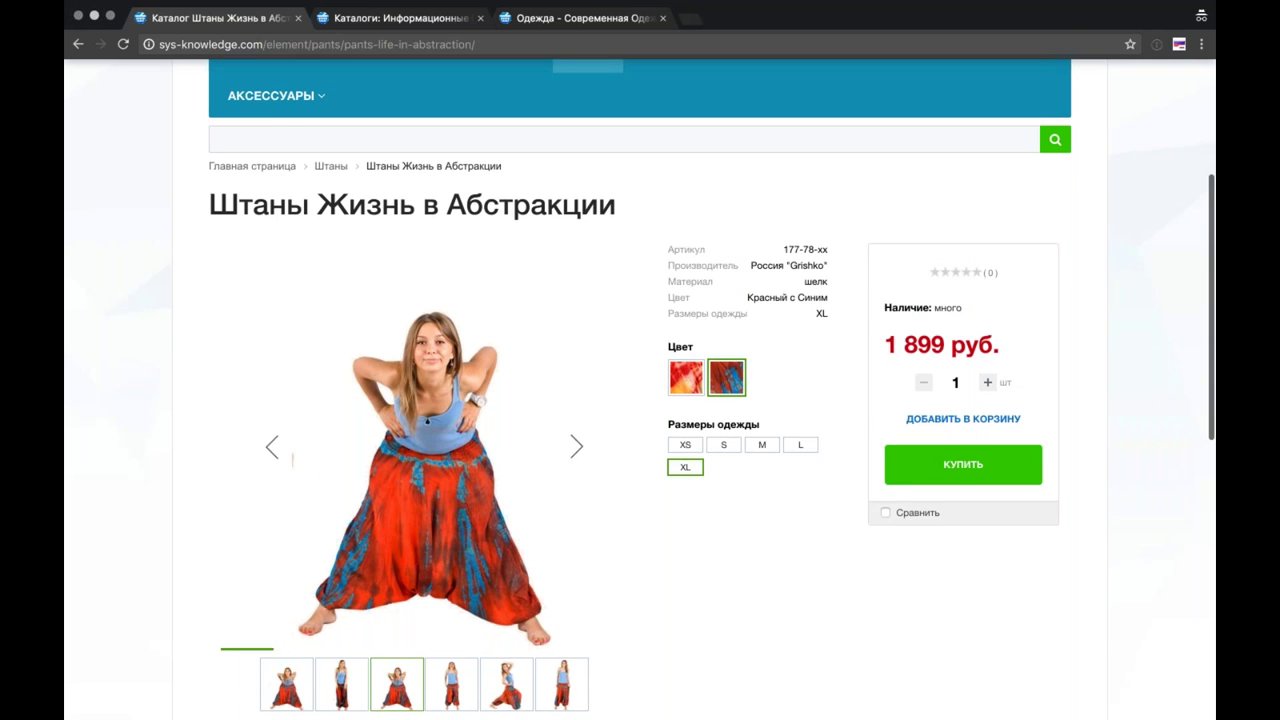
scroll(680, 124, "up", 1)
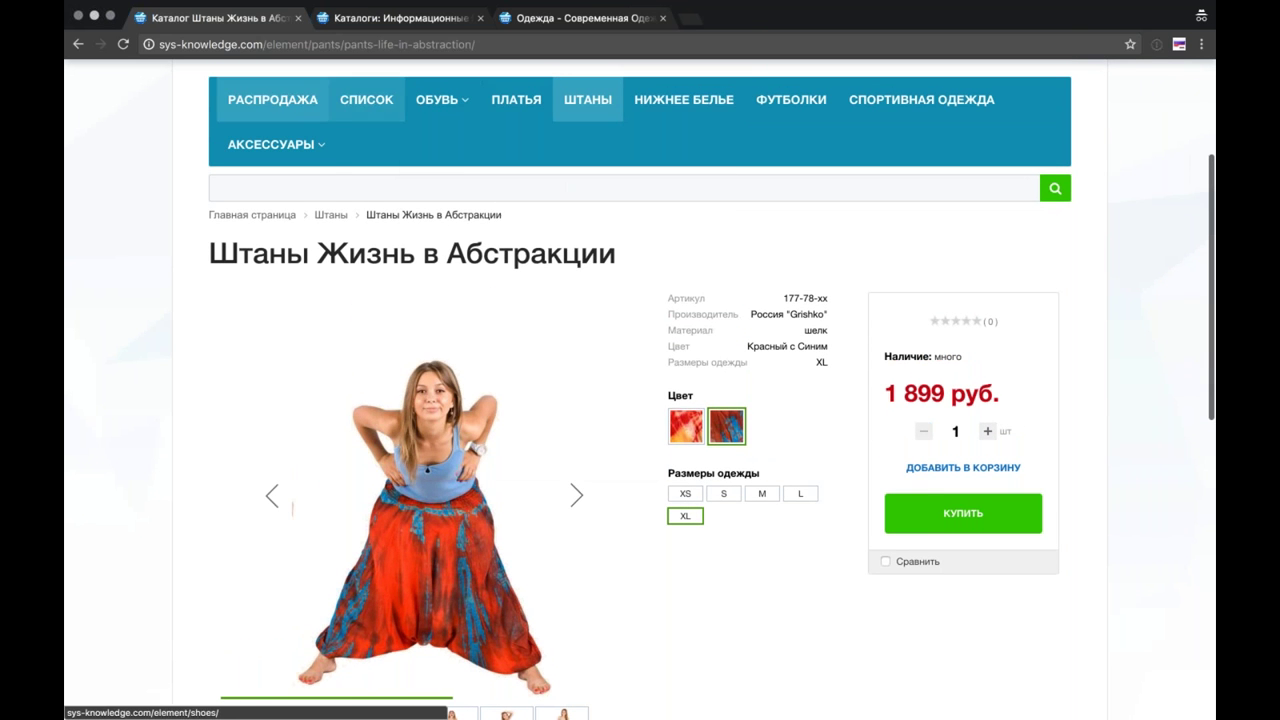
Step: Open the Аксессуары catalog section and look through its belts
left_click(272, 144)
scroll(462, 383, "down", 5)
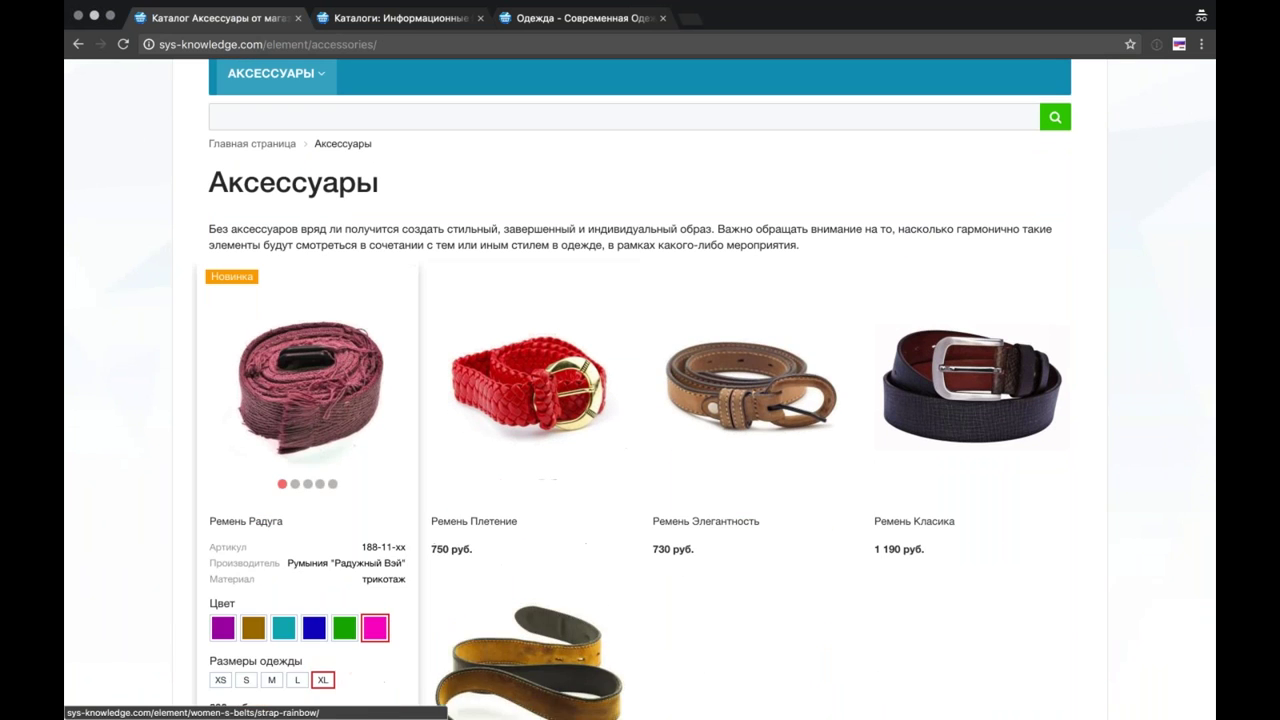
scroll(300, 390, "down", 3)
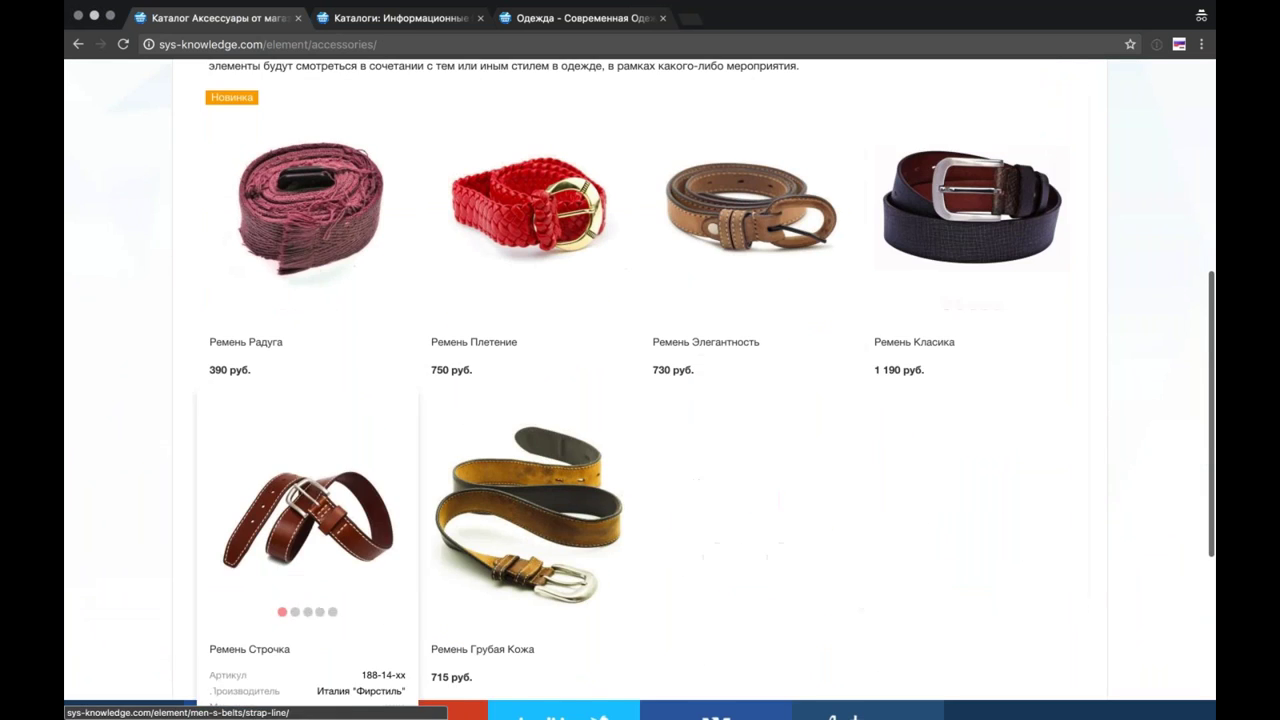
scroll(520, 480, "up", 8)
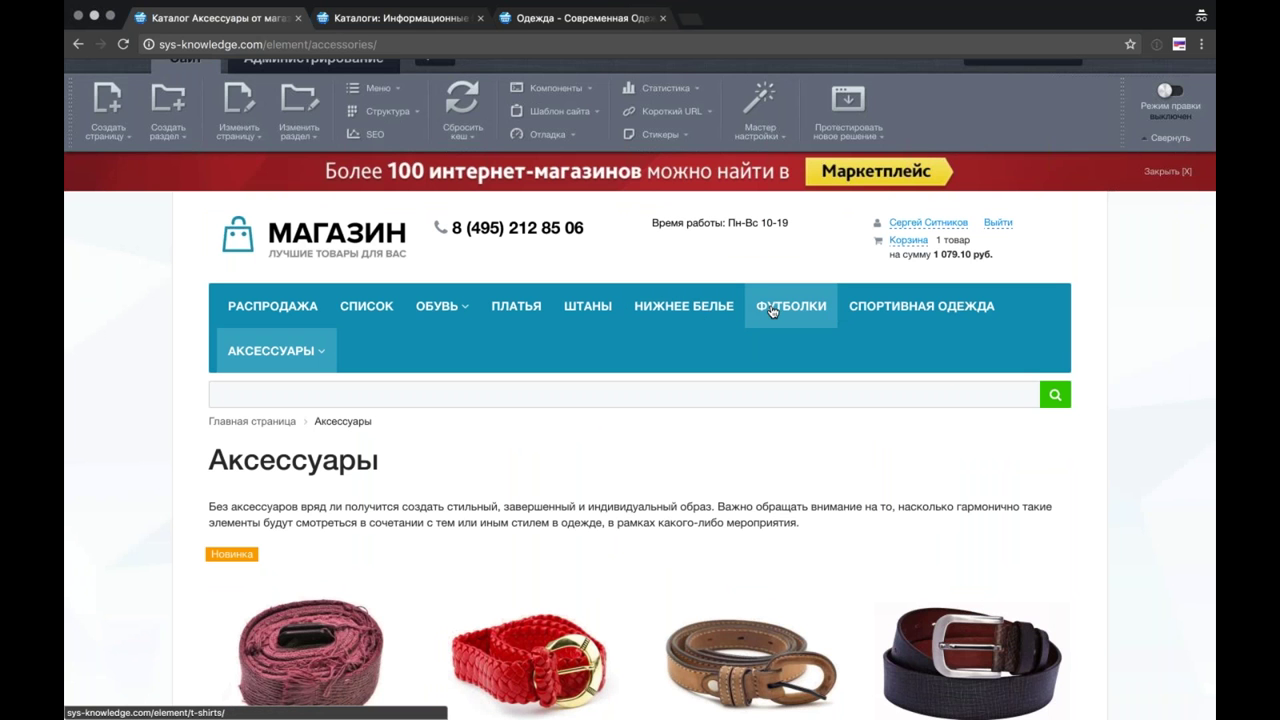
Step: Open Футболка Женский Соблазн from the Список page and examine its gallery, properties and purchase block
left_click(370, 318)
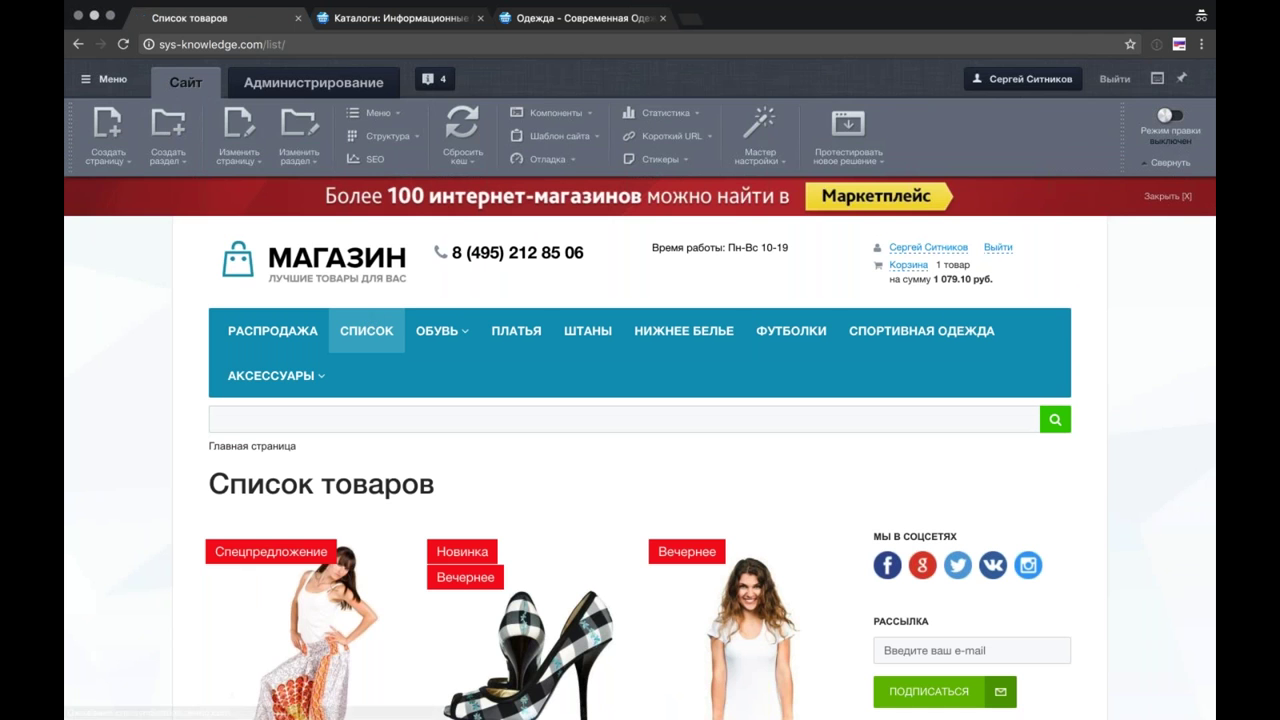
scroll(640, 400, "down", 1)
scroll(640, 400, "down", 3)
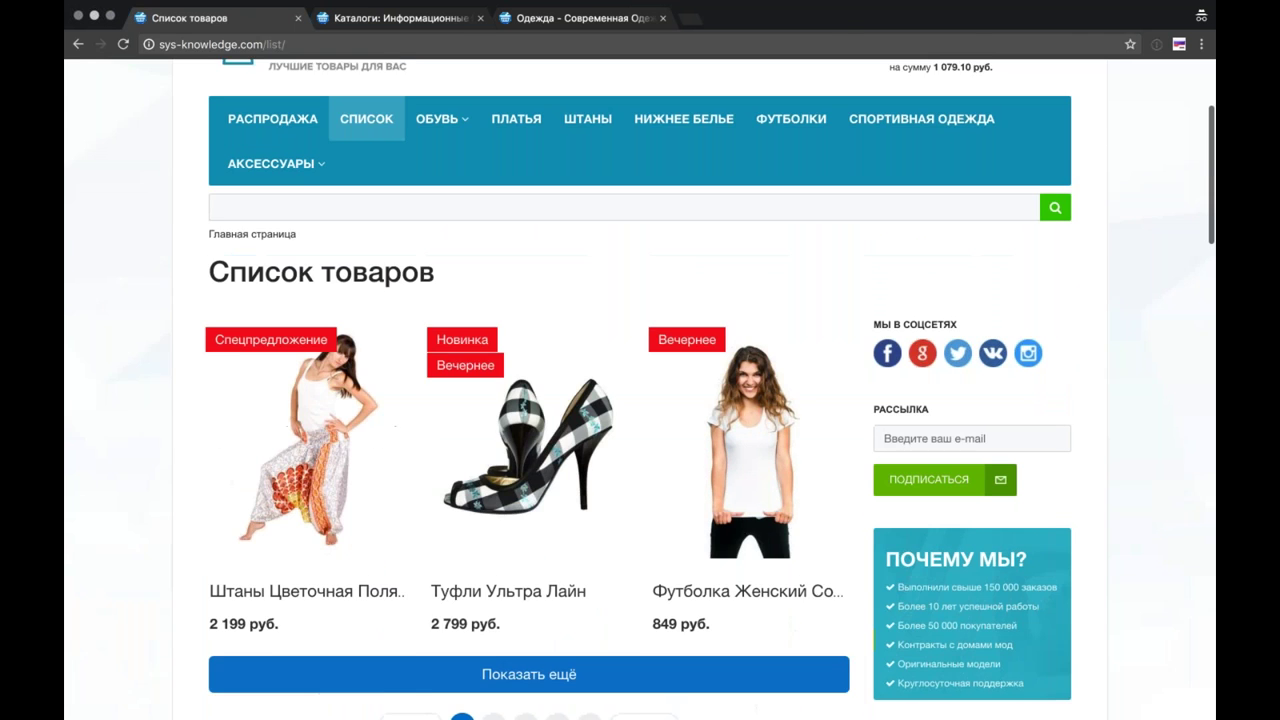
left_click(815, 425)
scroll(815, 425, "down", 5)
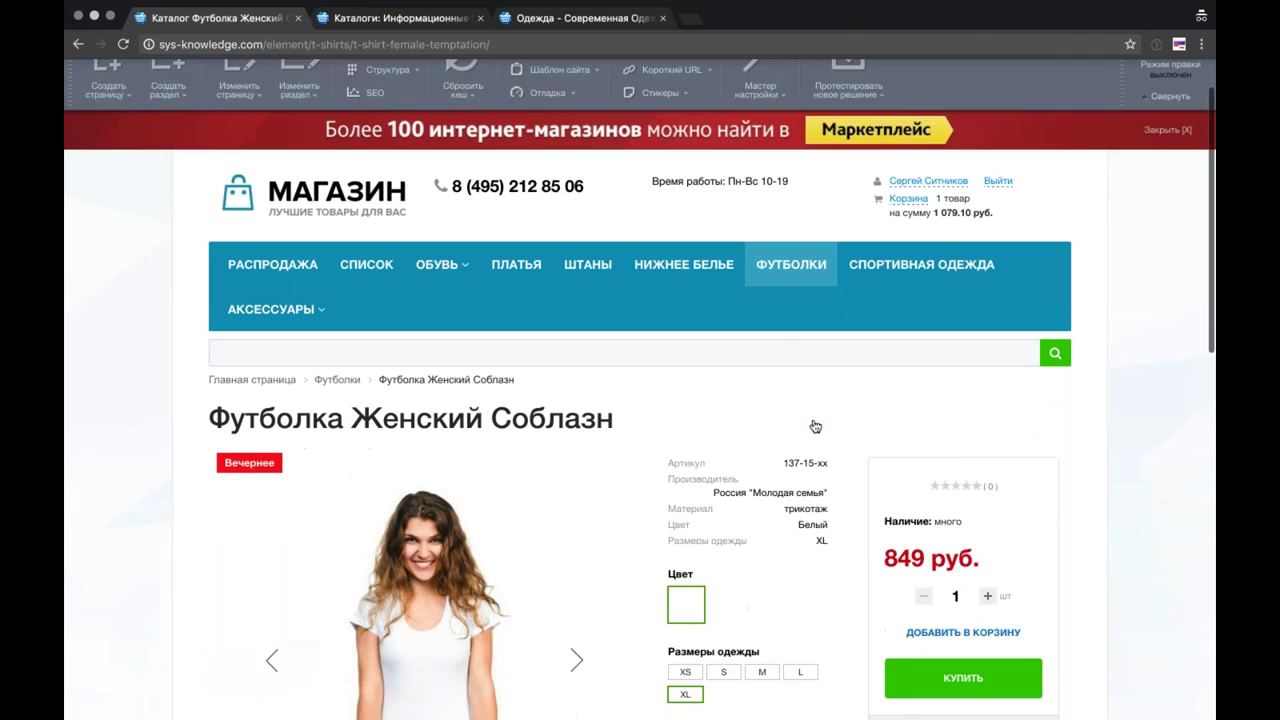
scroll(815, 425, "down", 2)
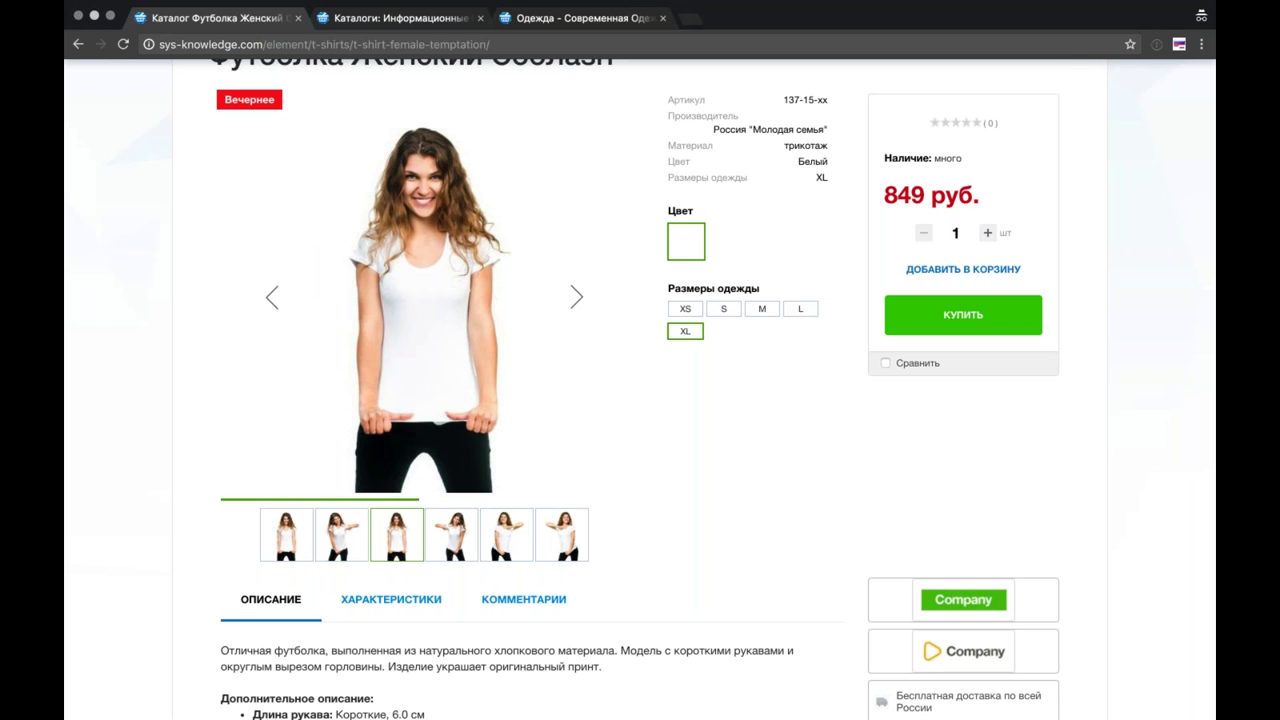
scroll(640, 390, "up", 3)
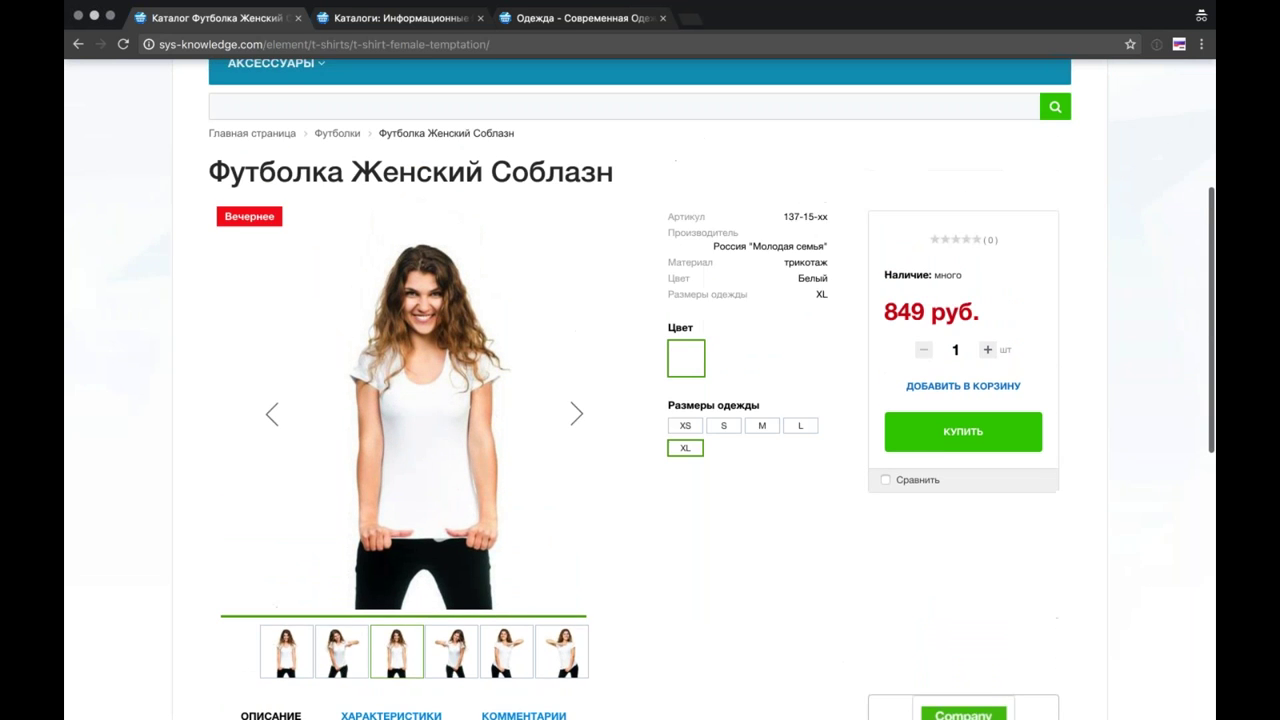
scroll(640, 390, "up", 3)
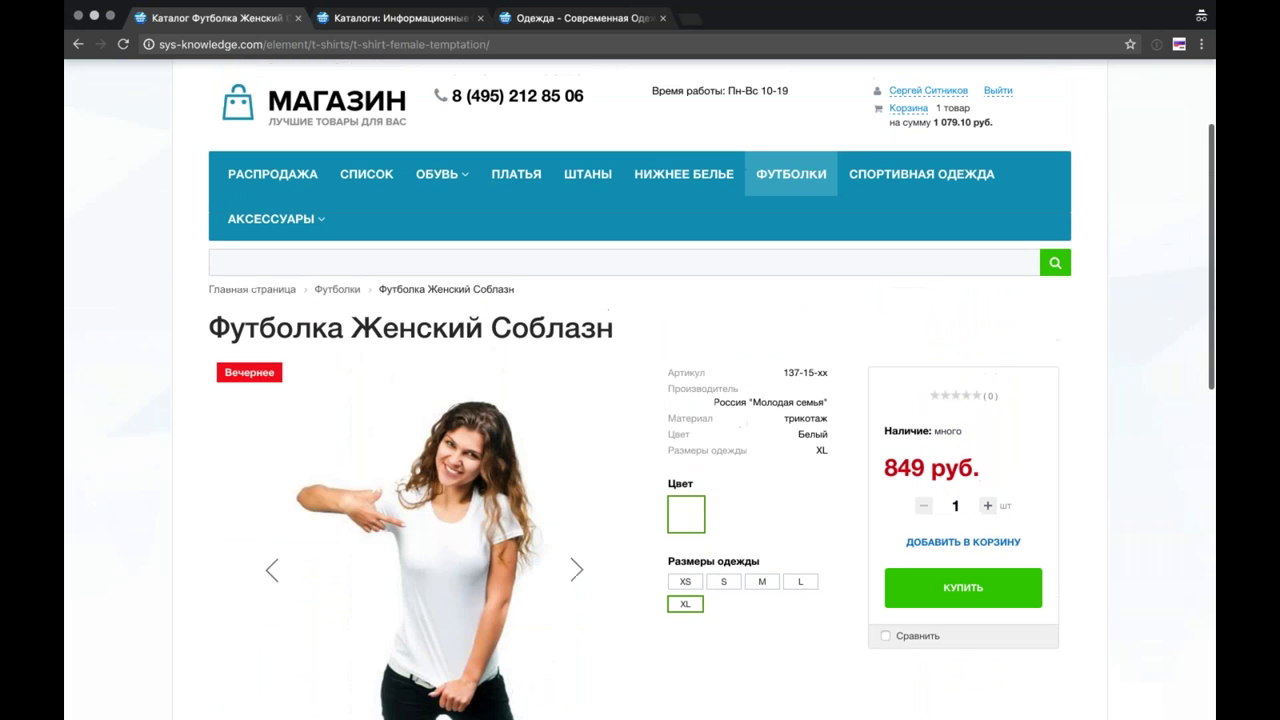
Step: Open the Распродажа page, look through its product layout, and reload the page to view it again
left_click(298, 173)
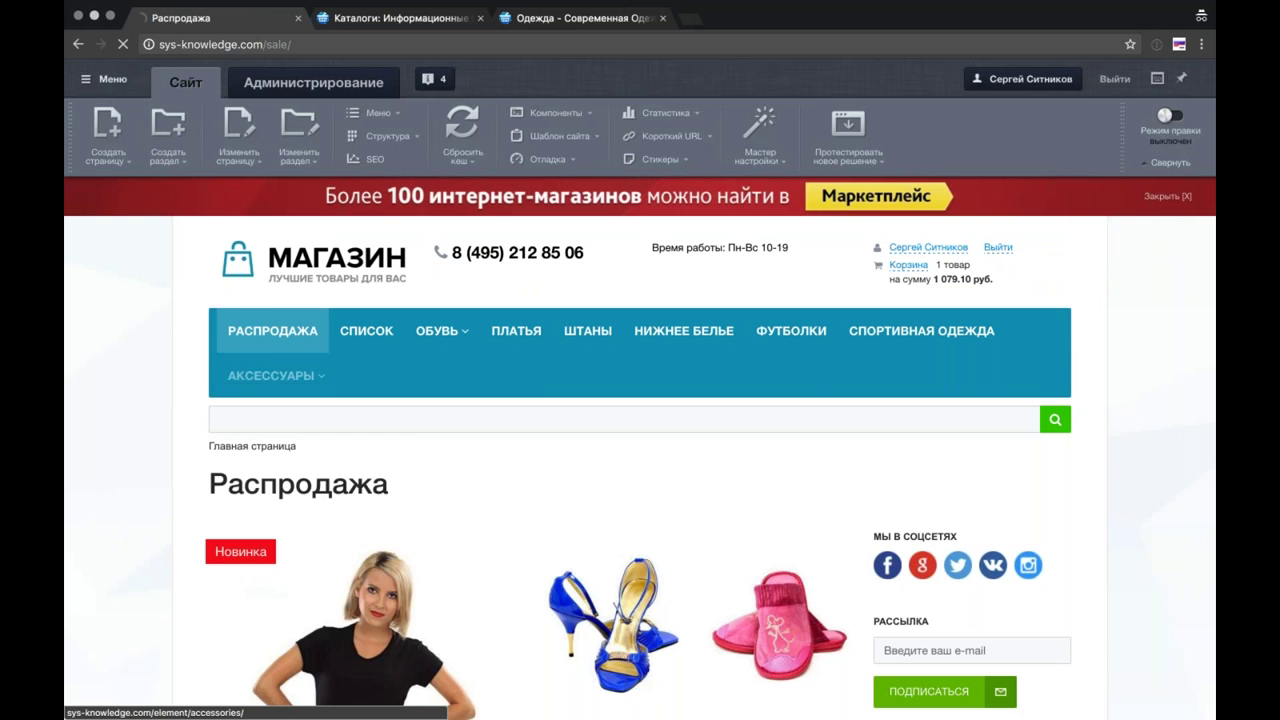
mouse_move(272, 376)
scroll(300, 420, "down", 5)
scroll(400, 400, "down", 4)
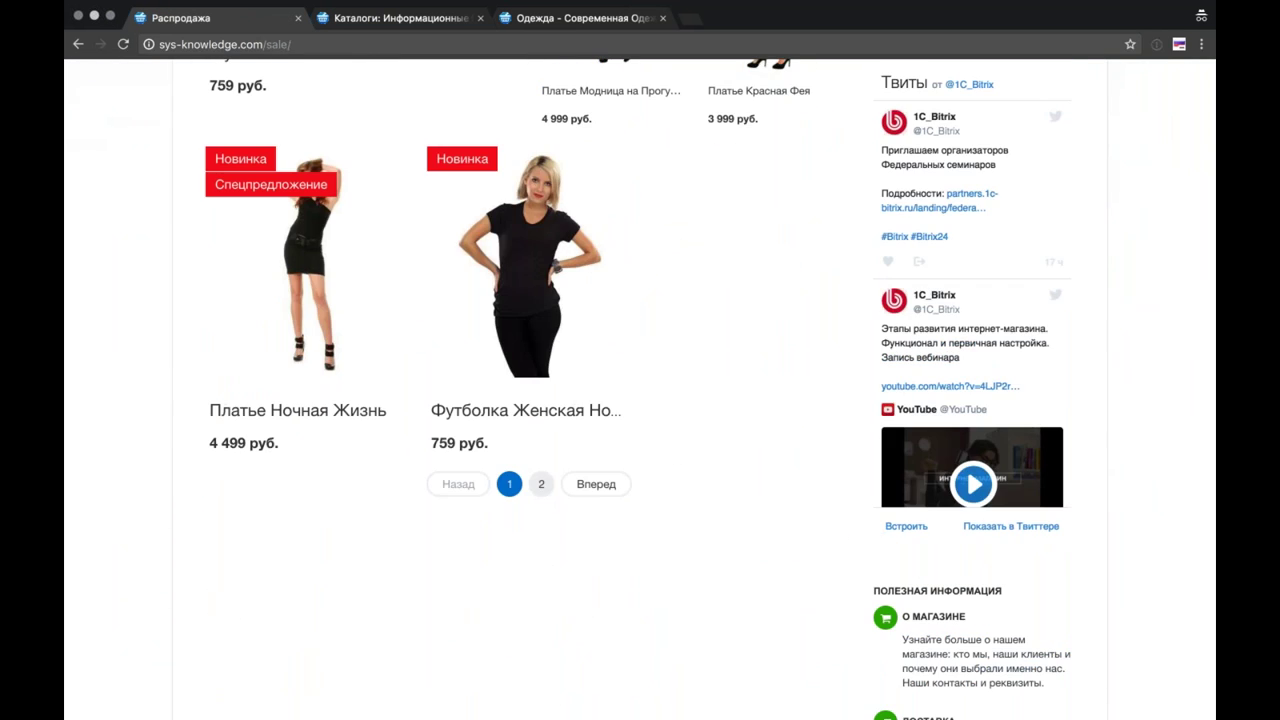
left_click(123, 44)
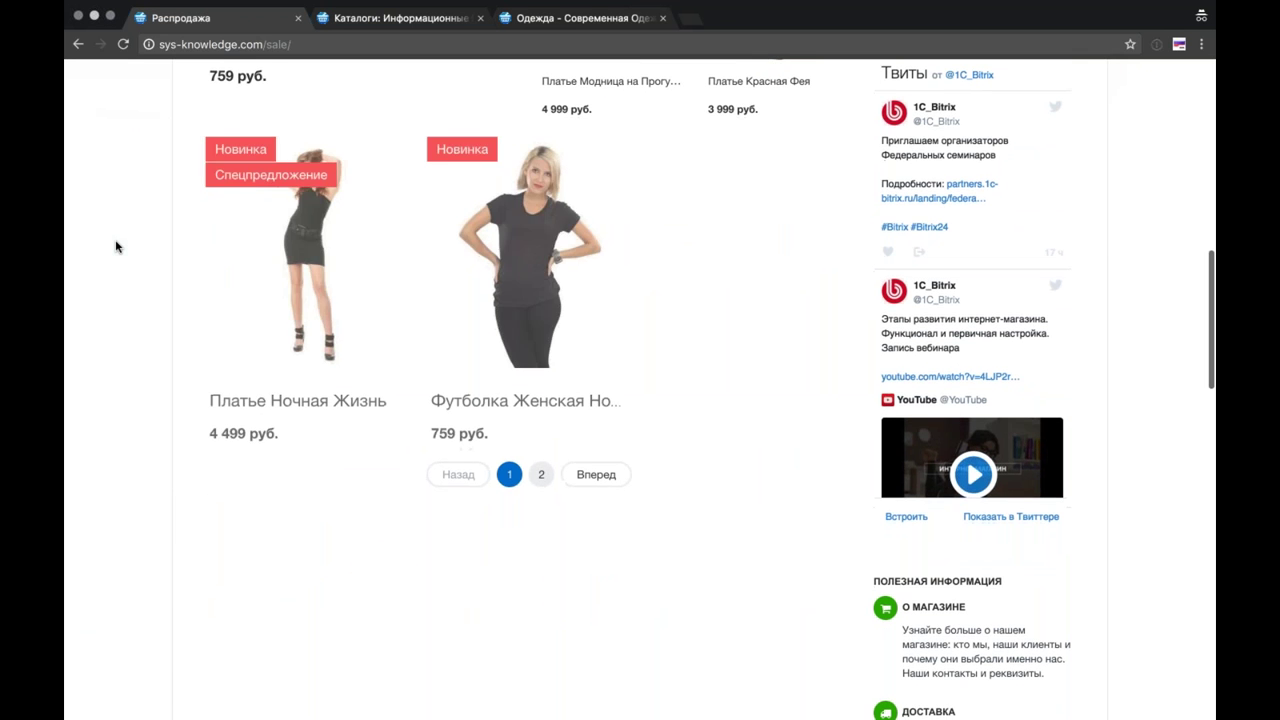
scroll(116, 247, "up", 3)
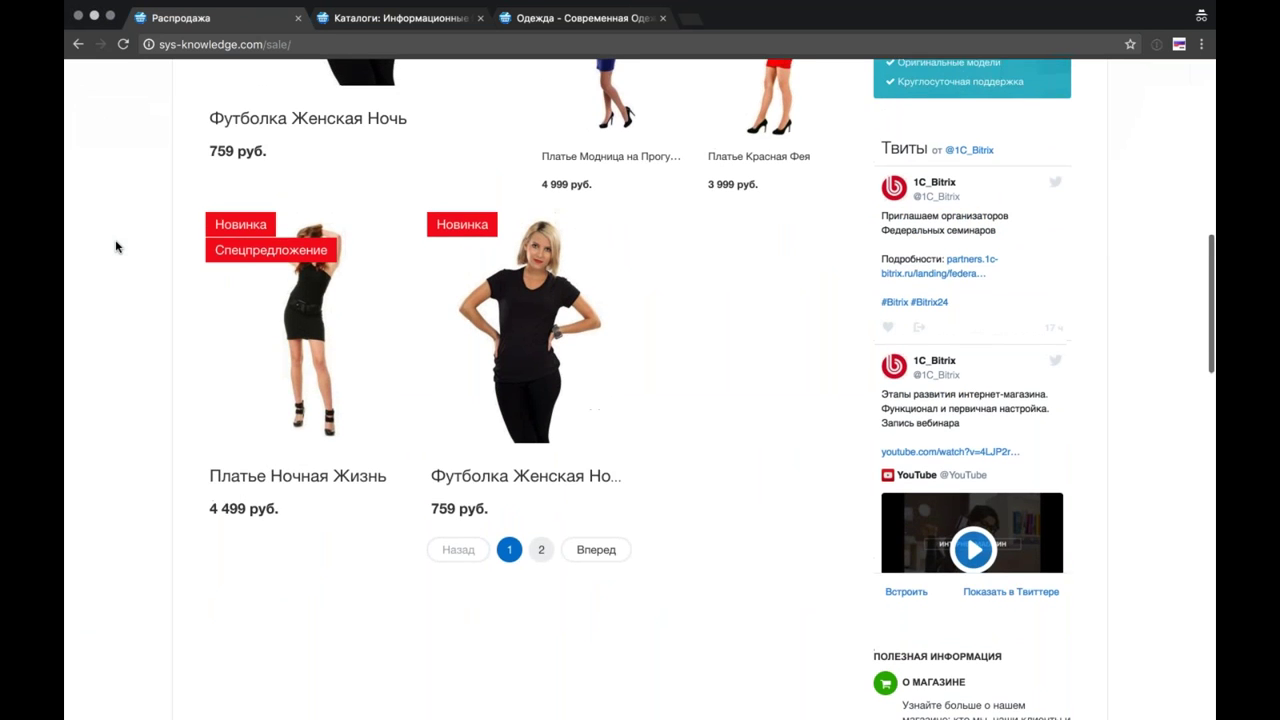
key("super+r")
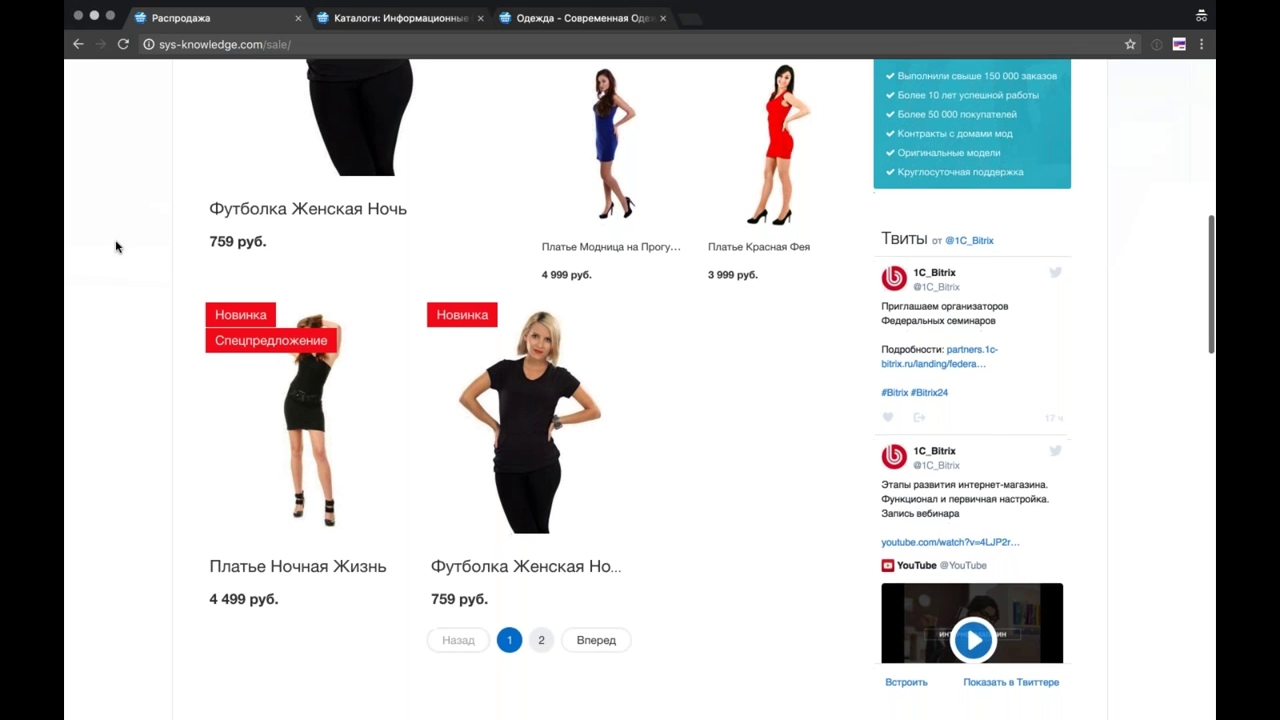
scroll(116, 247, "up", 5)
scroll(116, 247, "up", 3)
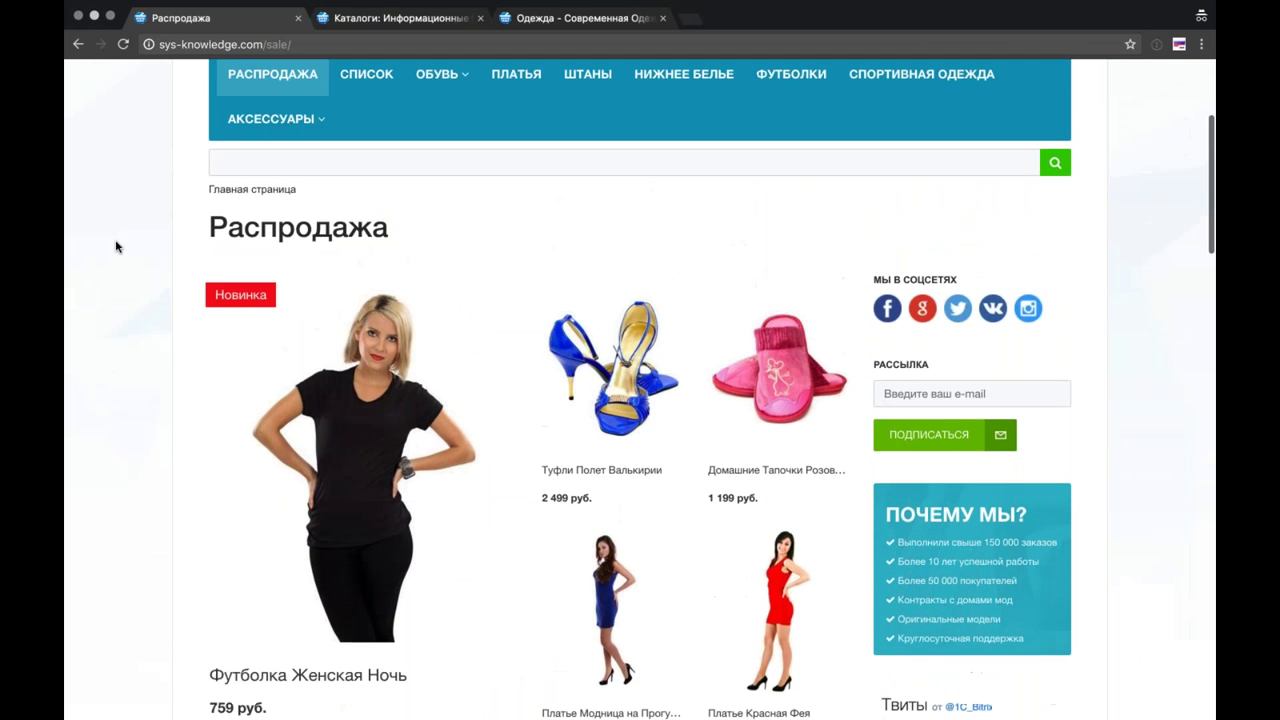
Step: Load more products in the Список page's product list and open Туфли Ультра Лайн from it
left_click(360, 120)
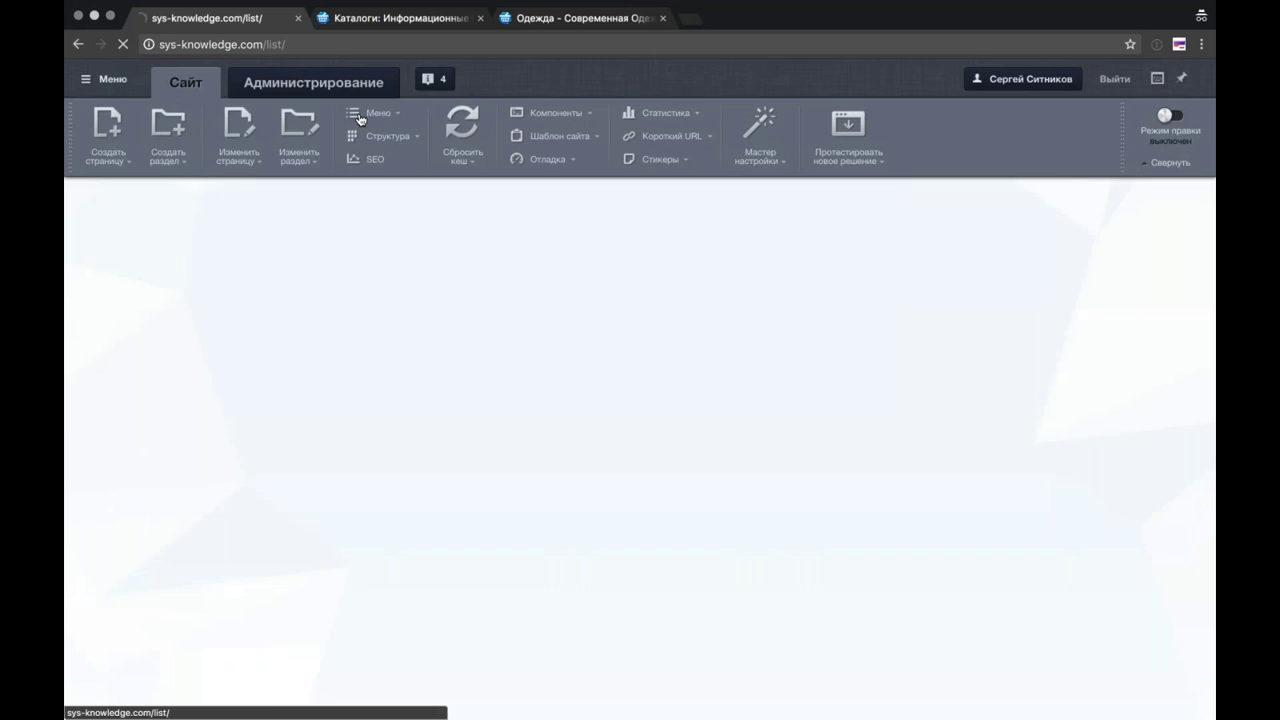
scroll(360, 120, "down", 1)
scroll(640, 400, "down", 6)
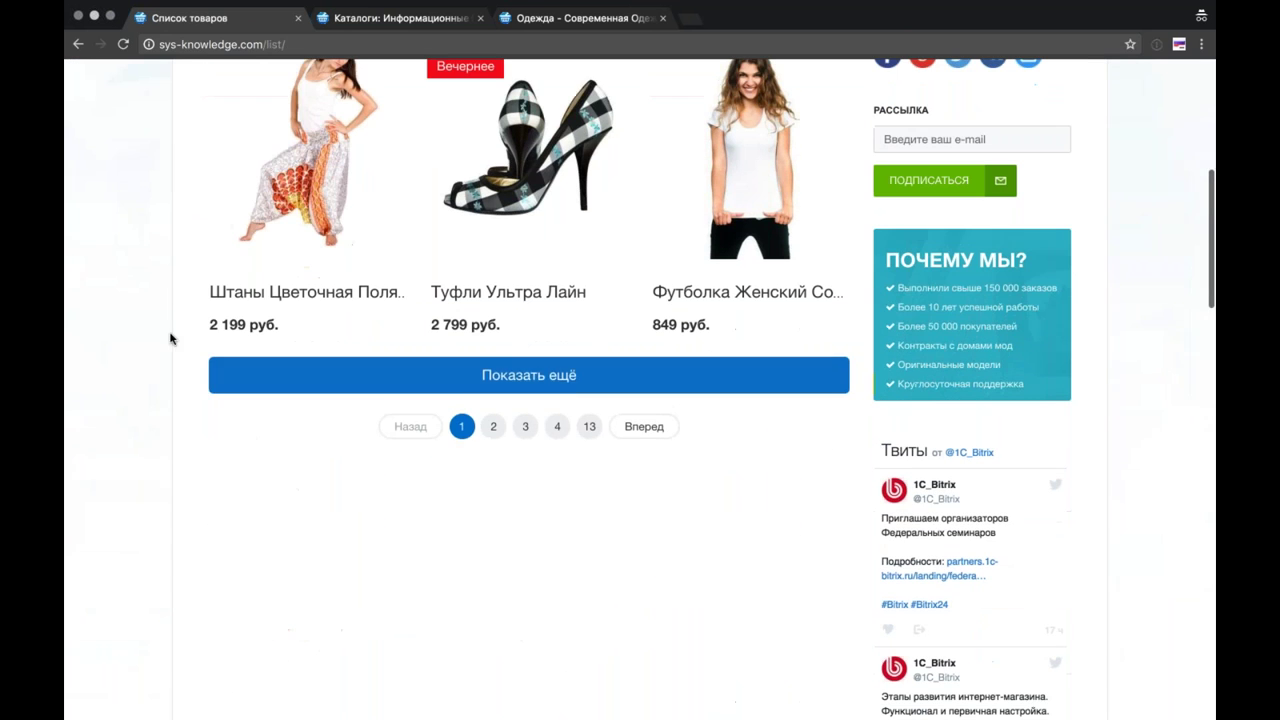
left_click(529, 374)
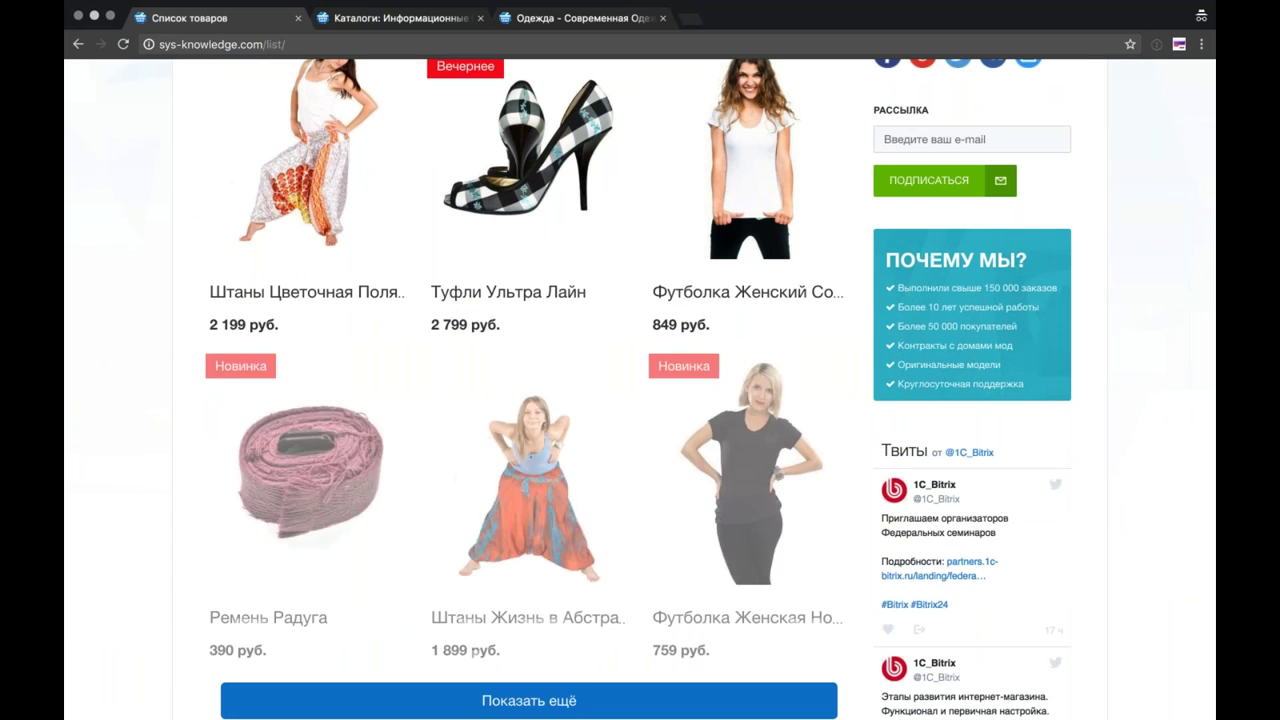
scroll(184, 320, "up", 4)
scroll(184, 320, "up", 3)
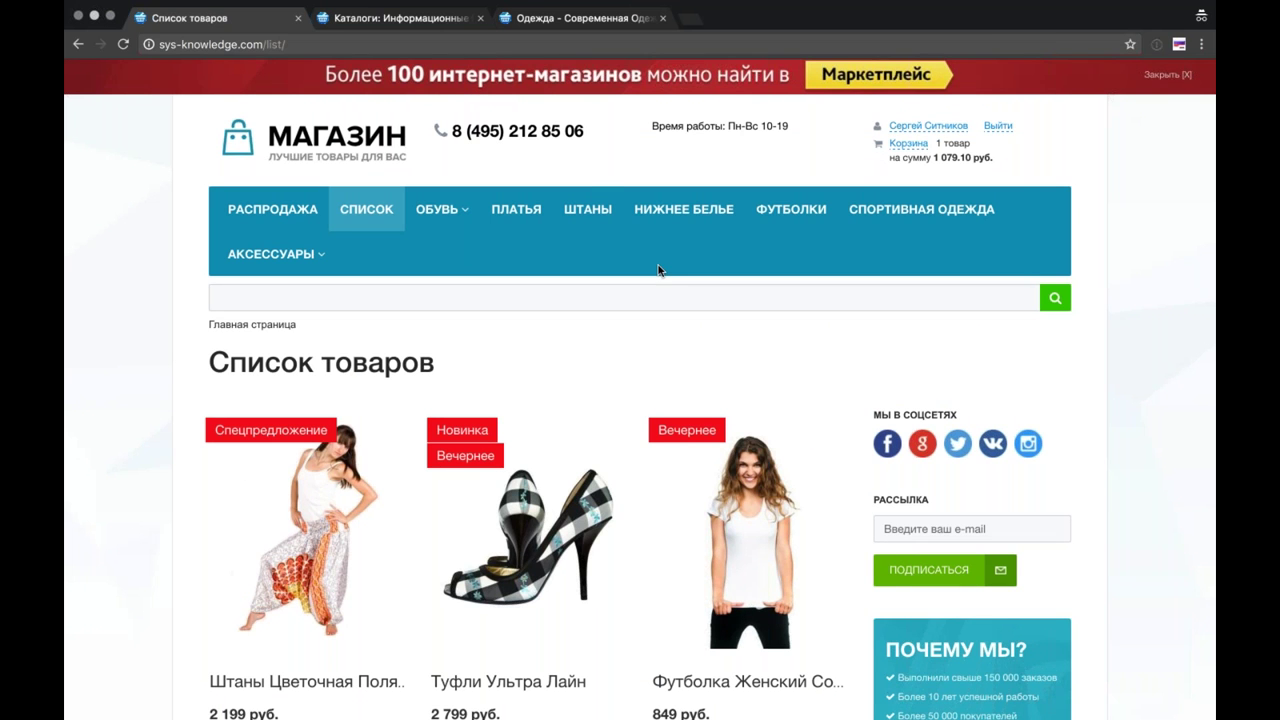
left_click(534, 492)
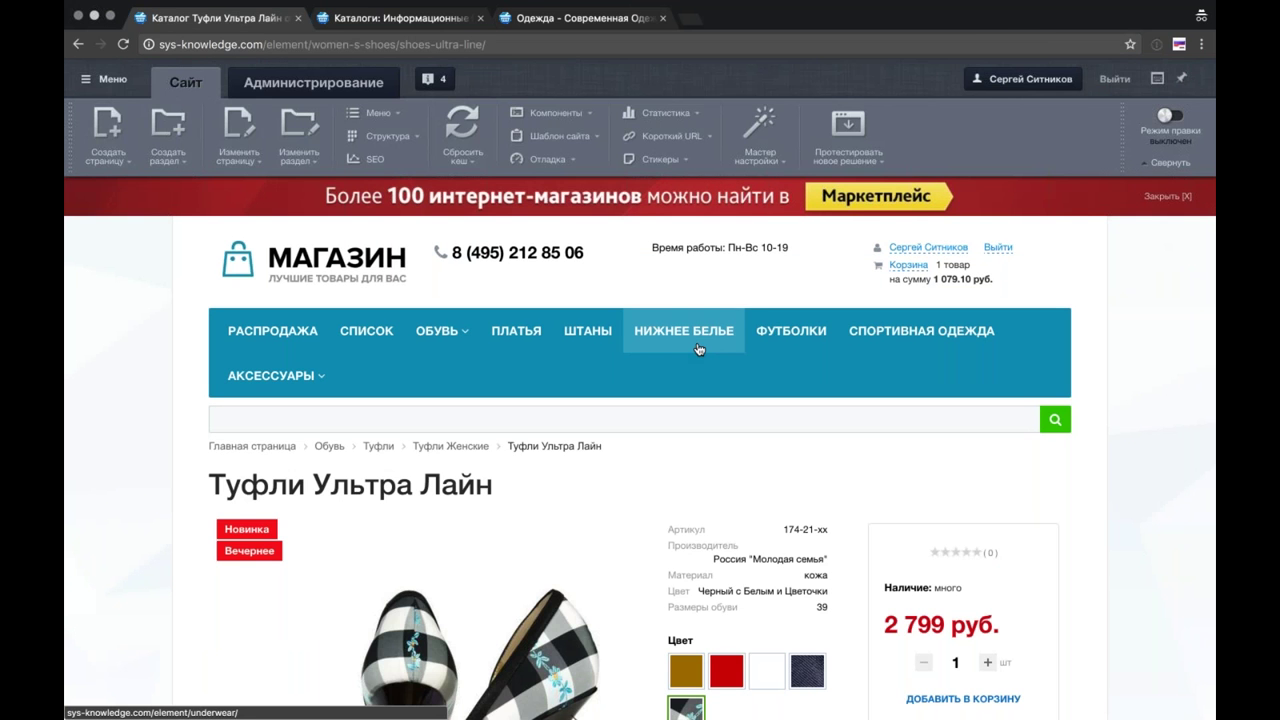
Step: Open Штаны Цветочная Поляна from the Штаны section and choose its purple colour offer
left_click(586, 334)
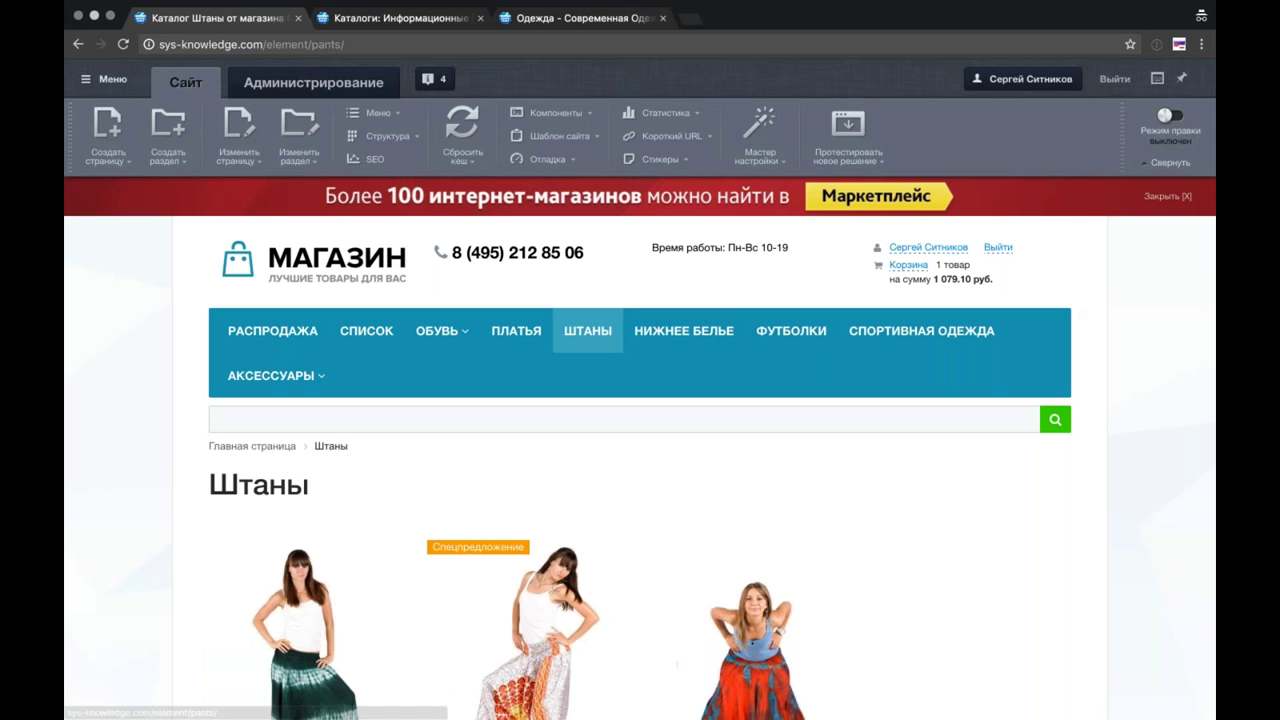
left_click(536, 590)
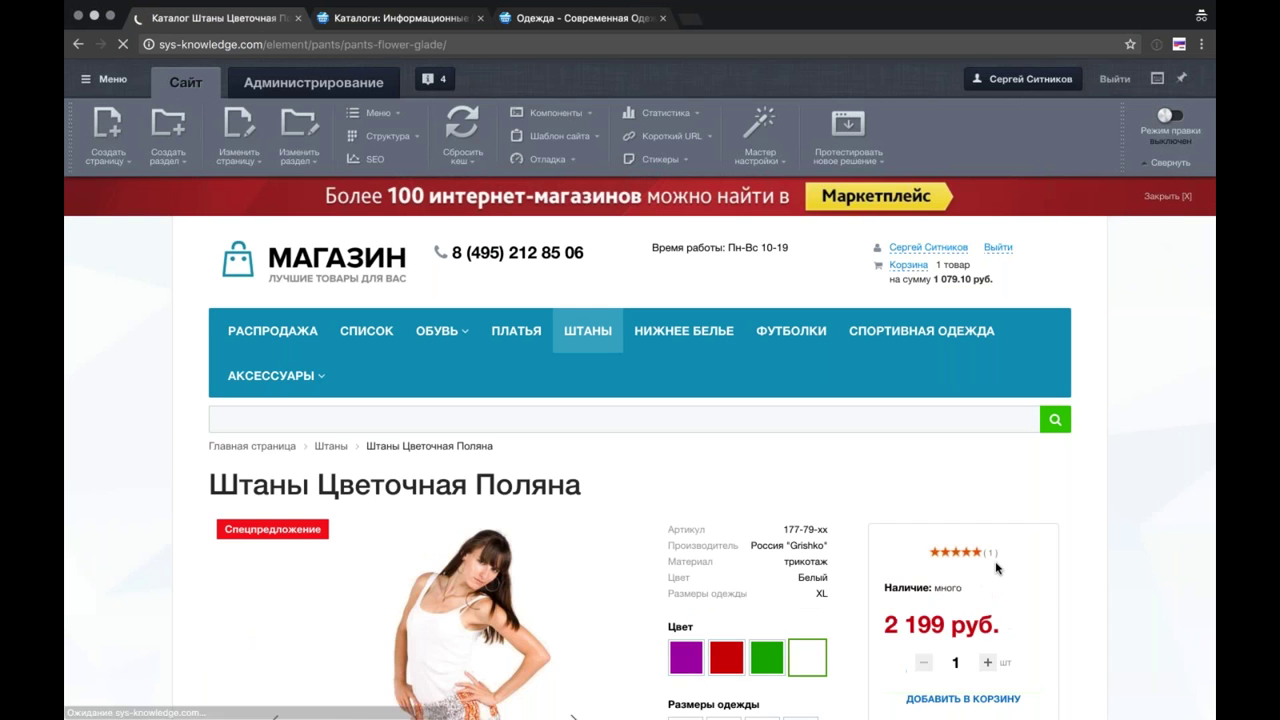
scroll(536, 590, "down", 5)
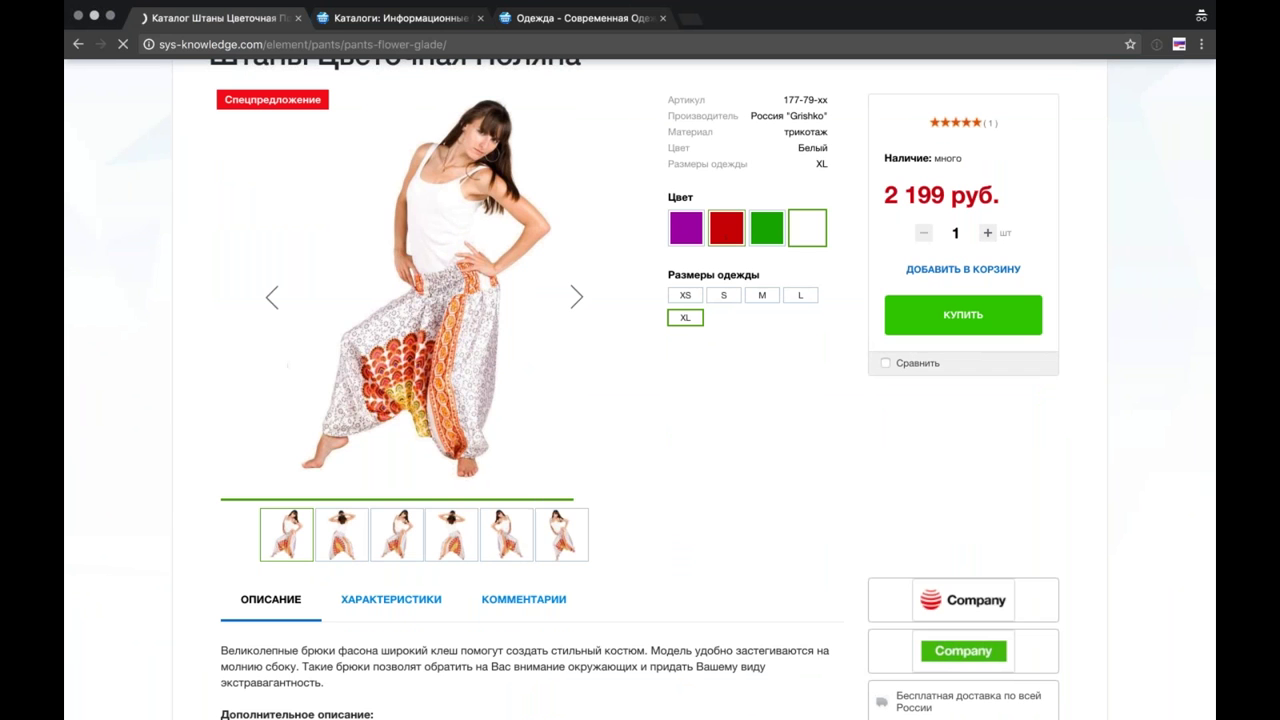
left_click(686, 228)
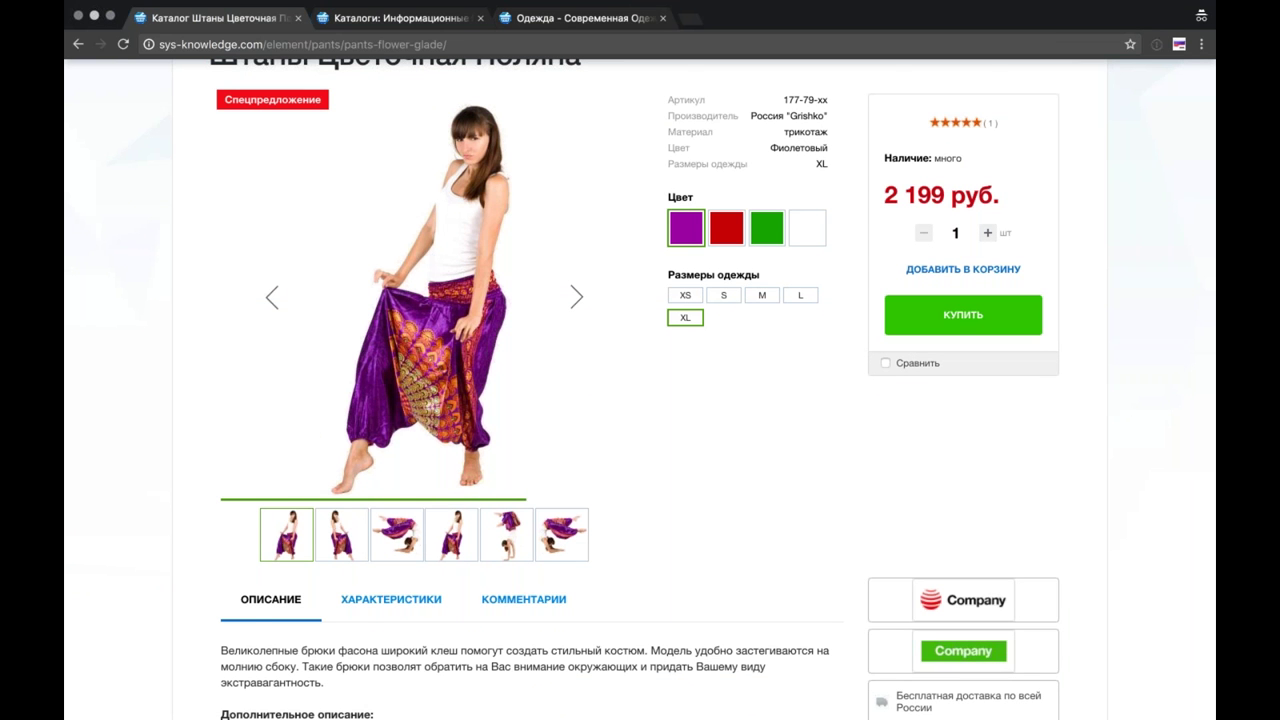
scroll(285, 293, "down", 2)
scroll(285, 293, "up", 6)
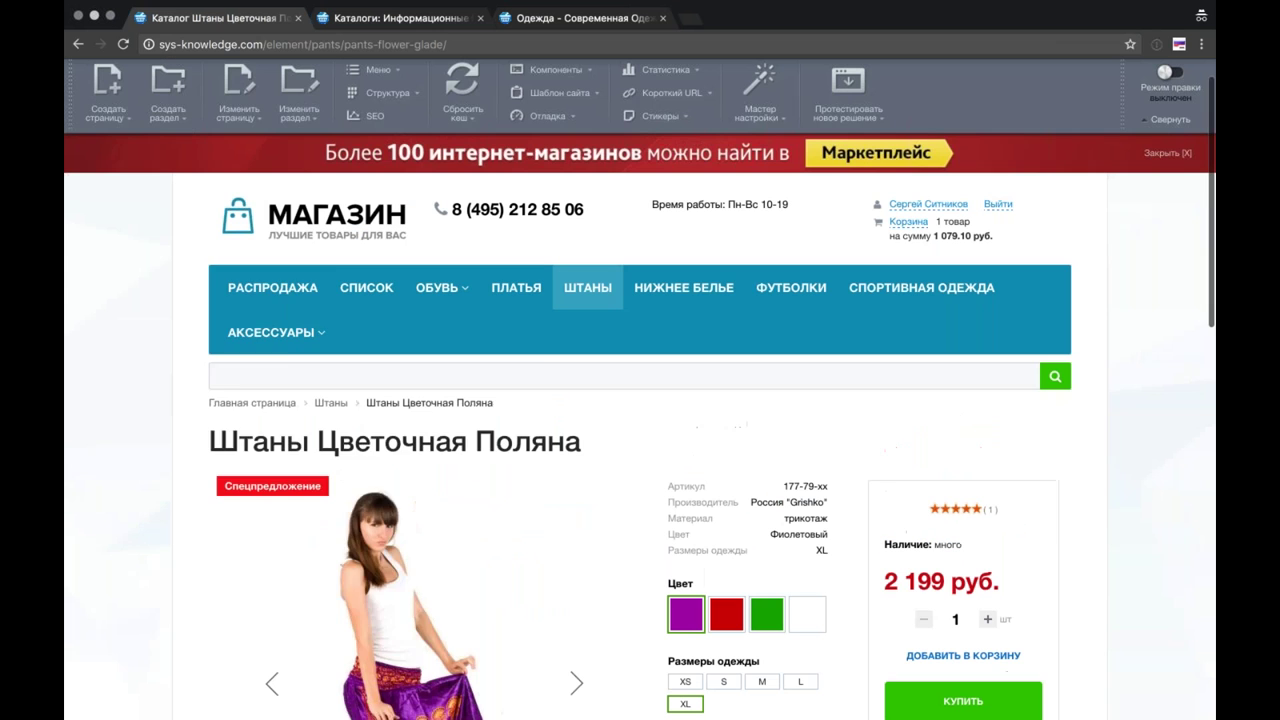
Step: Open the Распродажа page in a new tab and bring up its bitrix:catalog.section component parameters in a maximized window
right_click(285, 293)
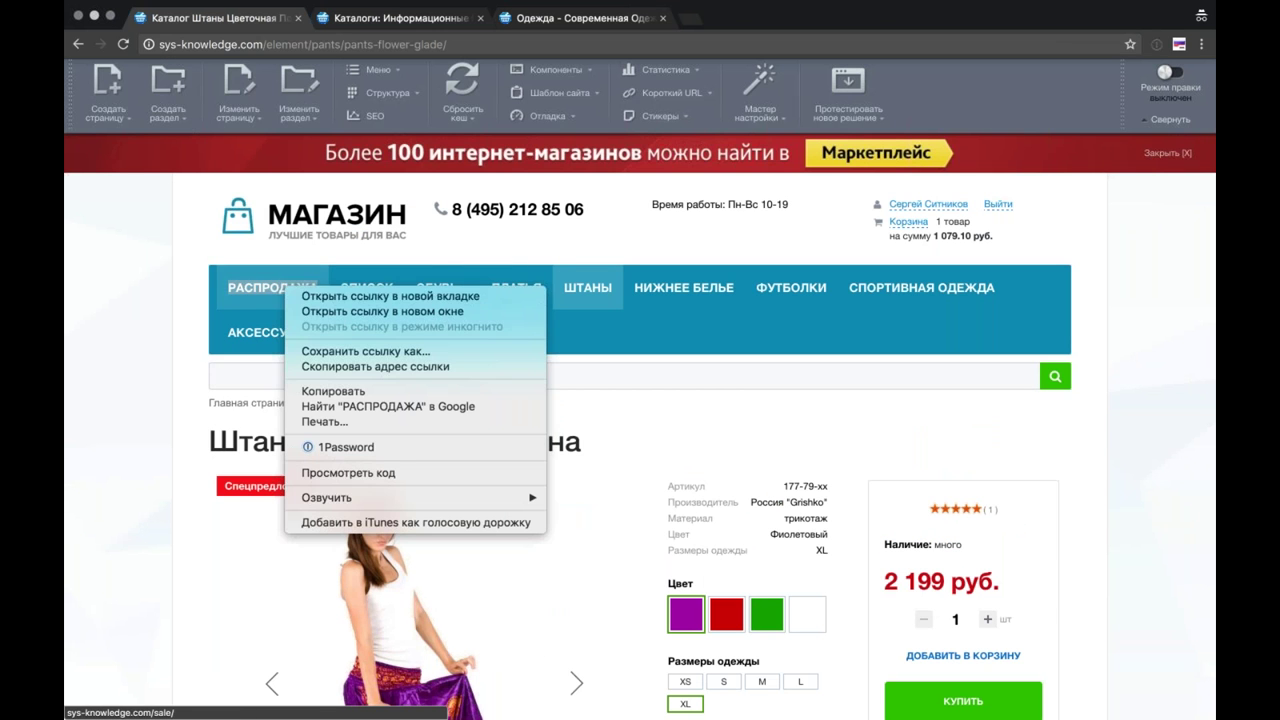
left_click(410, 93)
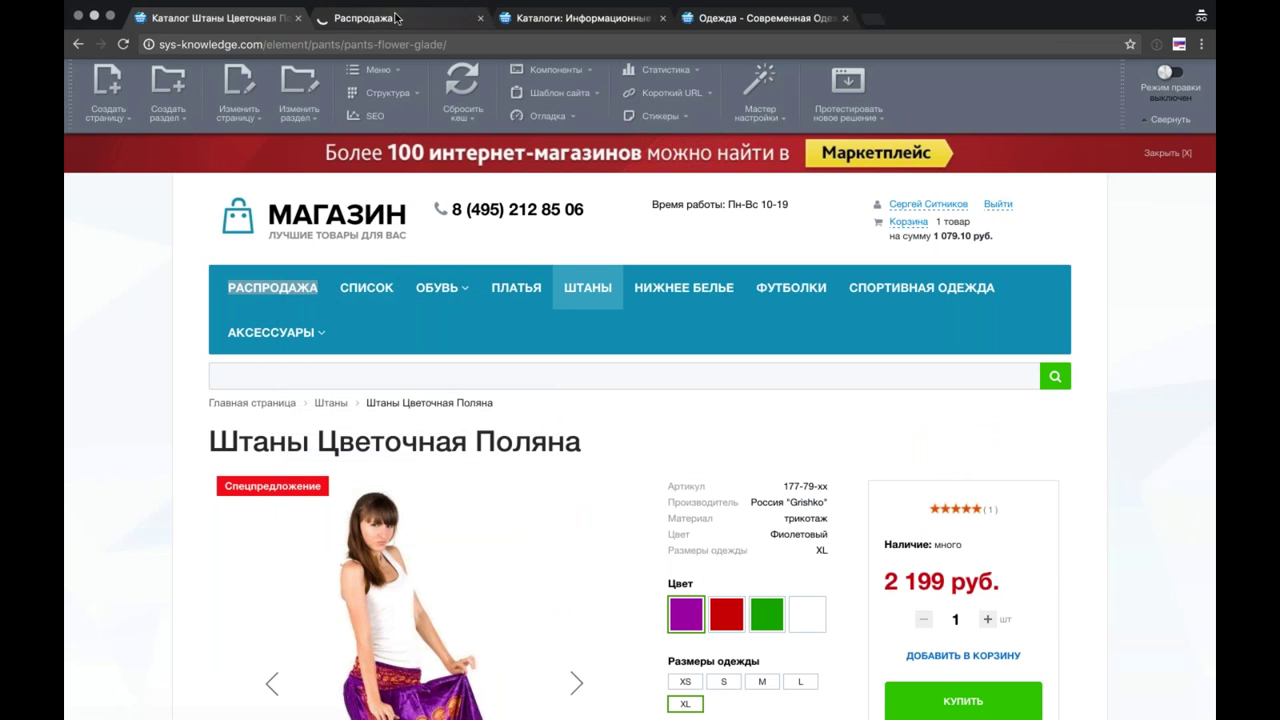
key("ctrl+Tab")
left_click(238, 125)
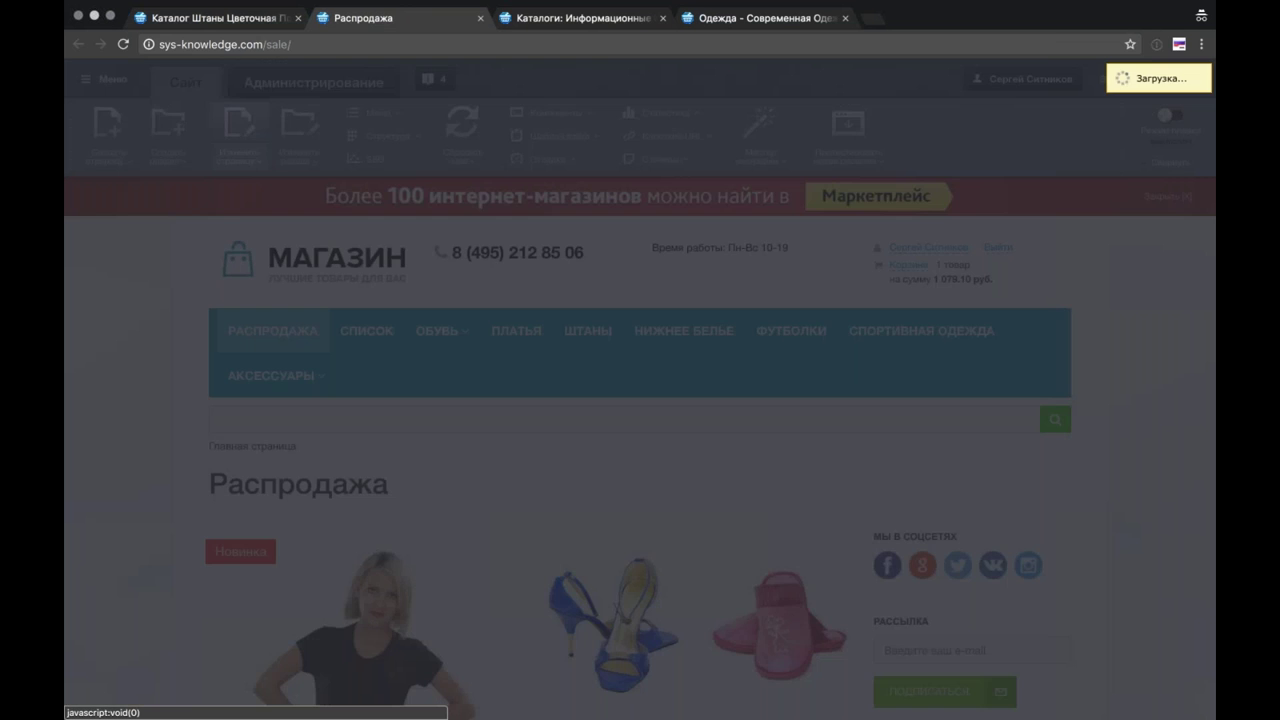
double_click(410, 258)
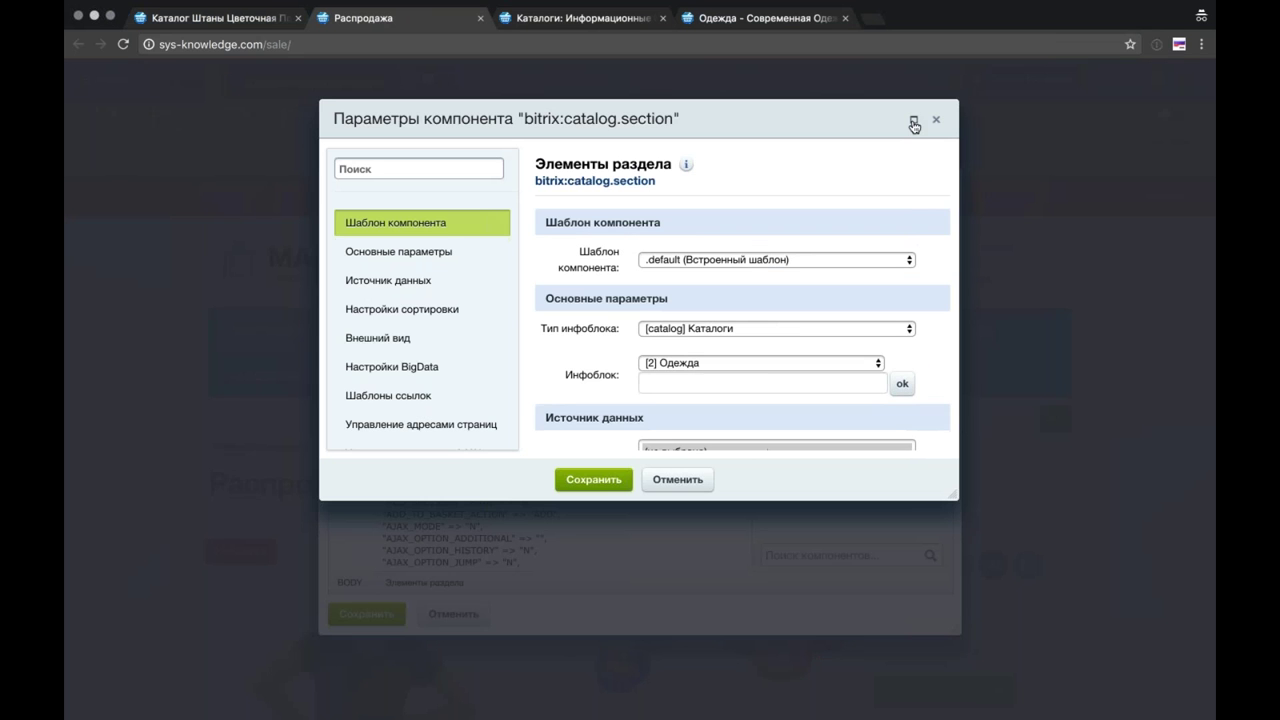
left_click(913, 122)
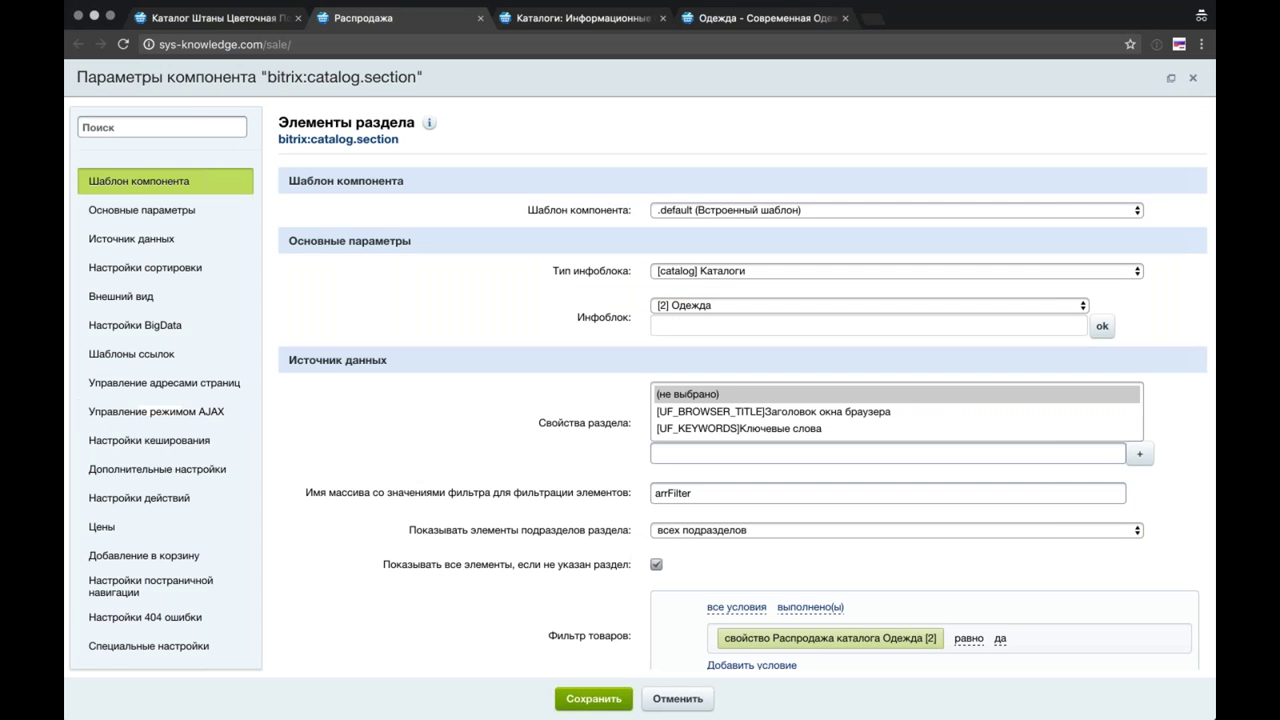
Step: Review the recommendation types in the component's BigData settings, then close the parameters and the page editor without saving
left_click(135, 325)
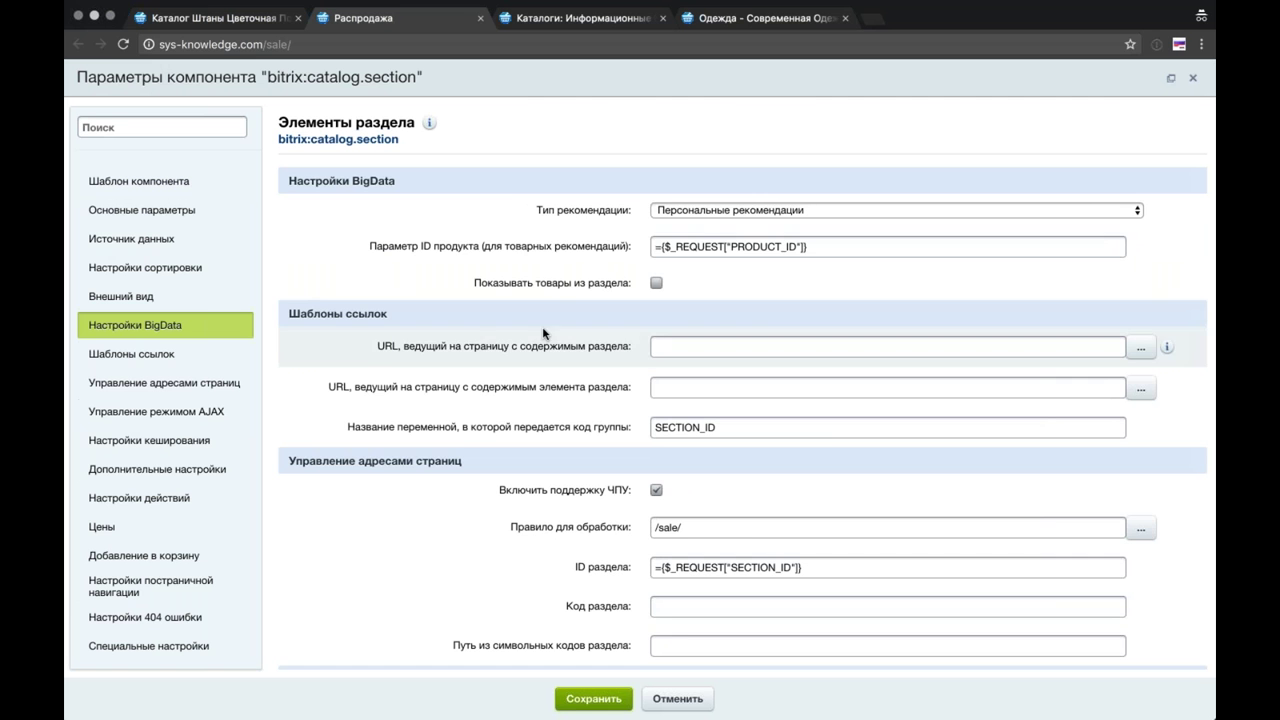
left_click(851, 210)
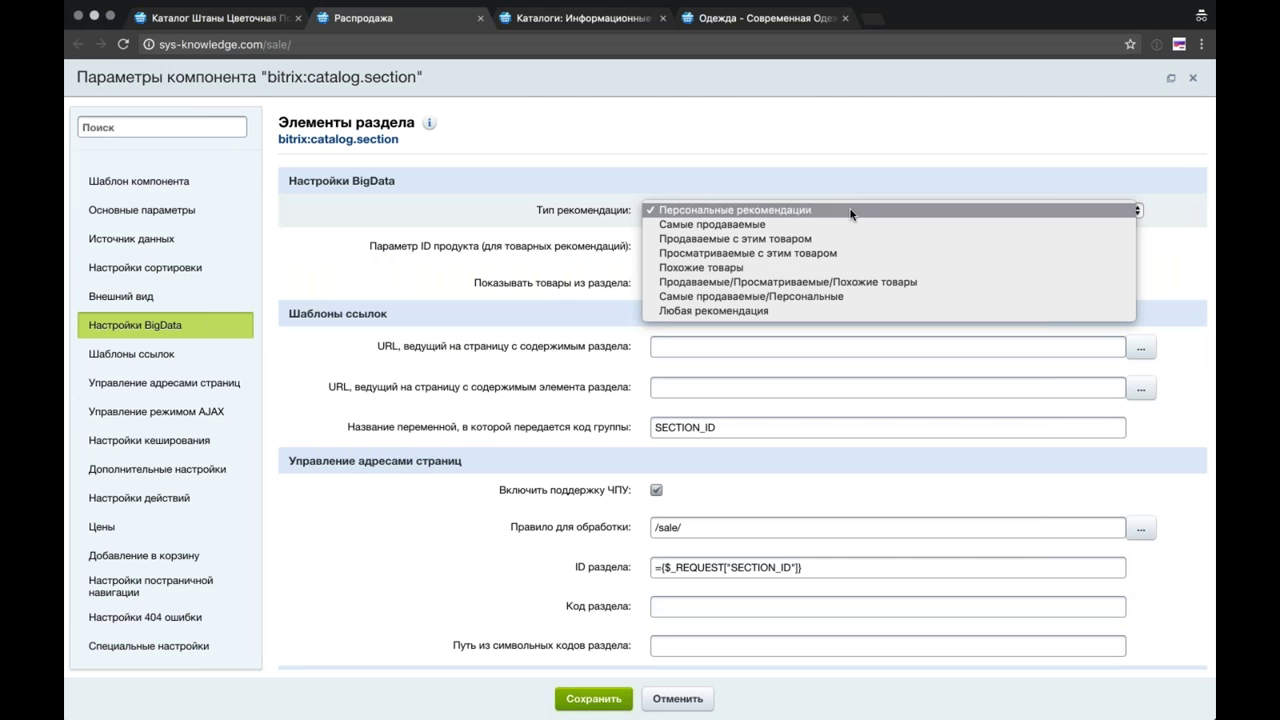
left_click(851, 210)
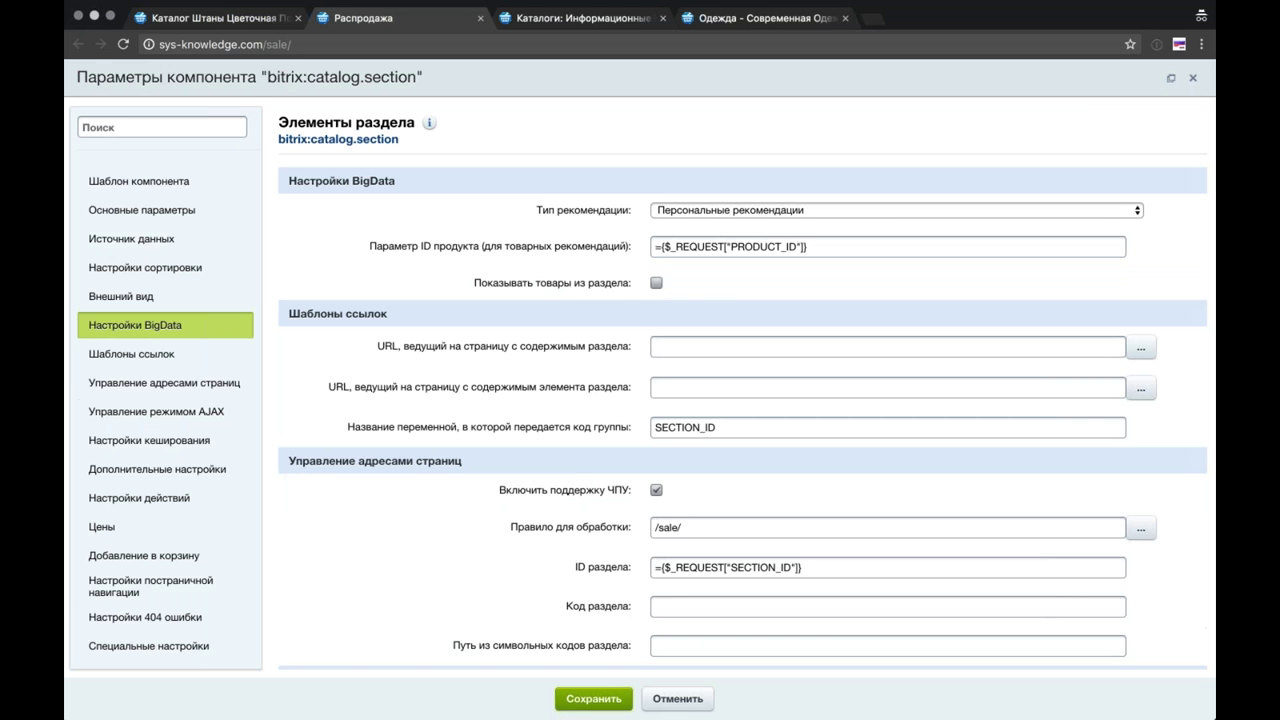
left_click(678, 700)
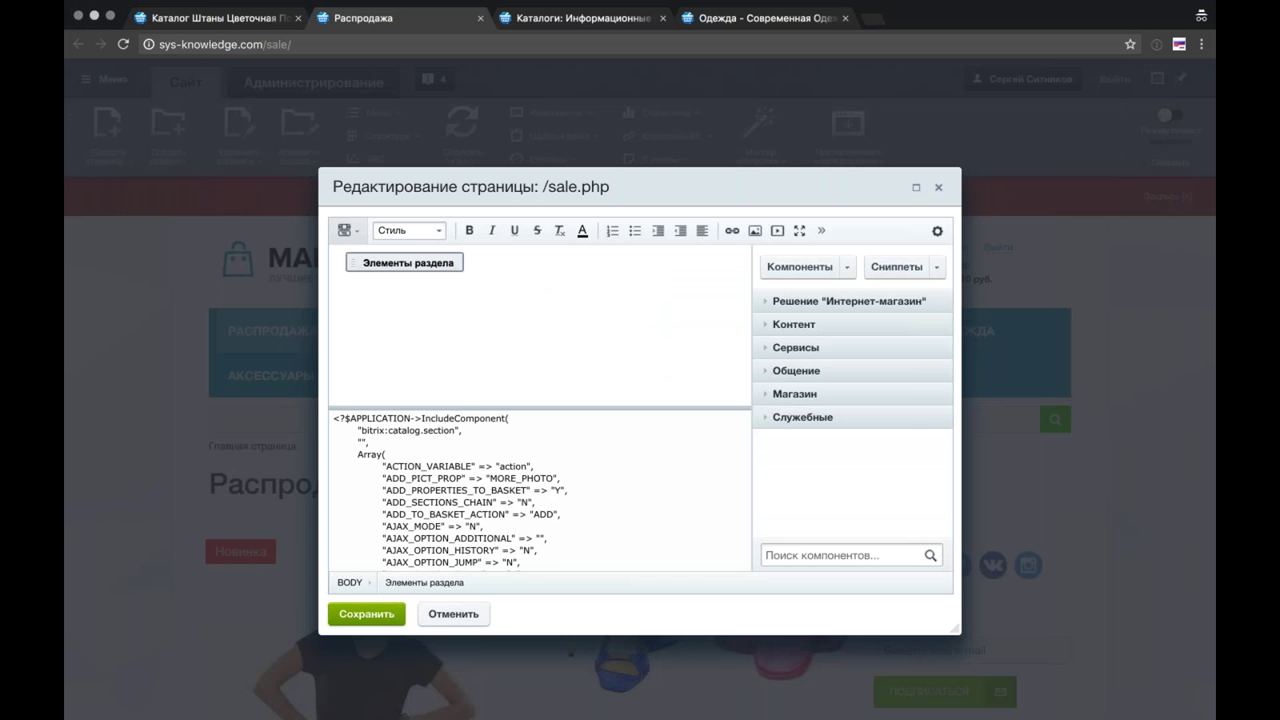
left_click(454, 614)
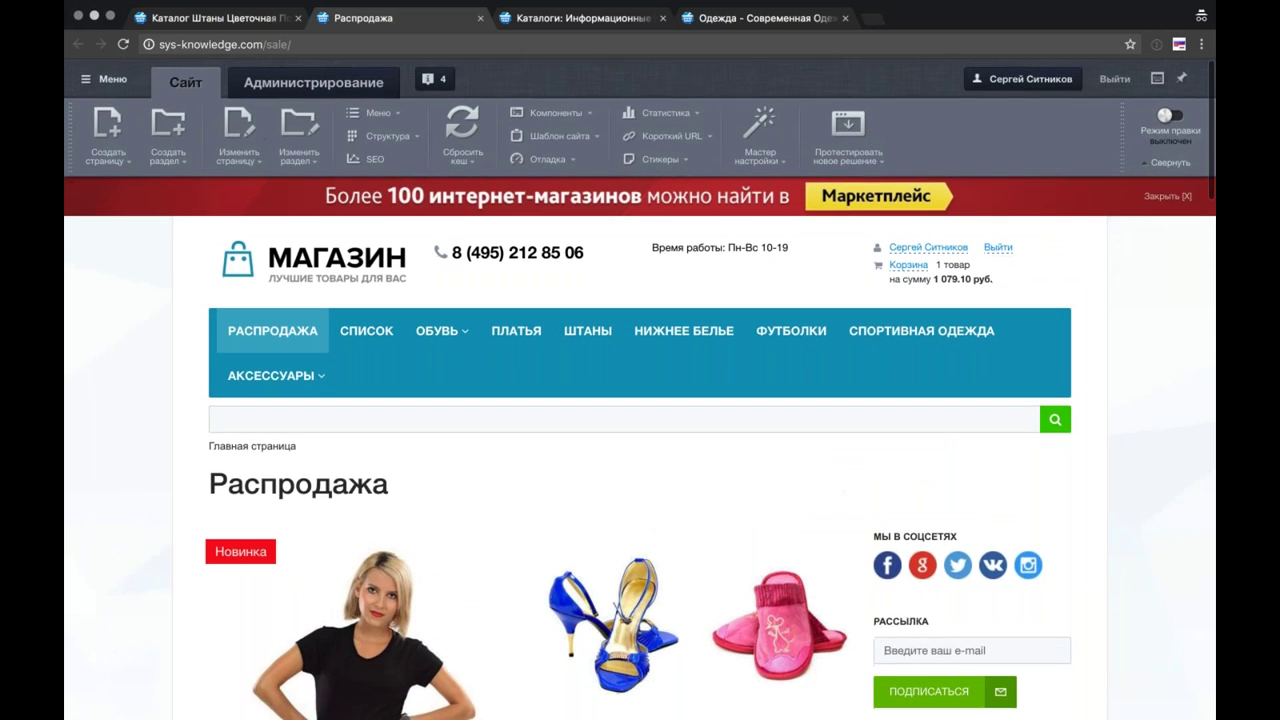
Step: Return to the Штаны Цветочная Поляна product page and examine its image gallery, label and purchase block
left_click(229, 20)
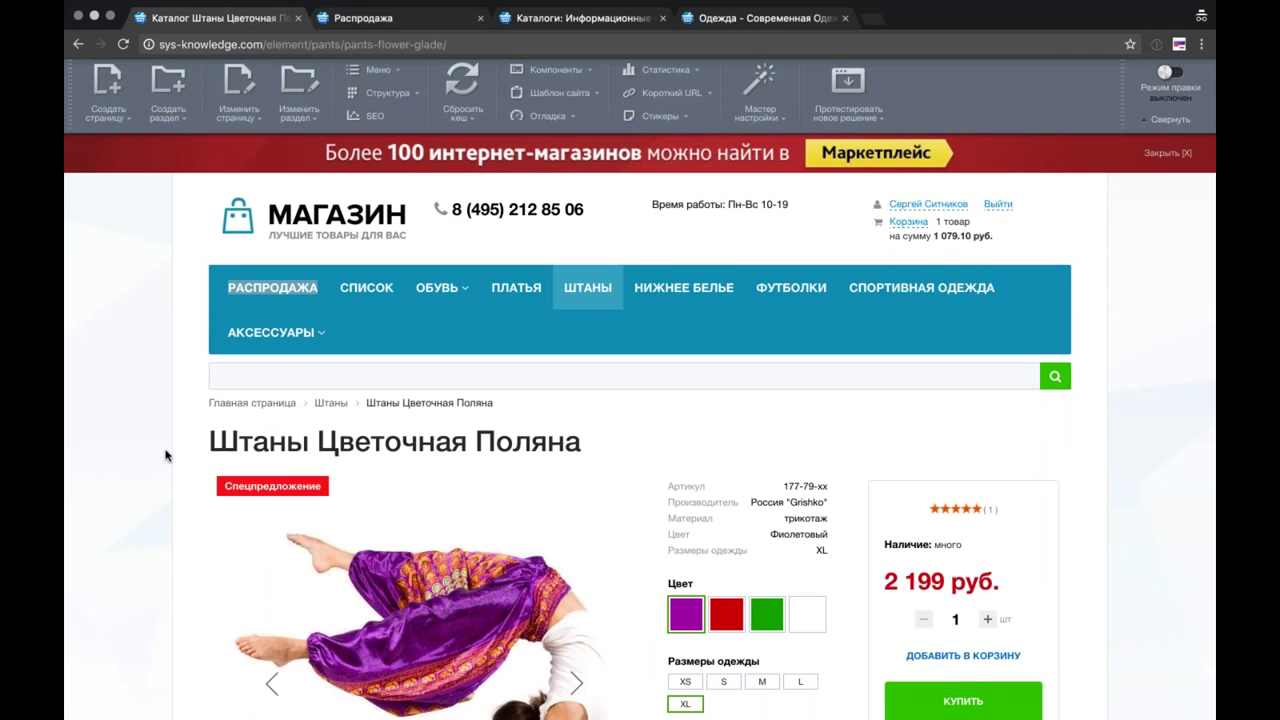
scroll(166, 455, "down", 5)
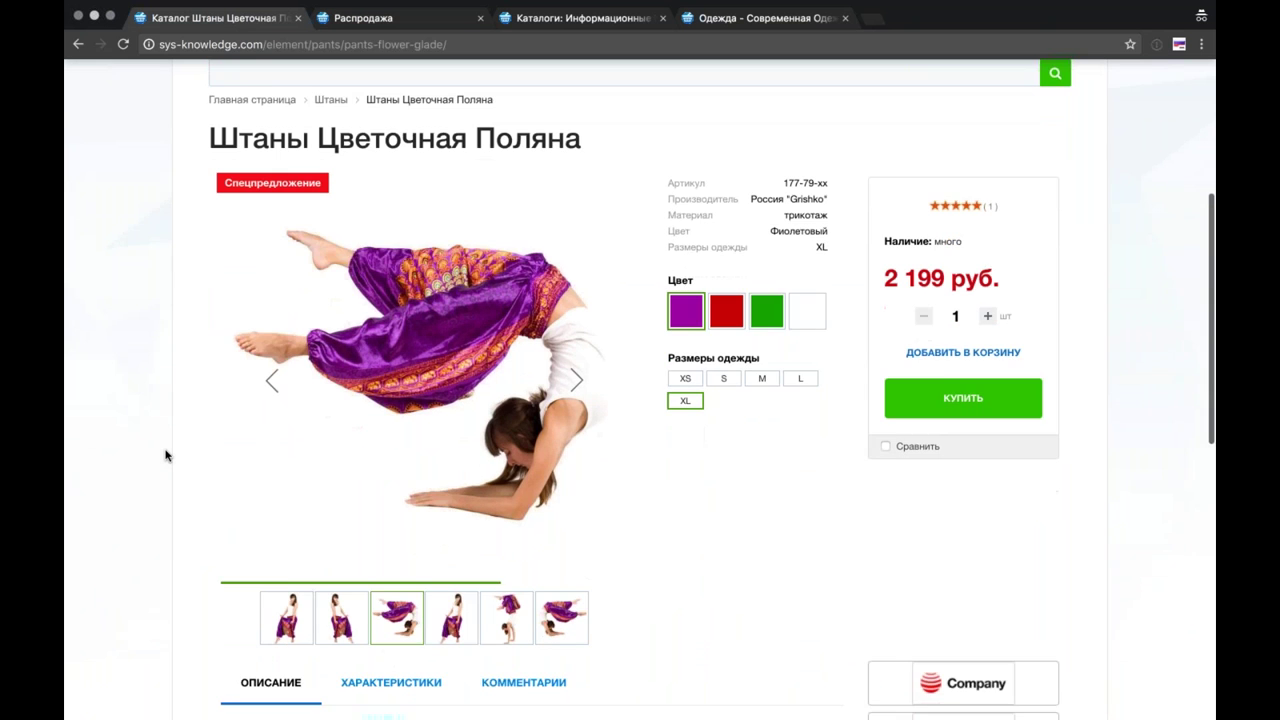
scroll(166, 455, "down", 1)
scroll(166, 455, "down", 1)
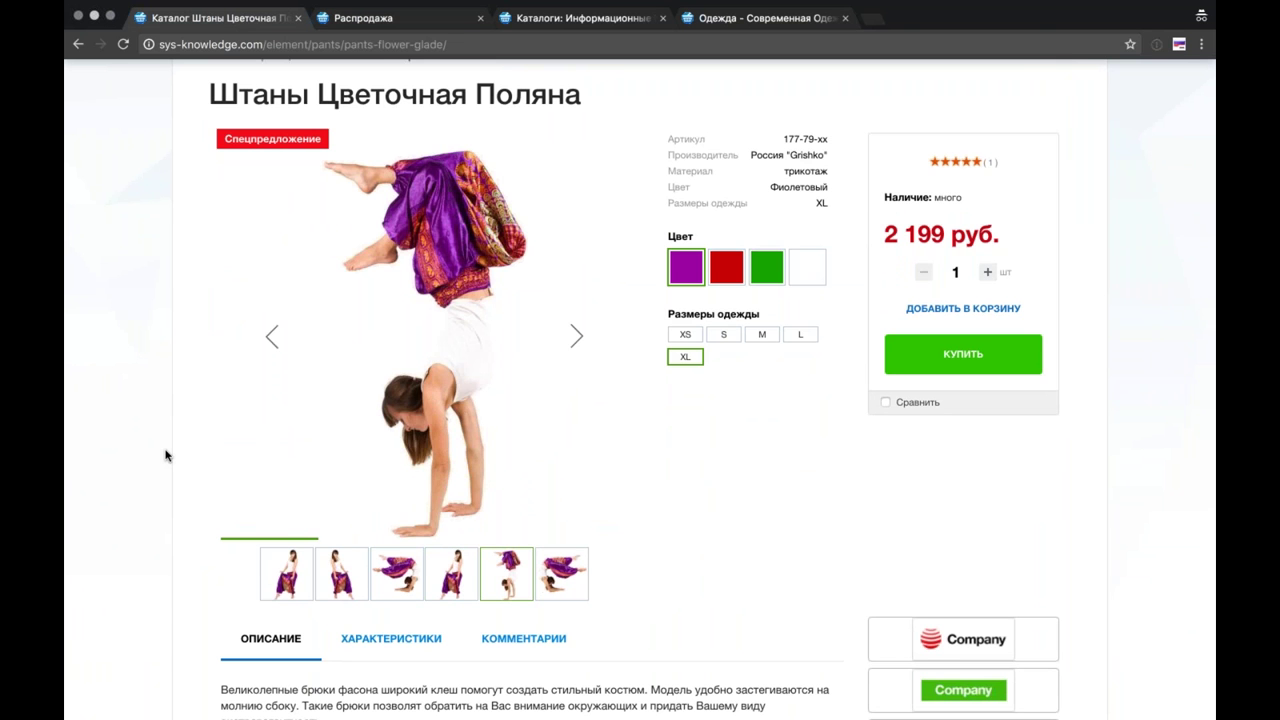
scroll(166, 455, "up", 1)
scroll(166, 455, "up", 1)
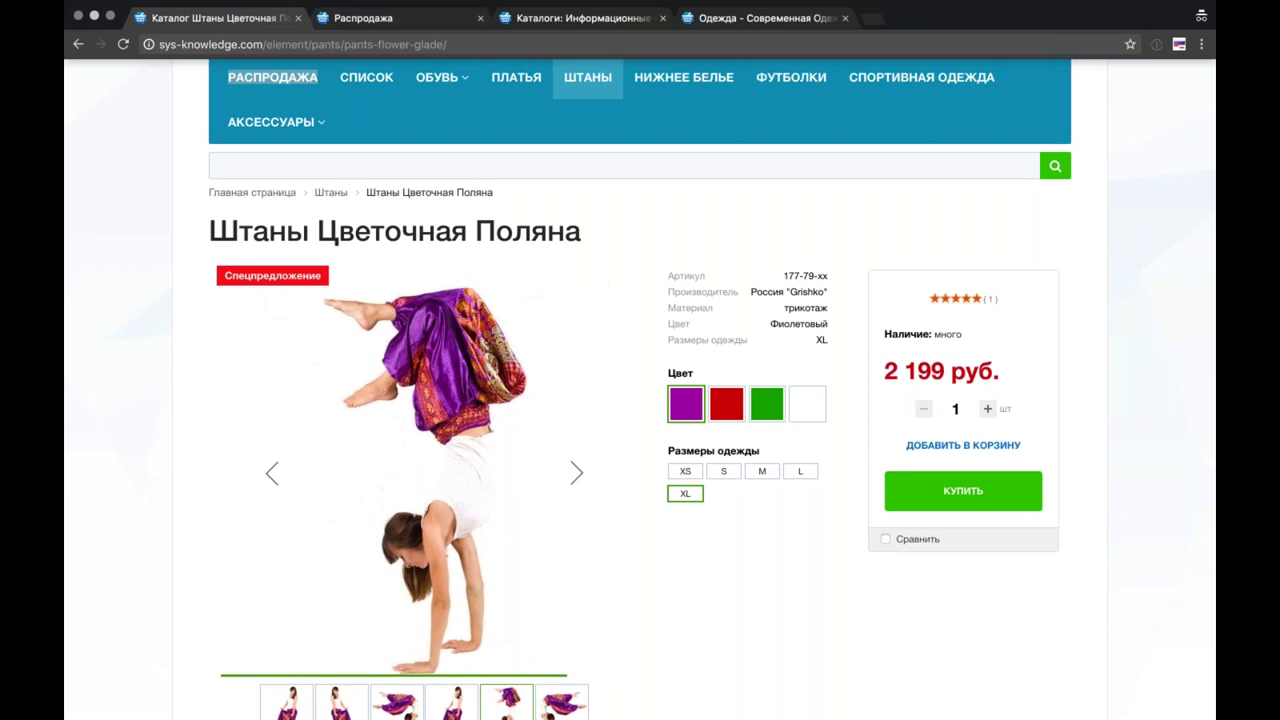
Step: Open the product page for editing and show its bitrix:catalog.element component parameters in a maximized window
scroll(645, 370, "up", 5)
left_click(645, 370)
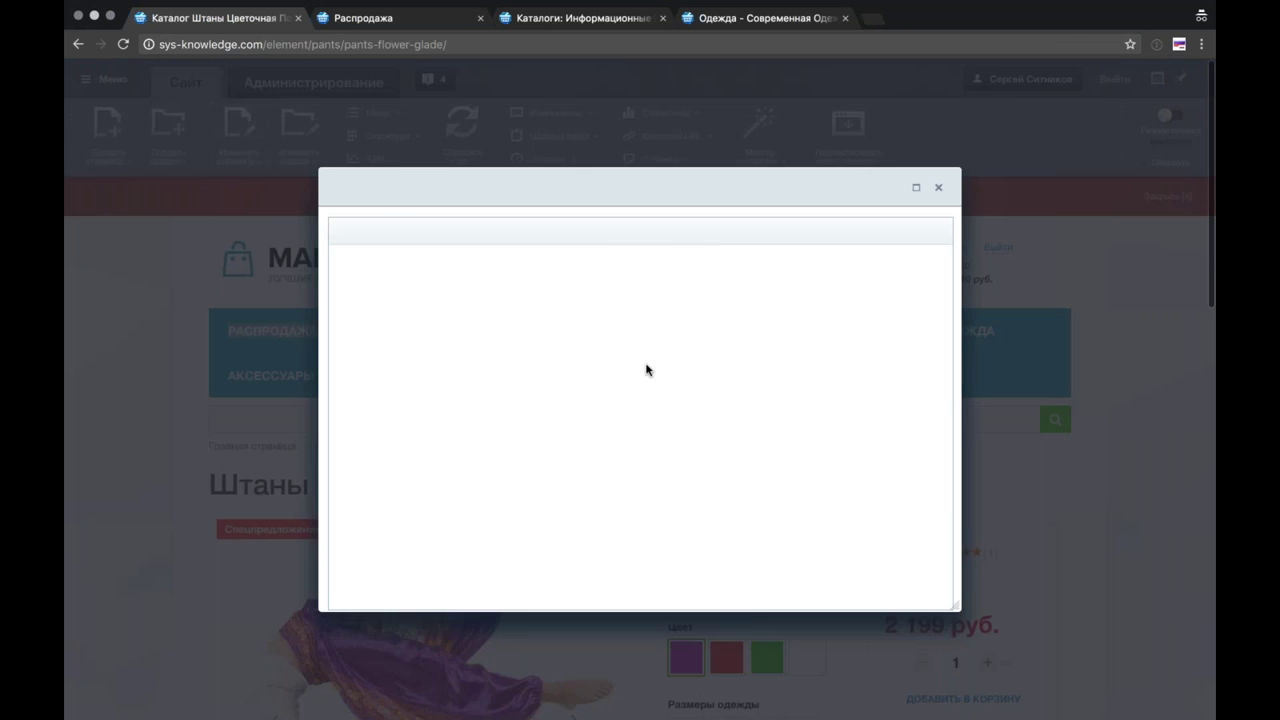
double_click(449, 273)
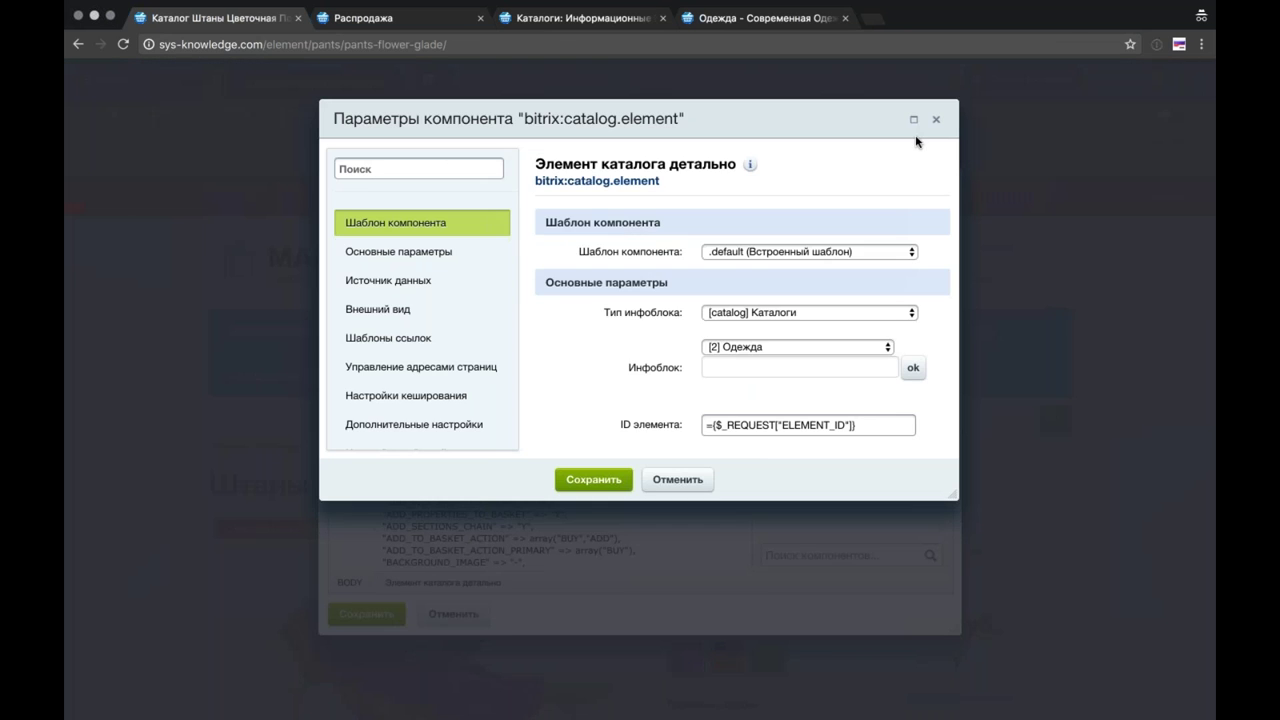
left_click(915, 120)
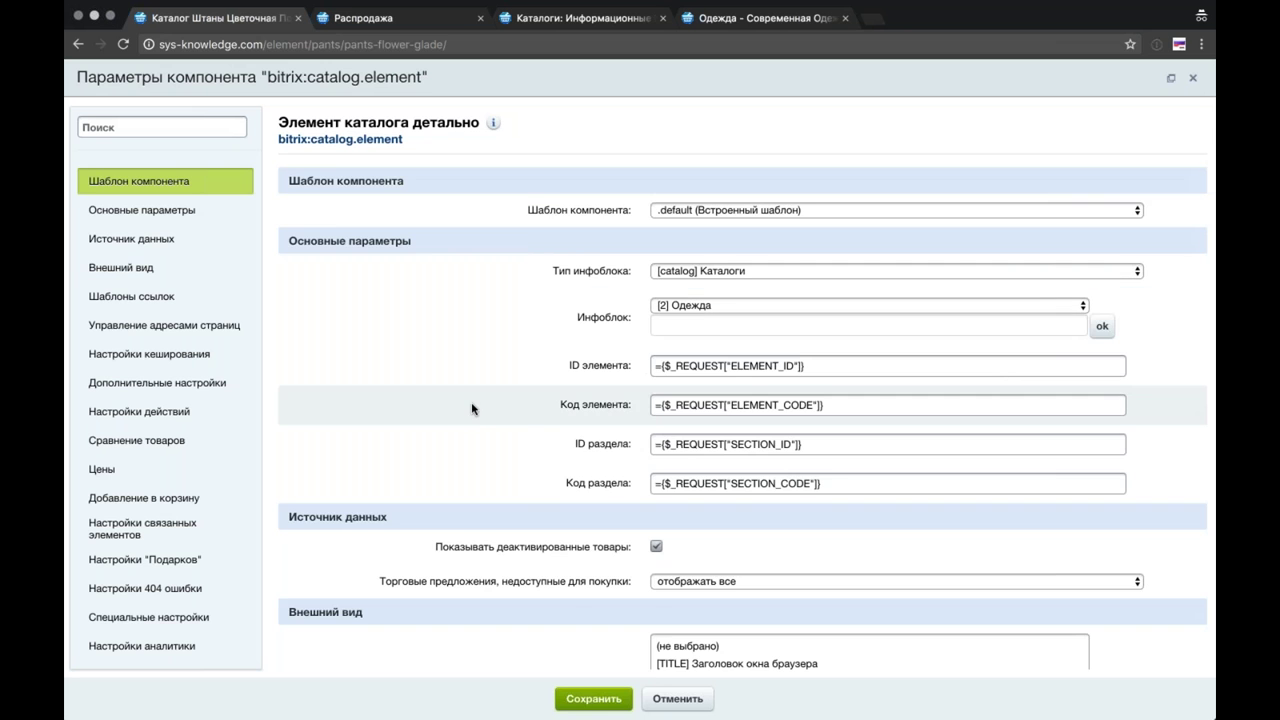
Step: Deselect all product label properties shown on mobile devices in the appearance settings, and save the component and the page
scroll(409, 354, "down", 5)
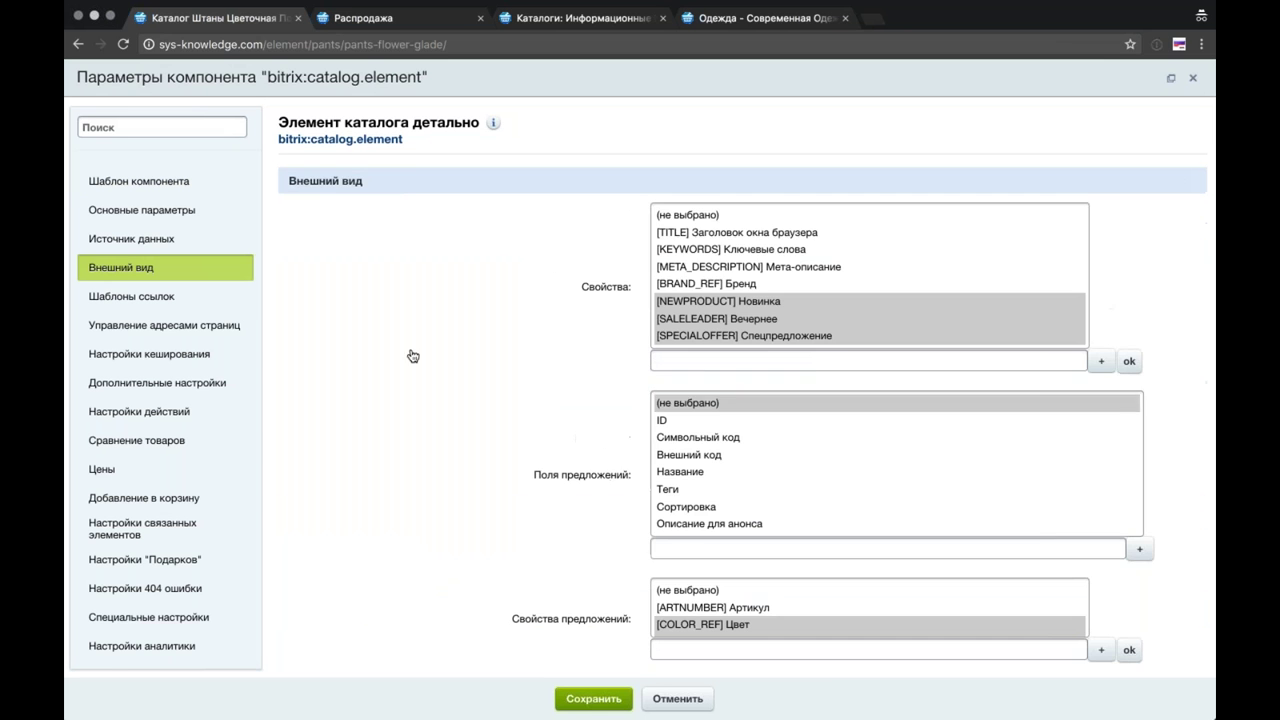
scroll(409, 354, "down", 10)
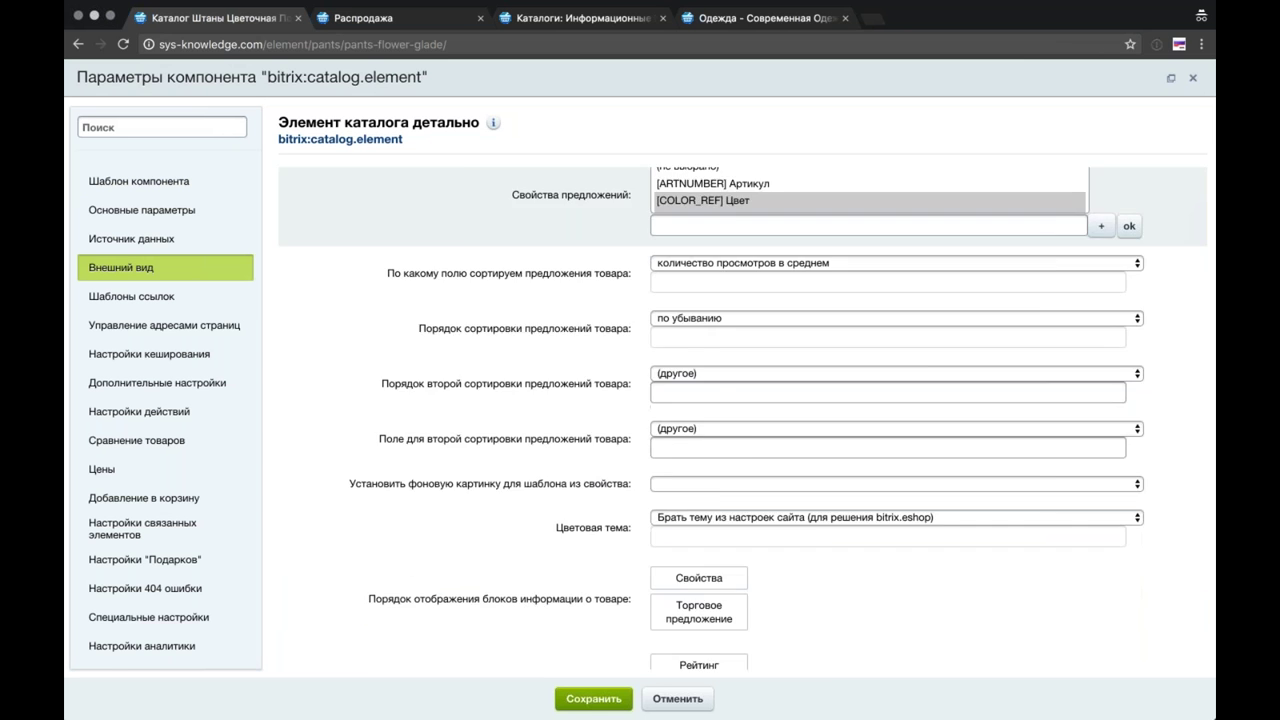
scroll(743, 418, "down", 9)
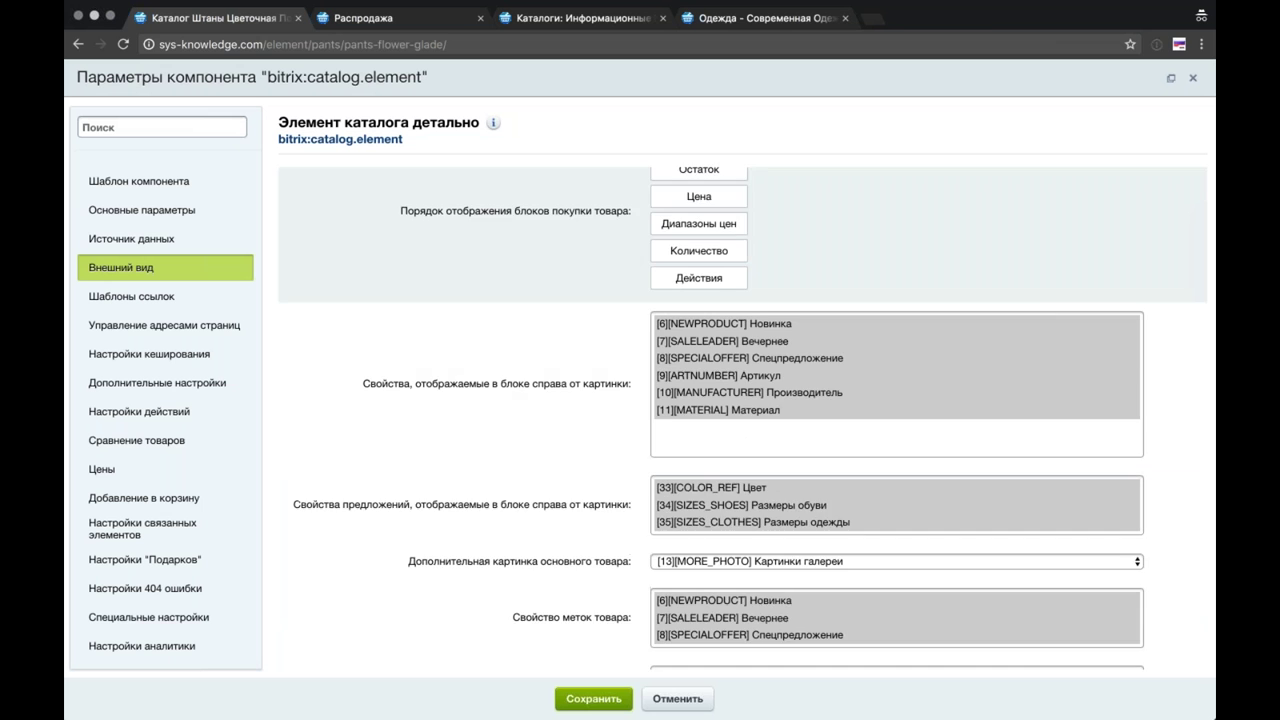
scroll(680, 381, "down", 5)
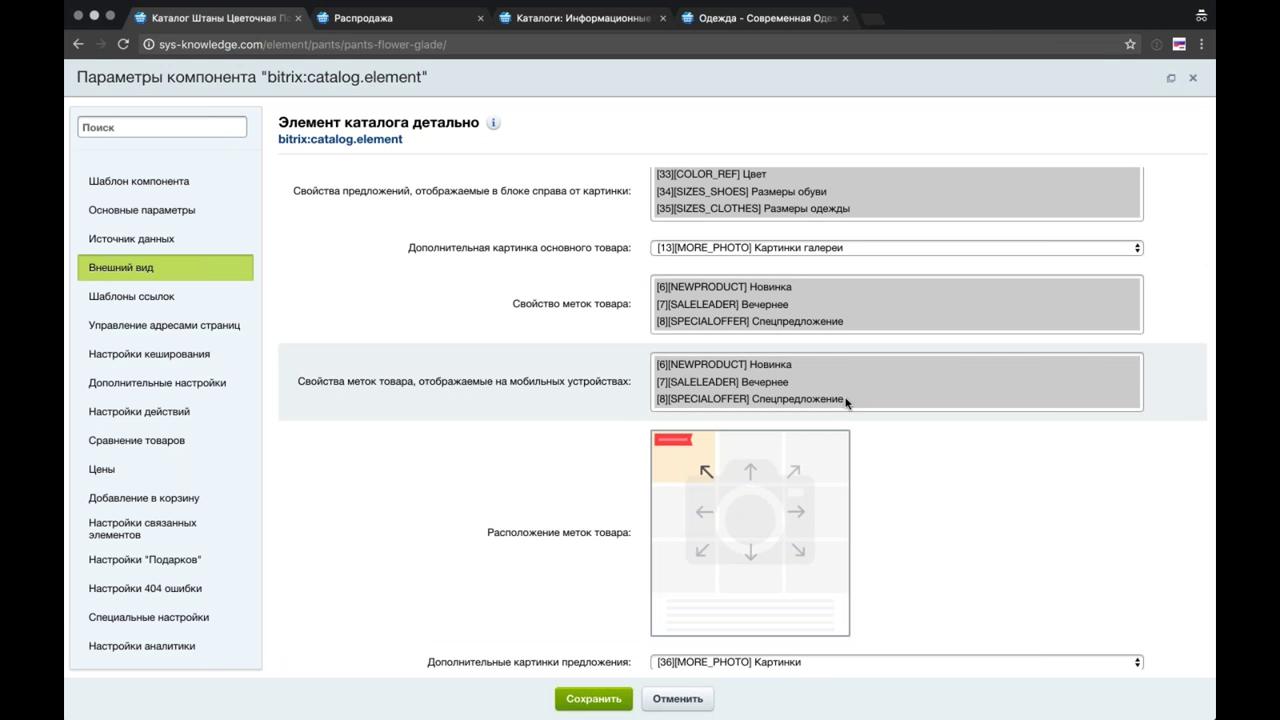
left_click(741, 401)
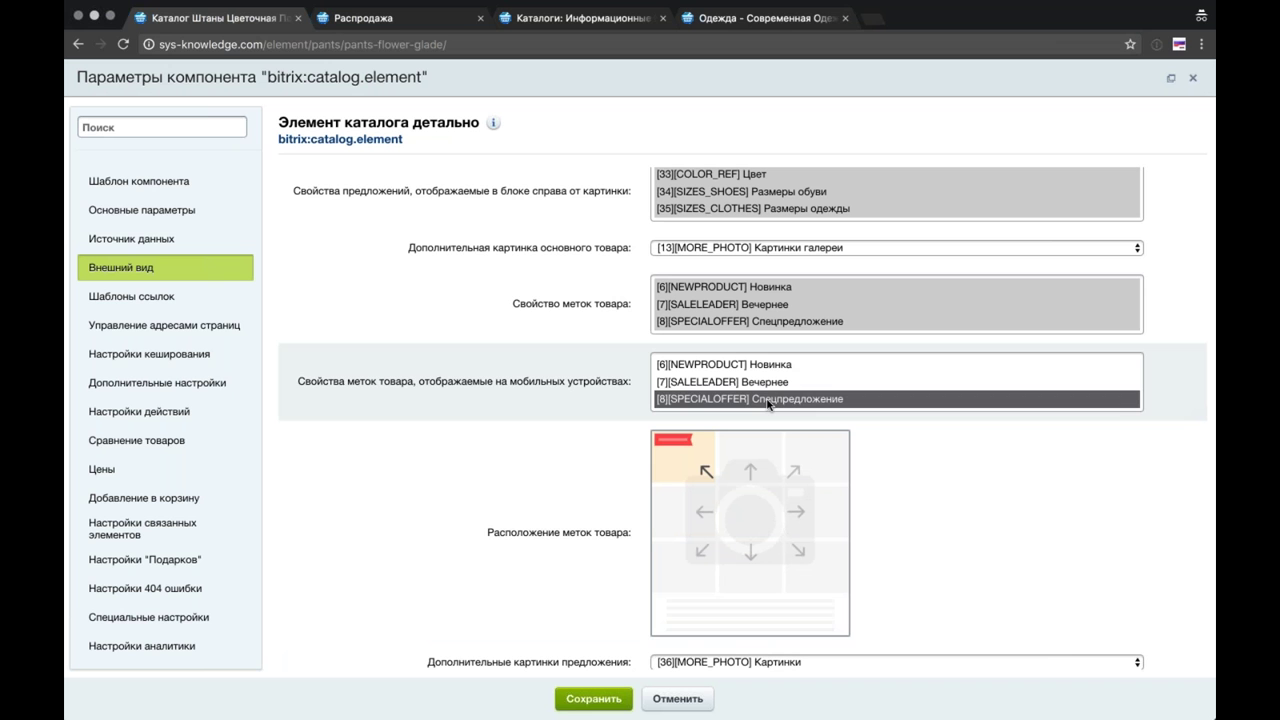
left_click(769, 404, "super")
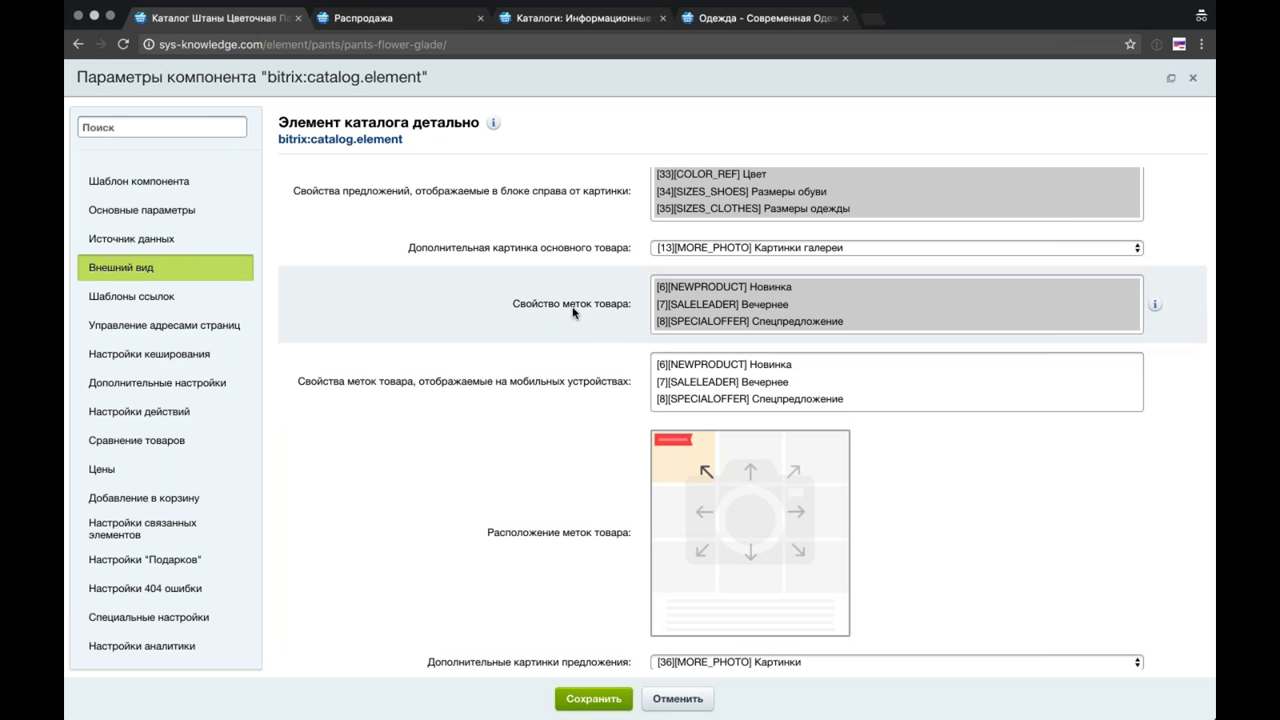
left_click(593, 698)
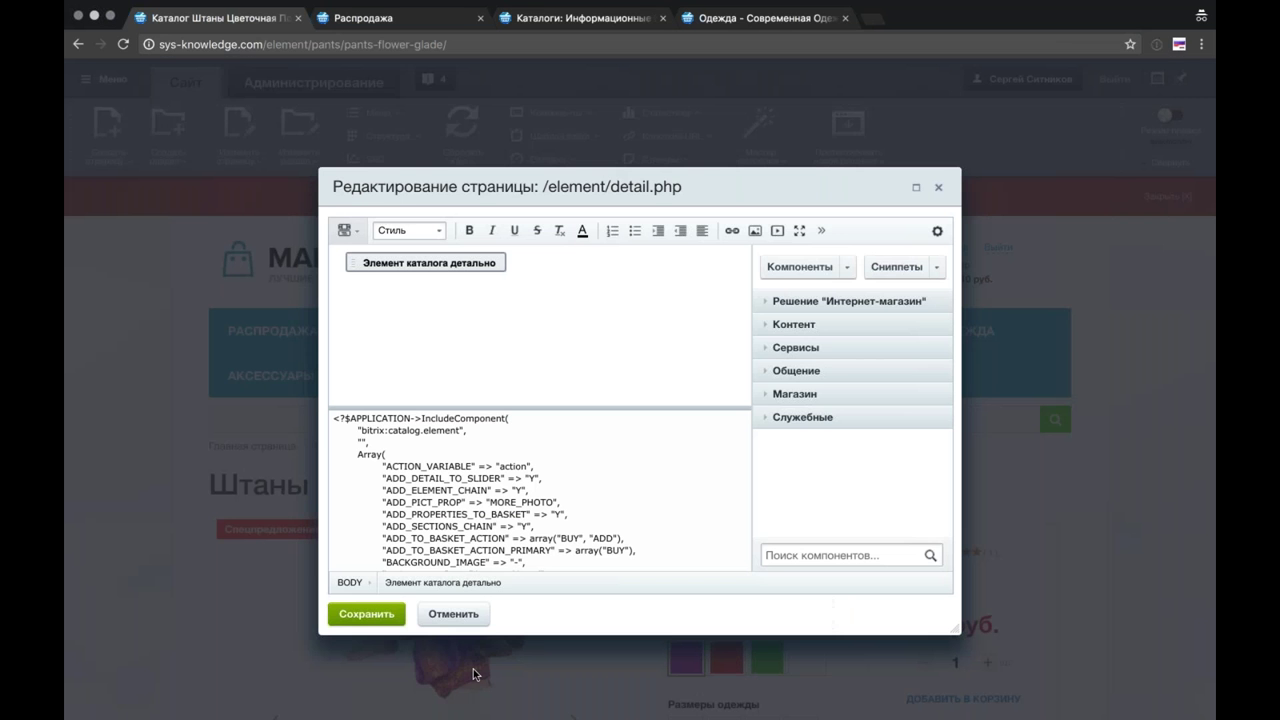
left_click(366, 613)
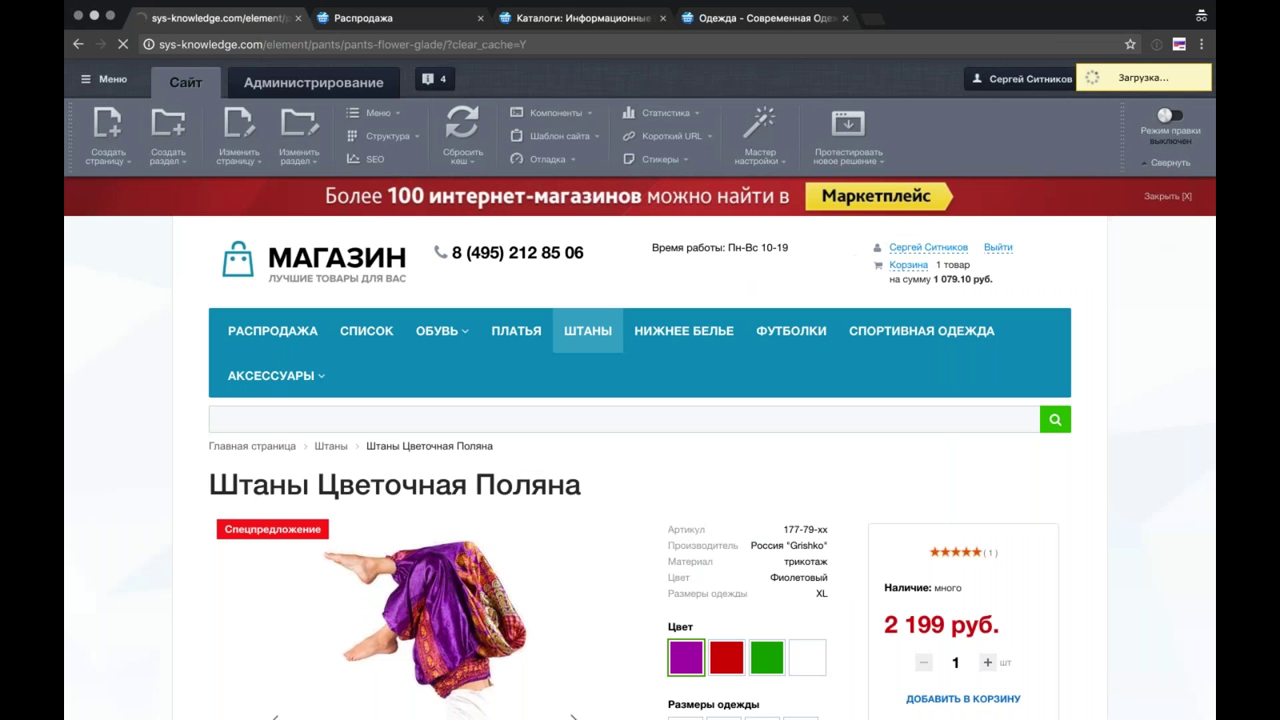
Step: Examine the saved product page's gallery slider, product label, colour and size offers, and description area
scroll(165, 394, "down", 5)
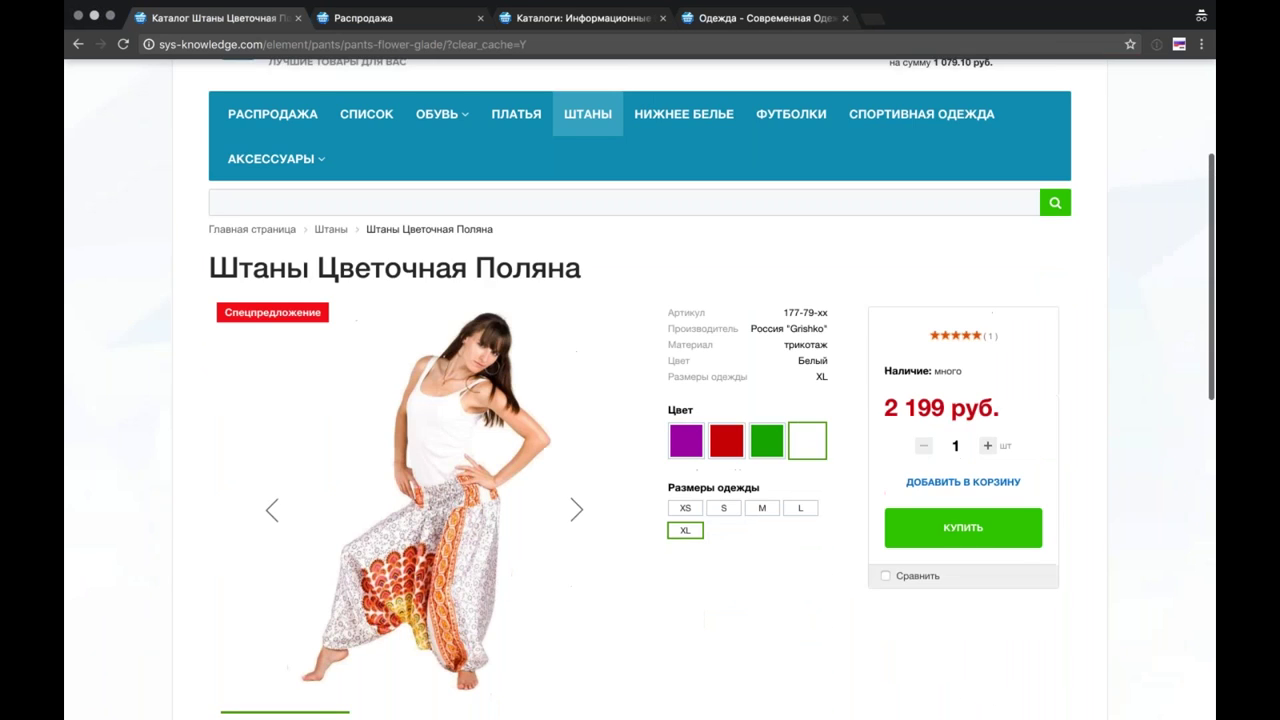
scroll(165, 394, "down", 1)
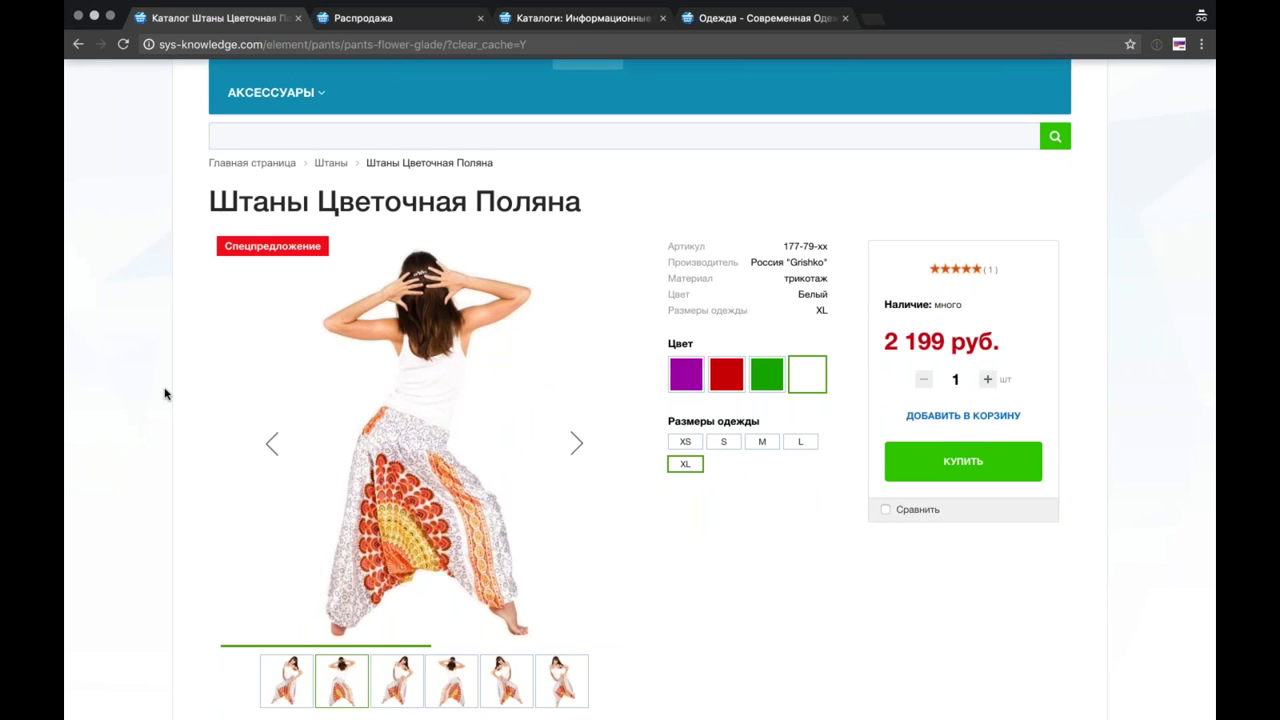
scroll(165, 394, "up", 1)
scroll(165, 394, "up", 1)
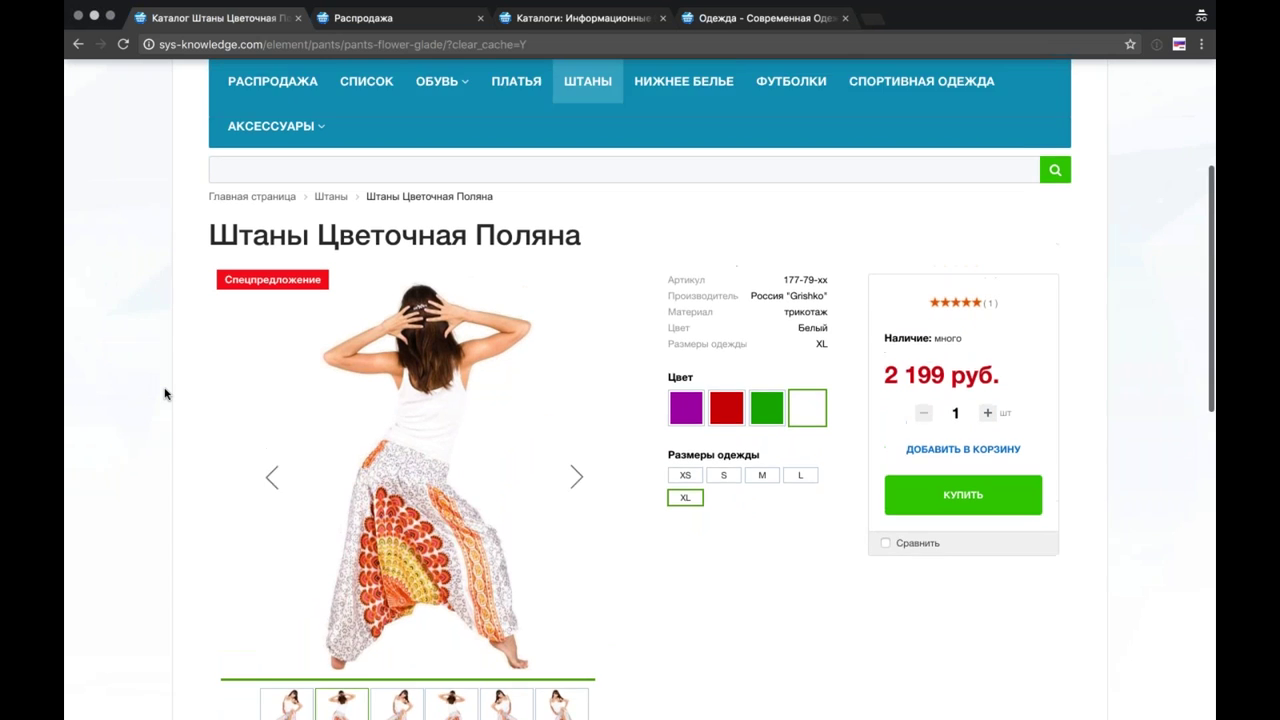
scroll(165, 394, "down", 3)
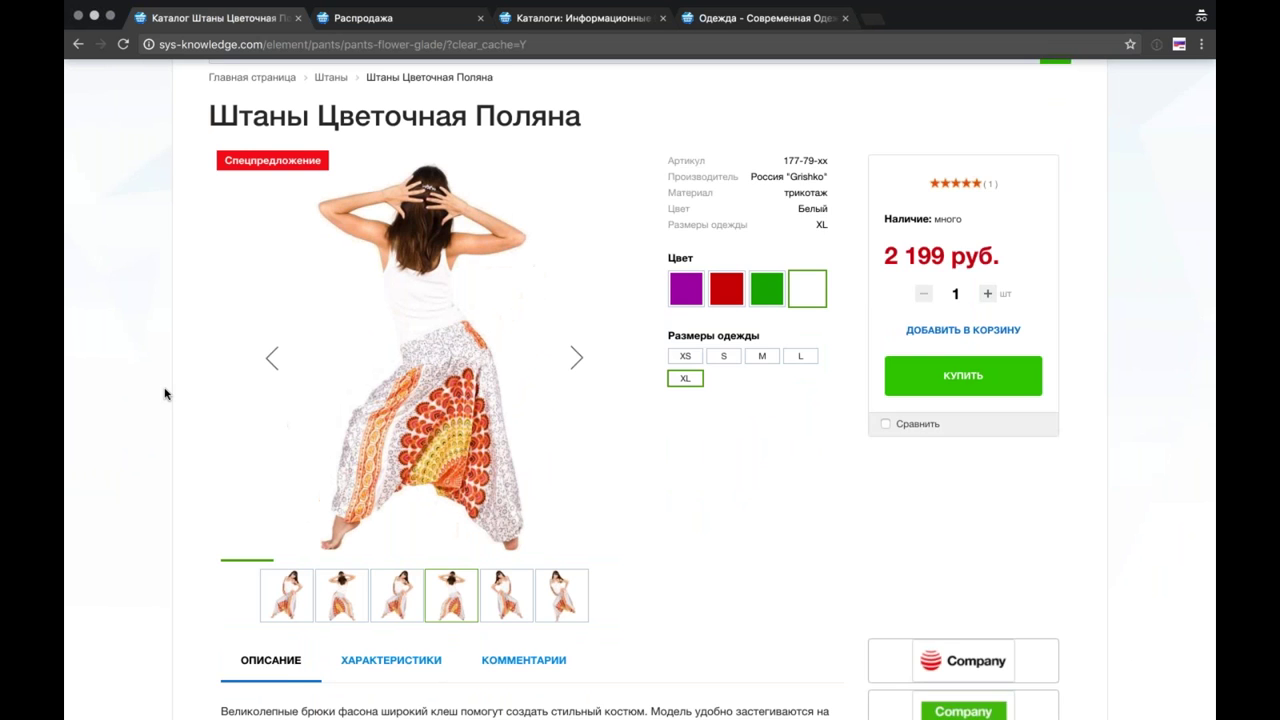
scroll(165, 394, "down", 1)
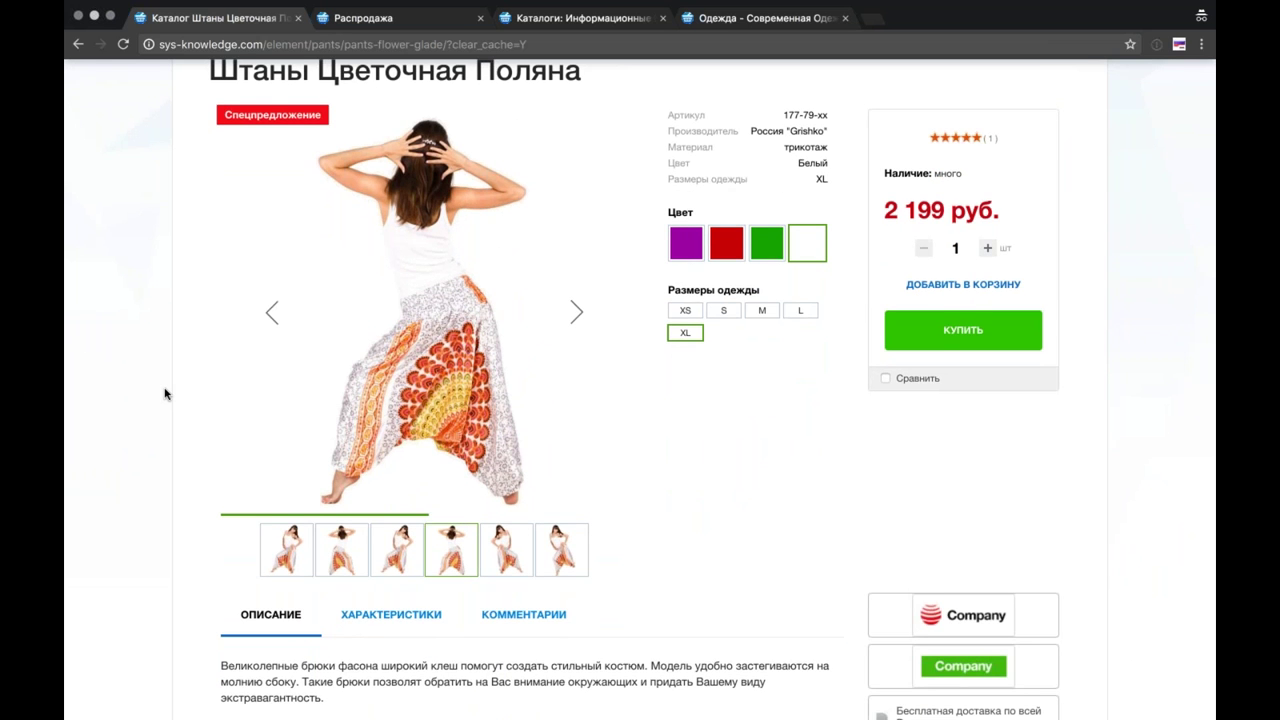
scroll(165, 394, "up", 1)
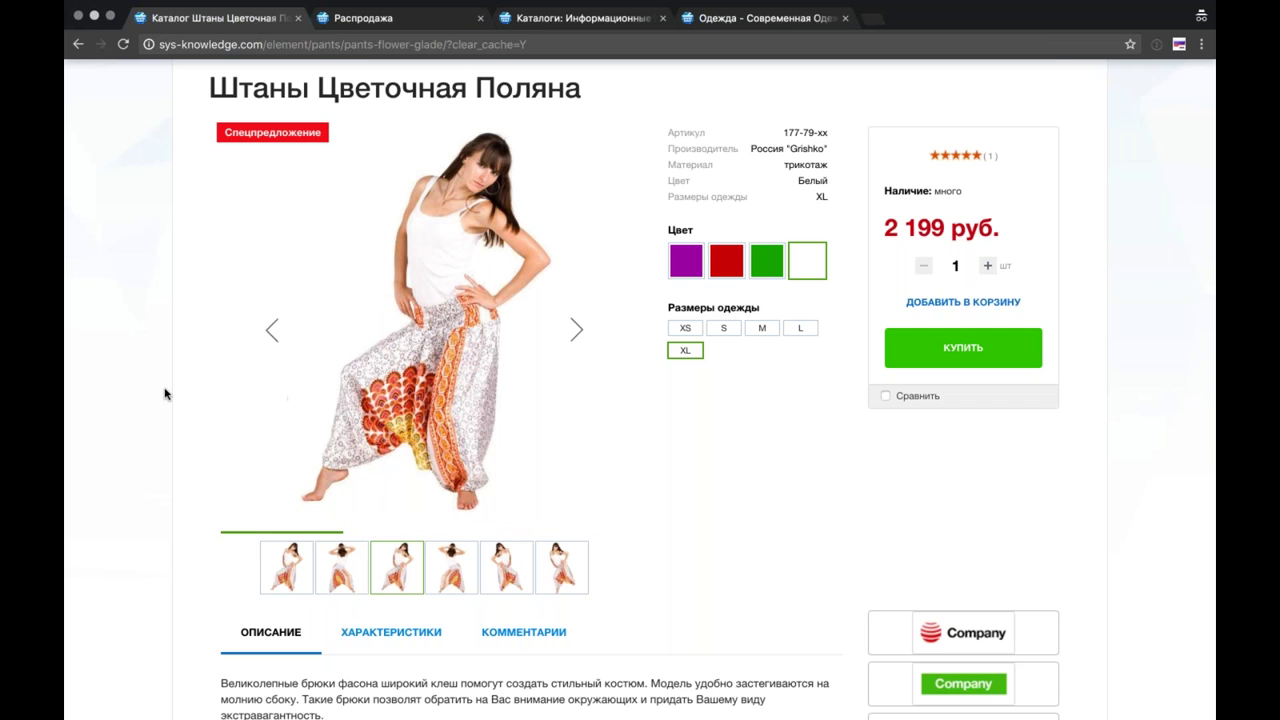
scroll(166, 394, "down", 1)
scroll(166, 394, "up", 3)
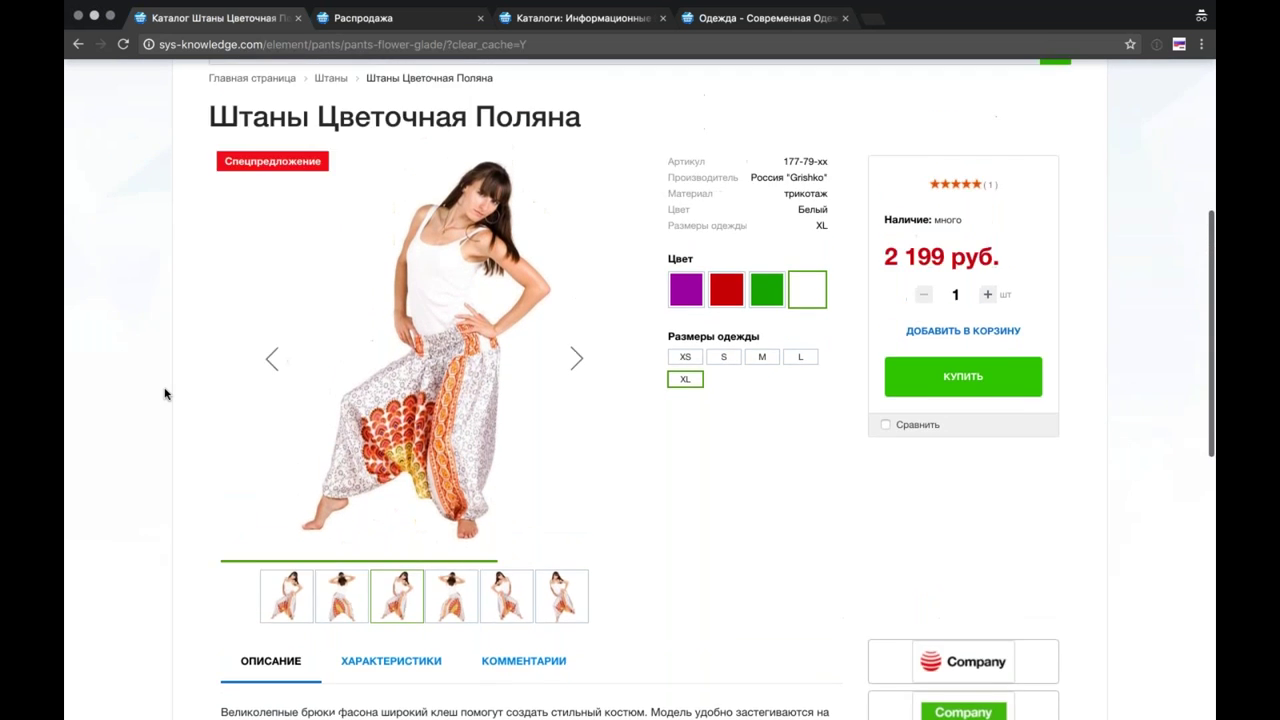
Step: Edit the Штаны Цветочная Поляна page again and reopen the Элемент каталога детально component's parameters, maximized
scroll(166, 394, "up", 2)
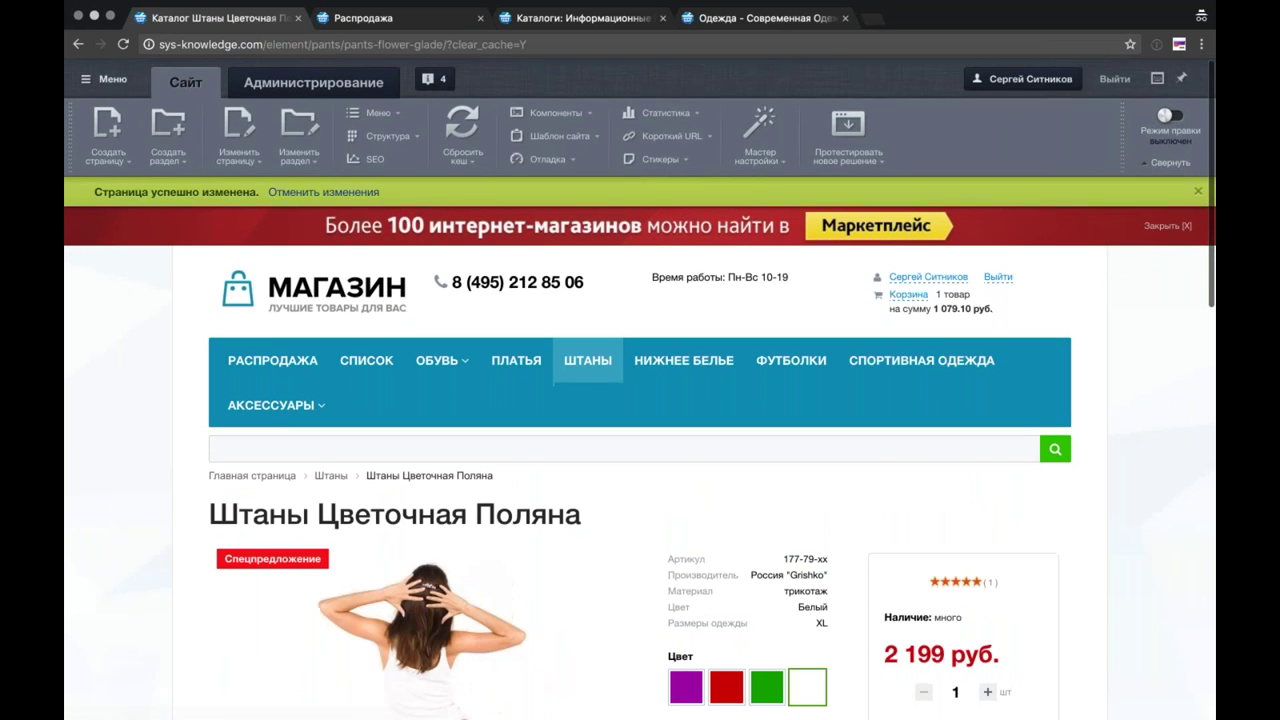
left_click(238, 130)
left_click(465, 263)
double_click(465, 263)
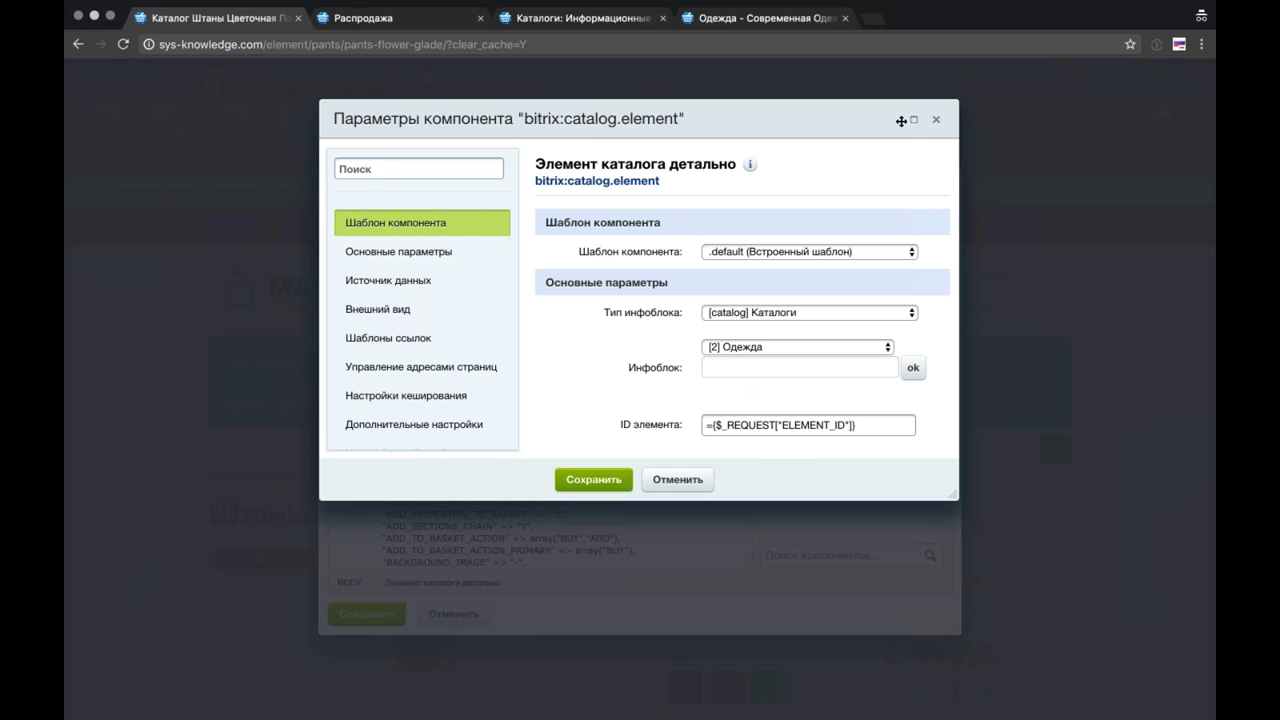
left_click(913, 119)
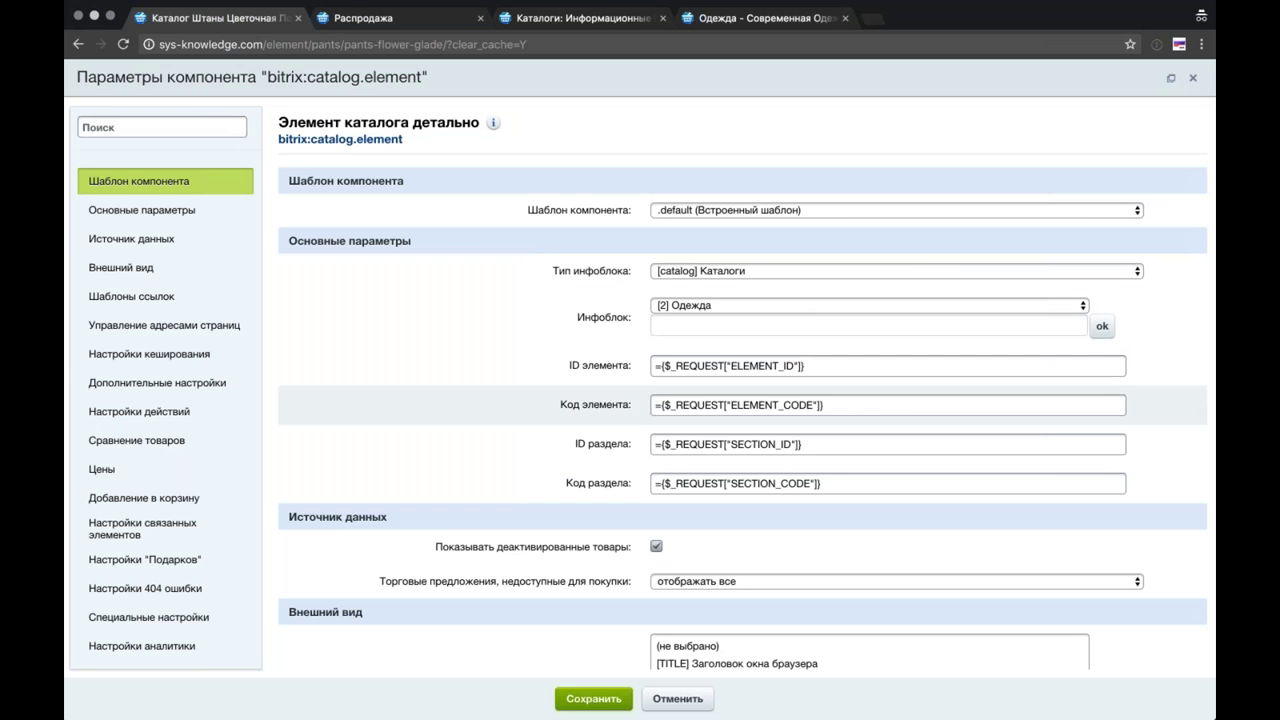
Step: Set the product image aspect ratio to 16:9 in the component's appearance settings, and save the component and the page
left_click(130, 267)
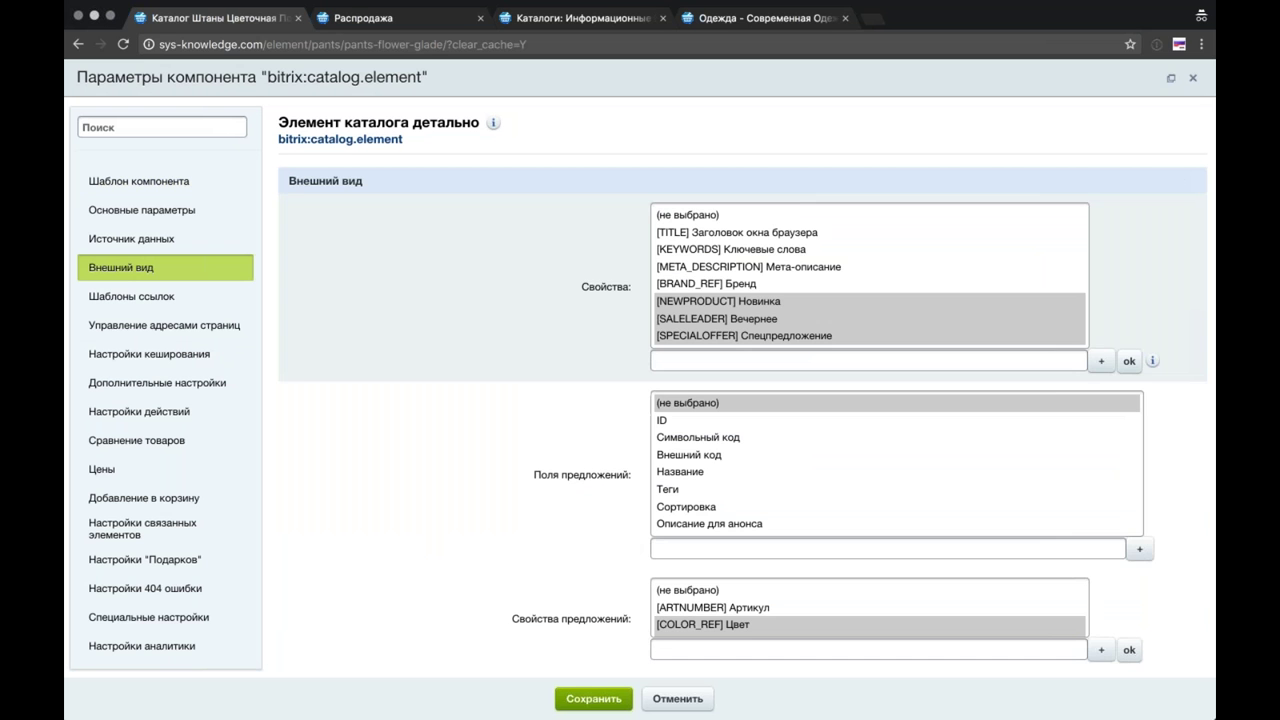
scroll(740, 420, "down", 10)
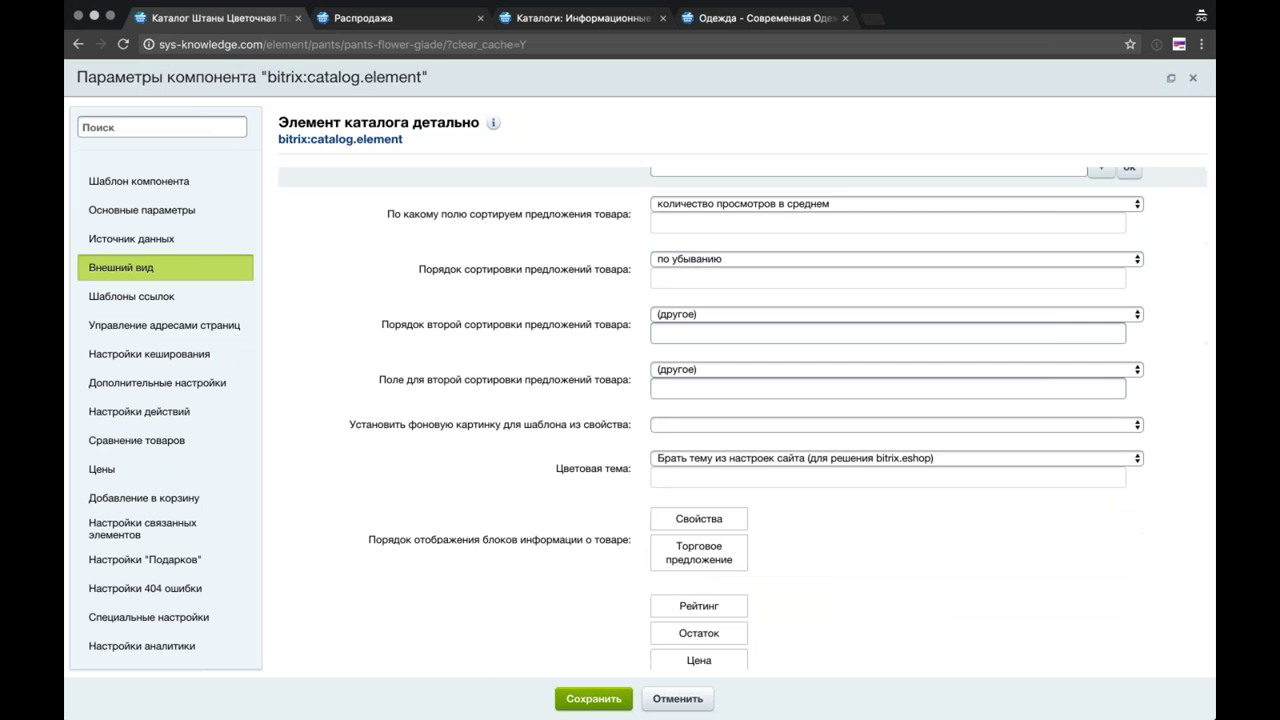
scroll(740, 420, "down", 10)
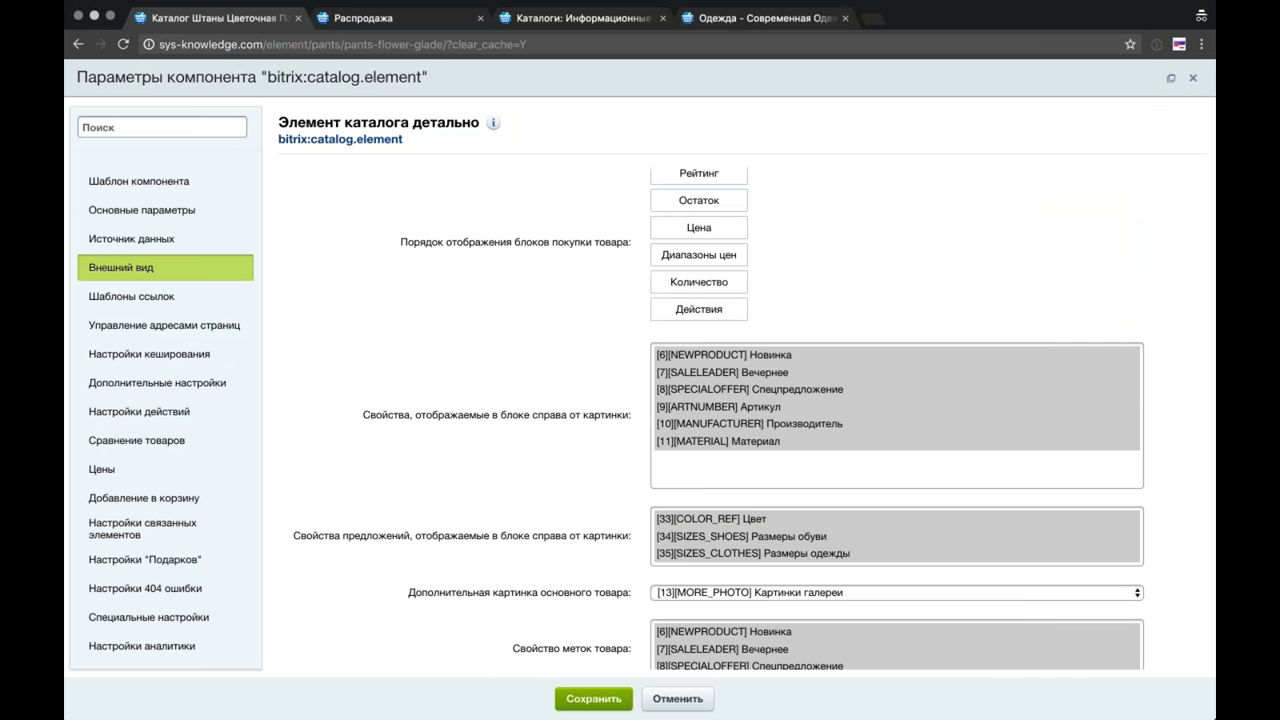
scroll(887, 476, "down", 10)
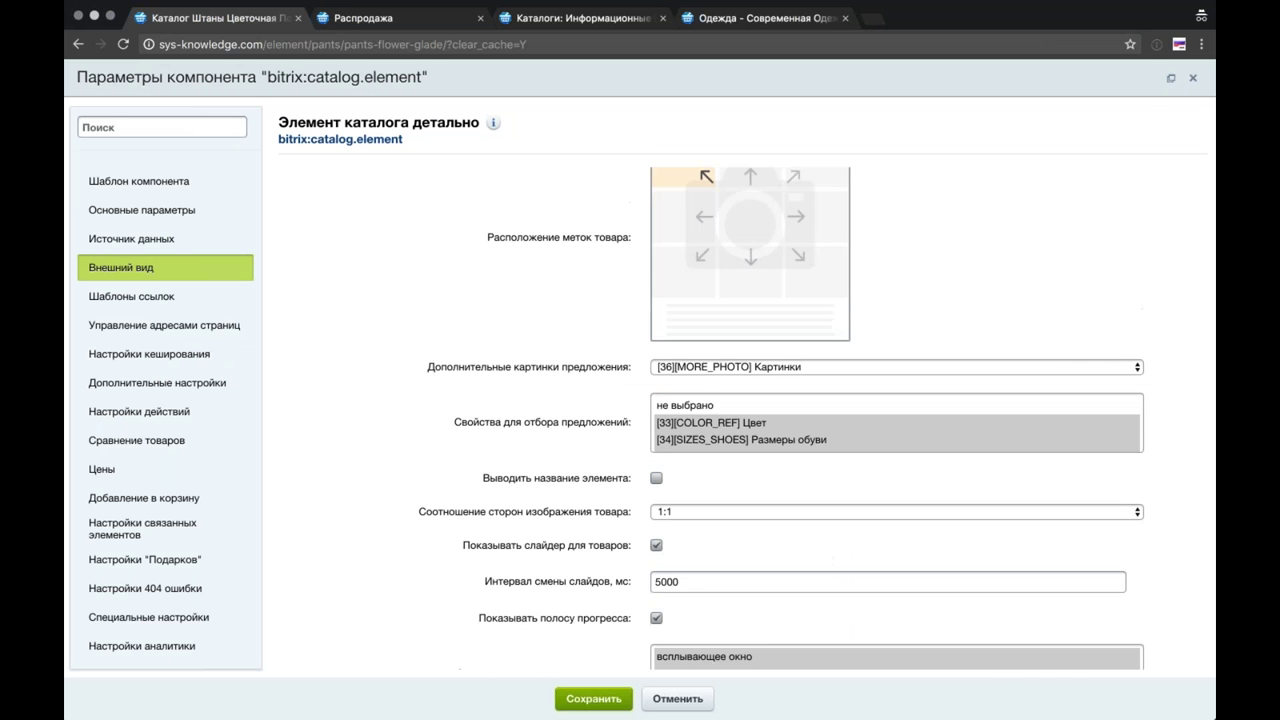
left_click(886, 484)
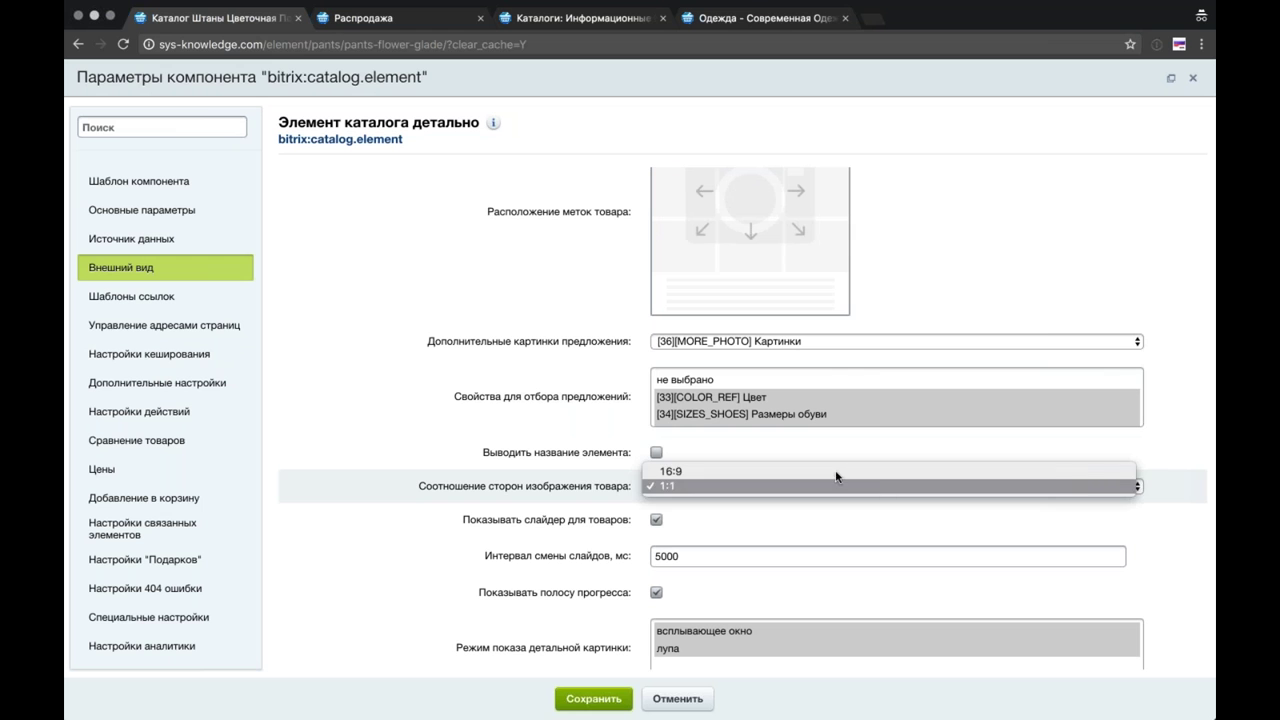
left_click(836, 475)
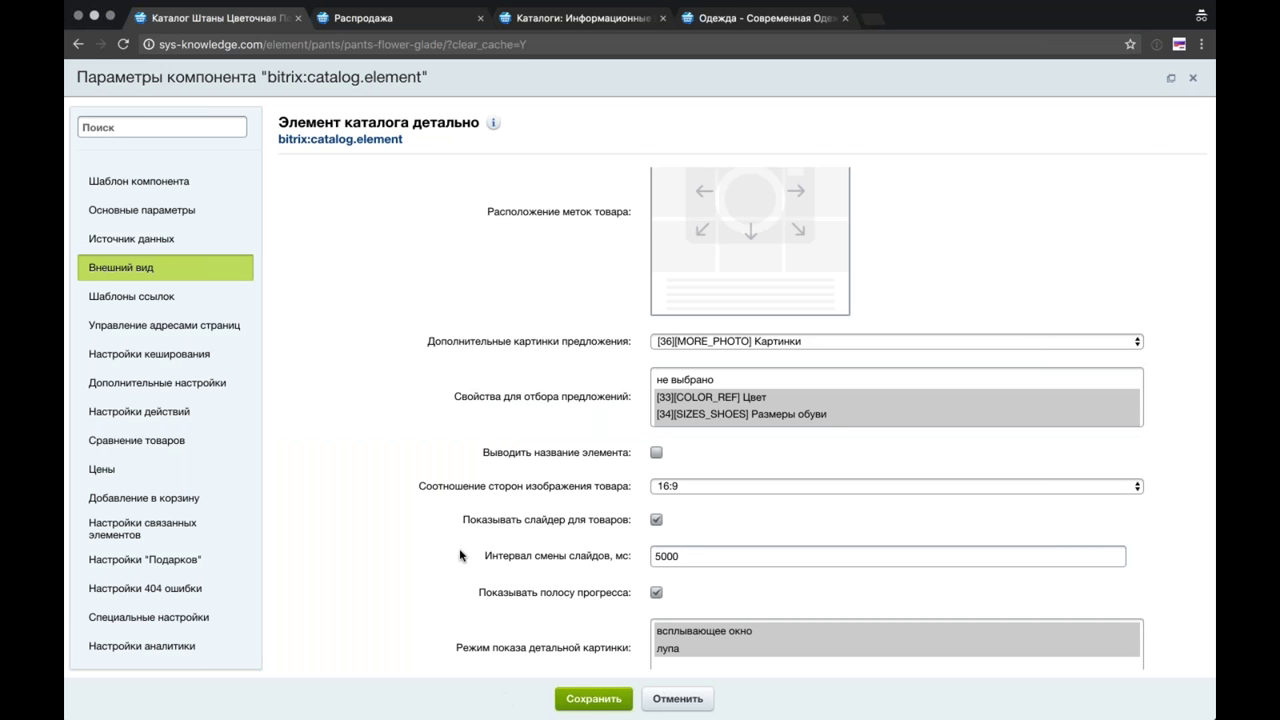
scroll(459, 550, "down", 1)
scroll(459, 555, "down", 1)
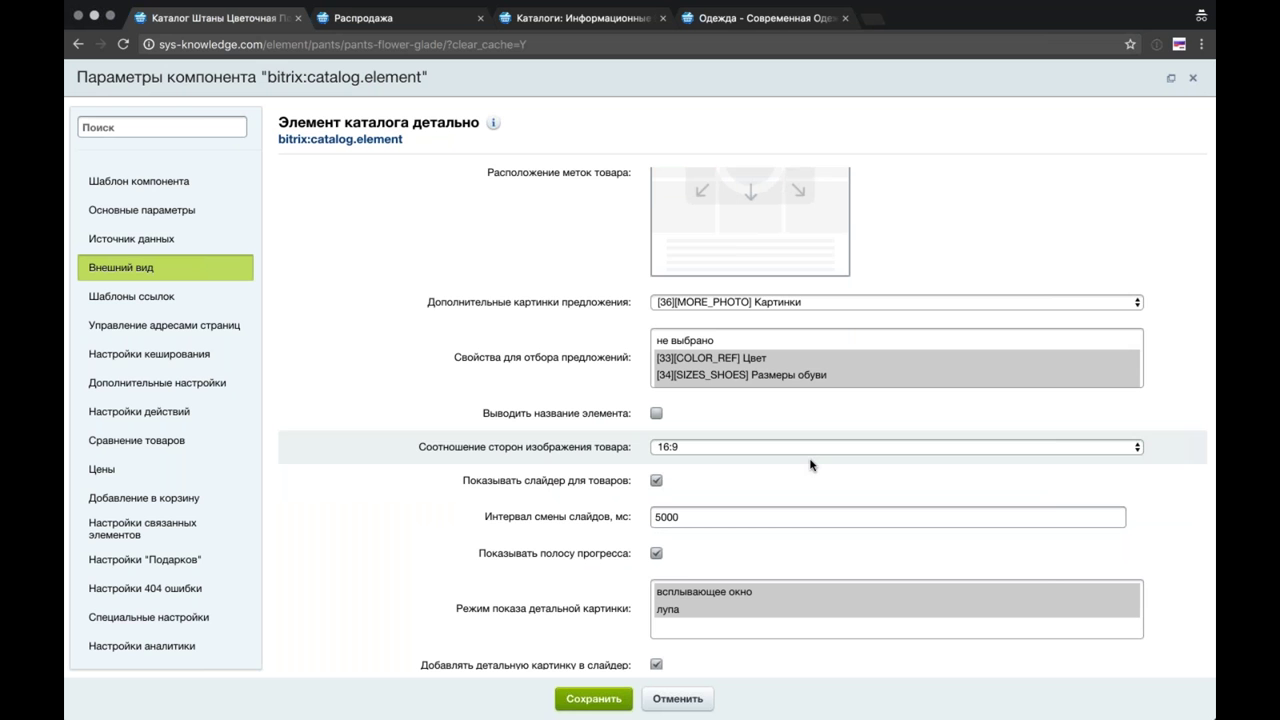
left_click(593, 698)
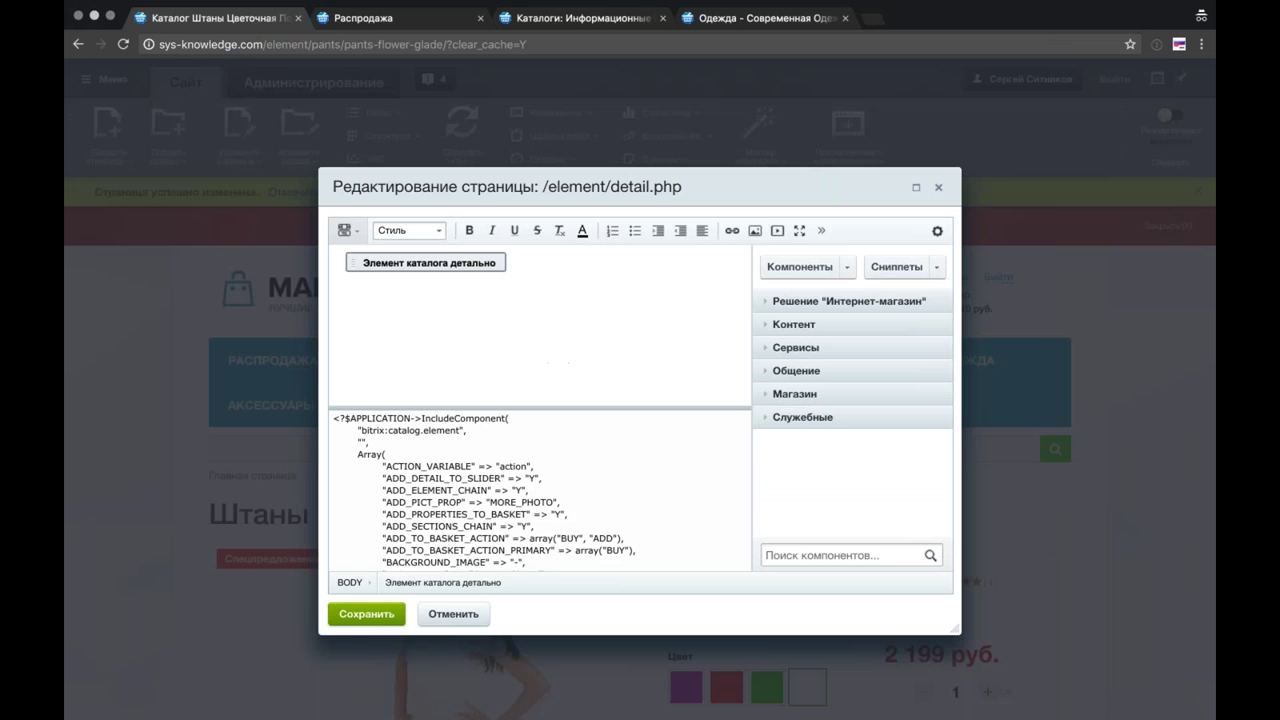
left_click(366, 611)
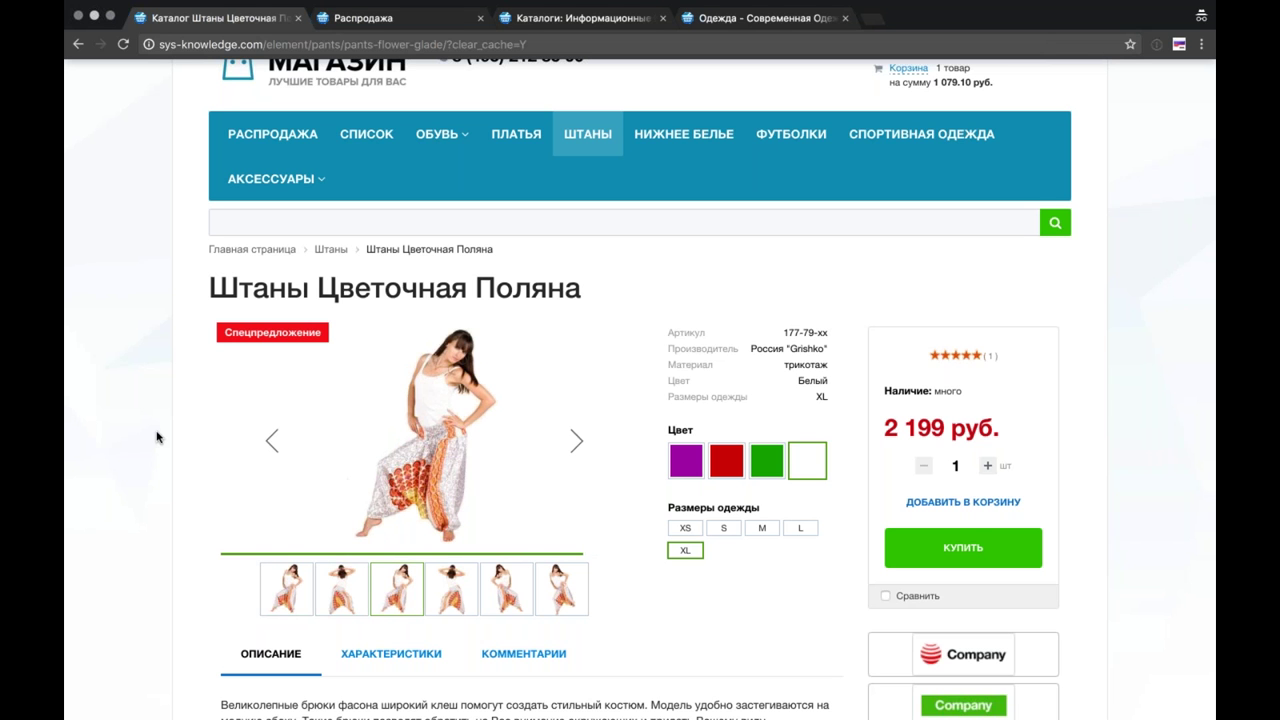
Step: Review the product gallery, then edit the page again and reopen the Элемент каталога детально component's parameters
scroll(153, 405, "down", 1)
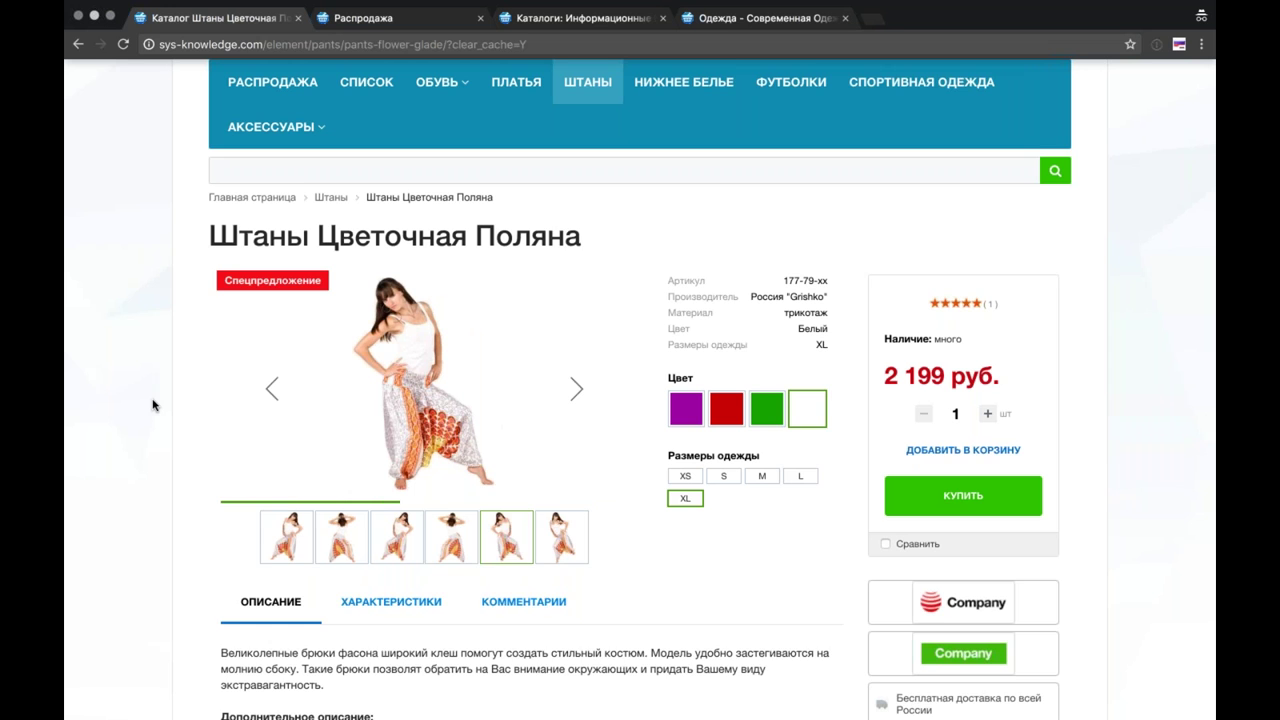
scroll(152, 404, "down", 1)
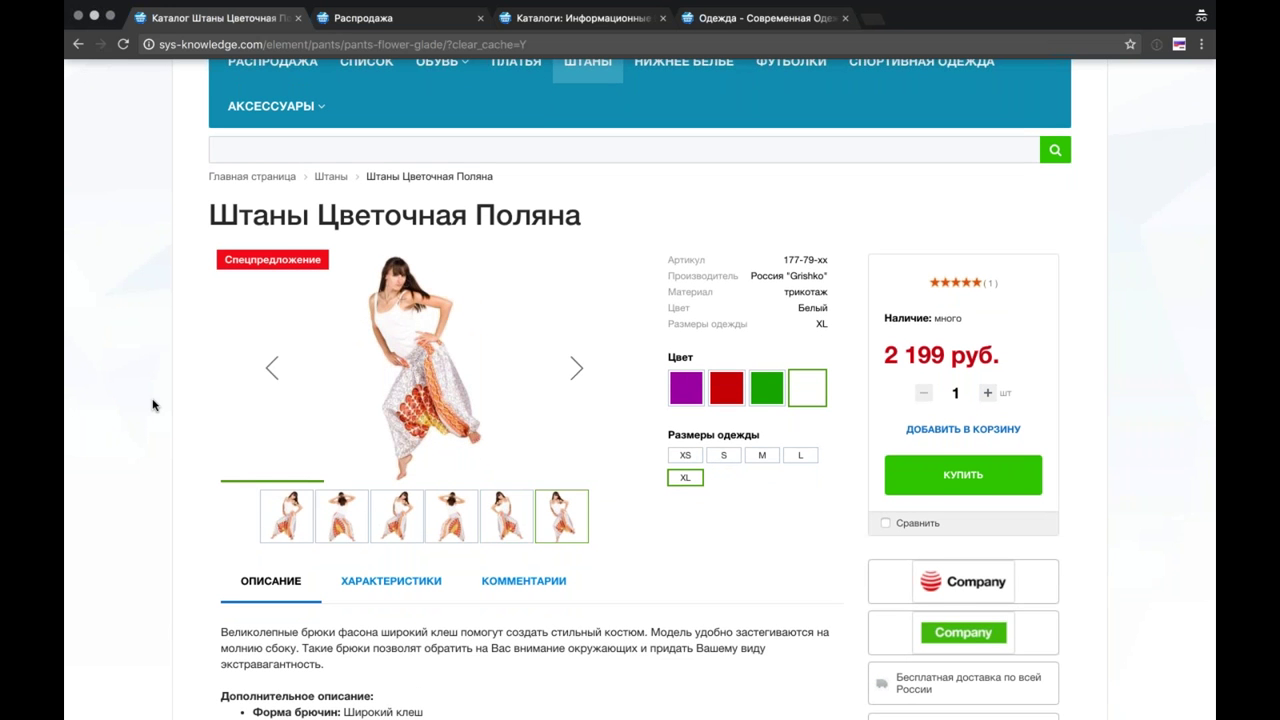
scroll(152, 404, "down", 1)
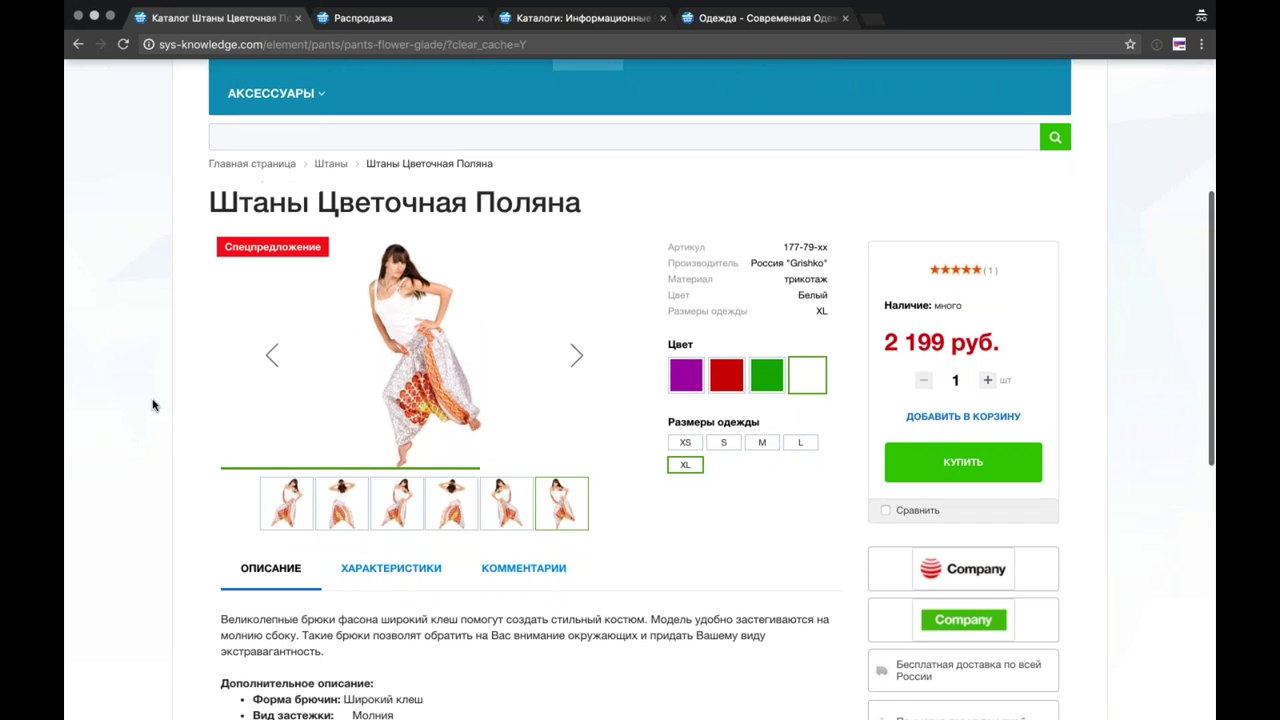
scroll(152, 404, "up", 10)
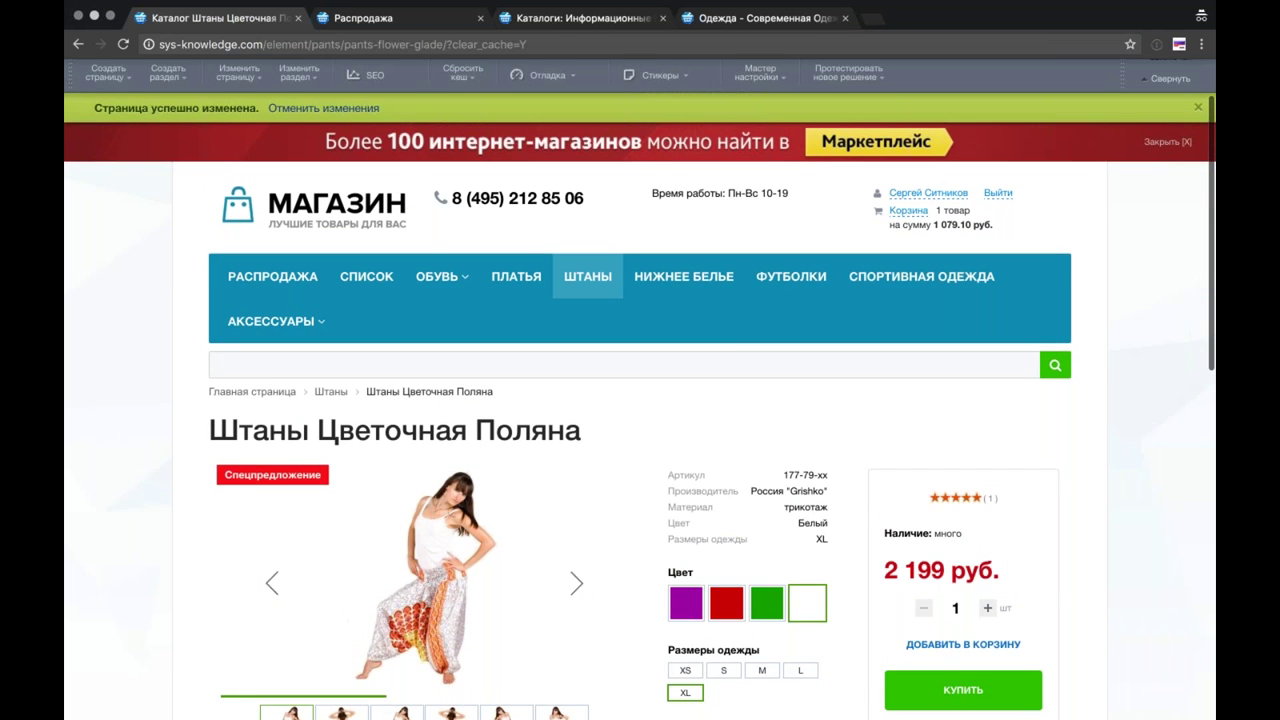
scroll(215, 250, "up", 4)
left_click(240, 98)
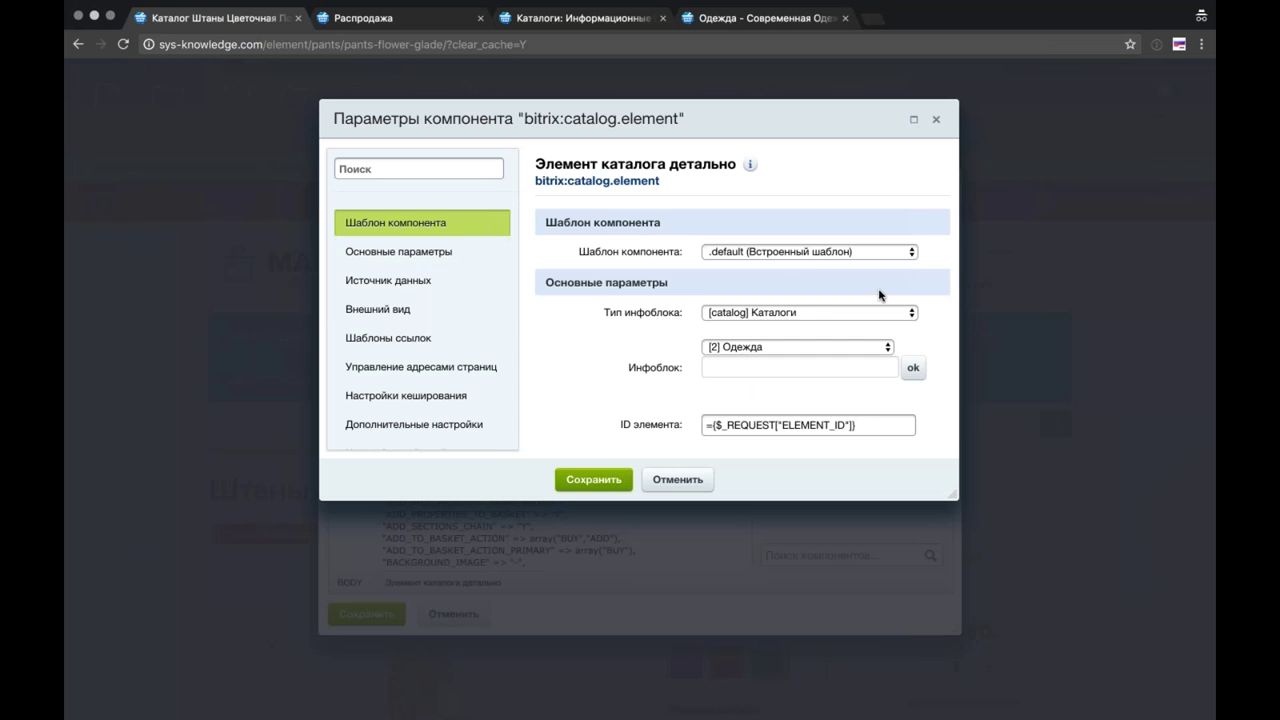
Step: Return the product image aspect ratio to 1:1 in the appearance settings, and save the component and the page
left_click(510, 309)
scroll(700, 320, "up", 1)
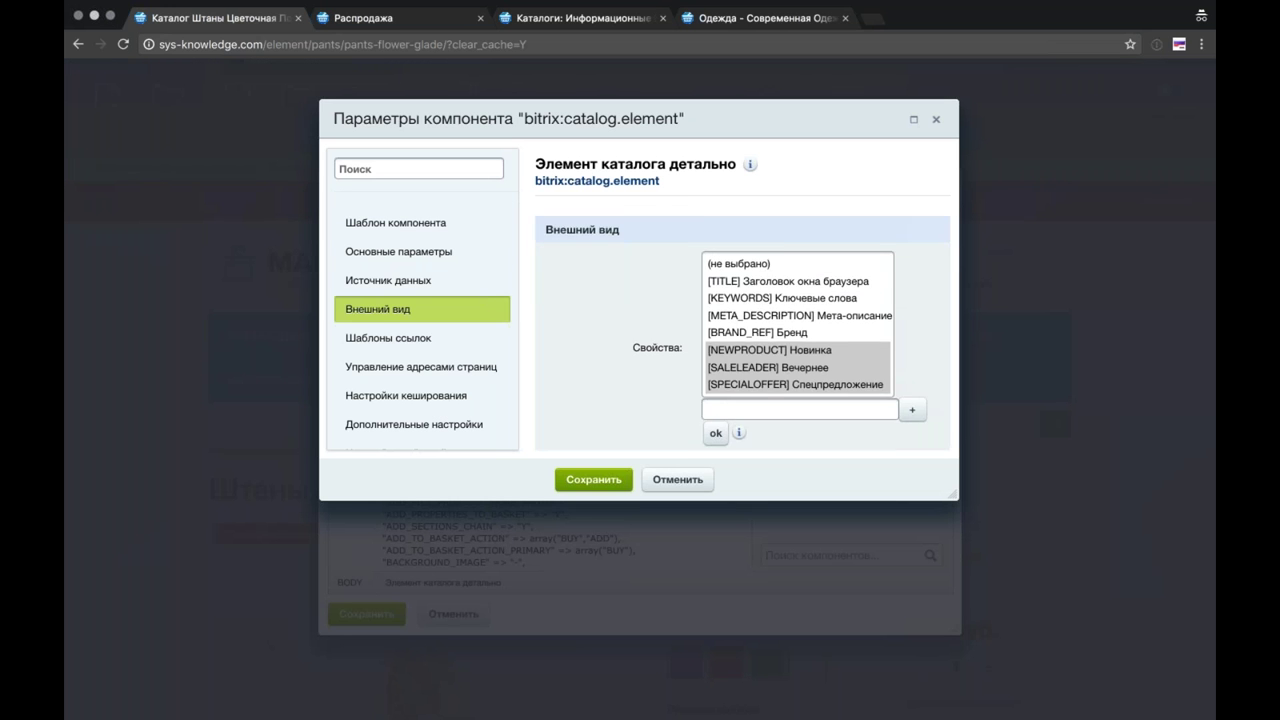
scroll(700, 320, "down", 5)
scroll(729, 329, "down", 10)
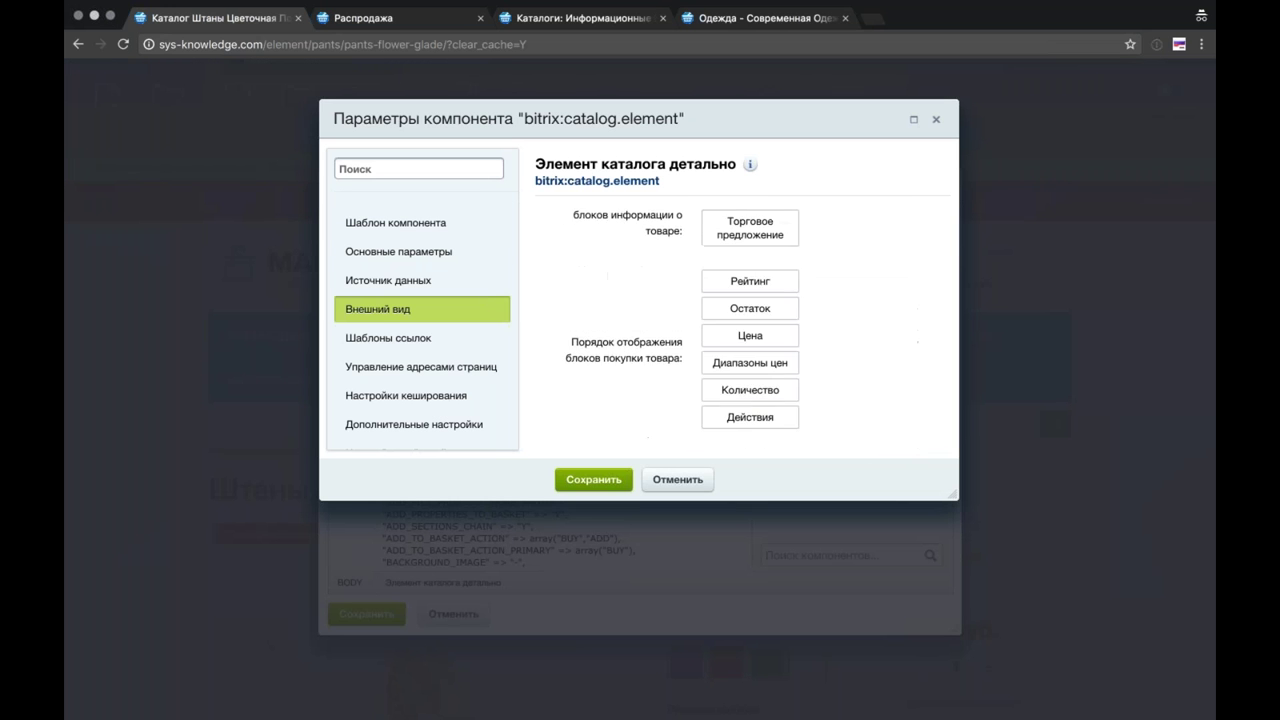
scroll(729, 329, "down", 1)
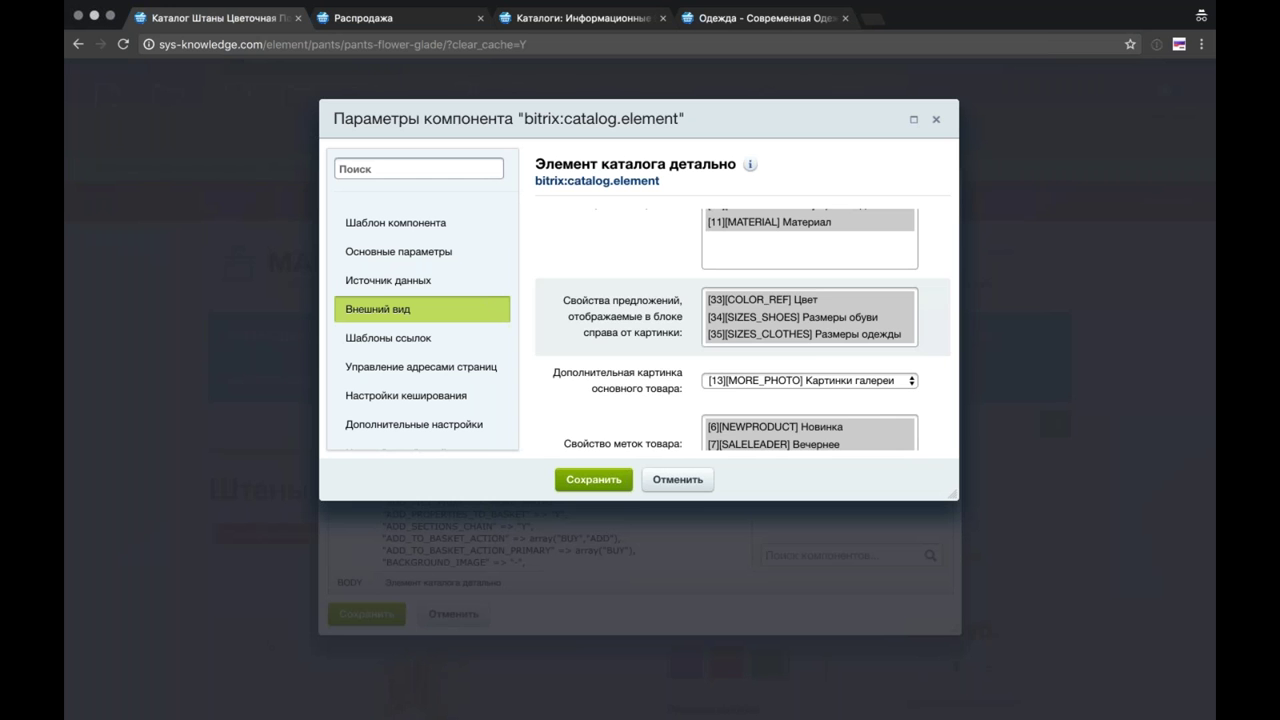
scroll(729, 329, "down", 8)
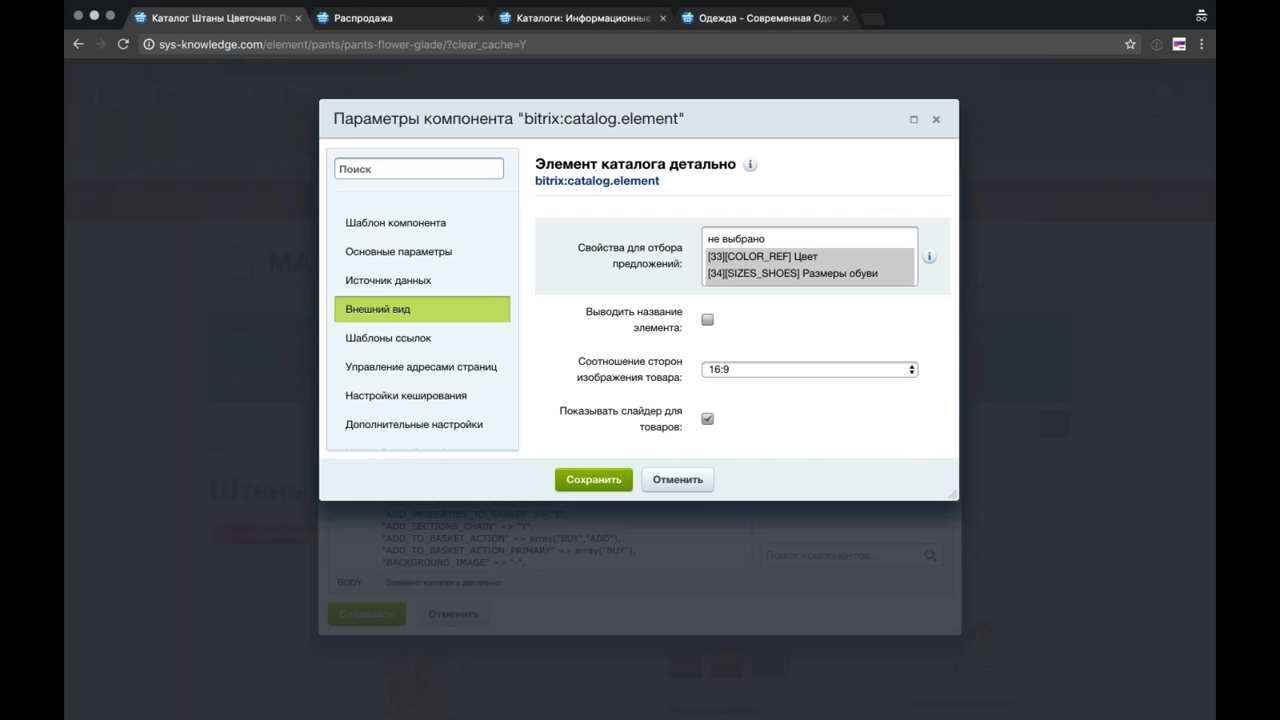
left_click(760, 369)
left_click(583, 465)
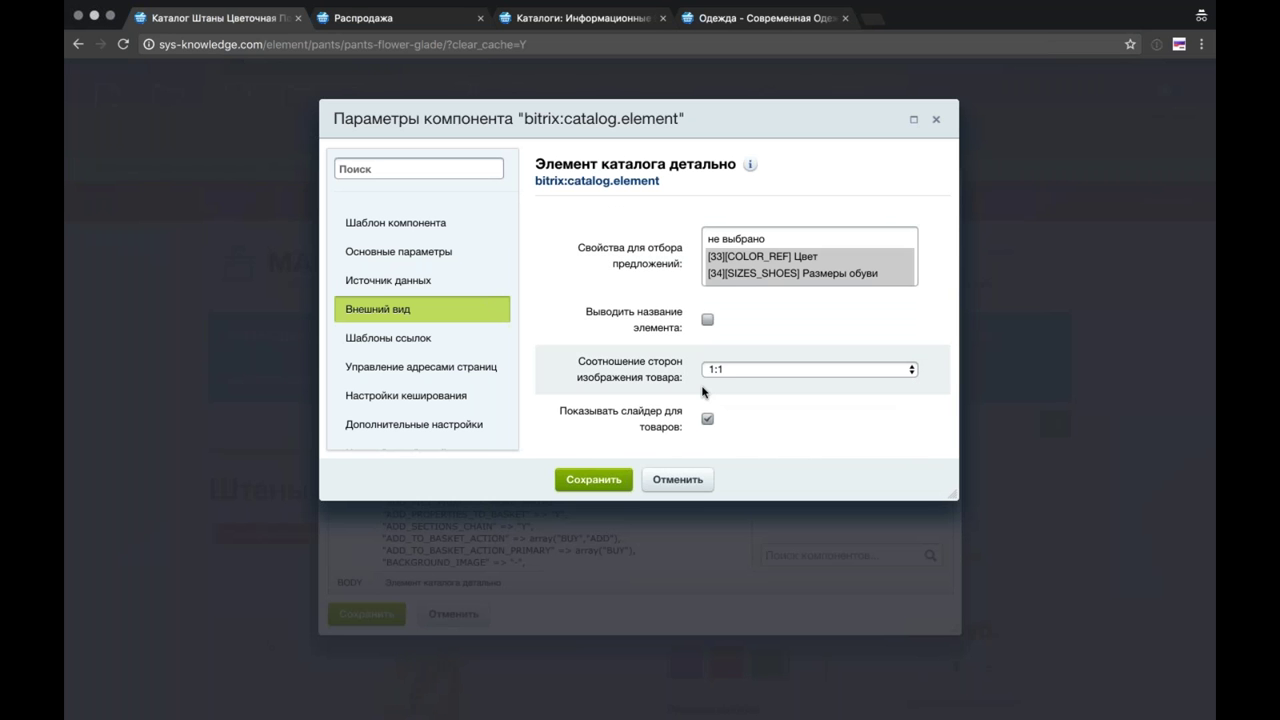
left_click(593, 479)
left_click(362, 614)
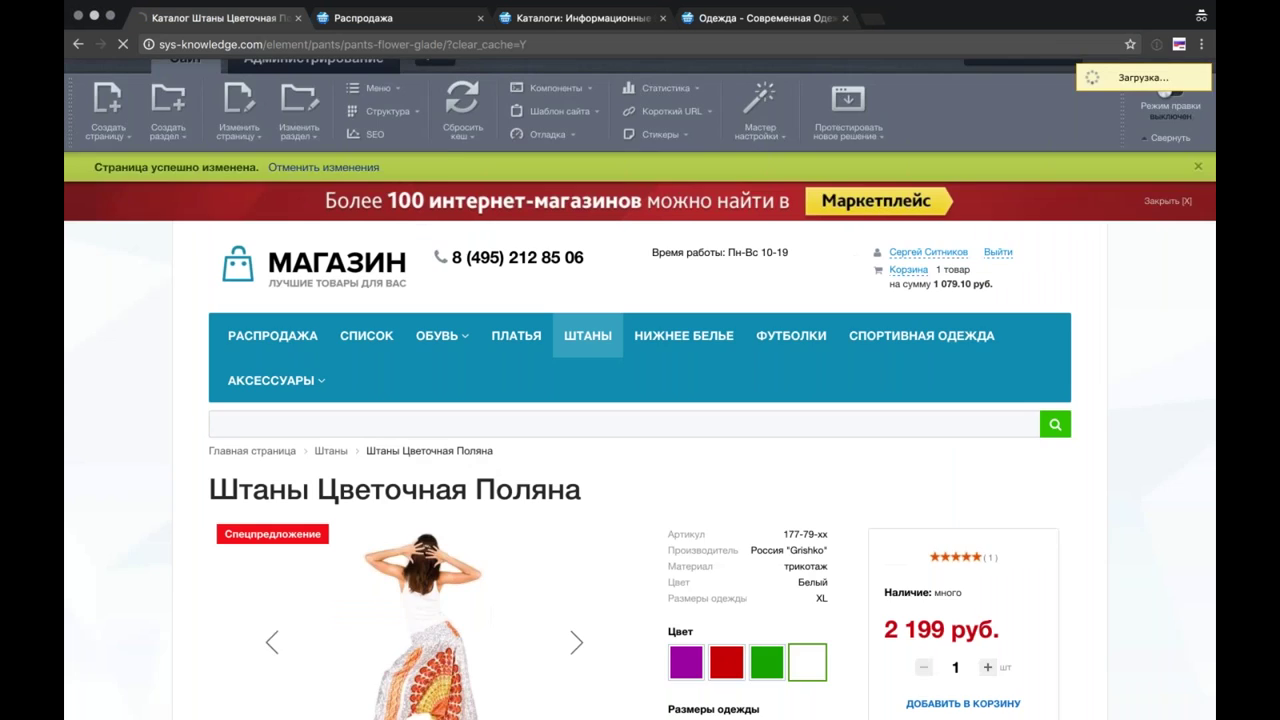
Step: Turn on edit mode and open the Штаны Цветочная Поляна product for editing at its list of trade offers
scroll(640, 400, "down", 3)
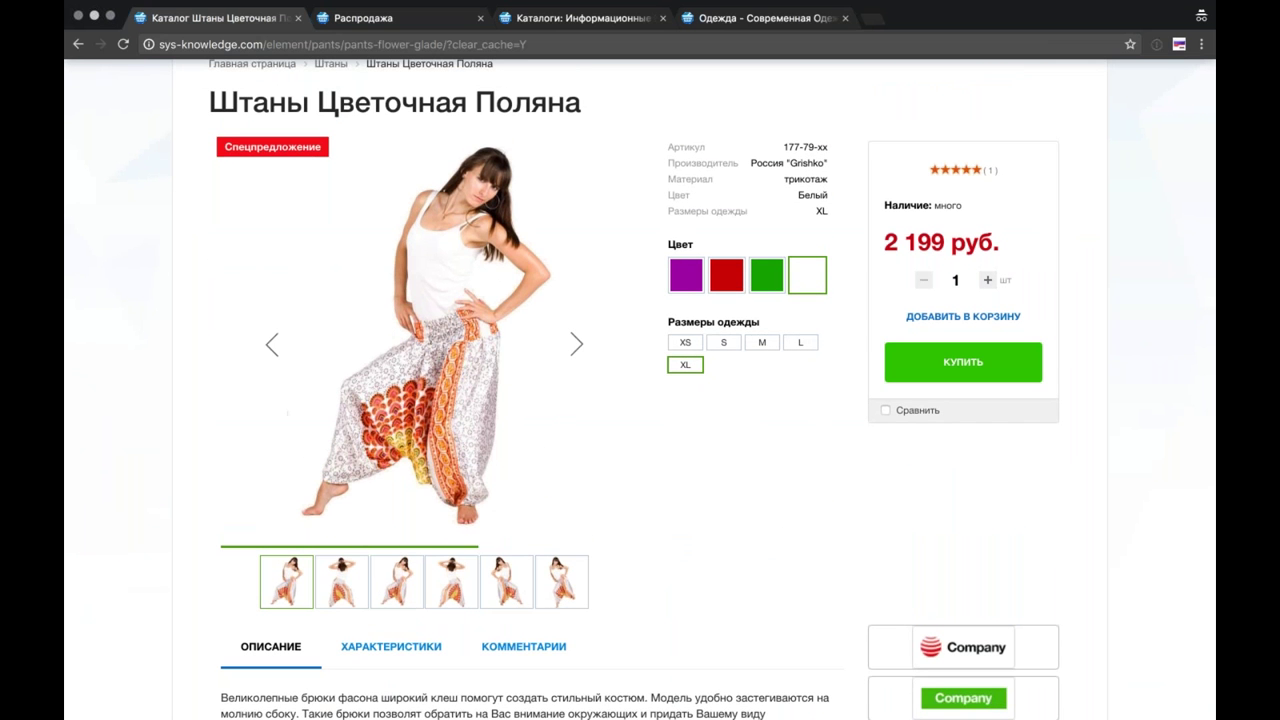
mouse_move(420, 420)
scroll(80, 280, "down", 2)
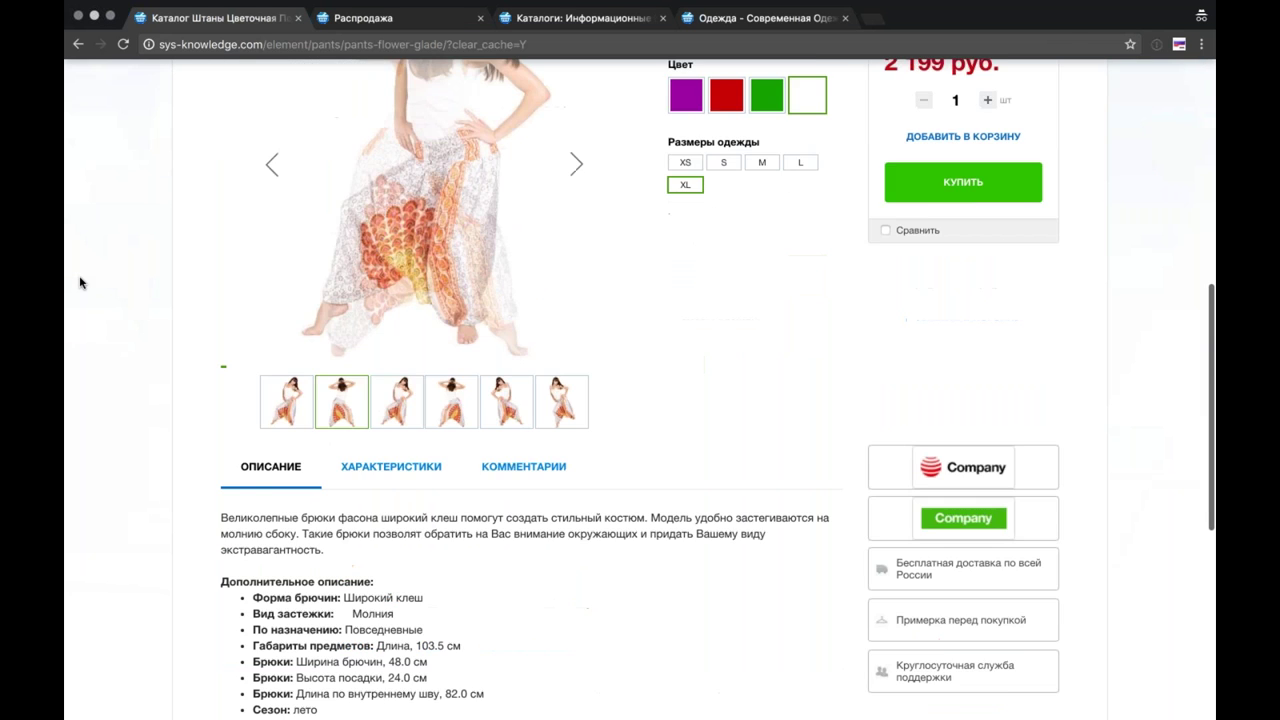
scroll(80, 282, "up", 5)
scroll(80, 283, "up", 1)
left_click(1175, 115)
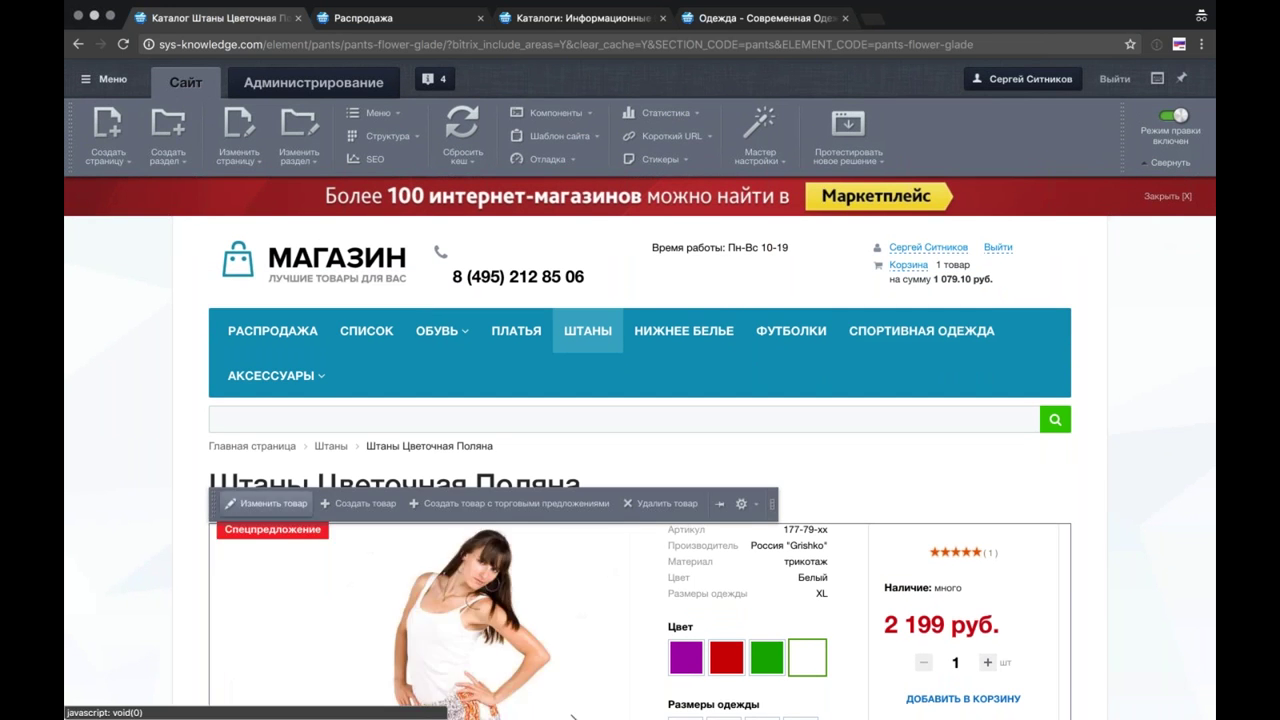
left_click(265, 503)
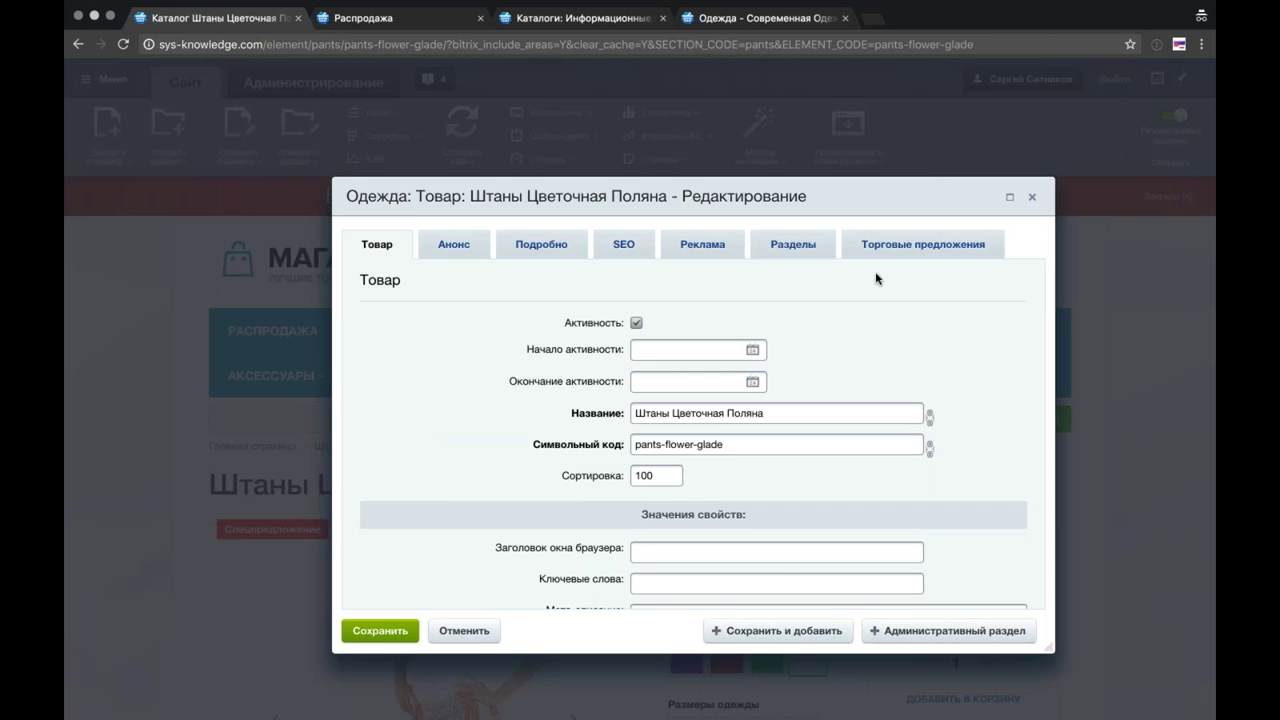
left_click(880, 246)
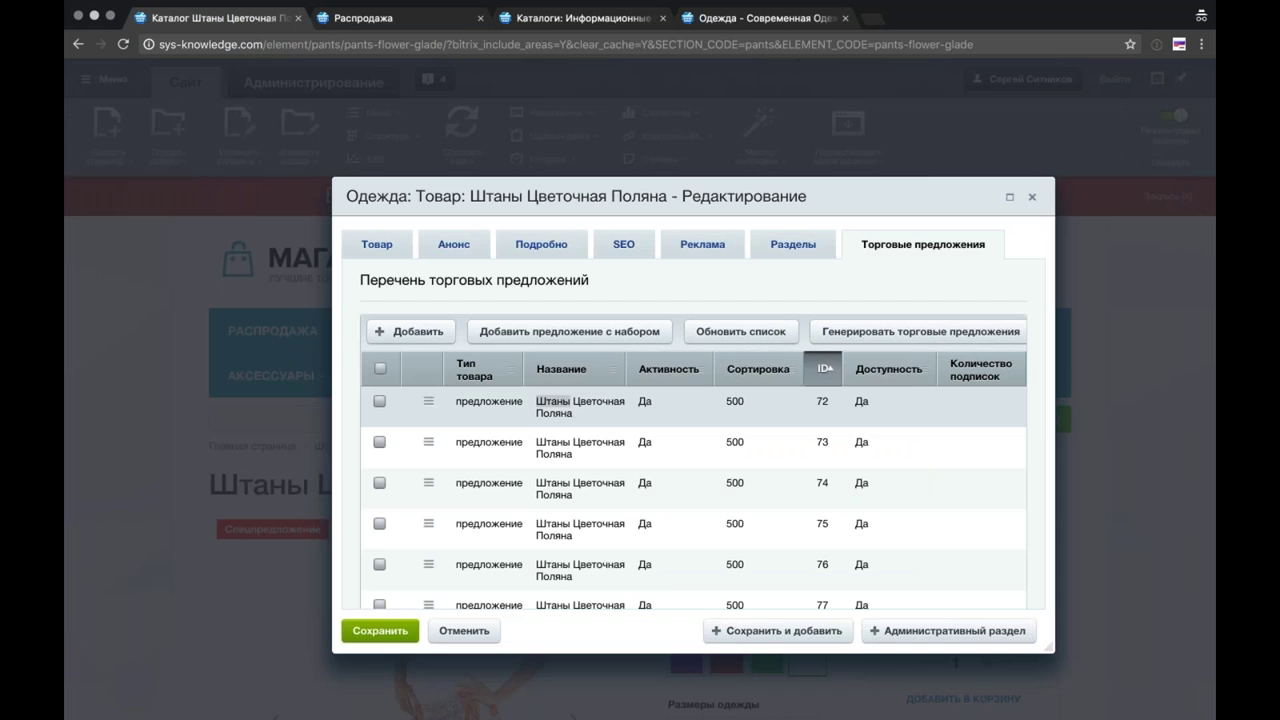
Step: Open the first trade offer for editing and enable extended price management in its trade catalog price settings
left_click(579, 378)
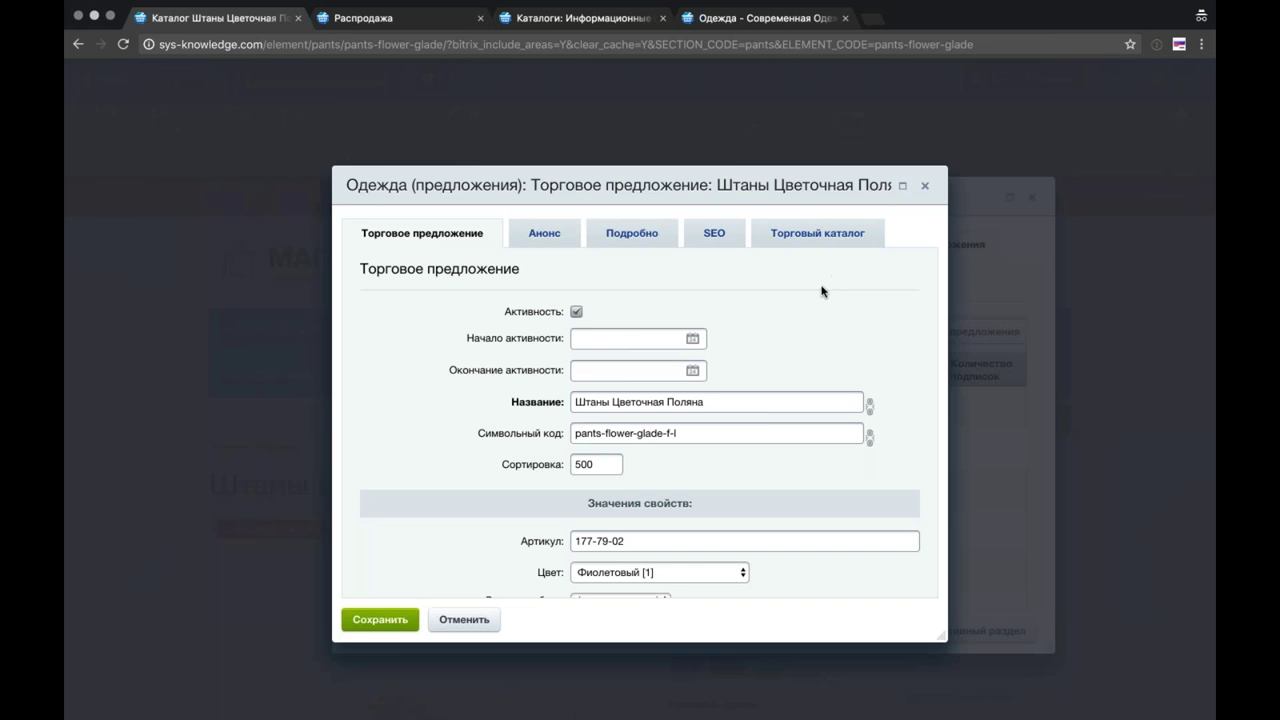
scroll(815, 280, "down", 2)
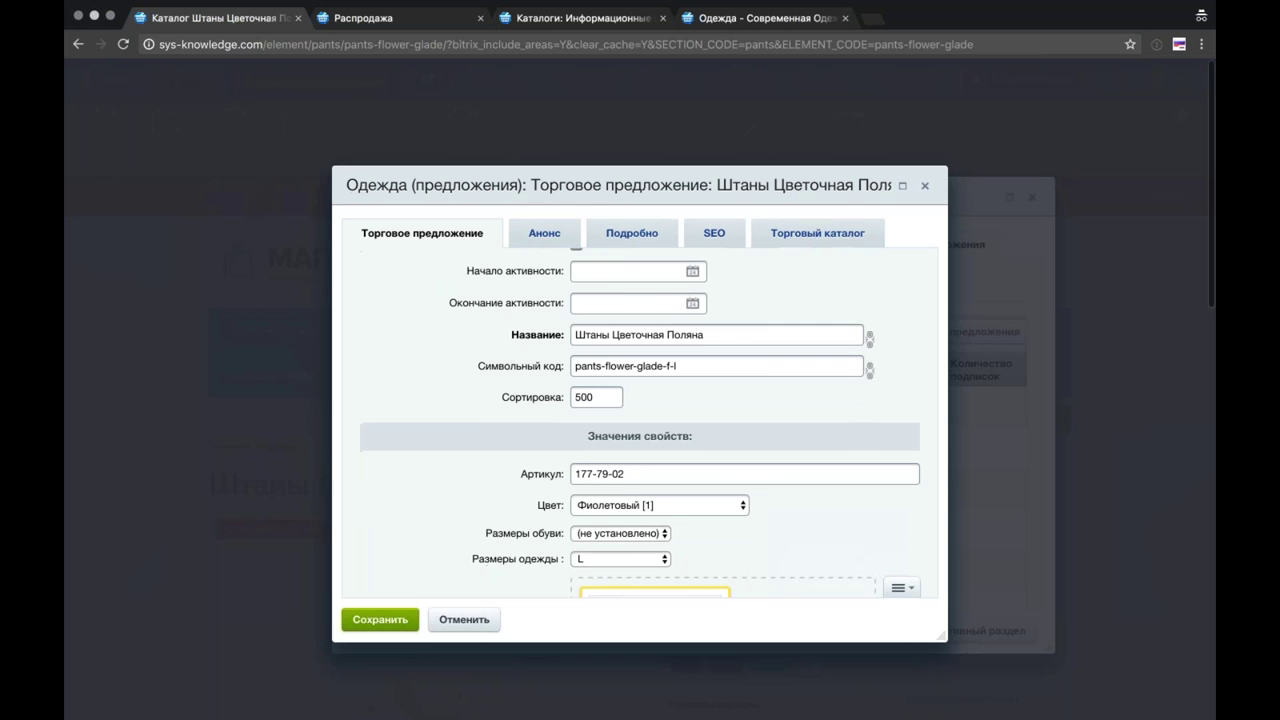
left_click(796, 247)
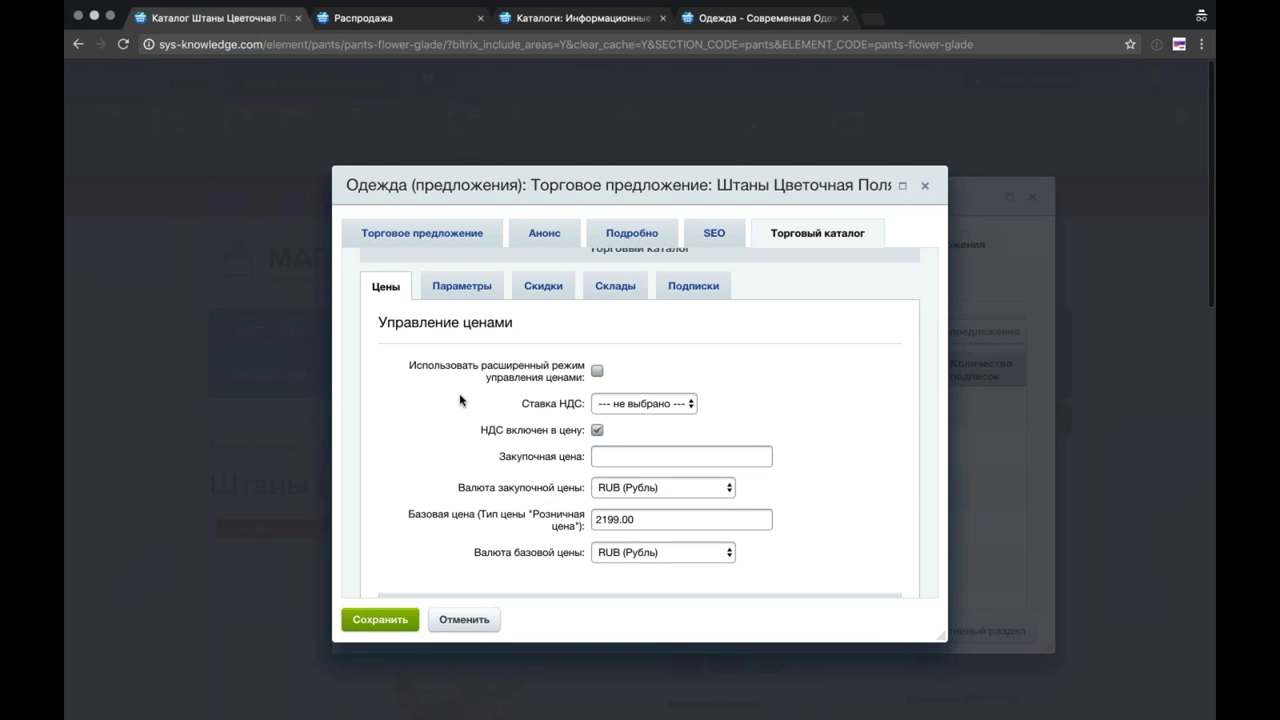
left_click(482, 372)
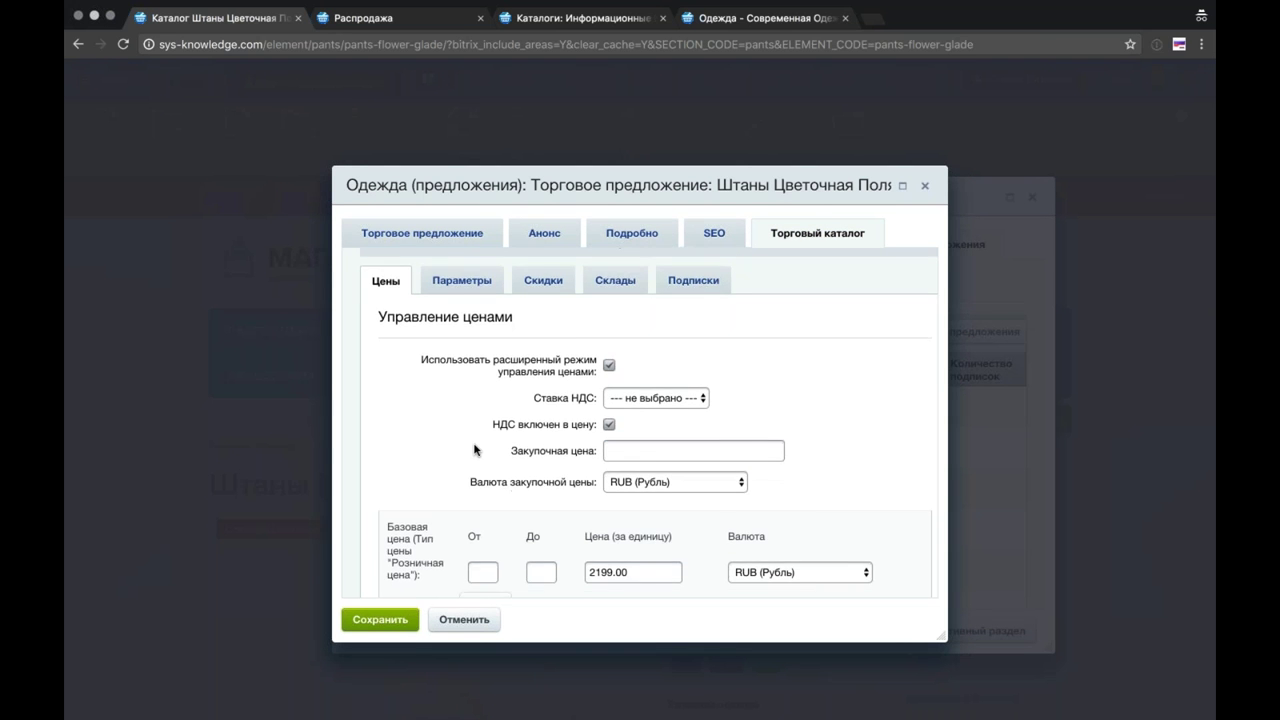
Step: End the first base price range at quantity 3 and add a second range starting from 4, priced at 2000
scroll(476, 450, "down", 2)
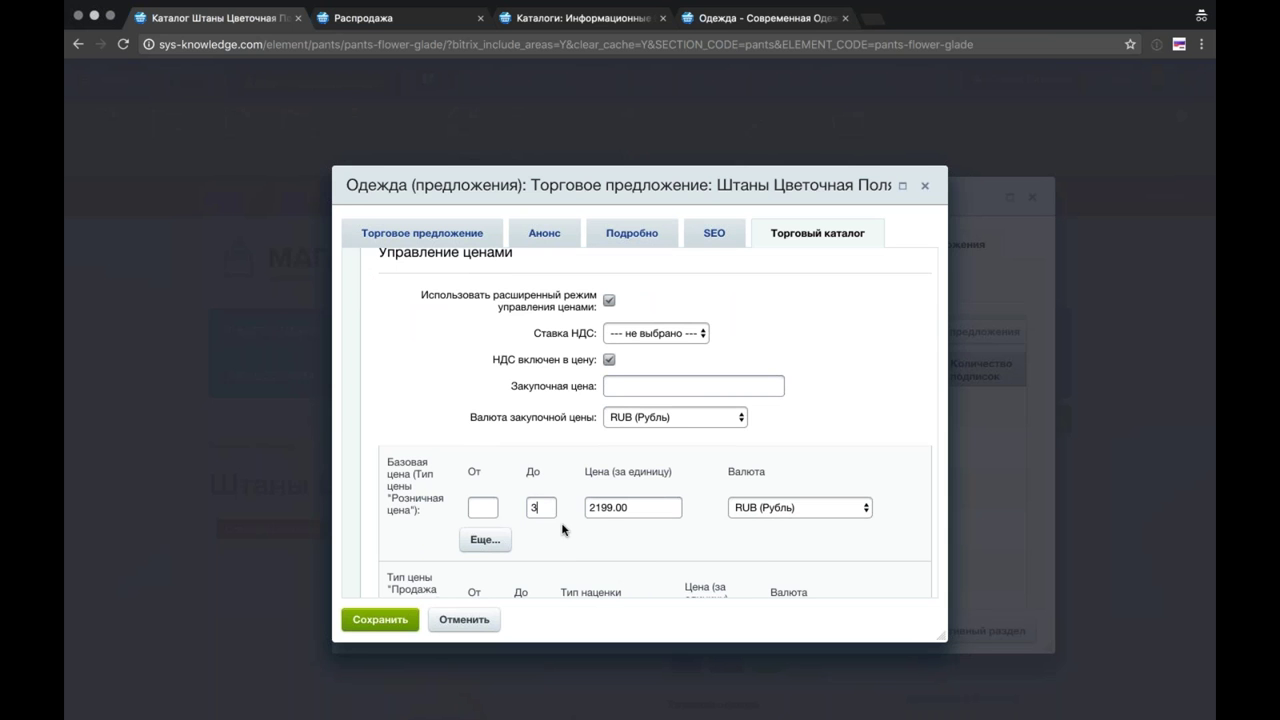
scroll(562, 530, "down", 2)
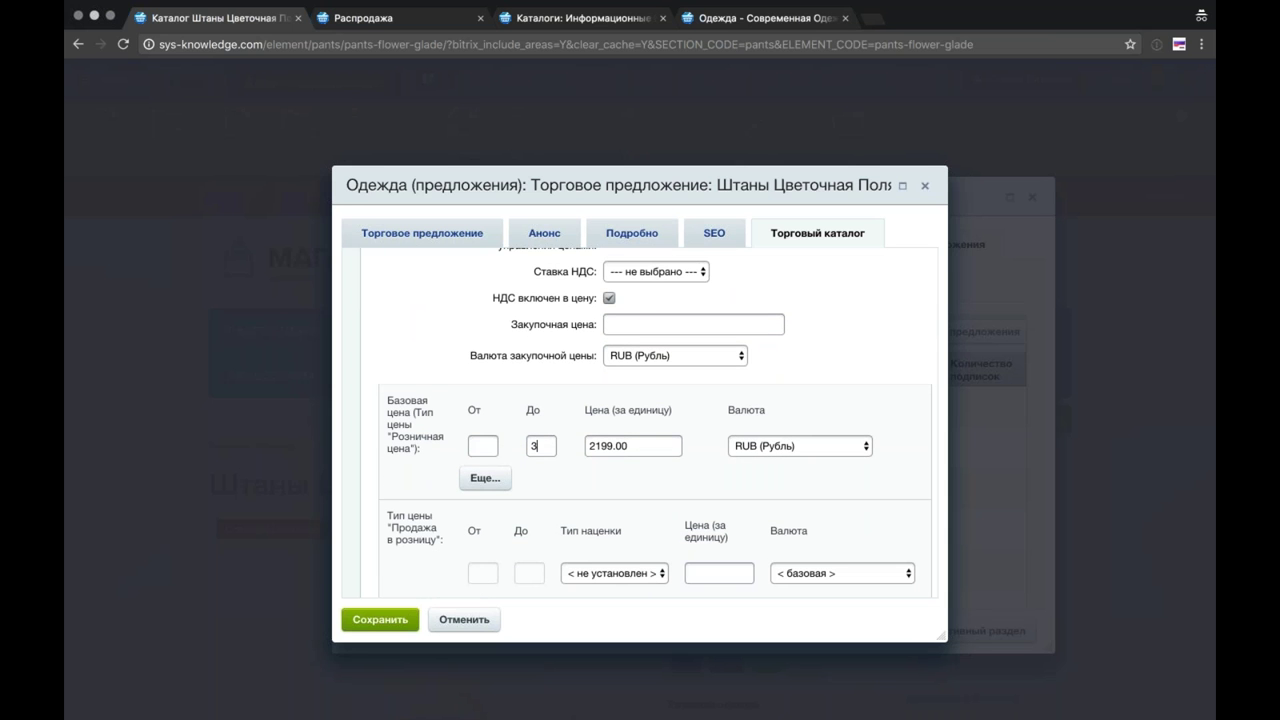
scroll(485, 478, "down", 1)
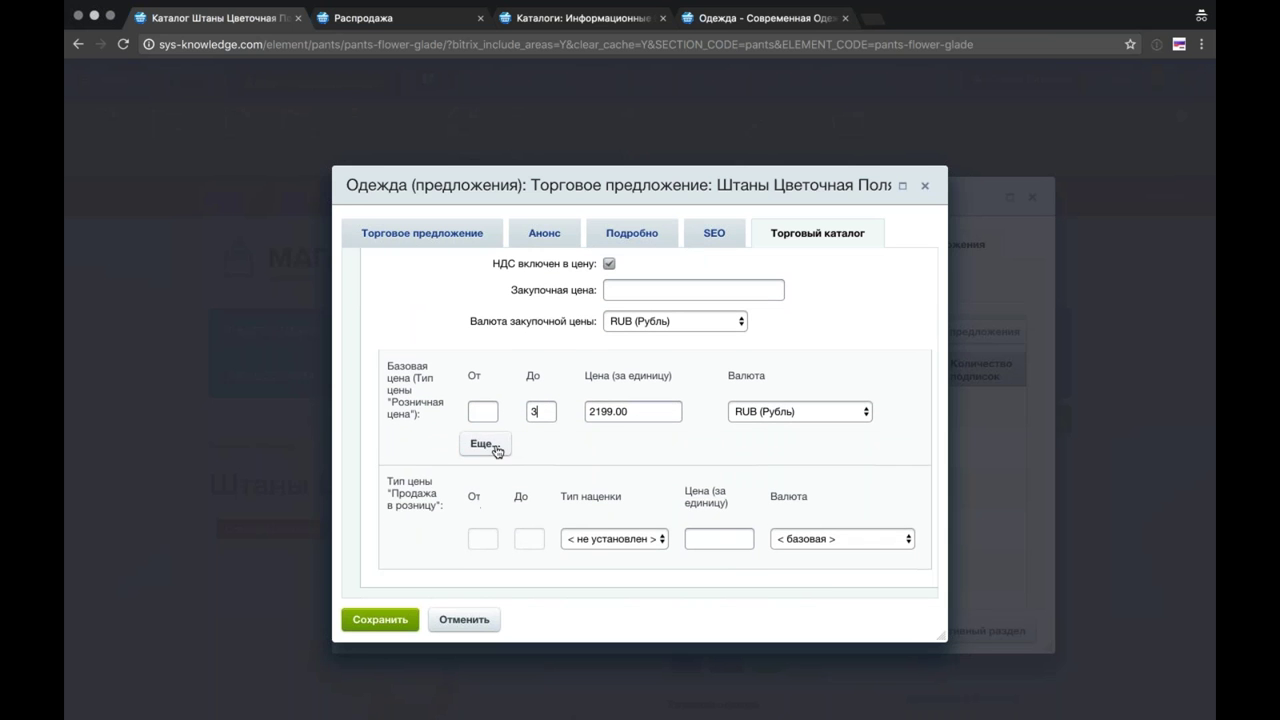
left_click(485, 444)
type("4")
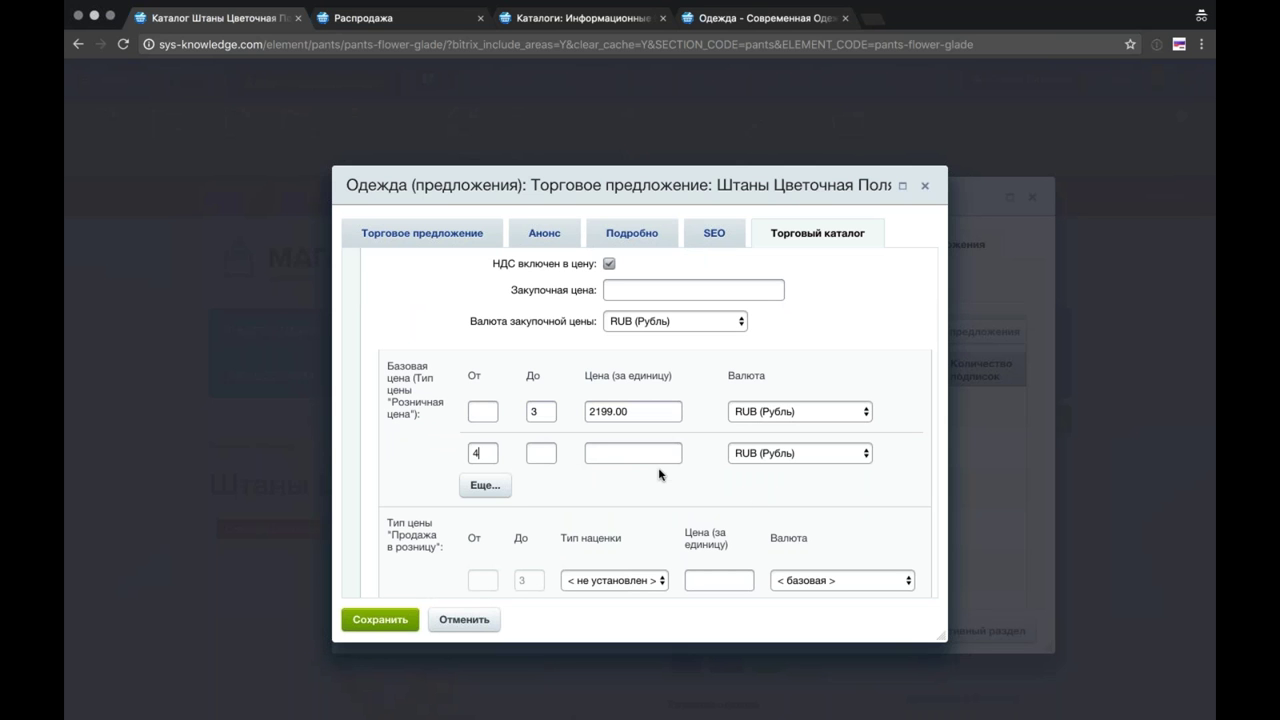
key("Tab")
key("Tab")
type("2000")
Step: Add a third base price range from 10 priced at 1800, end the second range at 9, and save the trade offer
left_click(498, 488)
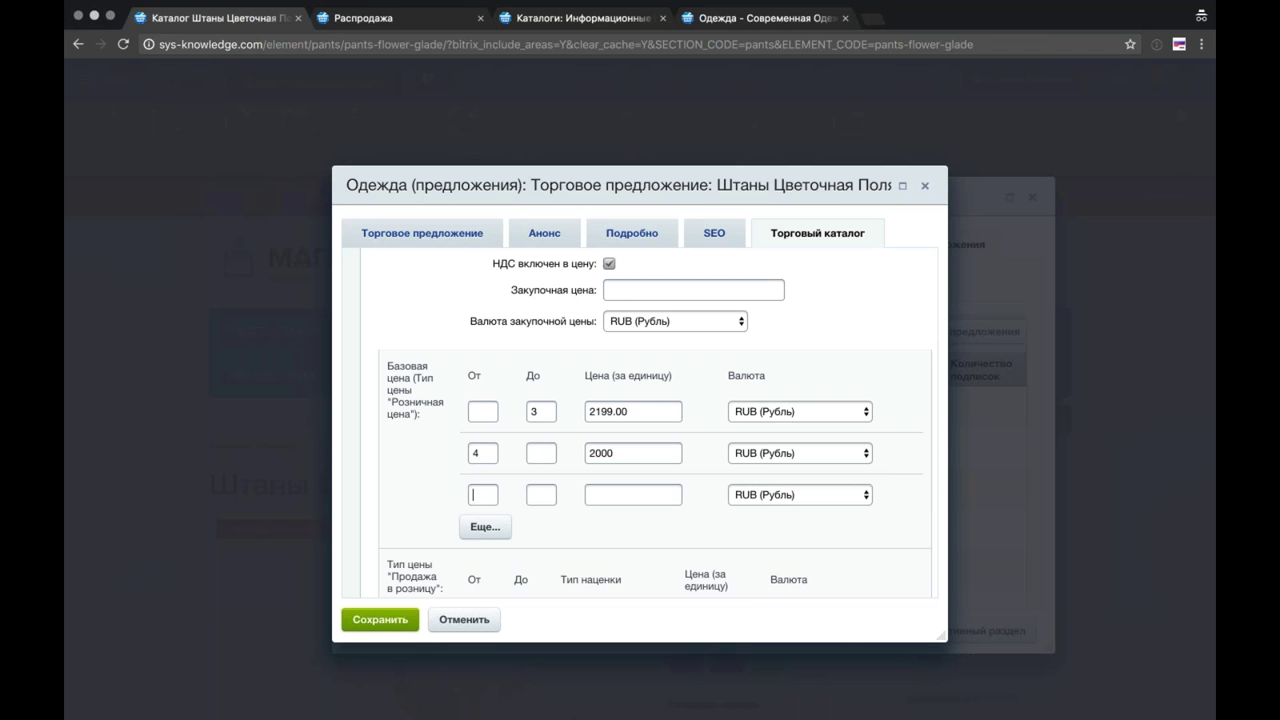
type("10")
left_click(541, 455)
type("9")
type("1800")
left_click(404, 626)
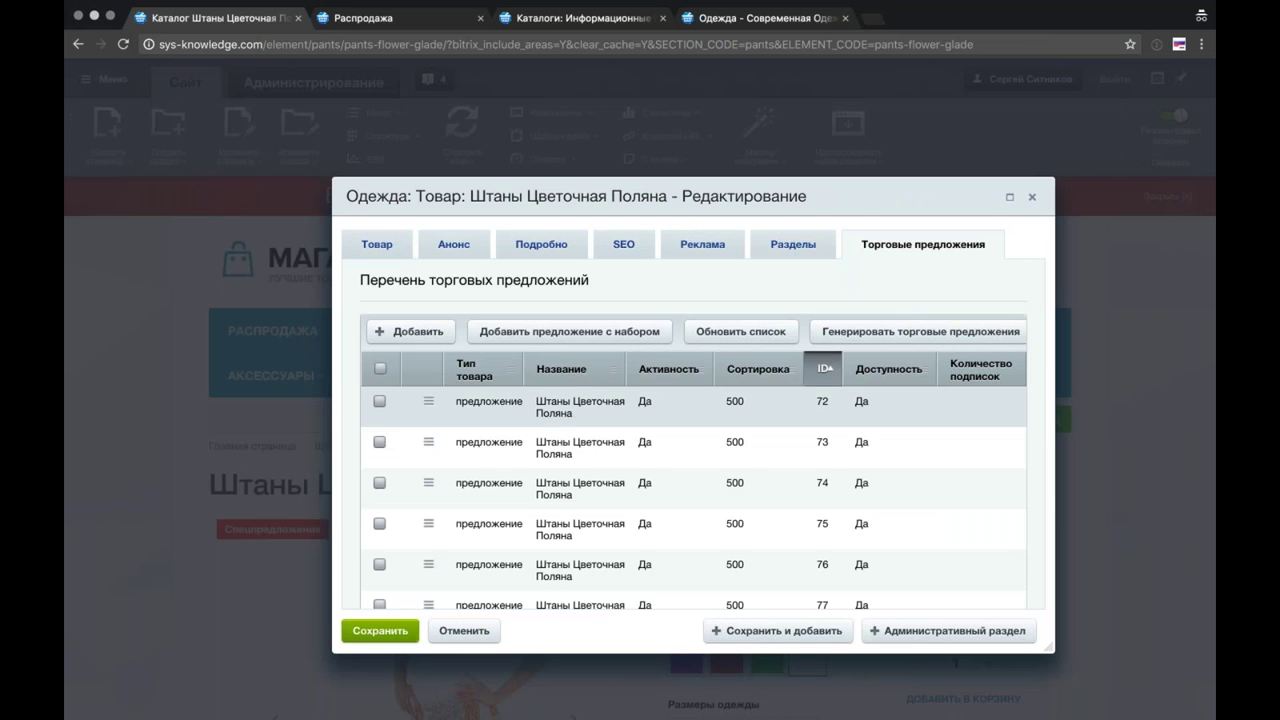
Step: Reopen the first trade offer of Штаны Цветочная Поляна, save it, and save the product
double_click(568, 410)
scroll(640, 460, "down", 2)
left_click(380, 662)
left_click(385, 633)
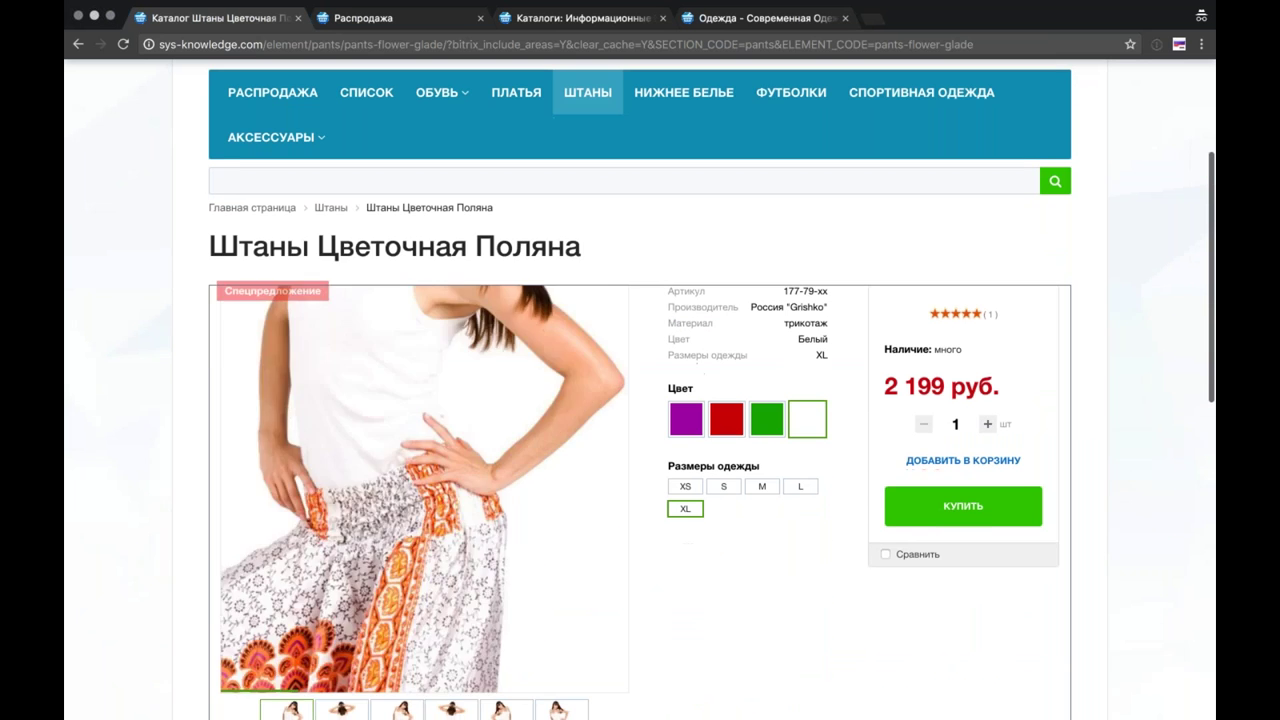
Step: Choose the violet colour and size L on the product page to view that offer's quantity-based prices
left_click(686, 422)
left_click(800, 488)
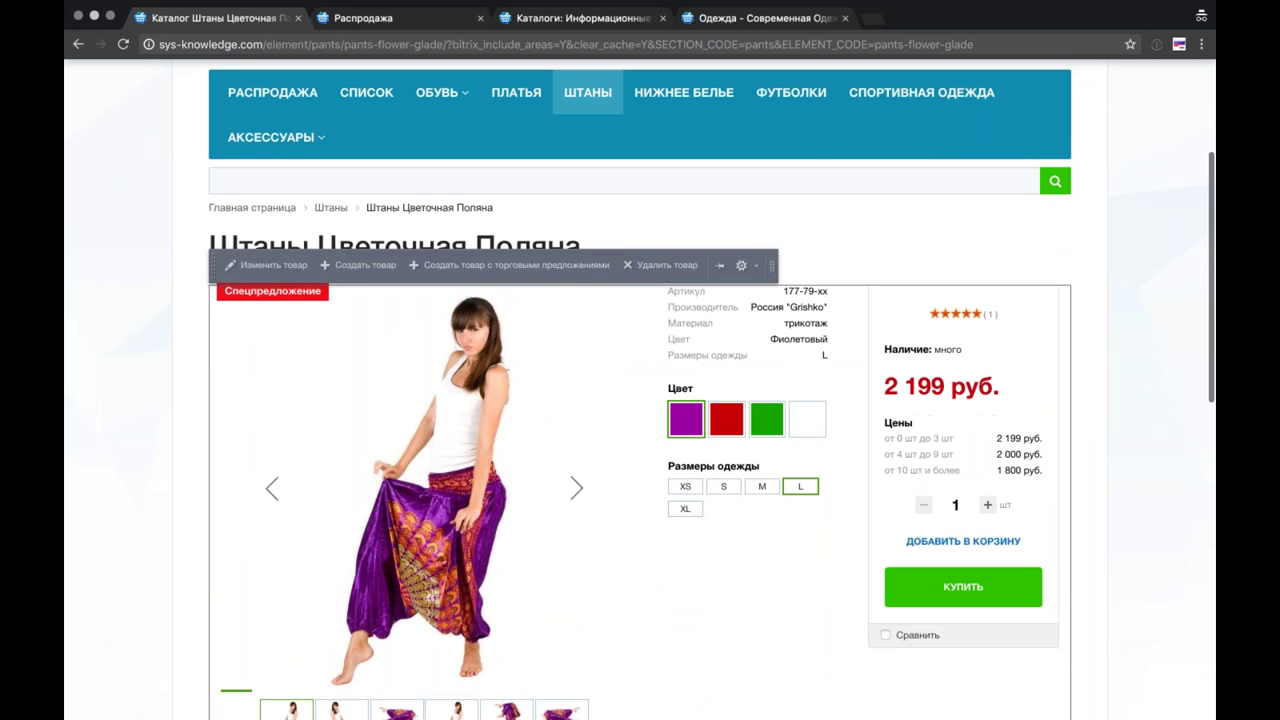
scroll(1135, 396, "down", 2)
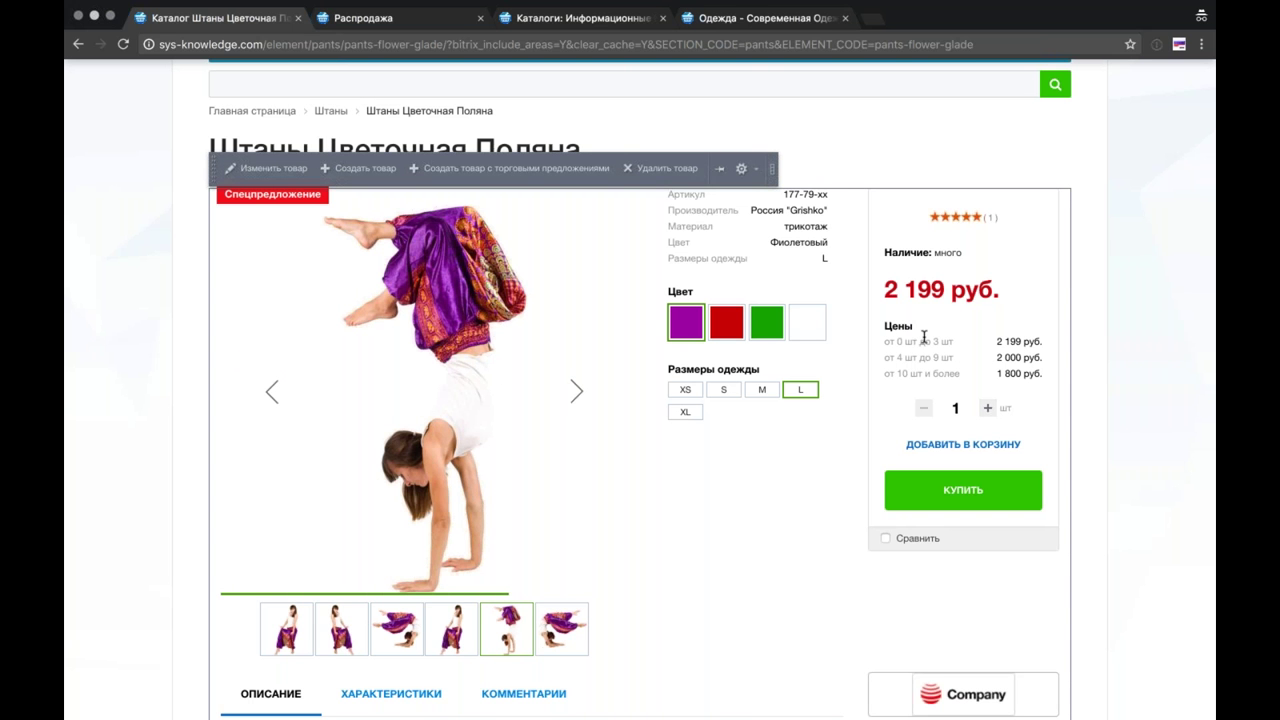
Step: Raise the quantity one piece at a time to 5 to check the second price range, dismissing the product editor without saving
left_click(986, 406)
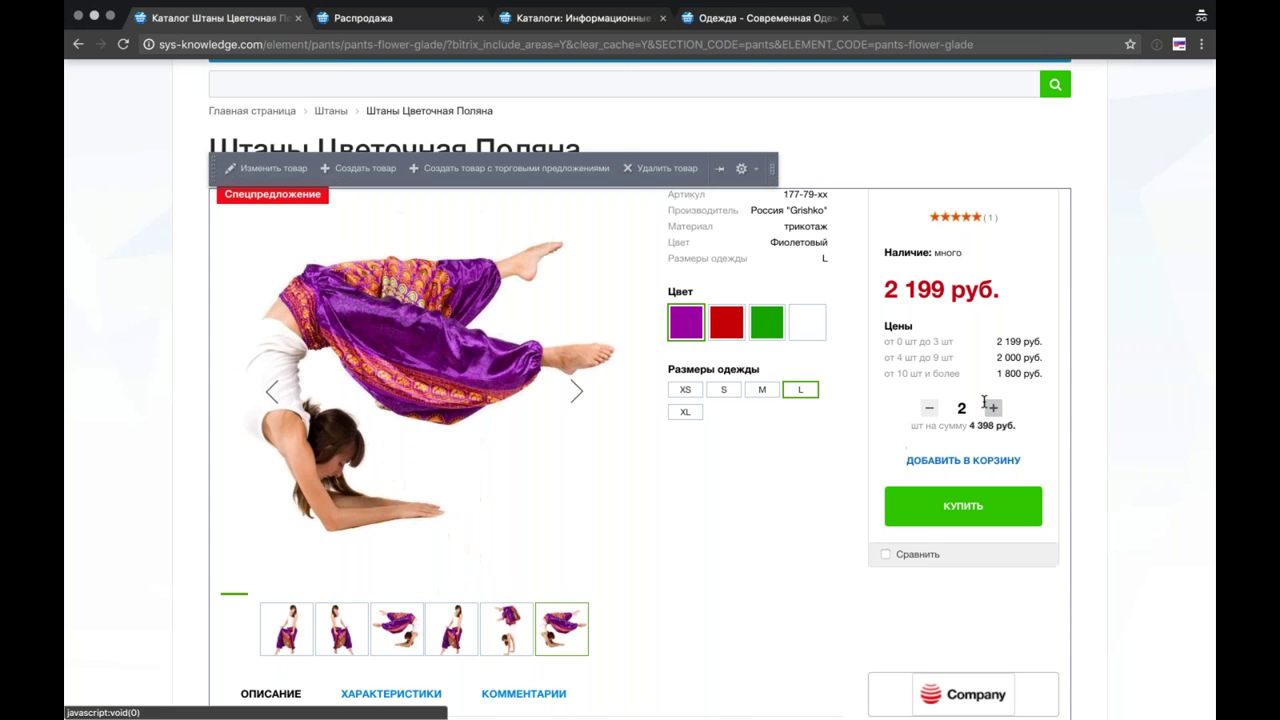
left_click(993, 408)
left_click(993, 408)
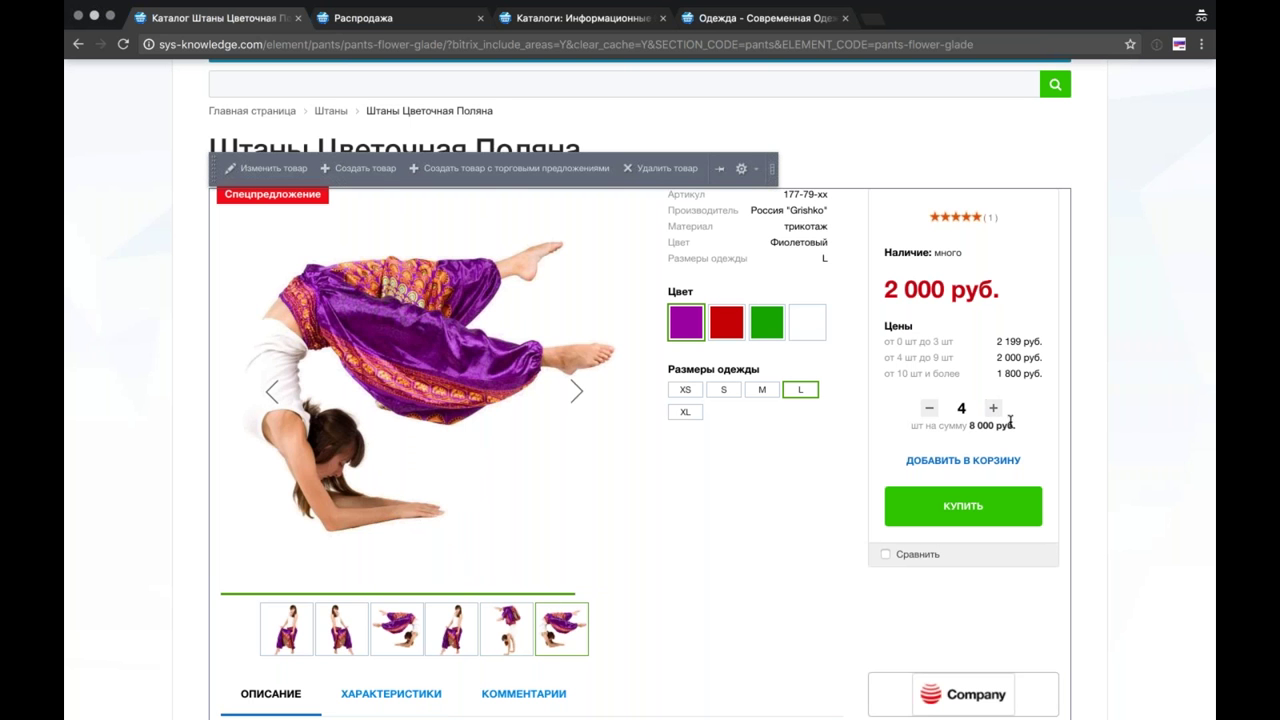
left_click(993, 408)
double_click(381, 518)
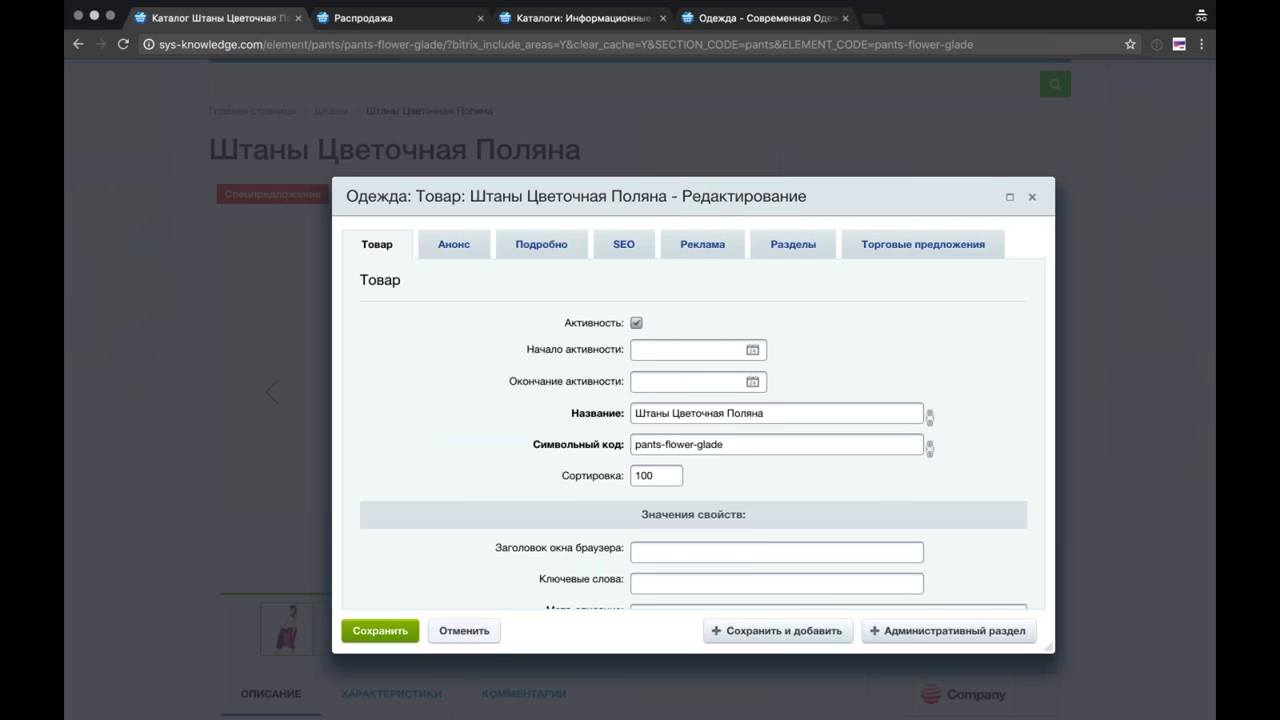
left_click(492, 630)
Step: Raise the quantity past 9 to 11, lower it to 10 and return it to 11 to check the third price range
left_click(993, 408)
left_click(993, 408)
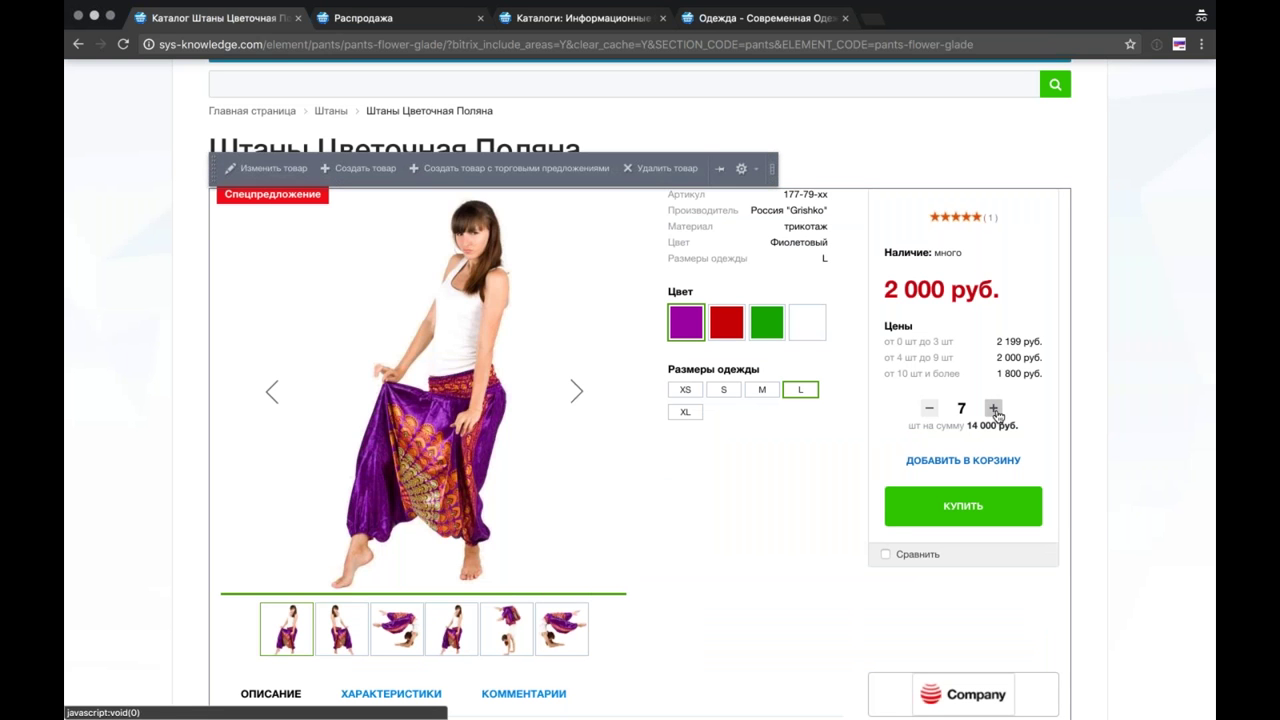
left_click(993, 408)
left_click(993, 408)
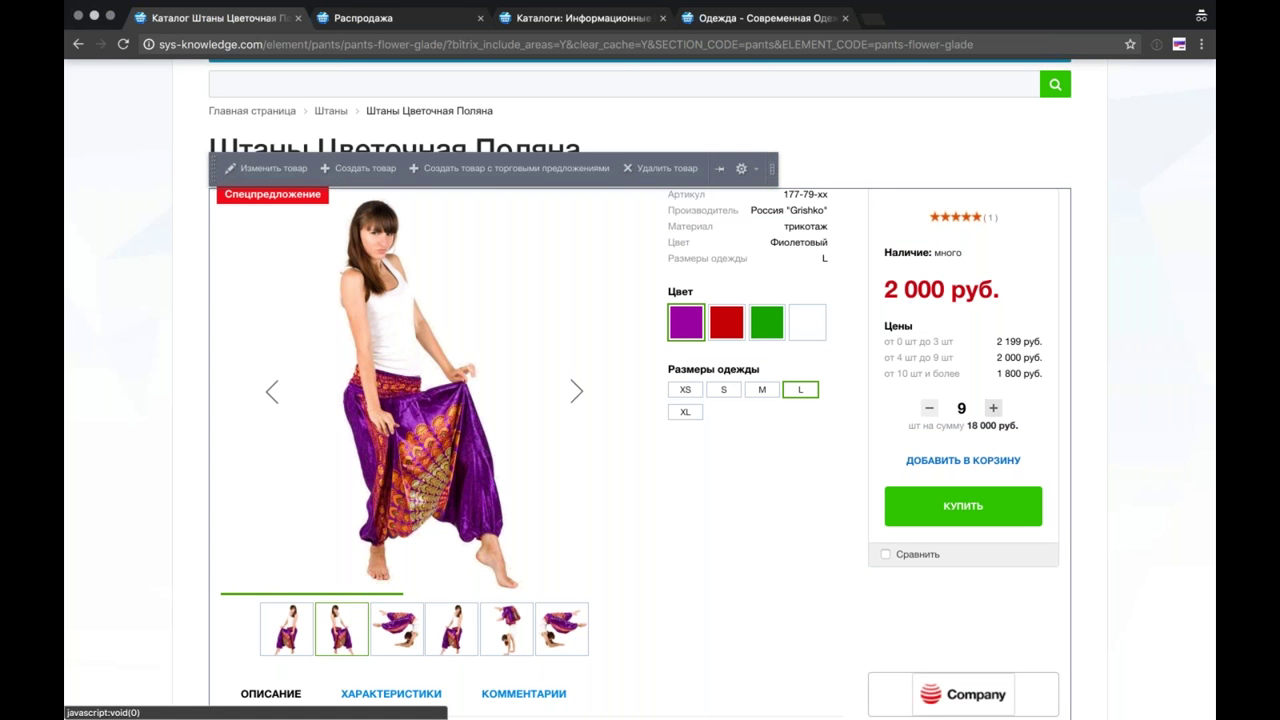
left_click(993, 408)
left_click(993, 408)
left_click(929, 408)
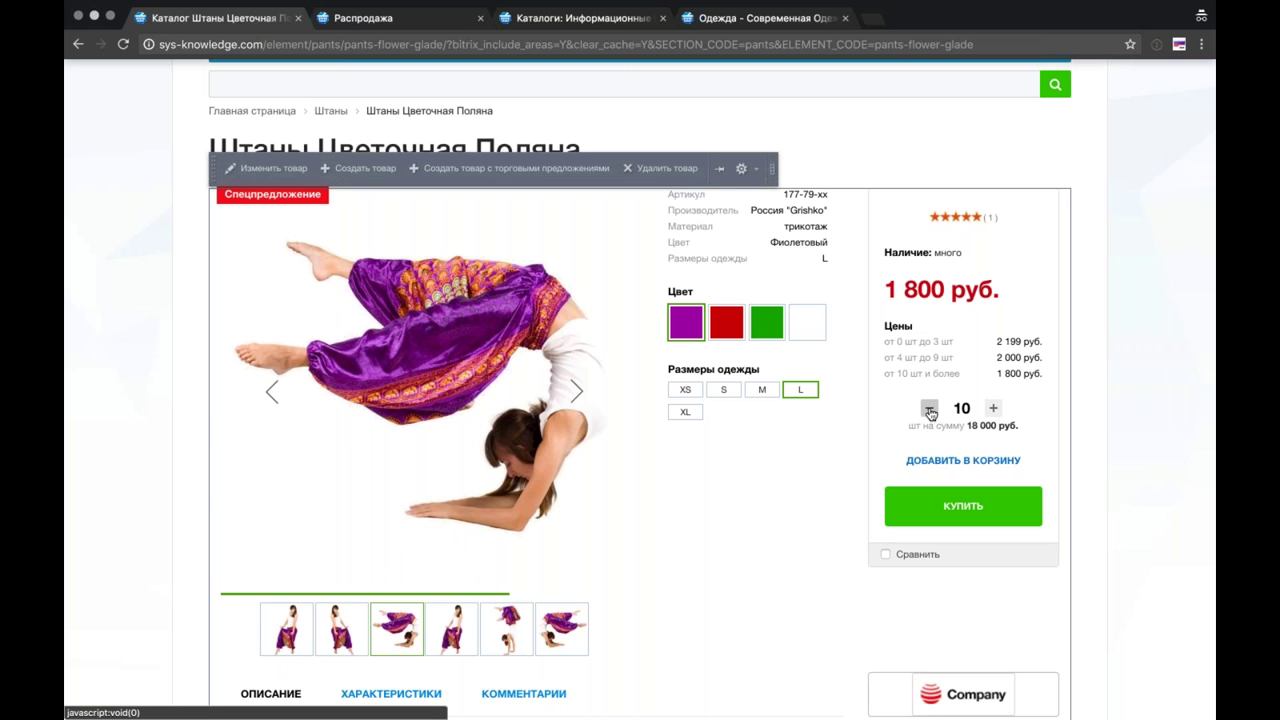
left_click(993, 408)
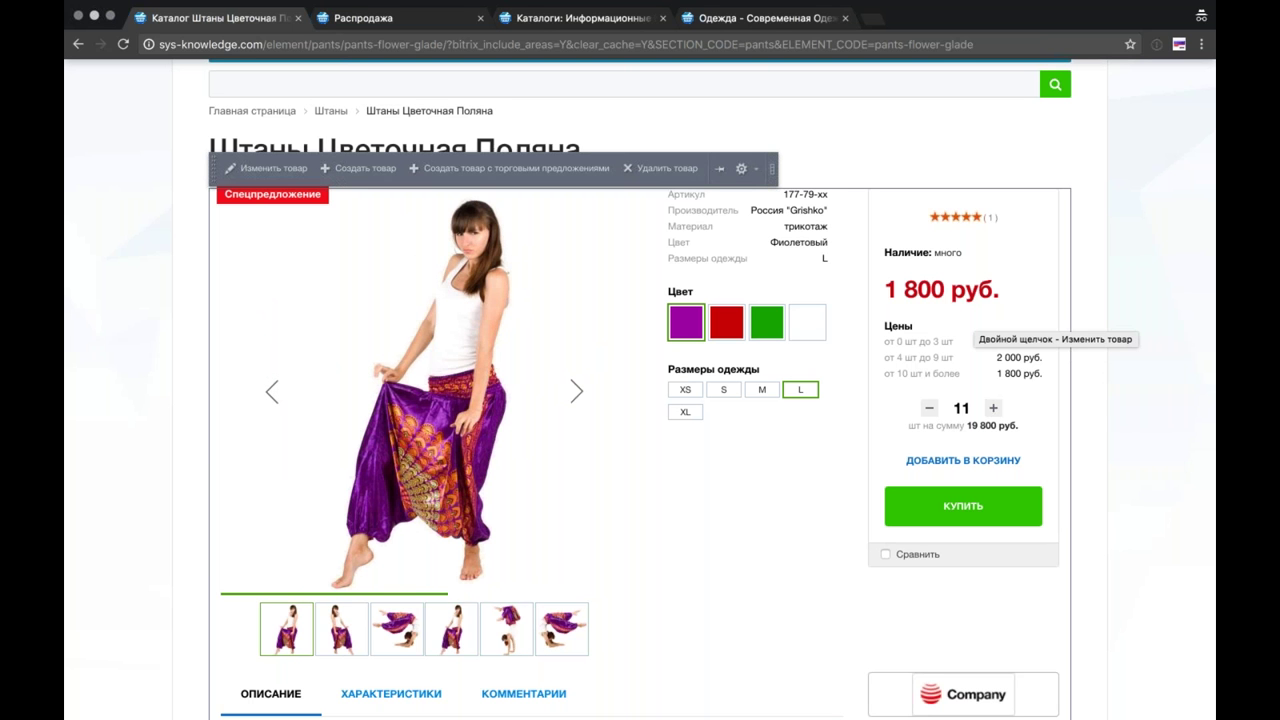
Step: Enter a quantity of 3 directly in the purchase block, then replace it with 44 to test the range prices
double_click(966, 408)
type("3")
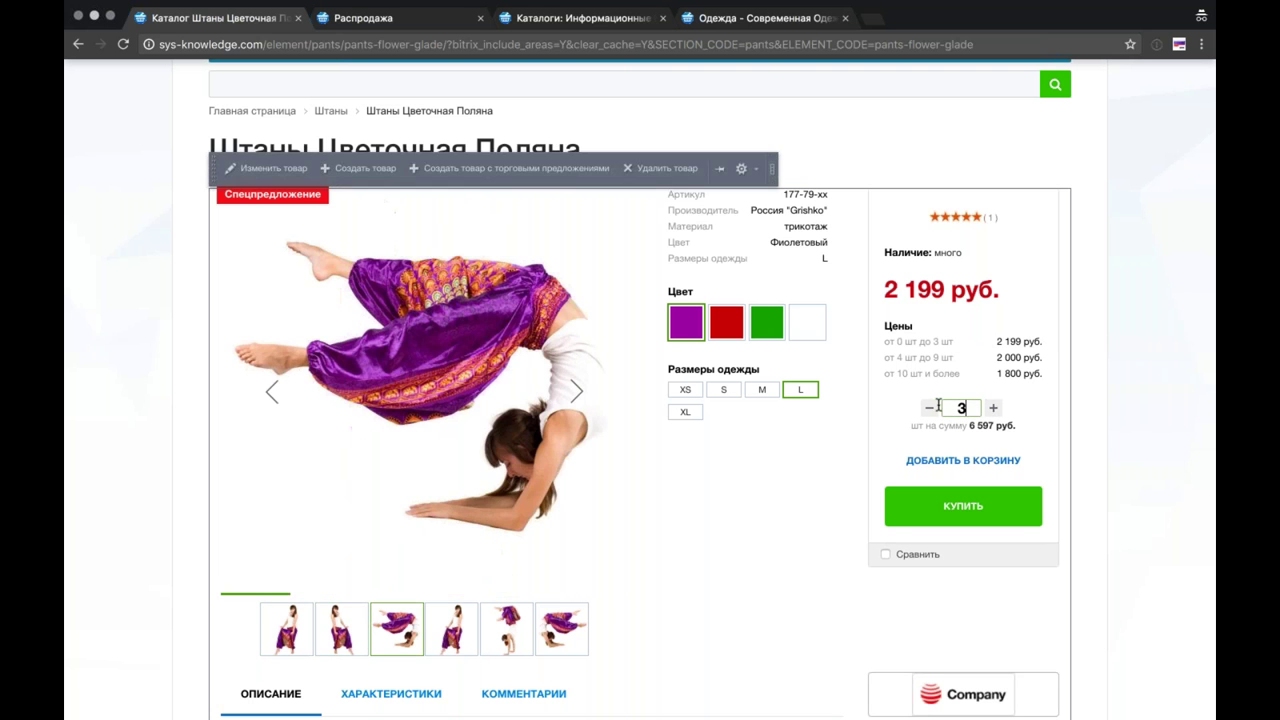
key("BackSpace")
type("44")
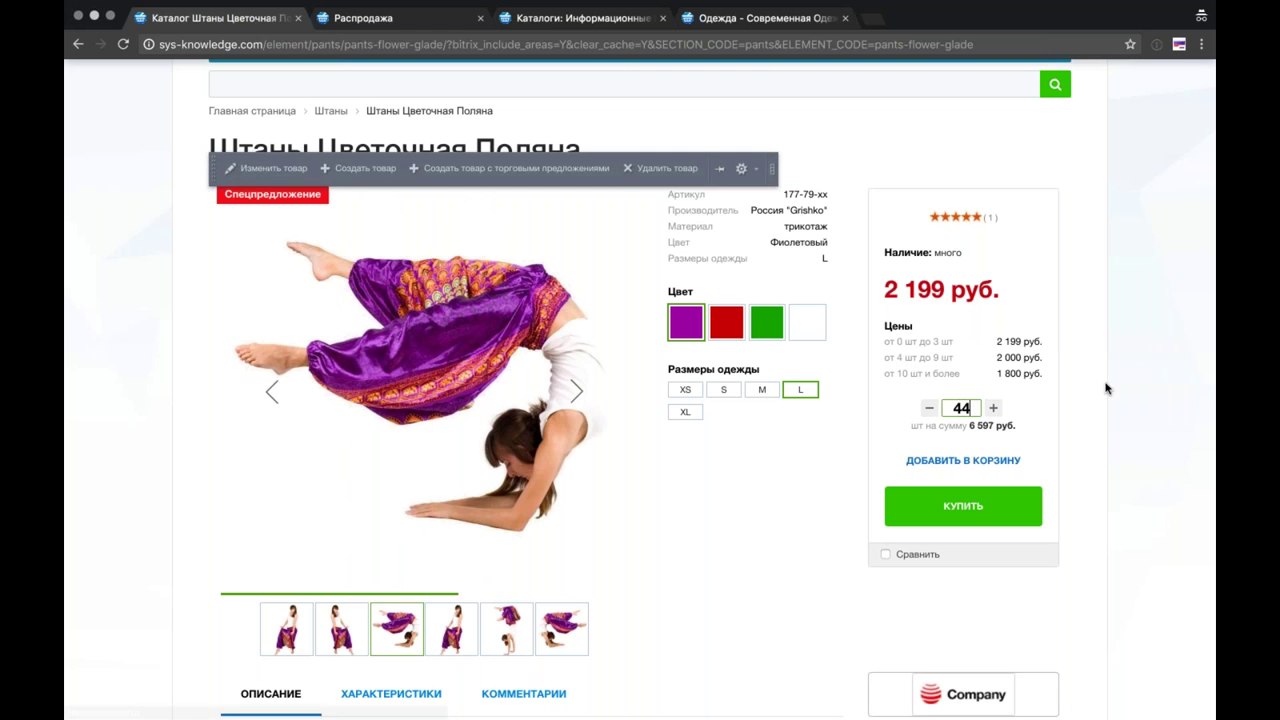